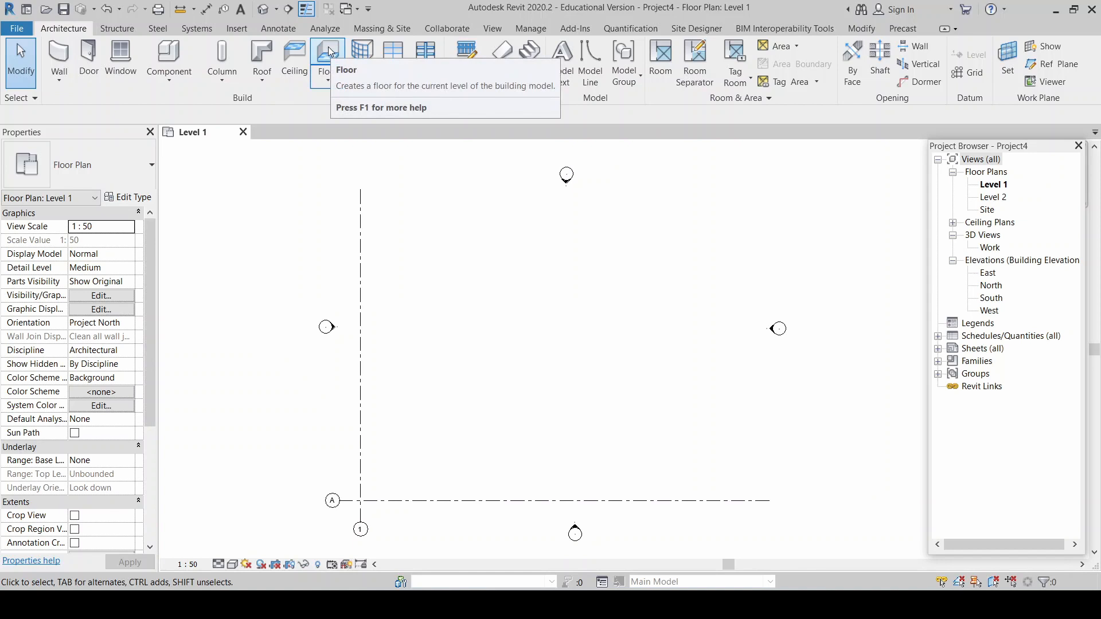
# Step: Start a new architectural floor on Level 1
pyautogui.click(328, 81)
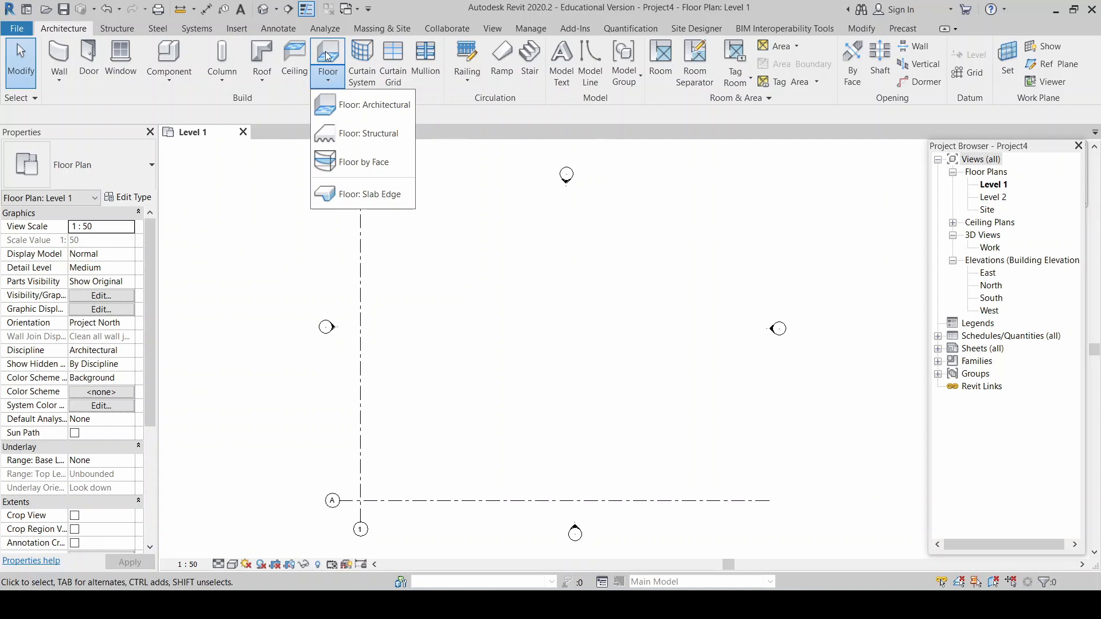
pyautogui.click(273, 95)
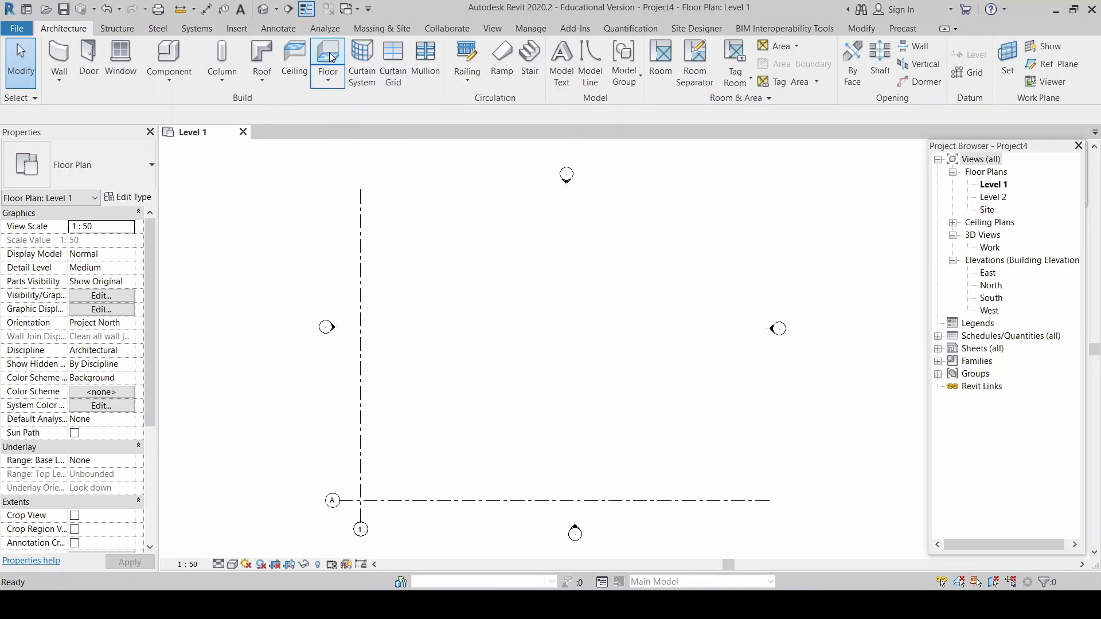
pyautogui.click(333, 57)
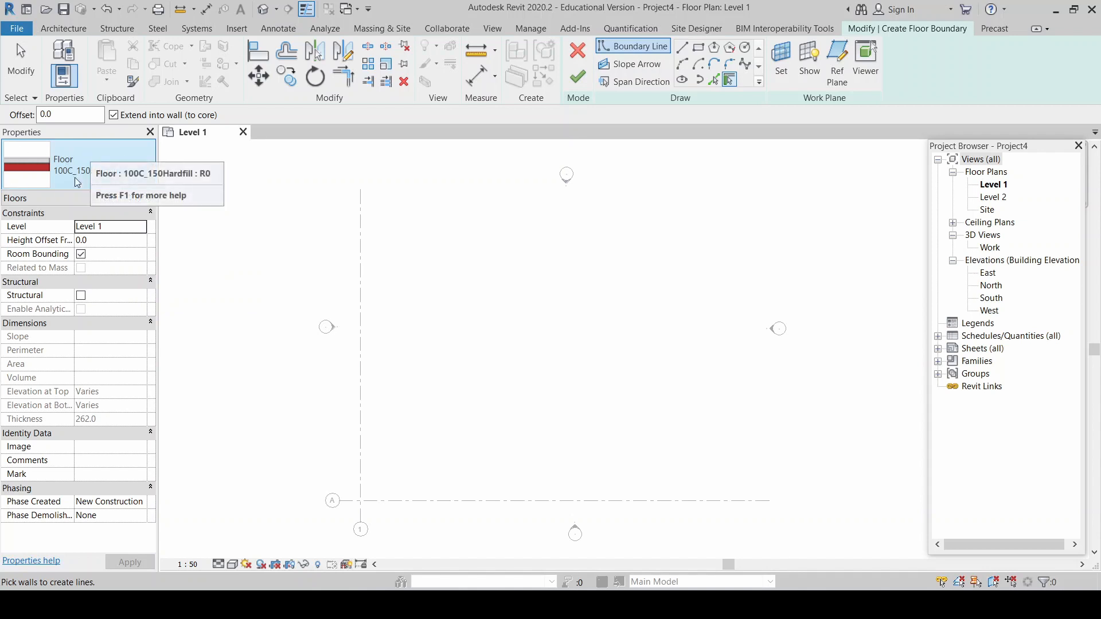
# Step: Browse the available floor types and set the new floor's type to 175C_50Screed
pyautogui.click(119, 155)
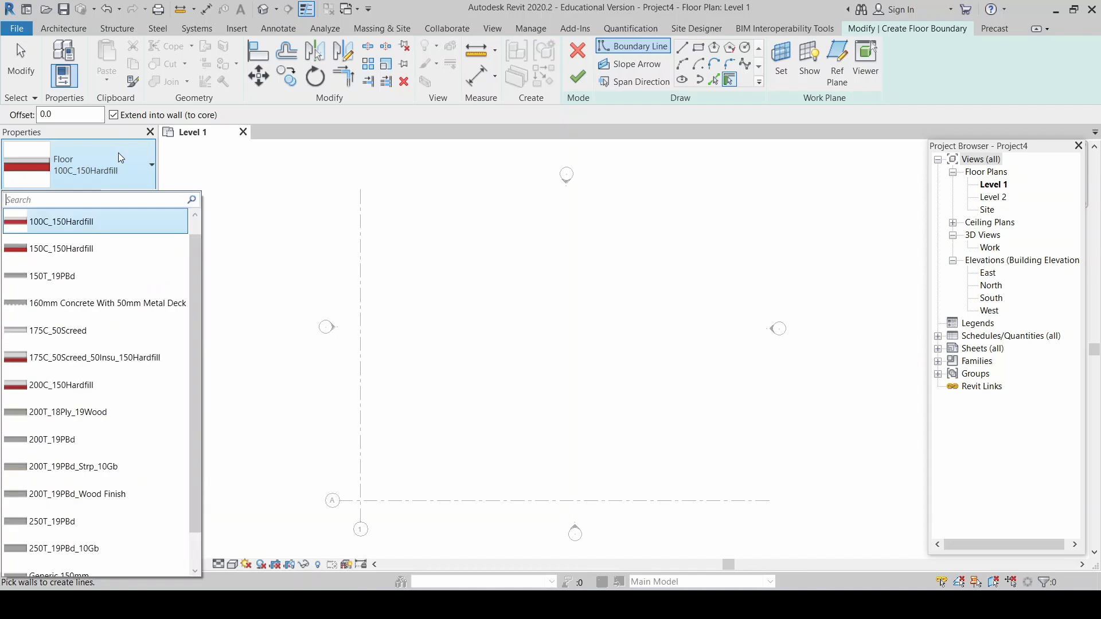
pyautogui.scroll(-1, 86, 319)
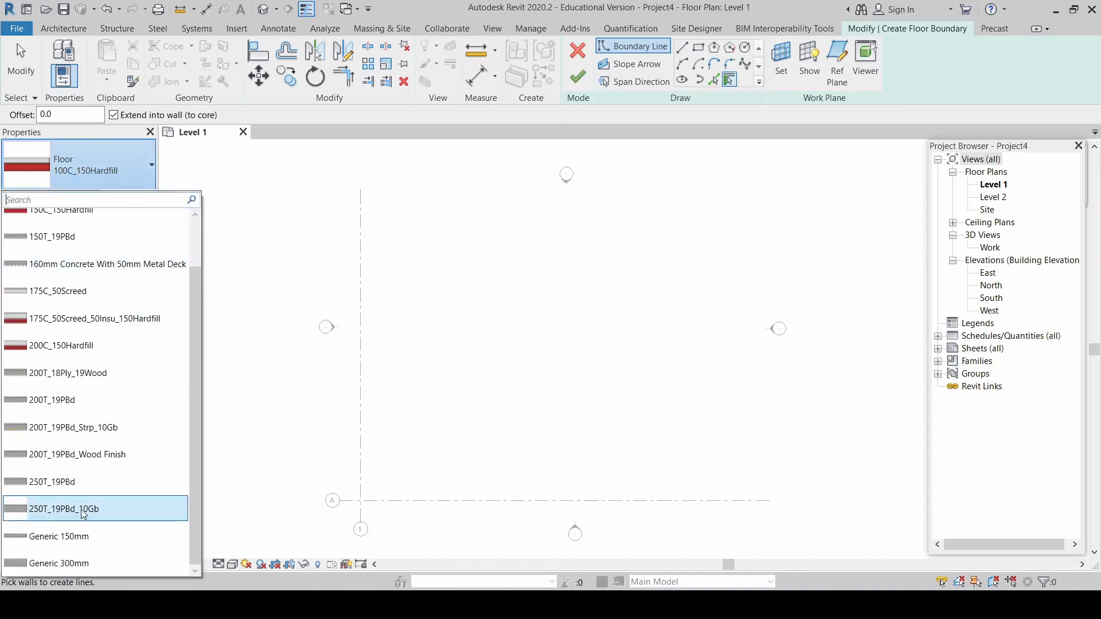
pyautogui.scroll(2, 83, 514)
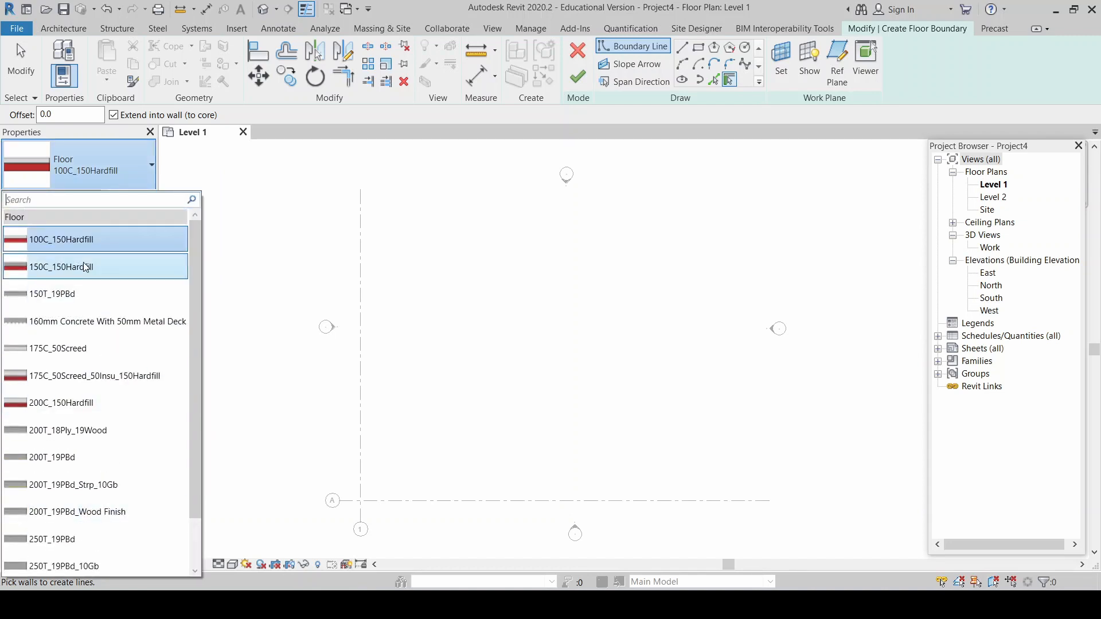
pyautogui.moveTo(85, 244)
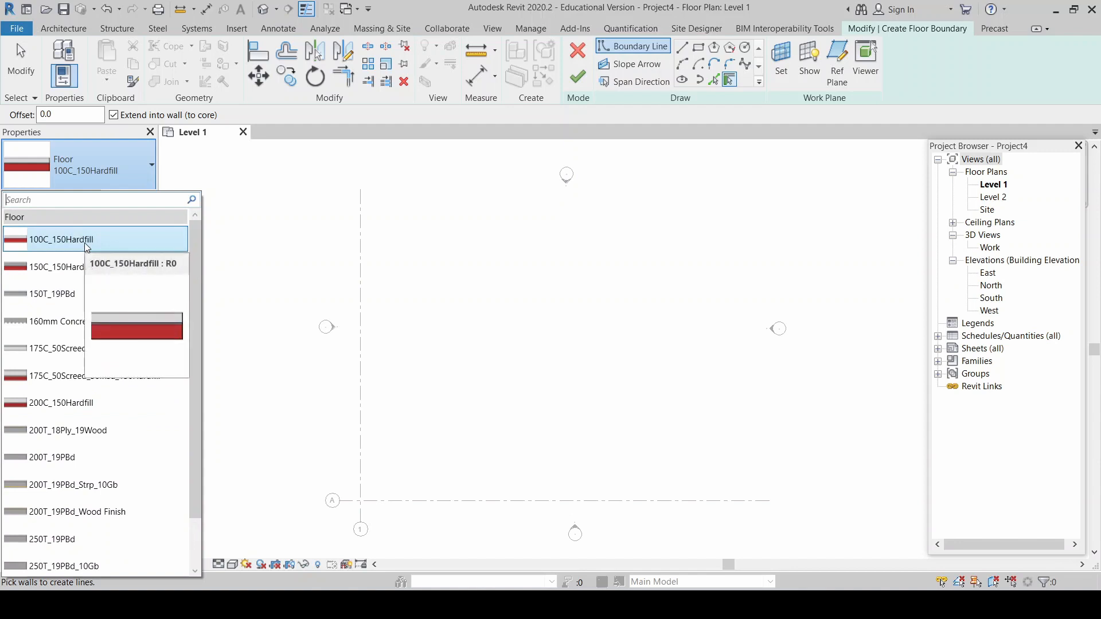
pyautogui.click(62, 351)
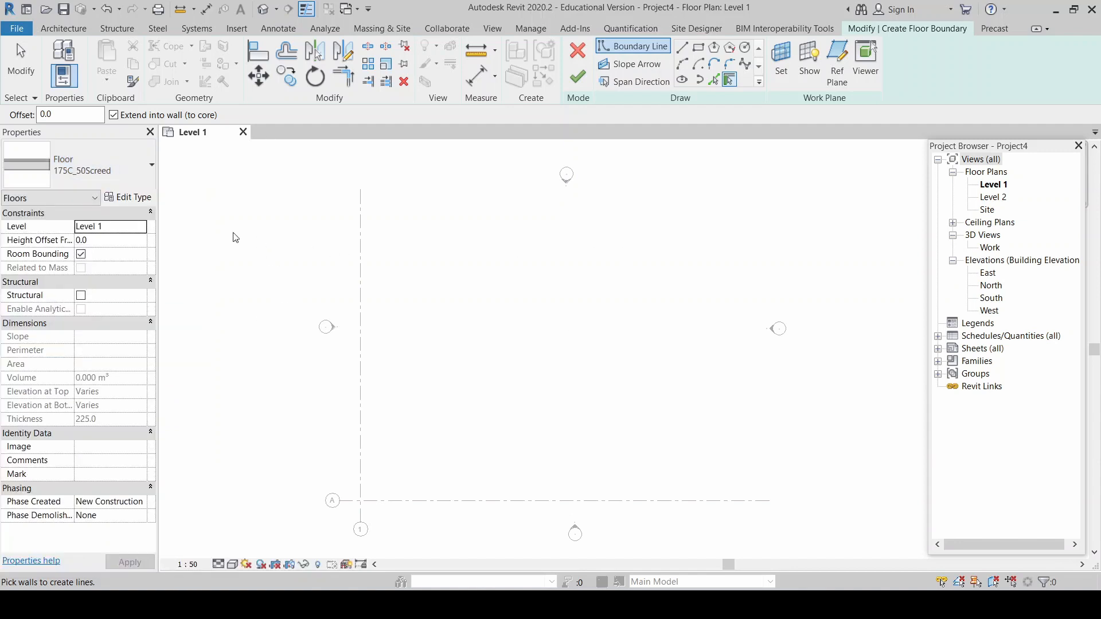
# Step: Set the new floor's type to 100C_150Hardfill and leave the active wall-picking tool
pyautogui.click(131, 168)
pyautogui.click(111, 244)
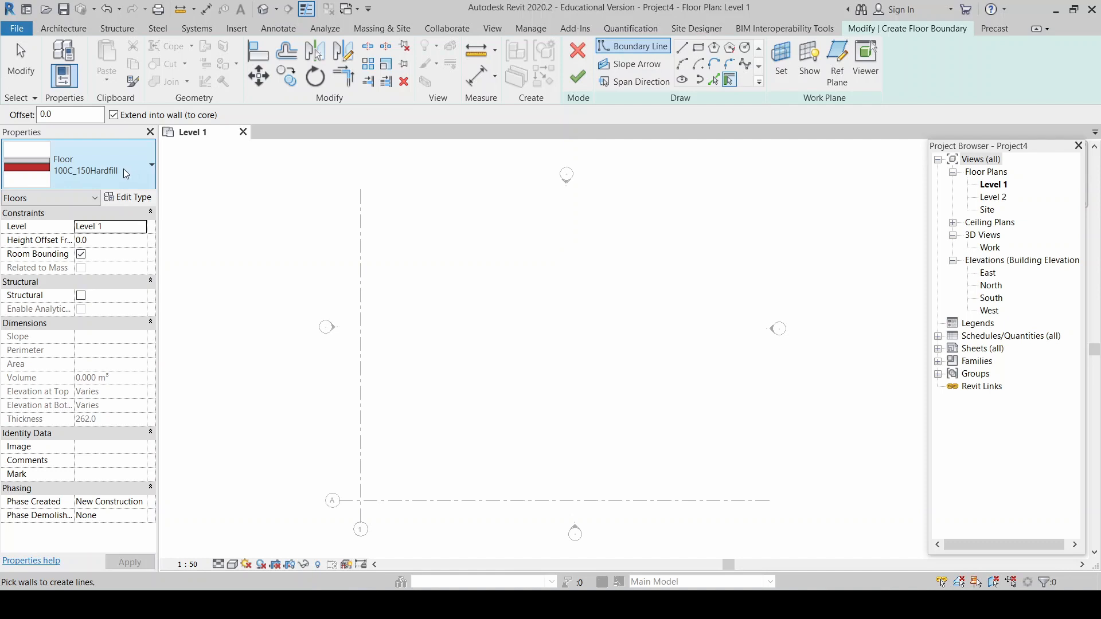
pyautogui.press('Escape')
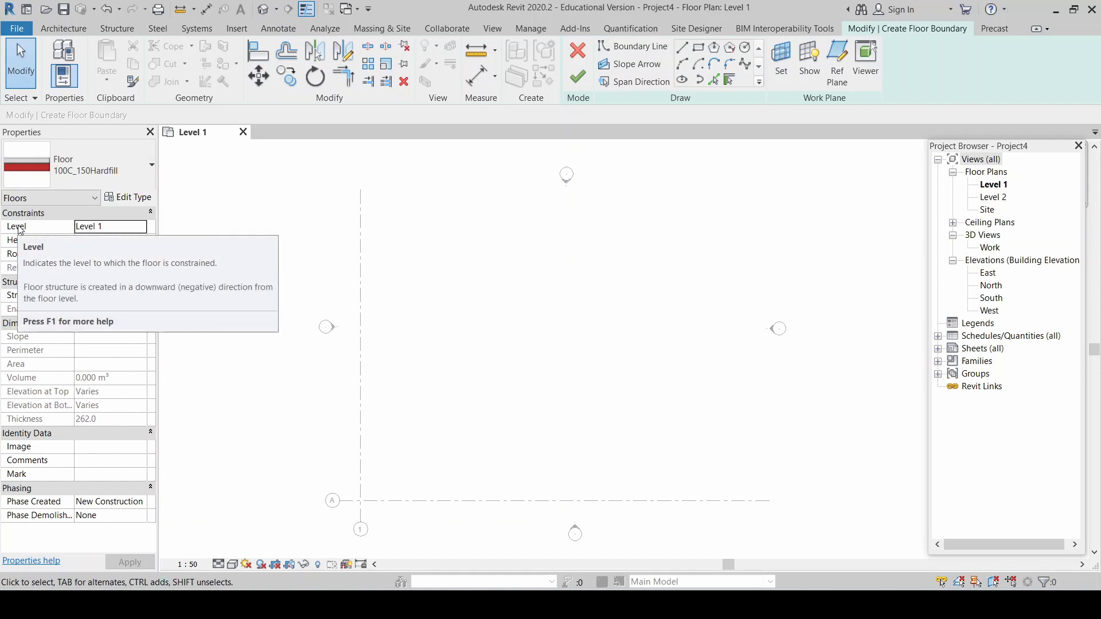
# Step: Check the levels available for constraining the floor and its height offset setting
pyautogui.click(118, 232)
pyautogui.click(140, 227)
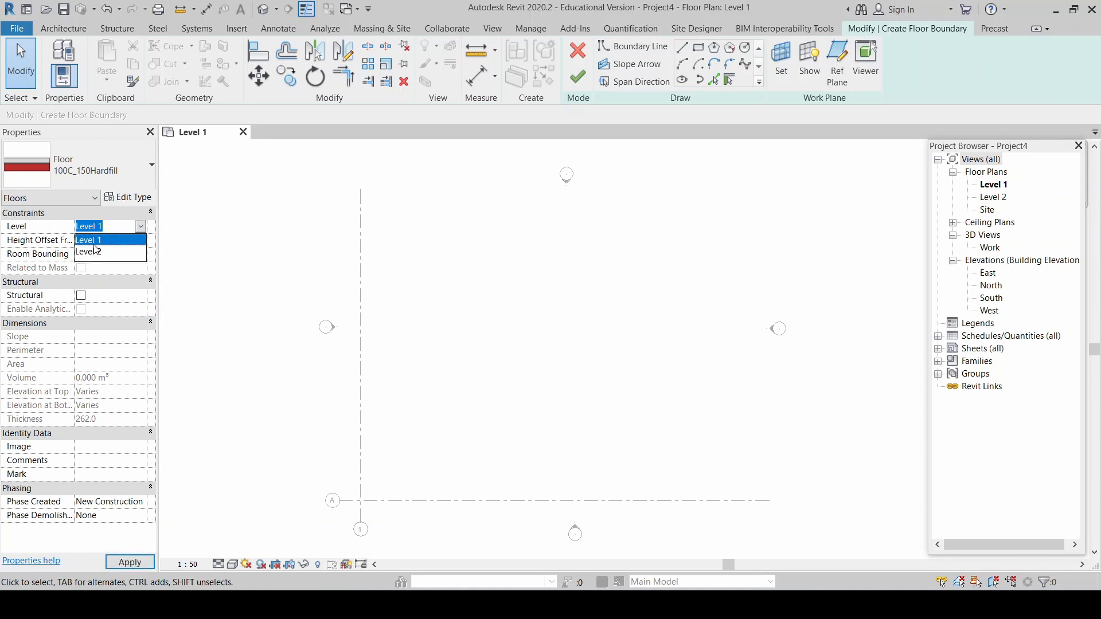
pyautogui.click(142, 231)
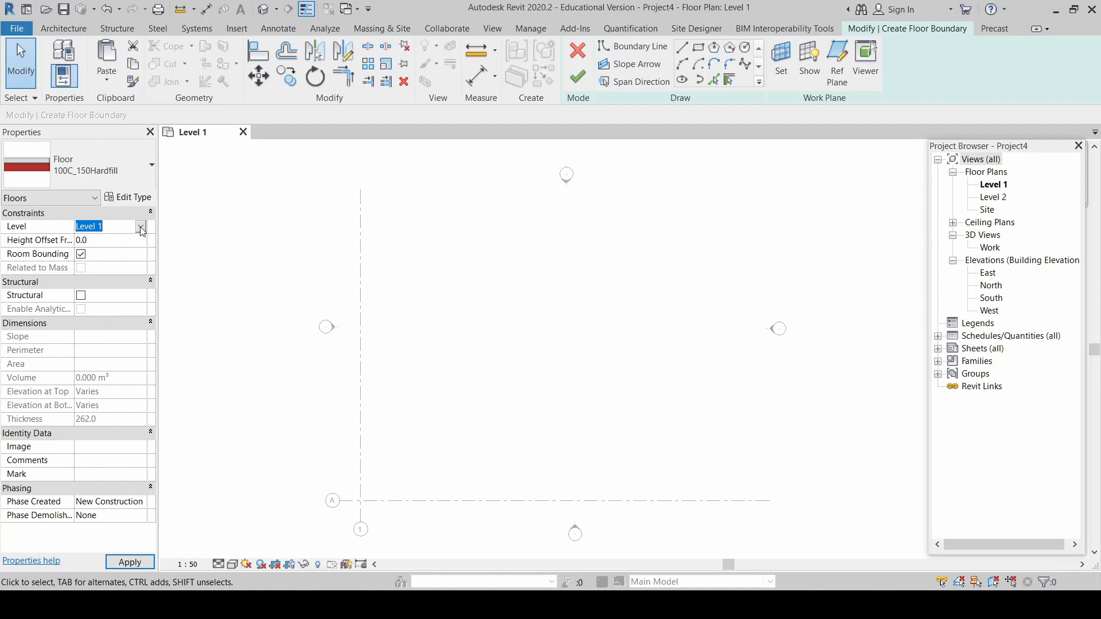
pyautogui.click(106, 242)
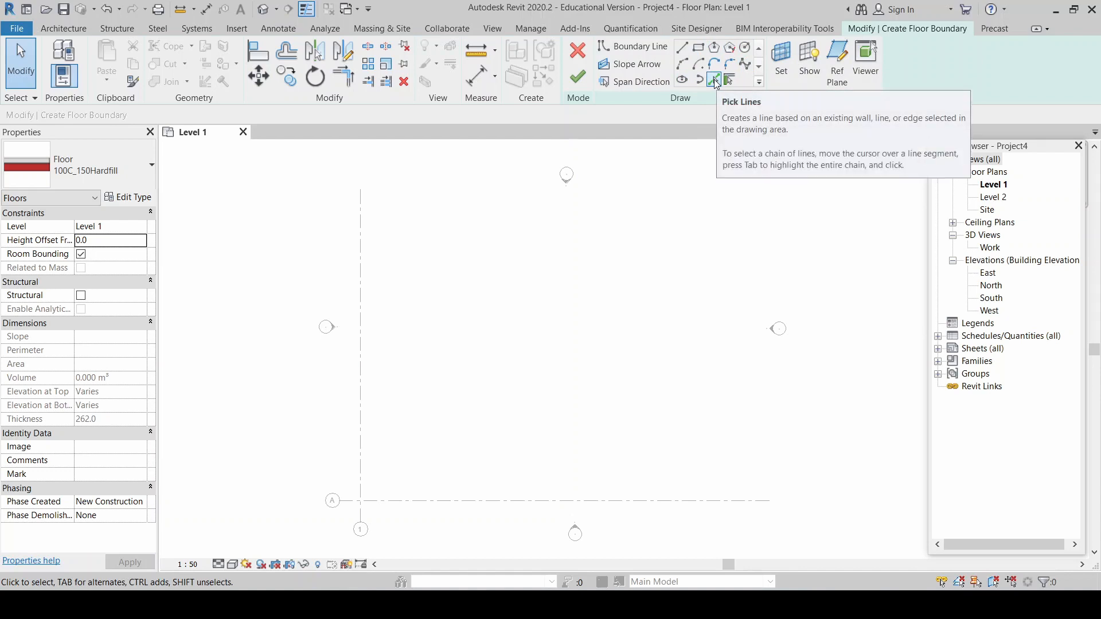
# Step: Sketch a closed six-sided floor boundary with straight lines, giving it a 6500 mm upper edge and a 3700 mm vertical edge
pyautogui.click(683, 51)
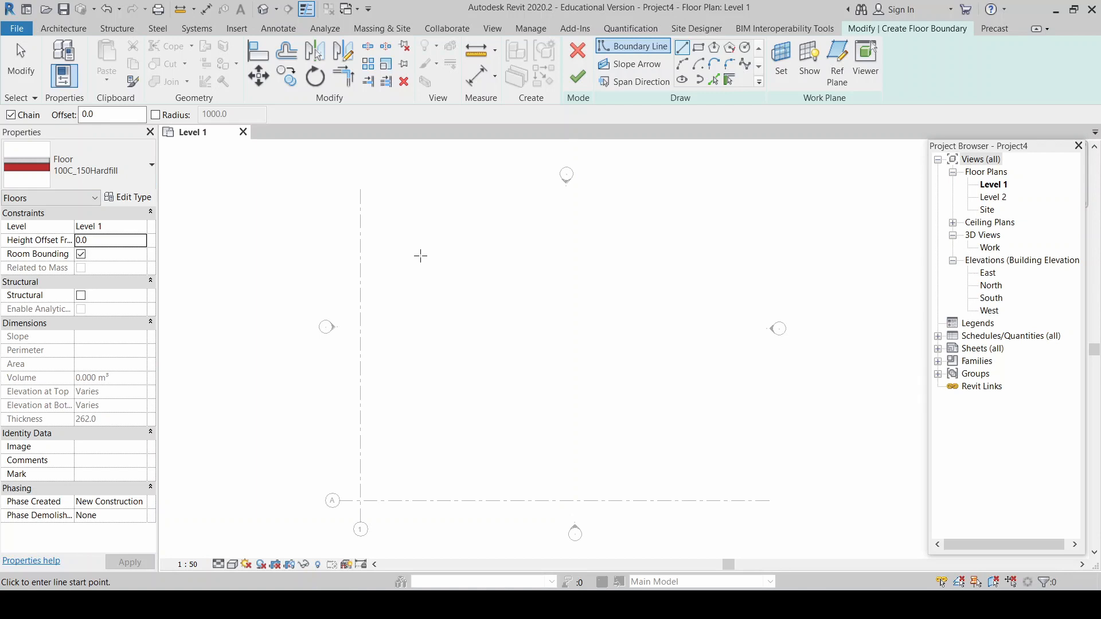
pyautogui.click(425, 252)
pyautogui.click(462, 216)
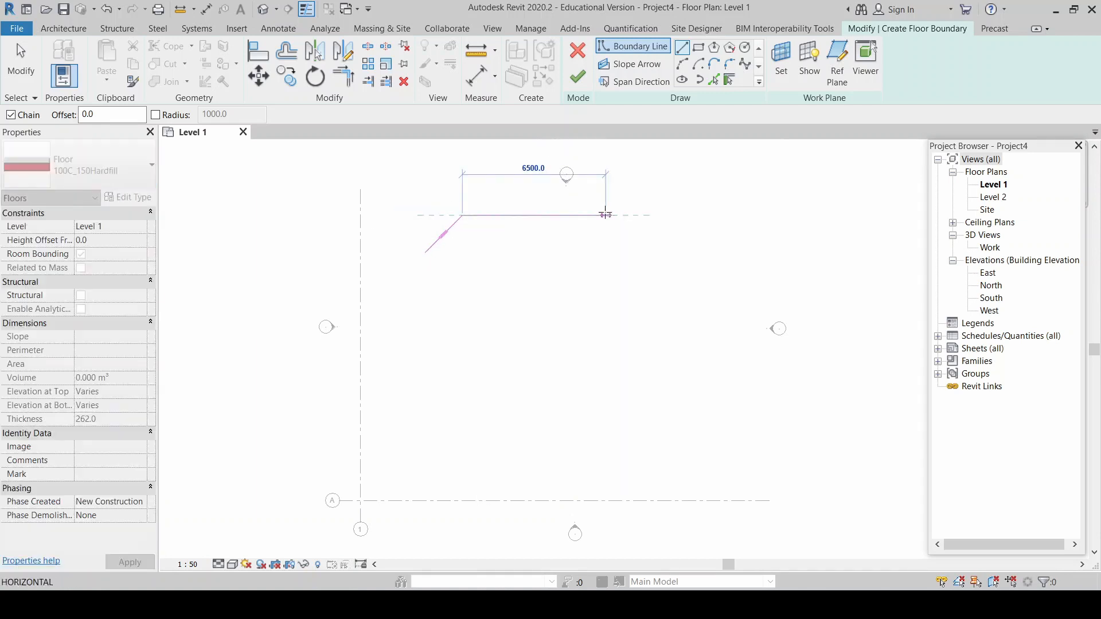
pyautogui.click(606, 215)
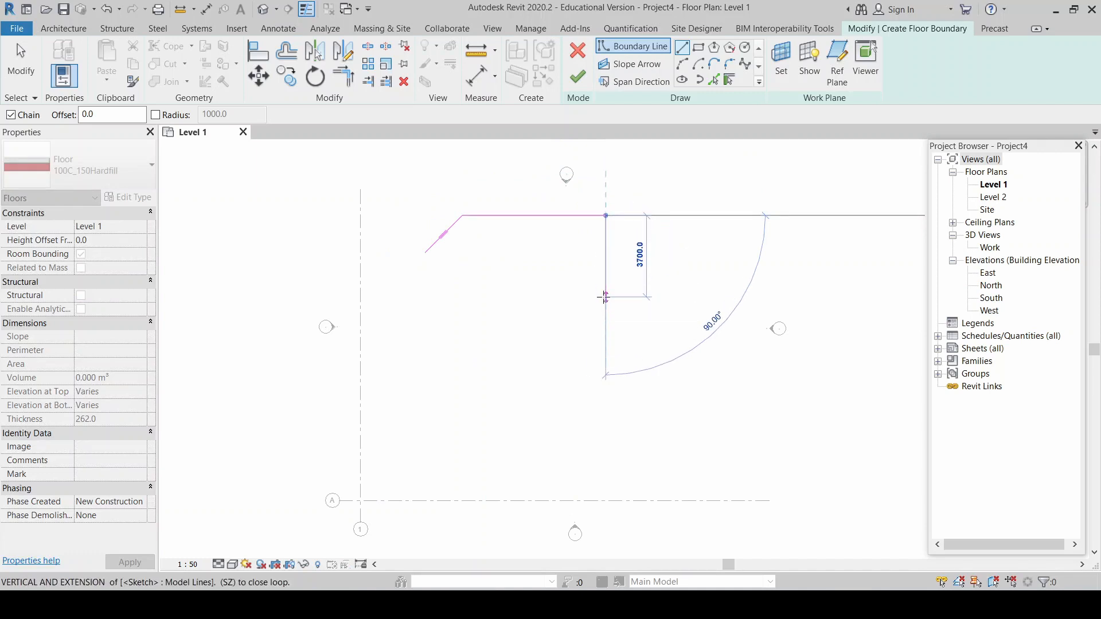
pyautogui.click(605, 297)
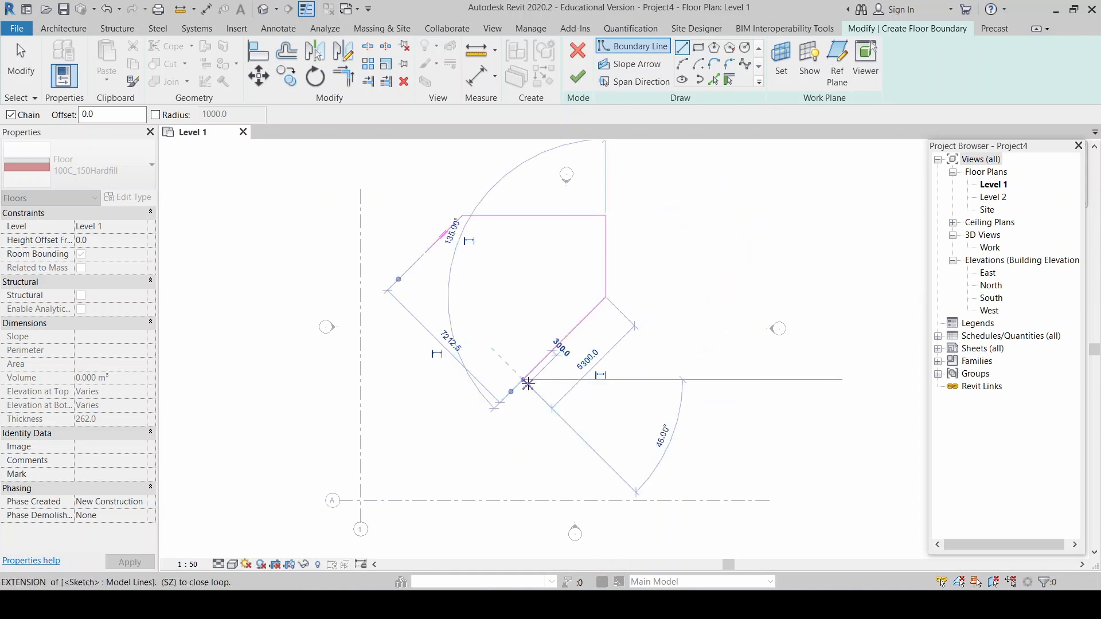
pyautogui.click(524, 380)
pyautogui.click(405, 344)
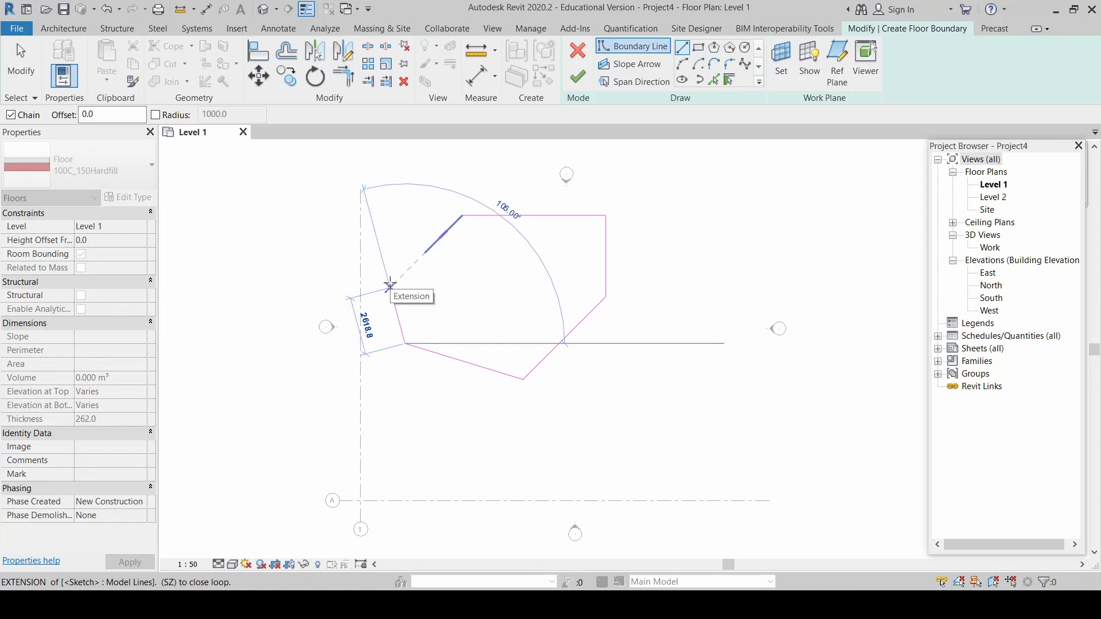
pyautogui.scroll(3, 422, 264)
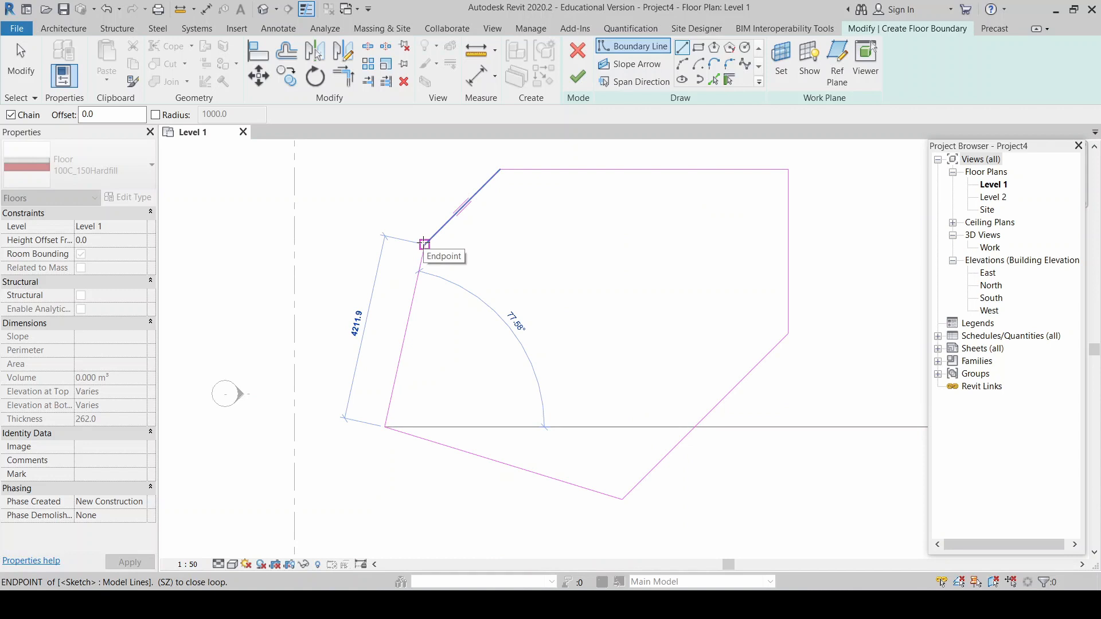
pyautogui.click(424, 244)
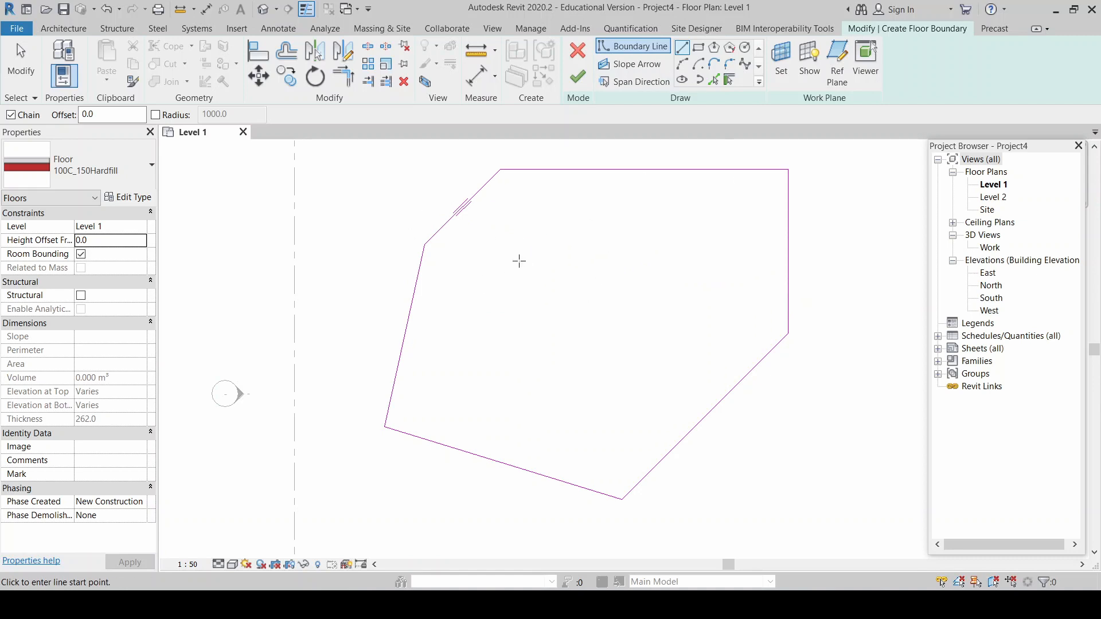
# Step: Sketch a circle of 1200 mm radius inside the upper part of the floor boundary
pyautogui.scroll(-1, 520, 261)
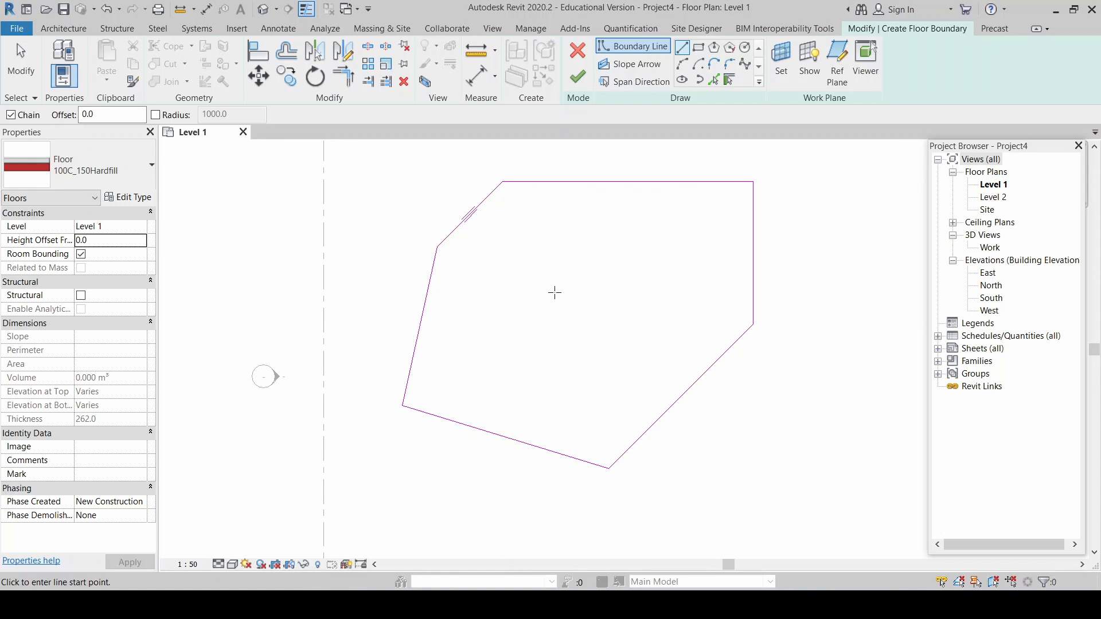
pyautogui.scroll(1, 664, 171)
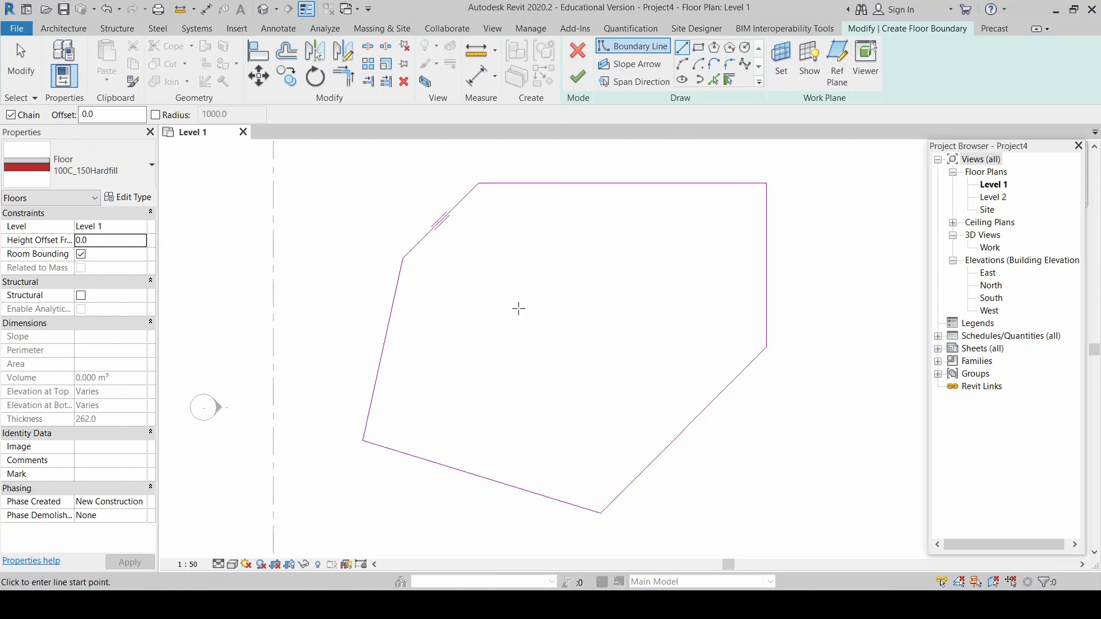
pyautogui.click(745, 47)
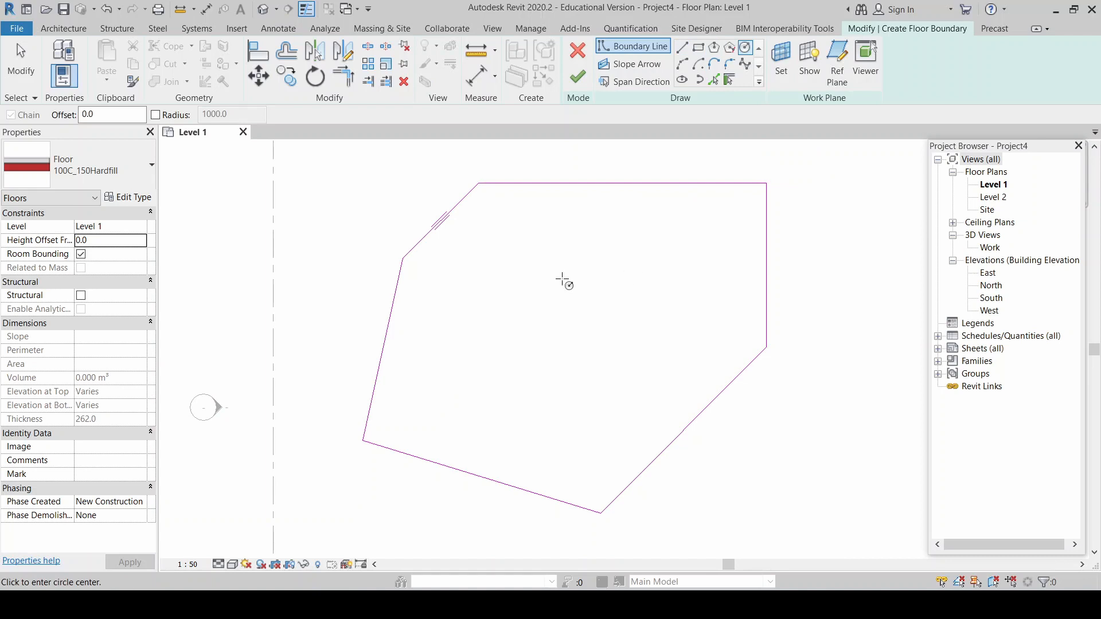
pyautogui.click(544, 285)
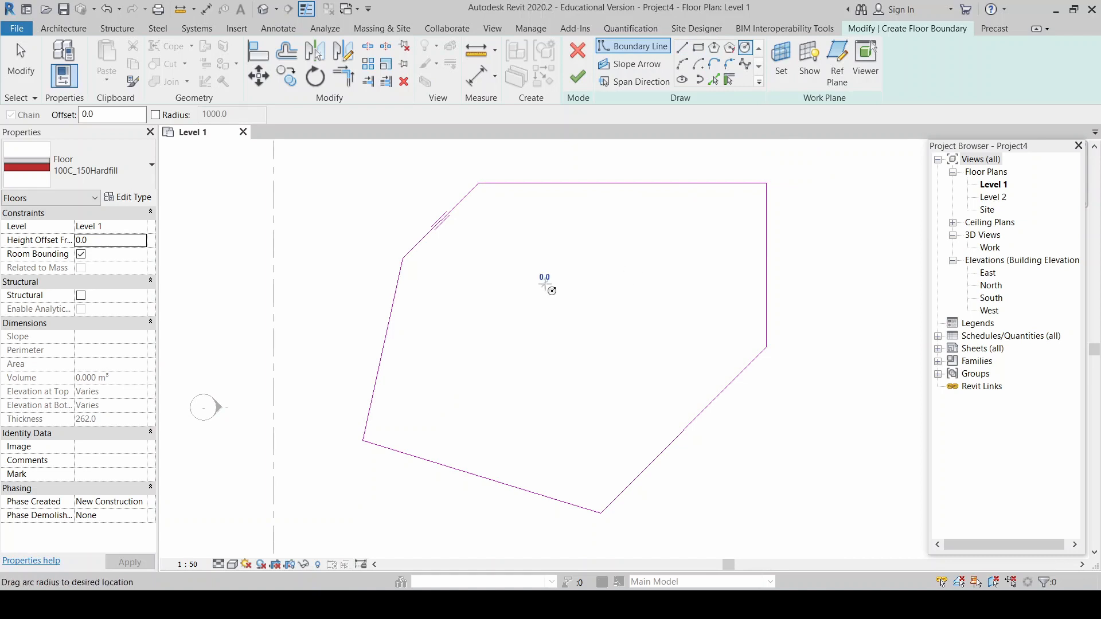
pyautogui.click(590, 315)
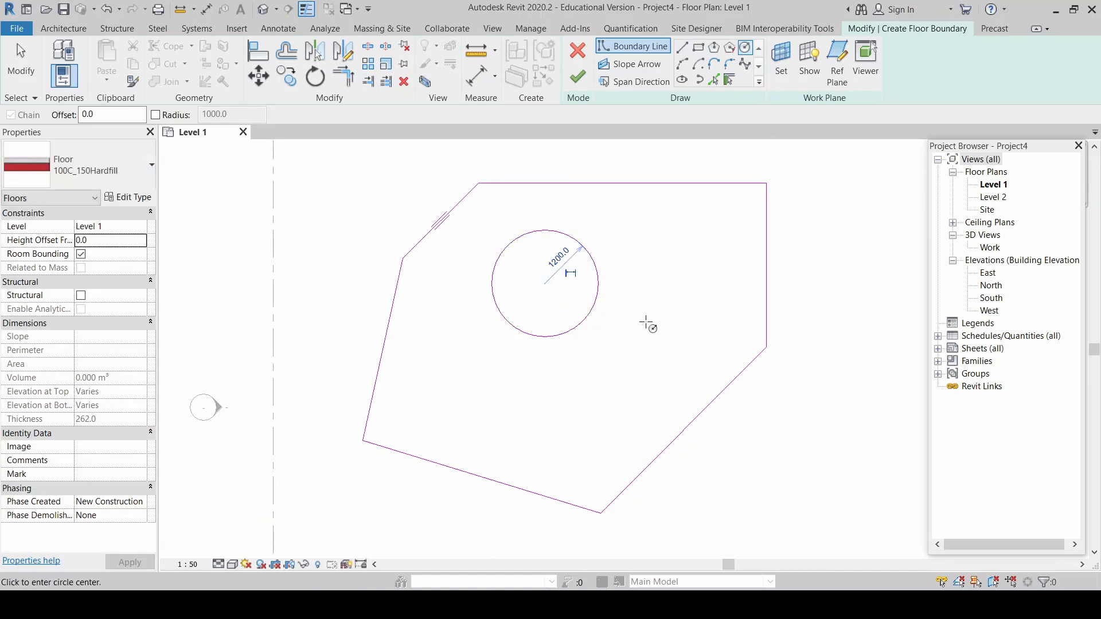
pyautogui.press('Escape')
pyautogui.press('Escape')
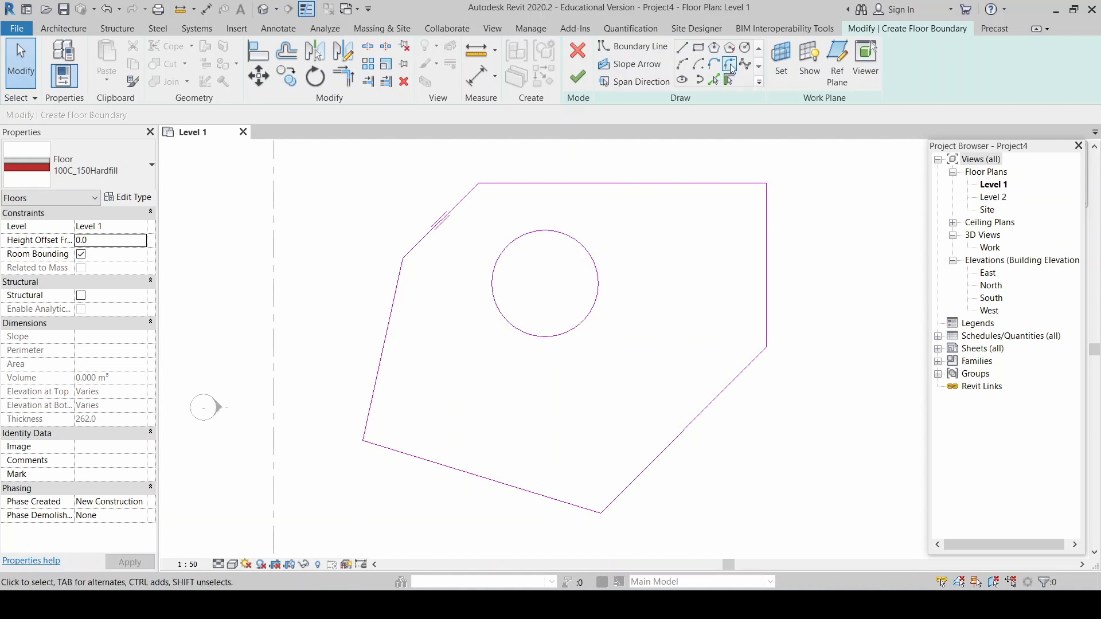
# Step: Sketch a smaller circle inside the 1200 mm radius circle, offset toward its upper left
pyautogui.click(745, 50)
pyautogui.click(530, 264)
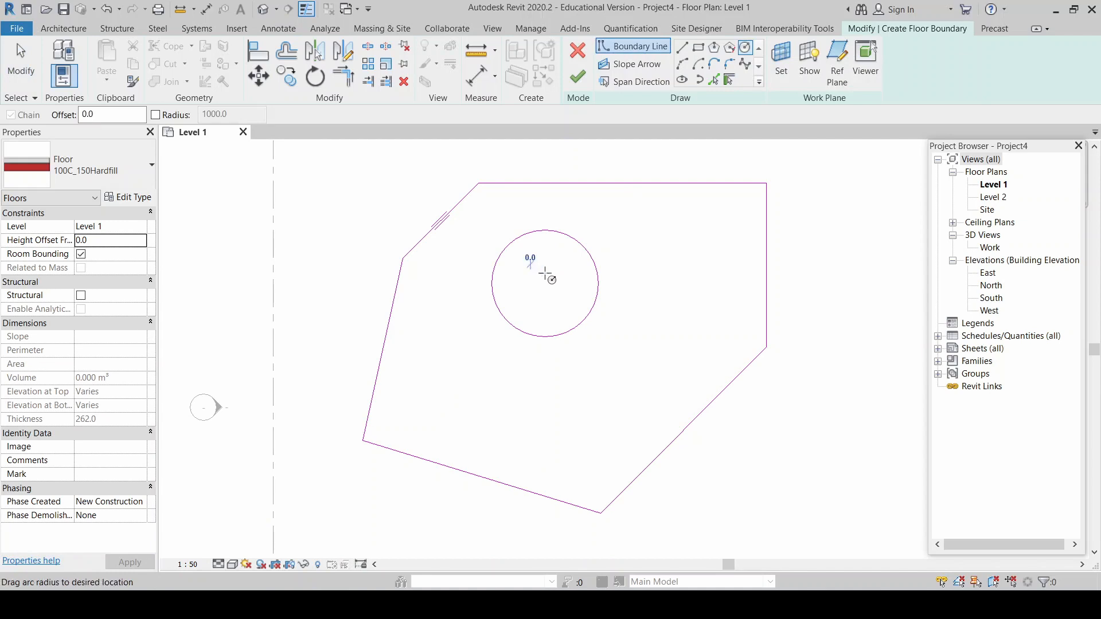
pyautogui.click(549, 279)
pyautogui.scroll(1, 568, 266)
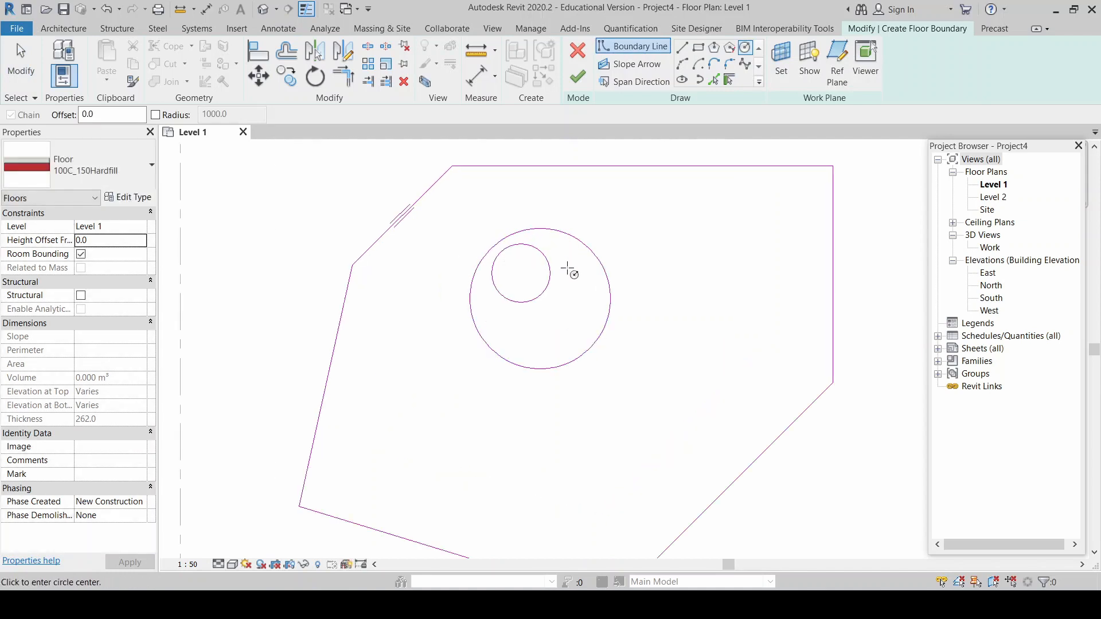
pyautogui.press('Escape')
pyautogui.press('Escape')
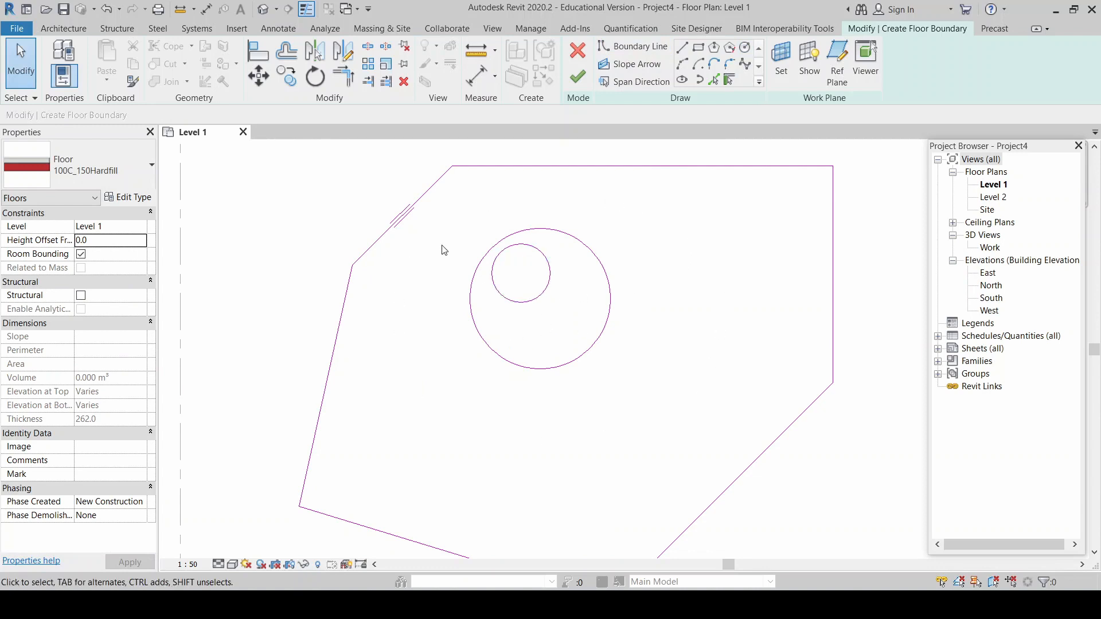
# Step: Finish the floor boundary sketch to create the floor, and deselect it
pyautogui.scroll(-2, 505, 338)
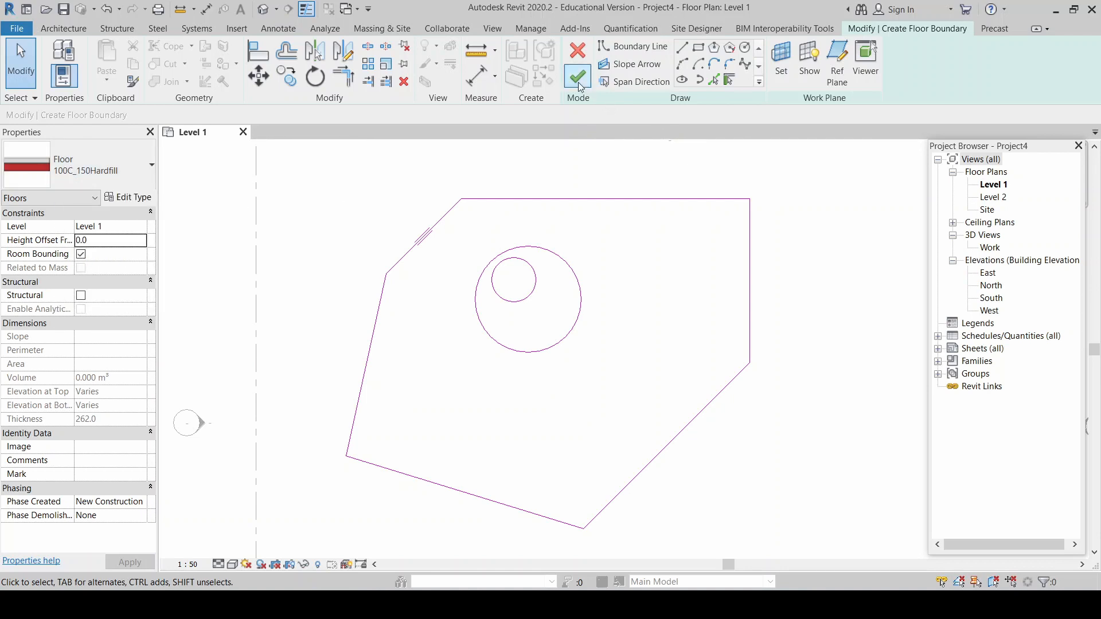
pyautogui.click(577, 77)
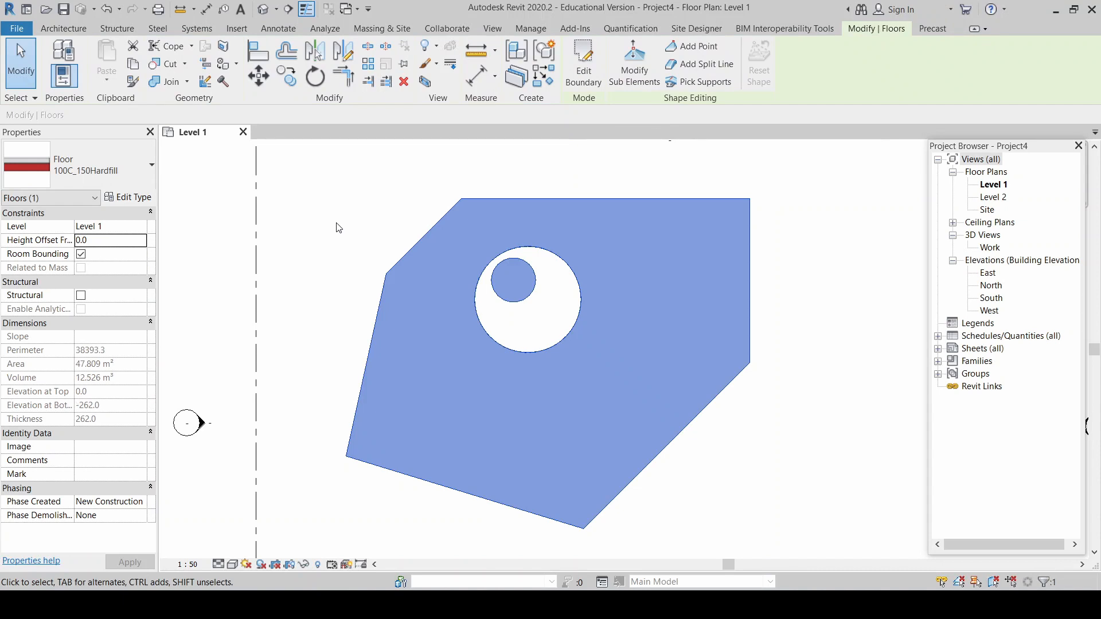
pyautogui.click(341, 230)
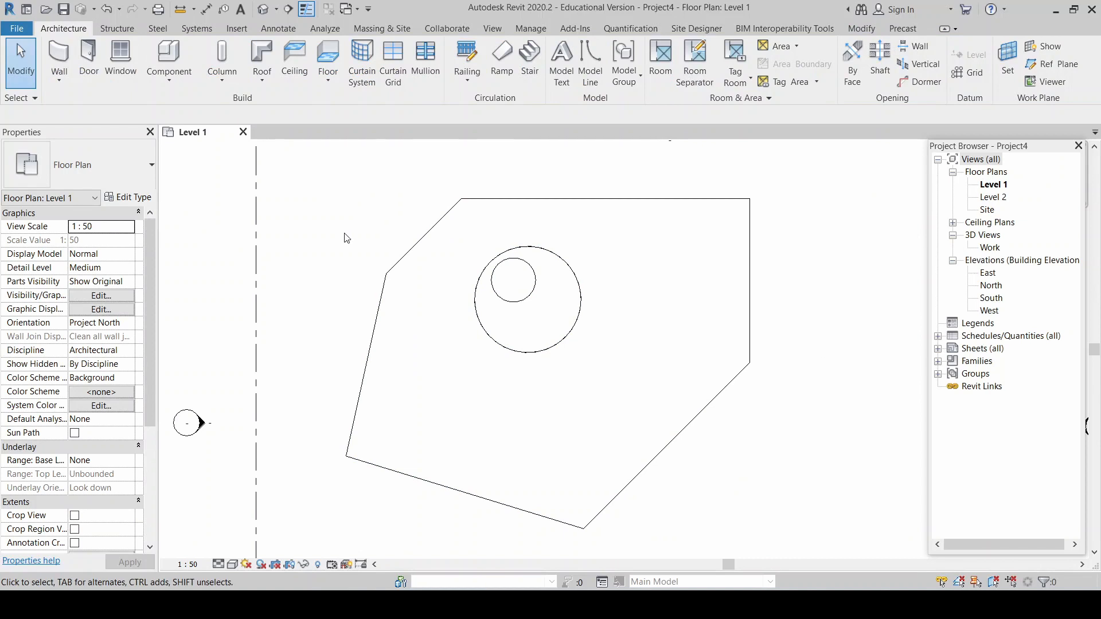
# Step: Open the default 3D view and examine the floor's circular opening and inner disc up close
pyautogui.click(263, 9)
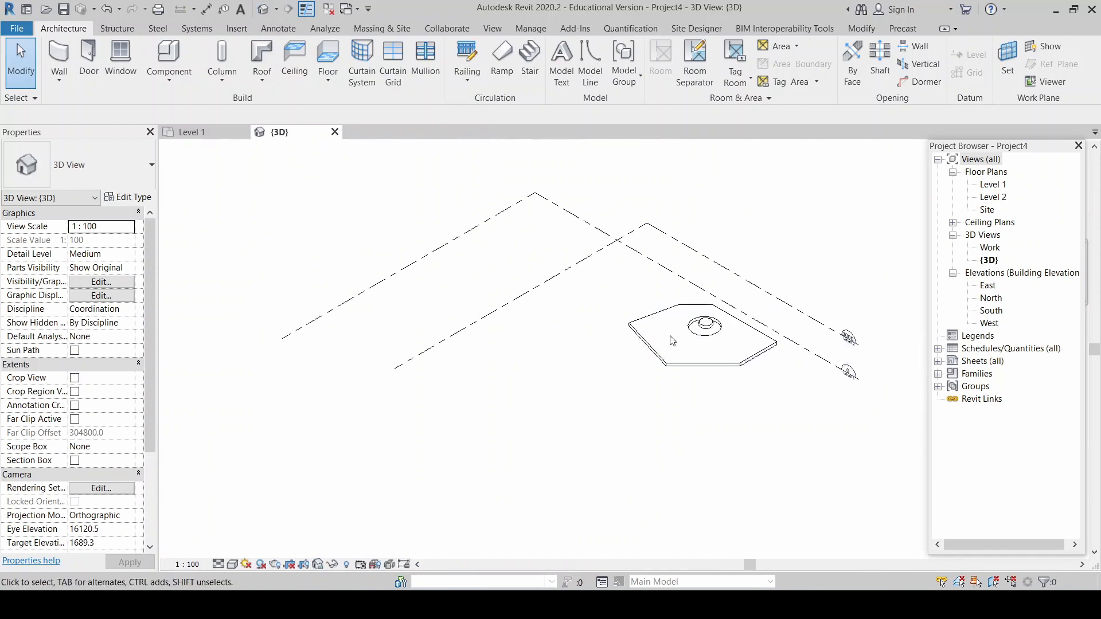
pyautogui.scroll(5, 746, 350)
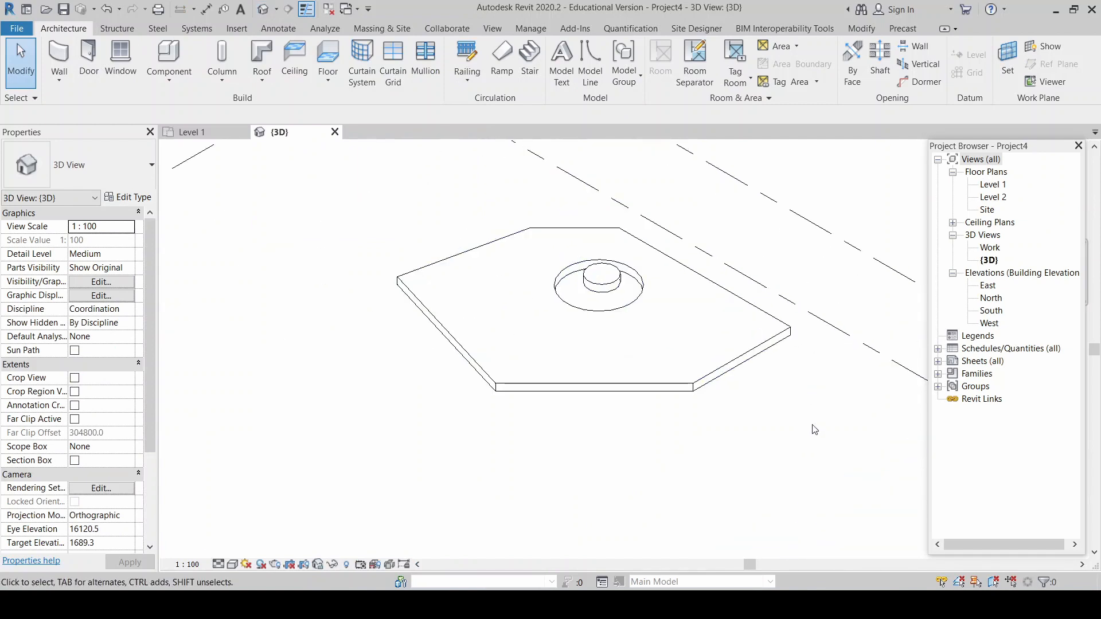
pyautogui.scroll(4, 591, 293)
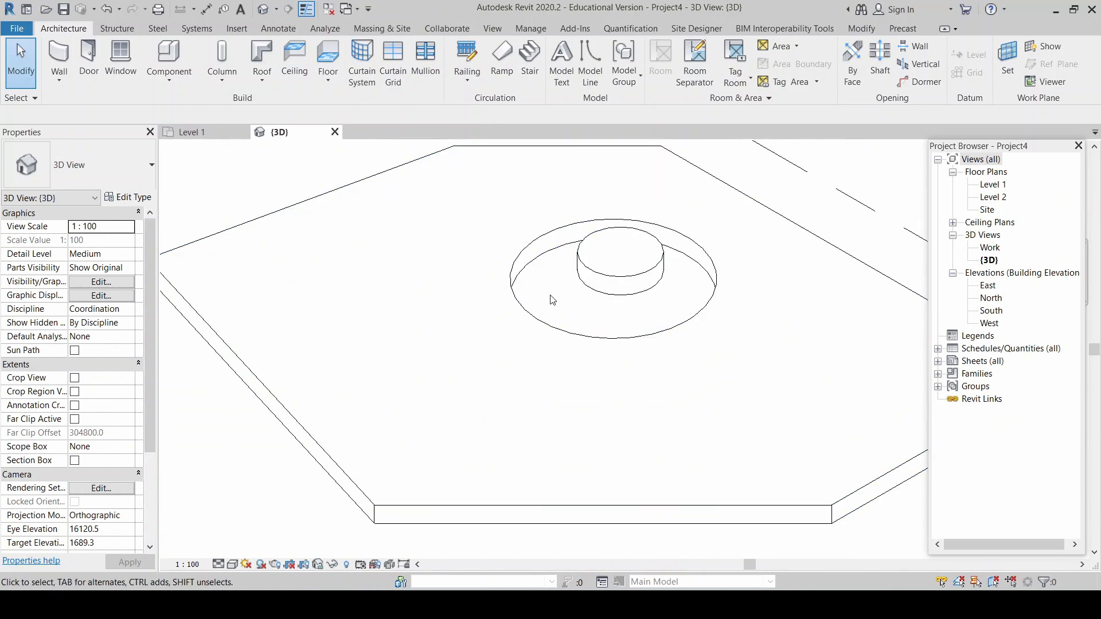
# Step: Examine the floor and its circular opening from above and below in 3D, leaving it deselected
pyautogui.scroll(-3, 552, 300)
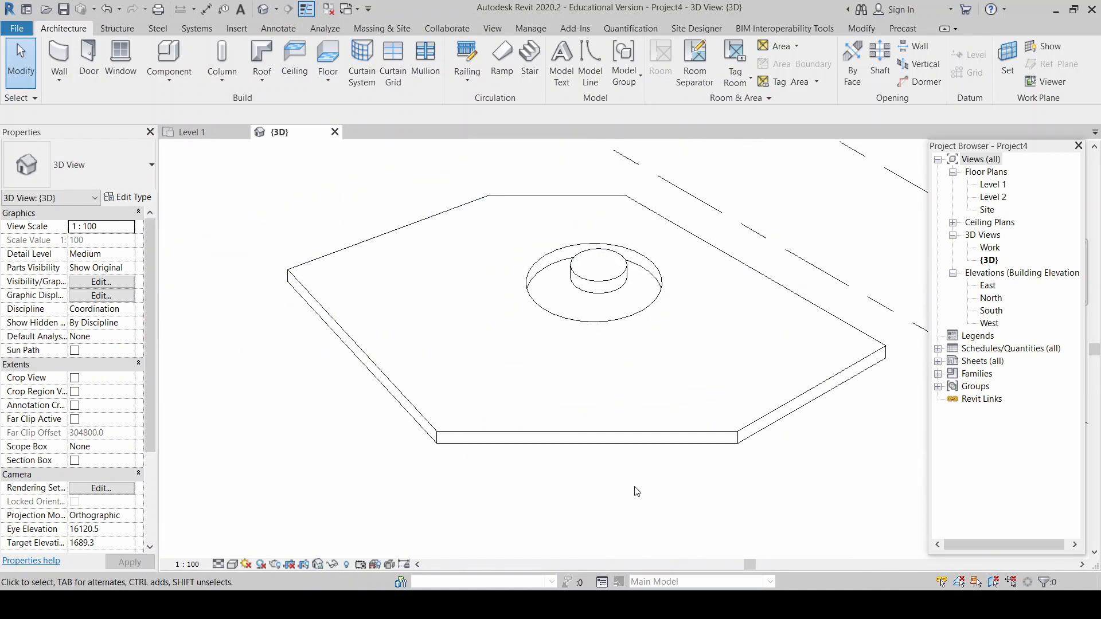
pyautogui.click(617, 439)
pyautogui.keyDown('shift'); pyautogui.moveTo(730, 514); pyautogui.dragTo(784, 239, button='middle'); pyautogui.keyUp('shift')
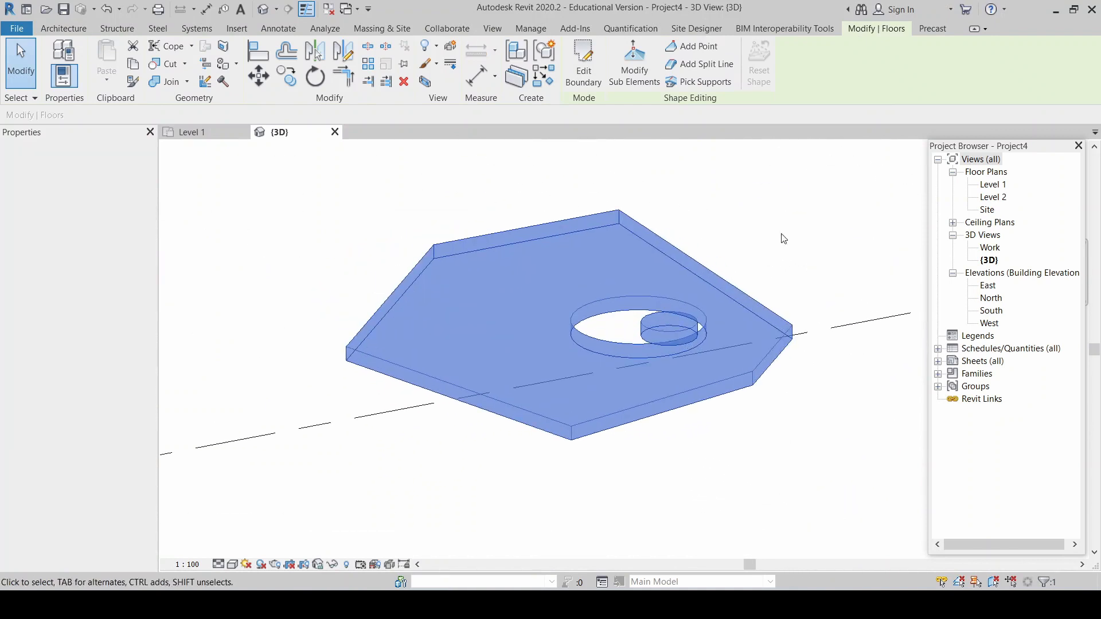
pyautogui.click(784, 239)
pyautogui.scroll(5, 620, 341)
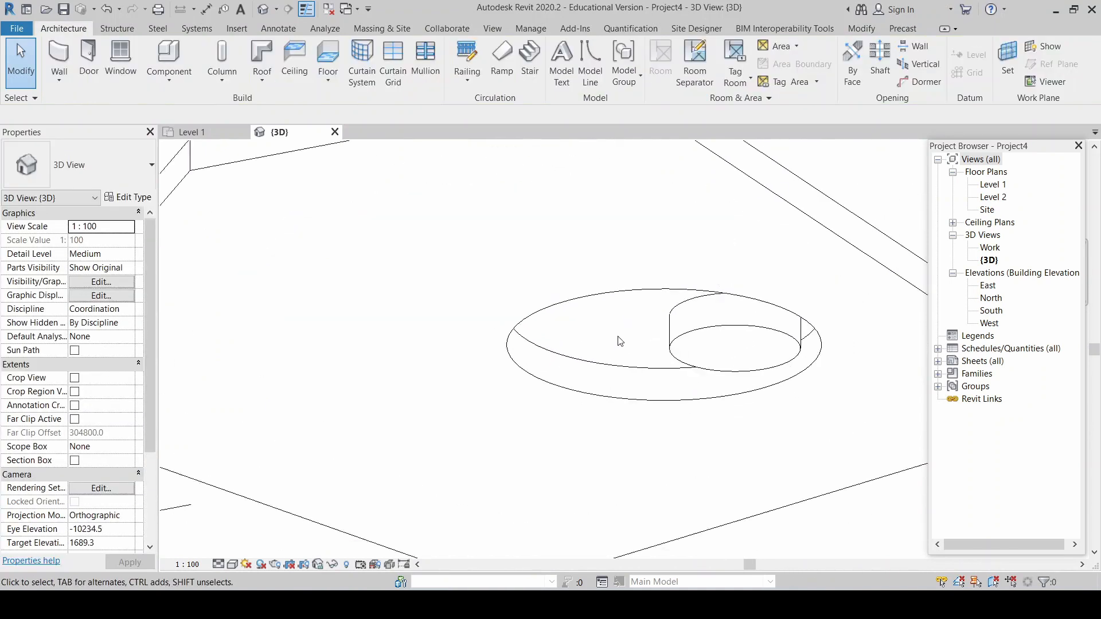
pyautogui.scroll(-5, 620, 341)
pyautogui.keyDown('shift'); pyautogui.moveTo(620, 341); pyautogui.dragTo(851, 423, button='middle'); pyautogui.keyUp('shift')
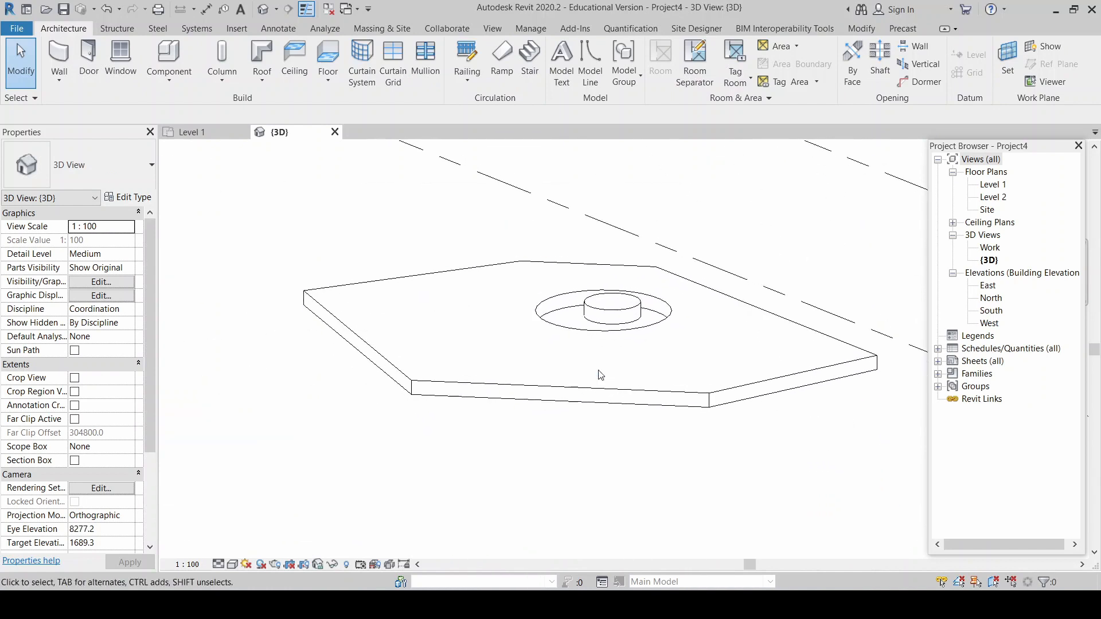
pyautogui.scroll(-3, 600, 375)
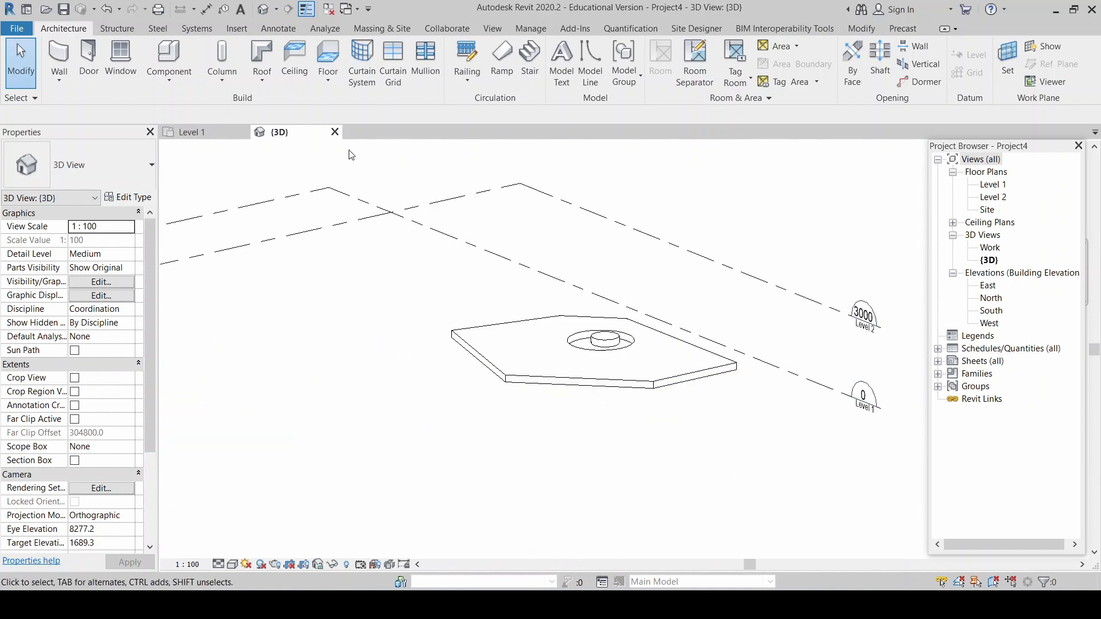
# Step: Go to the Level 1 plan, open the West elevation from its elevation marker, and look at the floor's position
pyautogui.click(192, 132)
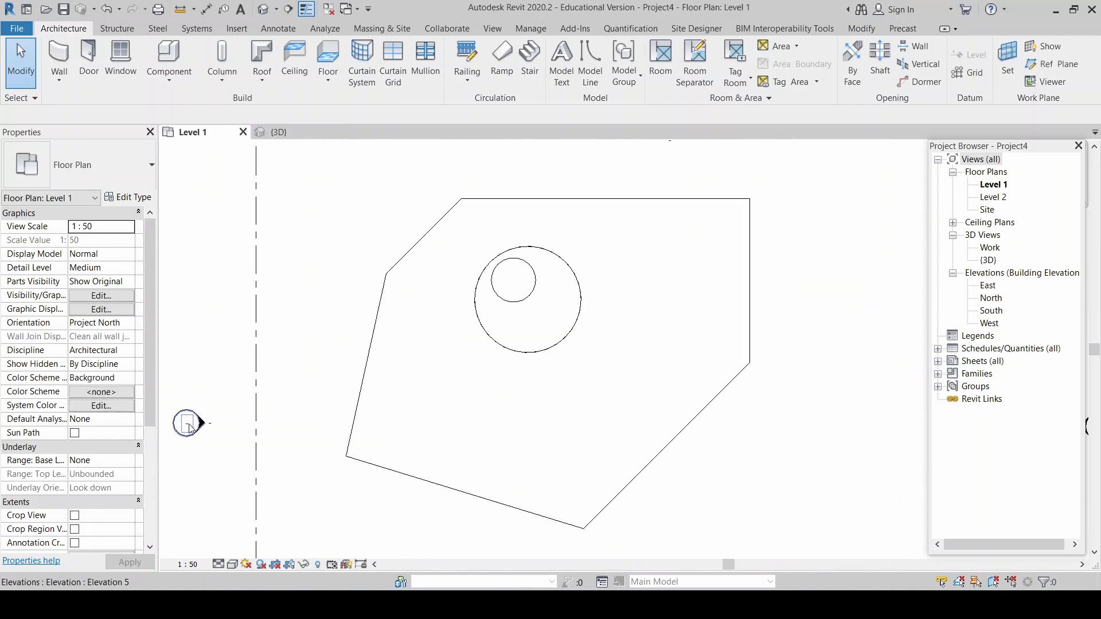
pyautogui.doubleClick(189, 427)
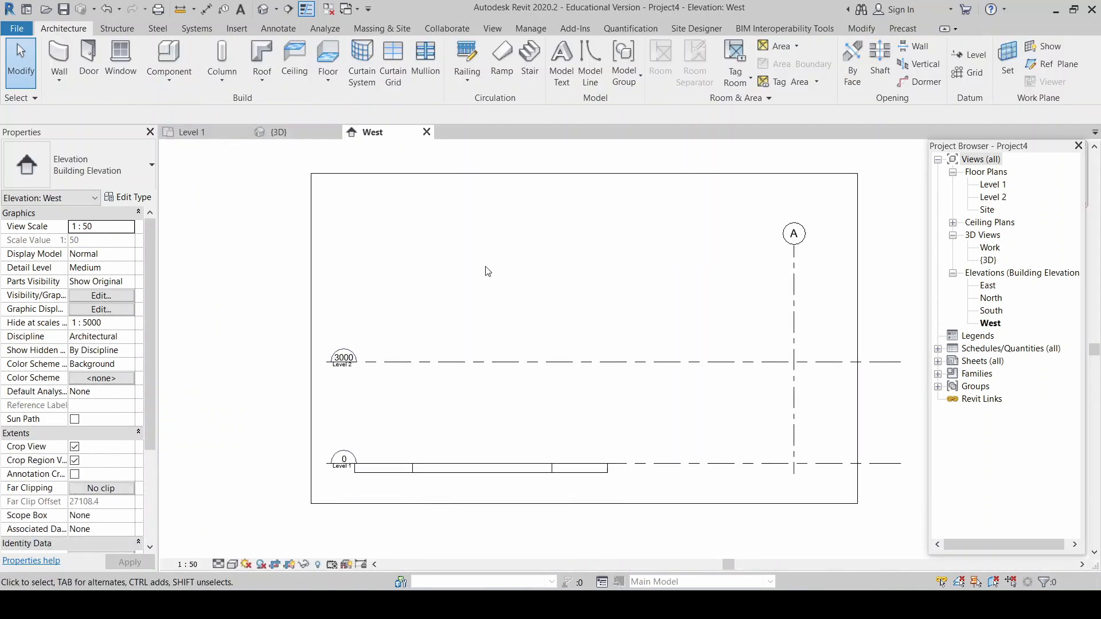
pyautogui.scroll(2, 456, 488)
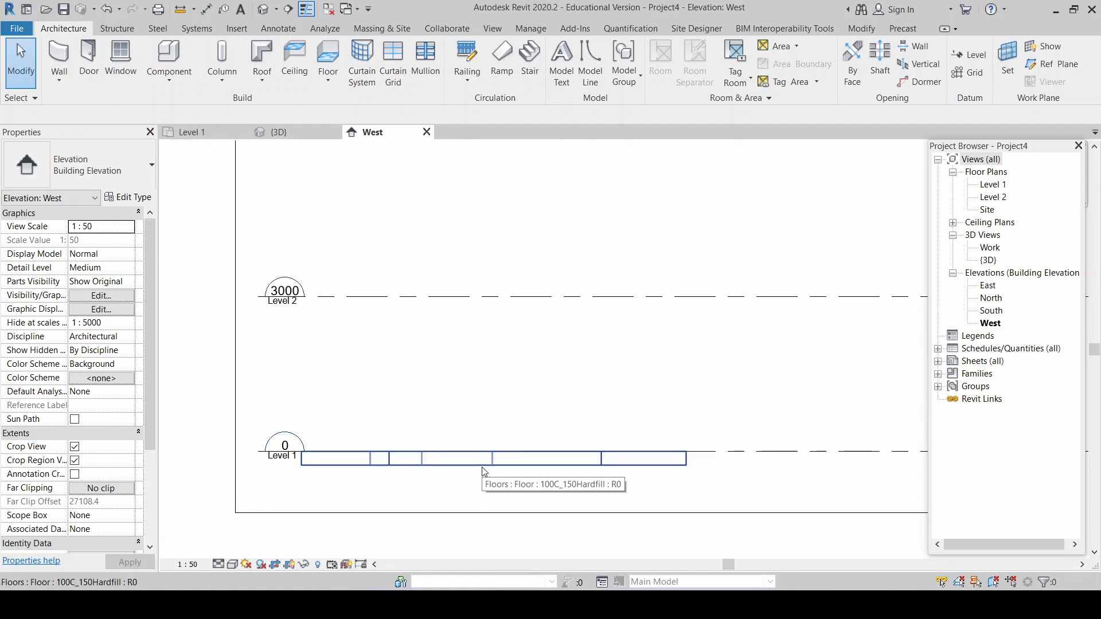
# Step: Select the floor in the West elevation and set its level constraint to Level 2
pyautogui.click(462, 471)
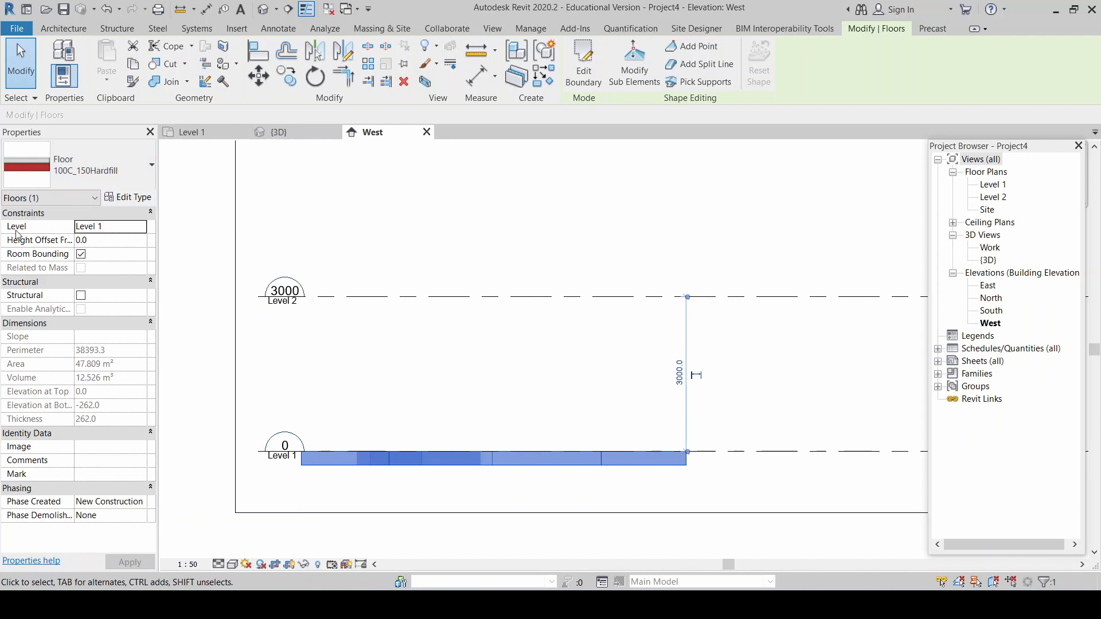
pyautogui.click(128, 227)
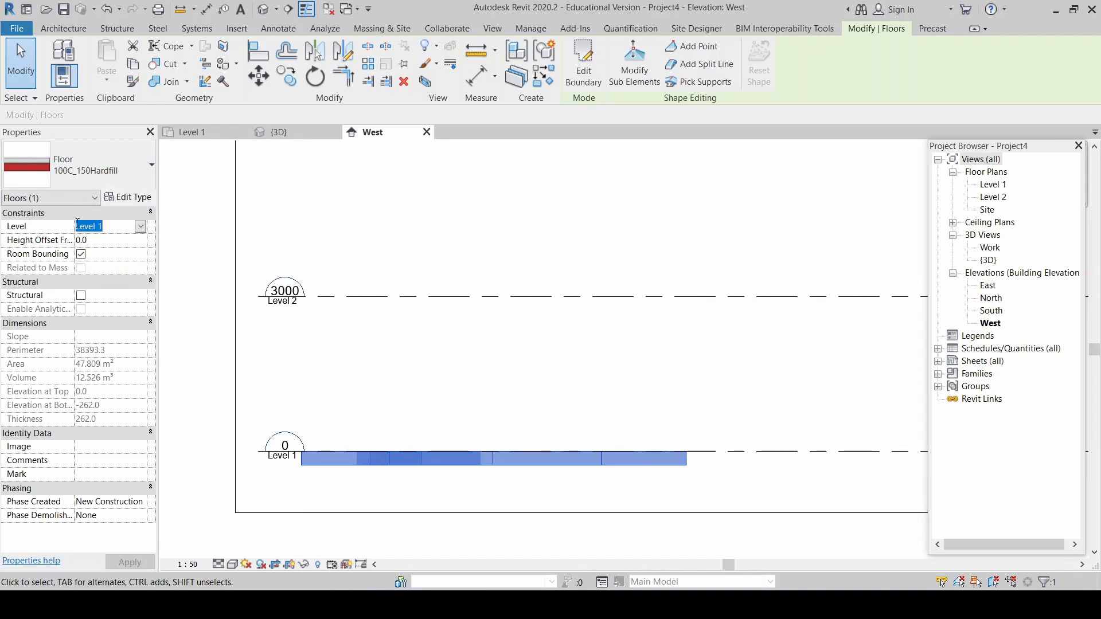
pyautogui.click(140, 227)
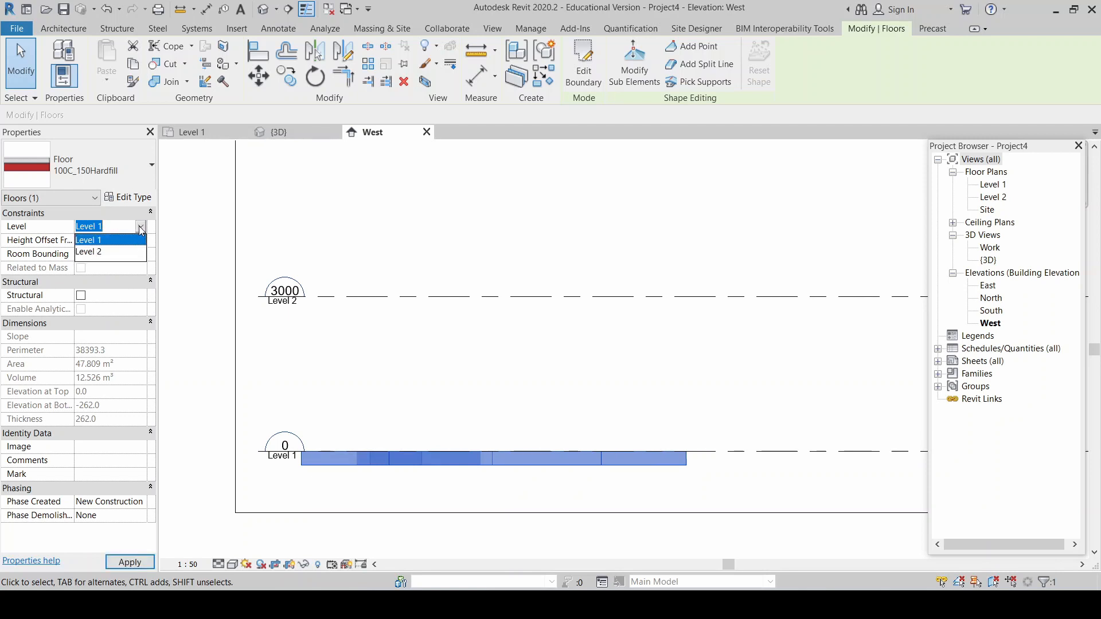
pyautogui.click(97, 252)
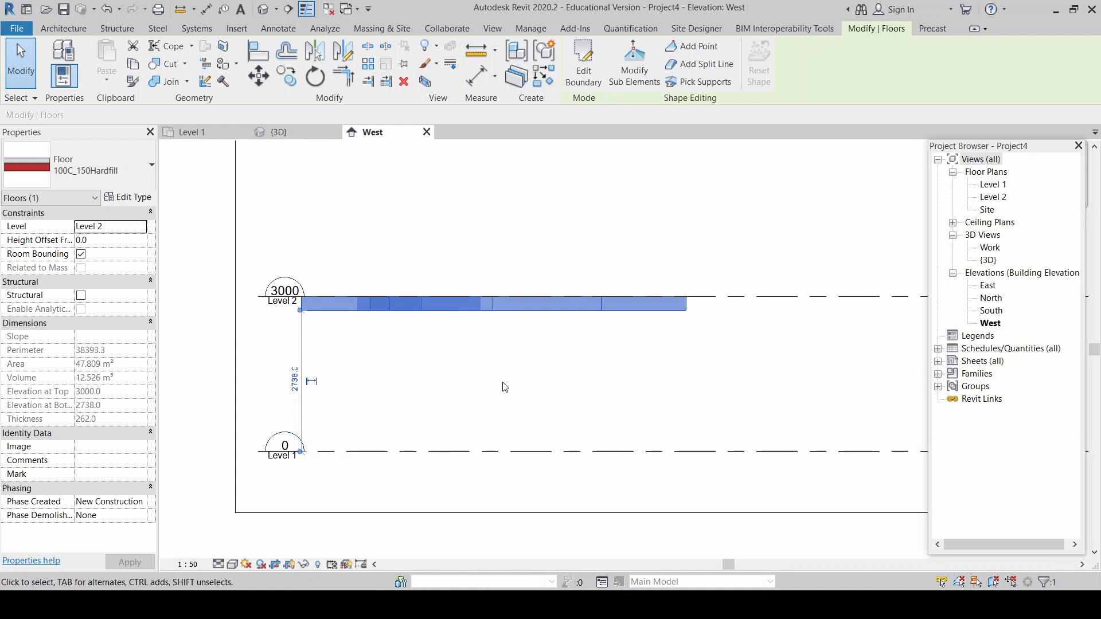
# Step: Set the floor's level constraint back to Level 1 and deselect the floor
pyautogui.click(140, 227)
pyautogui.click(113, 240)
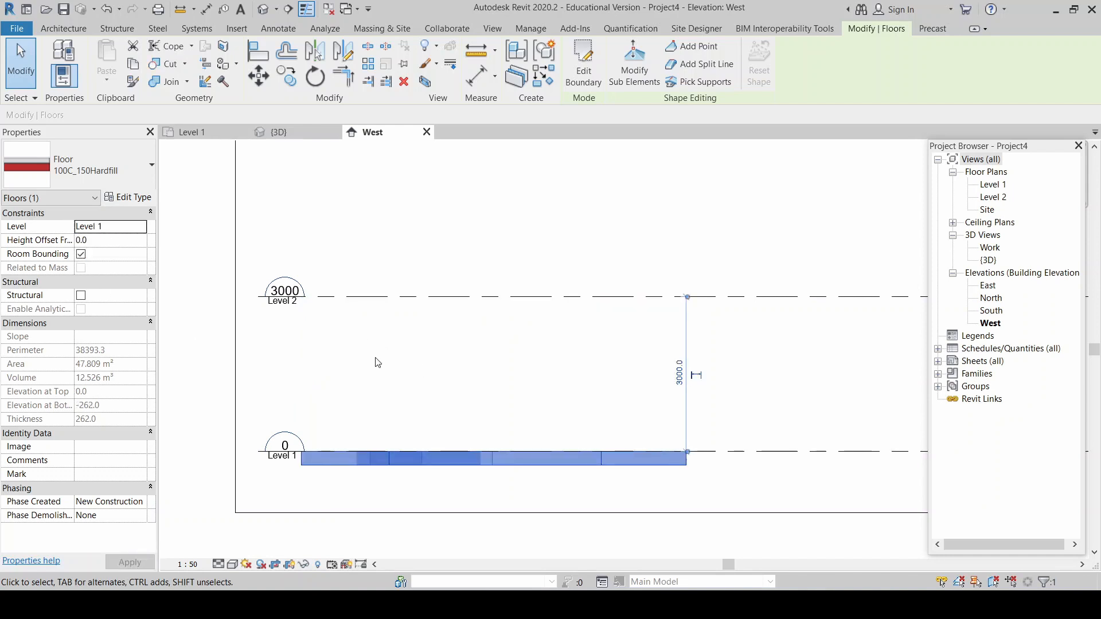
pyautogui.click(343, 383)
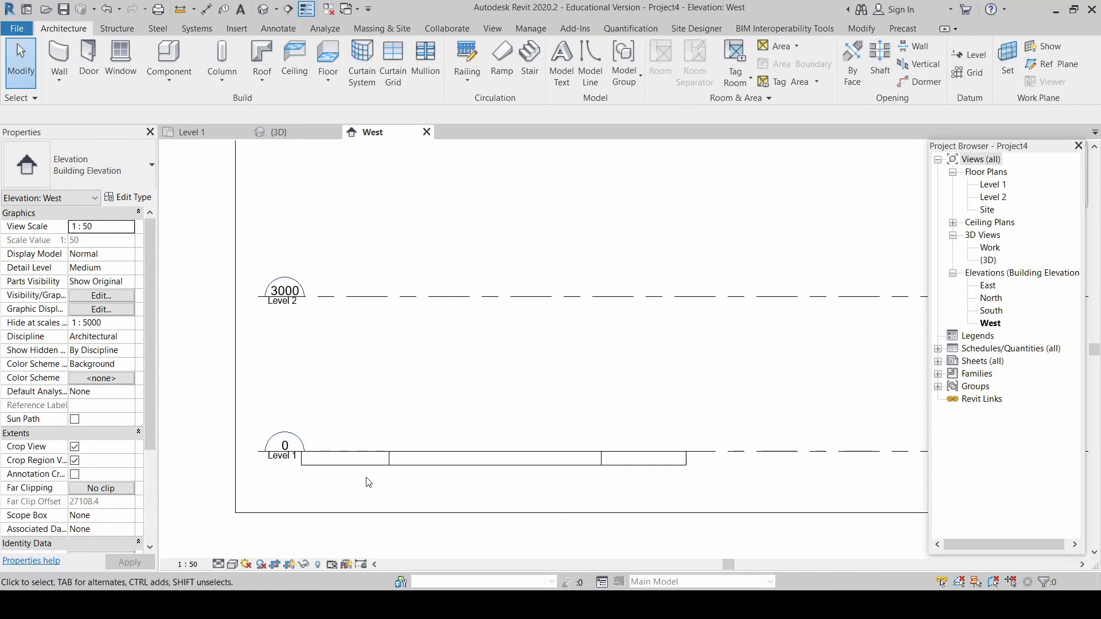
# Step: Select the floor in the West elevation and set its height offset from level to 500
pyautogui.click(359, 462)
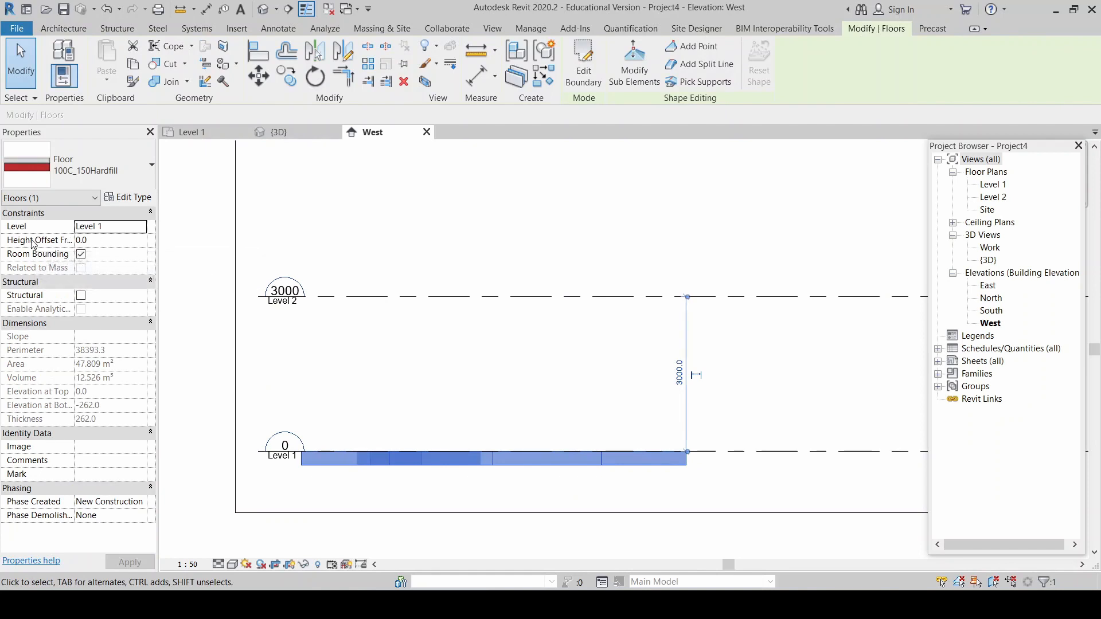
pyautogui.click(99, 241)
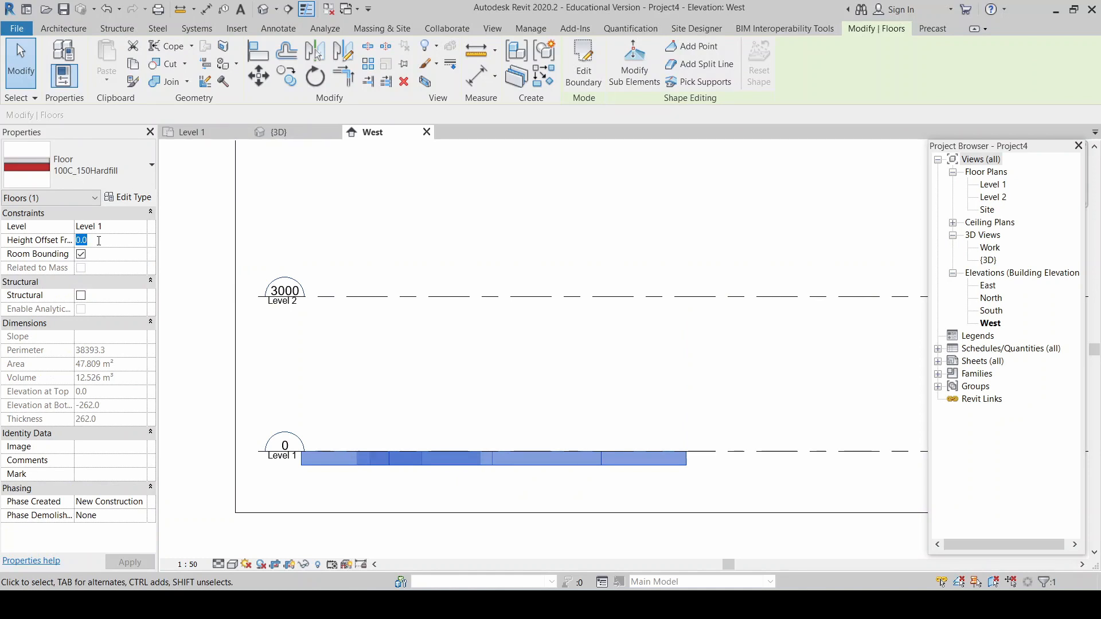
pyautogui.write('500')
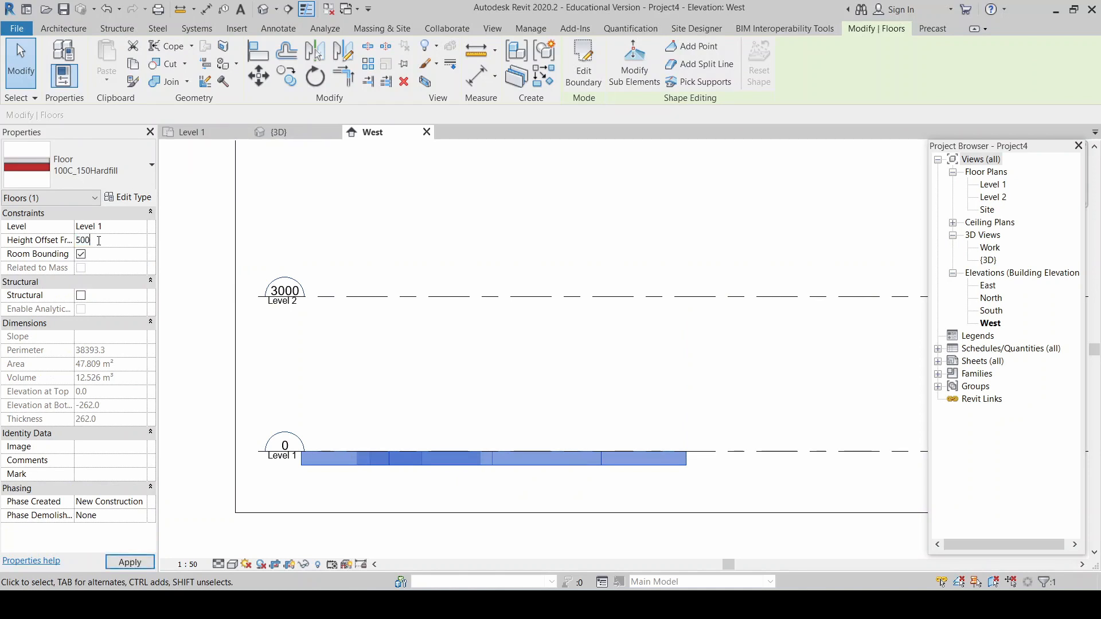
pyautogui.press('Tab')
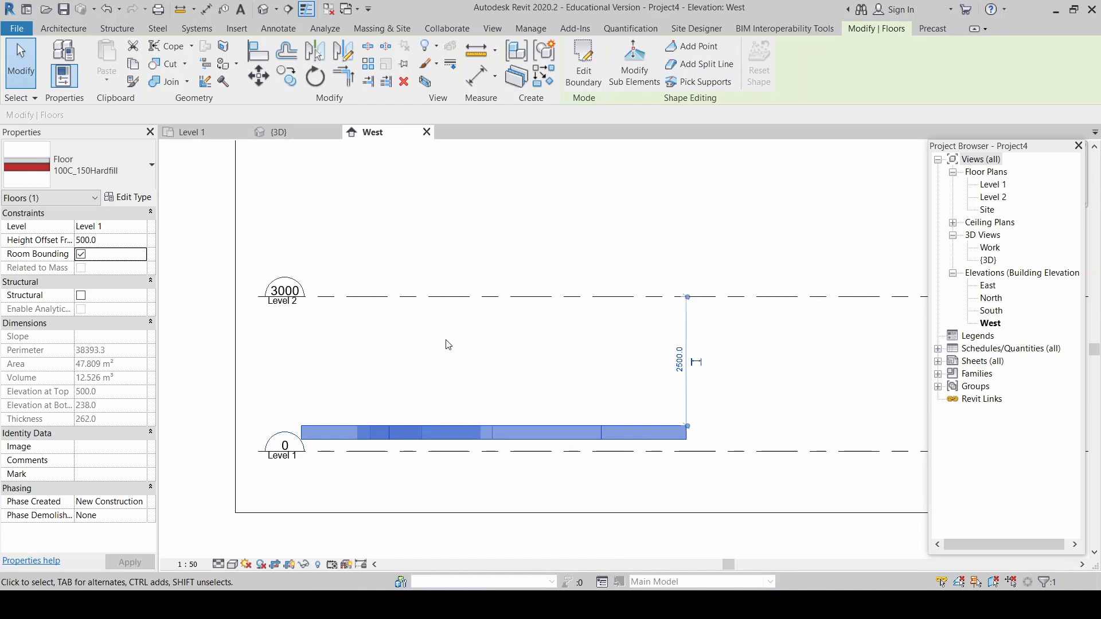
# Step: Set the floor's height offset from level to -500
pyautogui.click(132, 239)
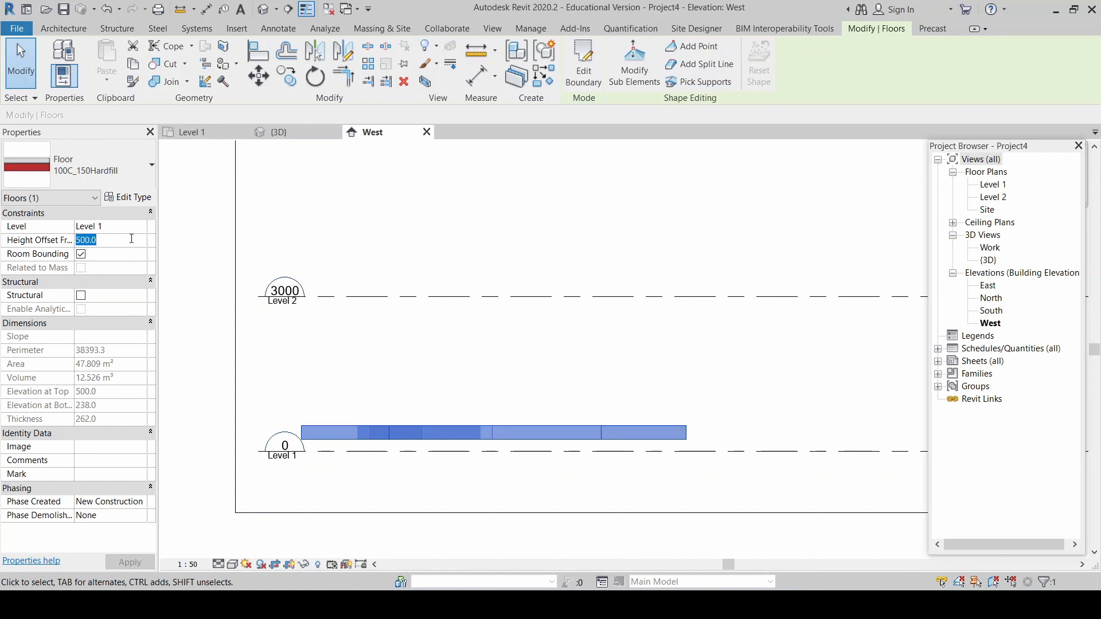
pyautogui.write('-50')
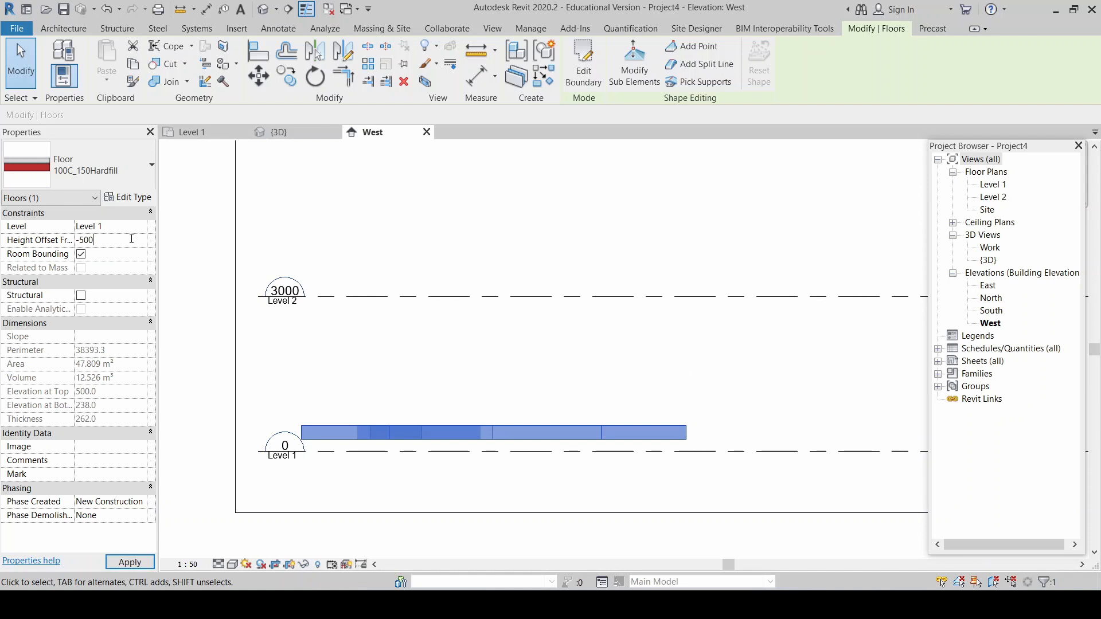
pyautogui.press('Return')
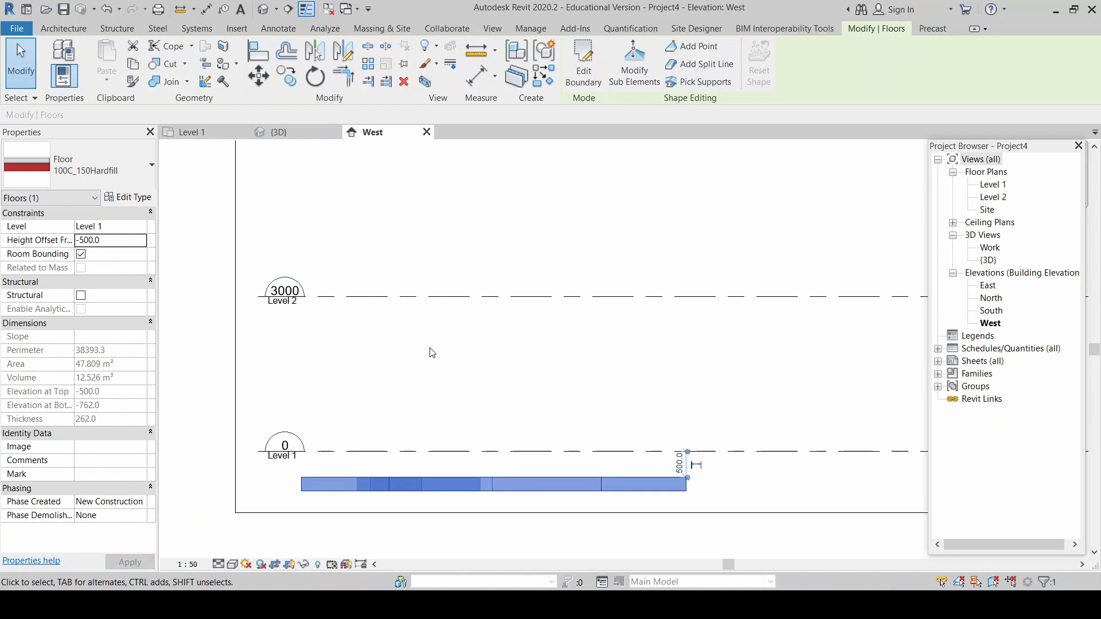
# Step: Reset the floor's height offset from level to 0 and deselect the floor
pyautogui.click(131, 241)
pyautogui.doubleClick(131, 241)
pyautogui.write('0')
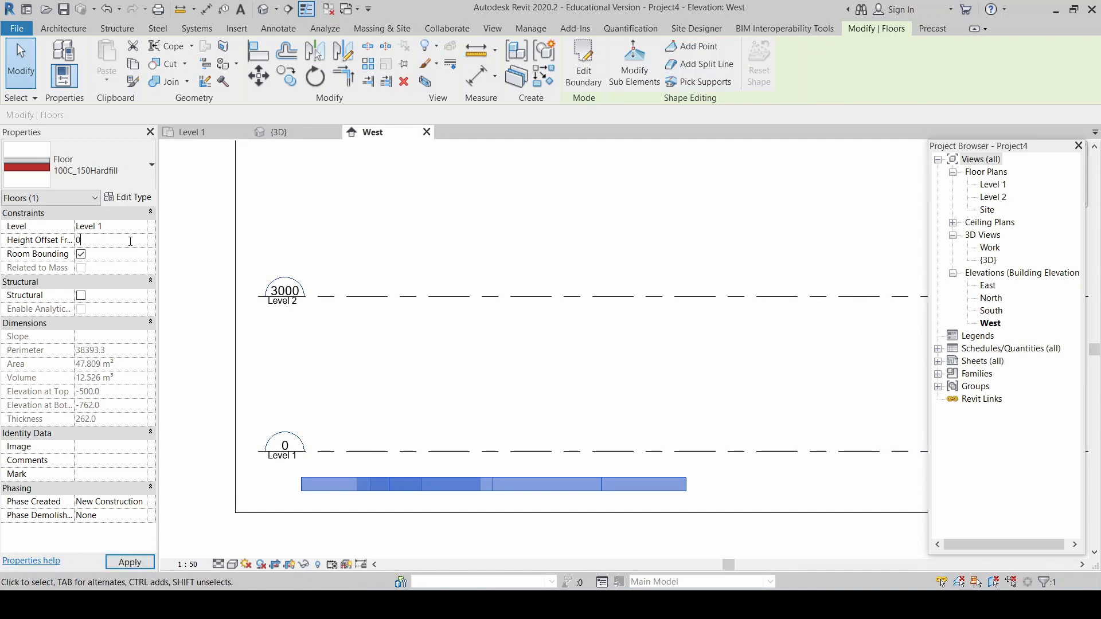
pyautogui.click(472, 351)
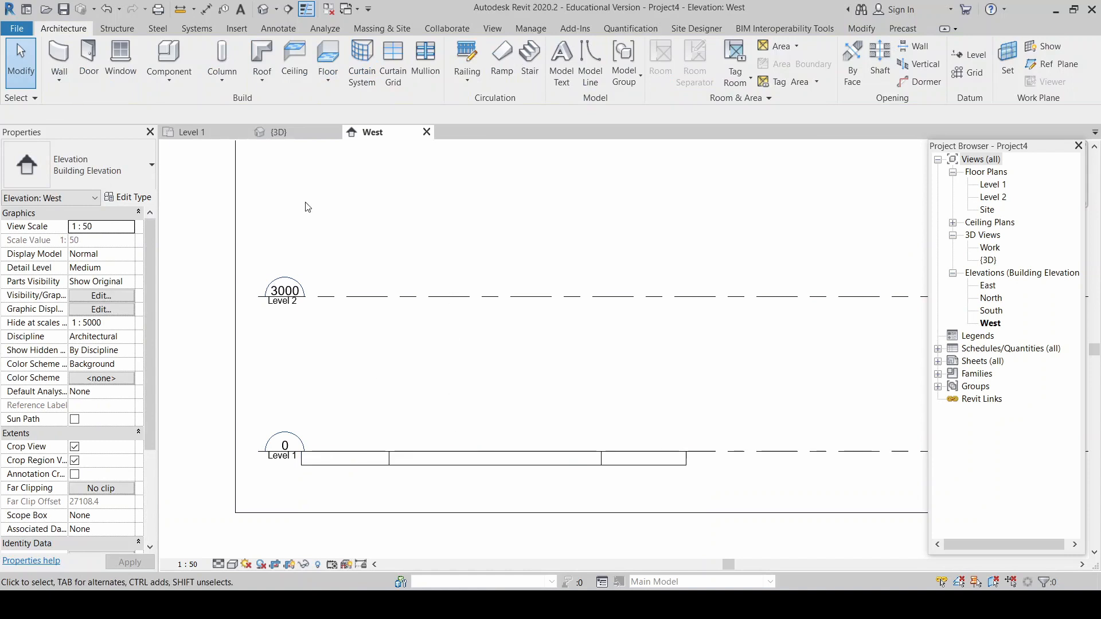
# Step: Return to the Level 1 plan, select the floor, and open its boundary sketch for editing
pyautogui.click(195, 134)
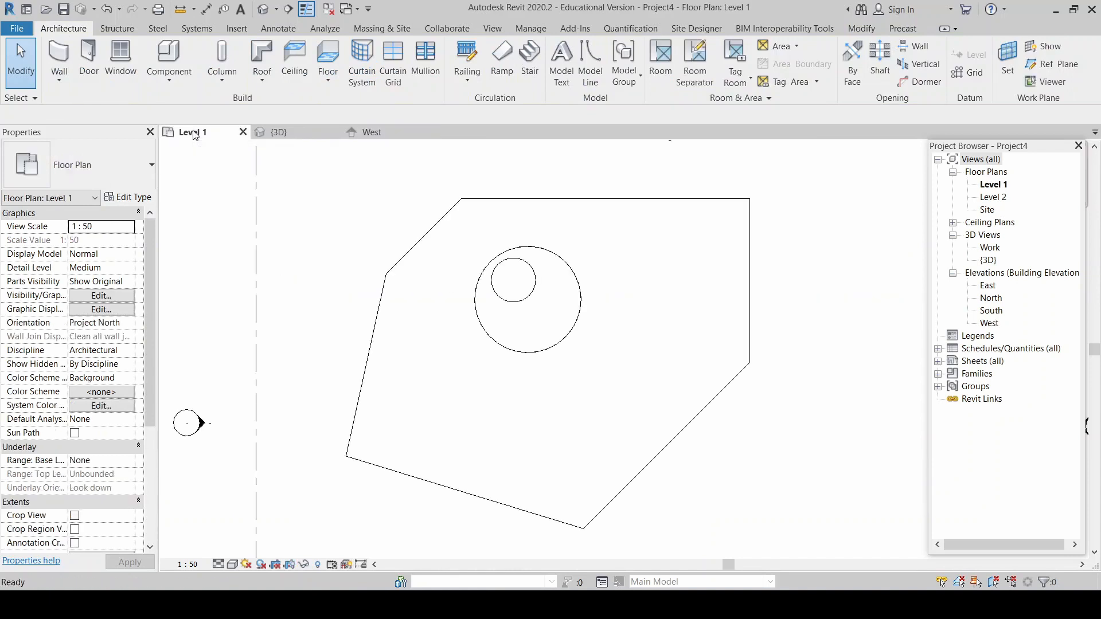
pyautogui.click(407, 252)
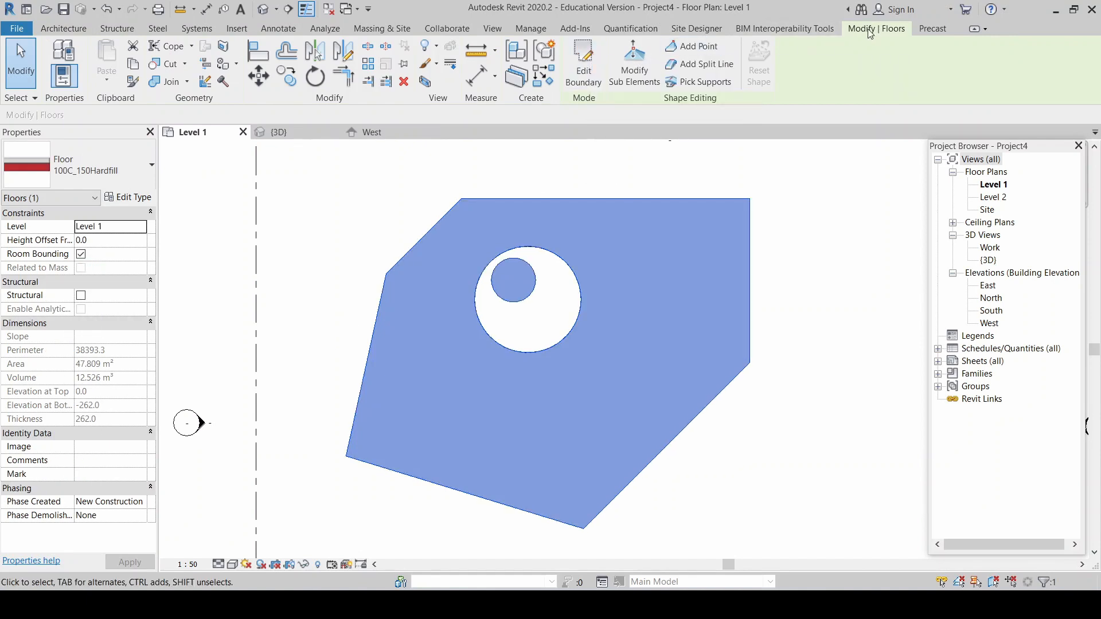
pyautogui.click(584, 55)
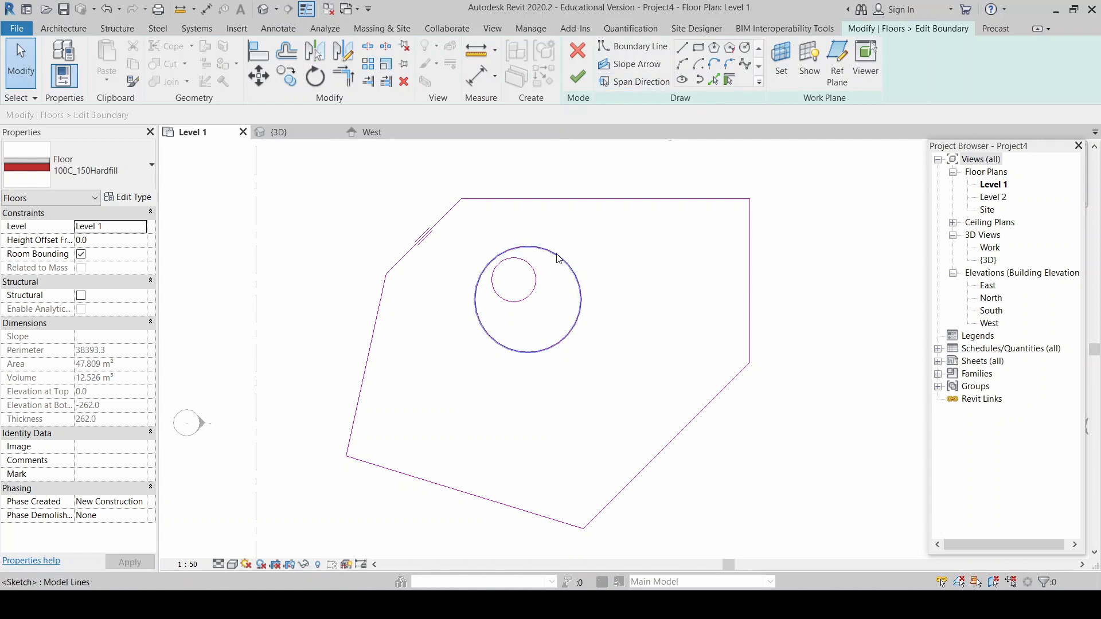
# Step: Check the radii of the large and small circles in the boundary sketch, leaving both deselected
pyautogui.click(581, 318)
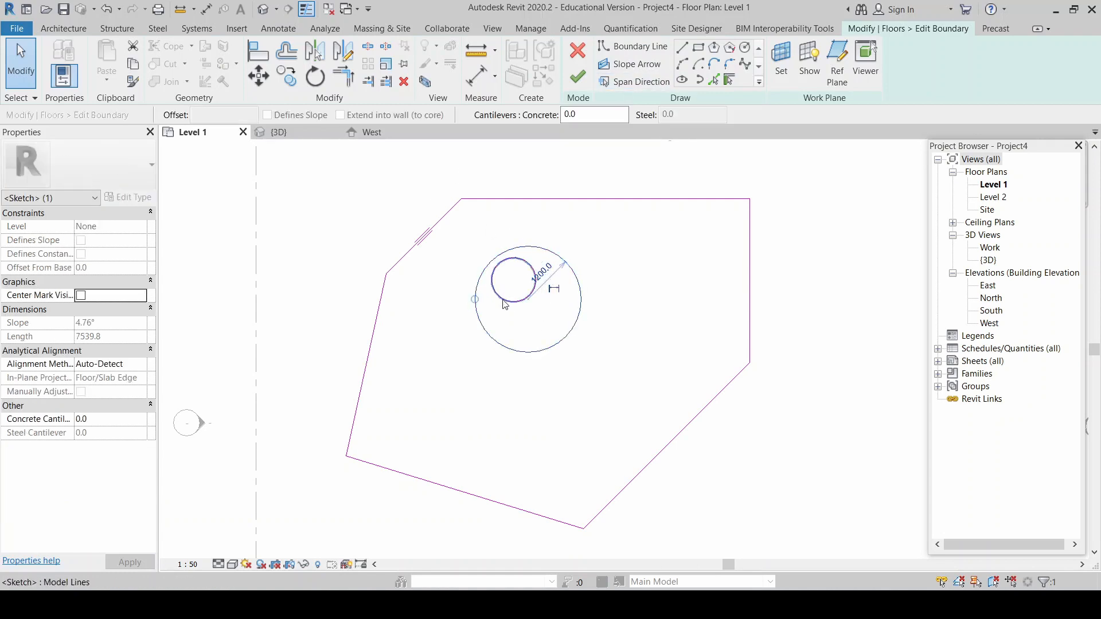
pyautogui.click(527, 302)
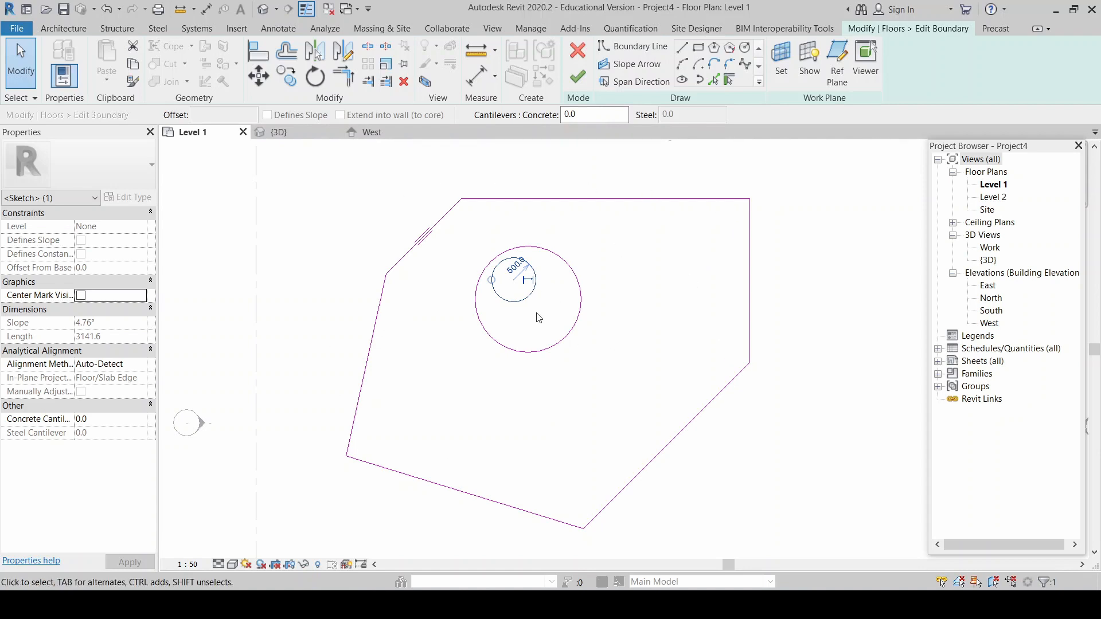
pyautogui.scroll(2, 539, 318)
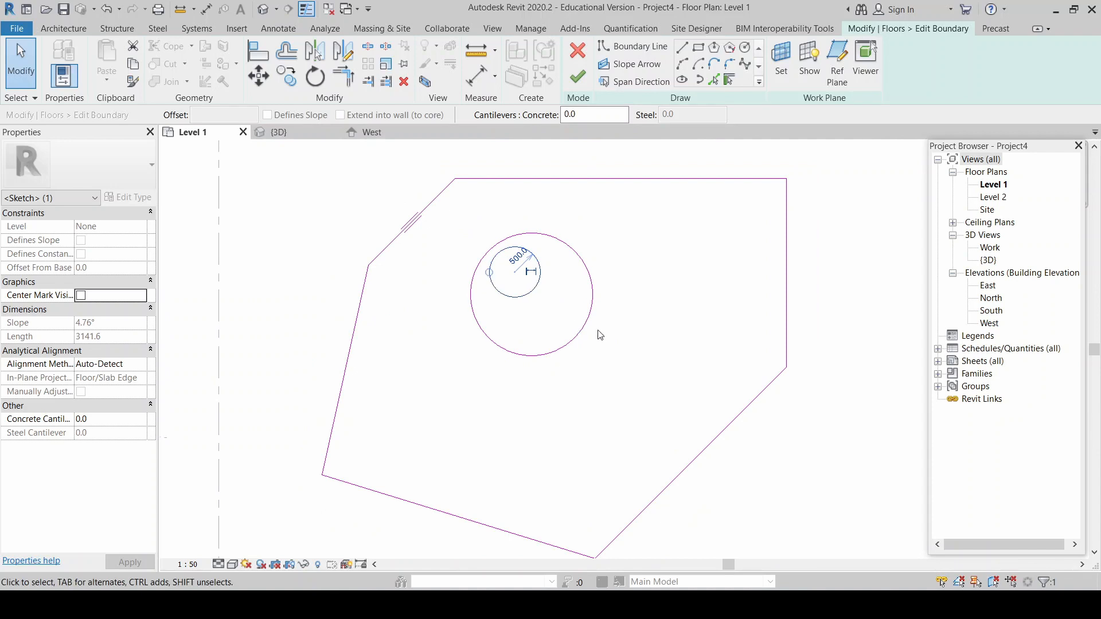
pyautogui.click(573, 307)
pyautogui.scroll(3, 527, 298)
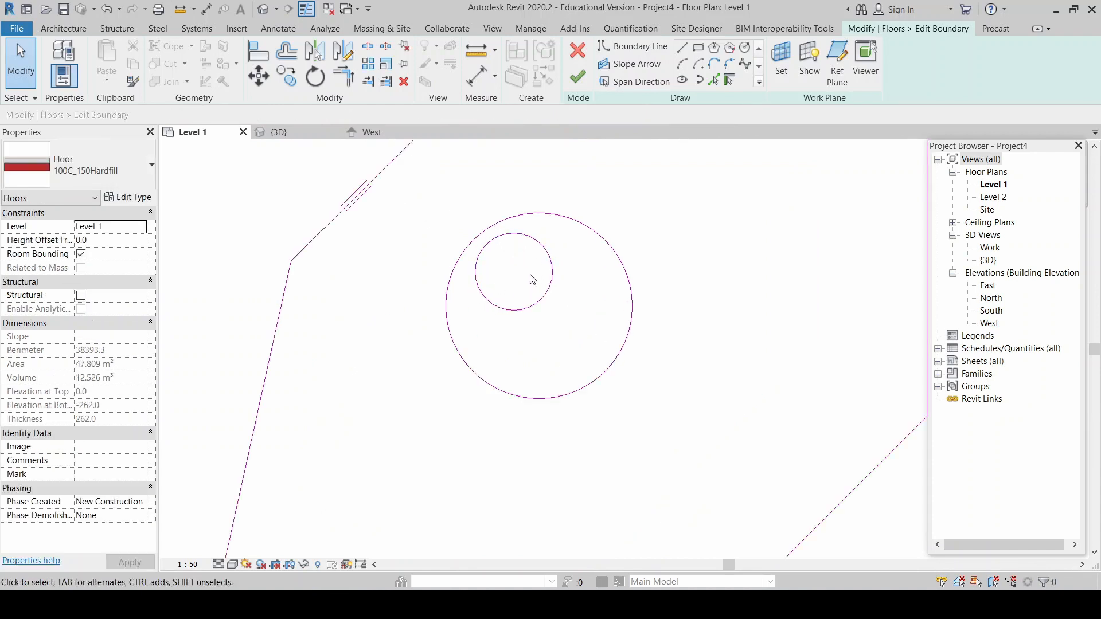
# Step: Move the small circle out of the large one, to a clear spot at its upper right inside the floor boundary
pyautogui.click(544, 302)
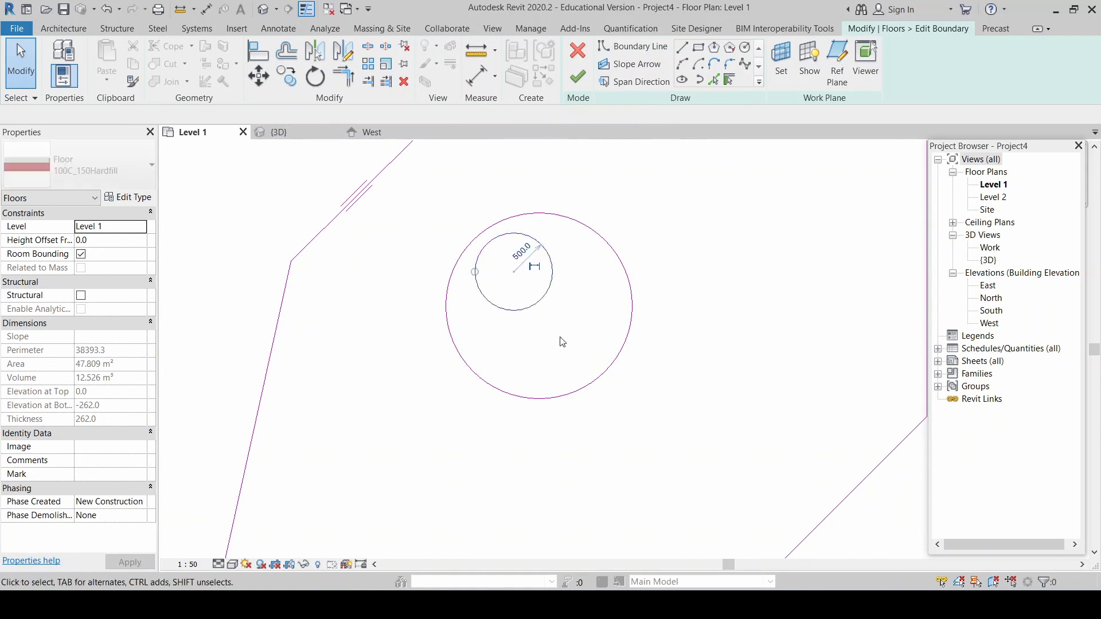
pyautogui.moveTo(540, 305); pyautogui.dragTo(726, 281)
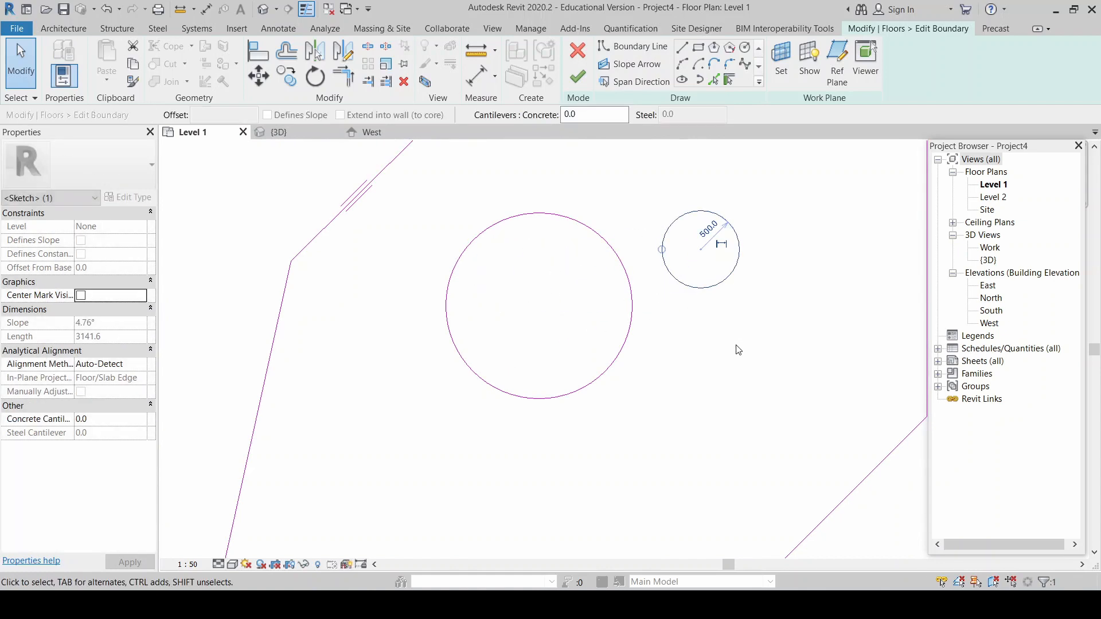
pyautogui.scroll(-1, 739, 349)
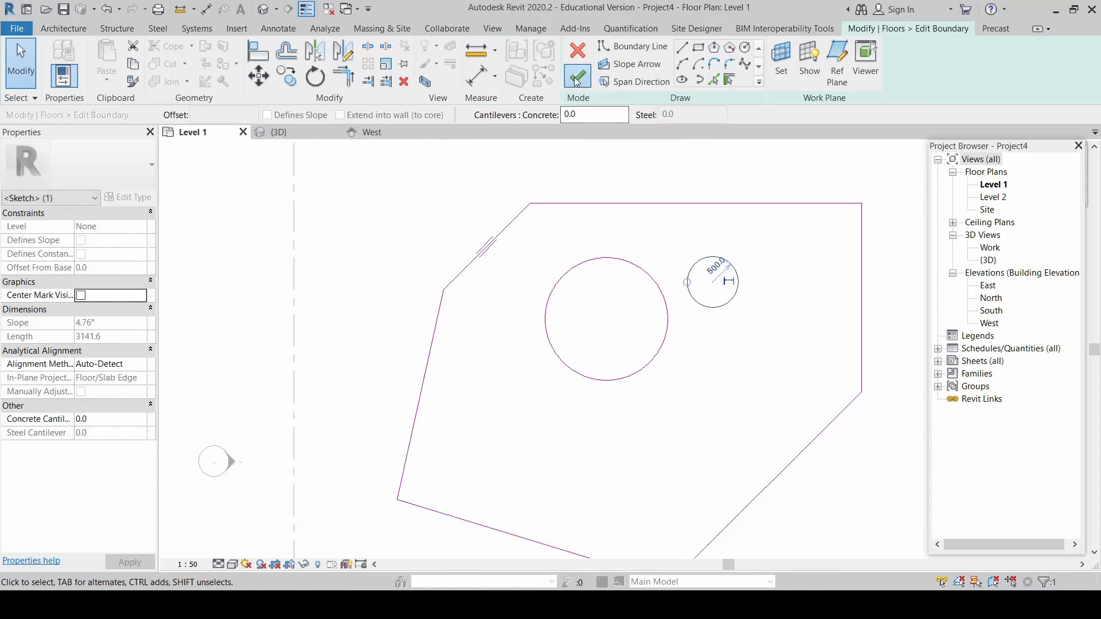
# Step: Finish the floor's boundary edit, deselect the floor, and open the 3D view to see the two separate openings
pyautogui.click(577, 79)
pyautogui.click(453, 207)
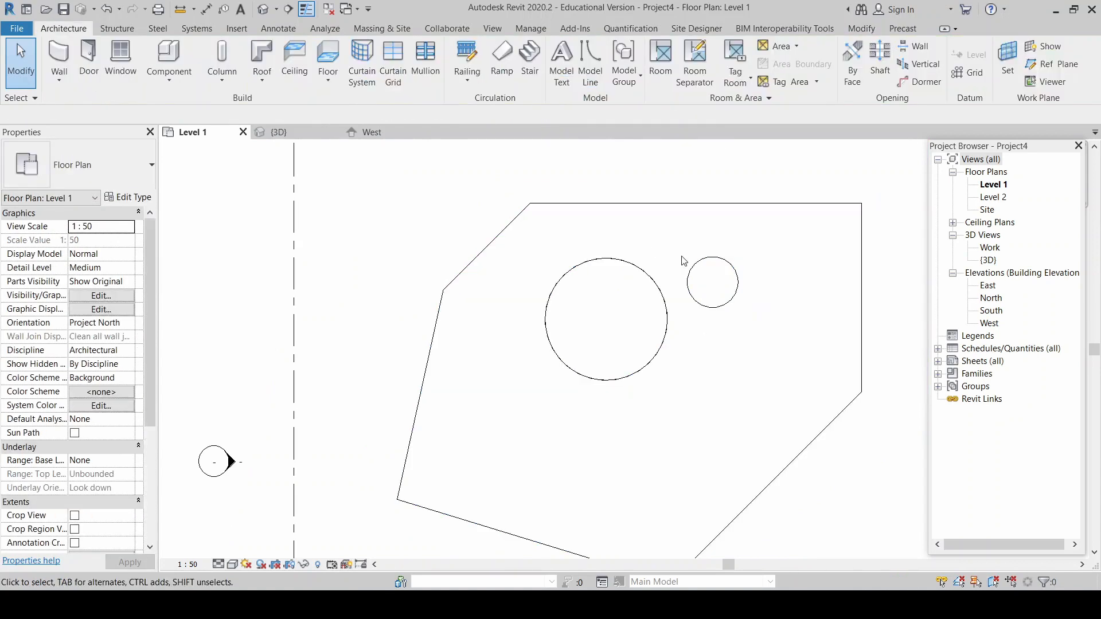
pyautogui.click(287, 133)
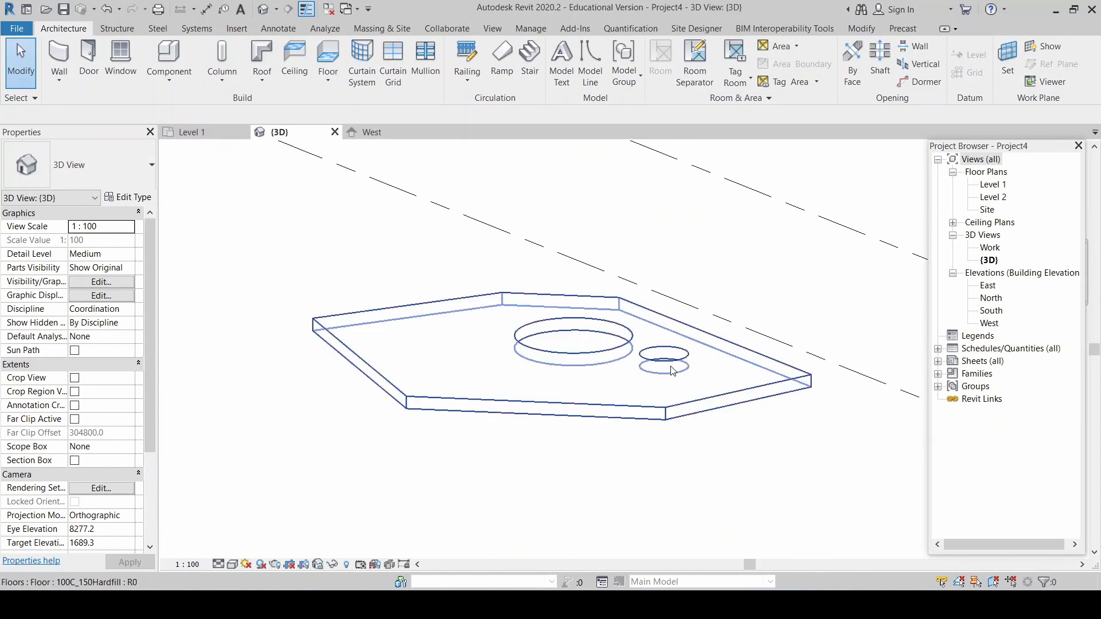
# Step: Open the floor's boundary sketch from the 3D view and inspect it in 3D and in the Level 1 and Level 2 plans
pyautogui.click(672, 368)
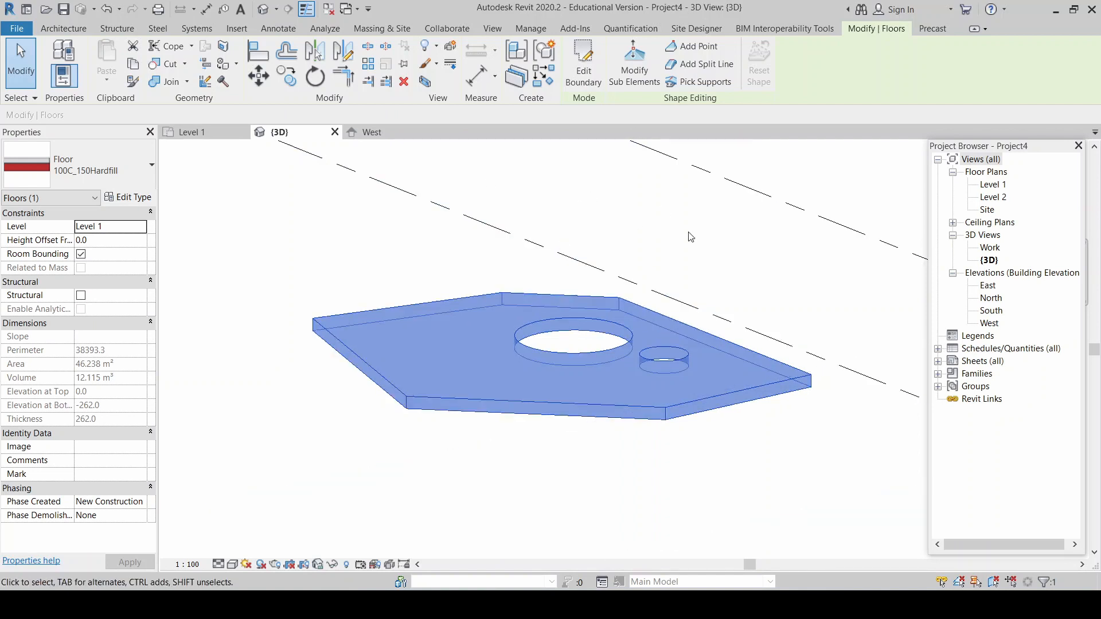
pyautogui.click(591, 66)
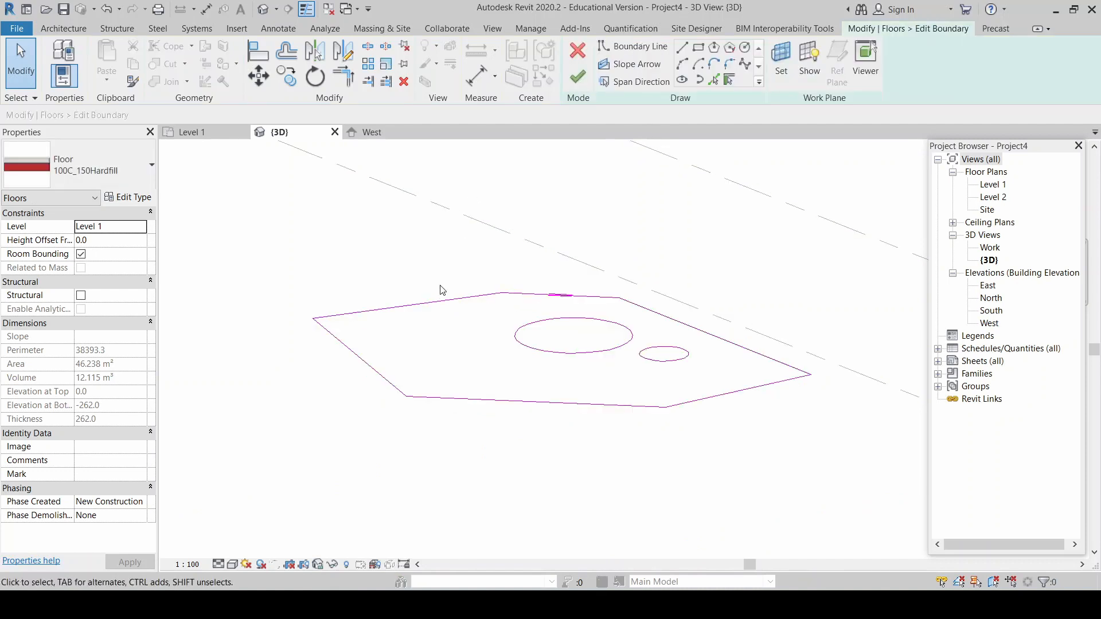
pyautogui.moveTo(393, 229)
pyautogui.keyDown('shift'); pyautogui.mouseDown(button='middle')
pyautogui.moveTo(577, 373)
pyautogui.moveTo(455, 243)
pyautogui.moveTo(563, 344)
pyautogui.mouseUp(button='middle'); pyautogui.keyUp('shift')
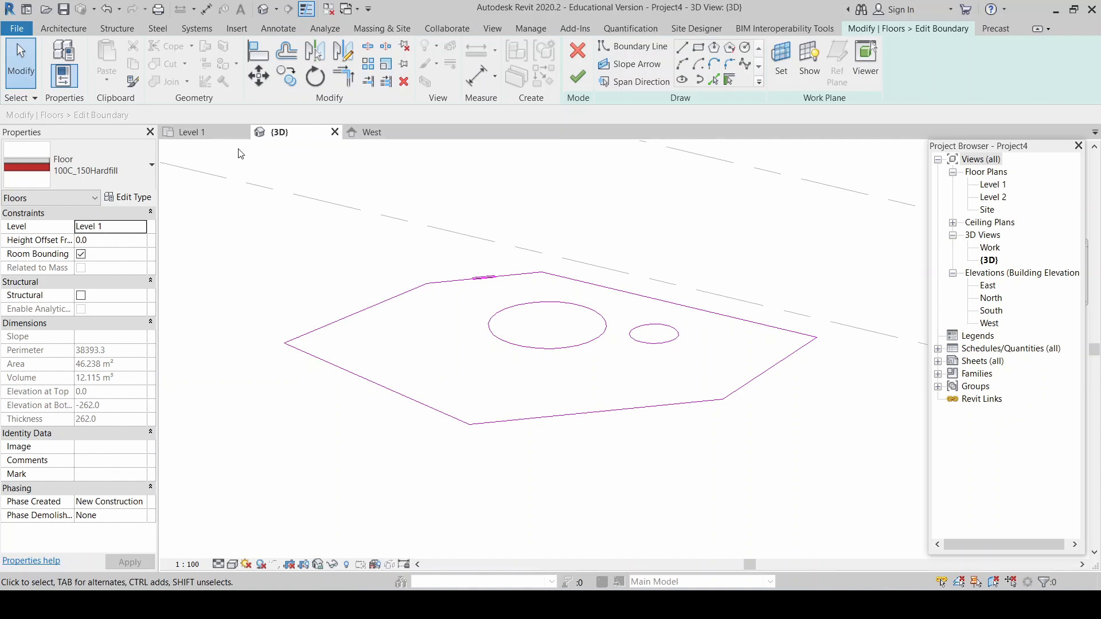
pyautogui.click(200, 131)
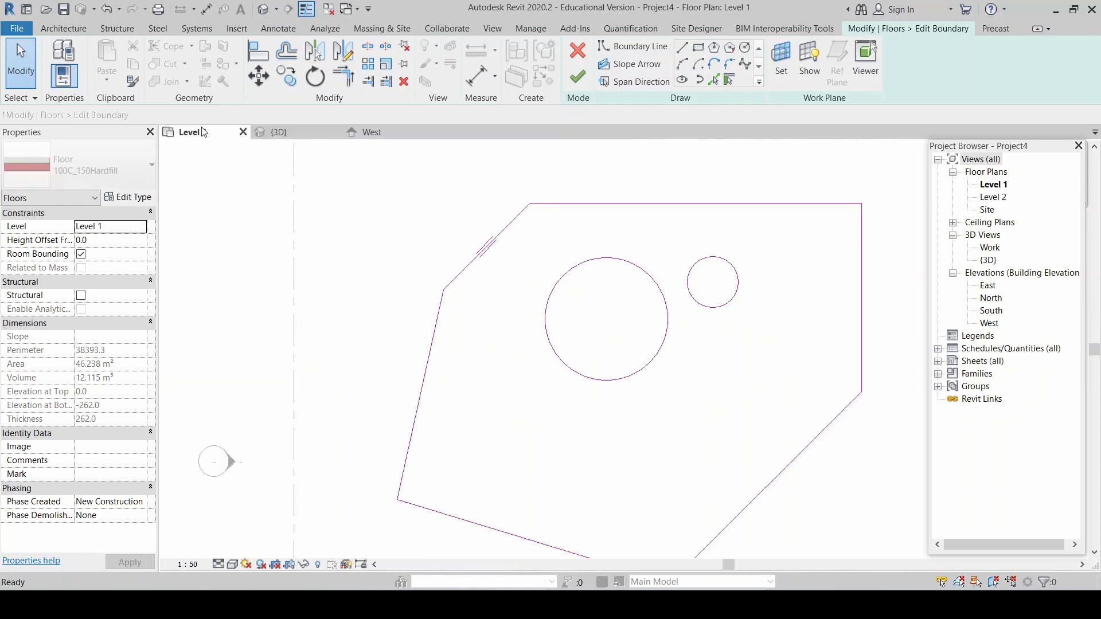
pyautogui.scroll(-1, 397, 240)
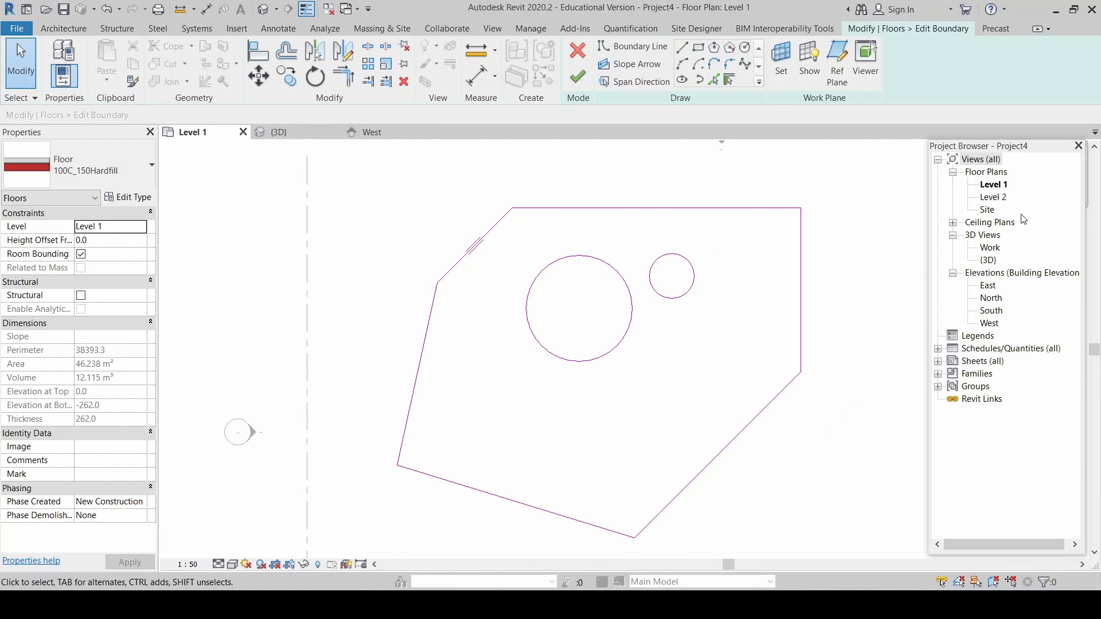
pyautogui.doubleClick(995, 198)
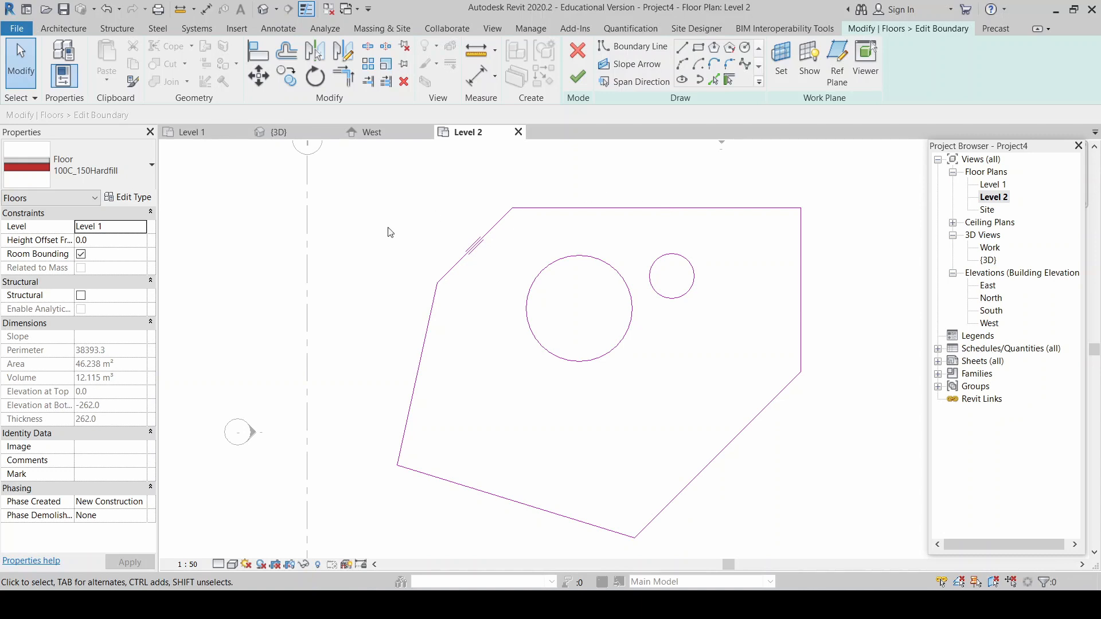
pyautogui.click(193, 132)
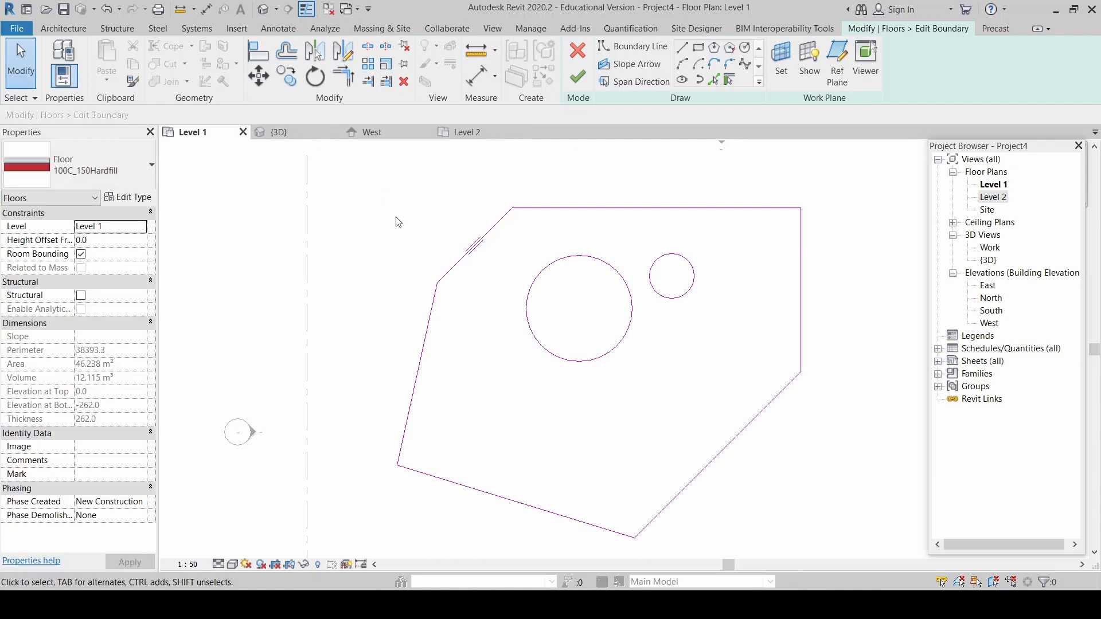
# Step: Finish the floor's boundary edit in the Level 1 plan and deselect the floor
pyautogui.scroll(-1, 397, 217)
pyautogui.scroll(1, 822, 236)
pyautogui.click(577, 74)
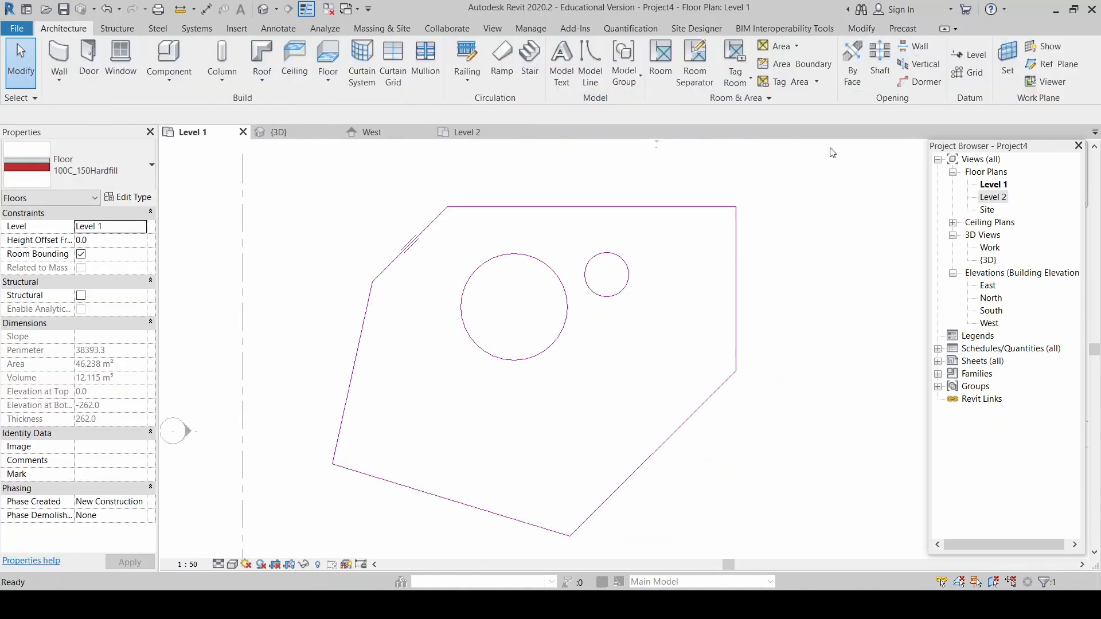
pyautogui.click(803, 247)
pyautogui.scroll(-1, 832, 287)
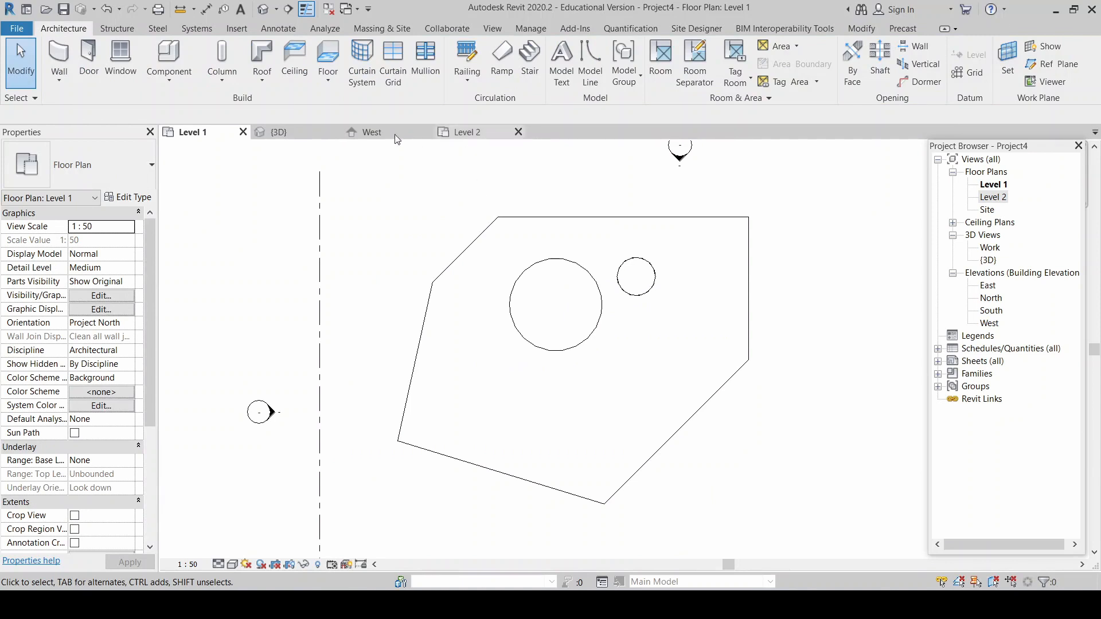
# Step: Open the West elevation, change the floor's type to 150C_150Hardfill, and deselect it to see the thickness
pyautogui.click(363, 136)
pyautogui.scroll(4, 340, 457)
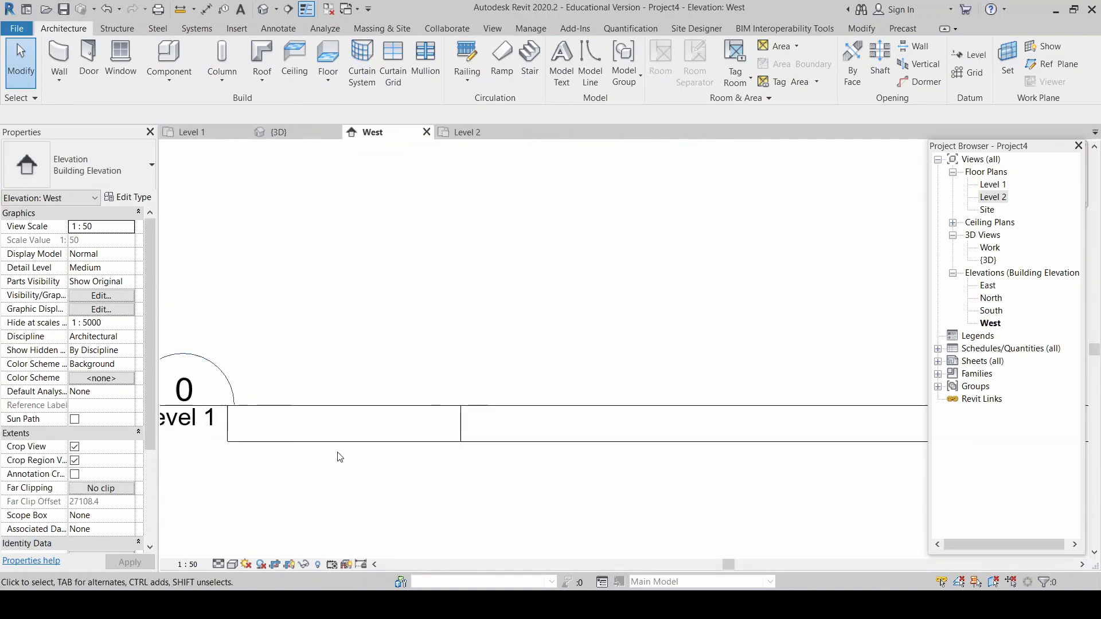
pyautogui.click(483, 465)
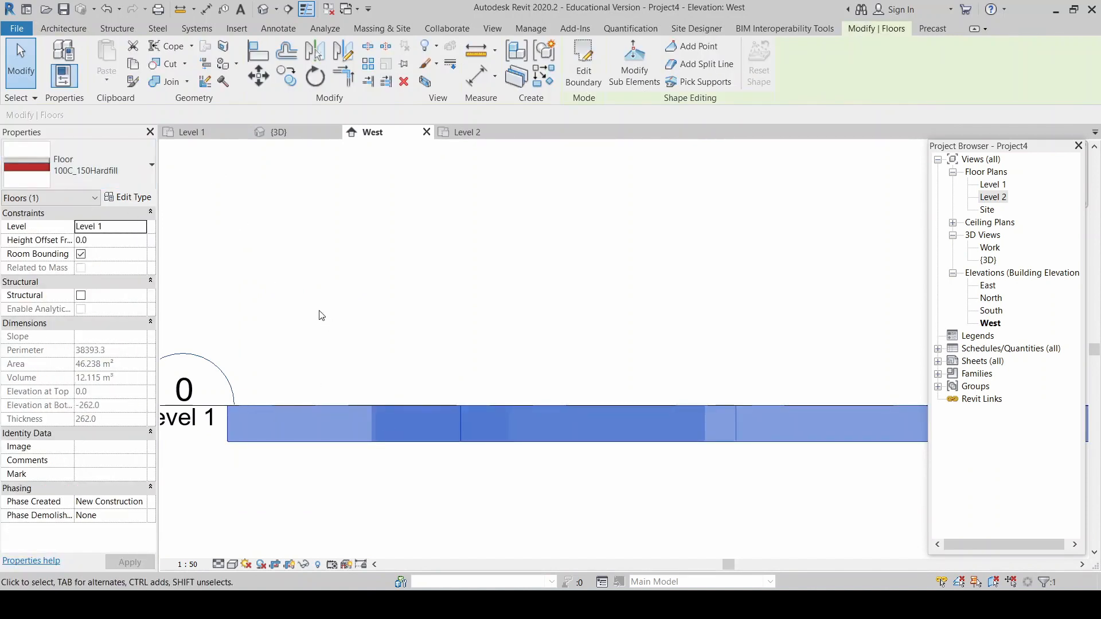
pyautogui.scroll(-2, 321, 315)
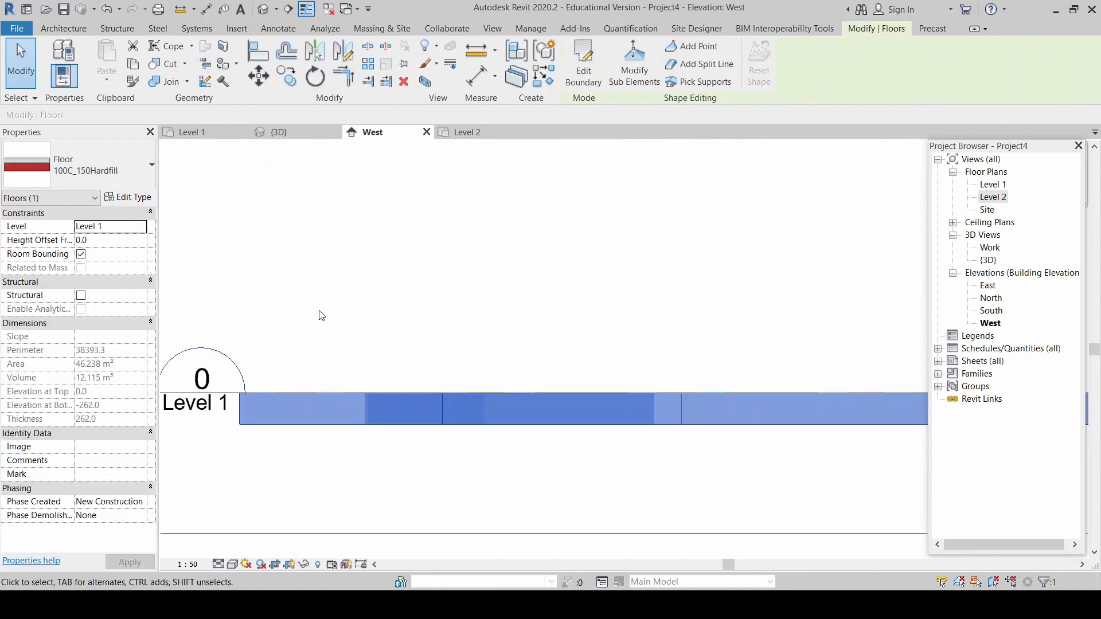
pyautogui.click(129, 160)
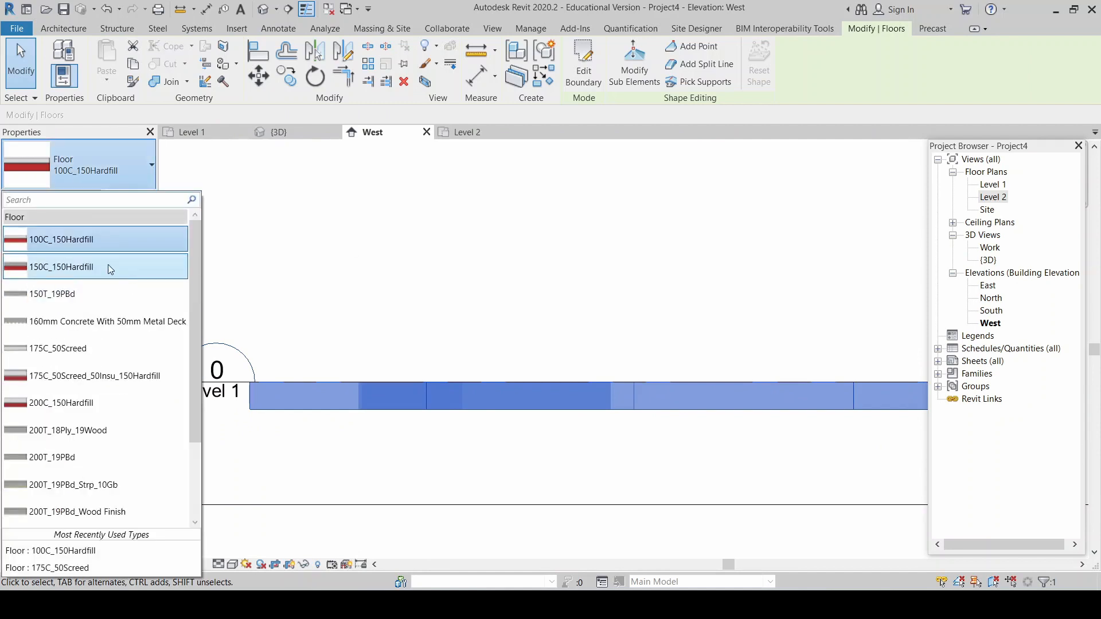
pyautogui.click(108, 267)
pyautogui.click(456, 259)
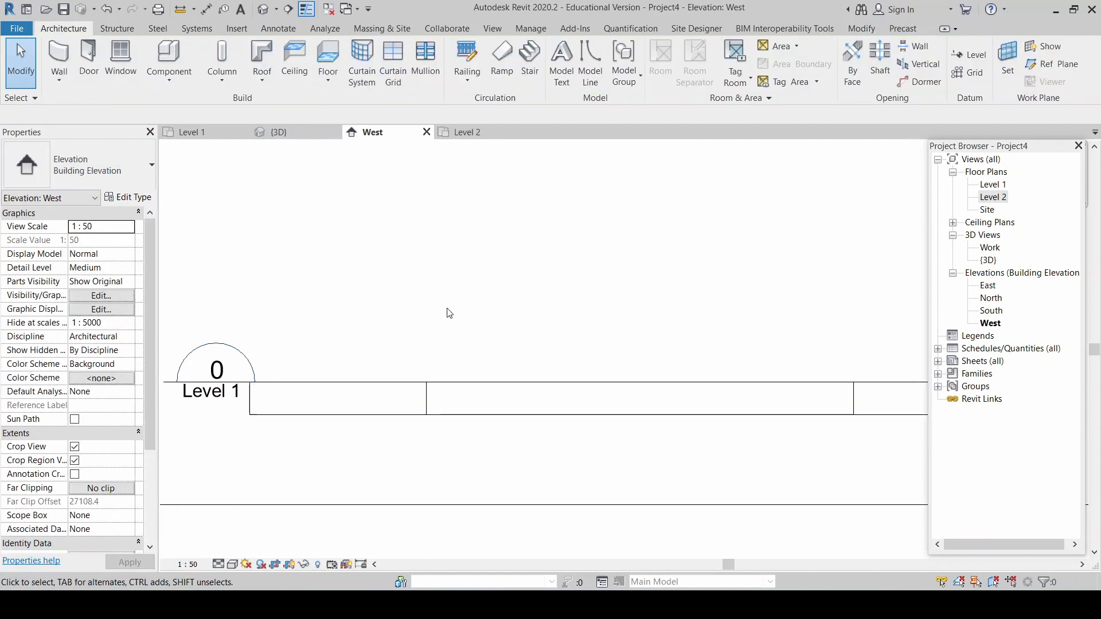
# Step: Select the floor again in the West elevation, set its type back to 100C_150Hardfill, and deselect it
pyautogui.click(446, 387)
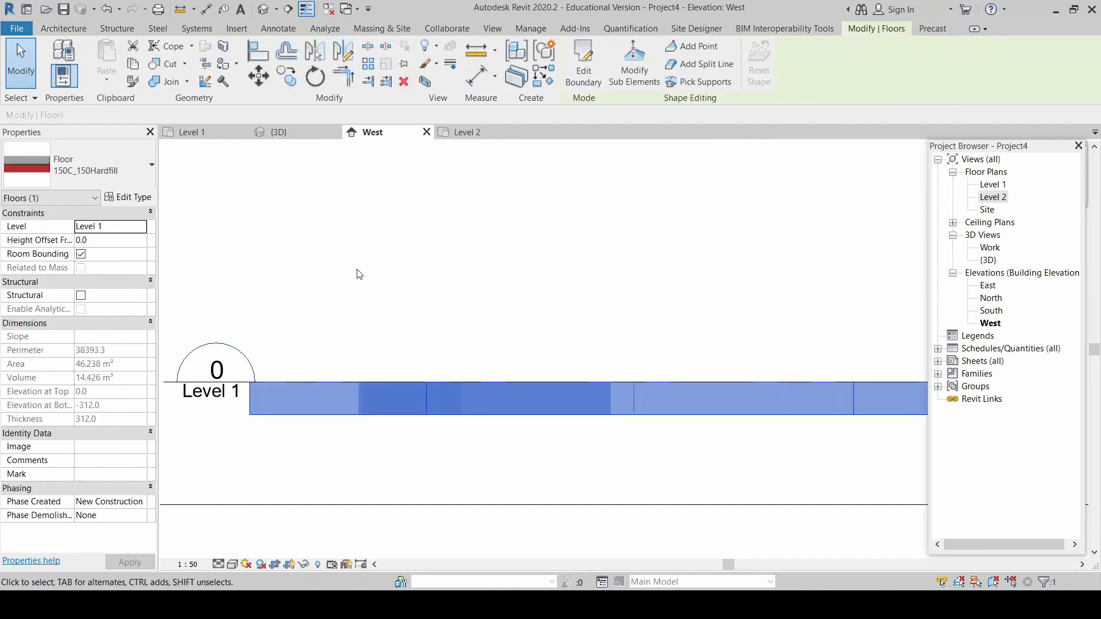
pyautogui.click(141, 168)
pyautogui.click(88, 239)
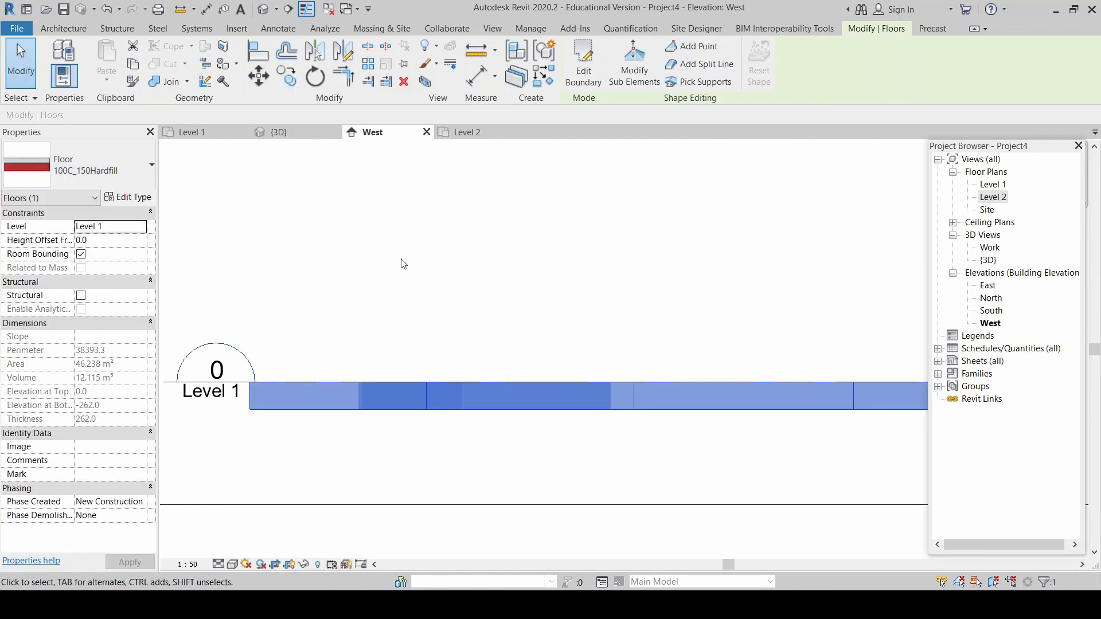
pyautogui.click(388, 264)
# Step: Delete the floor with the two circular openings in the 3D view
pyautogui.hotkey('ctrl', 'Tab')
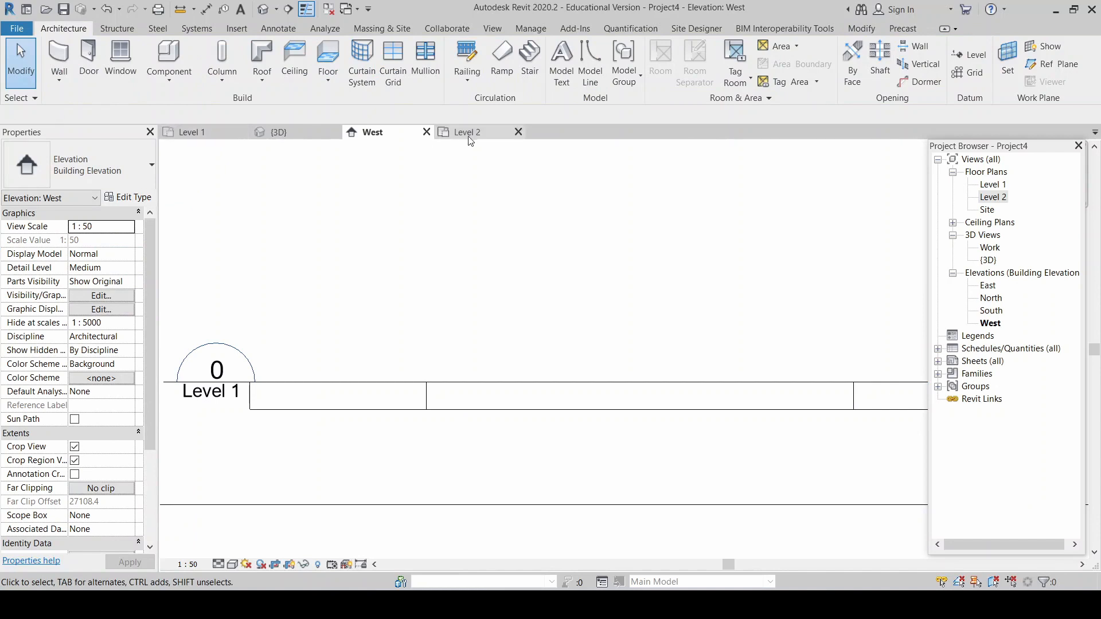
pyautogui.click(312, 135)
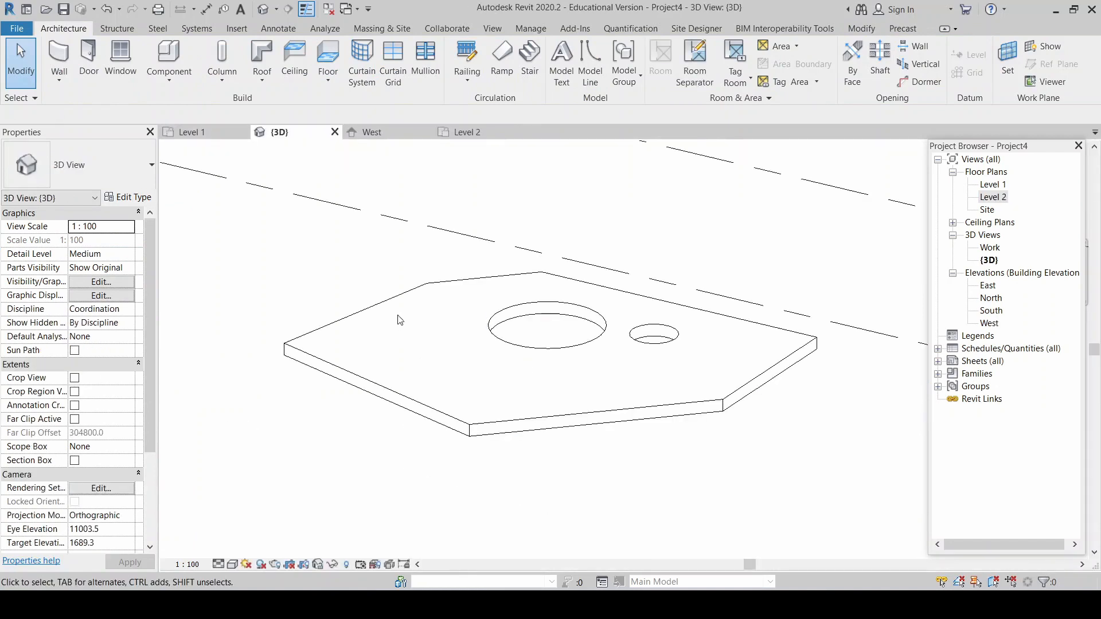
pyautogui.click(398, 315)
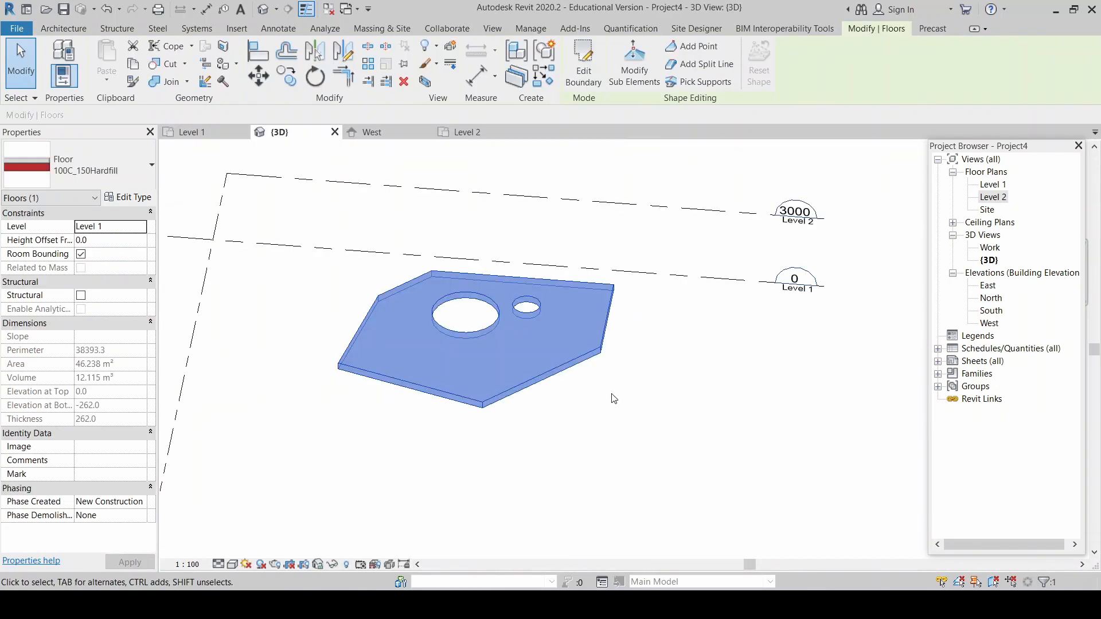
pyautogui.press('Delete')
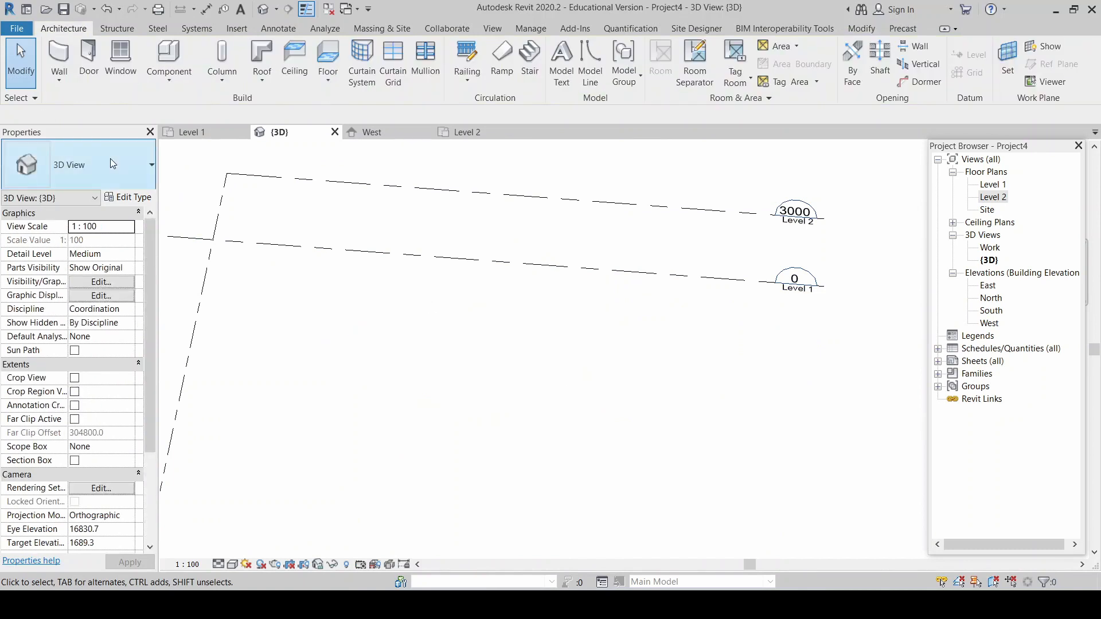
# Step: Create a rectangular 100C_150Hardfill floor, about 10100 by 7800 mm, between the elevation markers in the Level 1 plan
pyautogui.click(227, 133)
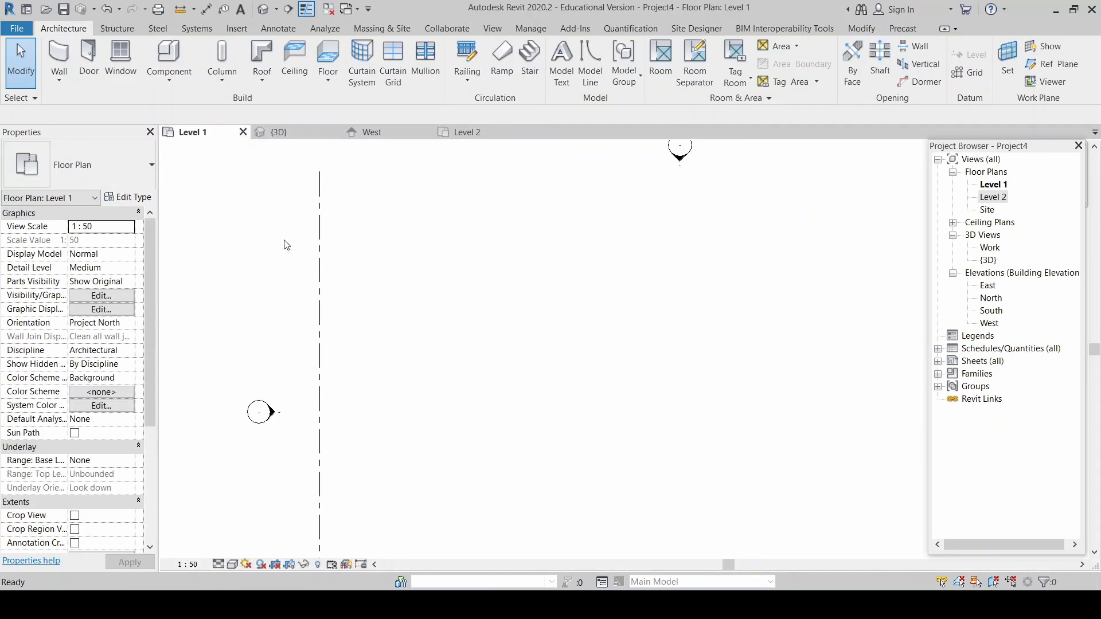
pyautogui.scroll(-2, 324, 222)
pyautogui.scroll(1, 530, 351)
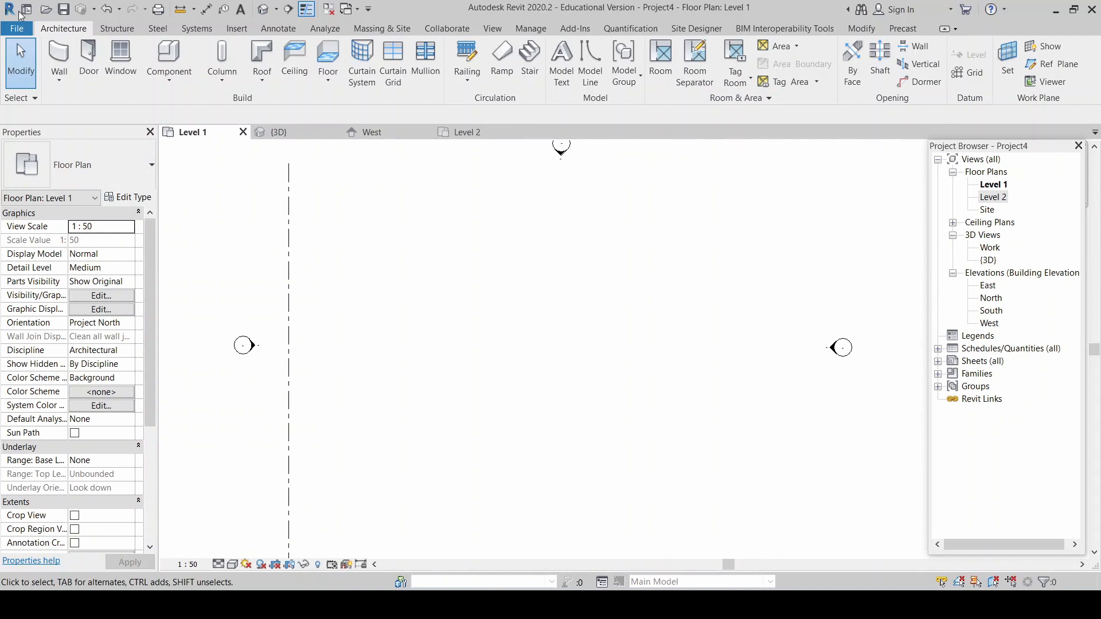
pyautogui.click(328, 60)
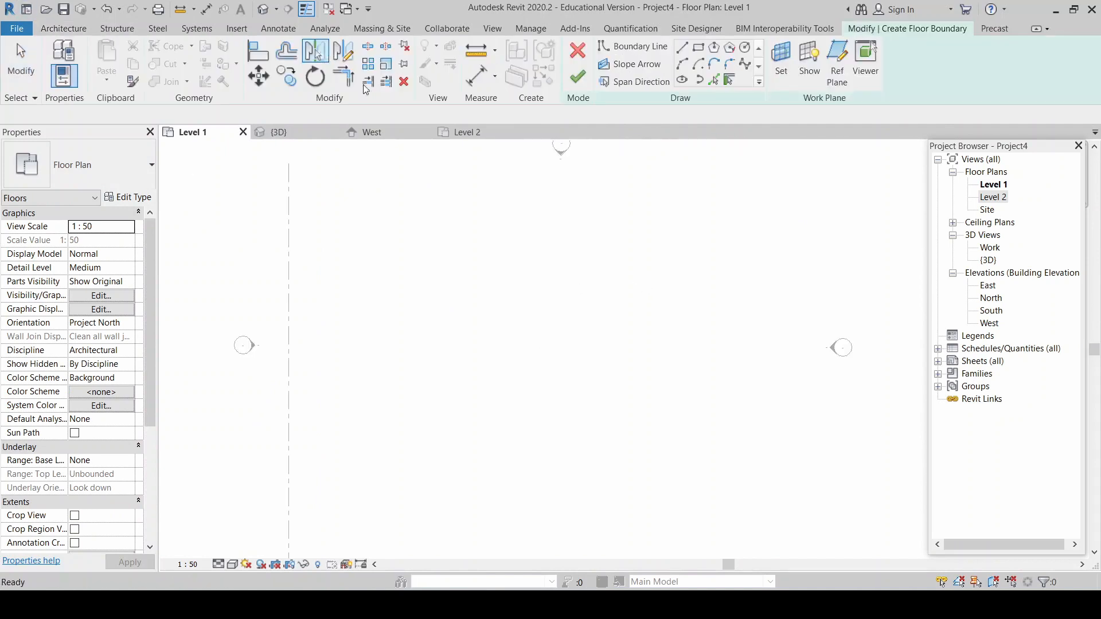
pyautogui.click(699, 49)
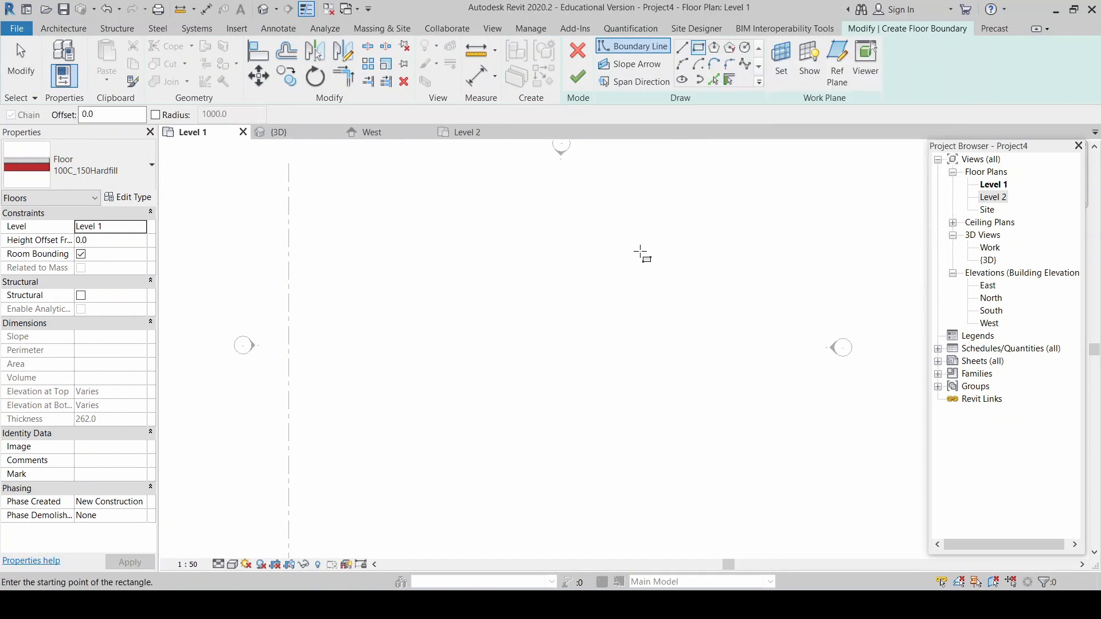
pyautogui.click(358, 237)
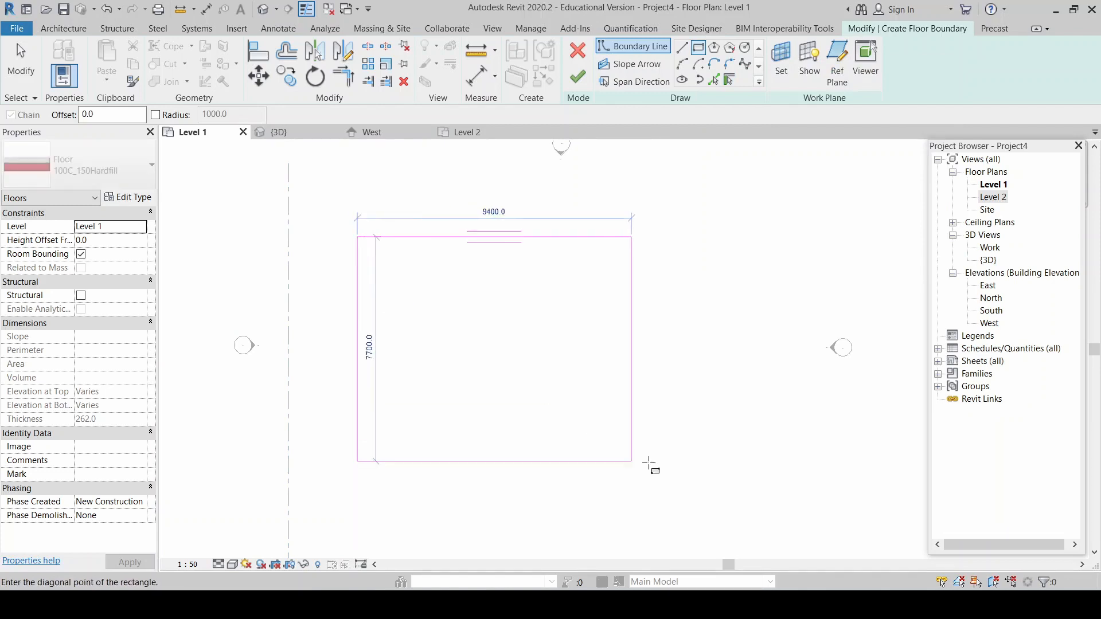
pyautogui.click(653, 465)
pyautogui.click(578, 80)
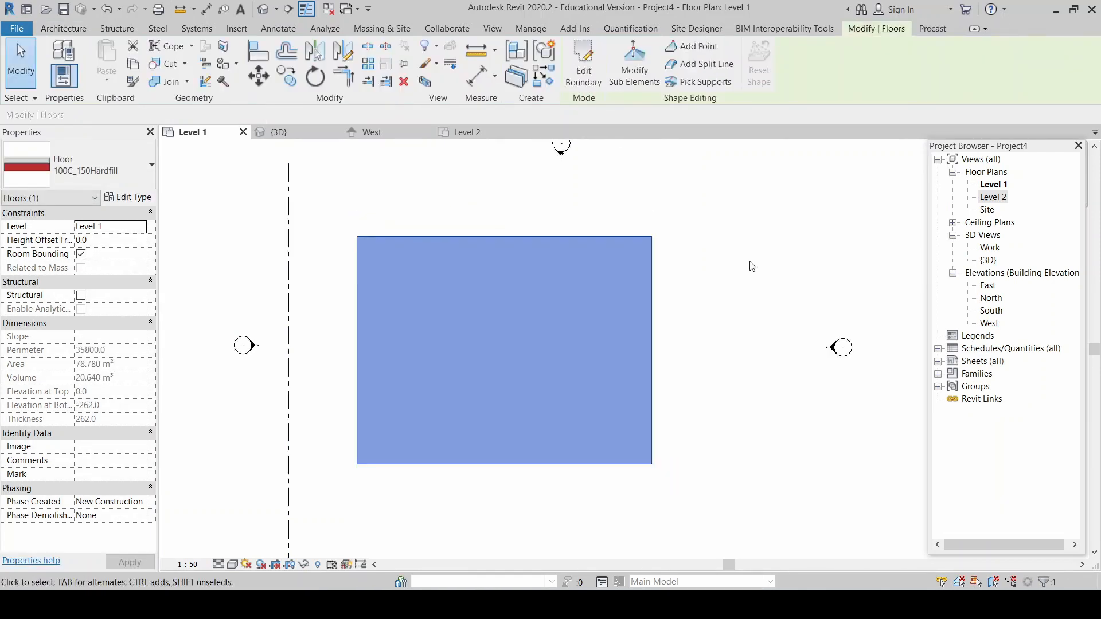
pyautogui.click(750, 264)
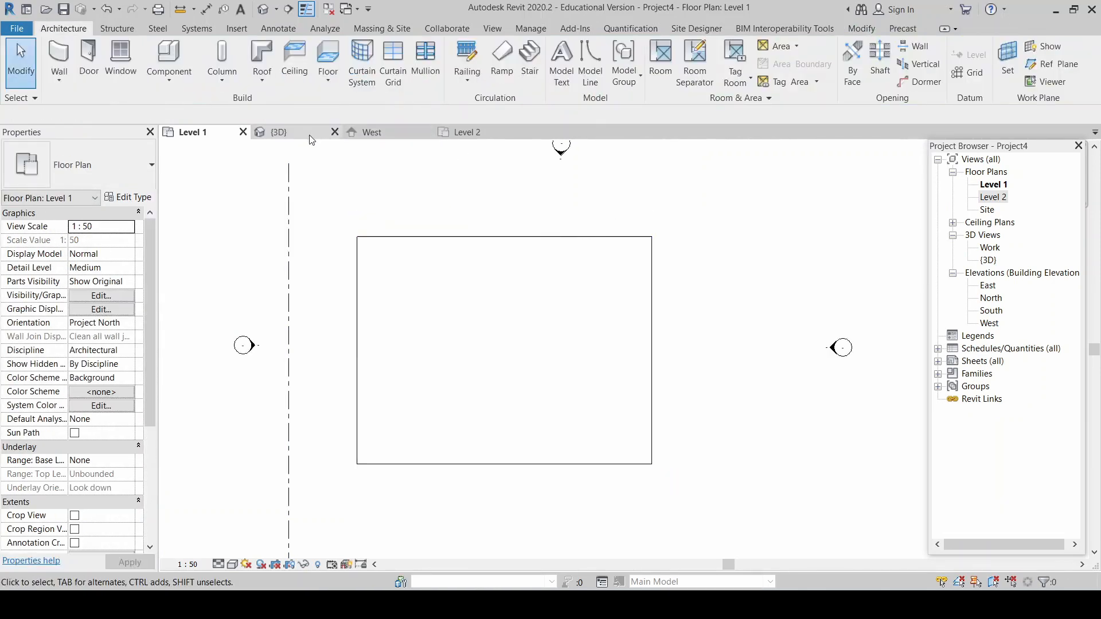
# Step: Inspect the new rectangular floor in the 3D view, return to the Level 1 plan, and leave the floor deselected
pyautogui.click(278, 132)
pyautogui.click(633, 374)
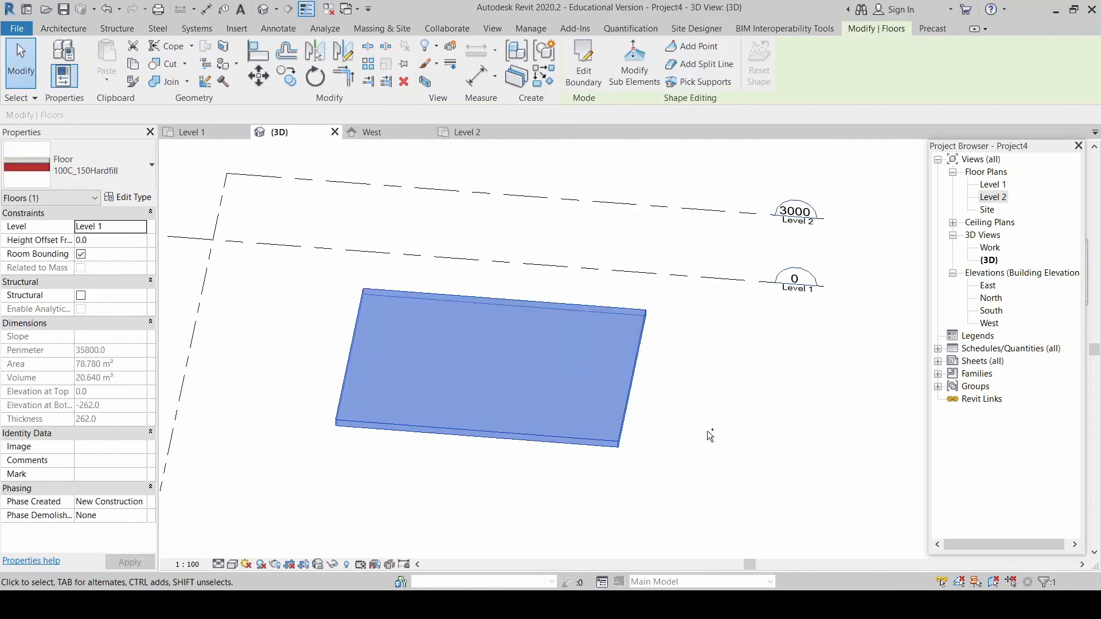
pyautogui.scroll(-2, 707, 431)
pyautogui.keyDown('shift'); pyautogui.moveTo(705, 413); pyautogui.dragTo(554, 343, button='middle'); pyautogui.keyUp('shift')
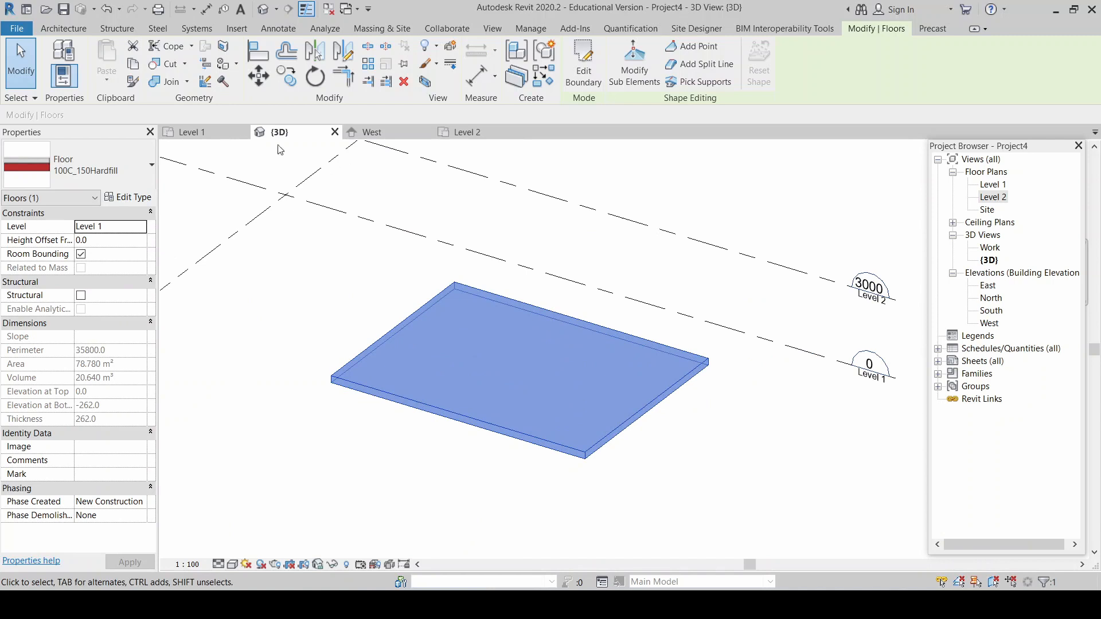
pyautogui.click(215, 130)
pyautogui.click(739, 264)
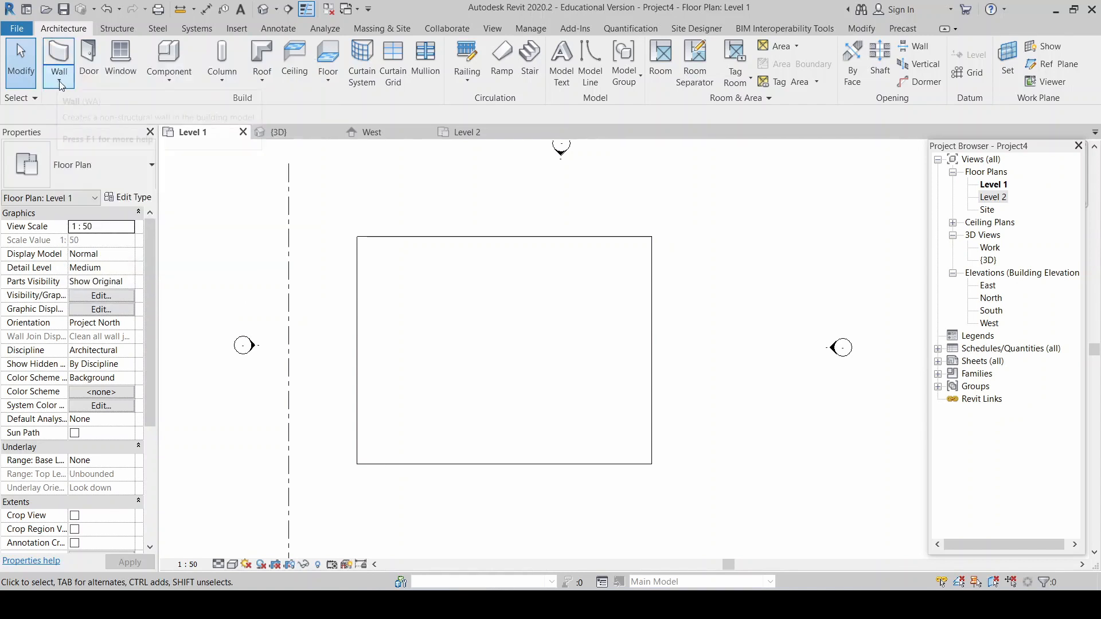
# Step: Start placing an architectural wall and examine its Height/Depth and top constraint options
pyautogui.click(61, 83)
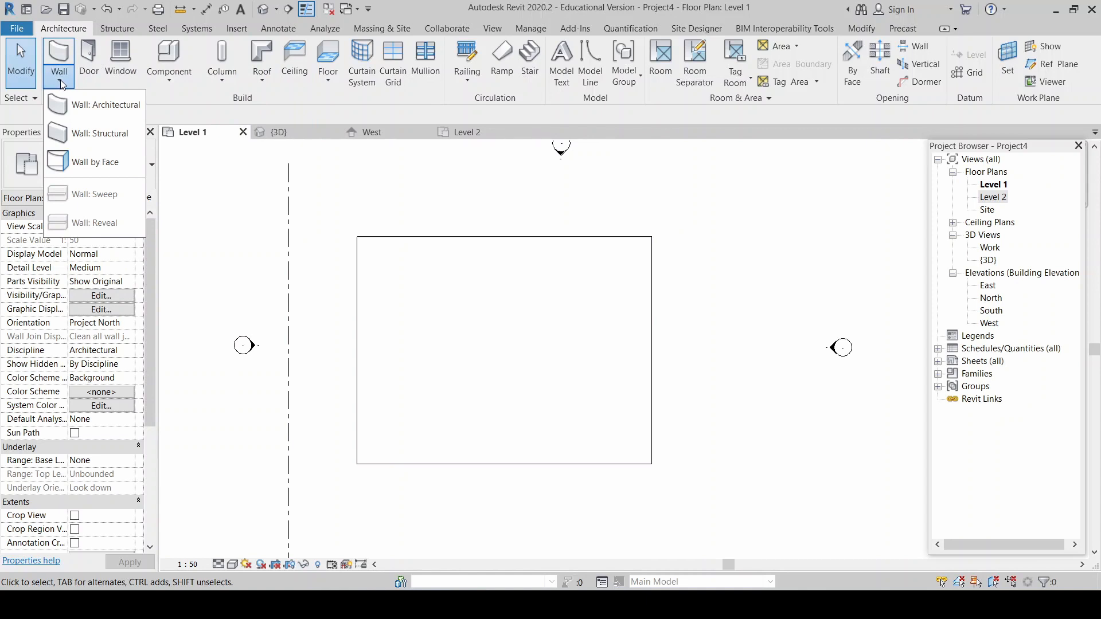
pyautogui.click(62, 83)
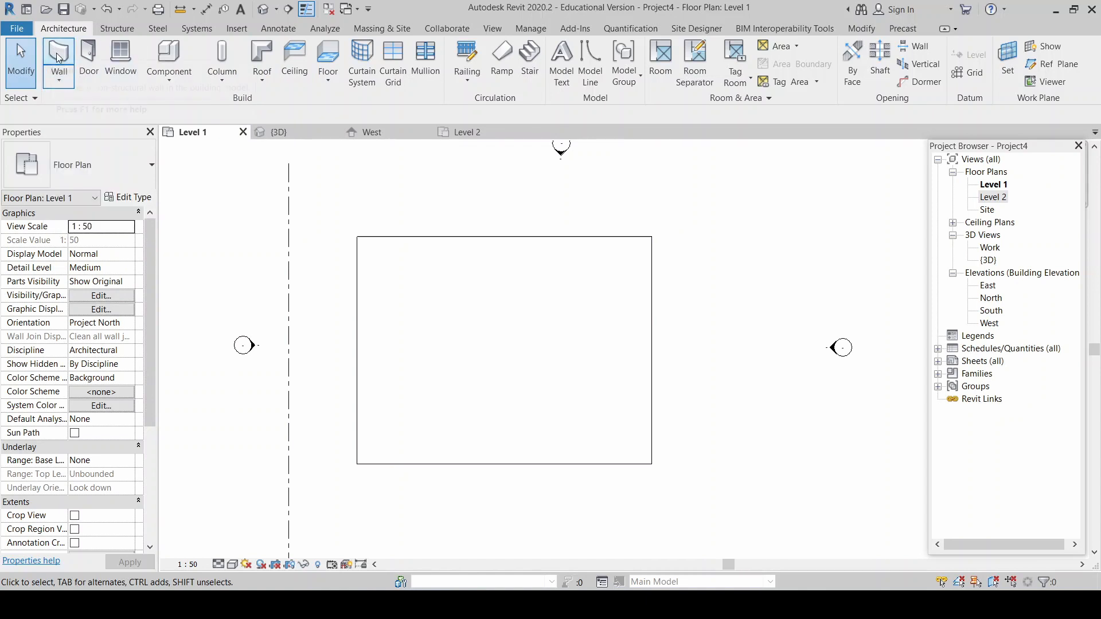
pyautogui.click(59, 54)
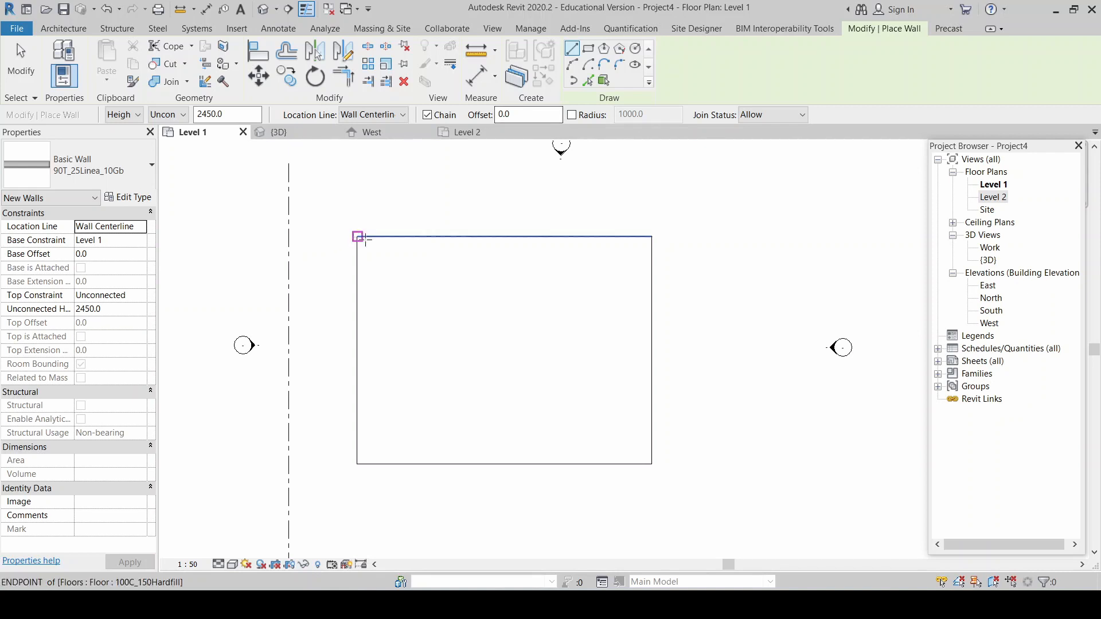
pyautogui.scroll(2, 371, 253)
pyautogui.scroll(-1, 399, 194)
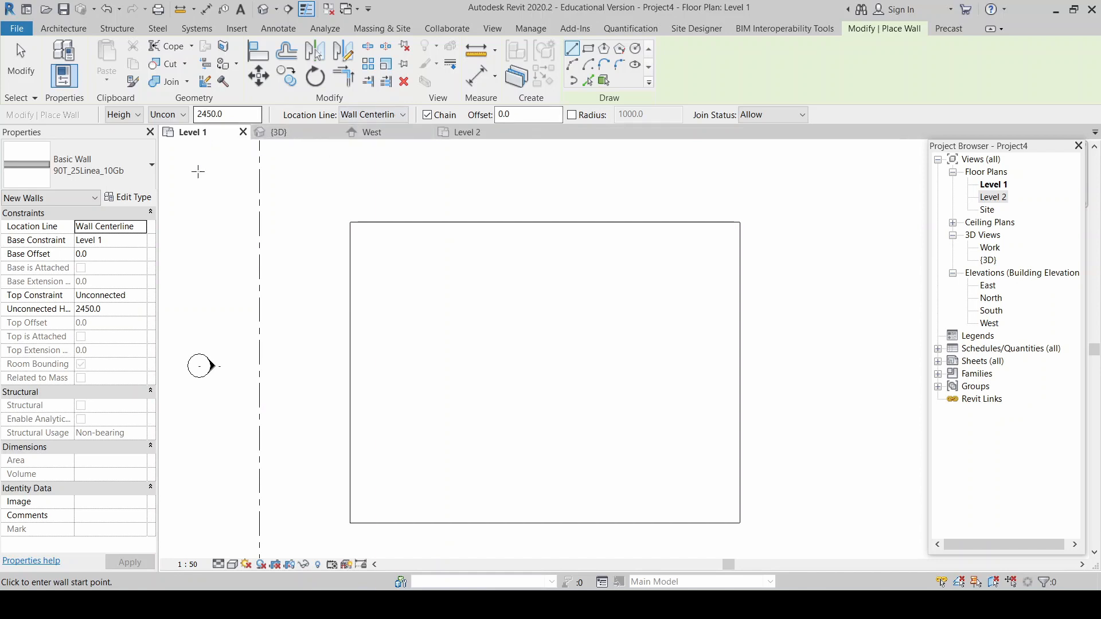
pyautogui.click(138, 116)
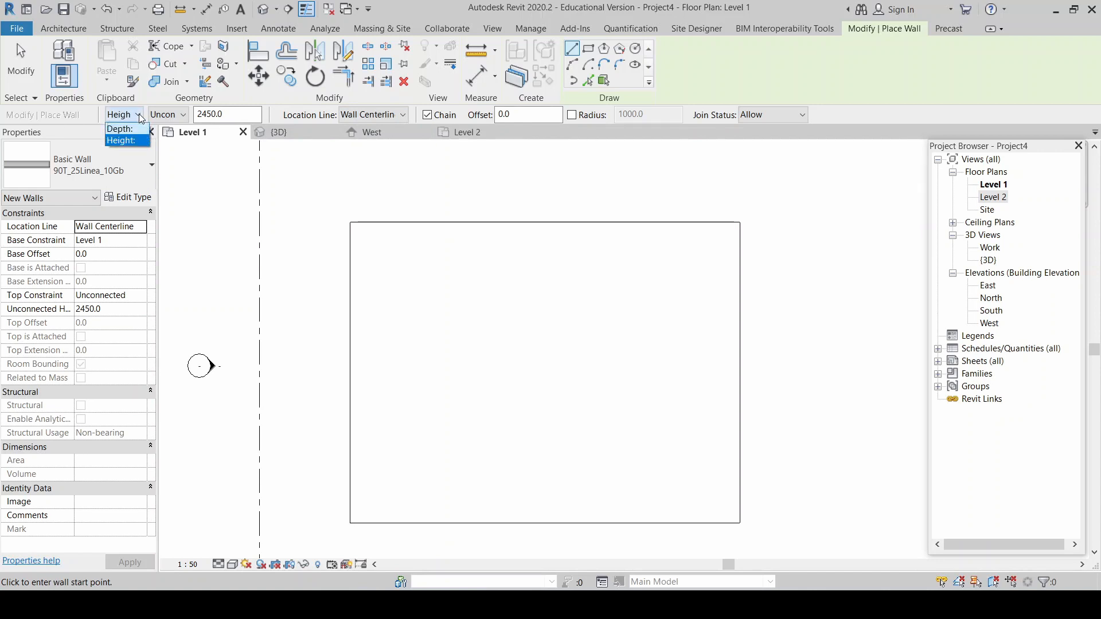
pyautogui.click(140, 118)
pyautogui.click(185, 117)
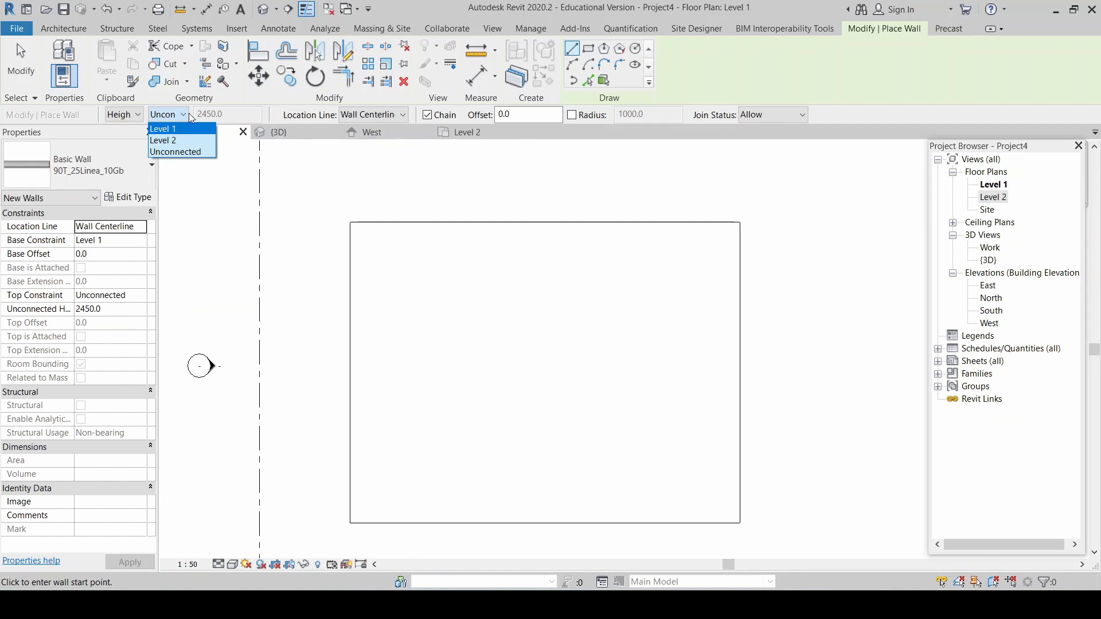
pyautogui.click(187, 116)
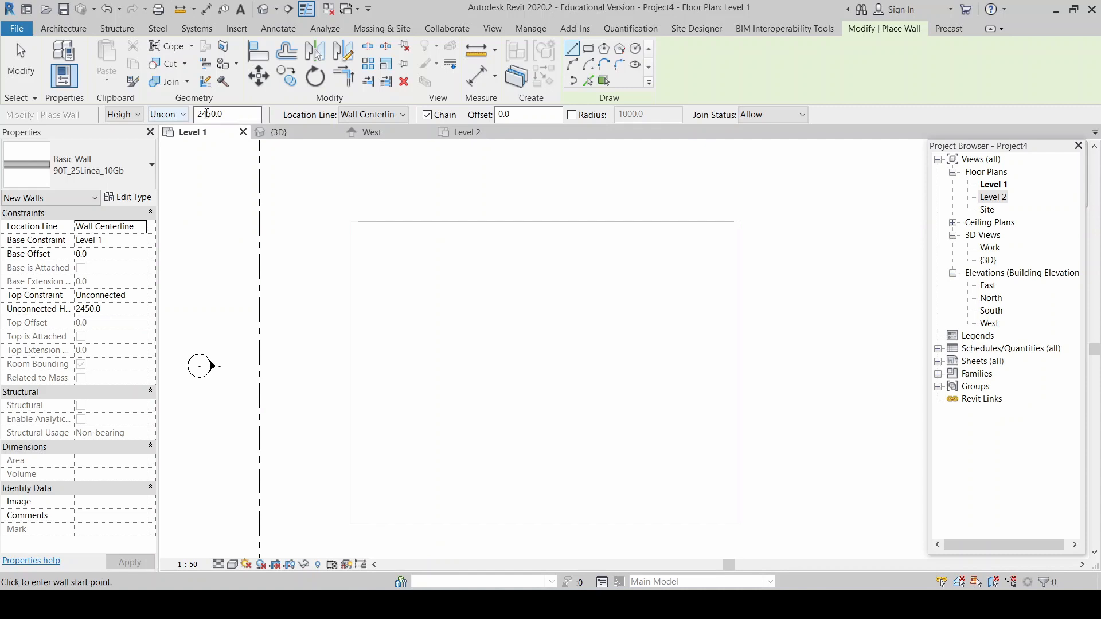
# Step: Set the unconnected height for new walls to 3000 mm and leave the Wall command without placing a wall
pyautogui.moveTo(224, 114); pyautogui.dragTo(197, 114)
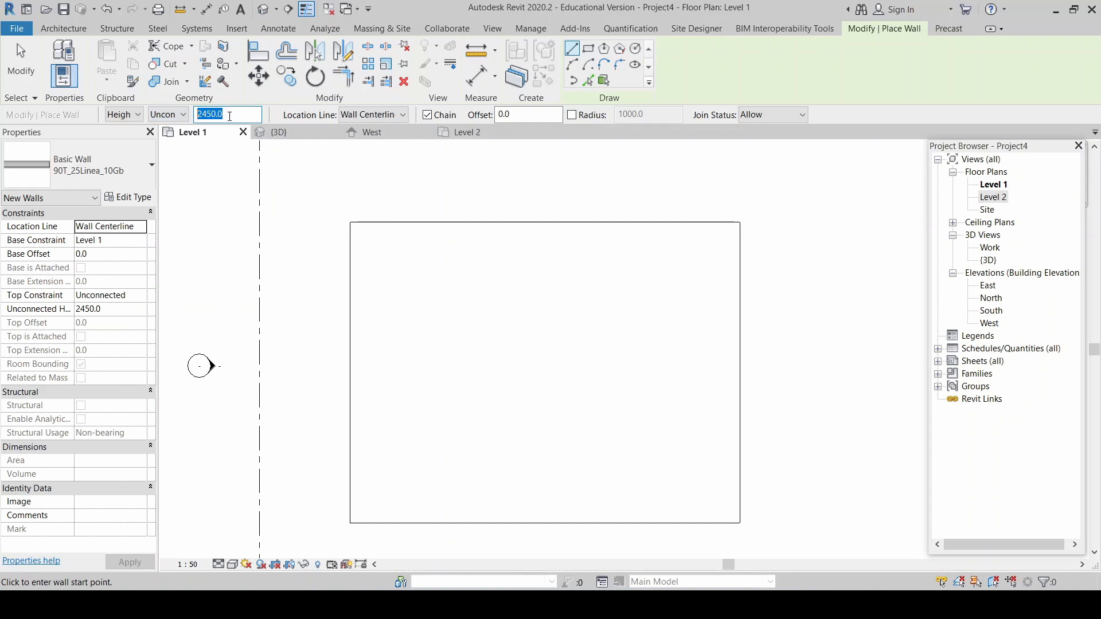
pyautogui.write('3000')
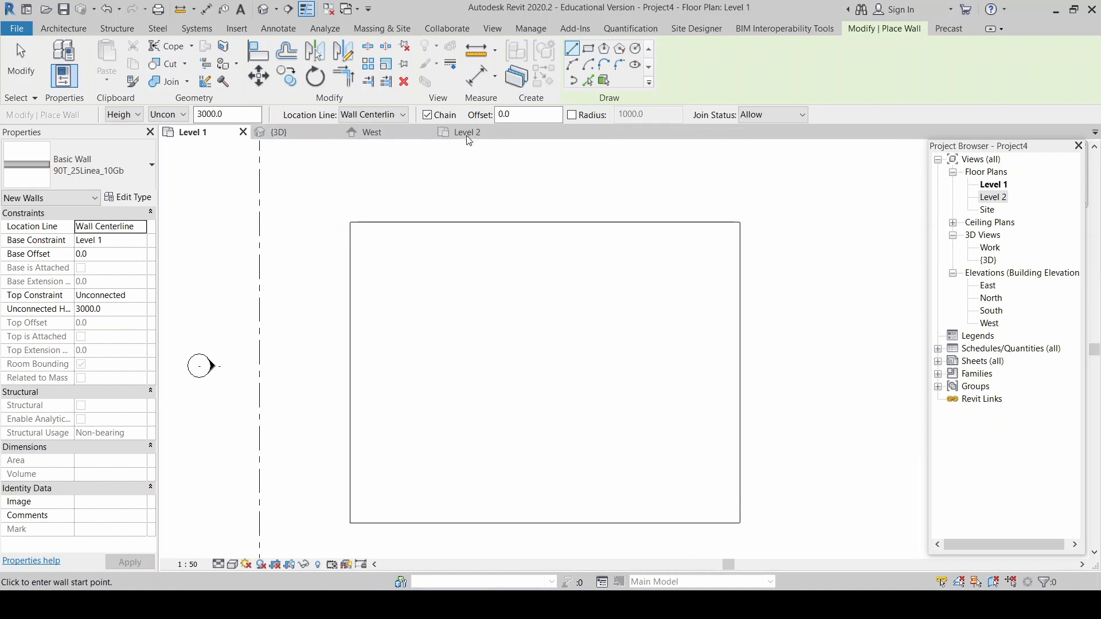
pyautogui.click(427, 114)
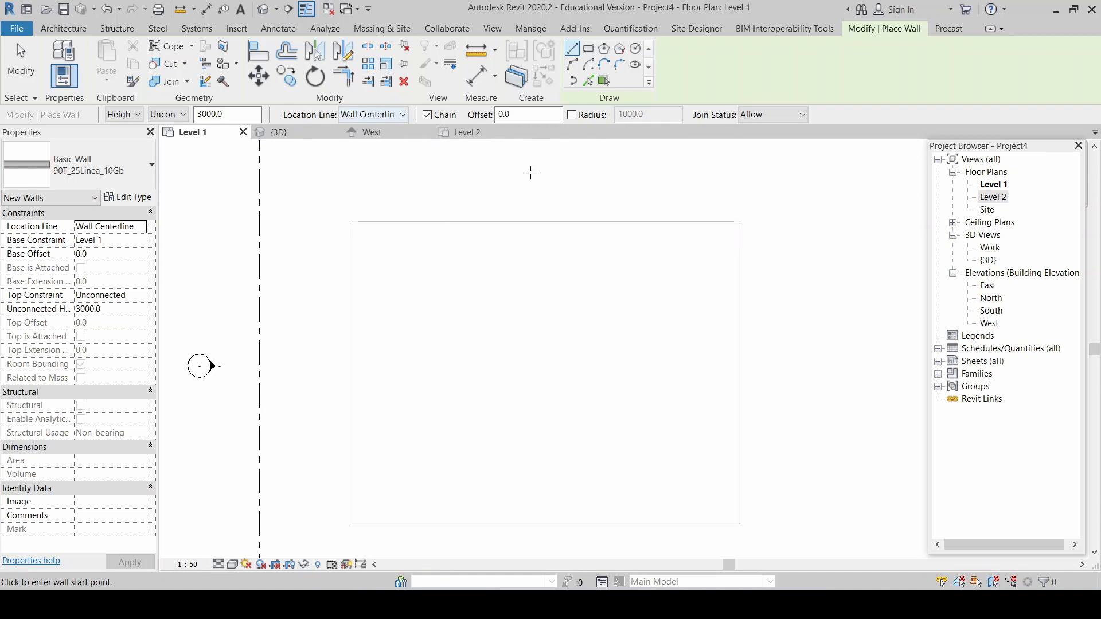
pyautogui.press('Escape')
pyautogui.press('Escape')
# Step: Draw a horizontal thin detail line inside the upper middle part of the floor rectangle
pyautogui.scroll(2, 492, 299)
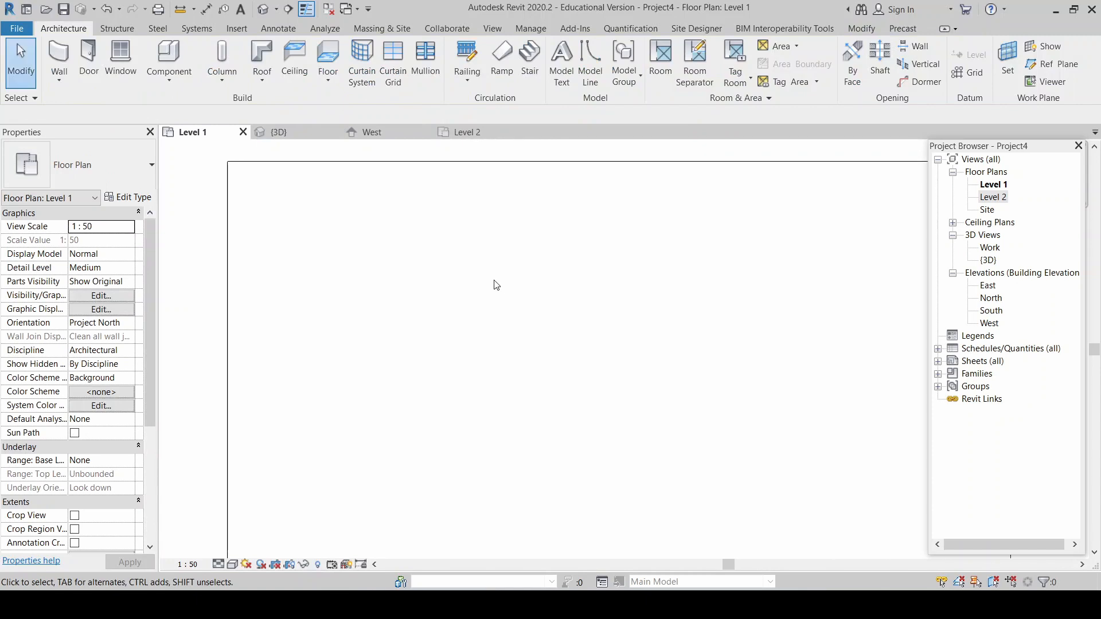
pyautogui.scroll(1, 527, 265)
pyautogui.press('d')
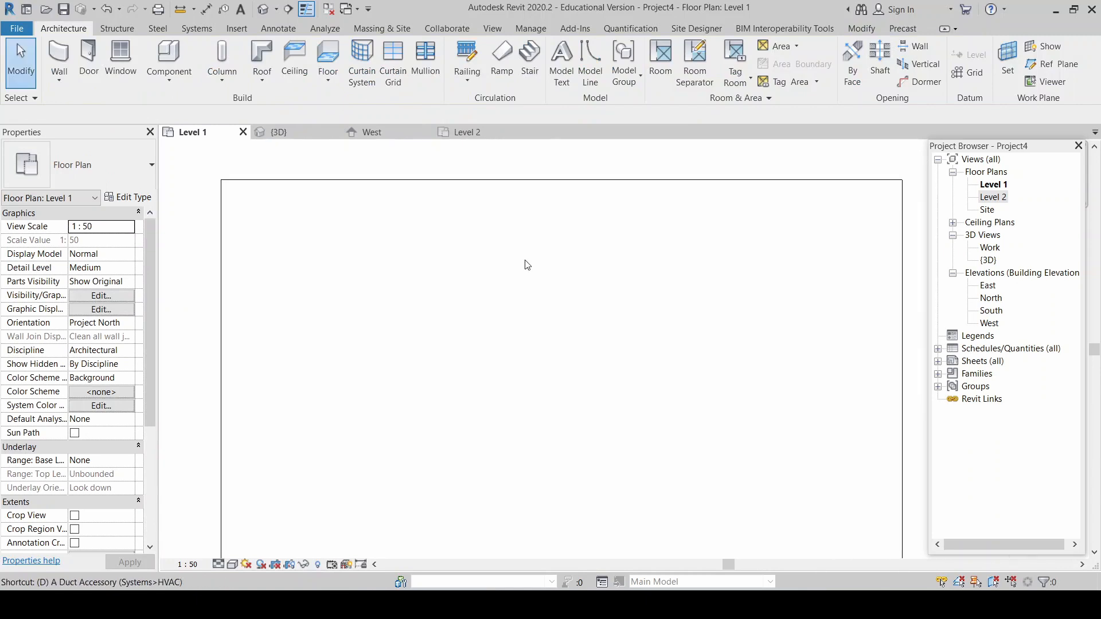
pyautogui.press('l')
pyautogui.click(411, 300)
pyautogui.click(679, 300)
pyautogui.press('Escape')
pyautogui.press('Escape')
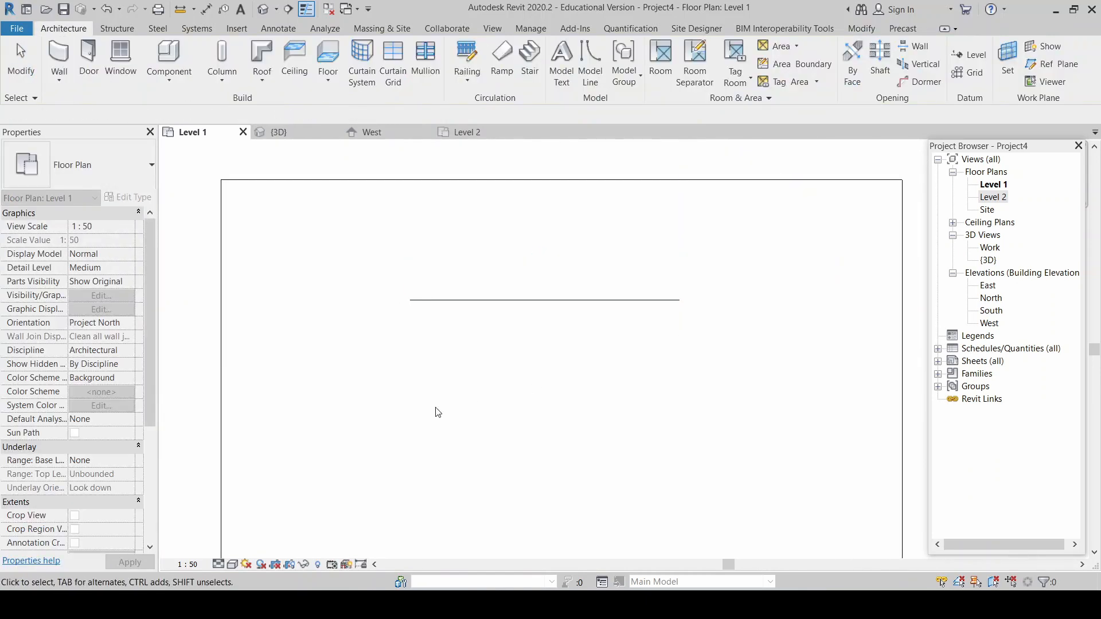
pyautogui.press('d')
pyautogui.press('l')
pyautogui.click(410, 300)
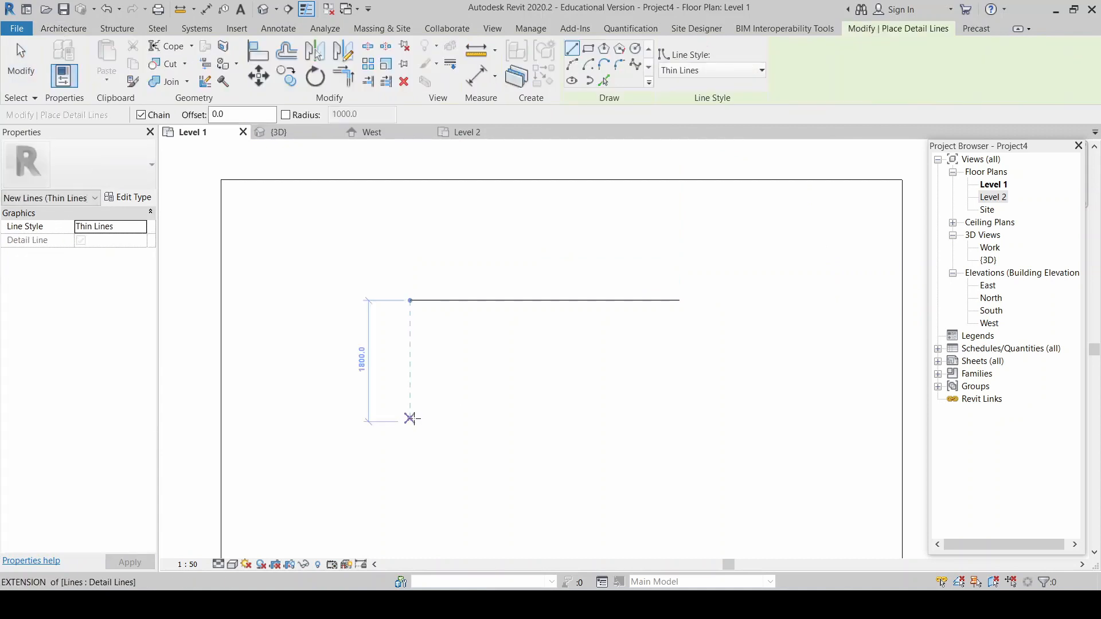
pyautogui.press('Escape')
pyautogui.press('Escape')
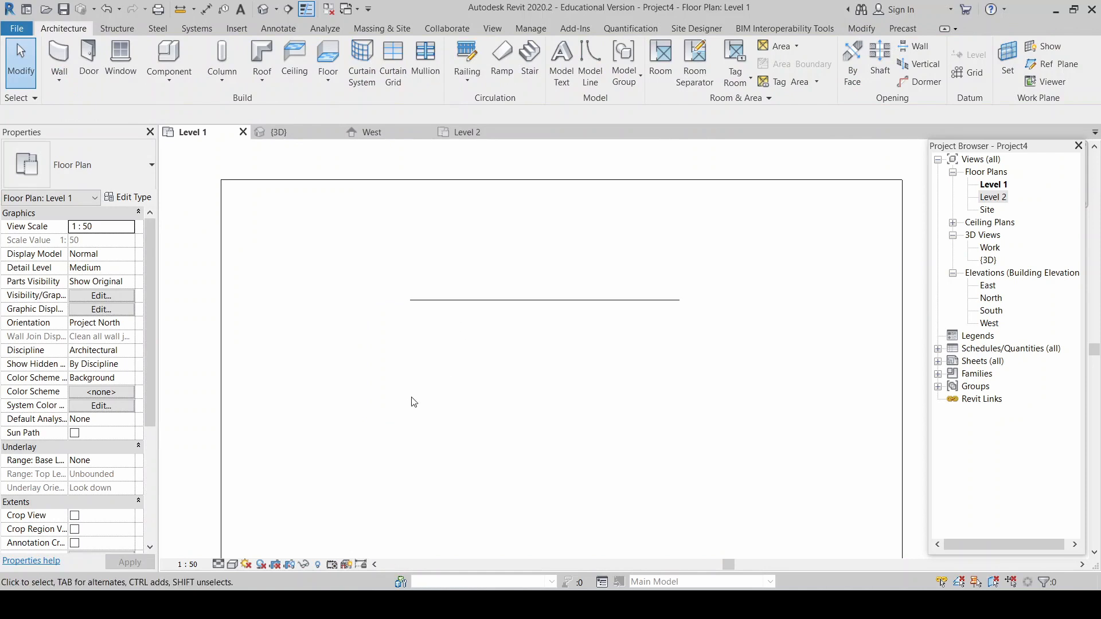
# Step: Draw a second horizontal detail line about 1700 mm below the first, starting in line with its left end
pyautogui.press('d')
pyautogui.press('l')
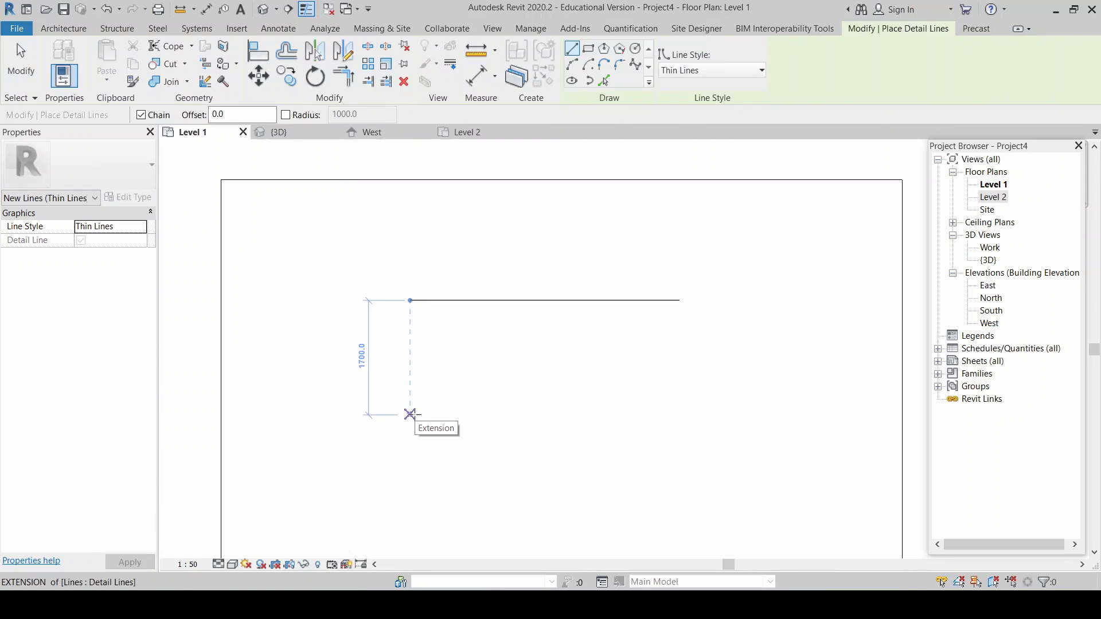
pyautogui.click(409, 414)
pyautogui.click(687, 414)
pyautogui.press('Escape')
pyautogui.press('Escape')
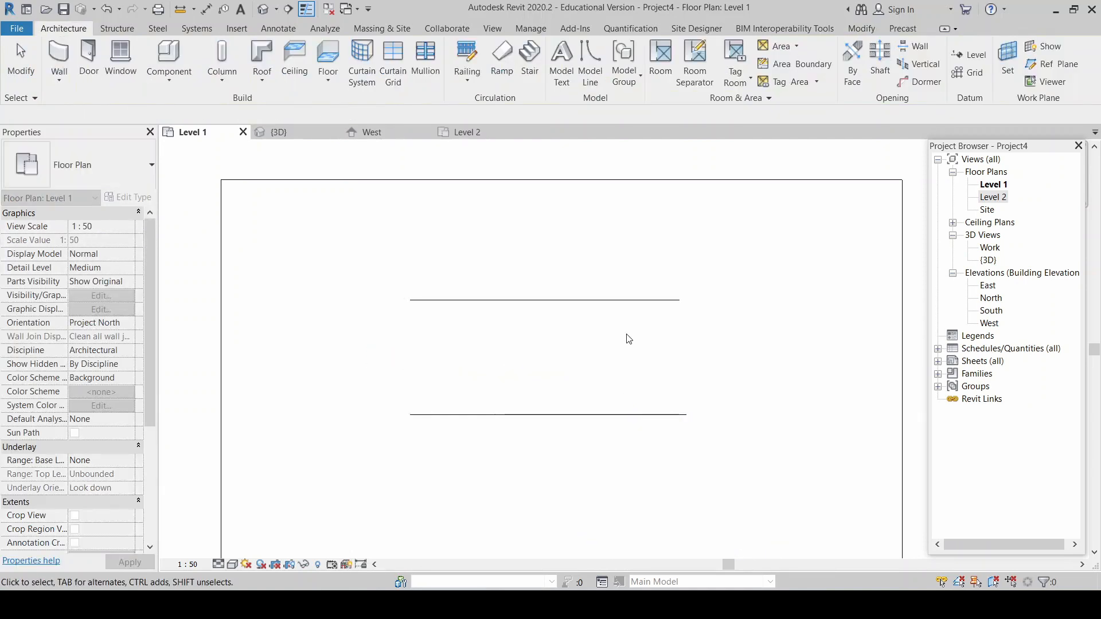
pyautogui.scroll(-2, 550, 302)
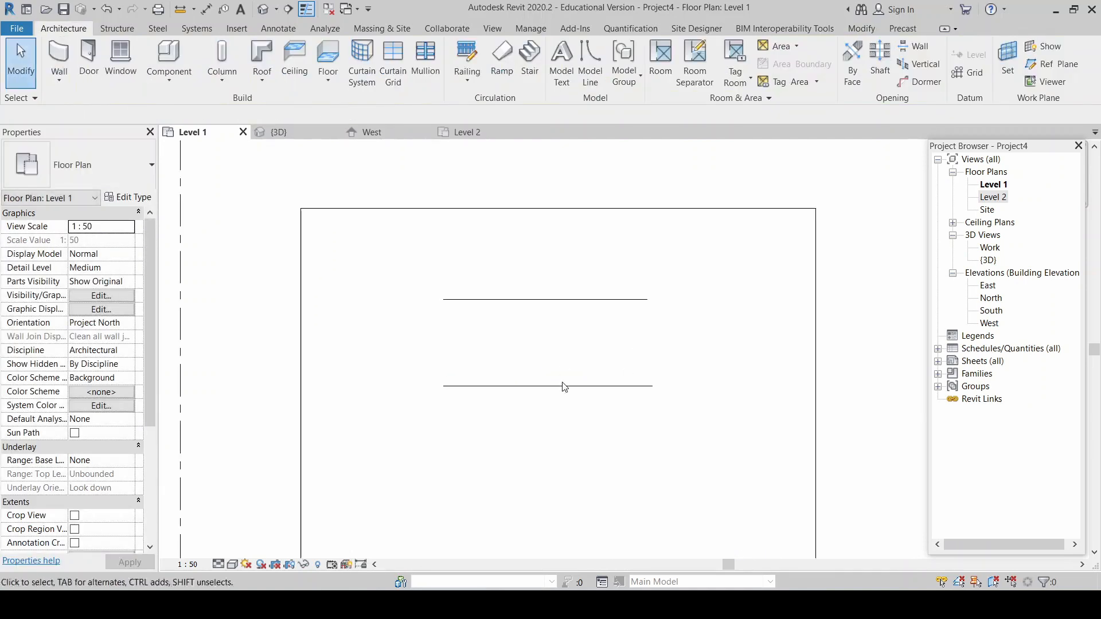
# Step: Draw a third horizontal detail line about 1500 mm below the second, aligned with the left ends above
pyautogui.scroll(2, 600, 423)
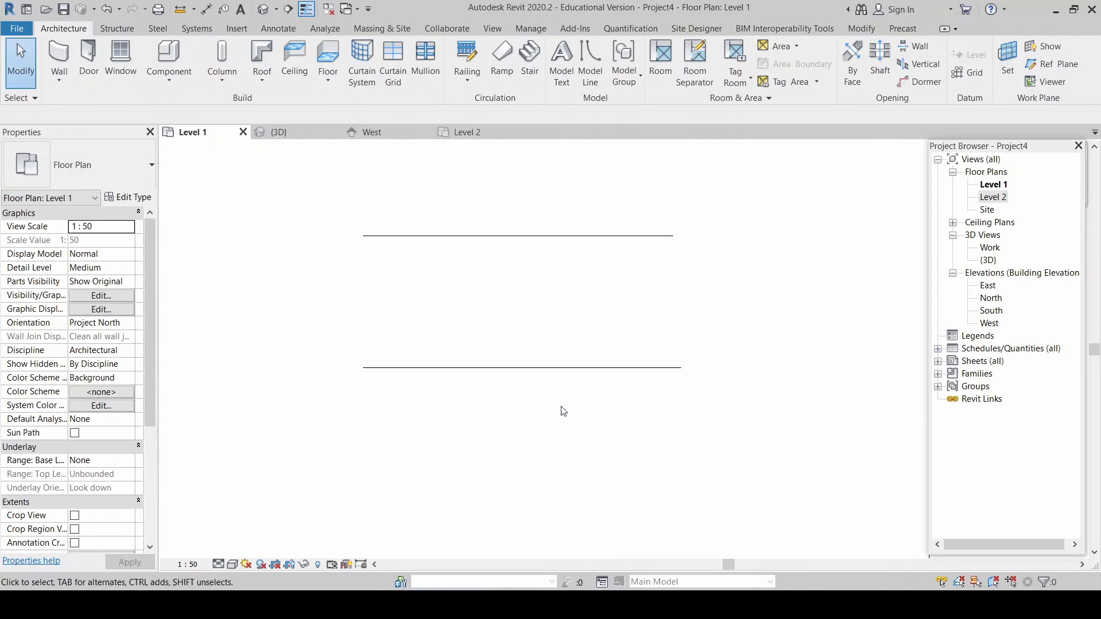
pyautogui.press('d')
pyautogui.press('l')
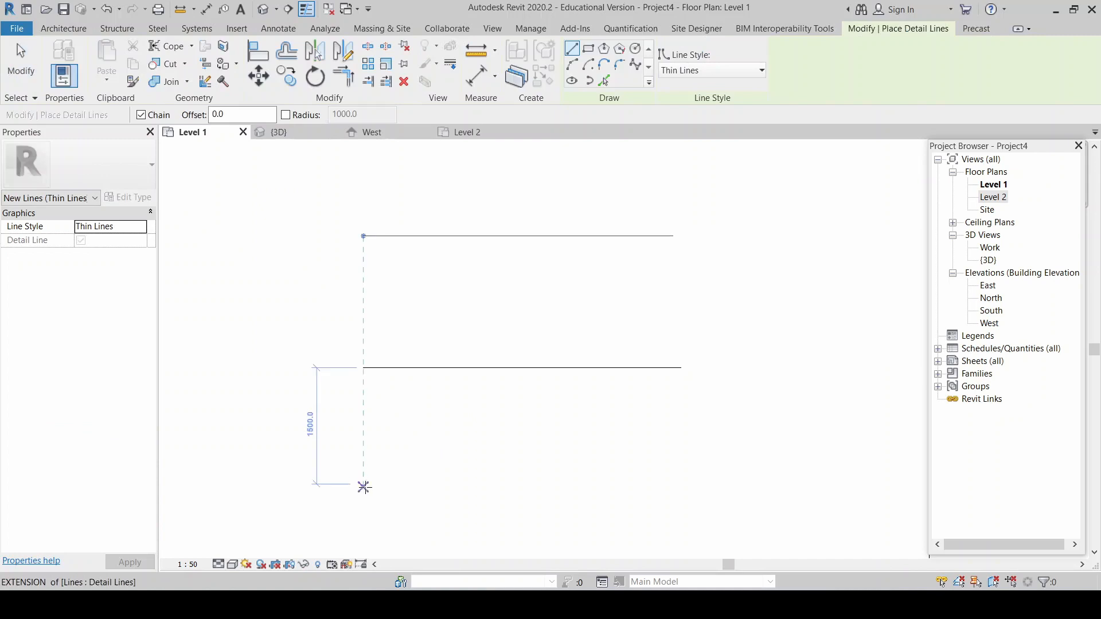
pyautogui.click(364, 485)
pyautogui.click(697, 484)
pyautogui.press('Escape')
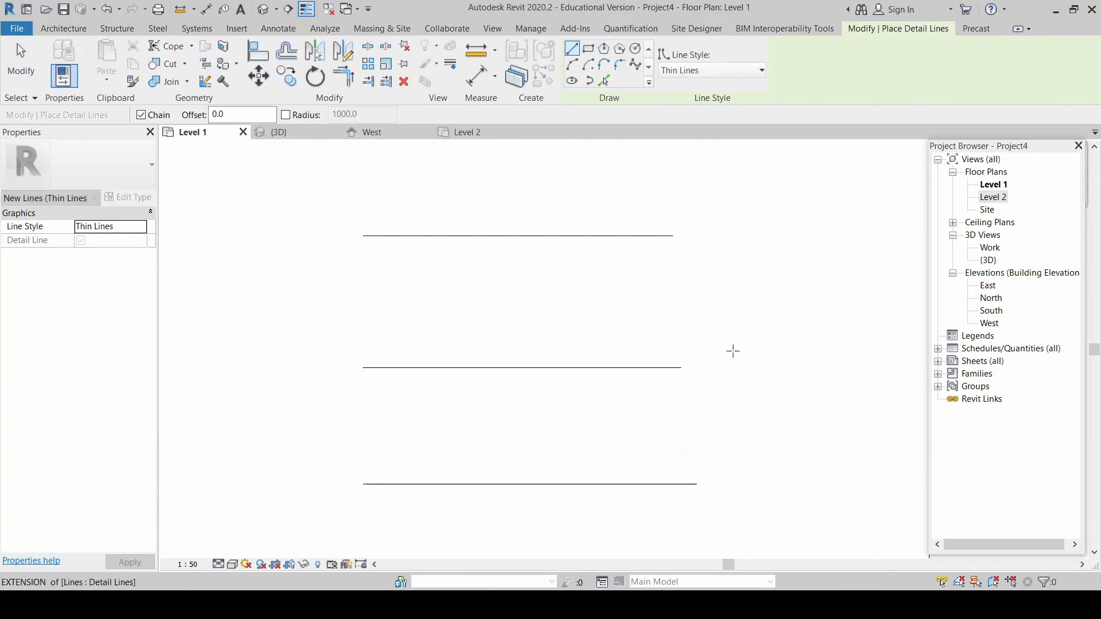
pyautogui.press('Escape')
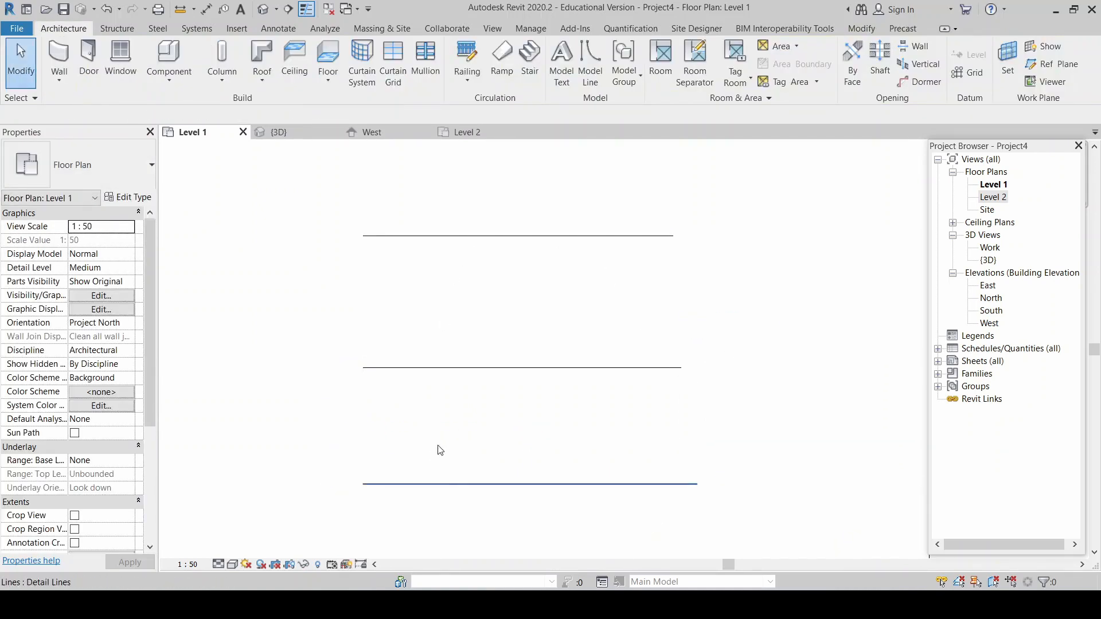
# Step: Delete the lowest of the three horizontal detail lines
pyautogui.click(439, 484)
pyautogui.press('Delete')
pyautogui.scroll(5, 394, 224)
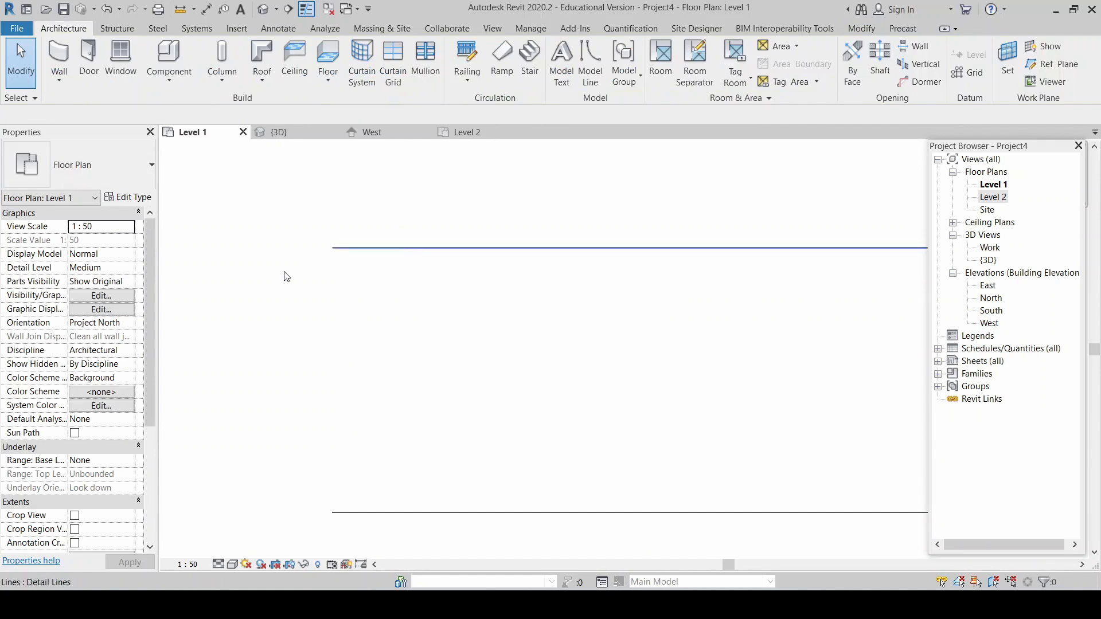
pyautogui.scroll(-4, 285, 272)
pyautogui.press('Escape')
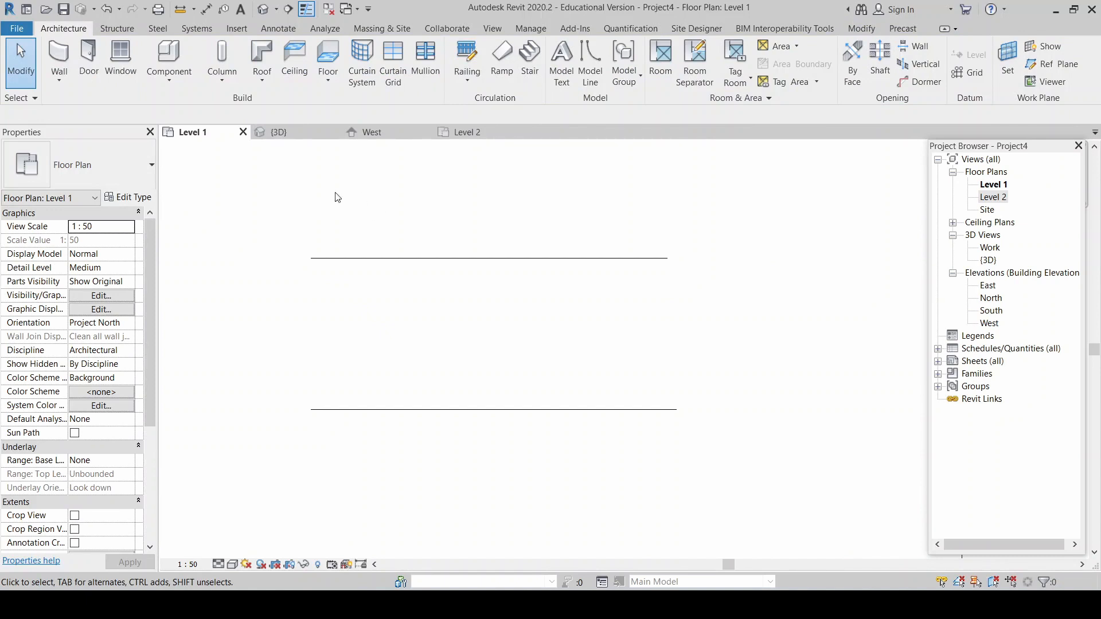
# Step: Start the architectural Wall command again and review the location line options and the available basic wall types
pyautogui.press('w')
pyautogui.press('a')
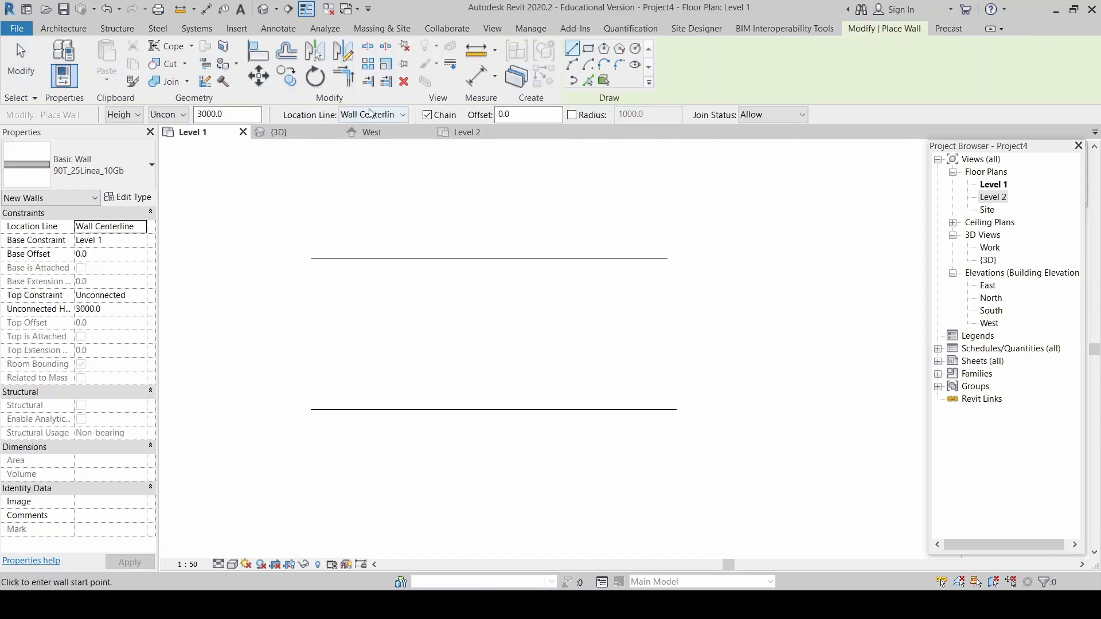
pyautogui.click(404, 116)
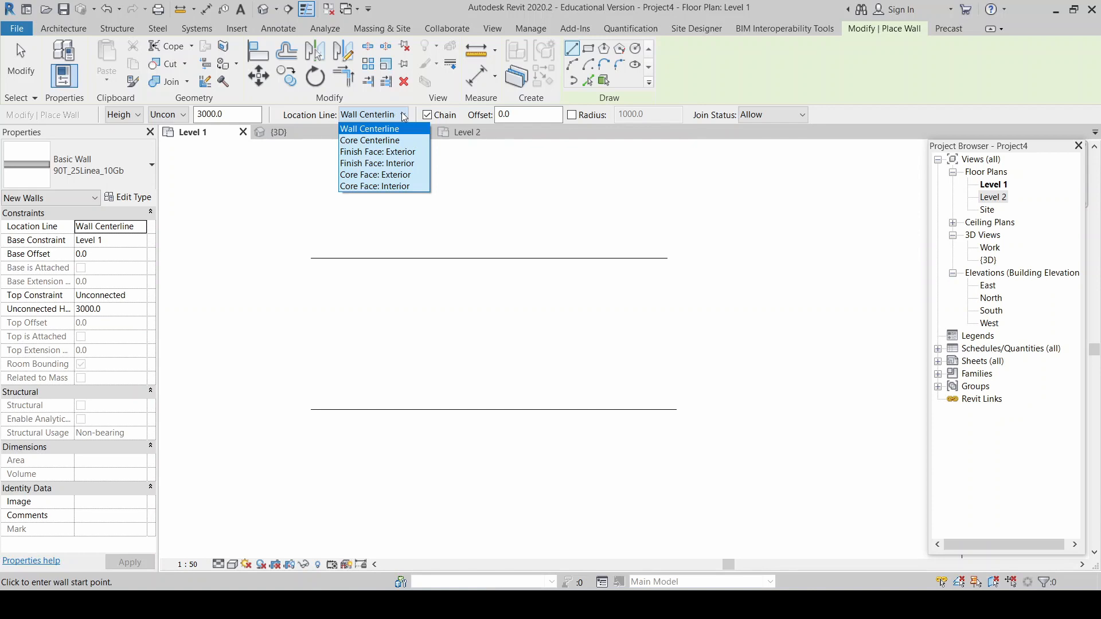
pyautogui.click(402, 113)
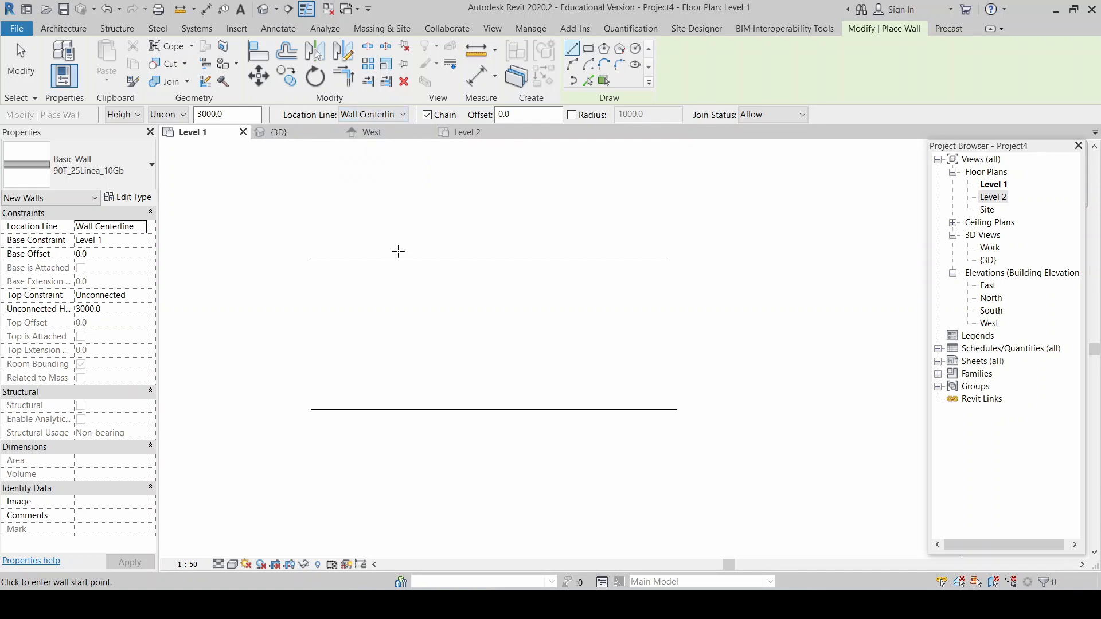
pyautogui.scroll(2, 399, 251)
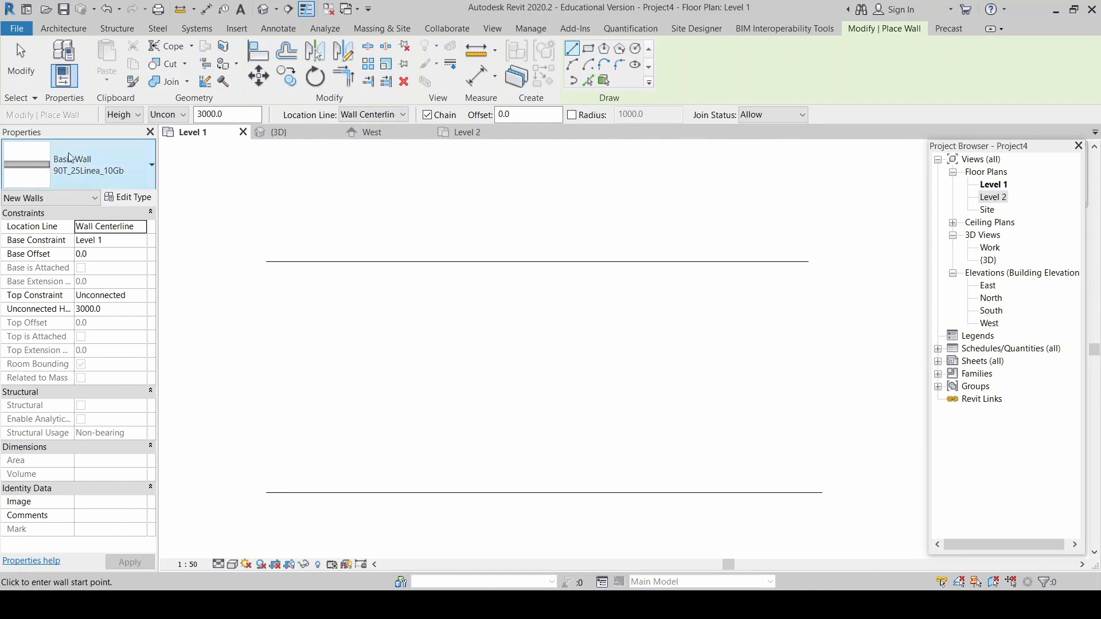
pyautogui.click(110, 165)
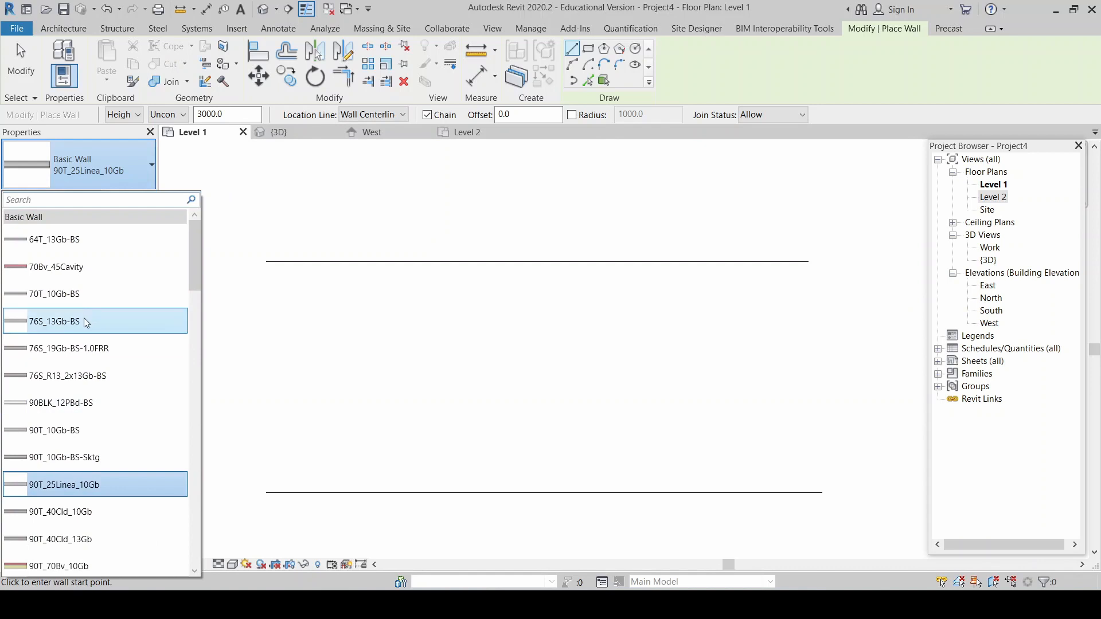
pyautogui.click(96, 158)
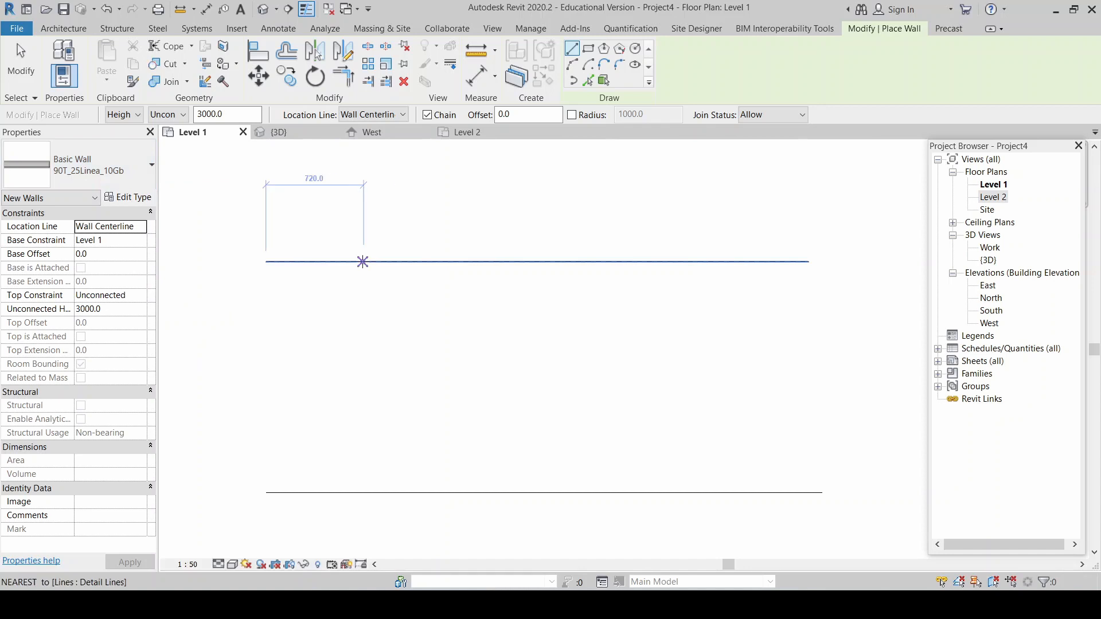
# Step: Place a 90T_25Linea_10Gb wall about 1060 mm long along the upper detail line, using Wall Centerline as its location line
pyautogui.click(372, 114)
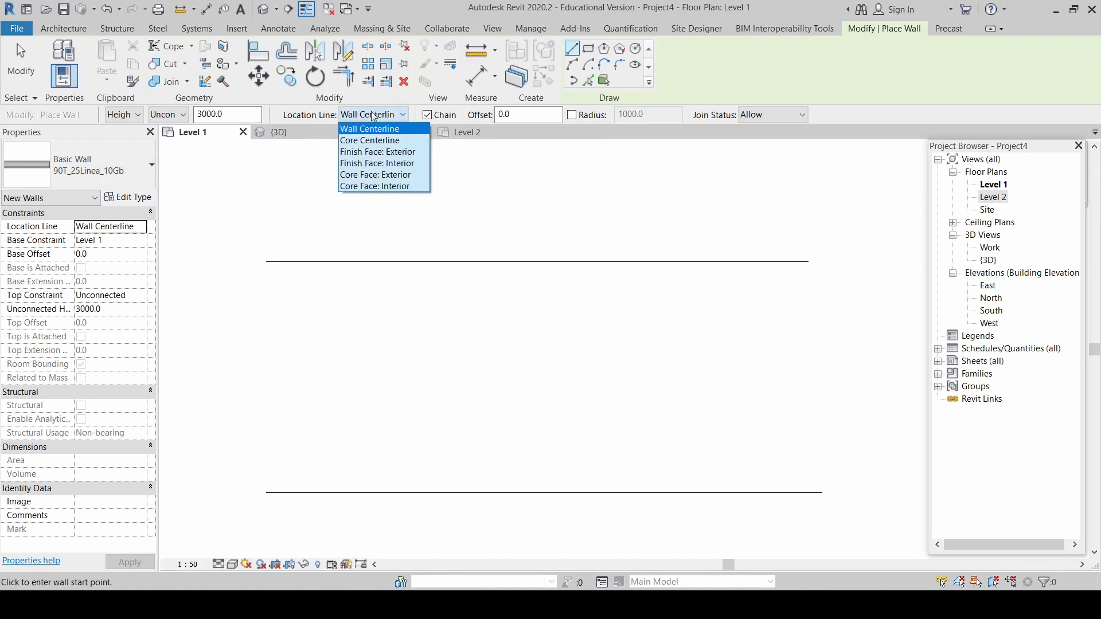
pyautogui.click(370, 129)
pyautogui.click(355, 263)
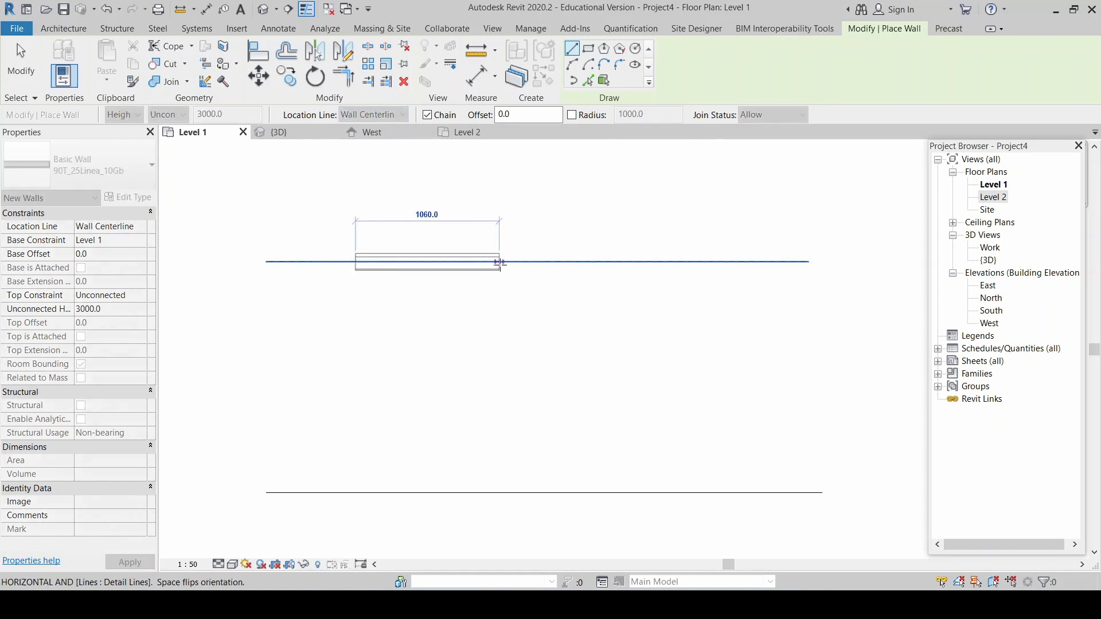
pyautogui.click(500, 262)
pyautogui.scroll(1, 567, 292)
pyautogui.scroll(2, 622, 296)
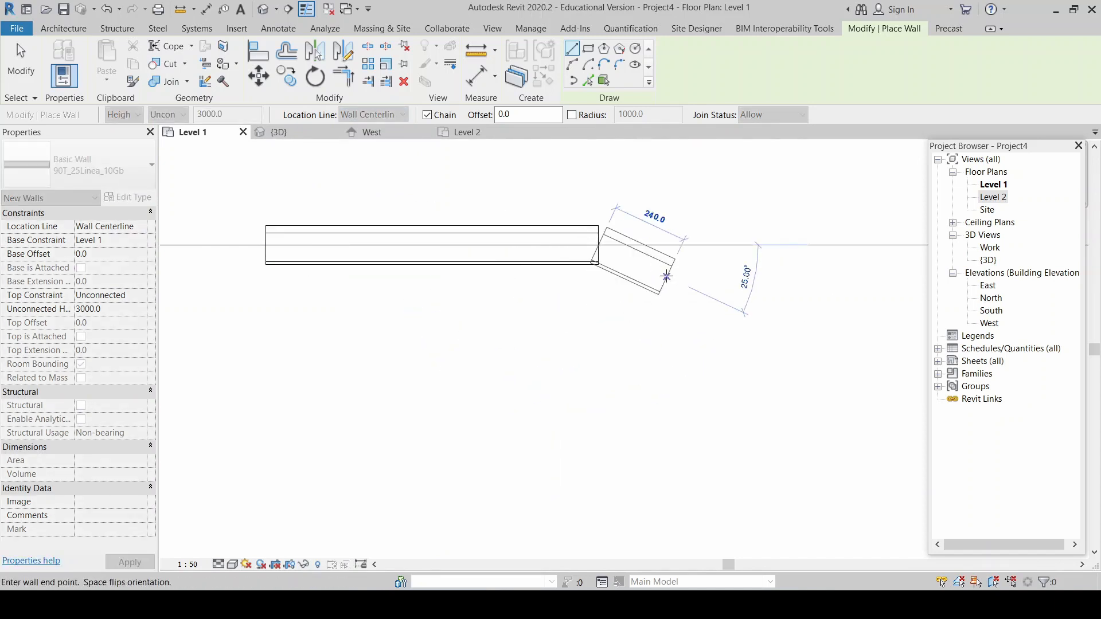
# Step: Continue the wall chain from the first wall's right end with four angled segments, starting with one about 800 mm long at 60°
pyautogui.scroll(-2, 666, 236)
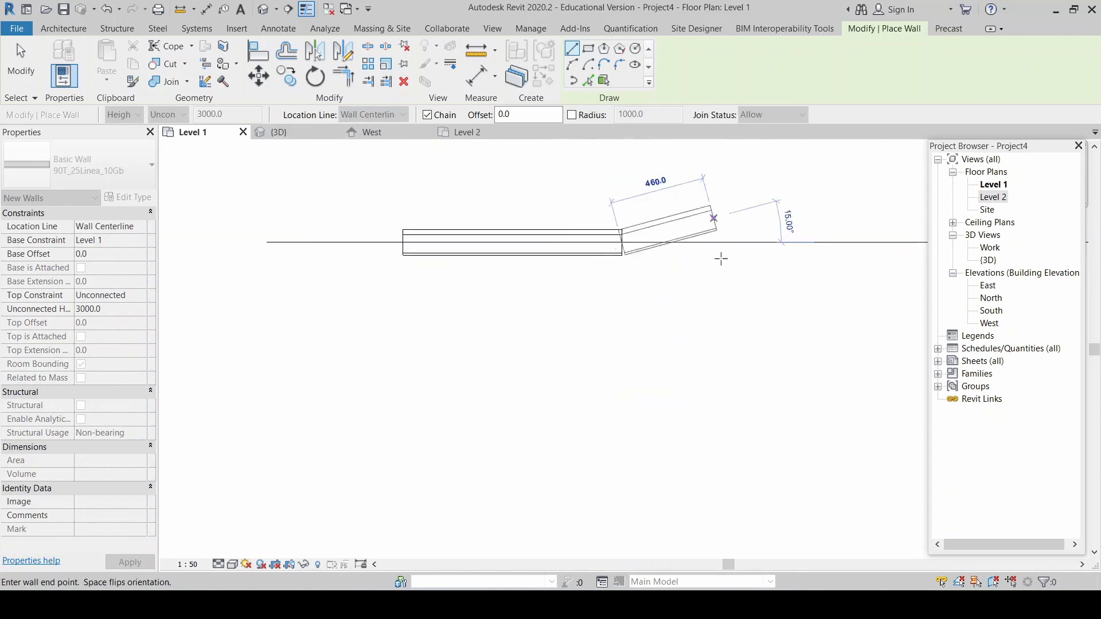
pyautogui.scroll(-2, 626, 239)
pyautogui.click(672, 317)
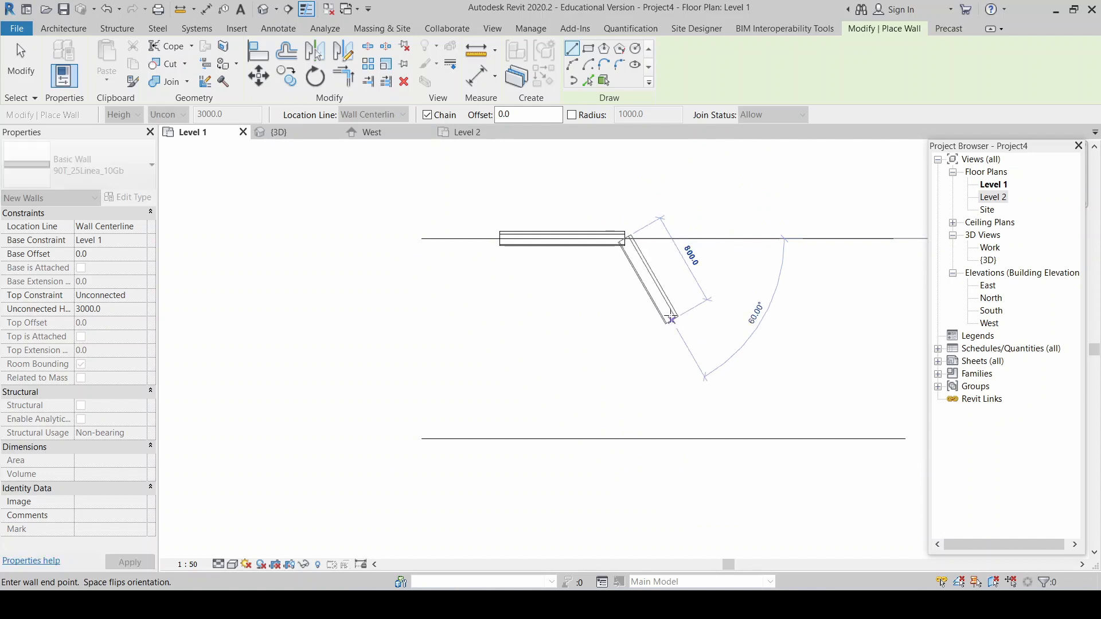
pyautogui.click(572, 361)
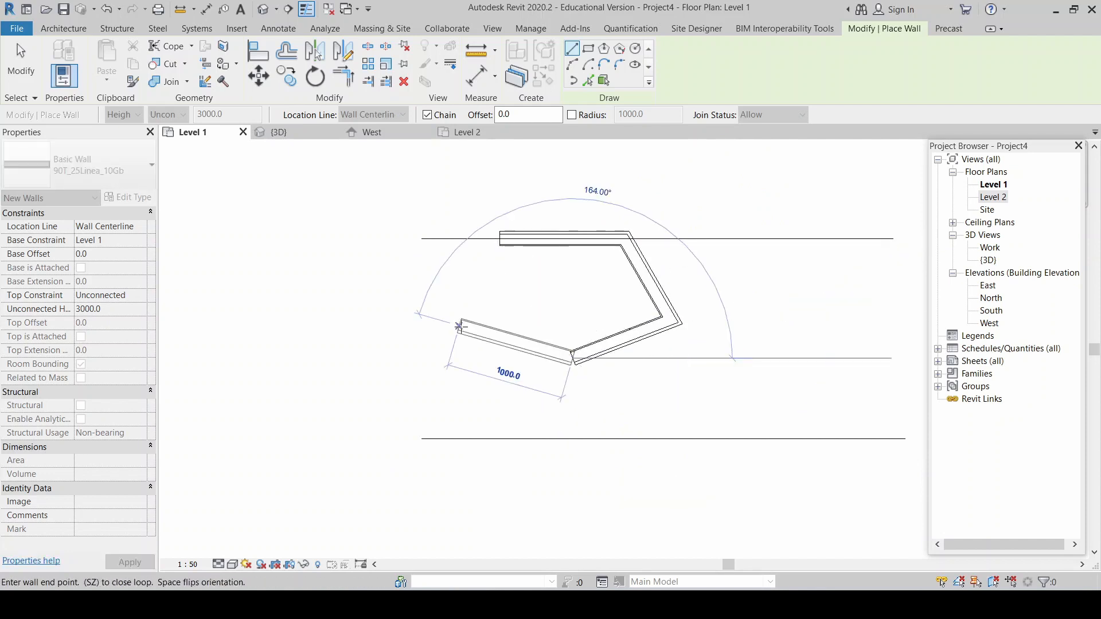
pyautogui.click(459, 327)
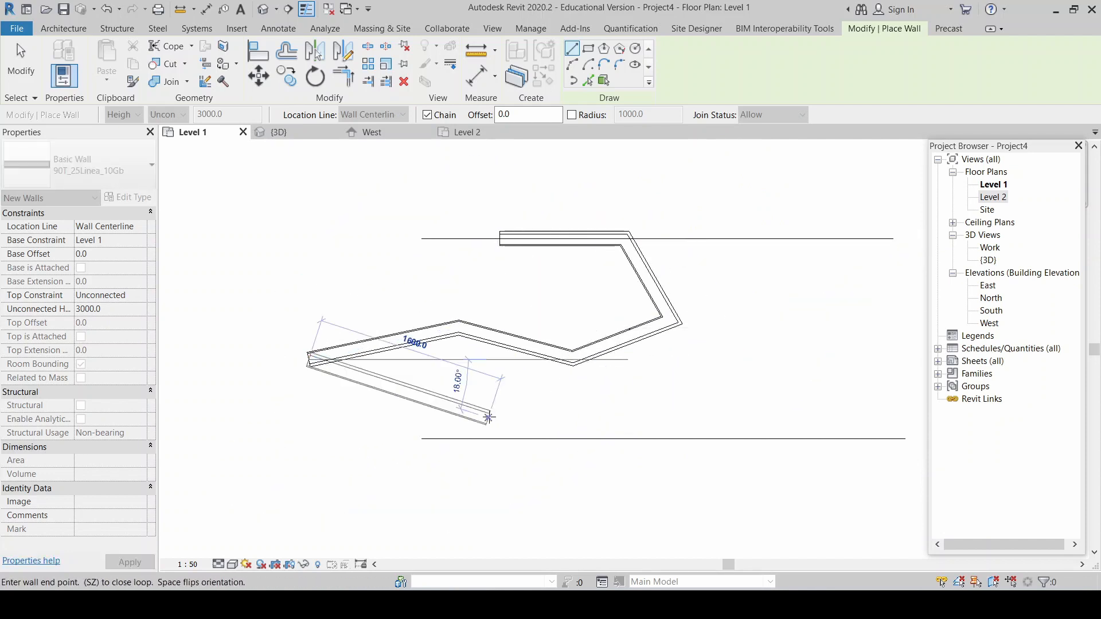
pyautogui.click(308, 360)
pyautogui.scroll(2, 461, 410)
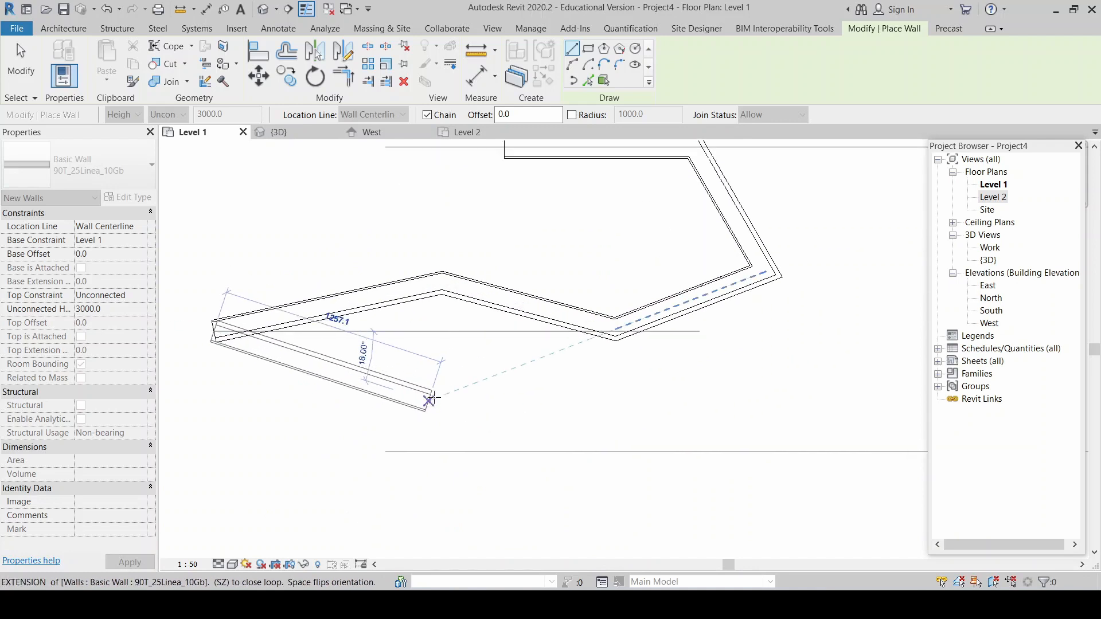
pyautogui.press('Escape')
pyautogui.press('Escape')
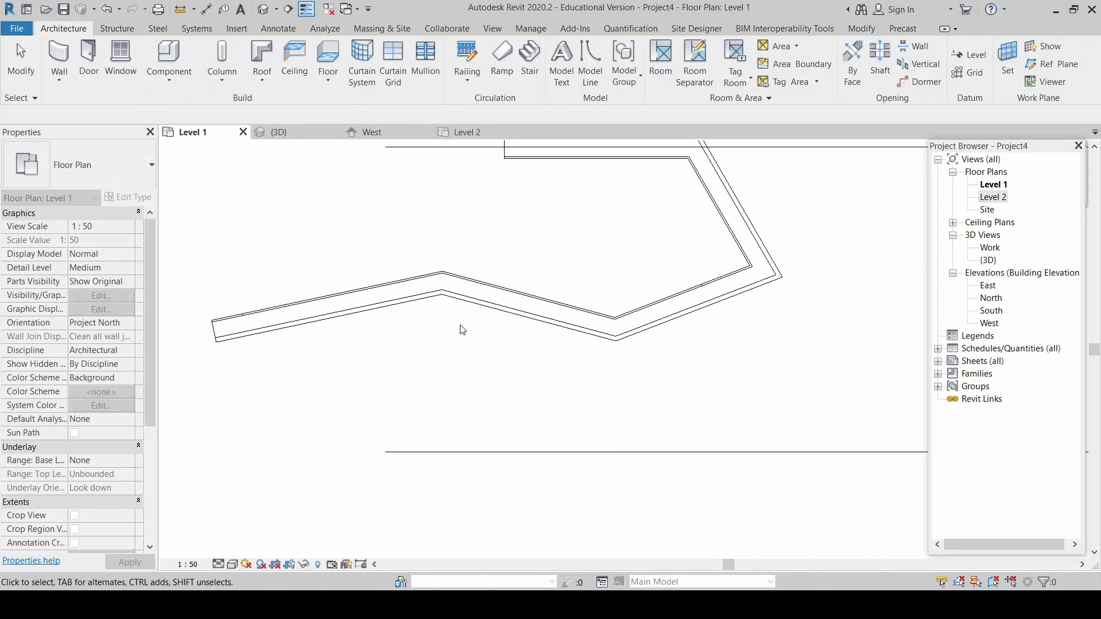
# Step: Delete the four angled wall segments, keeping only the straight wall on the upper detail line
pyautogui.click(402, 294)
pyautogui.press('Delete')
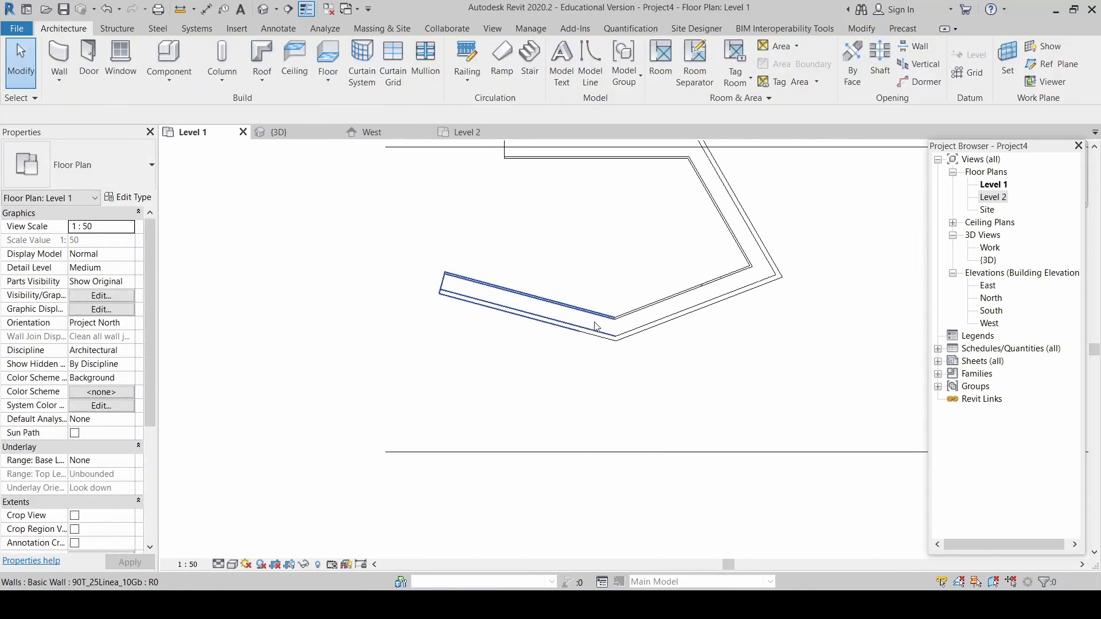
pyautogui.click(594, 326)
pyautogui.press('Delete')
pyautogui.click(662, 322)
pyautogui.press('Delete')
pyautogui.click(730, 234)
pyautogui.press('Delete')
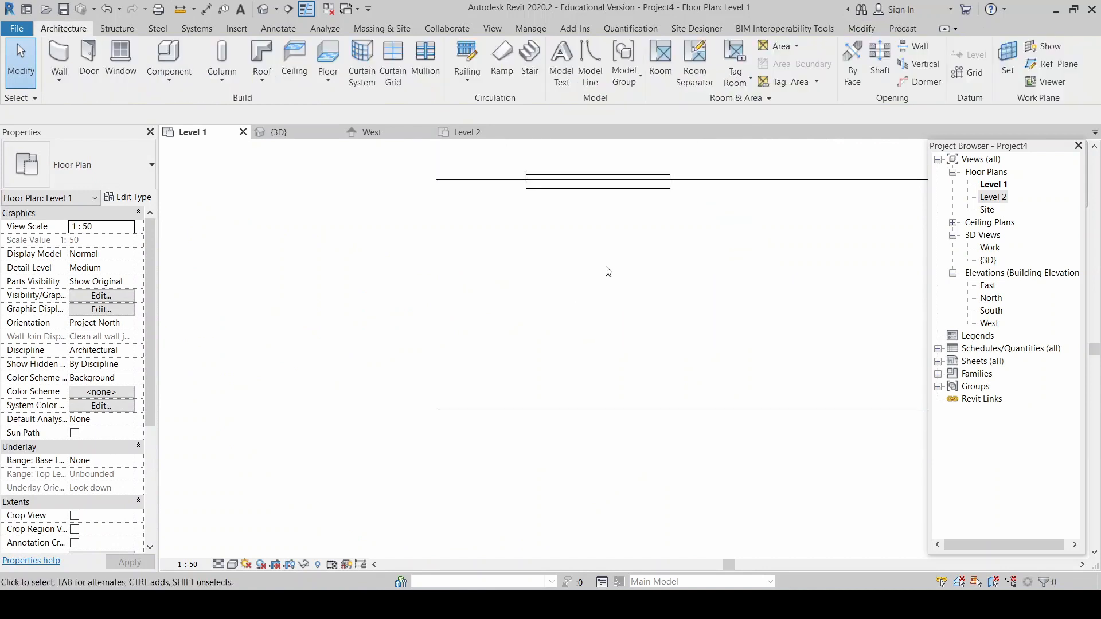
# Step: Add an aligned dimension string beside the wall, covering the distances from the detail line to its lower and upper faces
pyautogui.scroll(5, 620, 152)
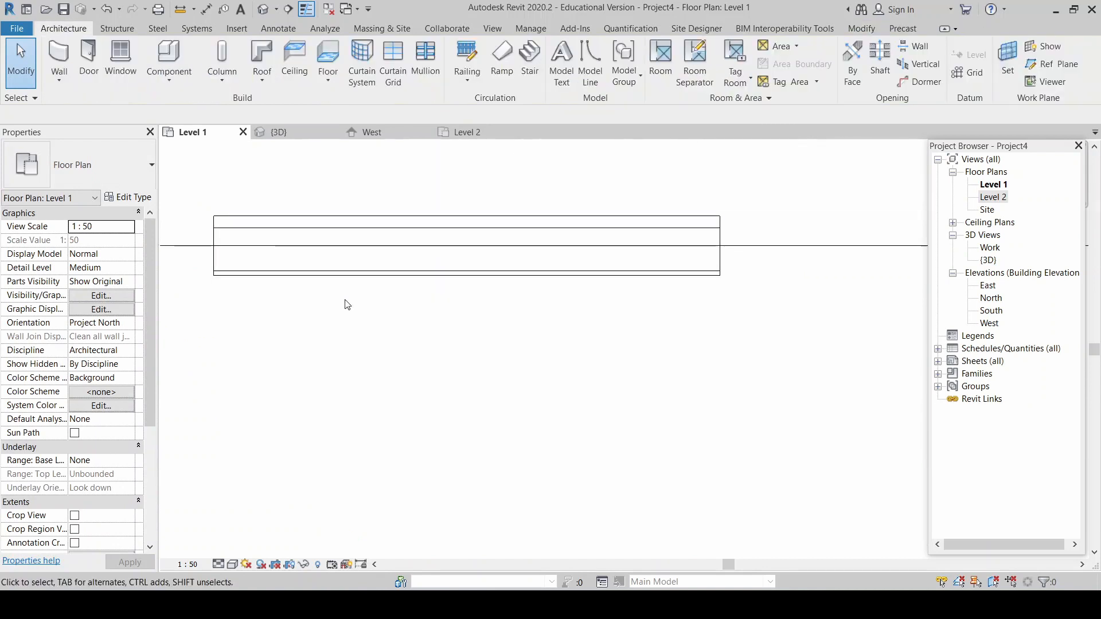
pyautogui.scroll(-1, 327, 306)
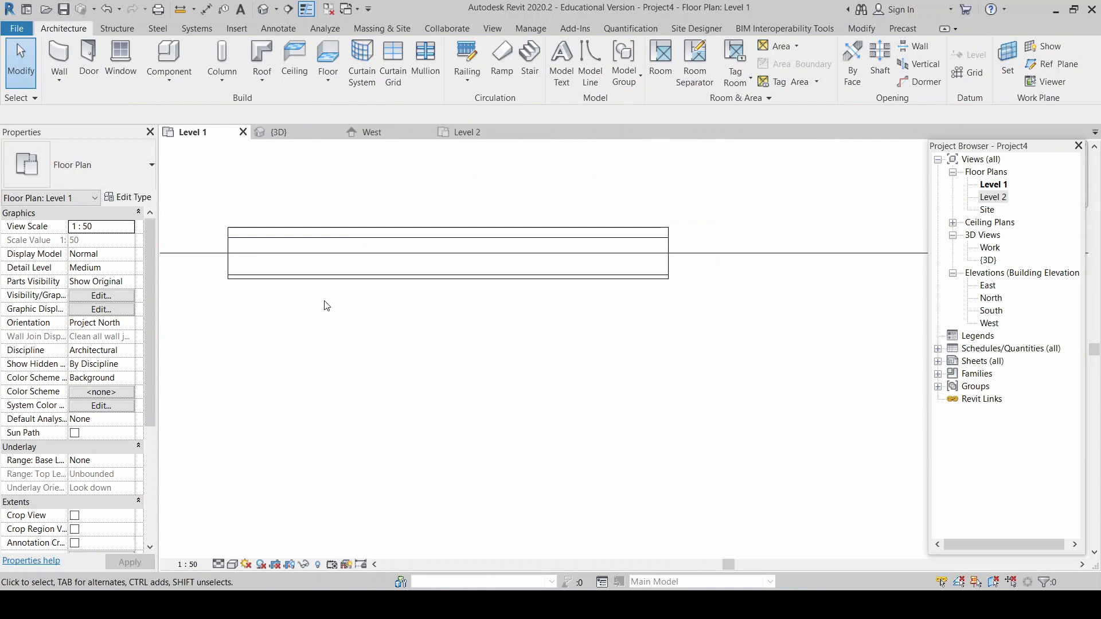
pyautogui.scroll(-1, 298, 366)
pyautogui.scroll(-1, 754, 345)
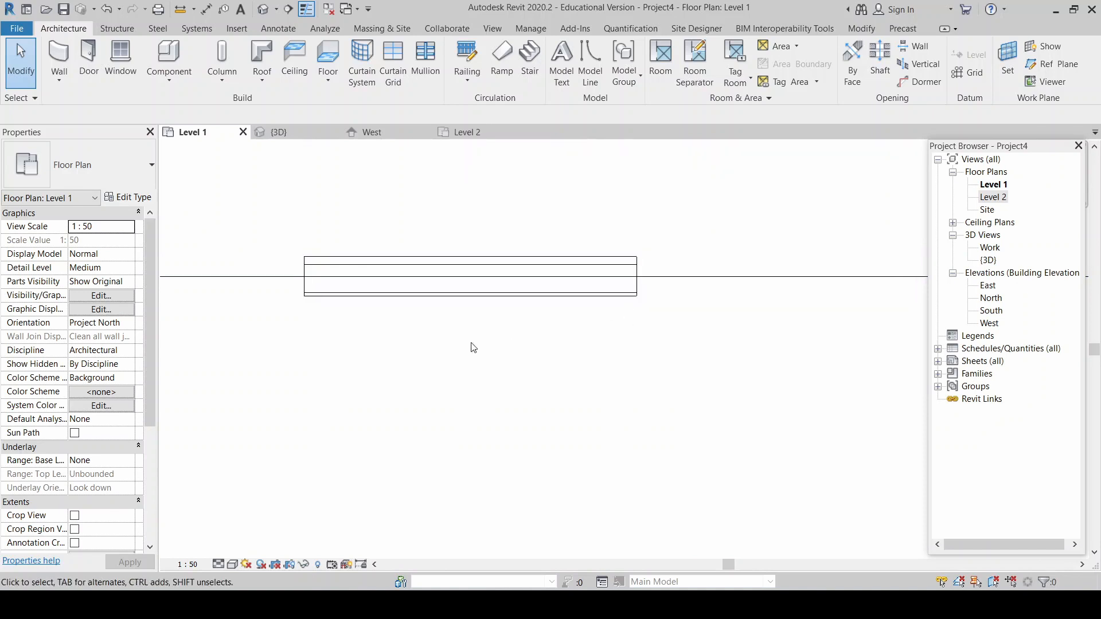
pyautogui.press('d')
pyautogui.press('i')
pyautogui.scroll(2, 652, 314)
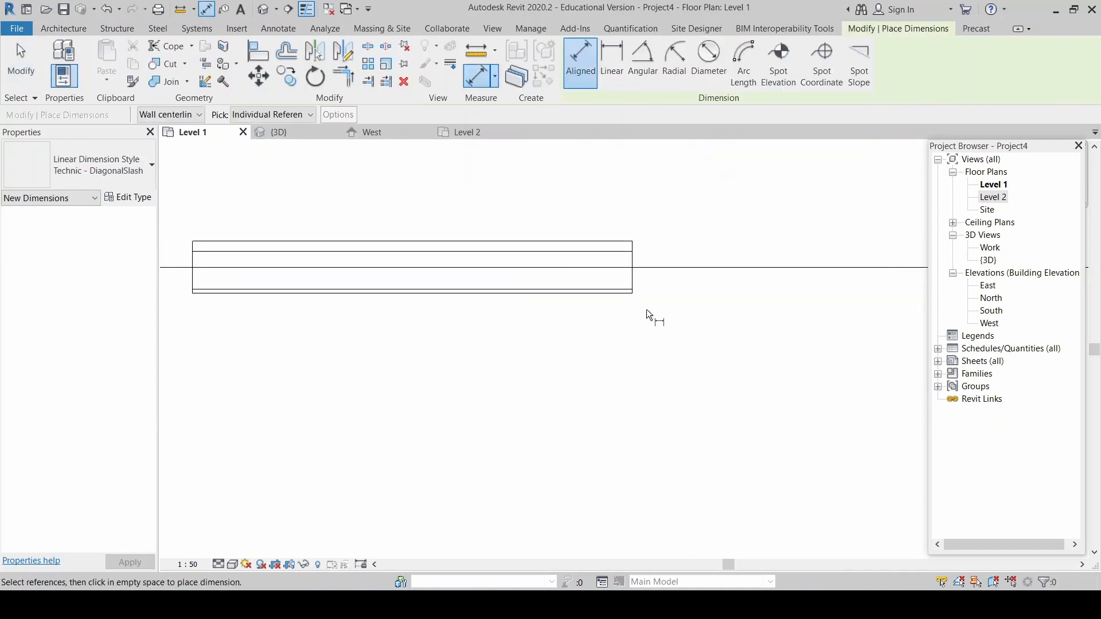
pyautogui.click(642, 269)
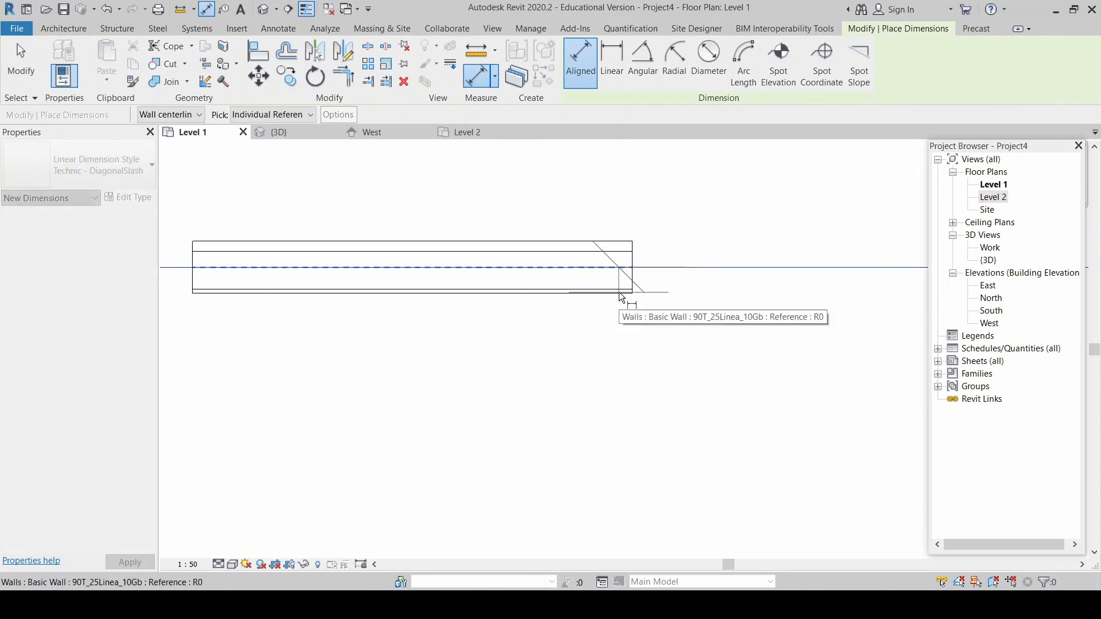
pyautogui.click(619, 291)
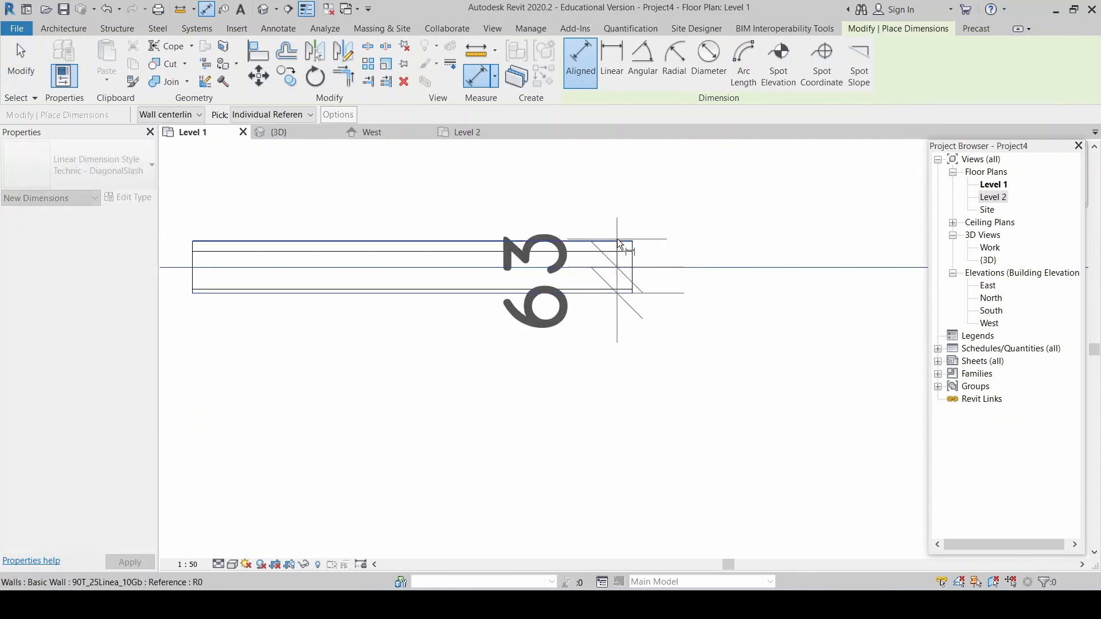
pyautogui.click(620, 242)
pyautogui.scroll(-2, 620, 243)
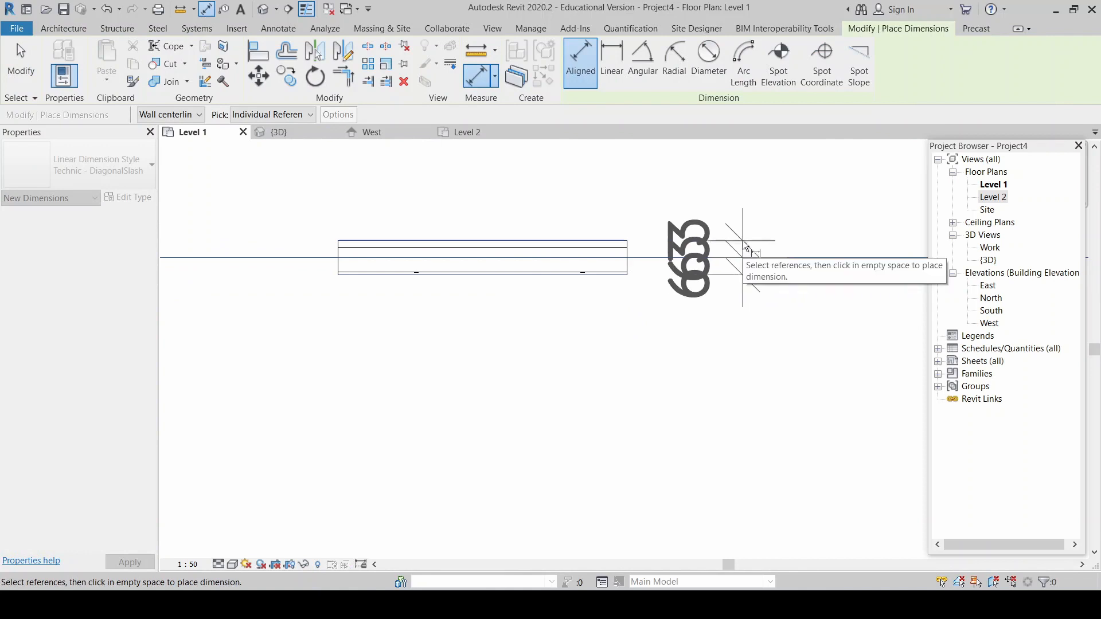
pyautogui.click(743, 244)
pyautogui.press('Escape')
pyautogui.press('Escape')
# Step: Move the two dimension texts apart, one above and one below the detail line, so they no longer overlap
pyautogui.click(720, 237)
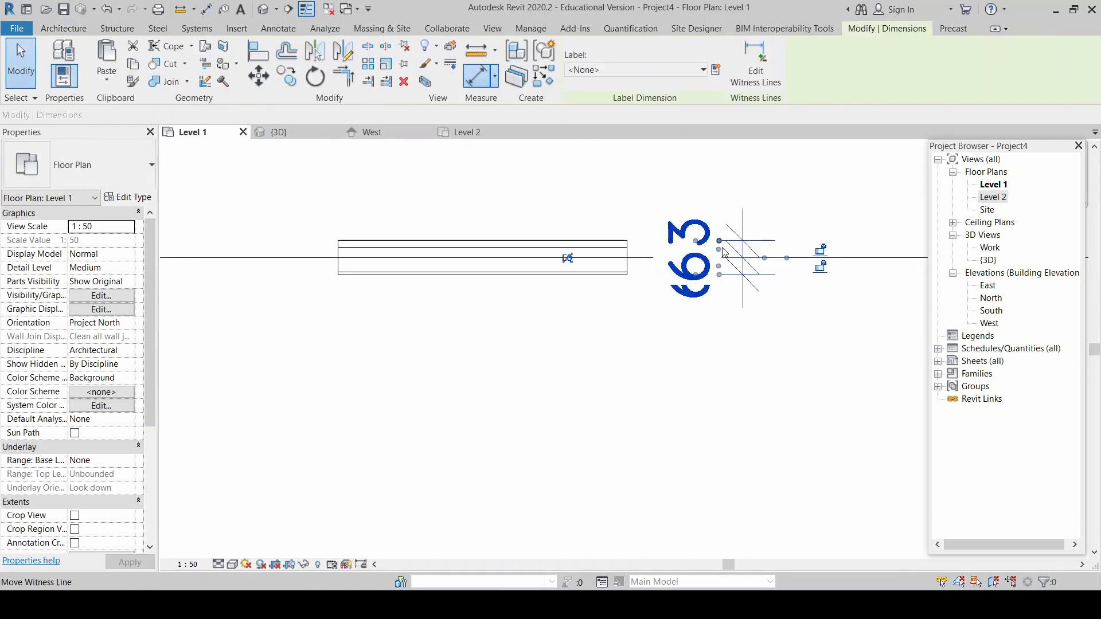
pyautogui.moveTo(719, 239); pyautogui.dragTo(703, 211)
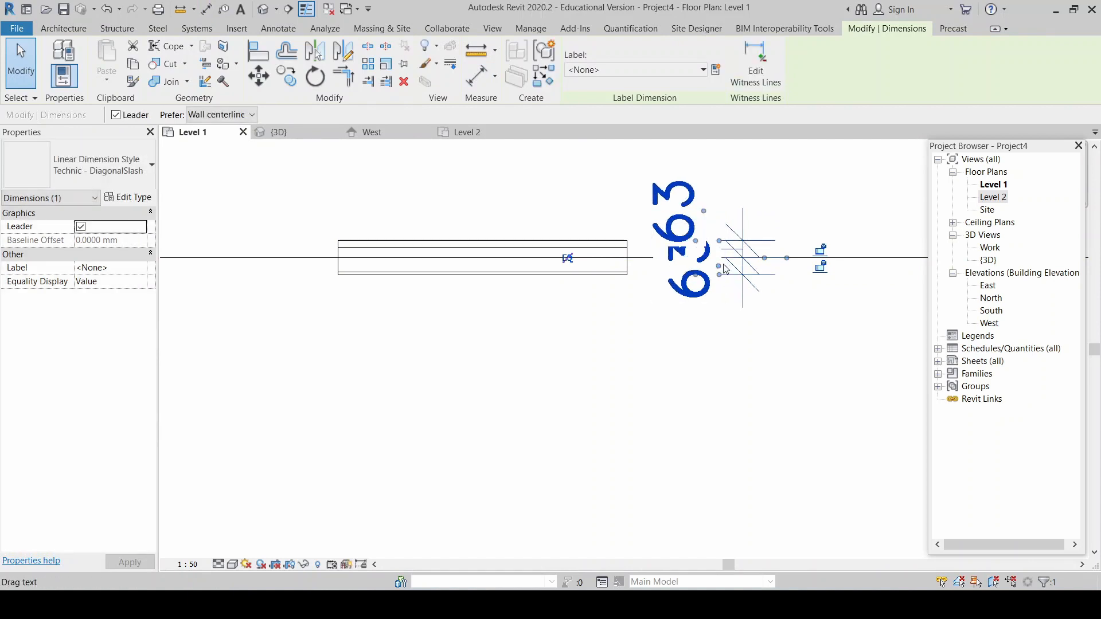
pyautogui.moveTo(726, 266); pyautogui.dragTo(709, 318)
pyautogui.click(769, 364)
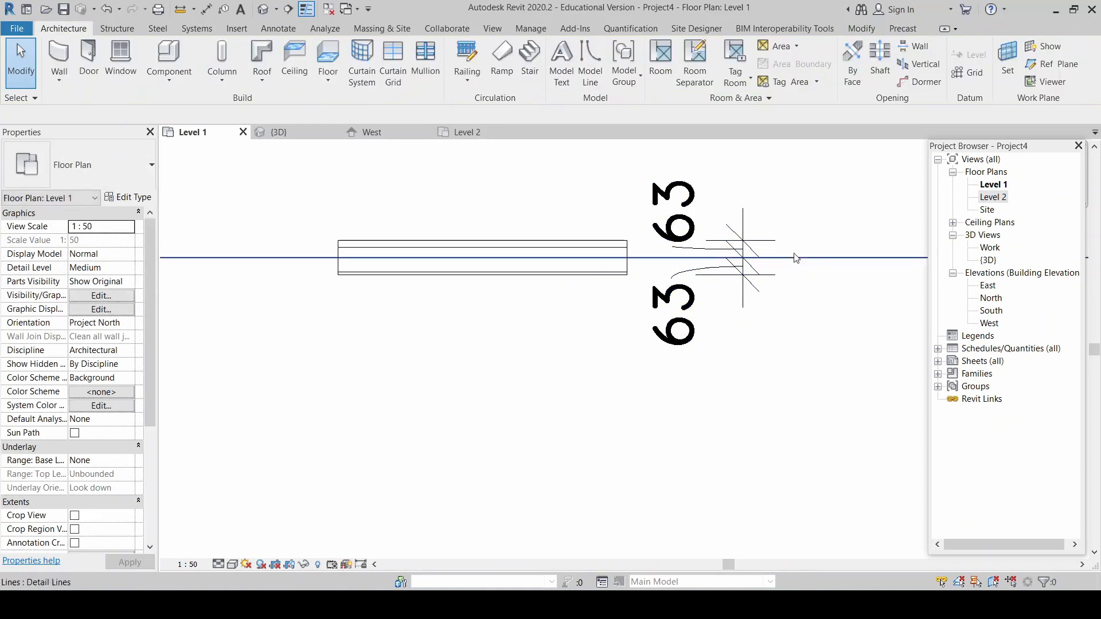
# Step: Place a second 90T_25Linea_10Gb wall about 800 mm long along the upper detail line, using Core Centerline as its location line
pyautogui.scroll(2, 795, 259)
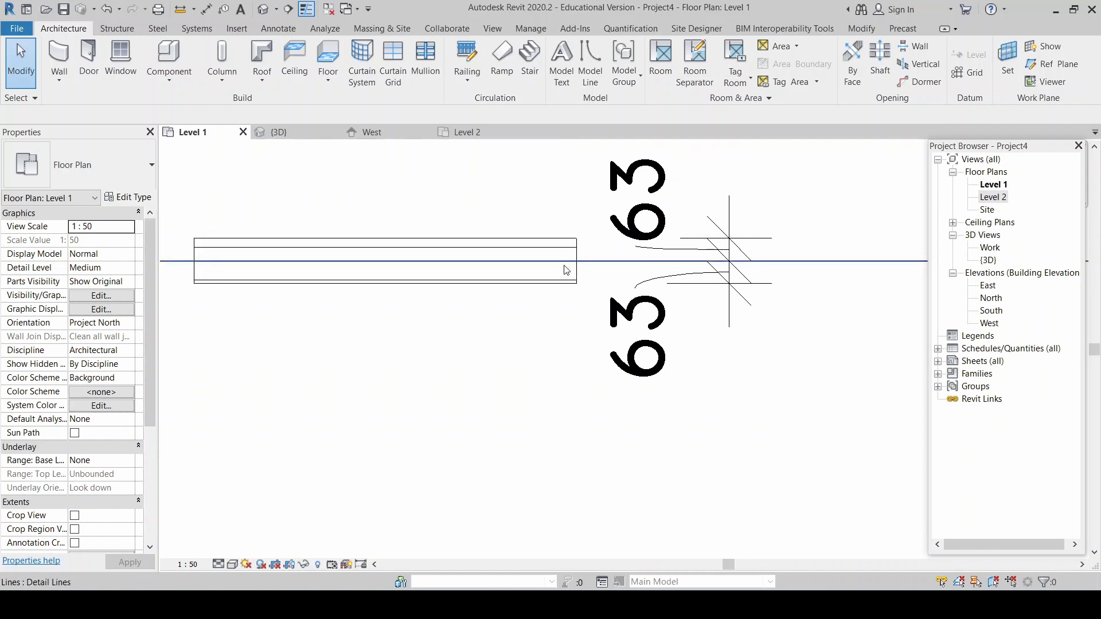
pyautogui.scroll(-3, 775, 206)
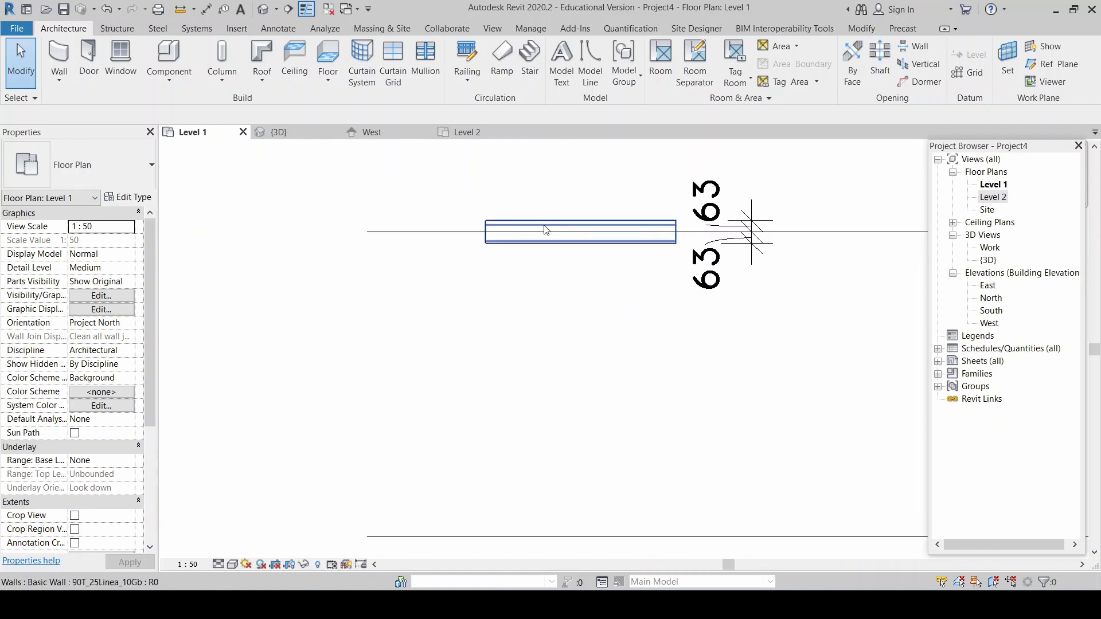
pyautogui.scroll(-2, 545, 231)
pyautogui.scroll(2, 659, 410)
pyautogui.scroll(-1, 706, 437)
pyautogui.press('w')
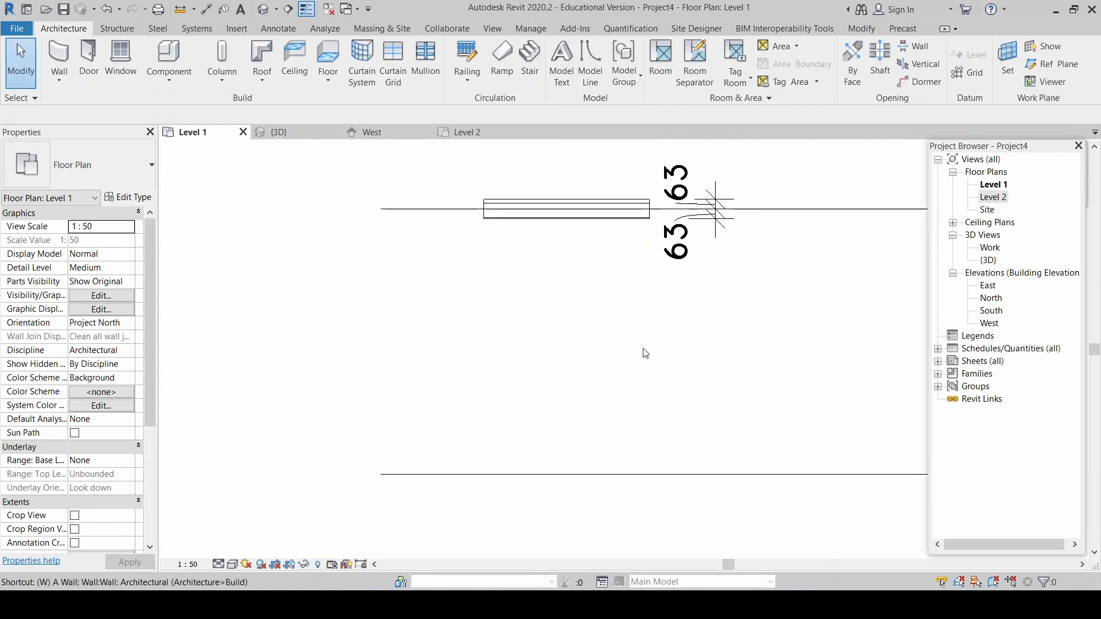
pyautogui.press('a')
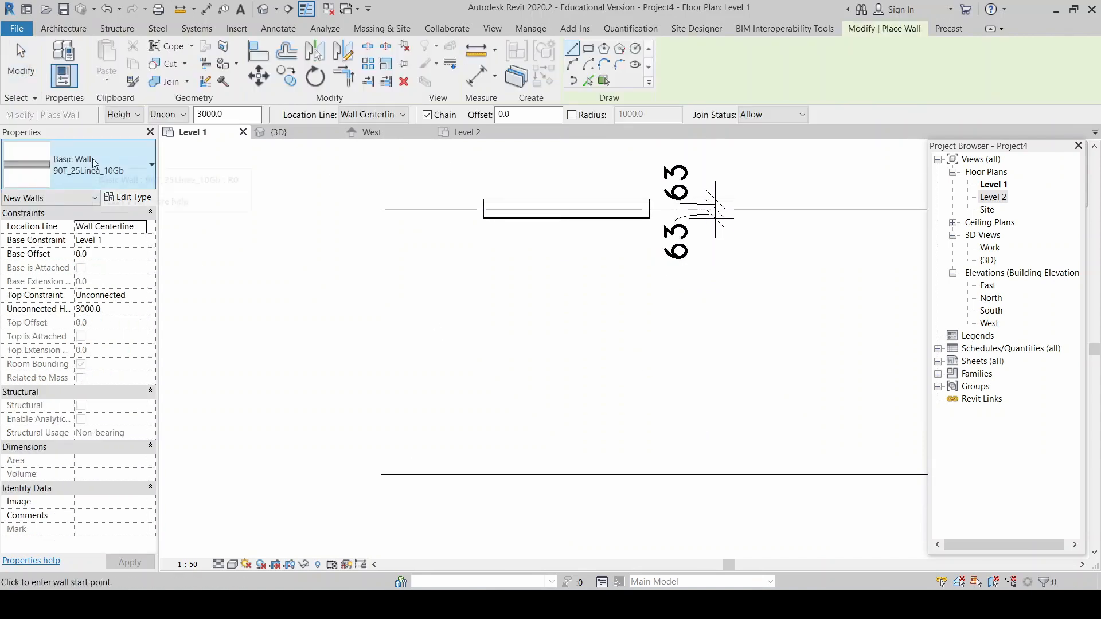
pyautogui.scroll(2, 718, 169)
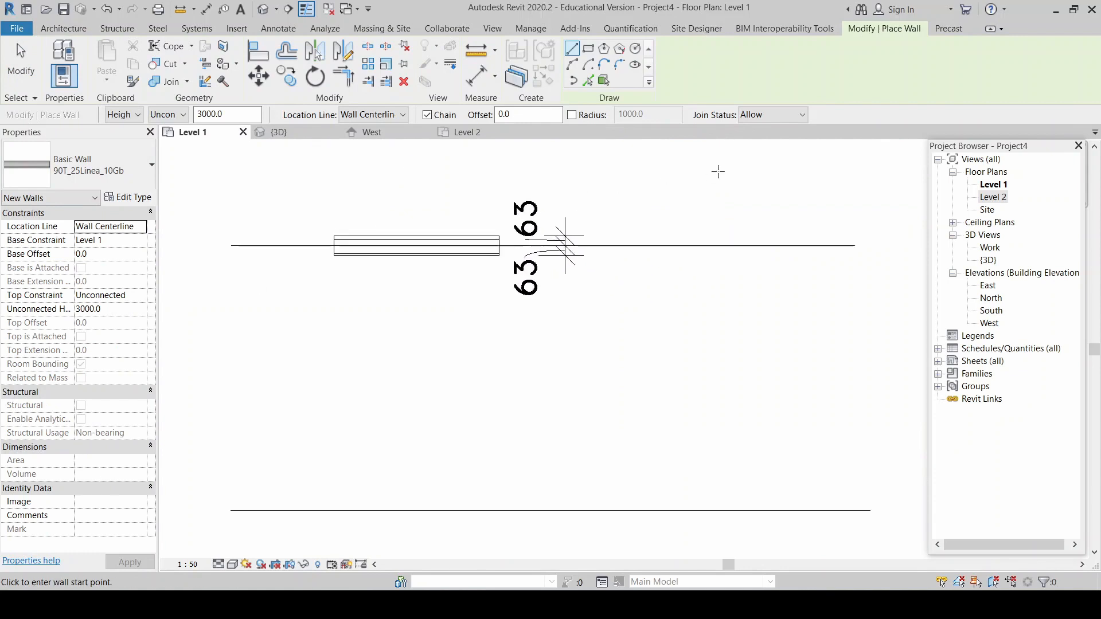
pyautogui.click(363, 115)
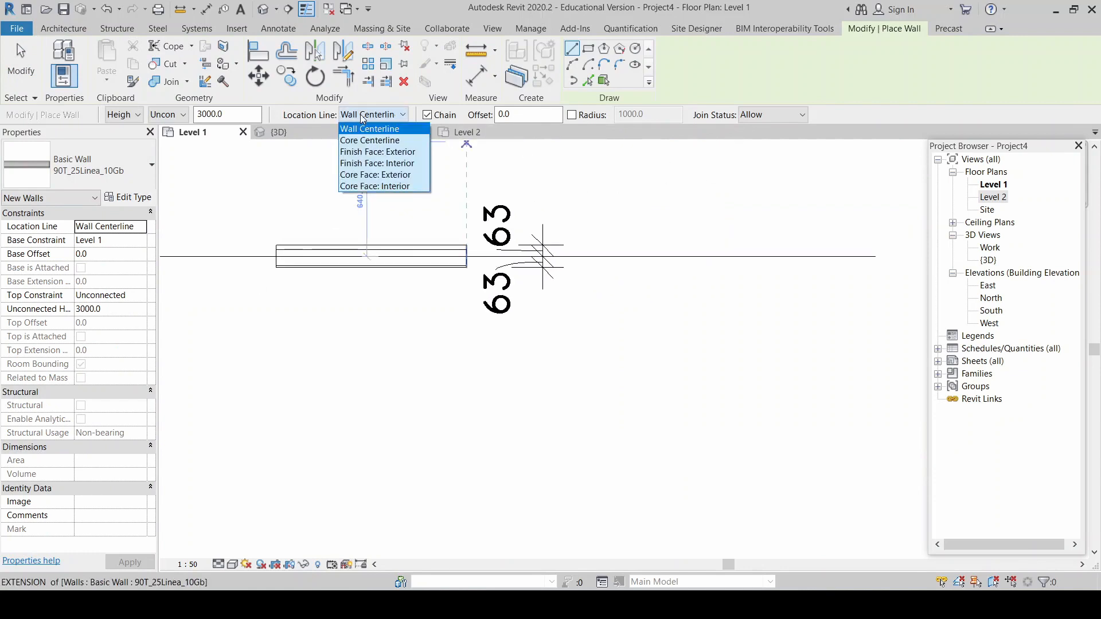
pyautogui.click(368, 141)
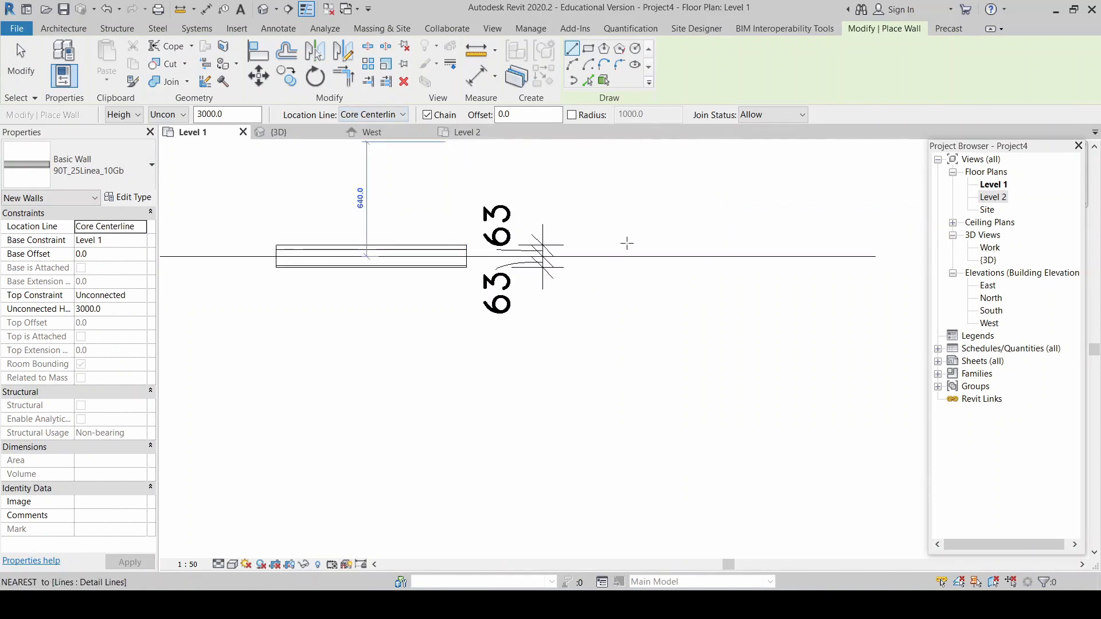
pyautogui.scroll(2, 622, 261)
pyautogui.click(591, 262)
pyautogui.click(809, 263)
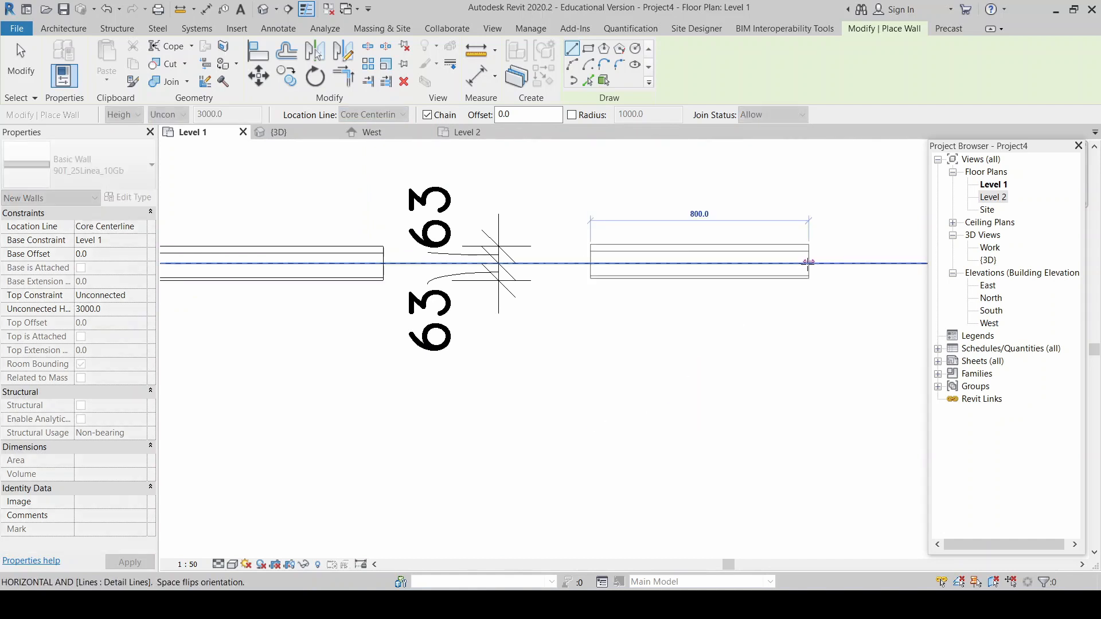
pyautogui.press('Escape')
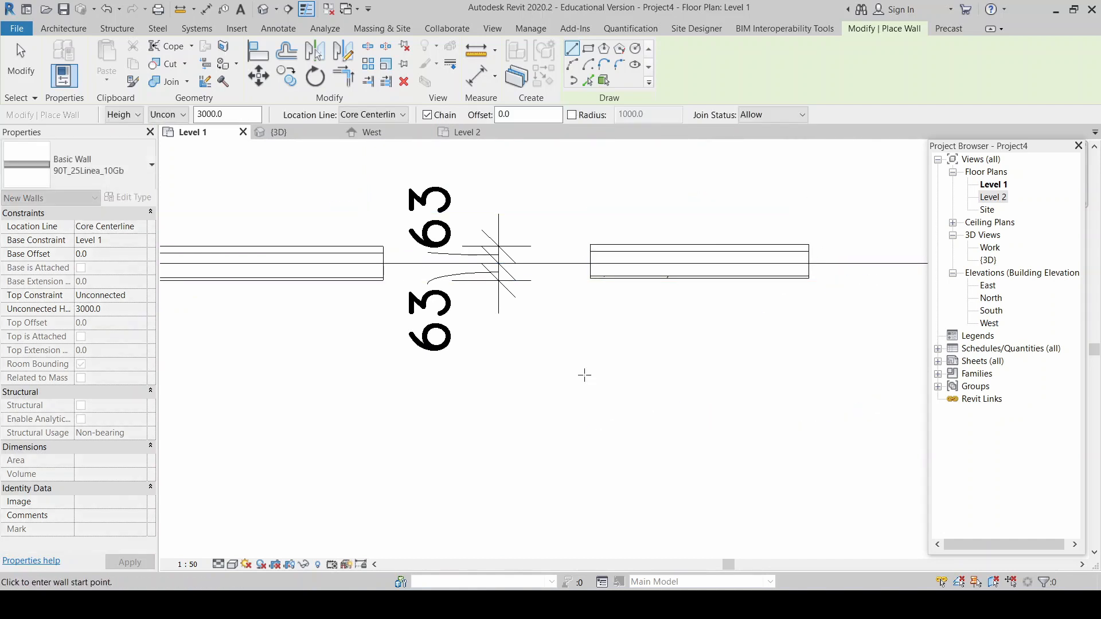
pyautogui.press('Escape')
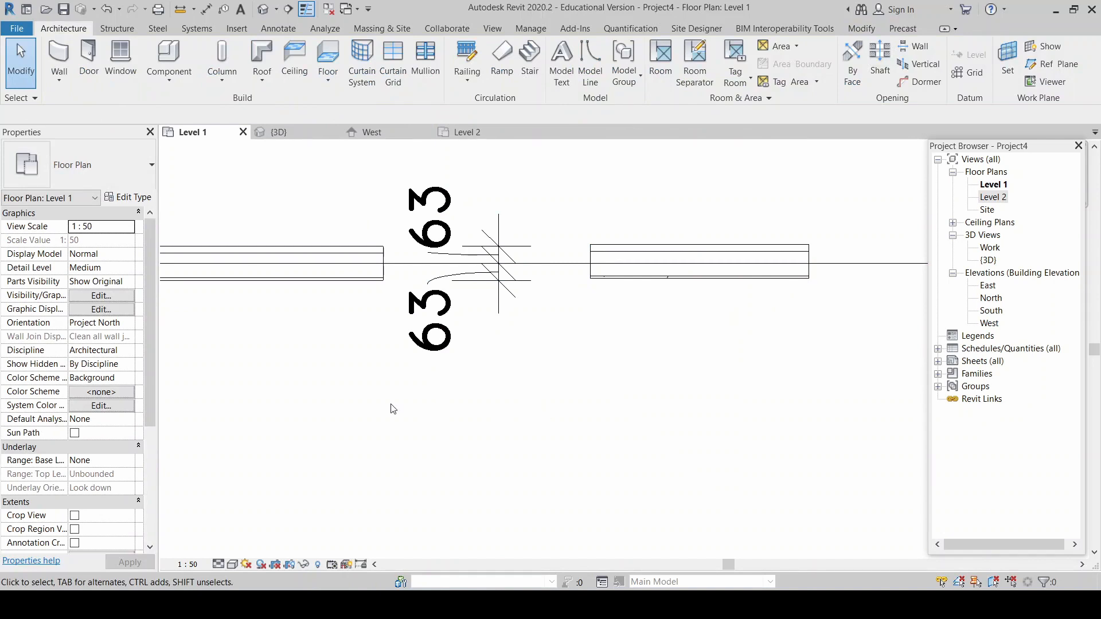
# Step: Add an aligned dimension from the detail line to the upper face of the second wall, placed to the wall's right
pyautogui.press('d')
pyautogui.press('i')
pyautogui.scroll(3, 861, 245)
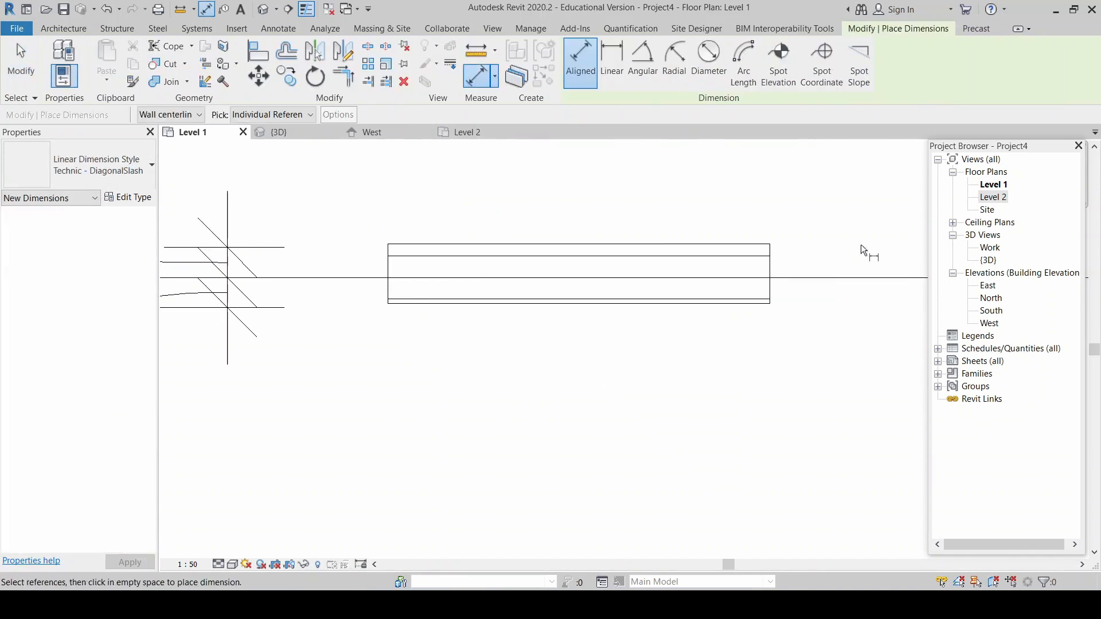
pyautogui.click(851, 274)
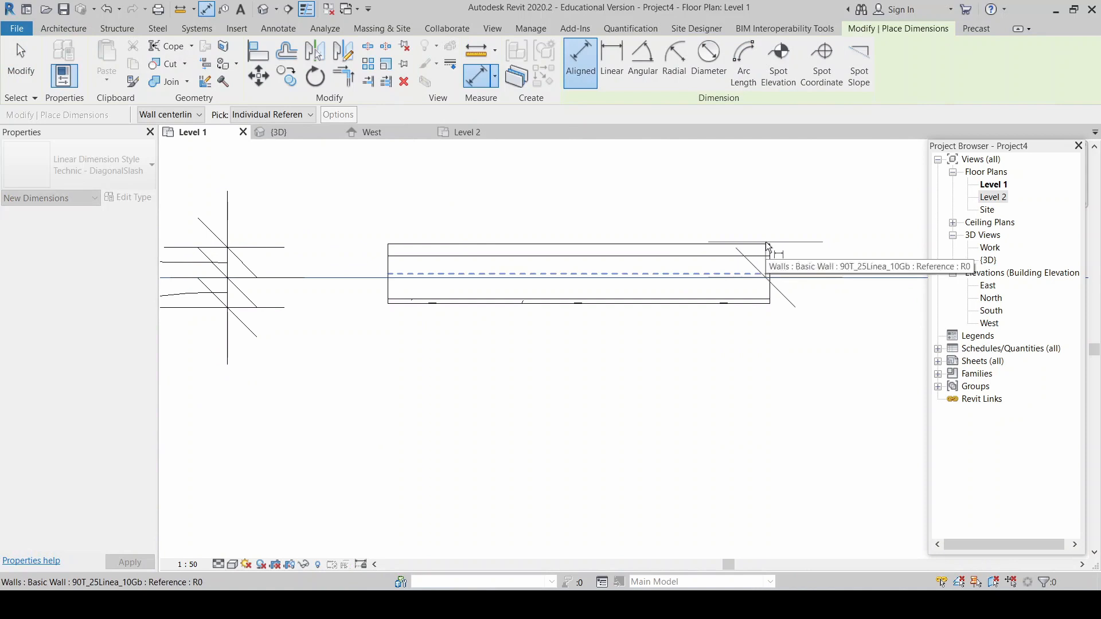
pyautogui.click(765, 242)
pyautogui.scroll(-3, 787, 231)
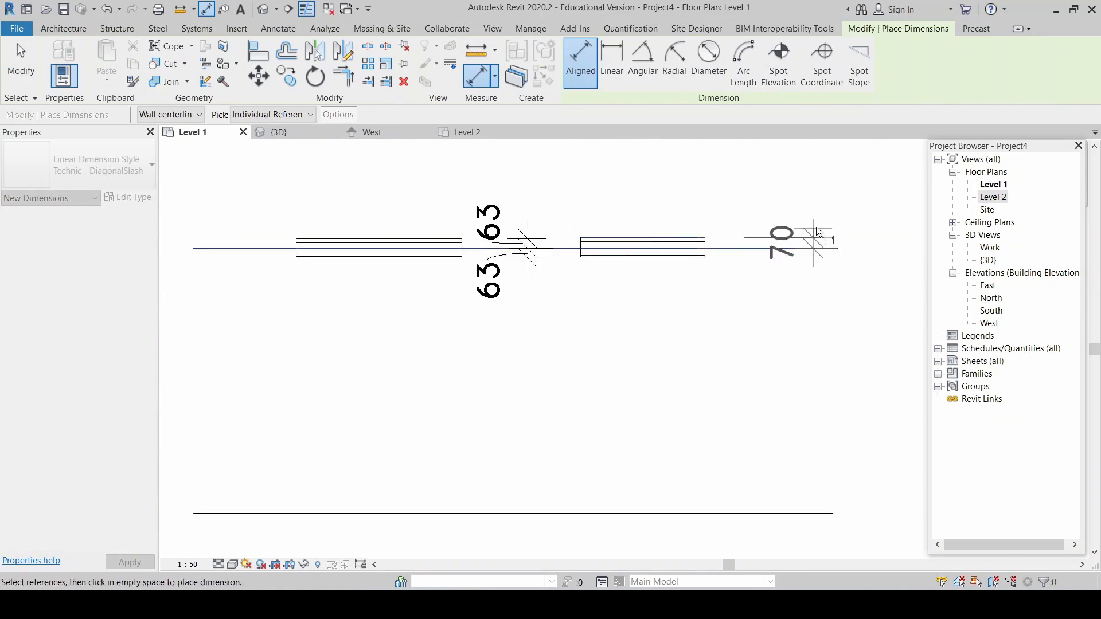
pyautogui.click(820, 229)
# Step: Add an aligned dimension from the detail line to the second wall's lower face, between the wall and the previous dimension
pyautogui.scroll(4, 697, 248)
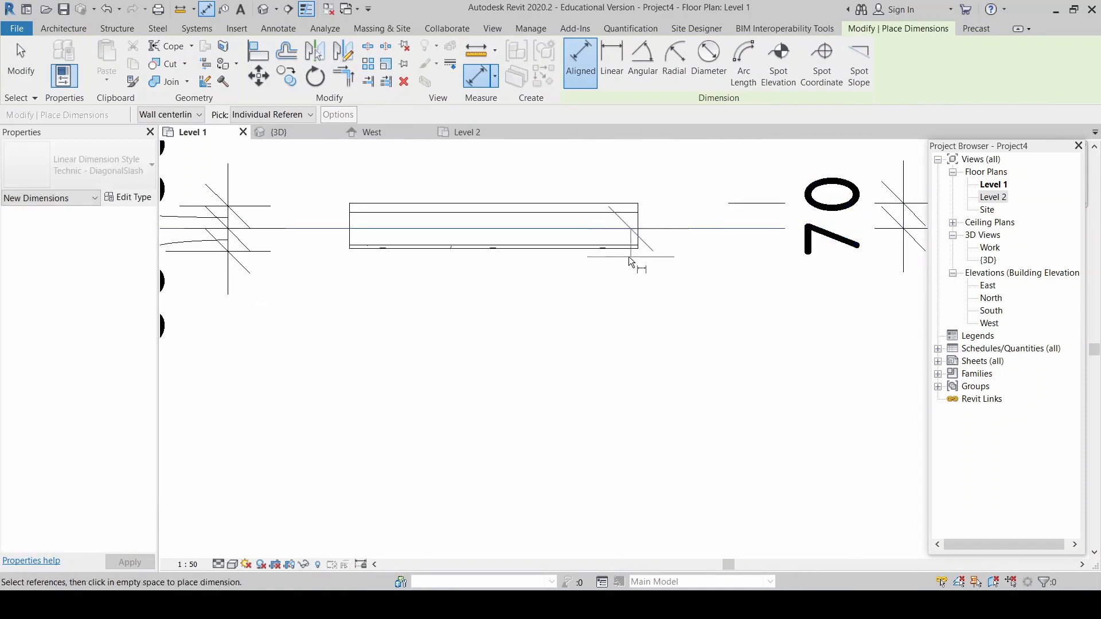
pyautogui.click(628, 250)
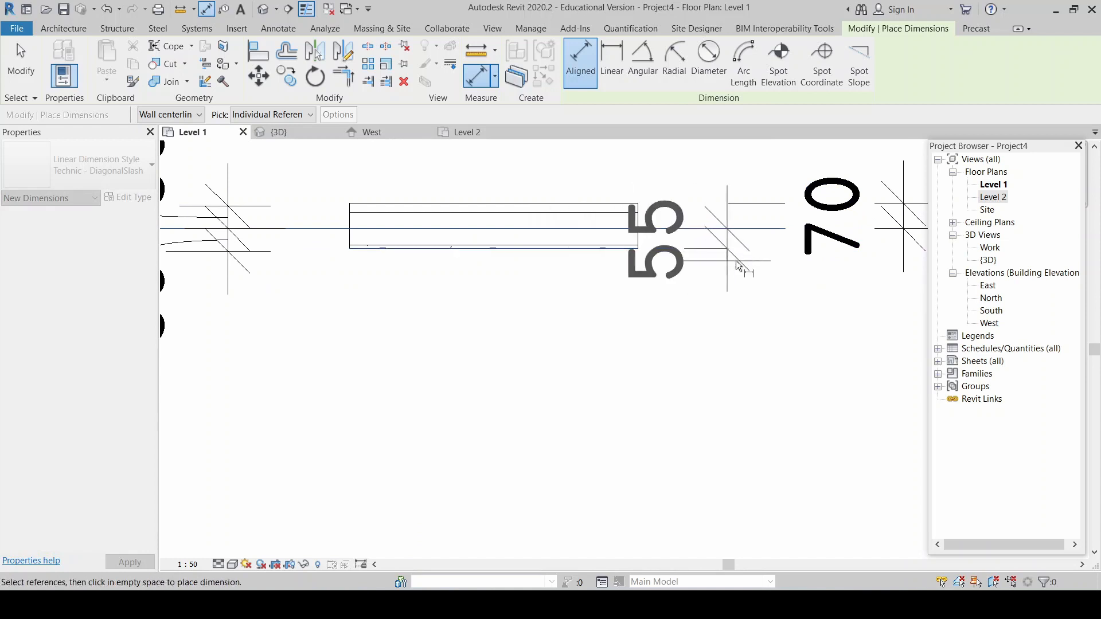
pyautogui.click(763, 266)
pyautogui.press('Escape')
pyautogui.press('Escape')
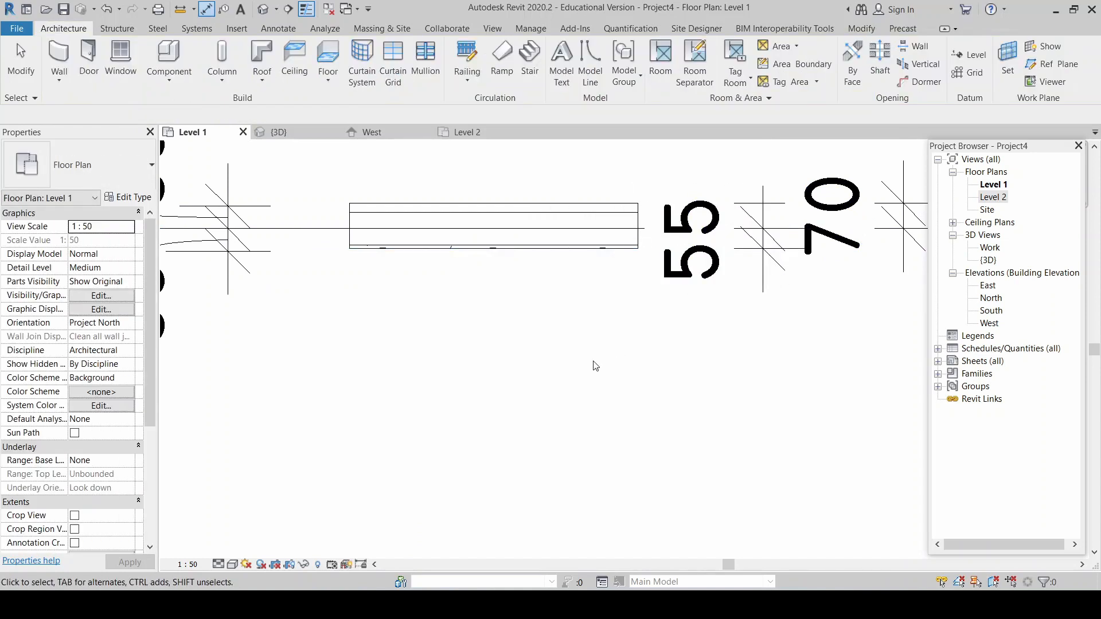
pyautogui.scroll(-2, 701, 370)
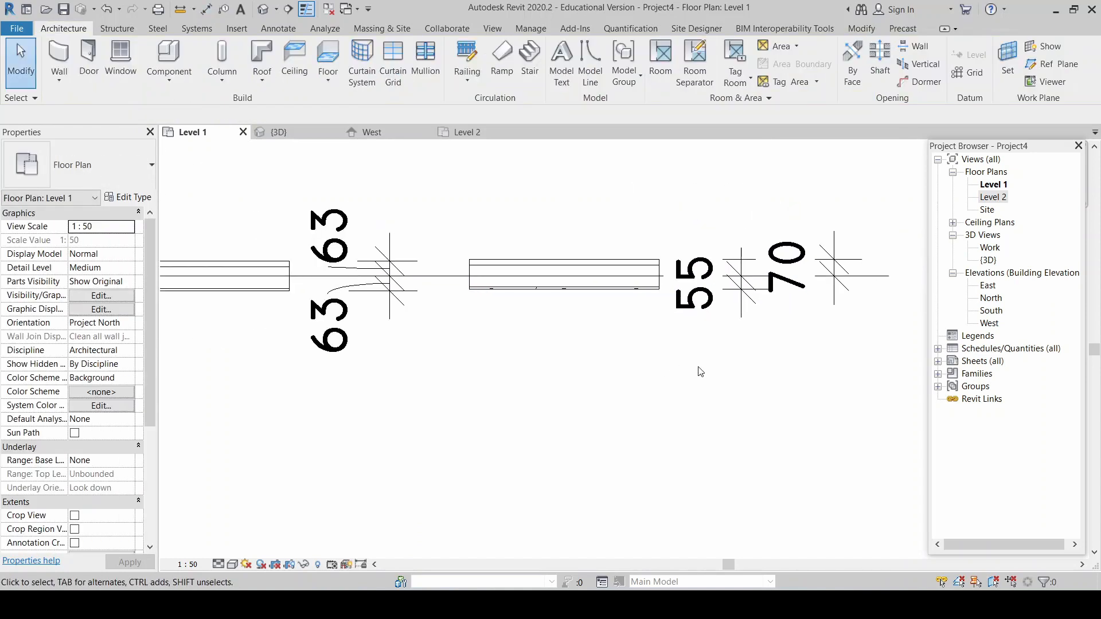
# Step: Place a separate 90T_25Linea_10Gb wall in the empty space below the second wall, using Core Centerline as its location line
pyautogui.scroll(4, 615, 273)
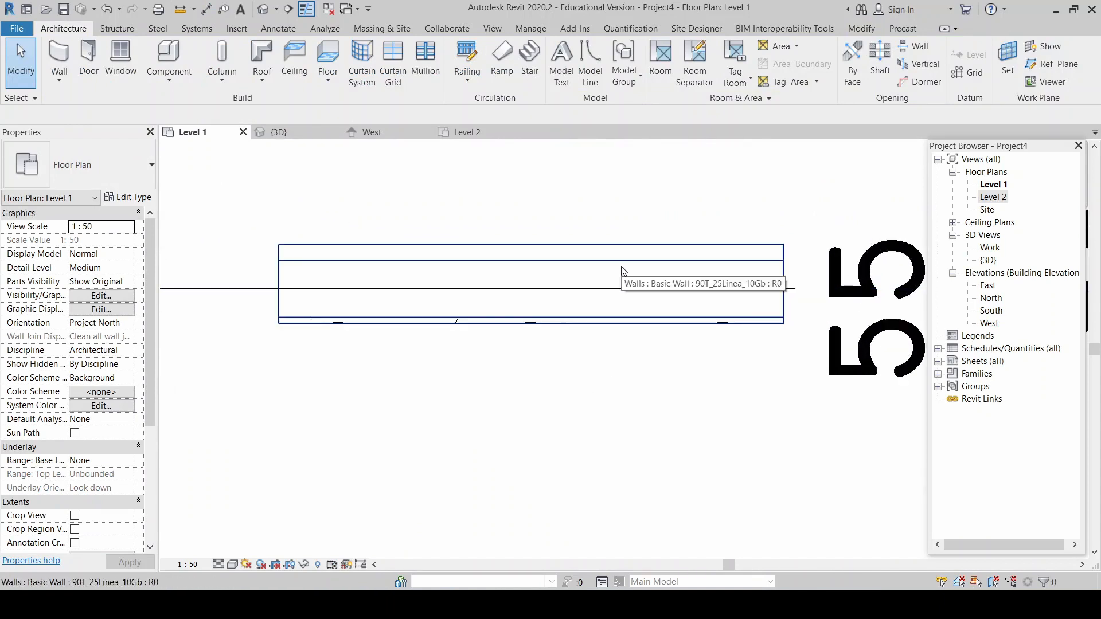
pyautogui.scroll(-2, 624, 271)
pyautogui.press('w')
pyautogui.press('a')
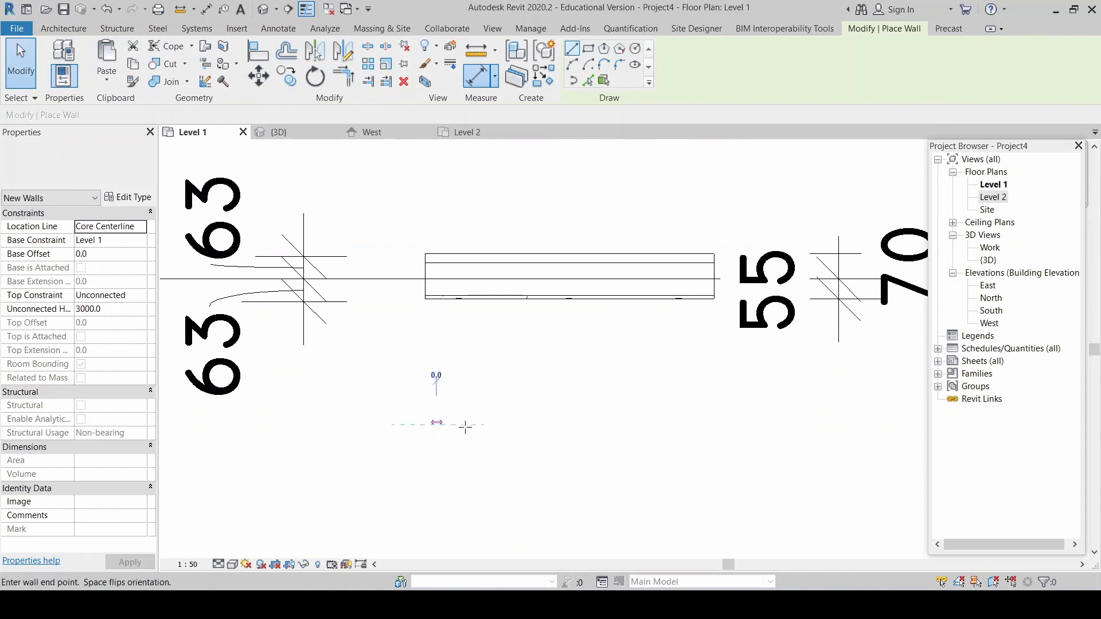
pyautogui.click(435, 423)
pyautogui.click(638, 423)
pyautogui.press('Escape')
pyautogui.press('Escape')
pyautogui.scroll(2, 590, 463)
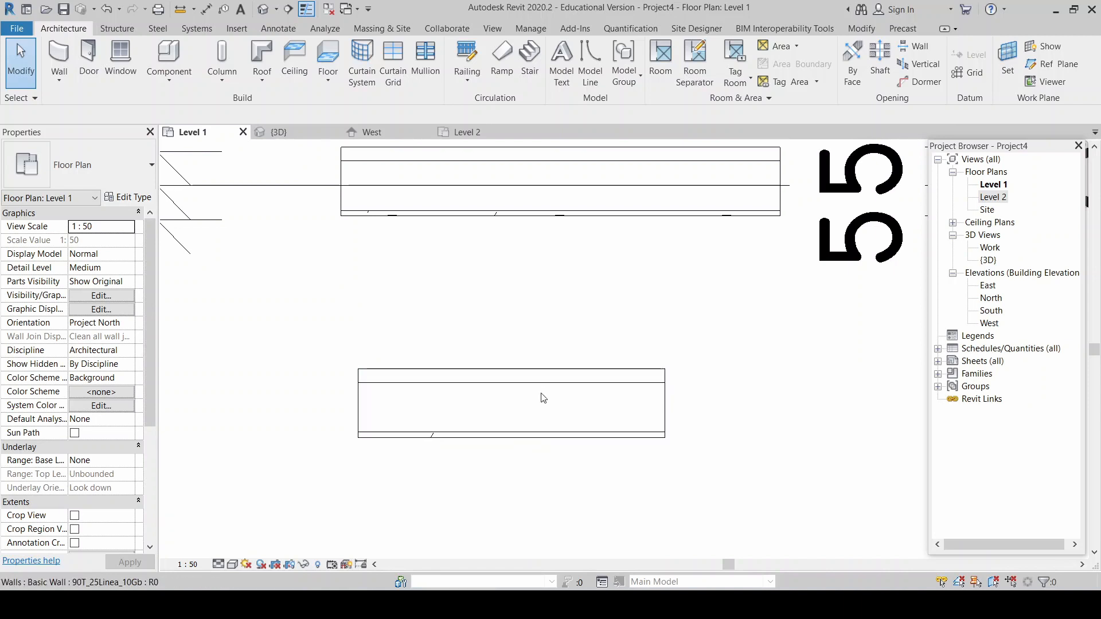
pyautogui.scroll(-1, 545, 425)
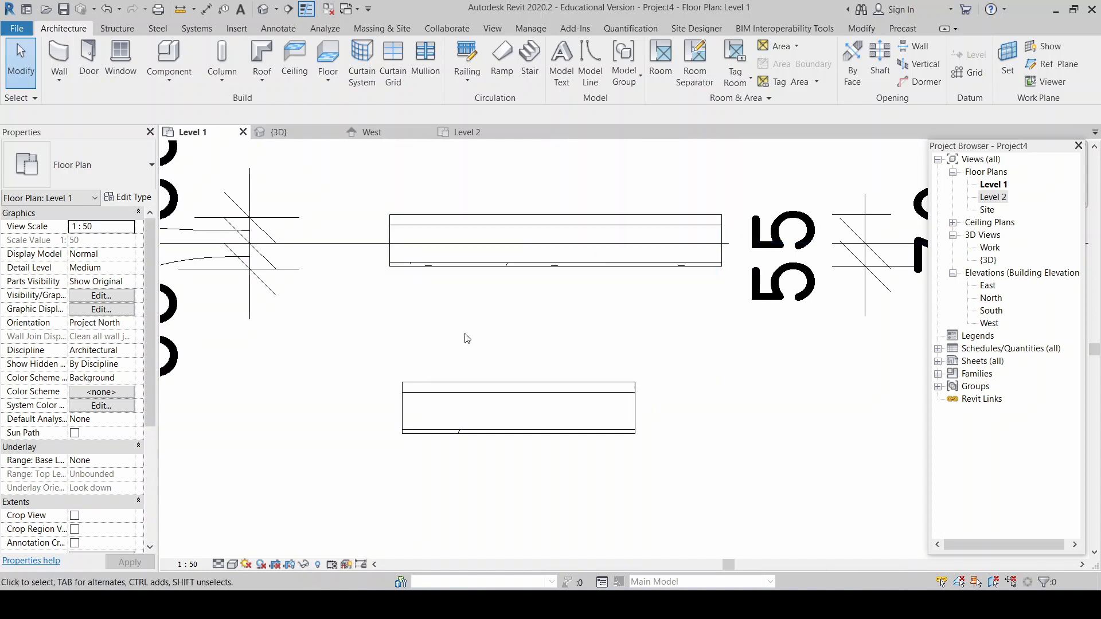
# Step: Delete the 55 and 70 dimensions beside the second wall
pyautogui.scroll(-3, 465, 333)
pyautogui.scroll(2, 701, 288)
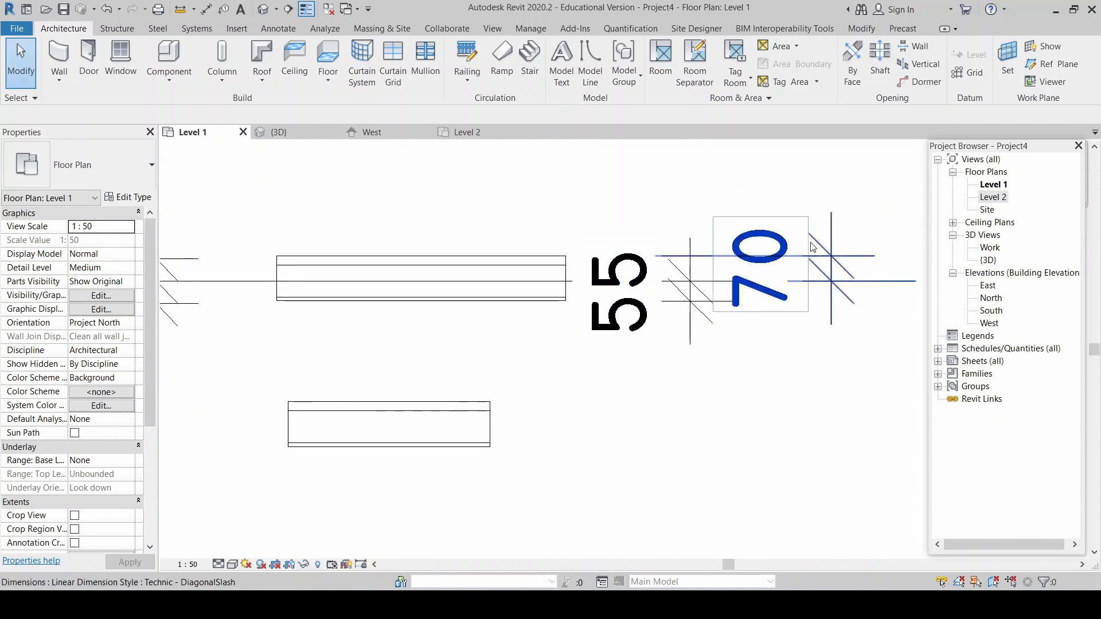
pyautogui.click(645, 327)
pyautogui.press('Delete')
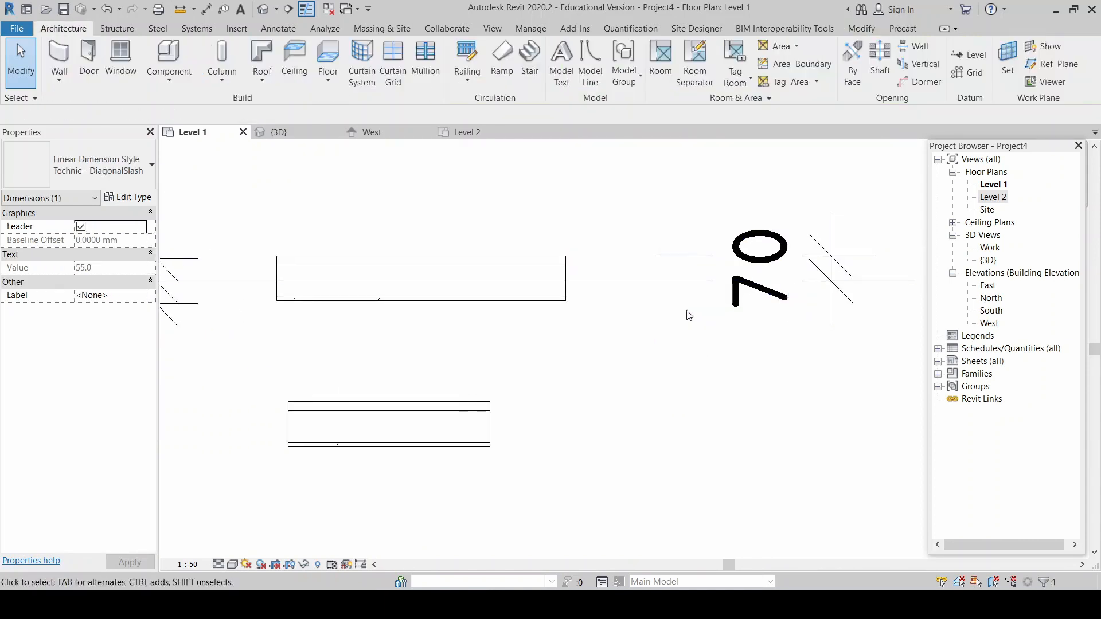
pyautogui.click(753, 241)
pyautogui.press('Delete')
# Step: Add an aligned dimension from the detail line to the second wall's upper core face, placed to the wall's right
pyautogui.press('d')
pyautogui.press('i')
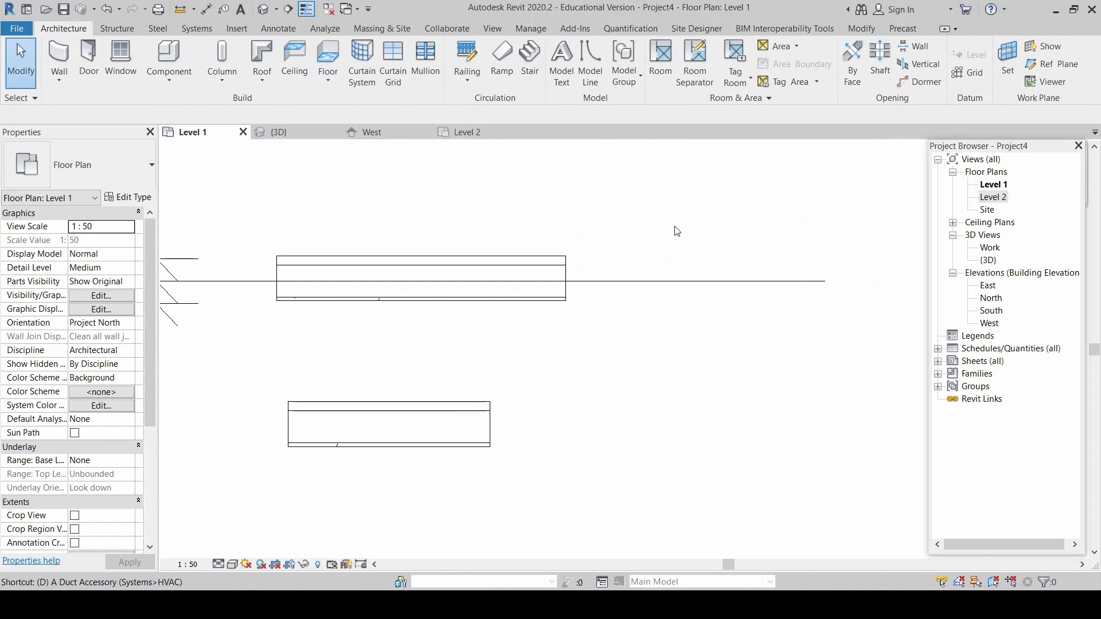
pyautogui.scroll(2, 542, 286)
pyautogui.click(562, 261)
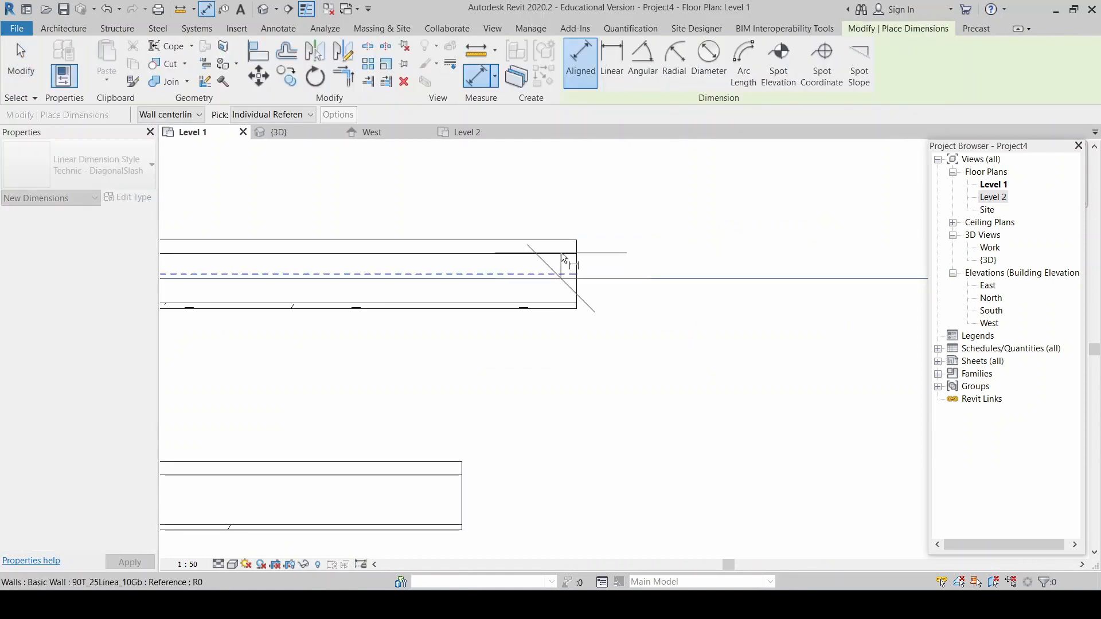
pyautogui.scroll(-3, 793, 267)
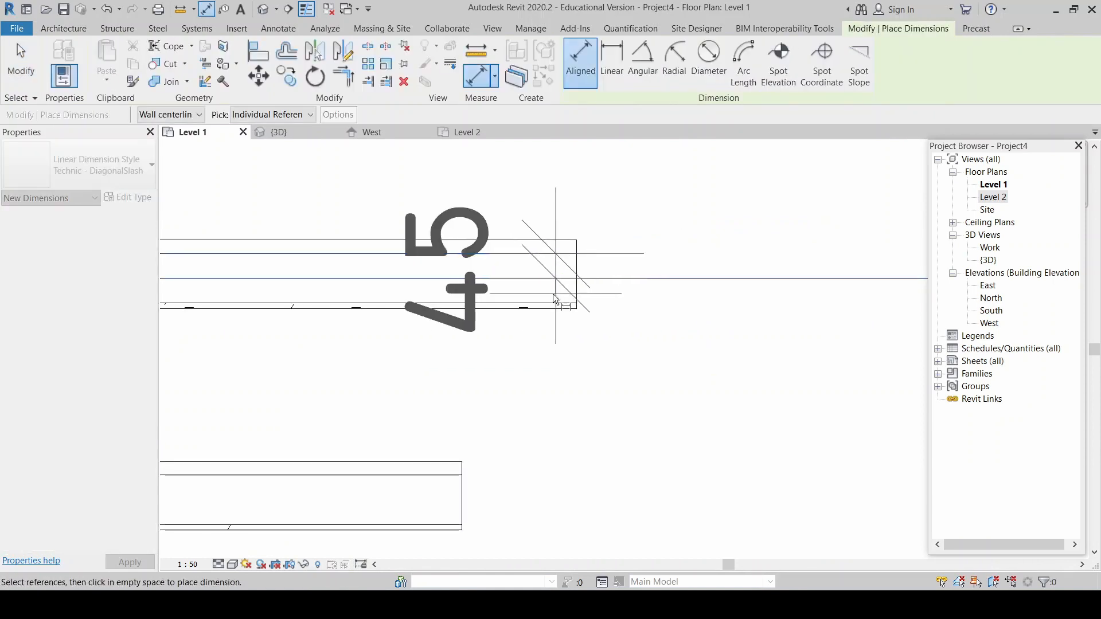
pyautogui.click(794, 268)
# Step: Add an aligned dimension from the detail line to the second wall's lower core face, placed to the right of the previous dimension
pyautogui.scroll(3, 571, 292)
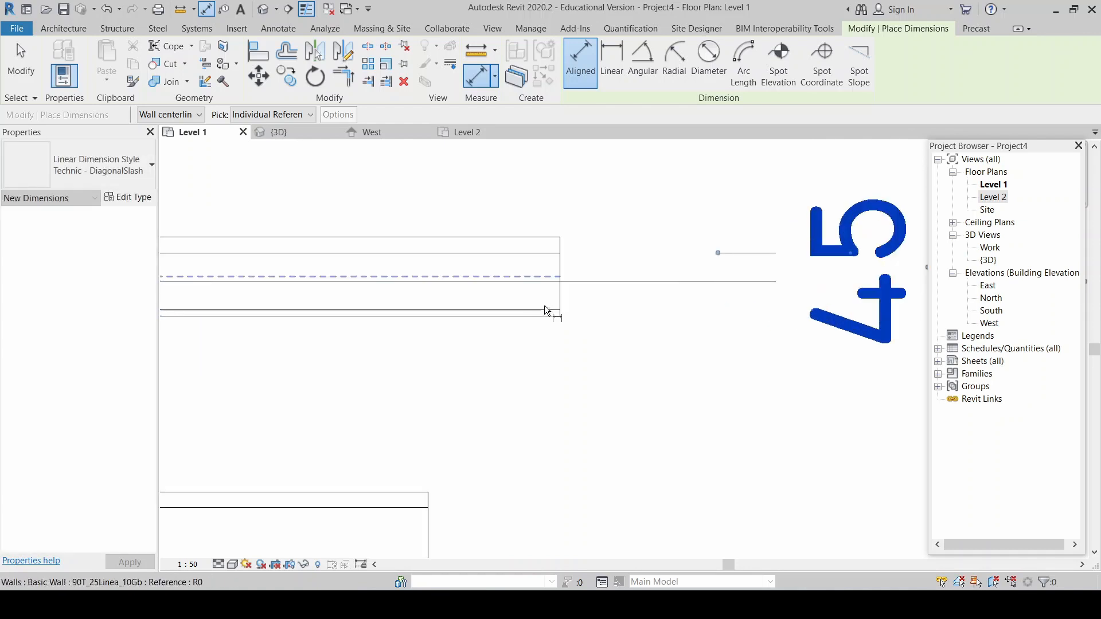
pyautogui.click(538, 311)
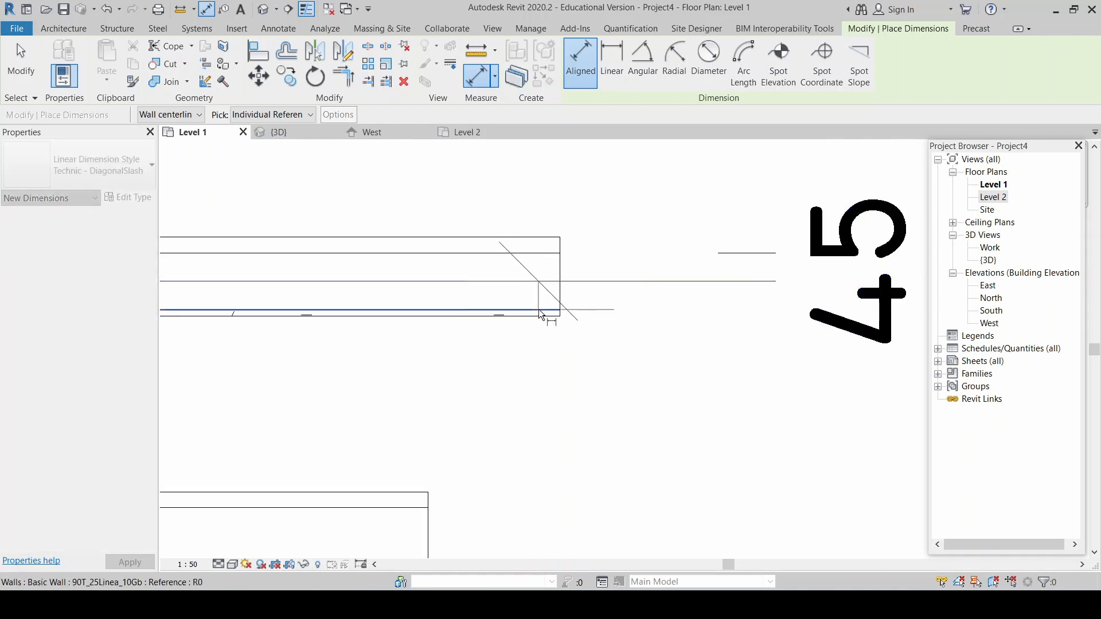
pyautogui.scroll(-4, 631, 333)
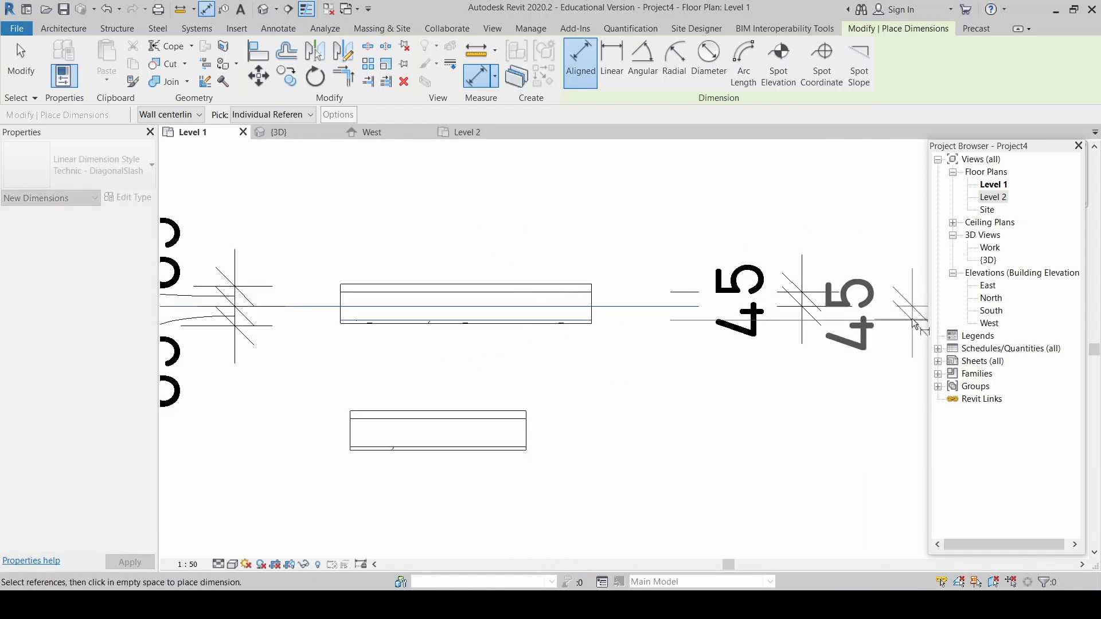
pyautogui.click(913, 314)
pyautogui.scroll(-2, 557, 361)
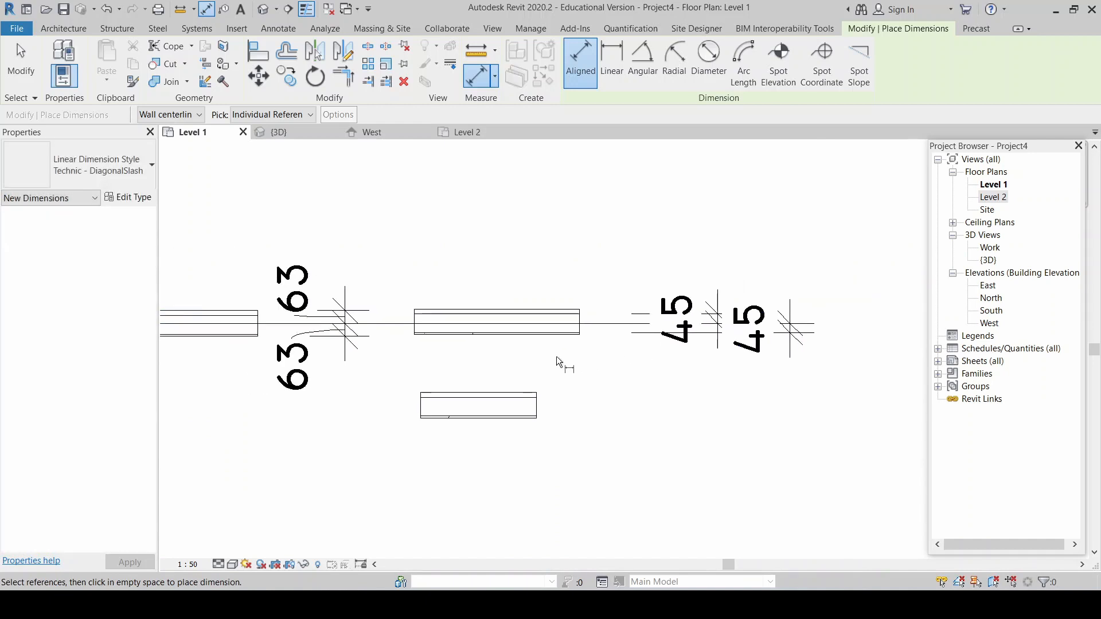
pyautogui.press('Escape')
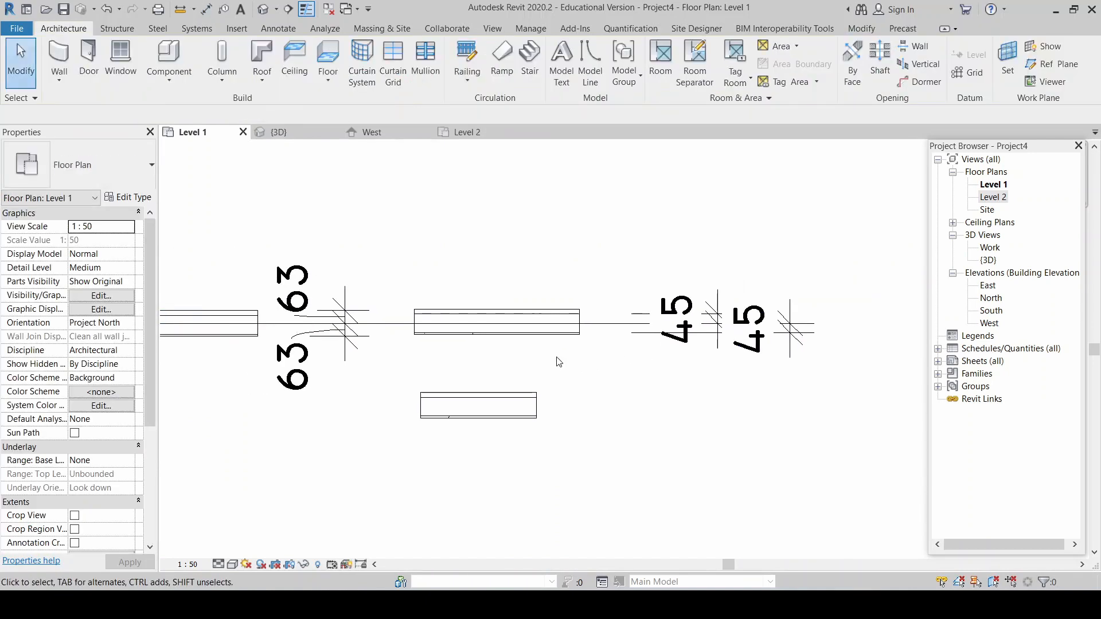
# Step: Delete the separate wall below the second wall
pyautogui.click(524, 397)
pyautogui.press('Delete')
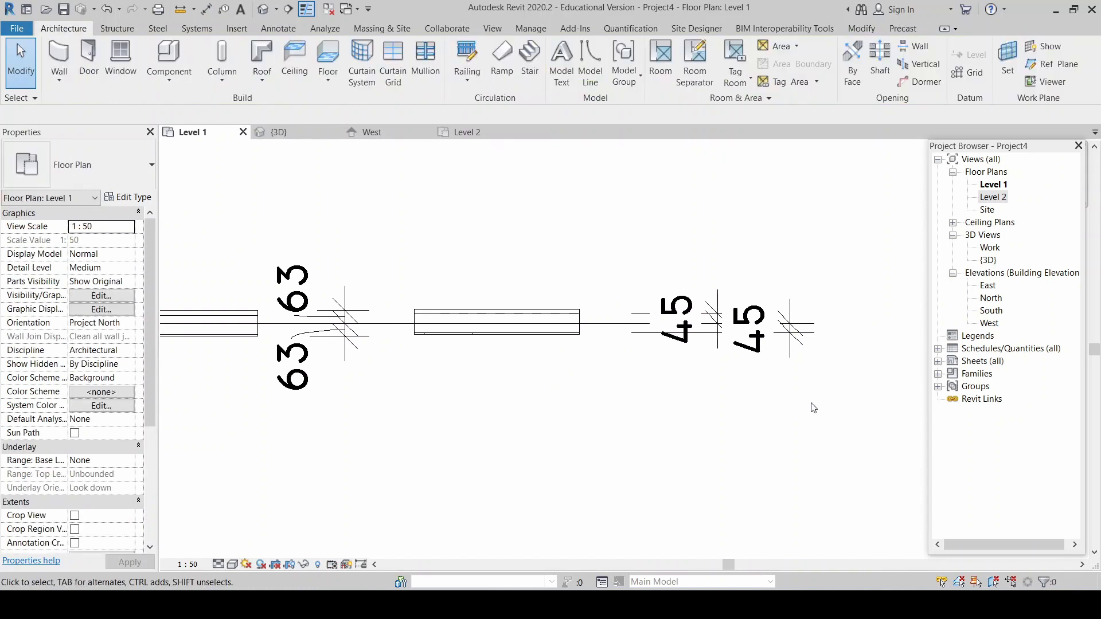
pyautogui.scroll(-2, 826, 408)
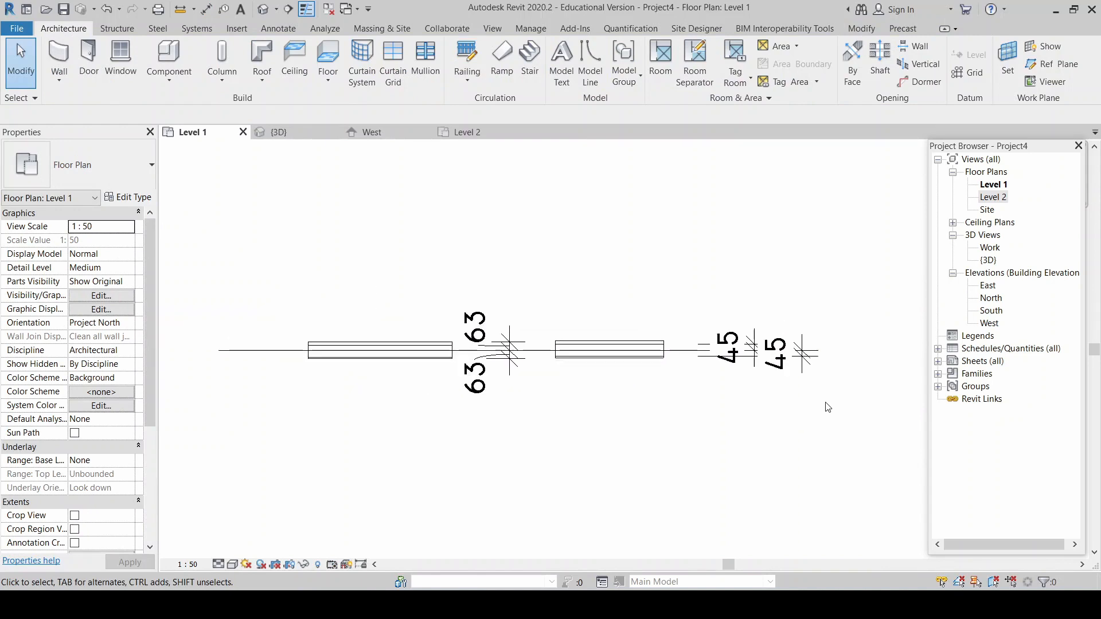
# Step: Examine the location line options for a new wall and where the core faces lie within the second wall
pyautogui.click(605, 341)
pyautogui.click(430, 228)
pyautogui.press('w')
pyautogui.press('a')
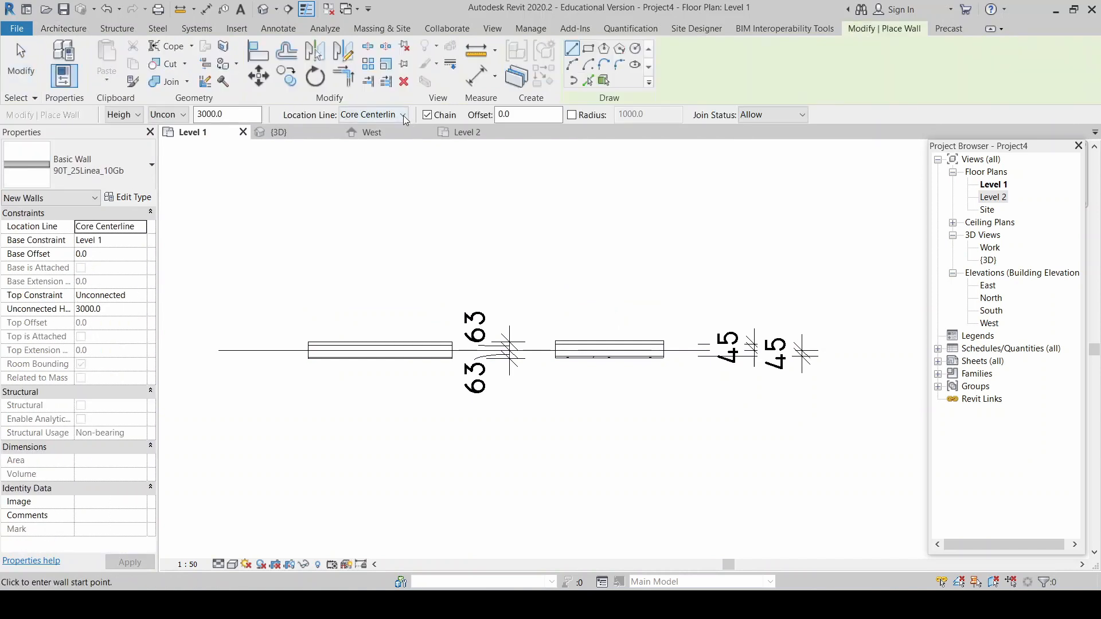
pyautogui.click(403, 114)
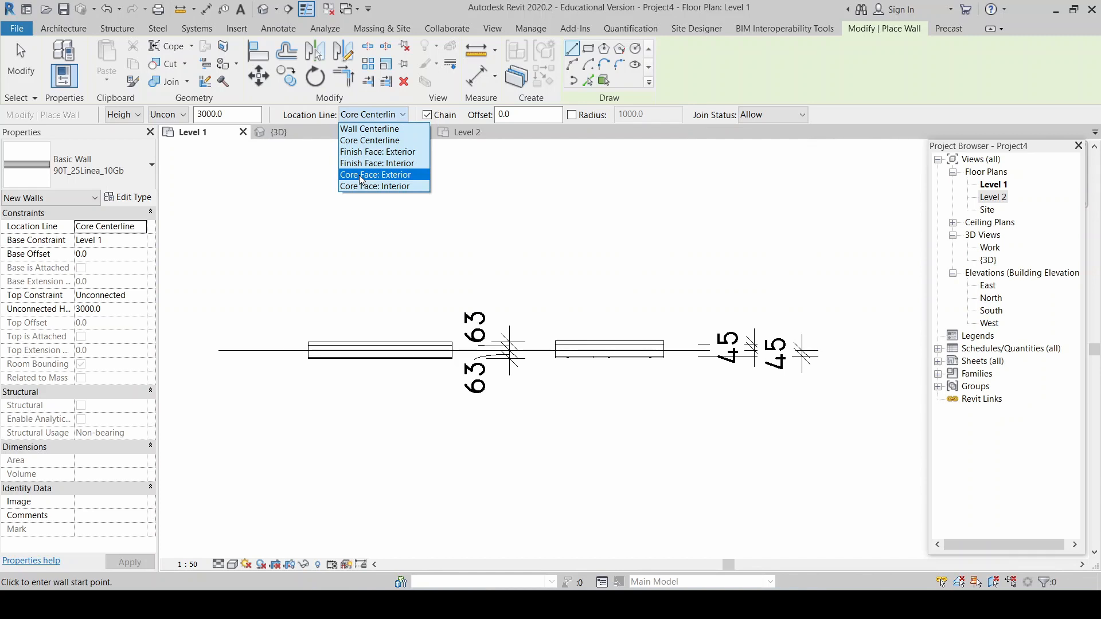
pyautogui.press('Escape')
pyautogui.press('Escape')
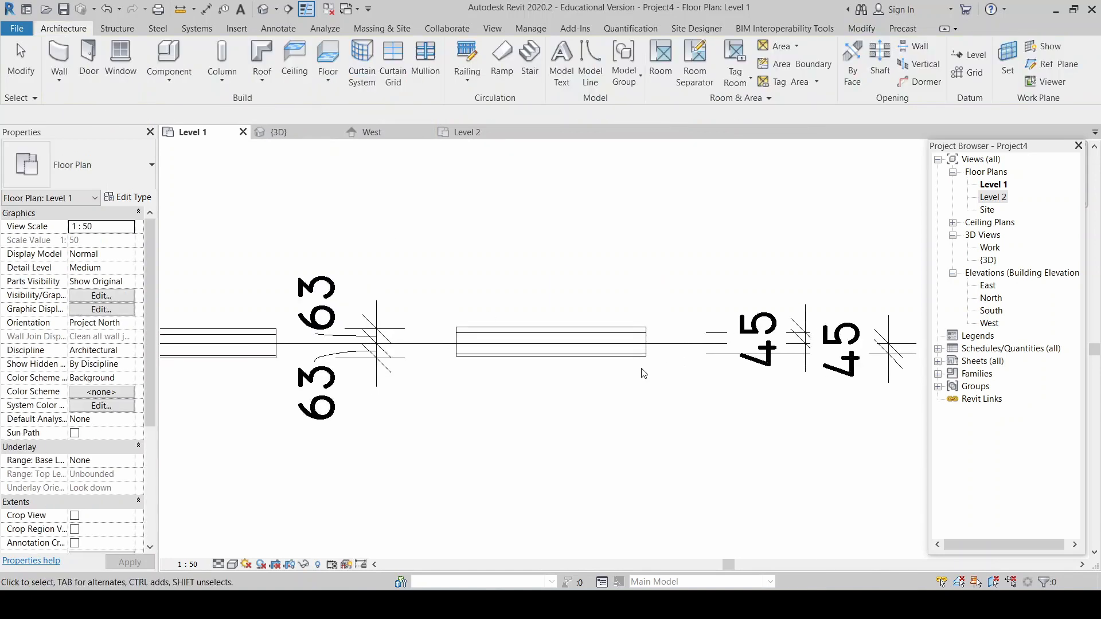
pyautogui.scroll(4, 615, 320)
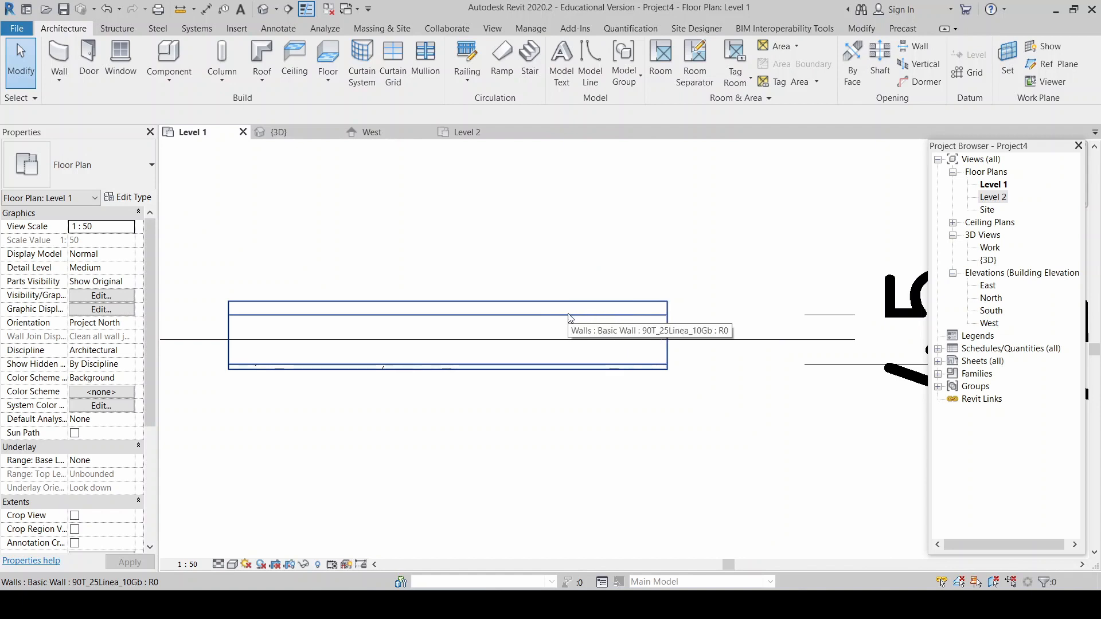
# Step: Place a 90T_25Linea_10Gb wall about 620 mm long on the lower detail line, using Core Face: Exterior as its location line
pyautogui.scroll(-5, 685, 221)
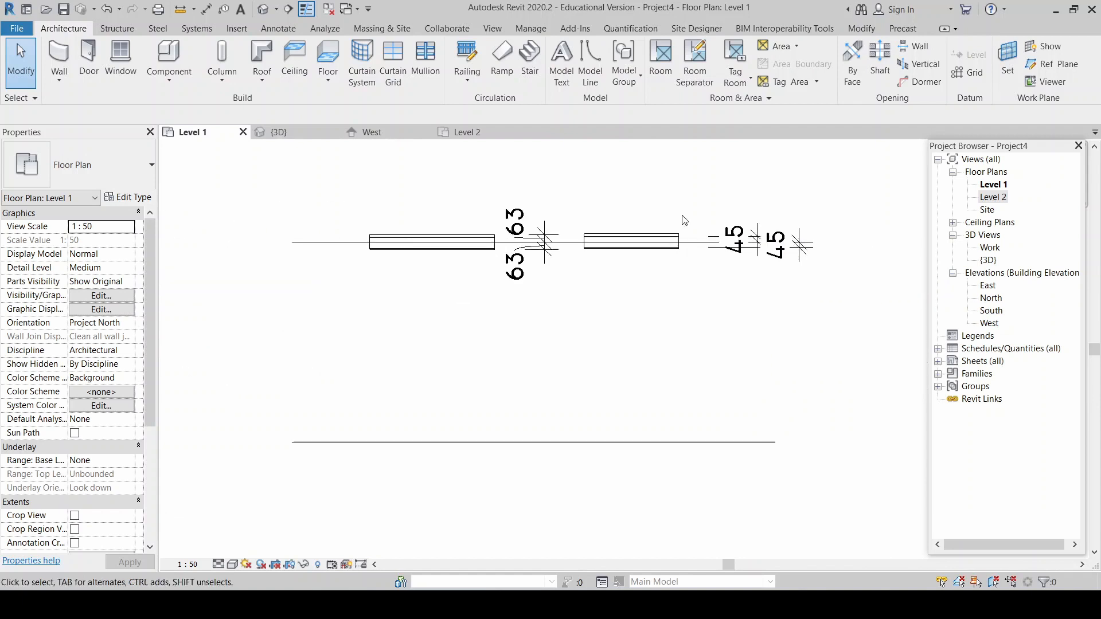
pyautogui.press('w')
pyautogui.press('a')
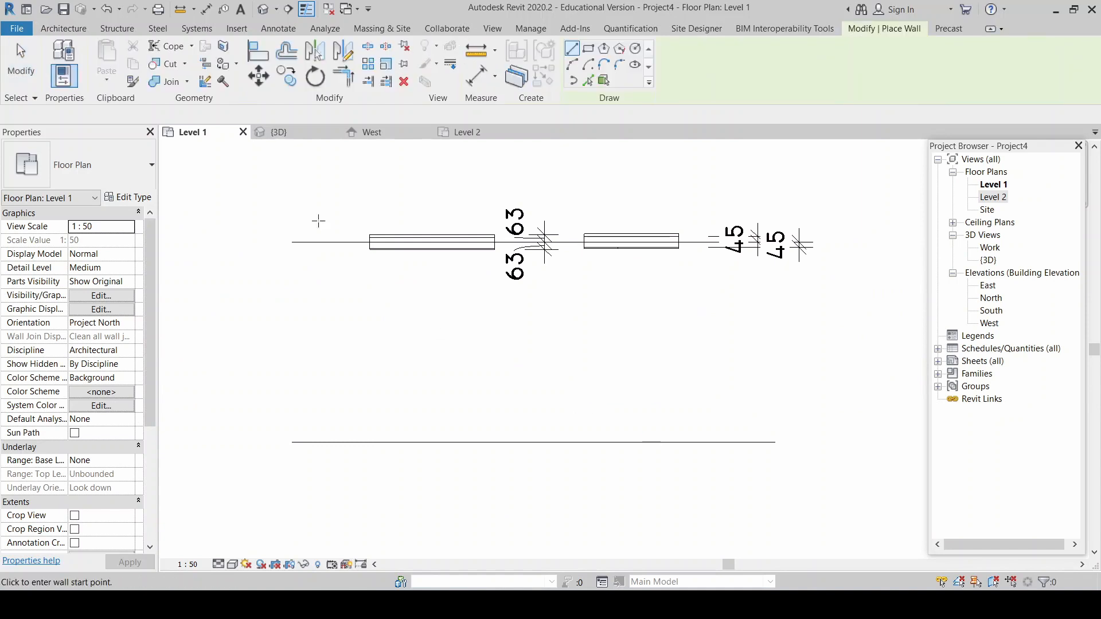
pyautogui.click(373, 115)
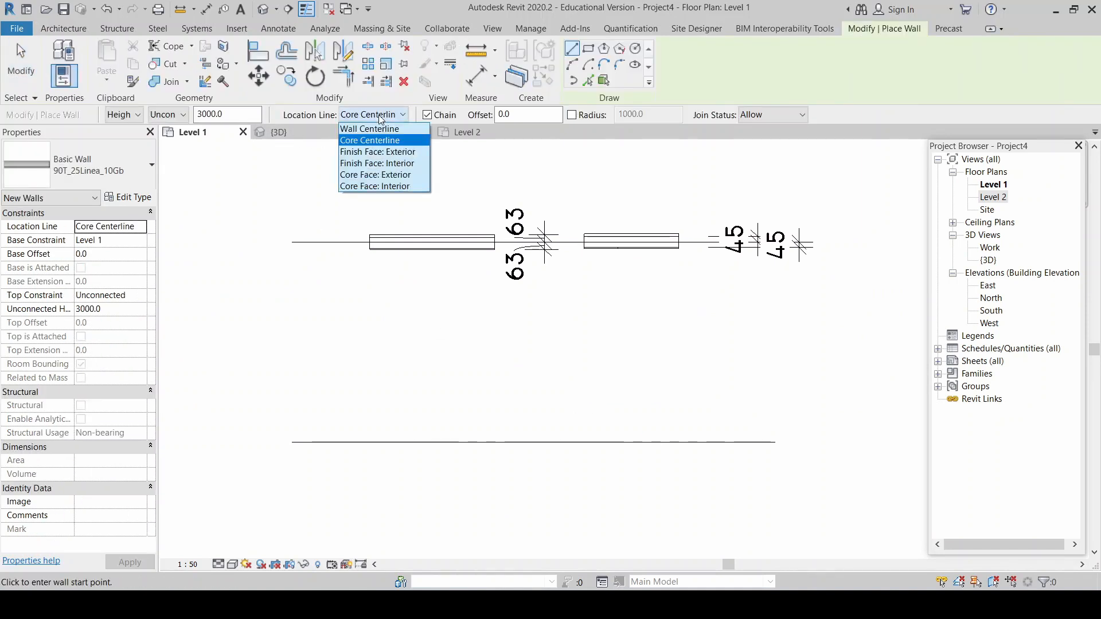
pyautogui.click(377, 174)
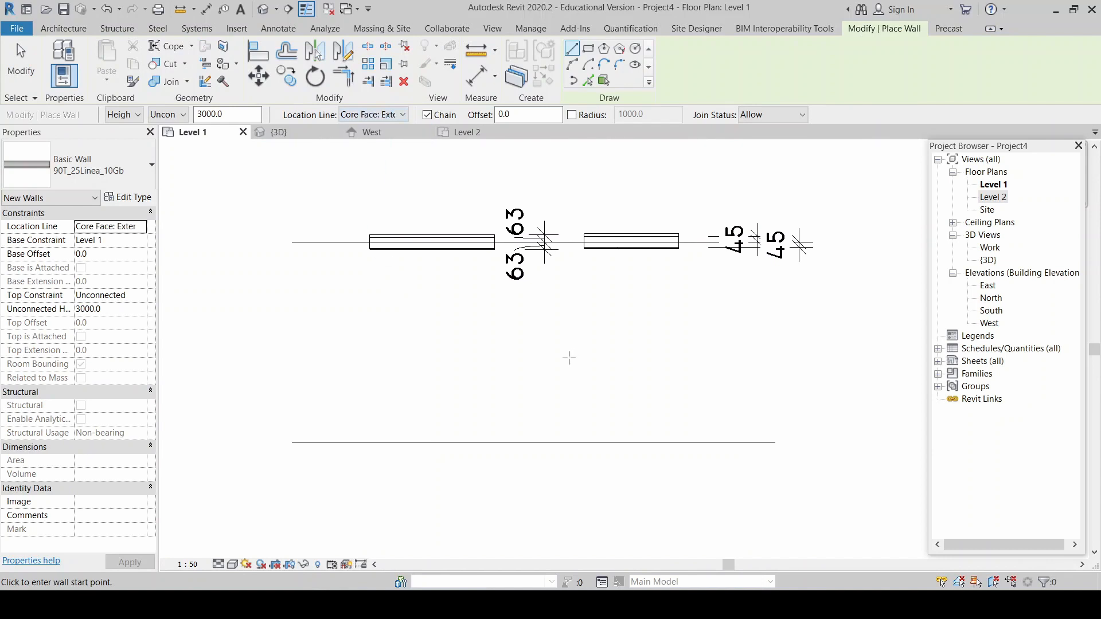
pyautogui.scroll(3, 597, 442)
pyautogui.click(545, 431)
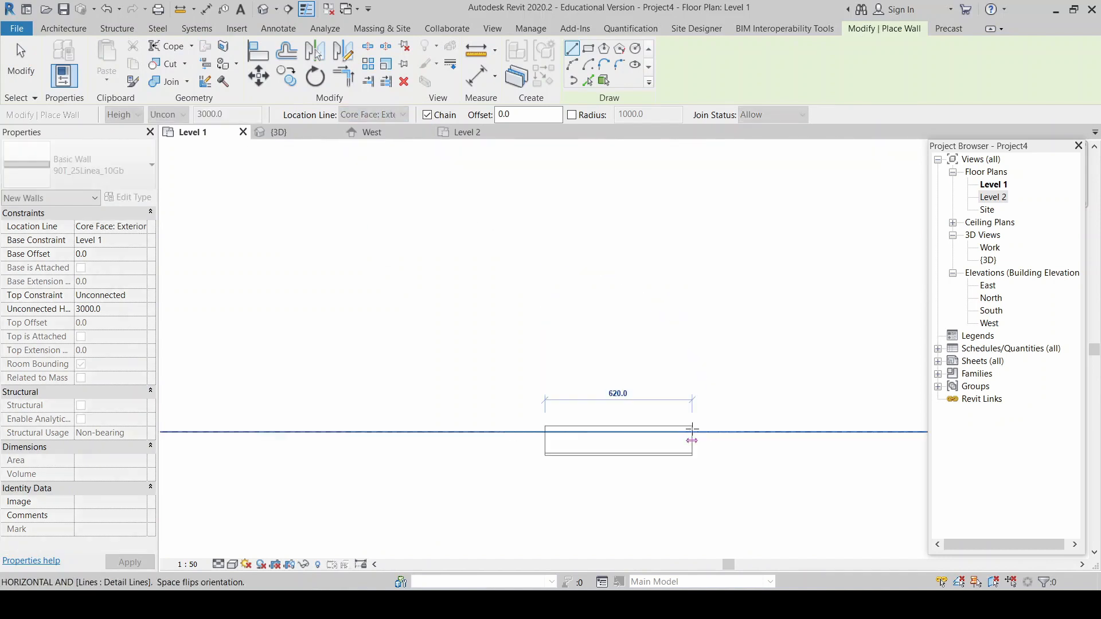
pyautogui.click(692, 430)
pyautogui.scroll(5, 701, 455)
pyautogui.press('Escape')
pyautogui.press('Escape')
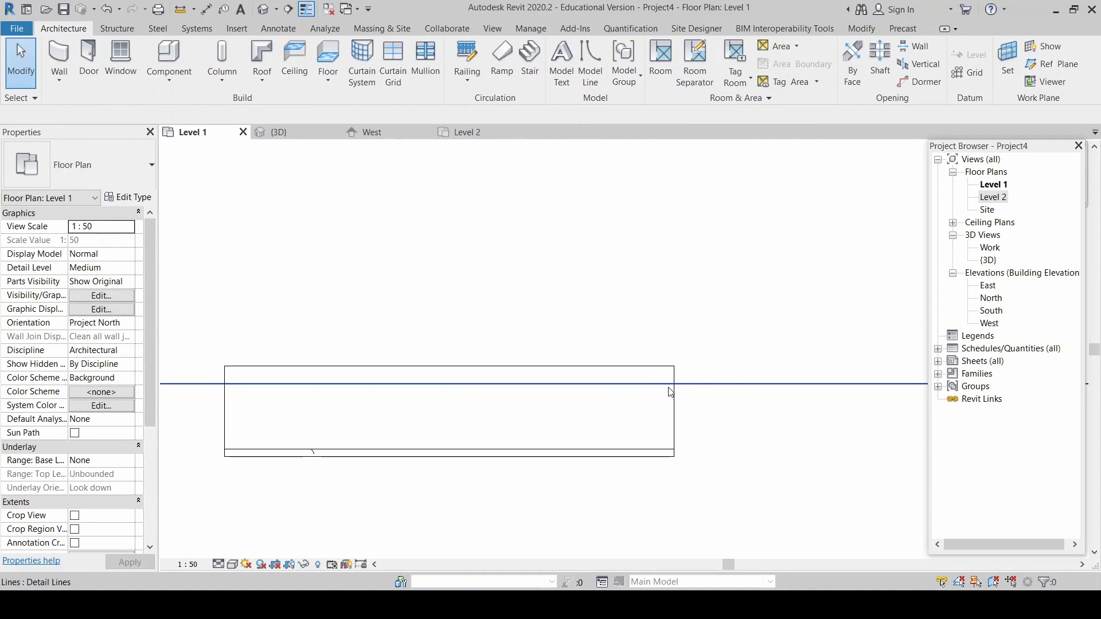
# Step: Delete all three practice walls together with their dimensions and the two detail lines
pyautogui.scroll(-3, 735, 445)
pyautogui.scroll(-2, 734, 441)
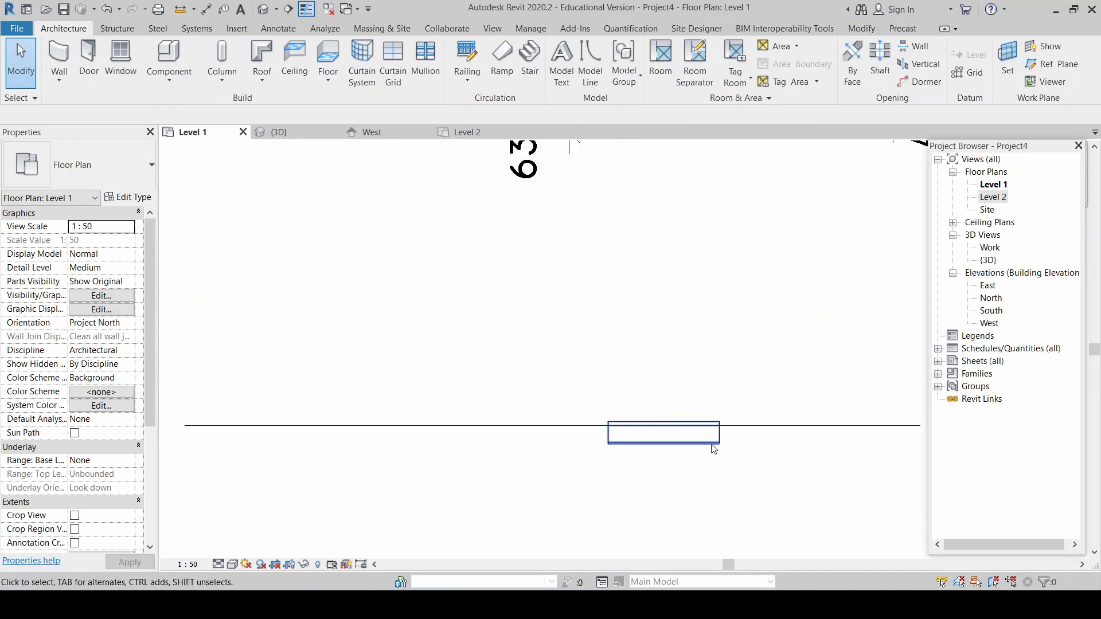
pyautogui.click(707, 444)
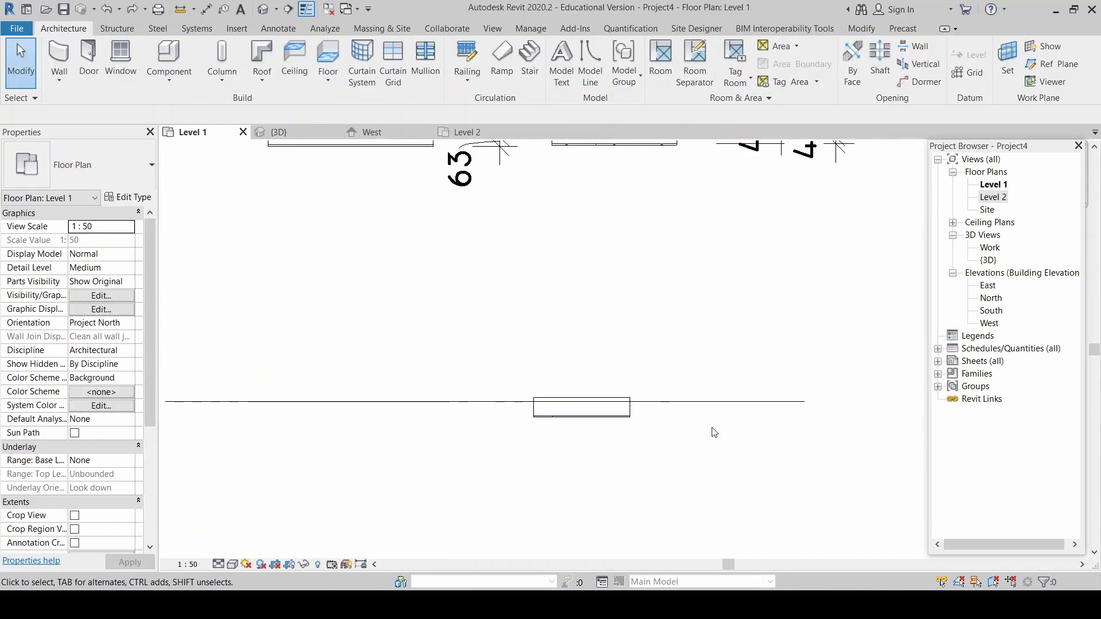
pyautogui.scroll(-4, 715, 432)
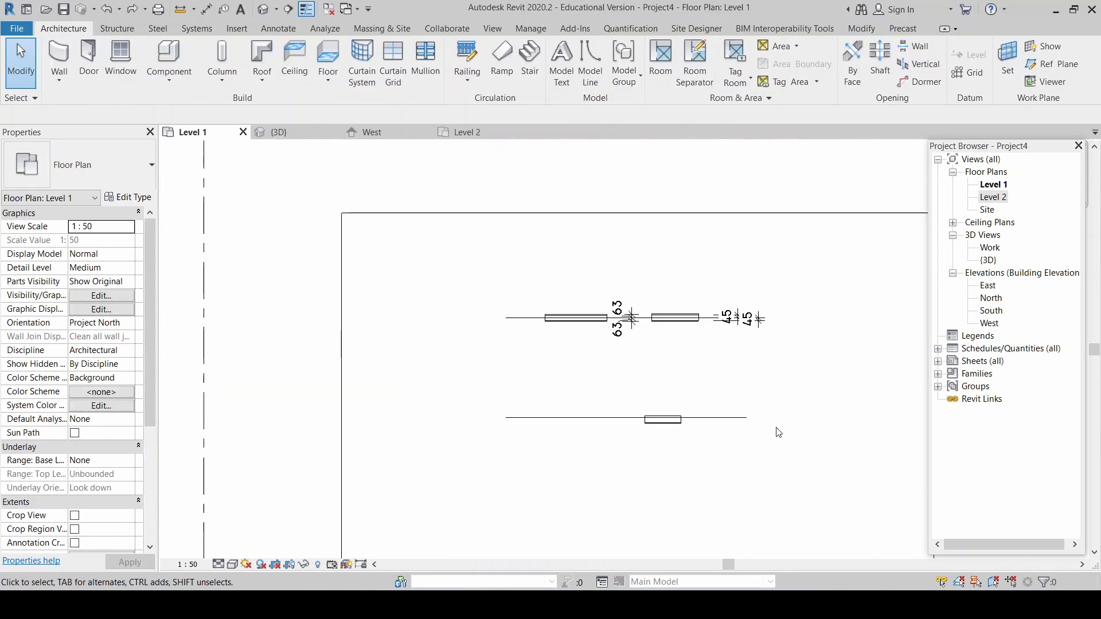
pyautogui.moveTo(810, 449); pyautogui.dragTo(492, 283)
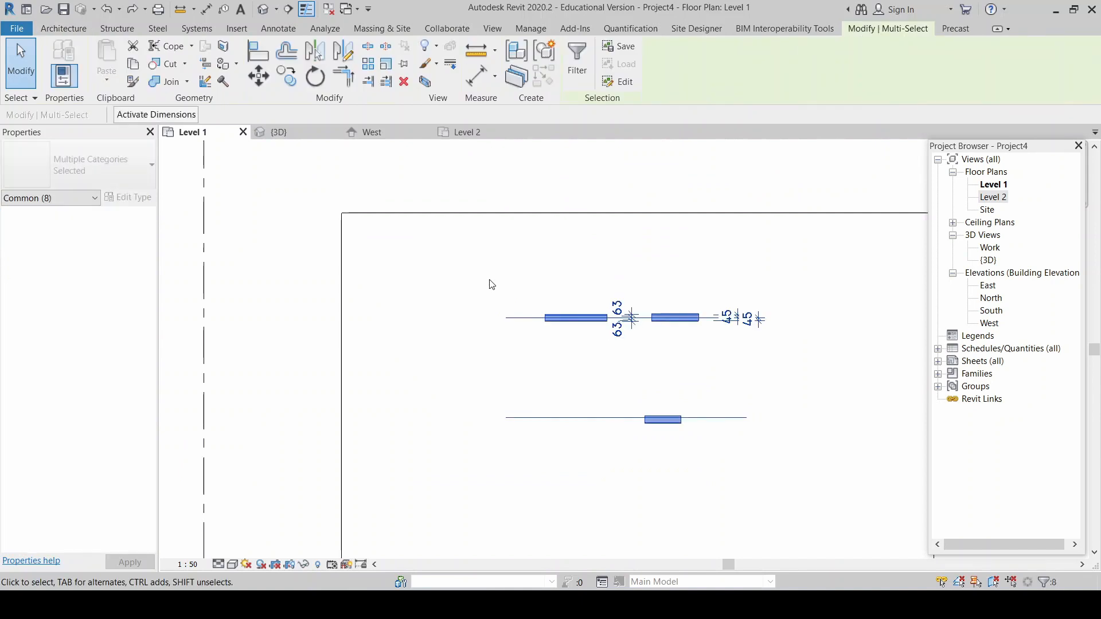
pyautogui.press('Delete')
# Step: Try an architectural wall along the floor's upper edge on Level 1 with Wall Centerline as its location line
pyautogui.scroll(-2, 513, 302)
pyautogui.scroll(3, 397, 191)
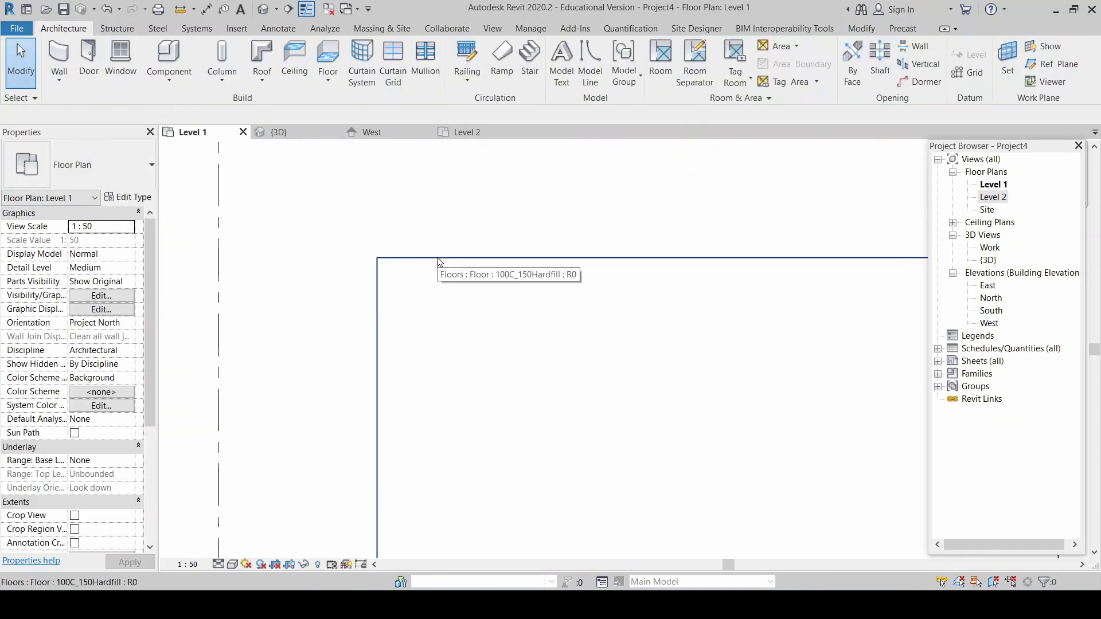
pyautogui.press('w')
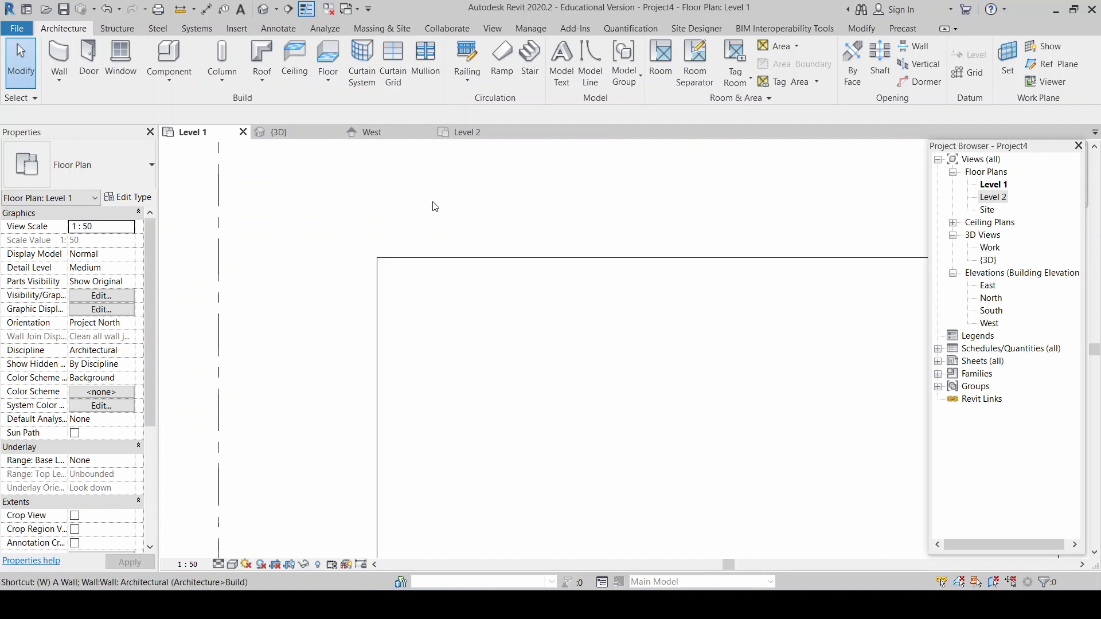
pyautogui.press('a')
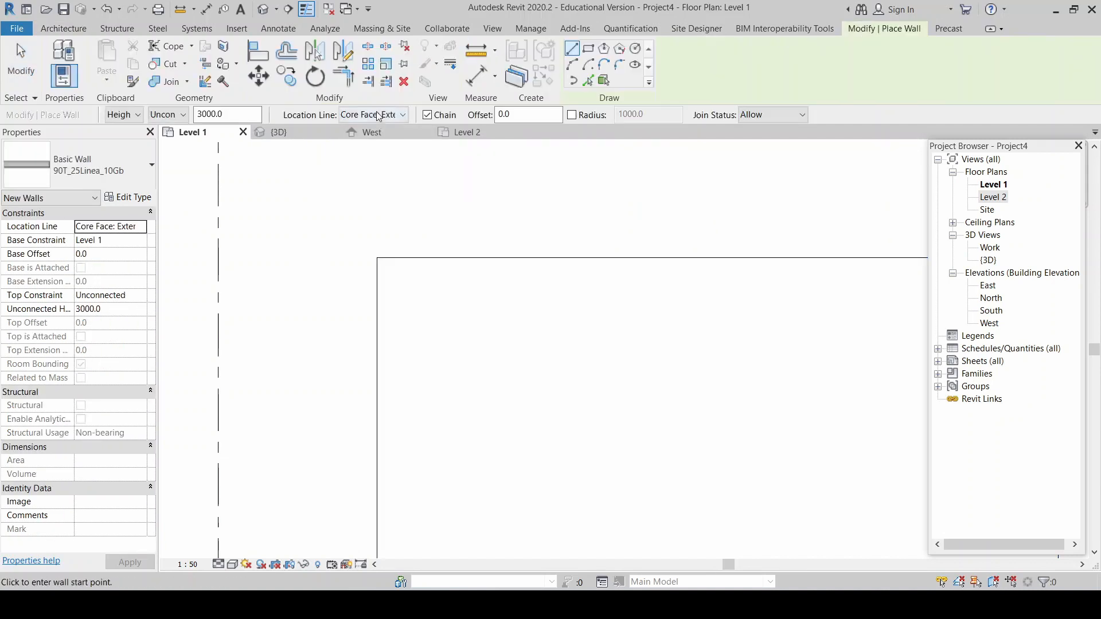
pyautogui.click(378, 115)
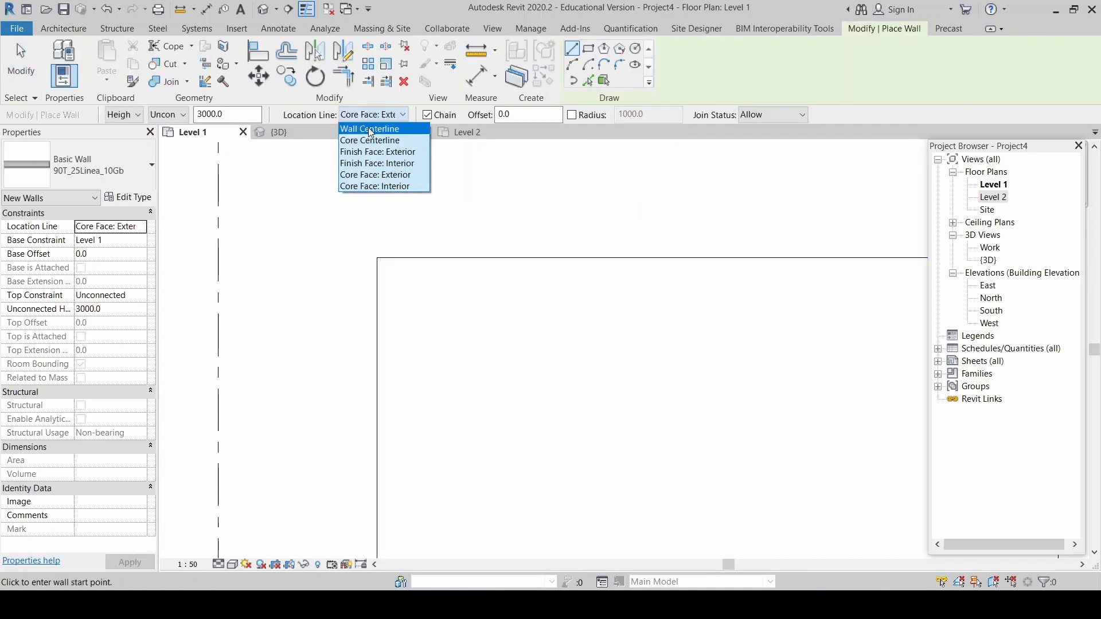
pyautogui.click(371, 130)
pyautogui.scroll(1, 395, 246)
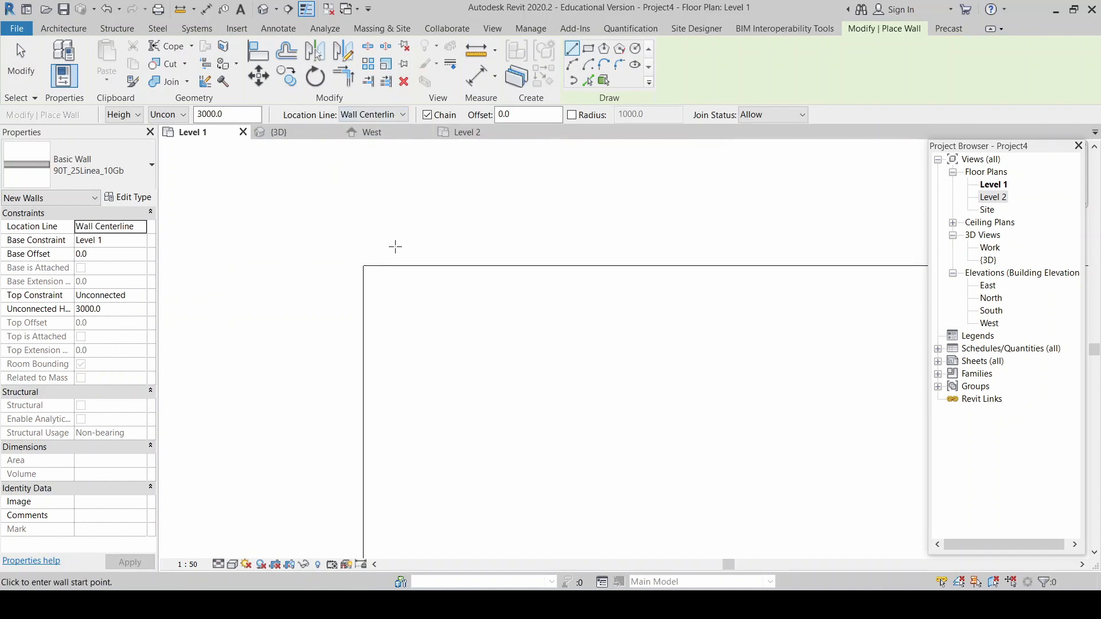
pyautogui.click(399, 266)
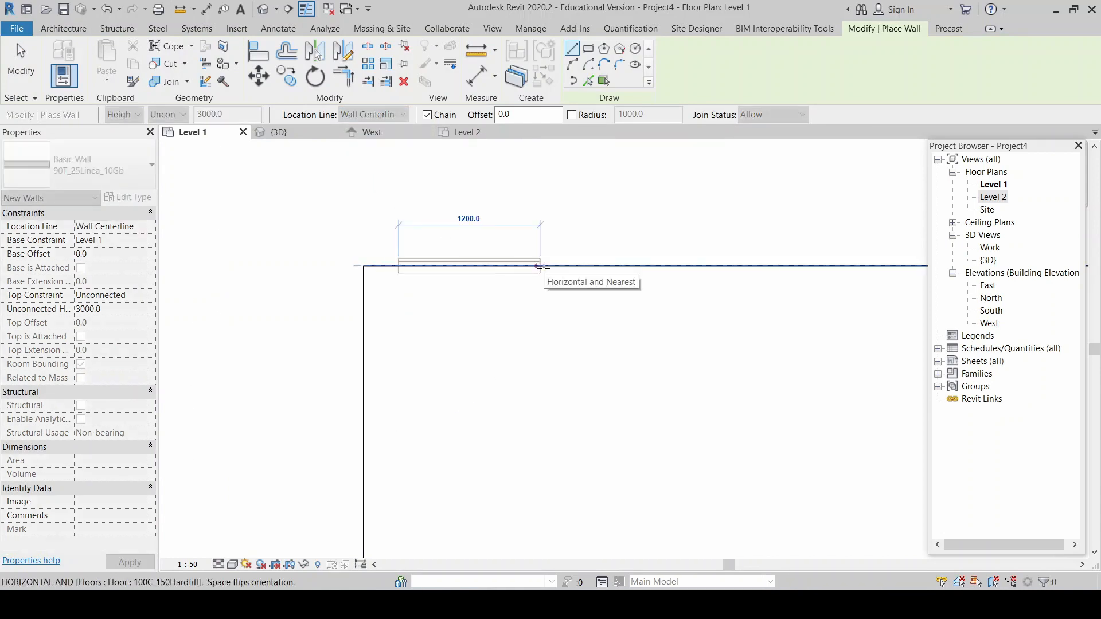
pyautogui.scroll(2, 541, 265)
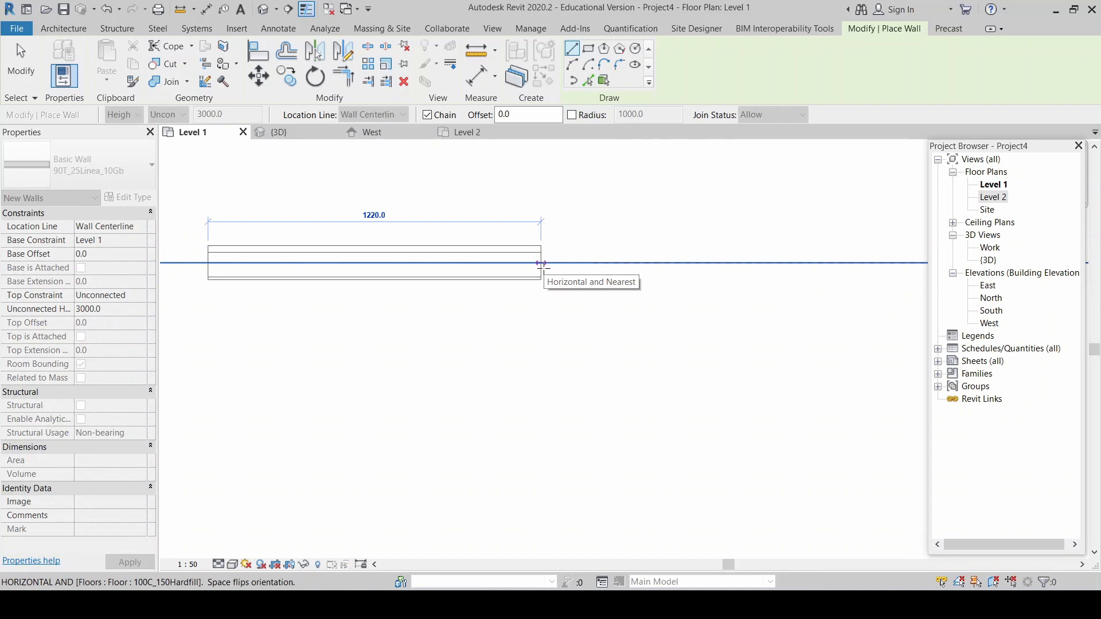
pyautogui.press('Escape')
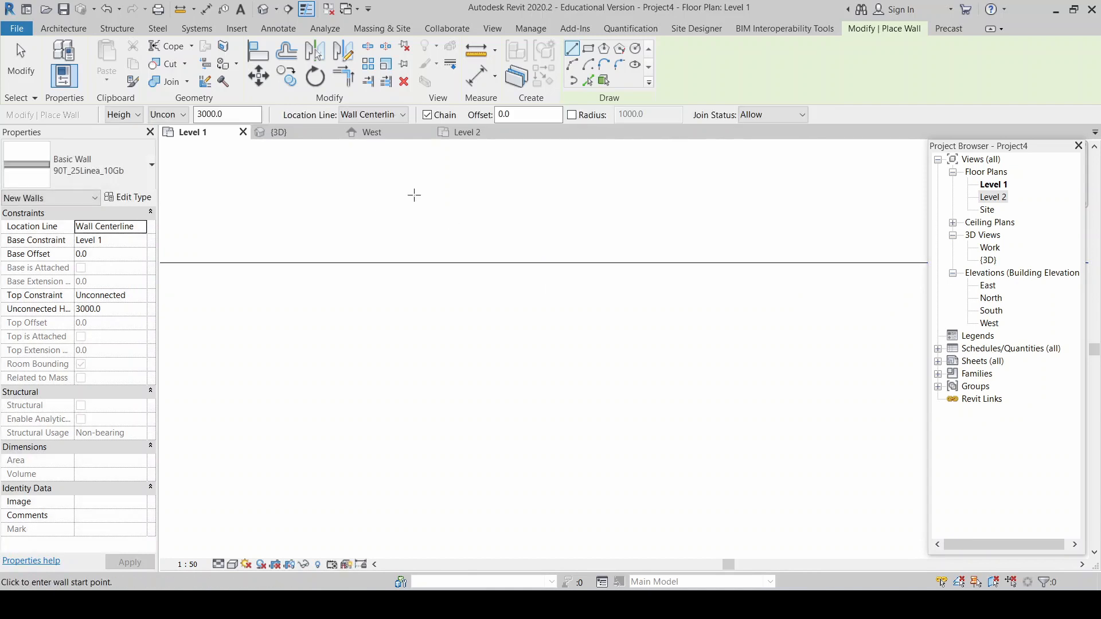
# Step: Set the location line for the new walls to Core Face: Exterior
pyautogui.scroll(-1, 669, 222)
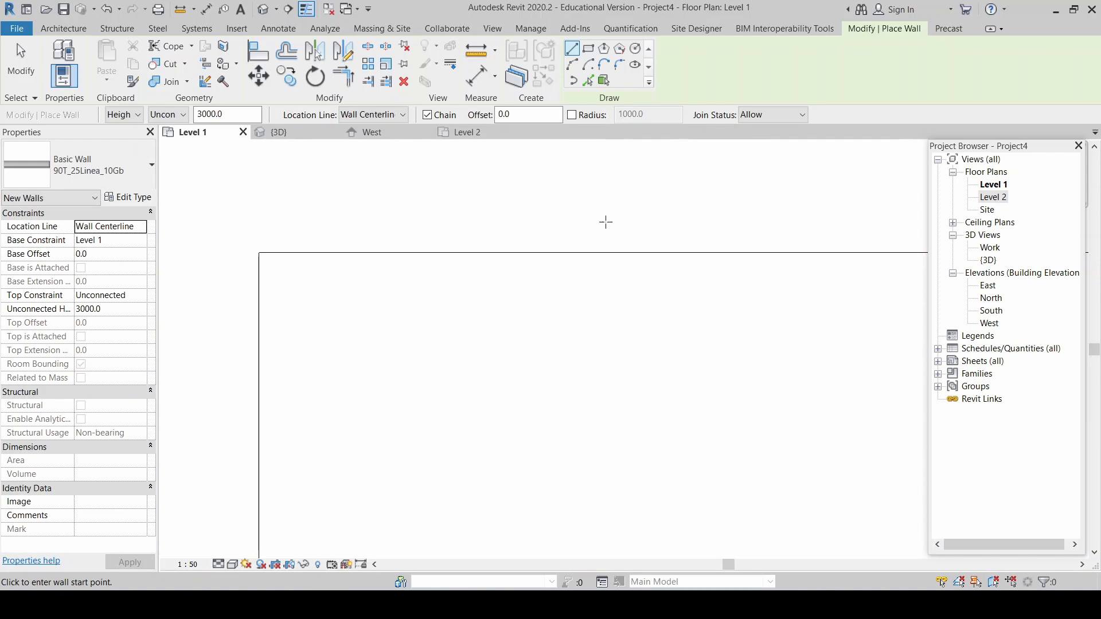
pyautogui.click(404, 115)
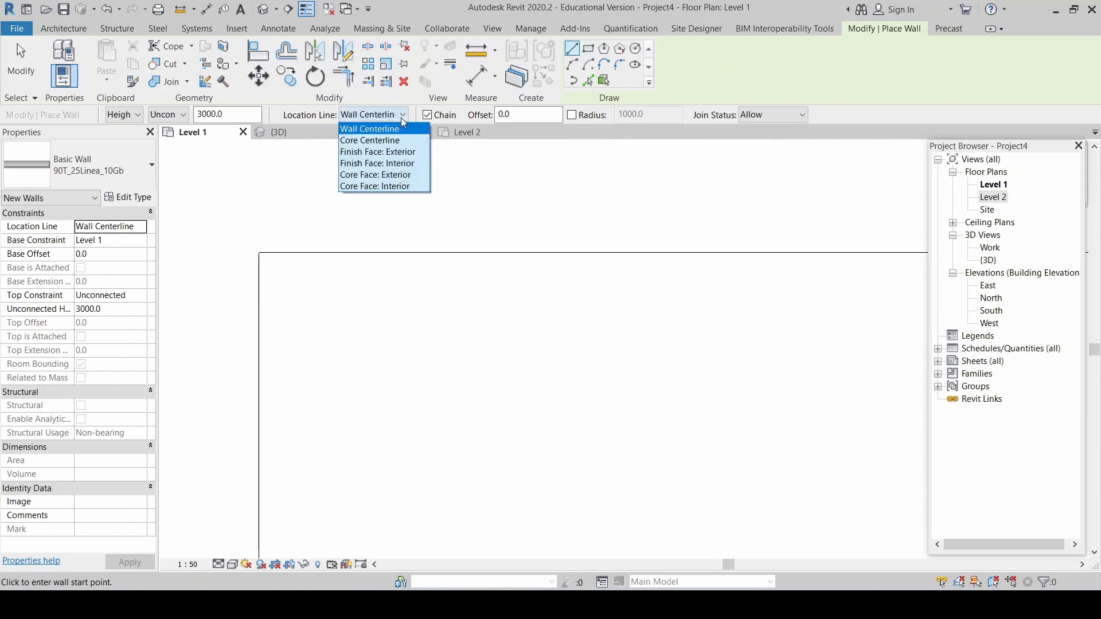
pyautogui.click(377, 175)
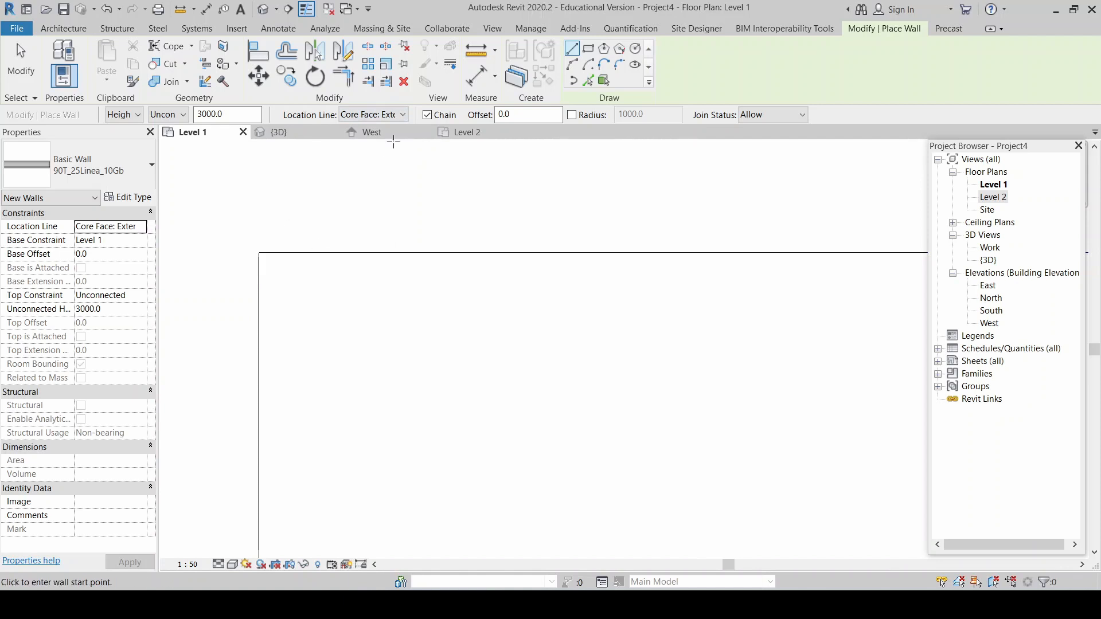
pyautogui.click(403, 115)
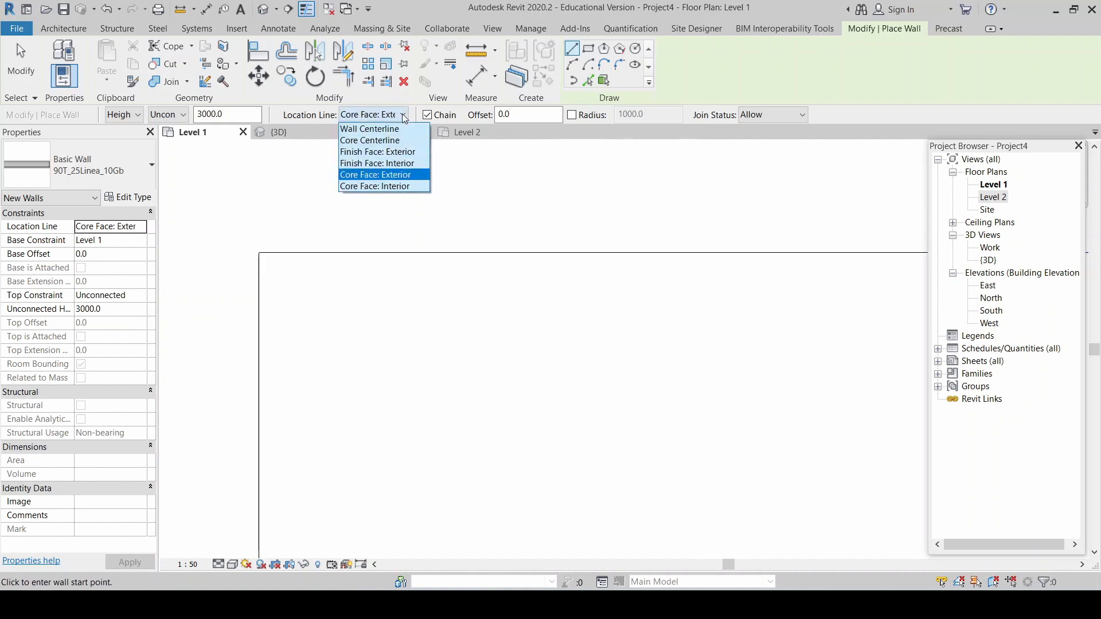
pyautogui.click(384, 176)
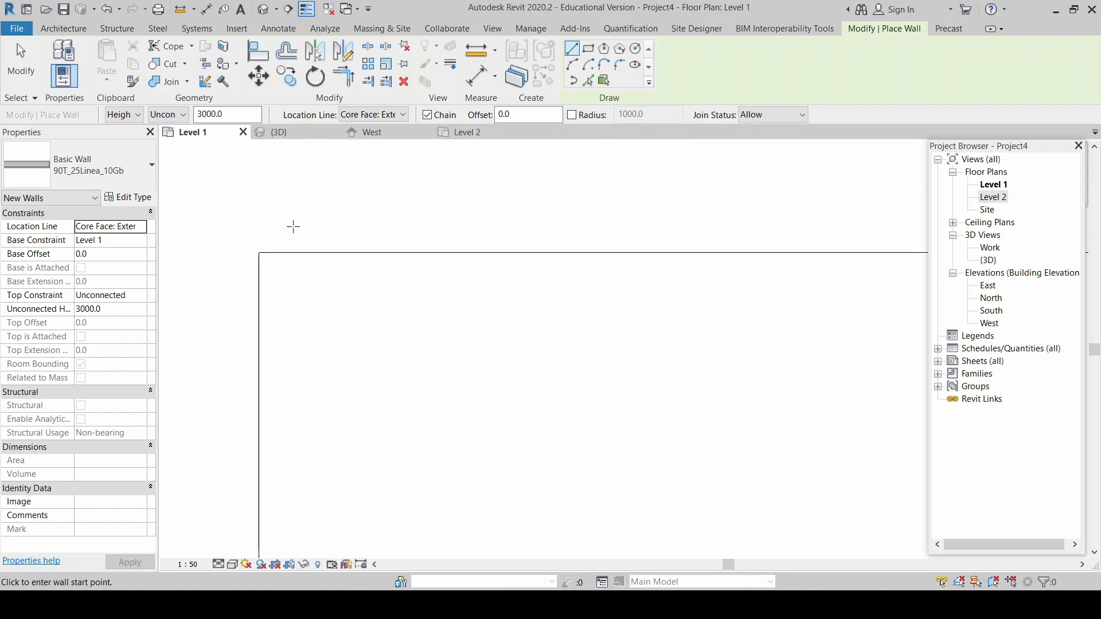
# Step: Place a 10100 mm long 90T_25Linea_10Gb wall along the floor's upper edge, from its upper-left corner to its upper-right corner
pyautogui.scroll(-1, 302, 204)
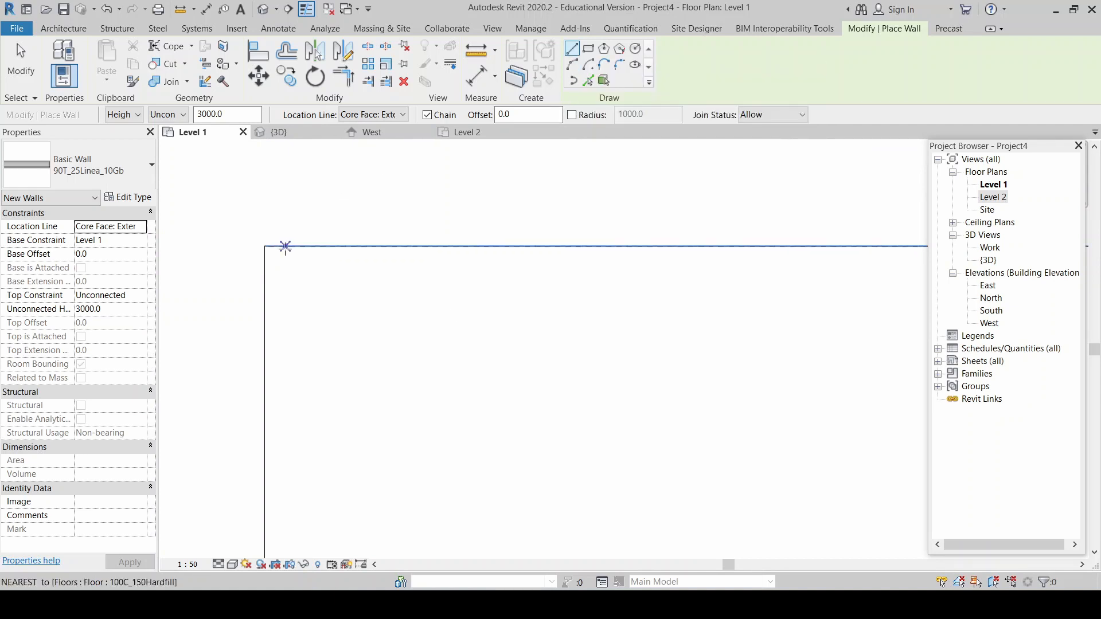
pyautogui.scroll(-5, 377, 204)
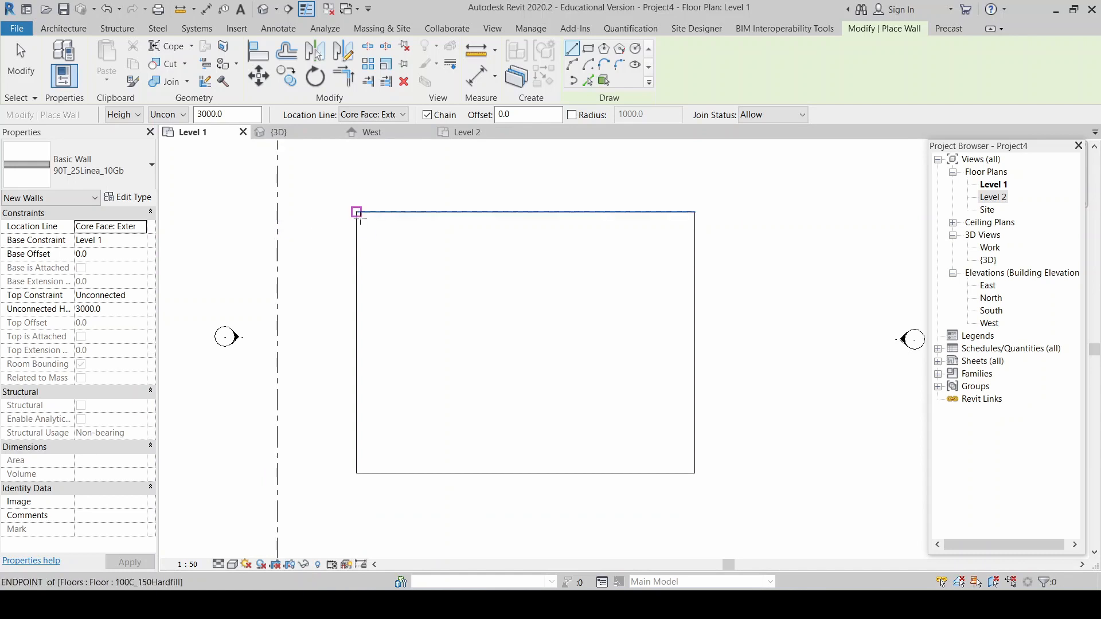
pyautogui.scroll(3, 359, 214)
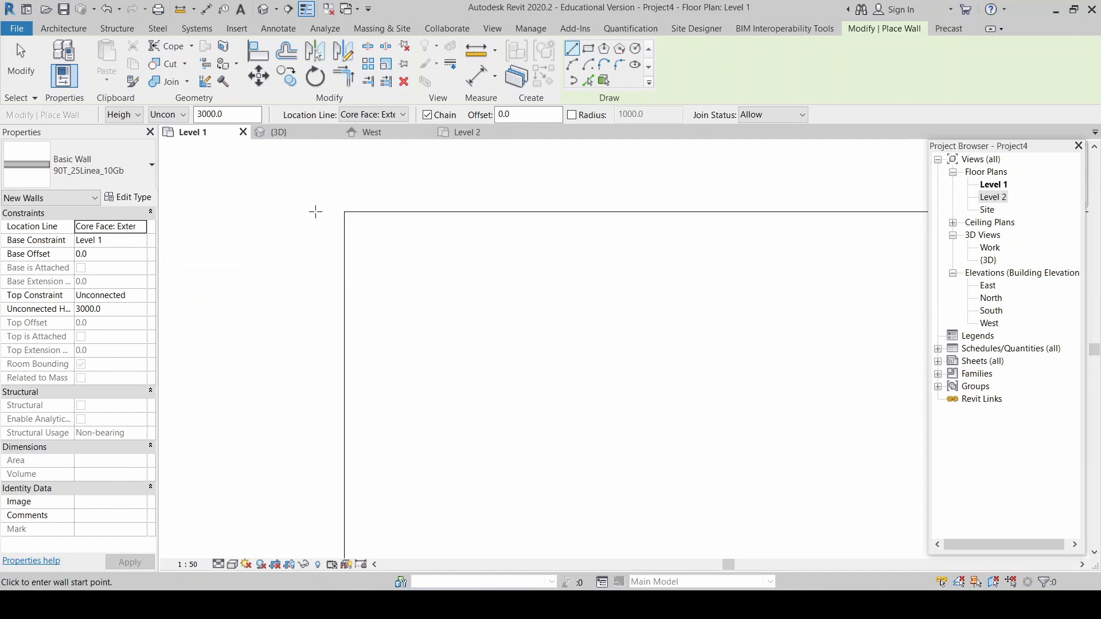
pyautogui.scroll(-2, 263, 224)
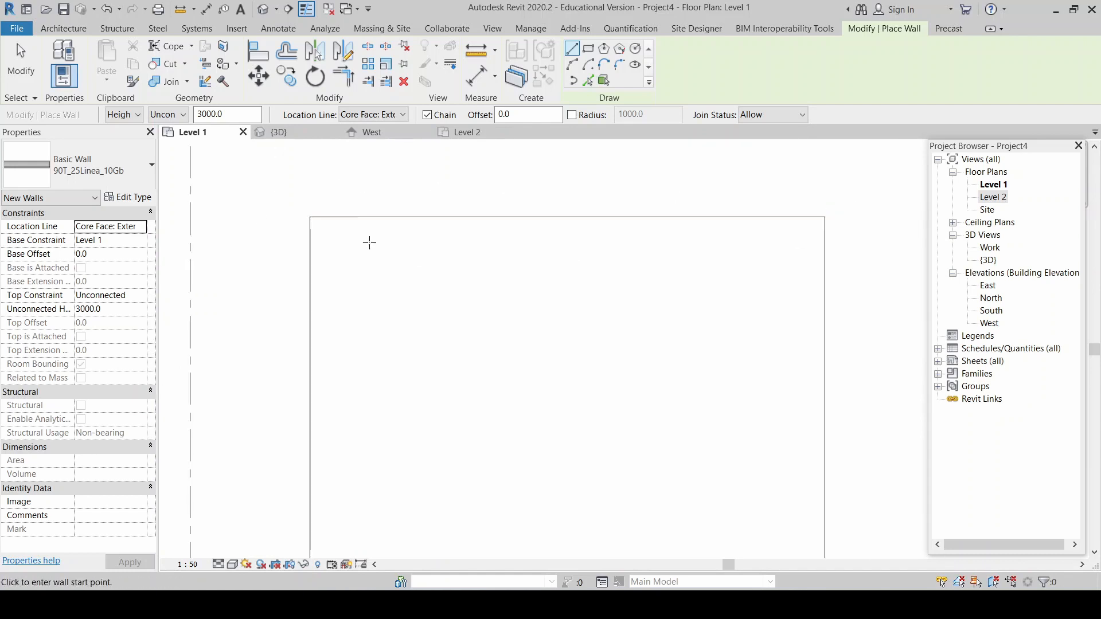
pyautogui.scroll(1, 310, 216)
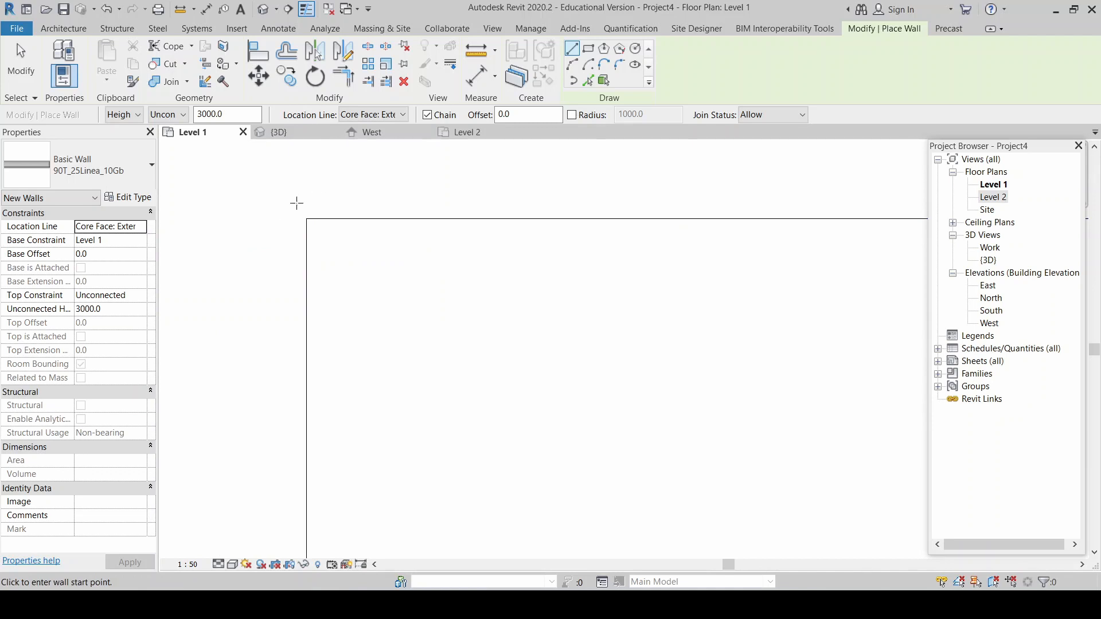
pyautogui.scroll(1, 297, 203)
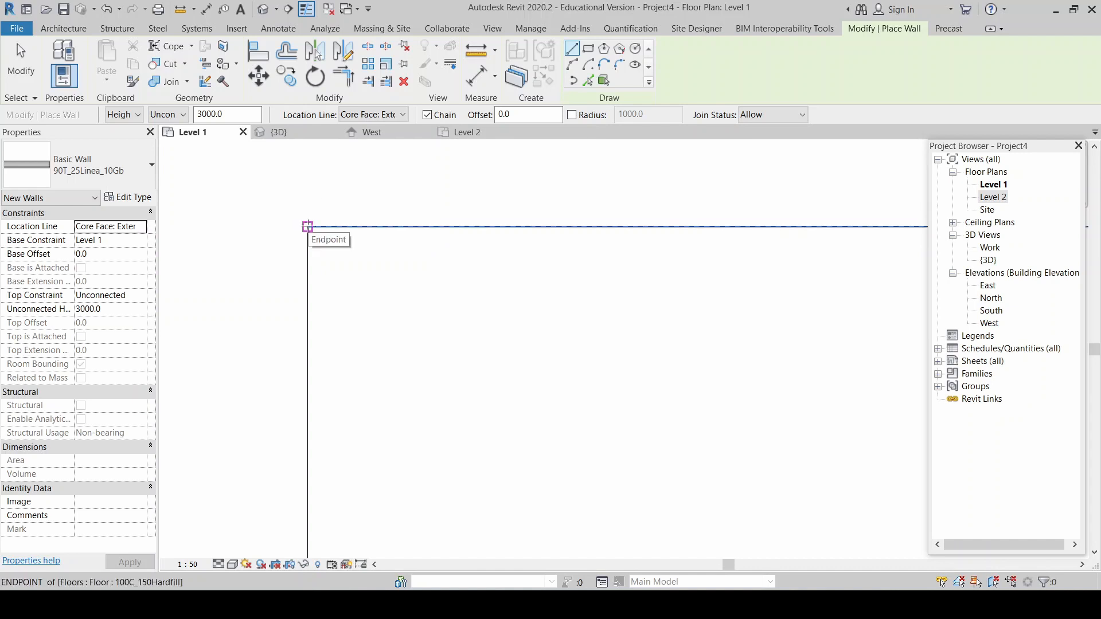
pyautogui.click(307, 227)
pyautogui.scroll(-3, 261, 218)
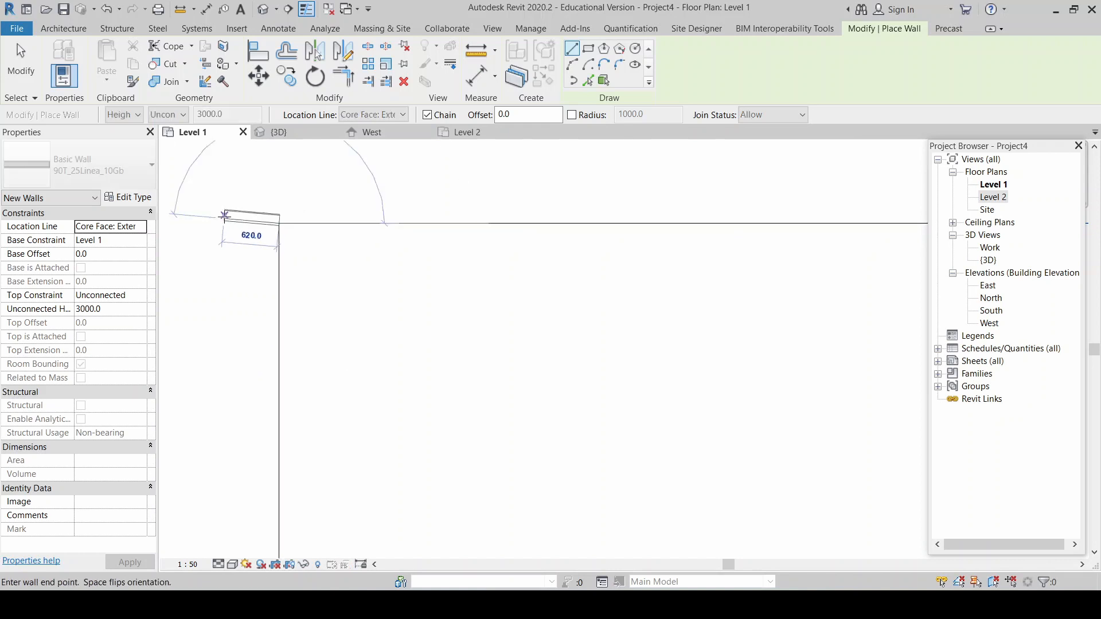
pyautogui.scroll(4, 769, 221)
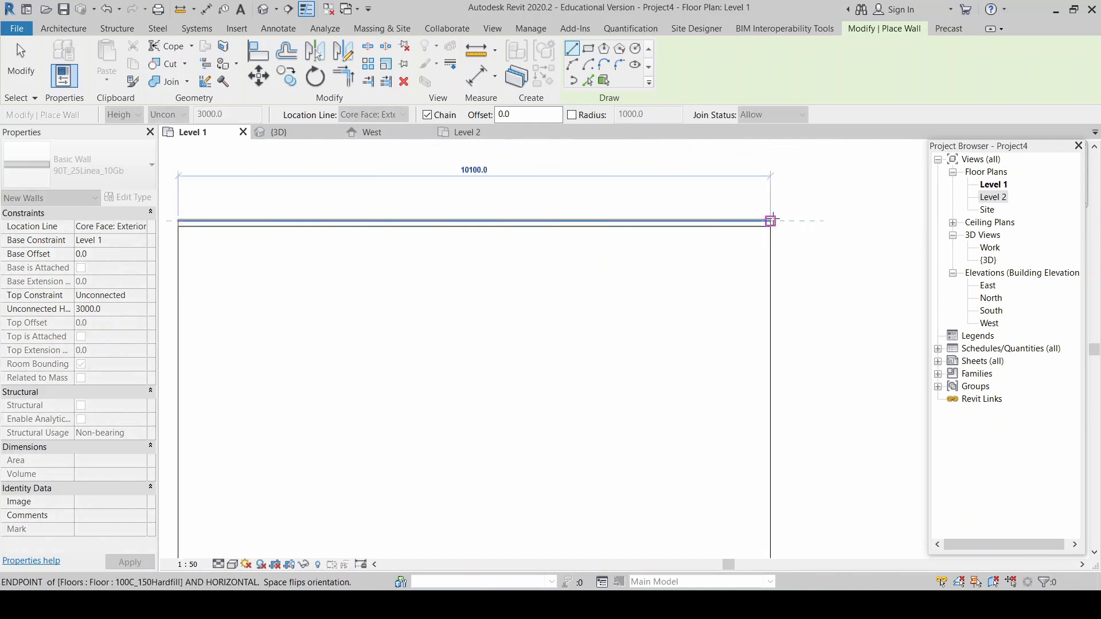
pyautogui.scroll(1, 782, 229)
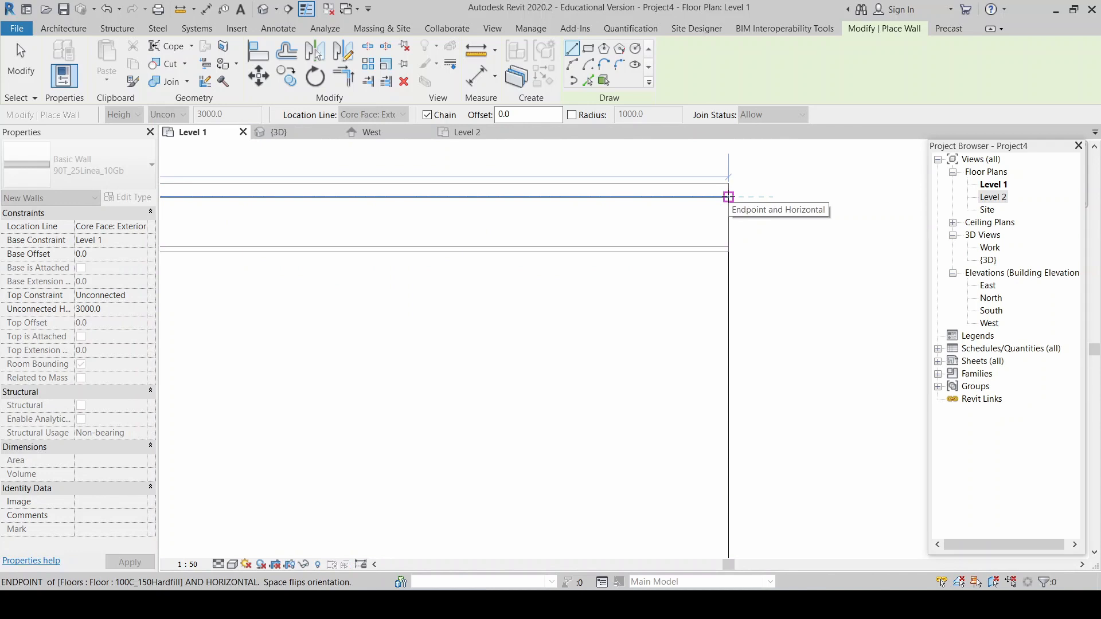
pyautogui.click(728, 196)
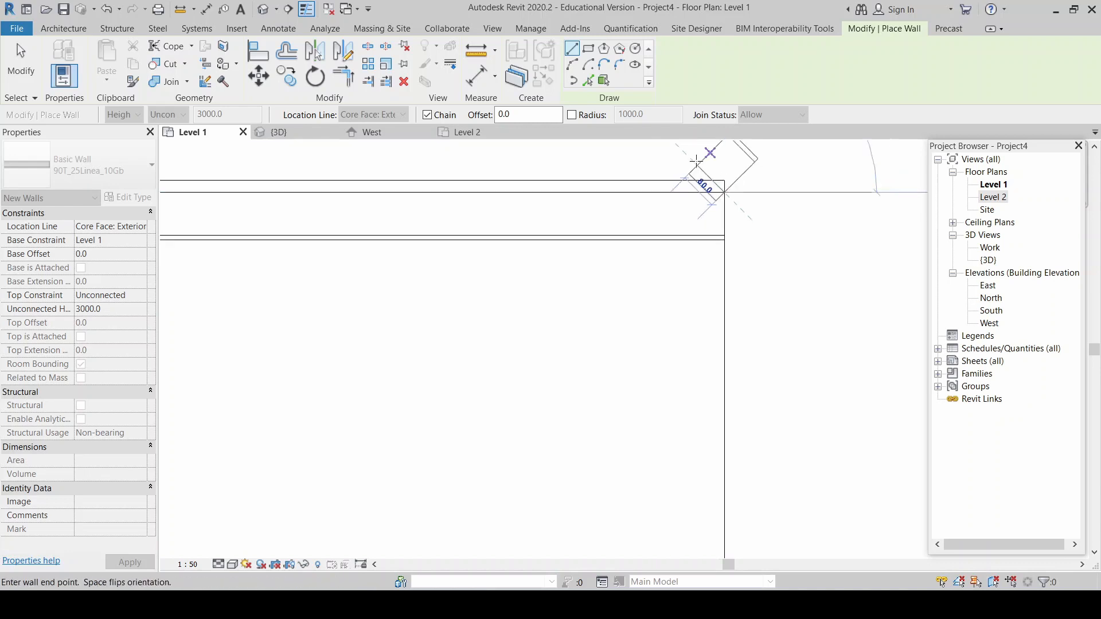
# Step: Continue the wall chain down the floor's right edge and along its lower edge to the lower-left corner
pyautogui.scroll(-5, 695, 162)
pyautogui.scroll(2, 703, 383)
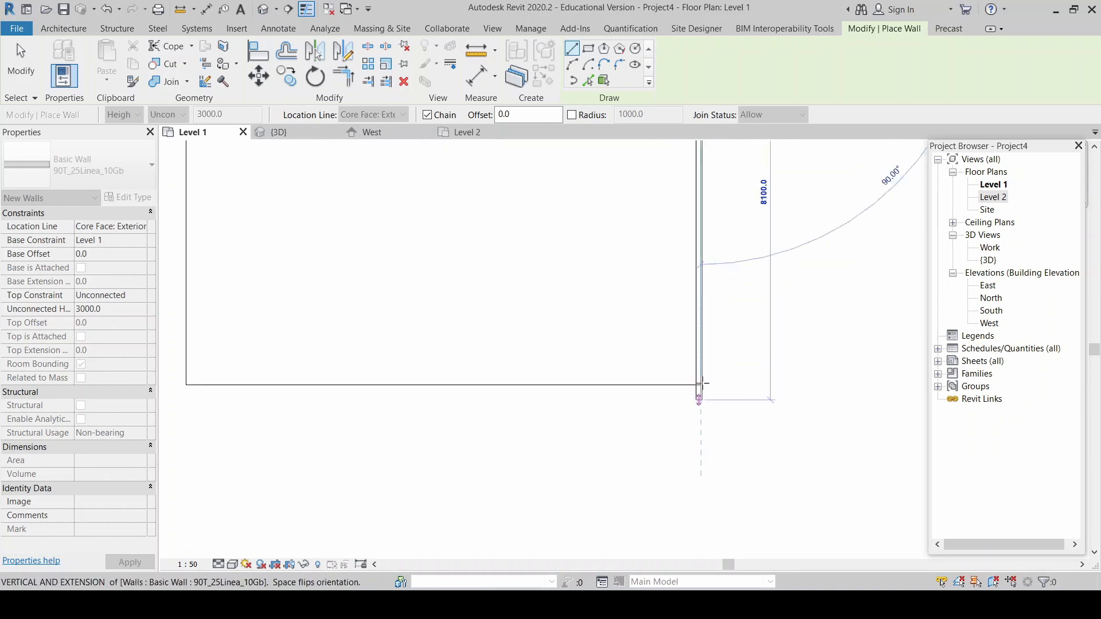
pyautogui.scroll(1, 701, 384)
pyautogui.click(694, 386)
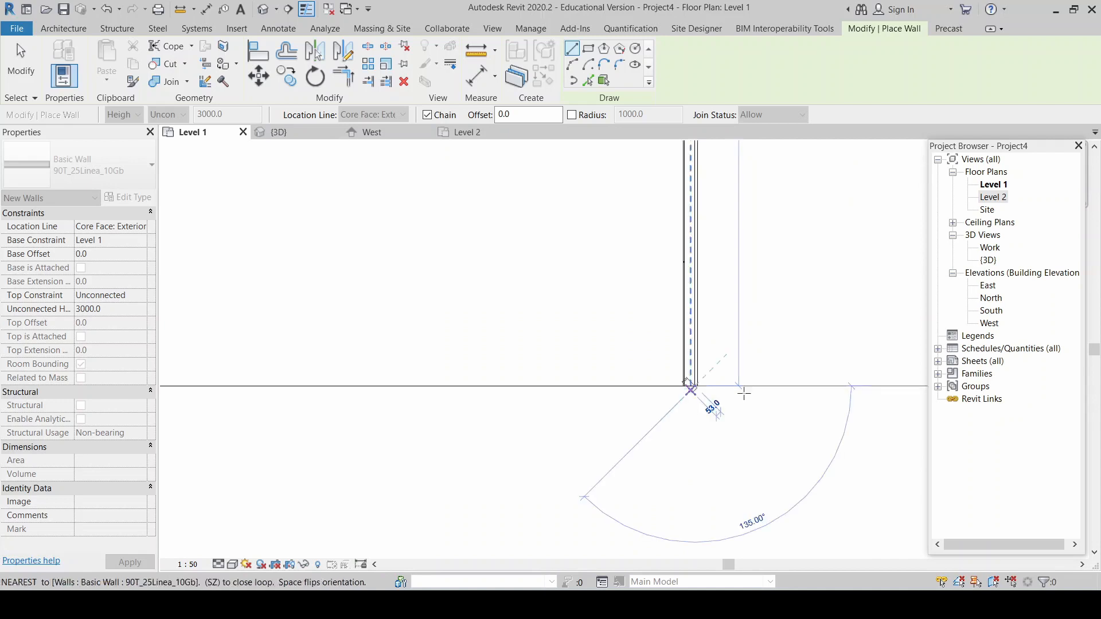
pyautogui.scroll(-2, 828, 386)
pyautogui.scroll(-1, 536, 393)
pyautogui.scroll(3, 538, 393)
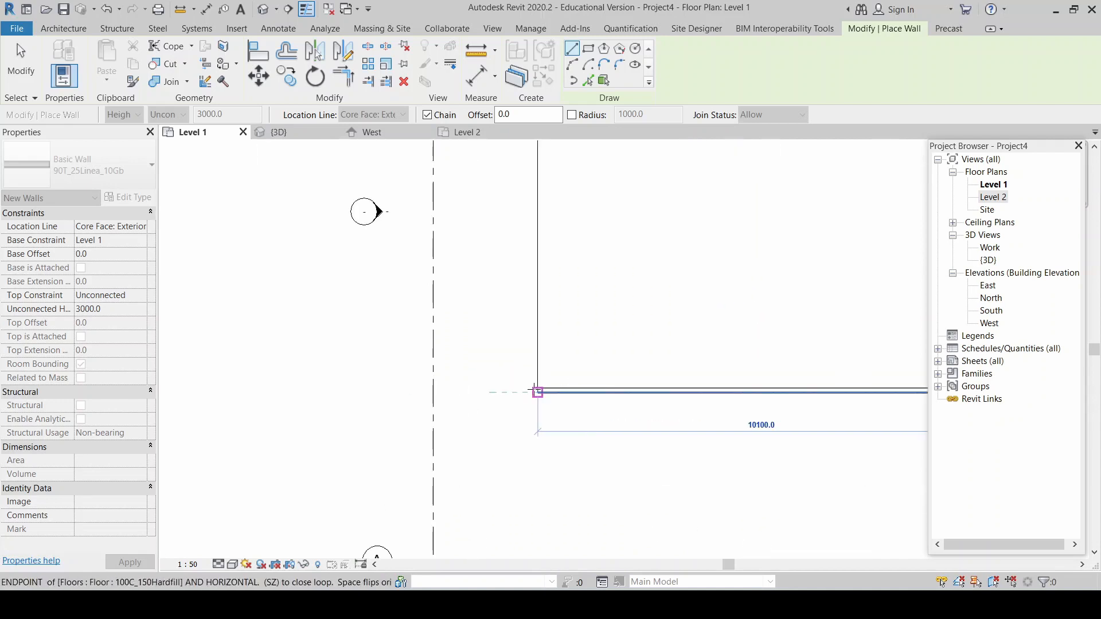
pyautogui.click(535, 392)
# Step: Close the wall loop with a wall up the floor's left edge to the starting corner
pyautogui.scroll(-2, 535, 392)
pyautogui.scroll(4, 532, 253)
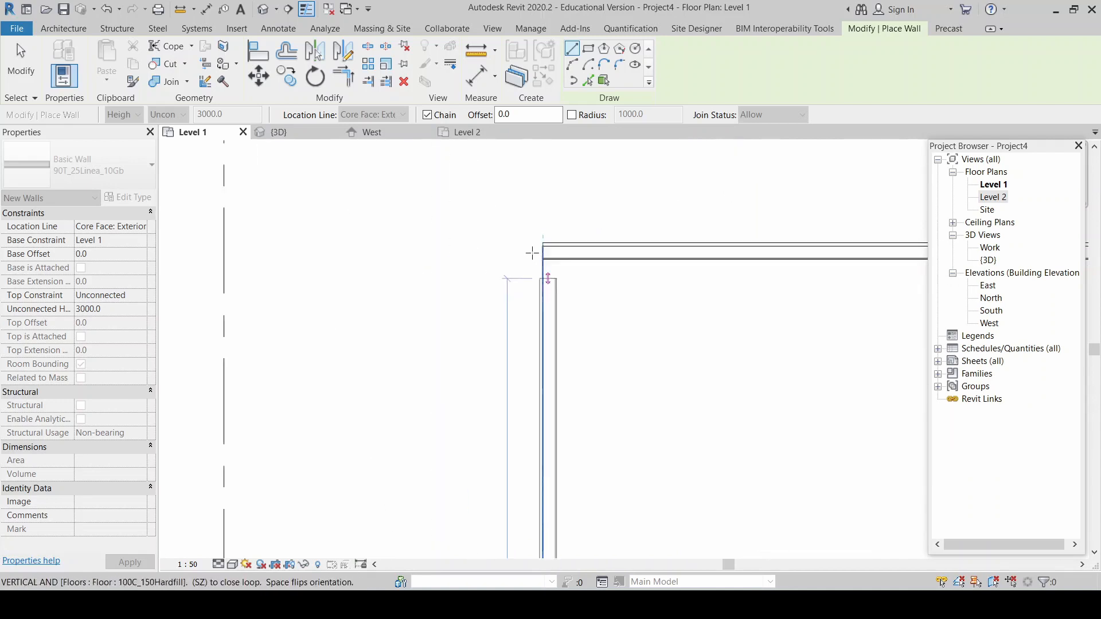
pyautogui.scroll(2, 552, 244)
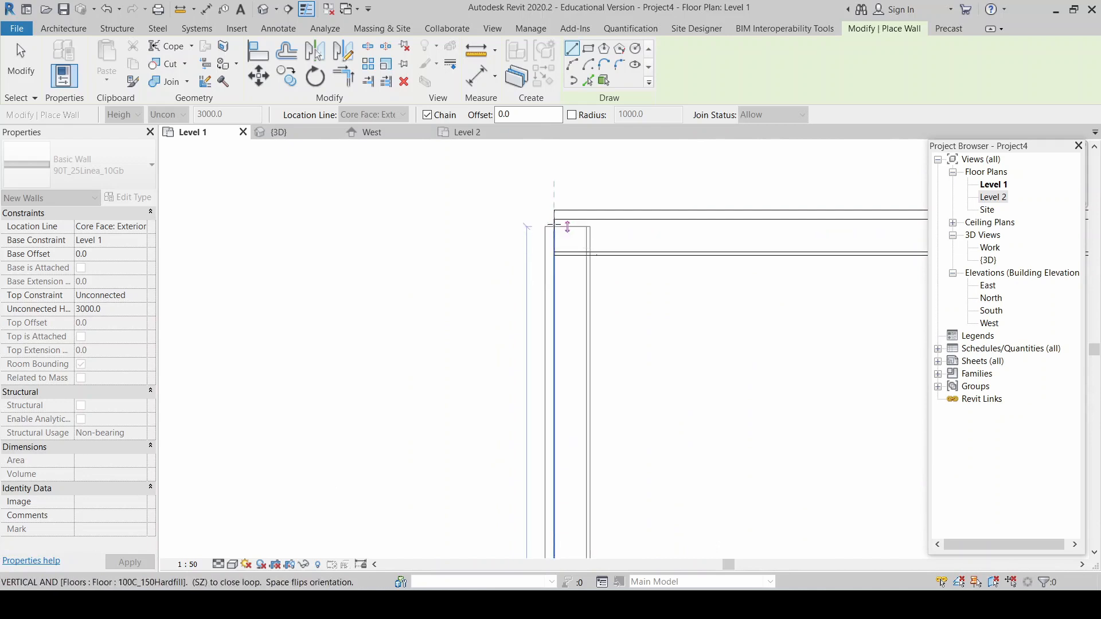
pyautogui.click(553, 221)
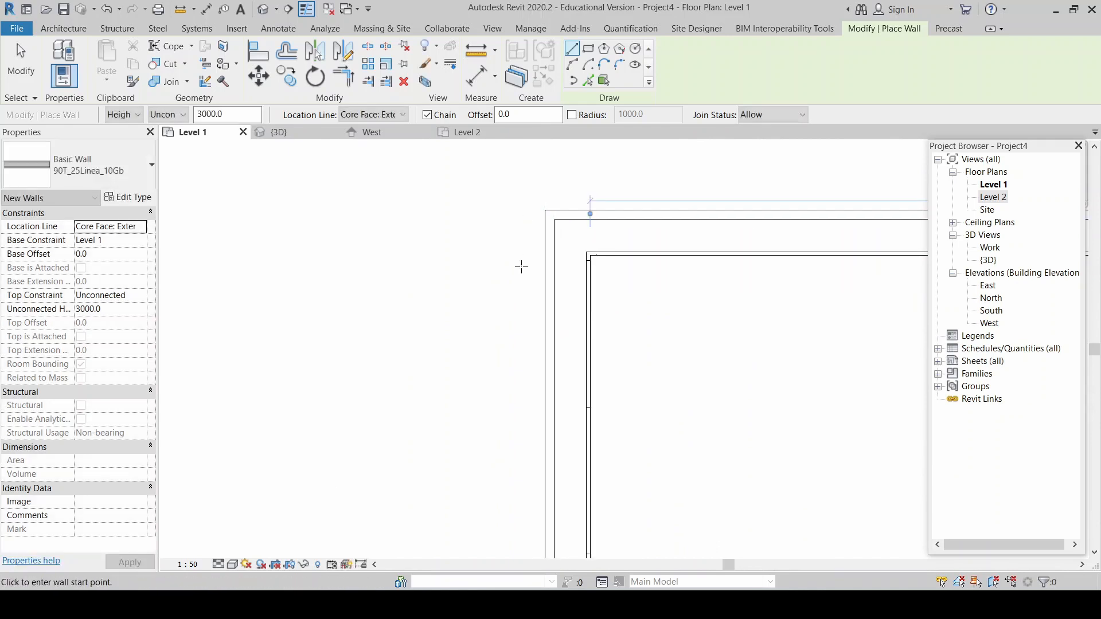
pyautogui.scroll(-3, 423, 278)
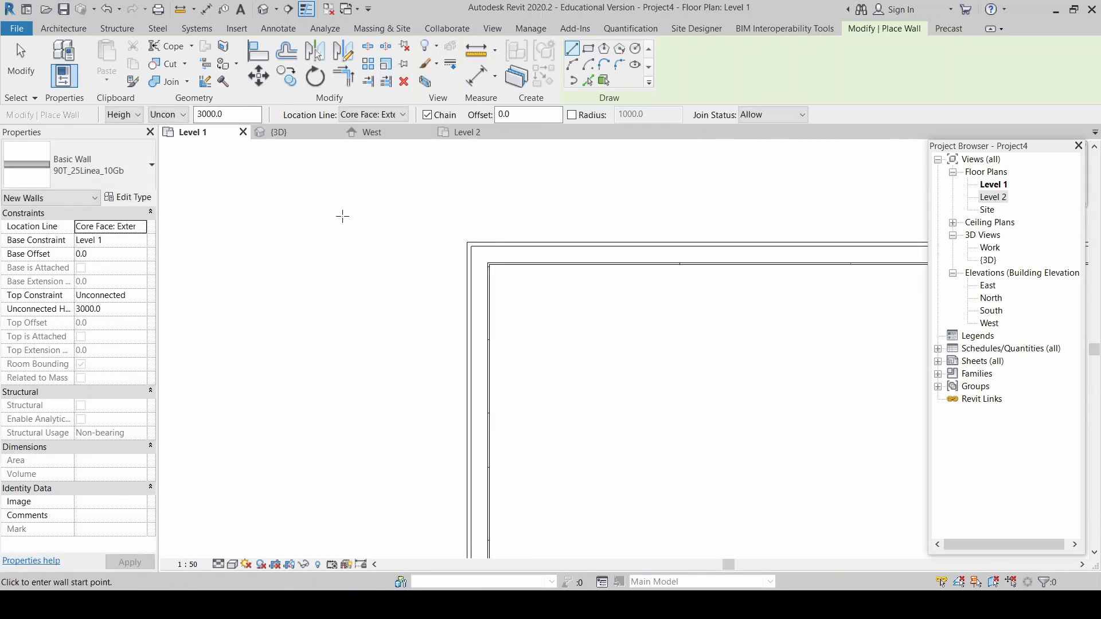
pyautogui.scroll(-3, 342, 216)
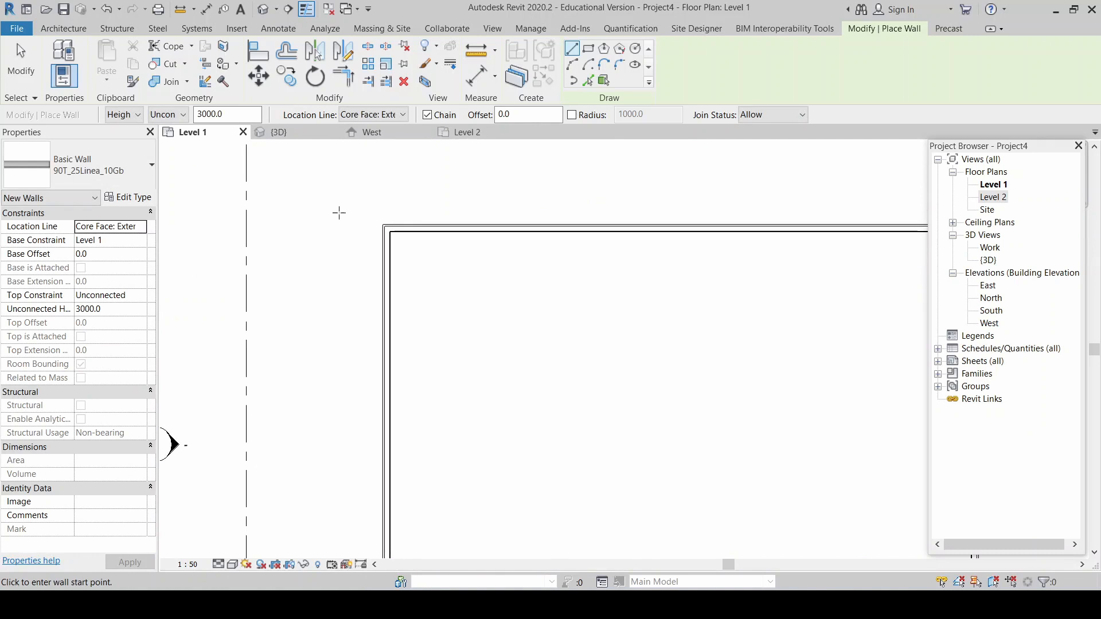
# Step: Examine in the {3D} view how the walls sit on the floor slab at a corner, end wall placement and return to Level 1
pyautogui.click(279, 132)
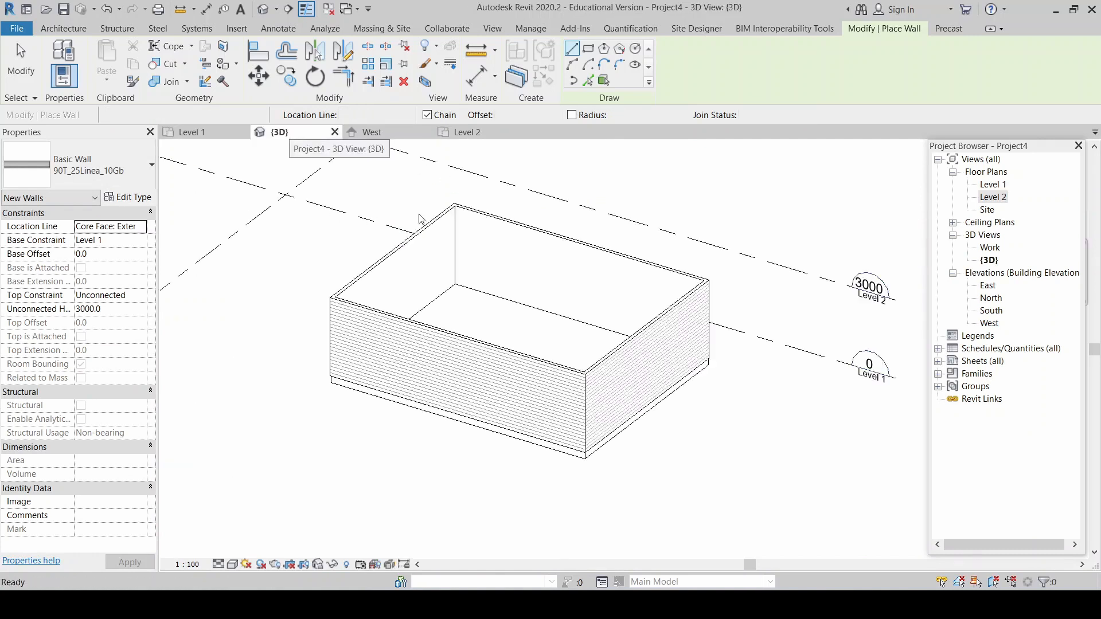
pyautogui.scroll(6, 720, 349)
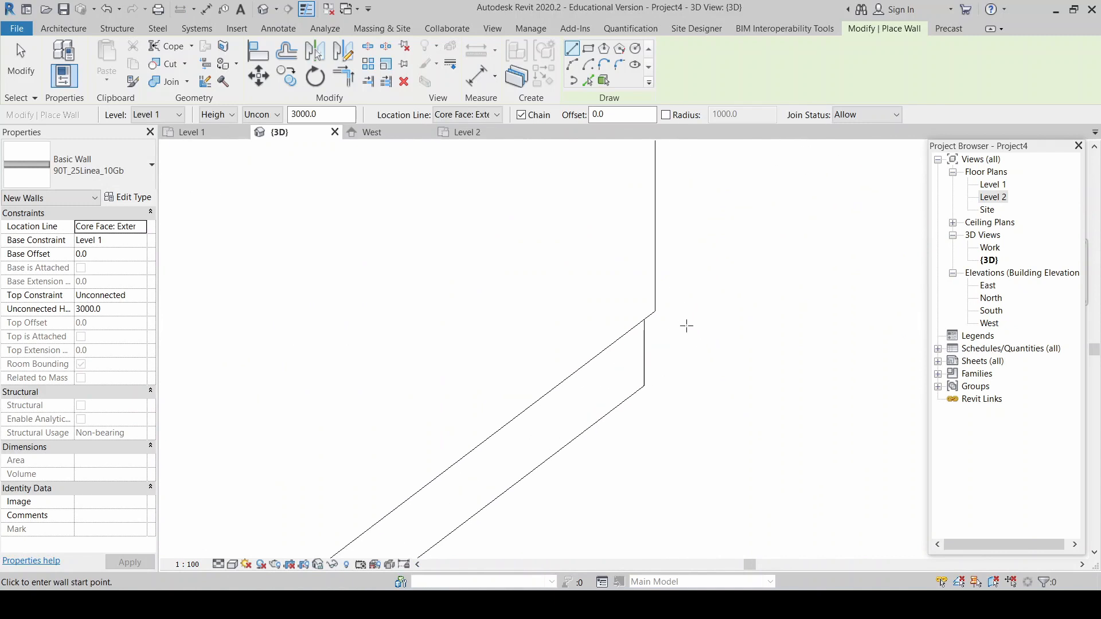
pyautogui.press('Escape')
pyautogui.press('Escape')
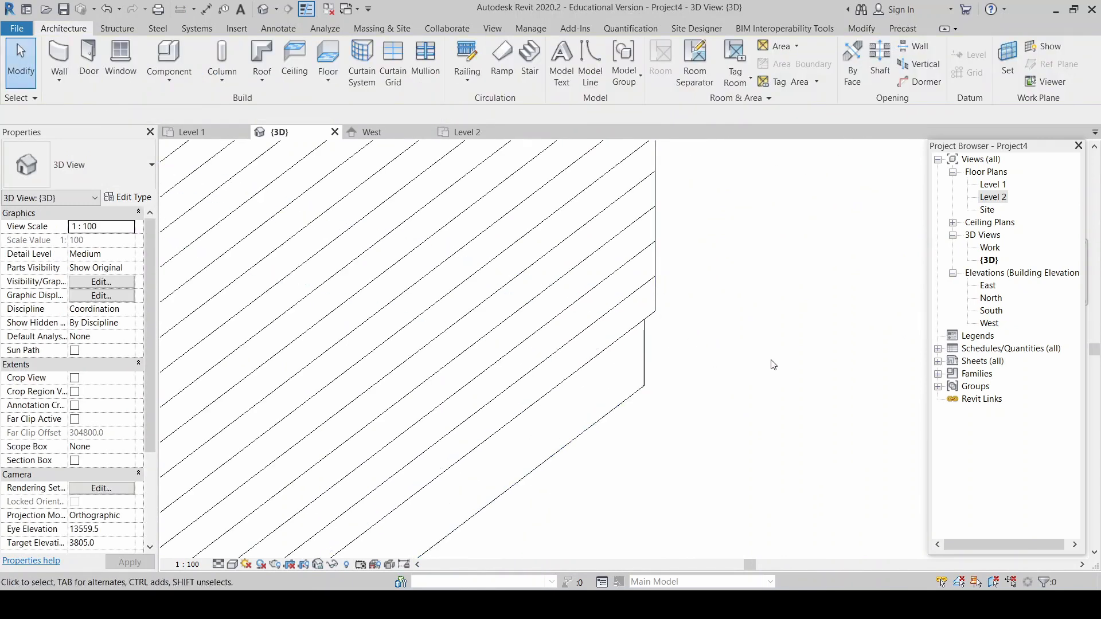
pyautogui.click(216, 134)
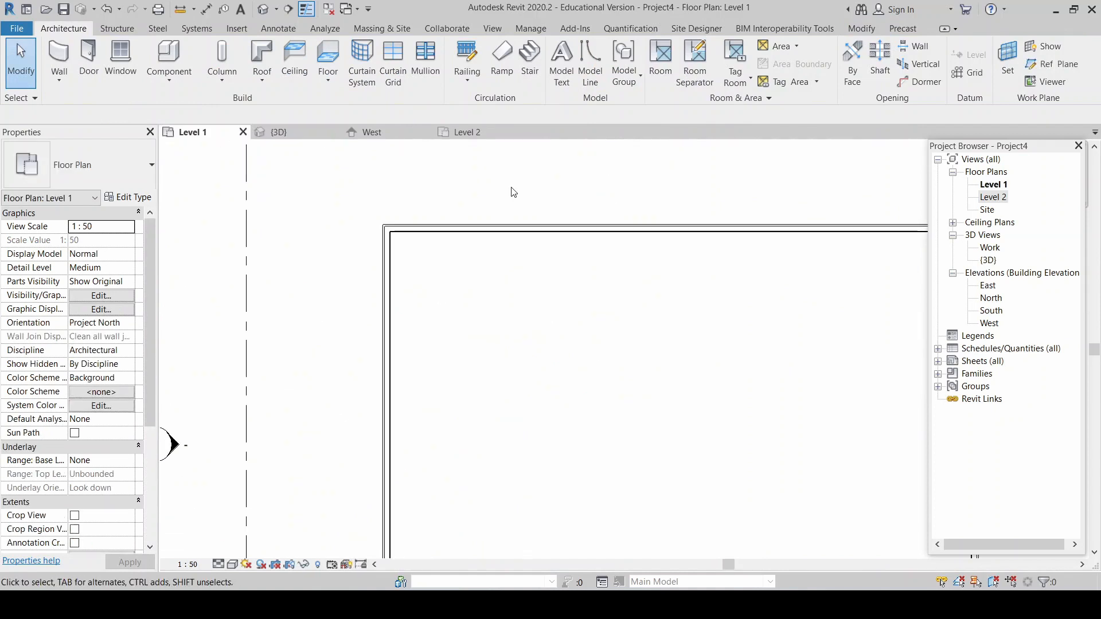
# Step: Examine the wall layers at the floor's upper-left corner on Level 1 and check the upper wall's type
pyautogui.scroll(2, 441, 215)
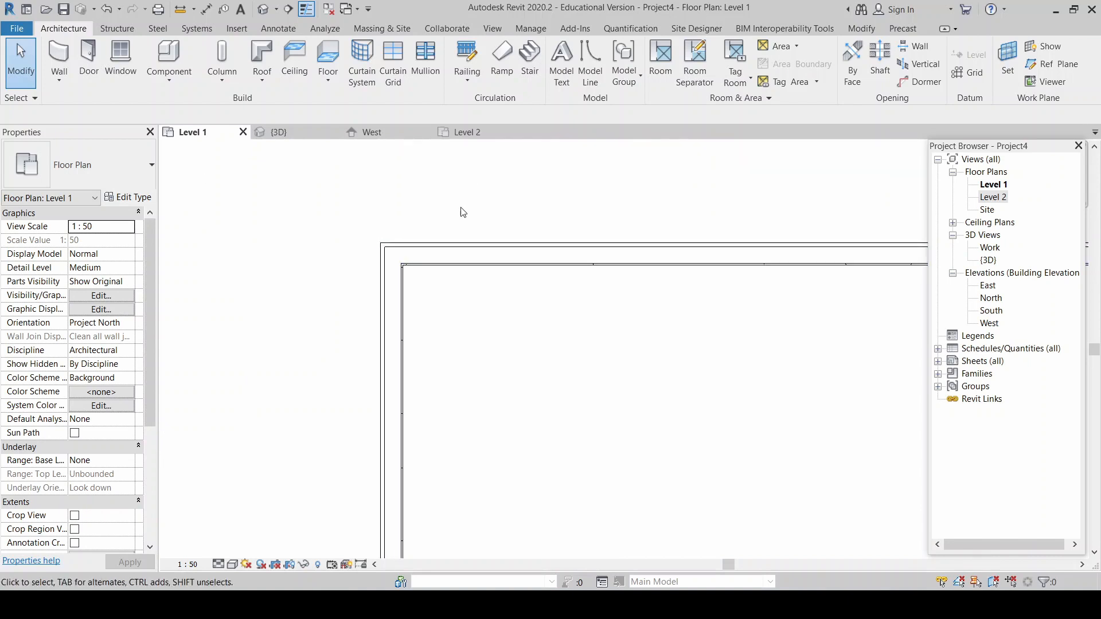
pyautogui.scroll(1, 468, 231)
pyautogui.scroll(2, 454, 255)
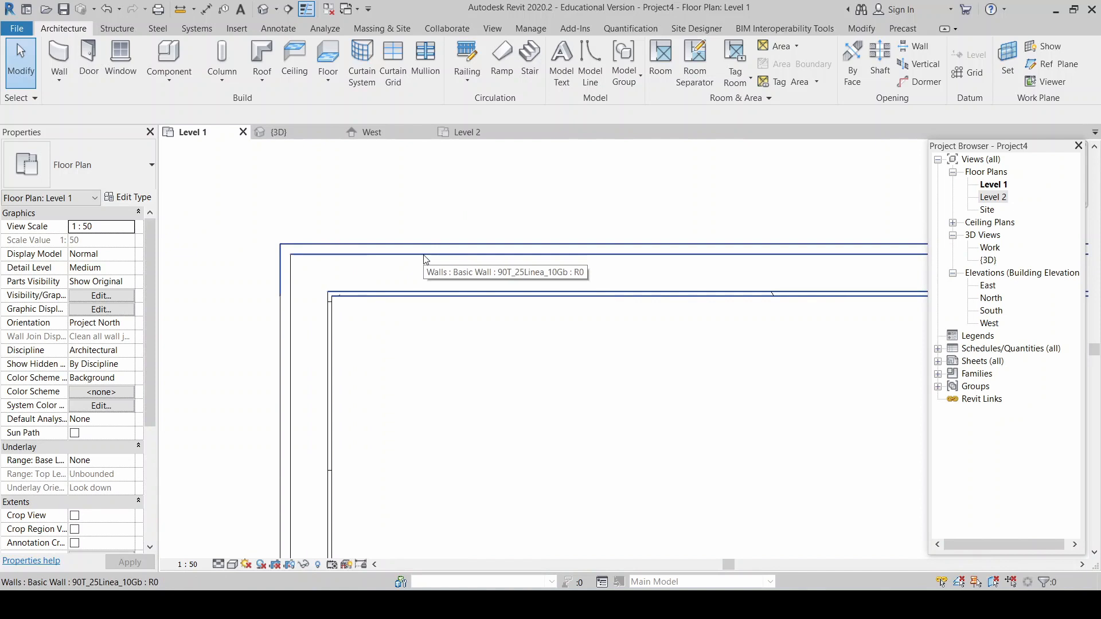
pyautogui.scroll(-2, 484, 359)
pyautogui.scroll(-1, 296, 208)
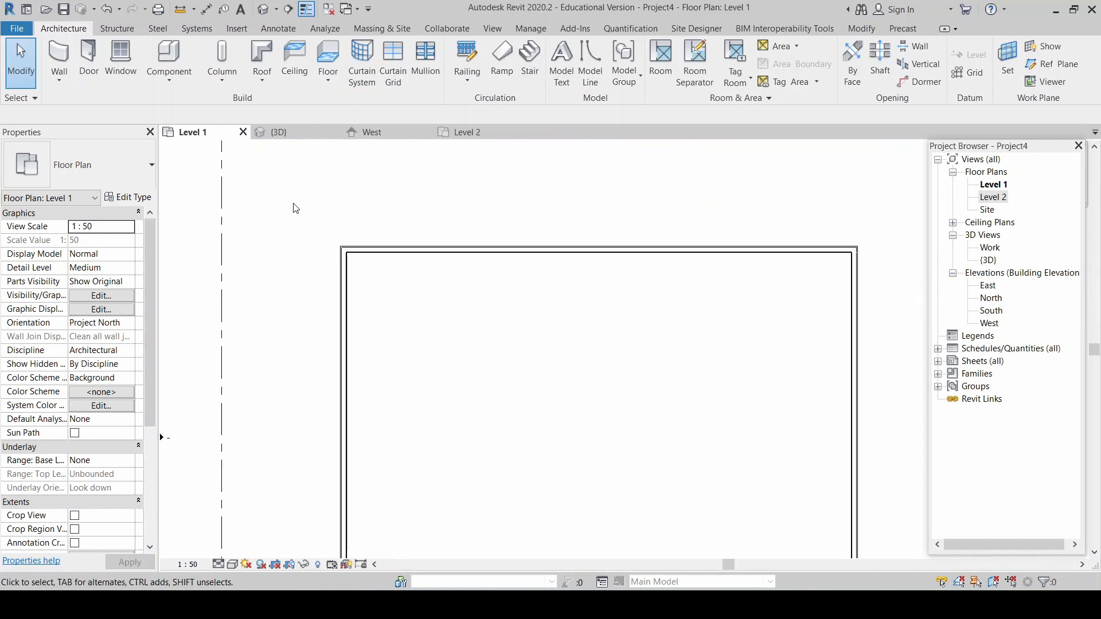
pyautogui.scroll(-2, 295, 207)
pyautogui.click(381, 229)
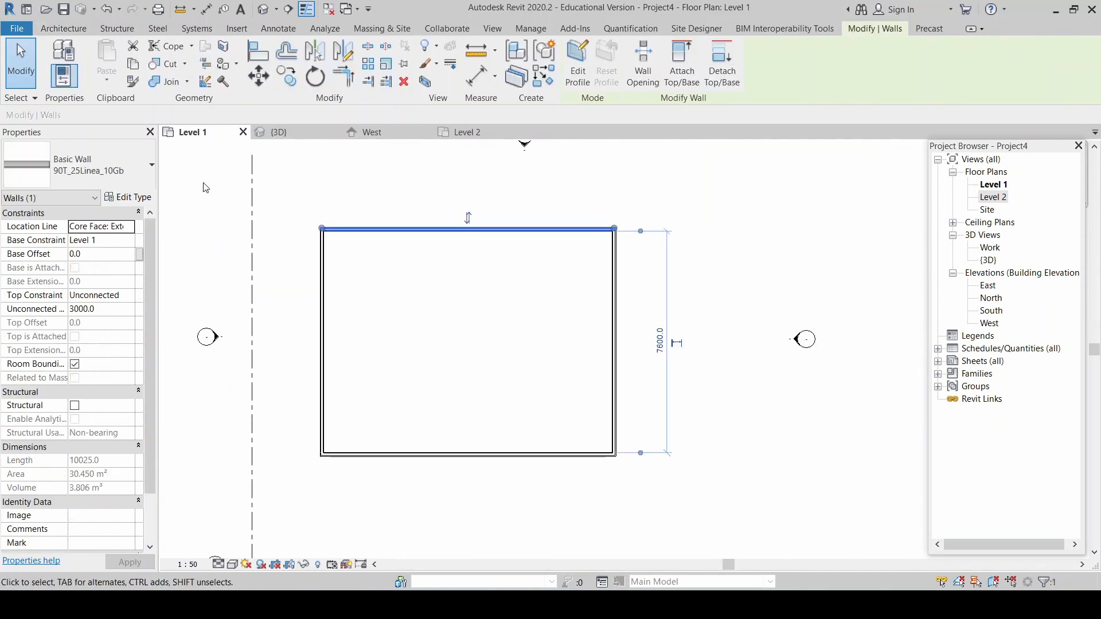
pyautogui.click(95, 154)
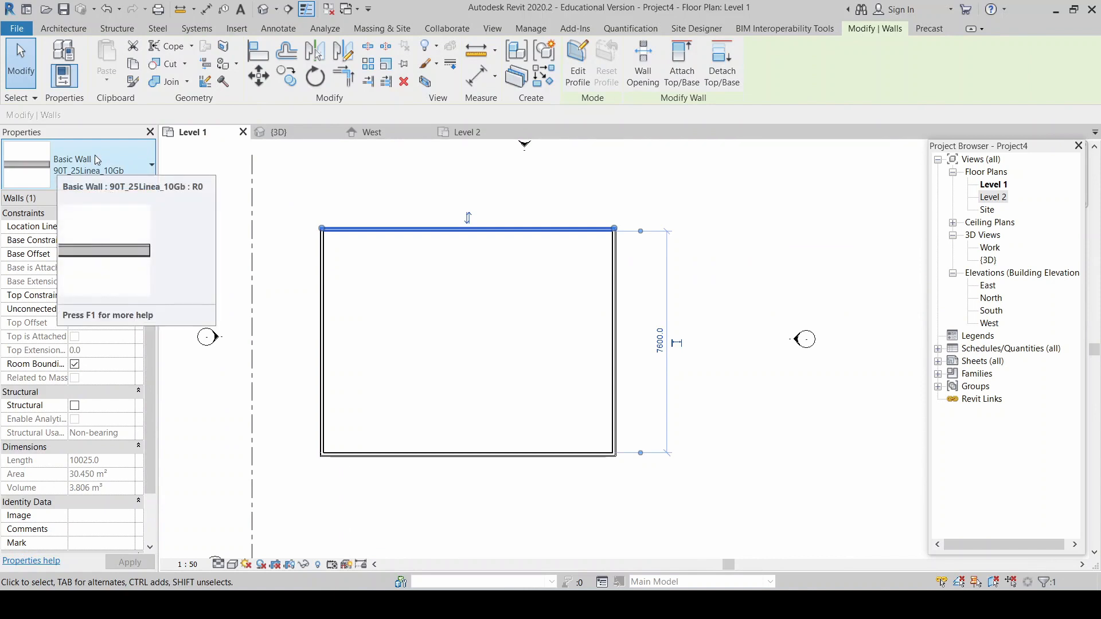
pyautogui.click(346, 189)
# Step: Draw a freehand chain of three connected 90T_25Linea_10Gb walls inside the rectangular room on Level 1, ending in a V shape
pyautogui.scroll(2, 401, 239)
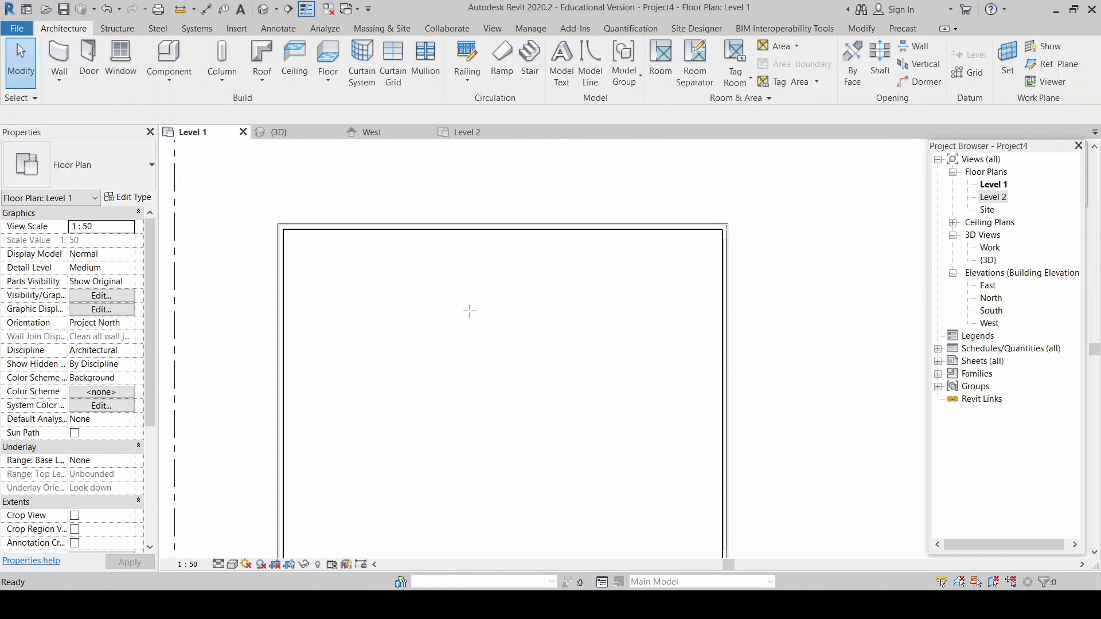
pyautogui.press('w')
pyautogui.press('a')
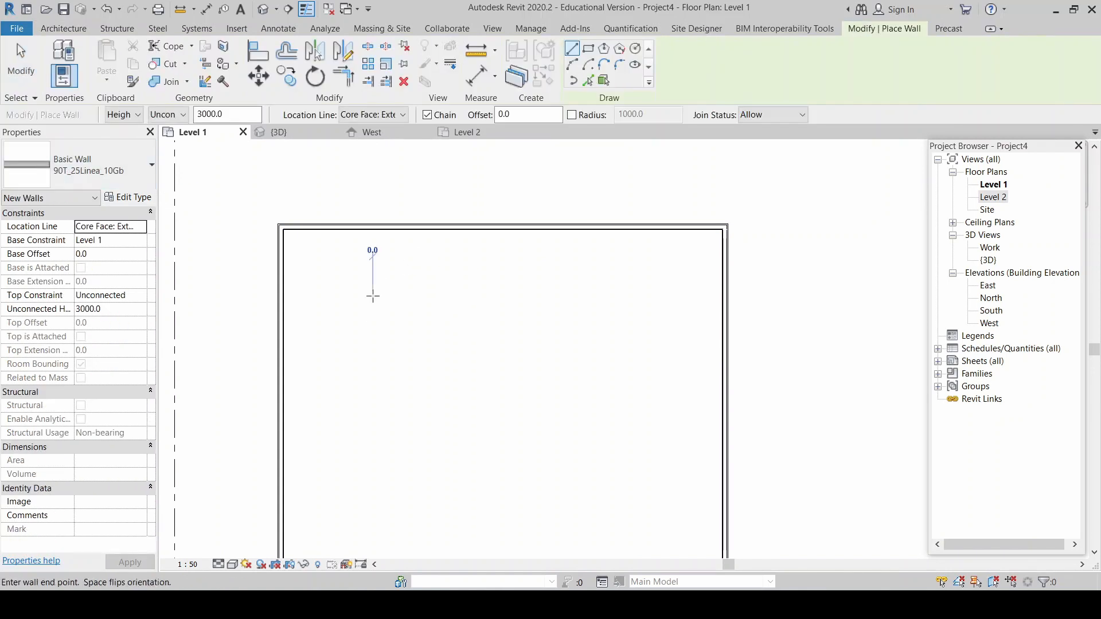
pyautogui.click(373, 297)
pyautogui.click(526, 338)
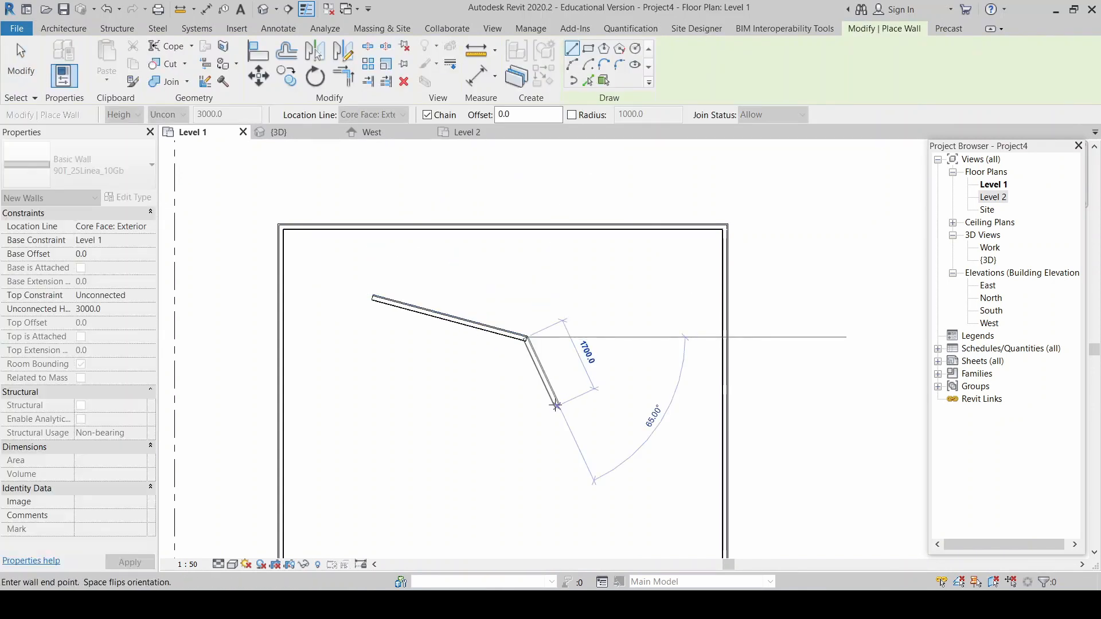
pyautogui.click(558, 405)
pyautogui.scroll(-3, 446, 373)
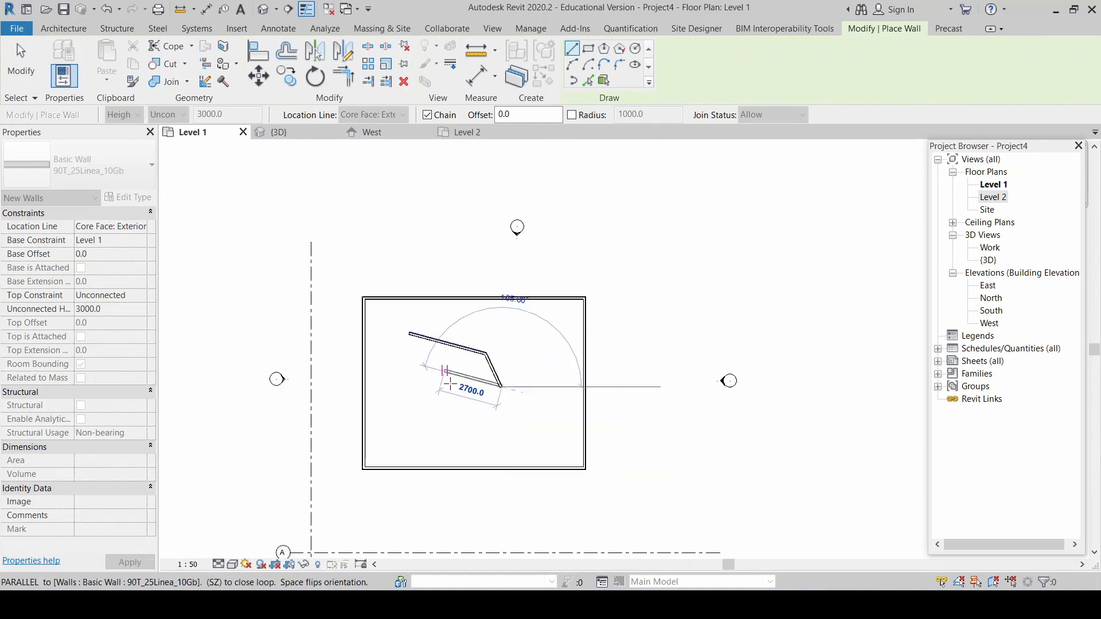
pyautogui.scroll(4, 519, 385)
pyautogui.click(513, 313)
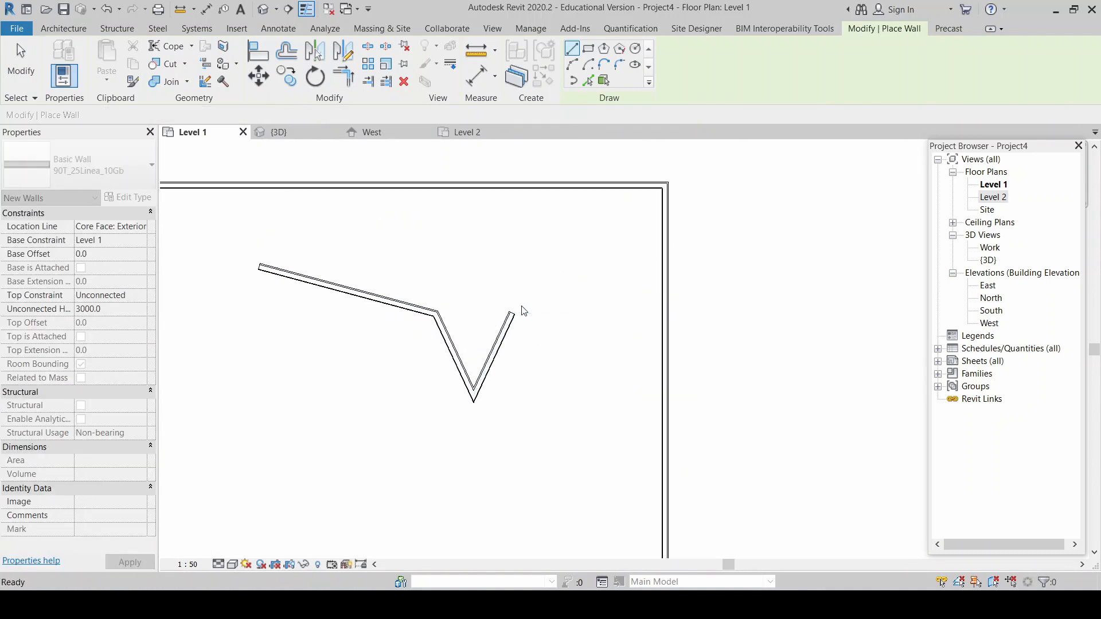
pyautogui.press('Escape')
pyautogui.press('Escape')
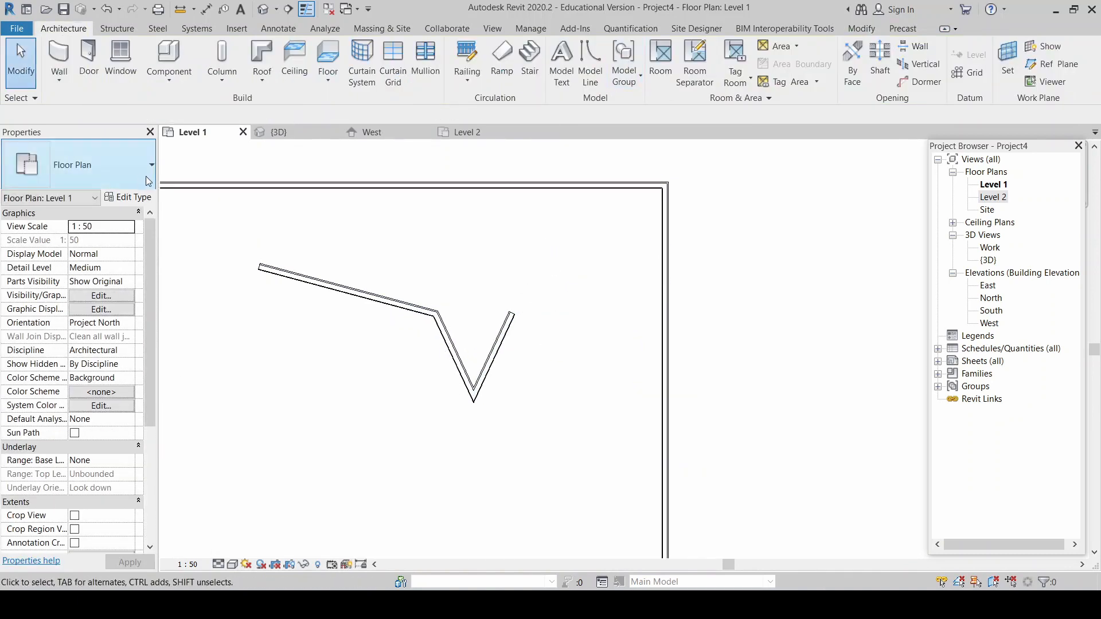
# Step: Draw a circular wall with a radius of about 1325 mm inside the room, below the long slanted wall
pyautogui.press('w')
pyautogui.press('a')
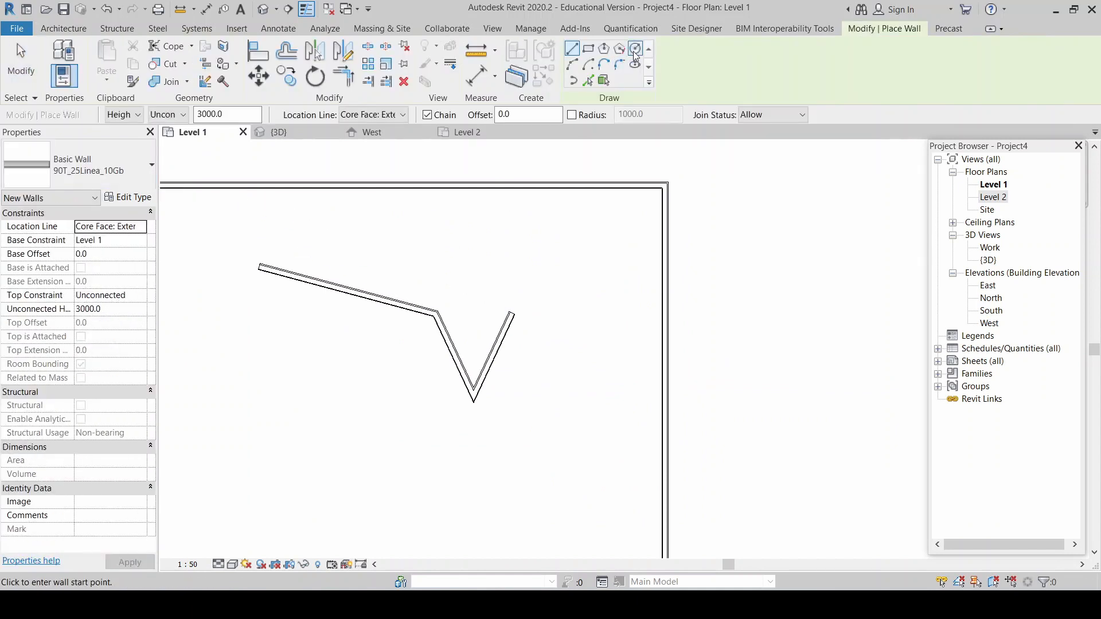
pyautogui.click(635, 48)
pyautogui.scroll(-2, 510, 355)
pyautogui.click(414, 322)
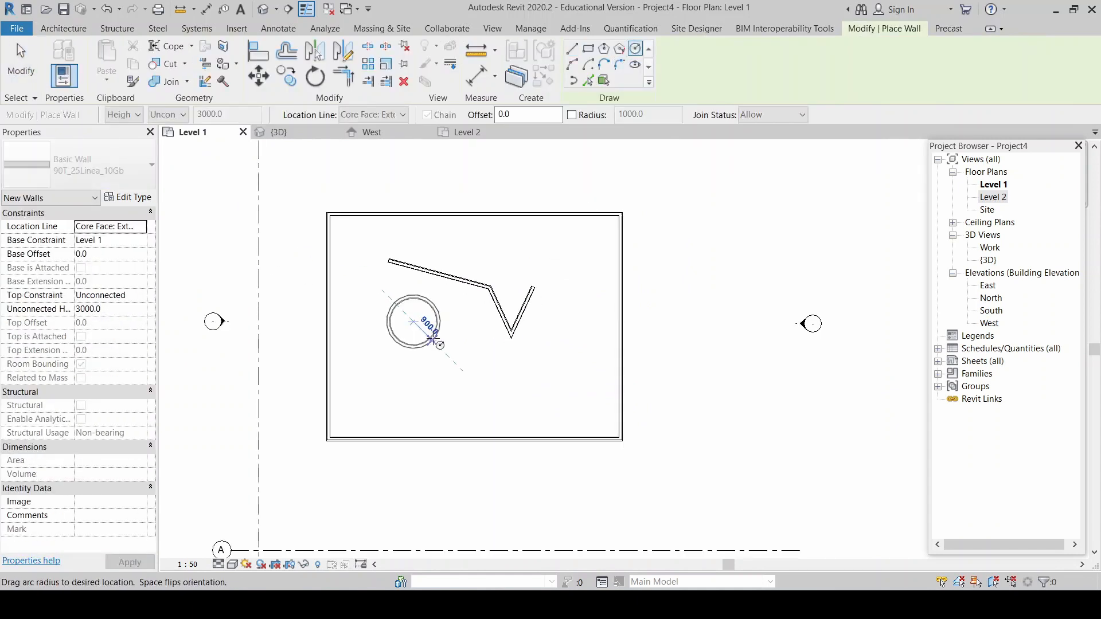
pyautogui.scroll(4, 405, 311)
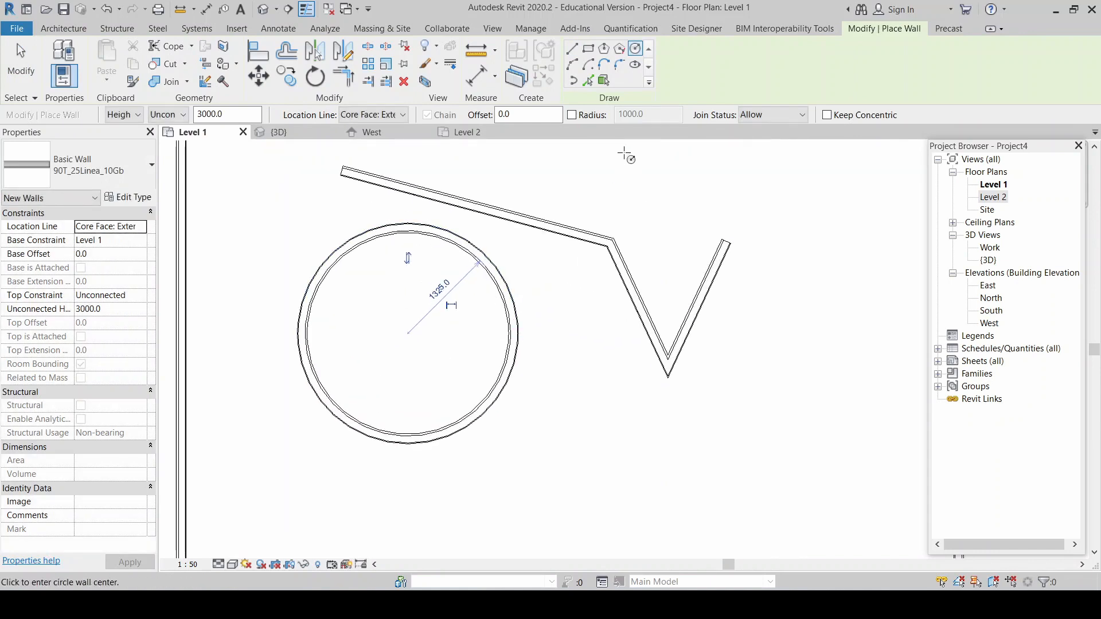
pyautogui.press('Escape')
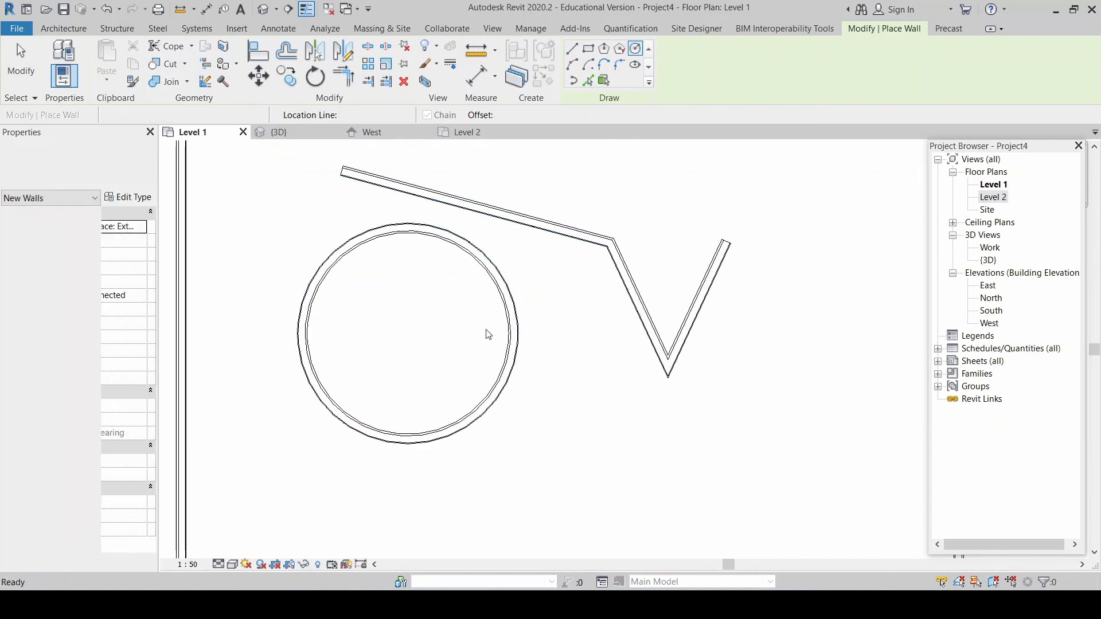
pyautogui.press('Escape')
pyautogui.scroll(-3, 483, 310)
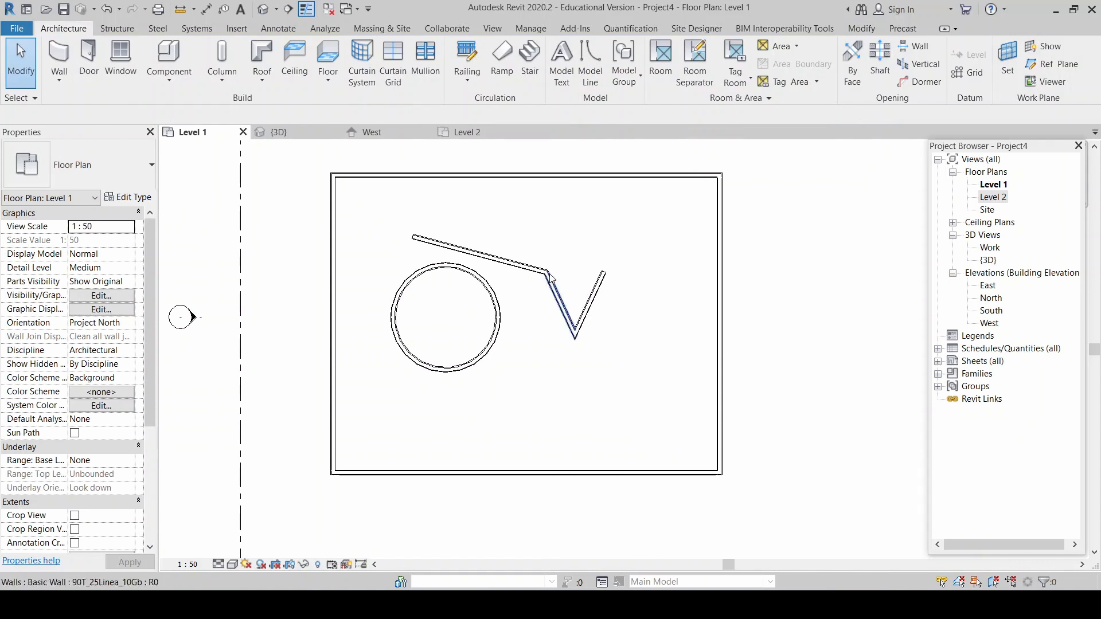
# Step: Examine the circular and angled walls in the {3D} view, and return to Level 1
pyautogui.click(312, 137)
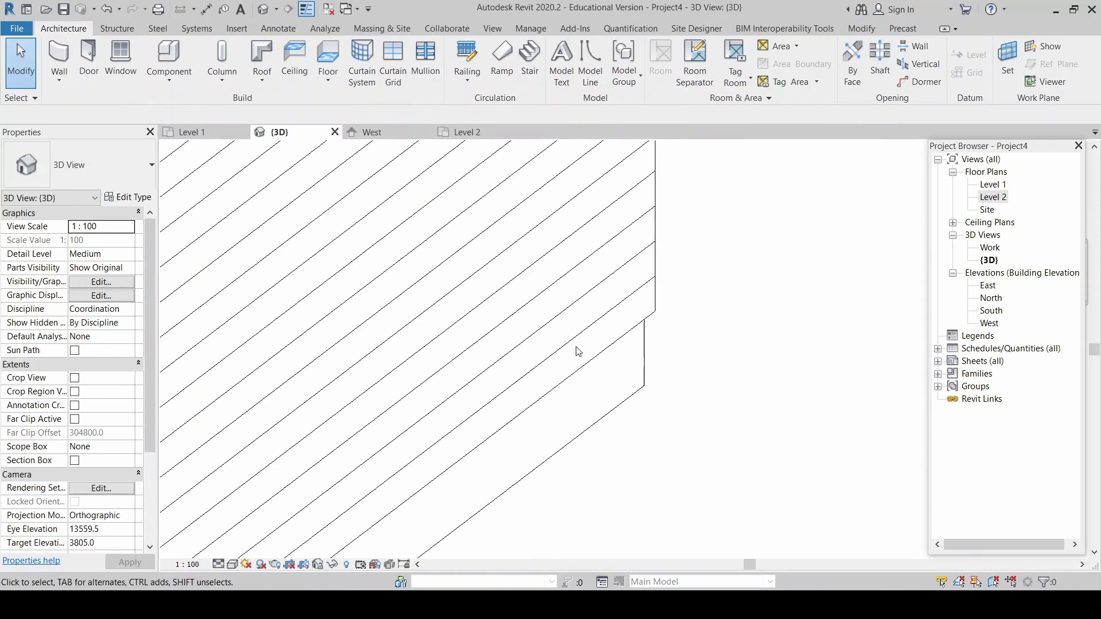
pyautogui.scroll(-6, 669, 384)
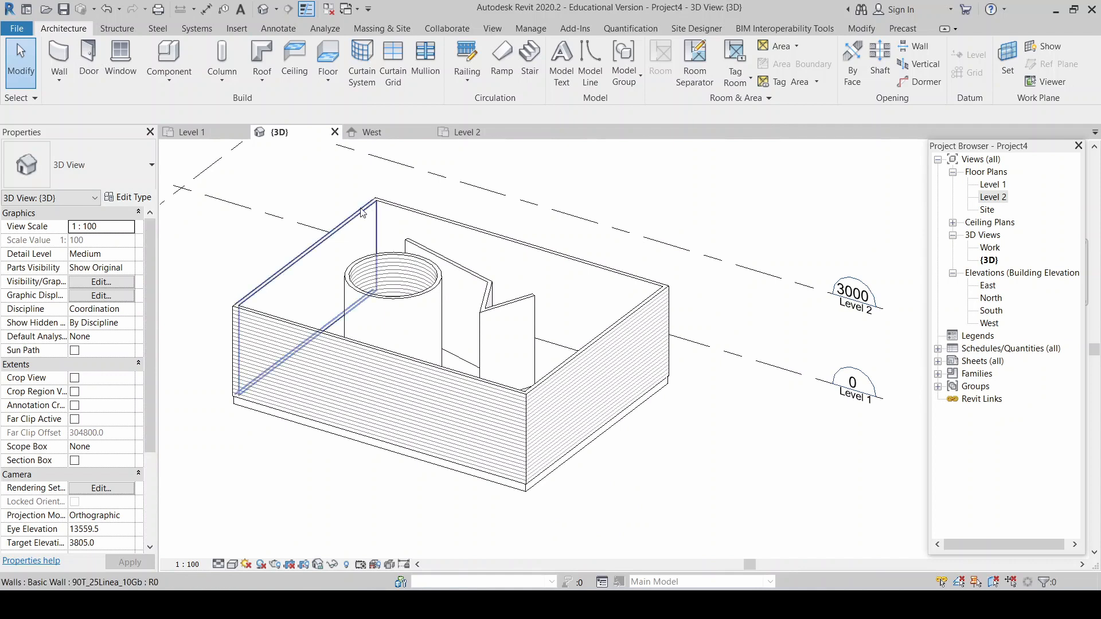
pyautogui.click(189, 132)
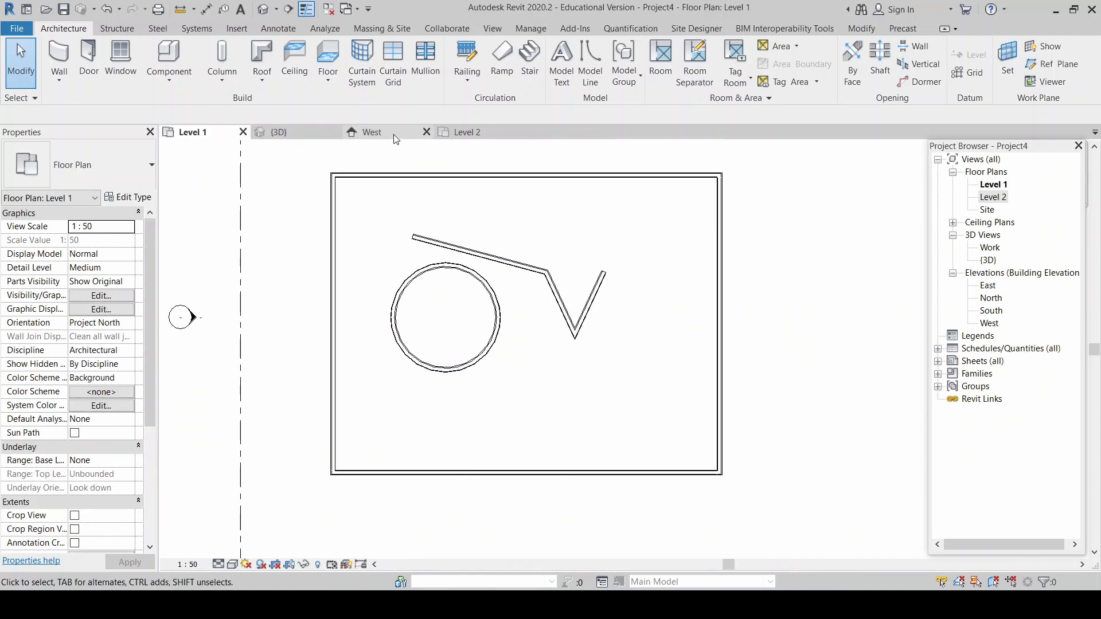
# Step: In the West elevation, stretch the facing wall's top to a height of 3800 mm and bring it back to Level 2
pyautogui.click(378, 132)
pyautogui.scroll(-2, 258, 456)
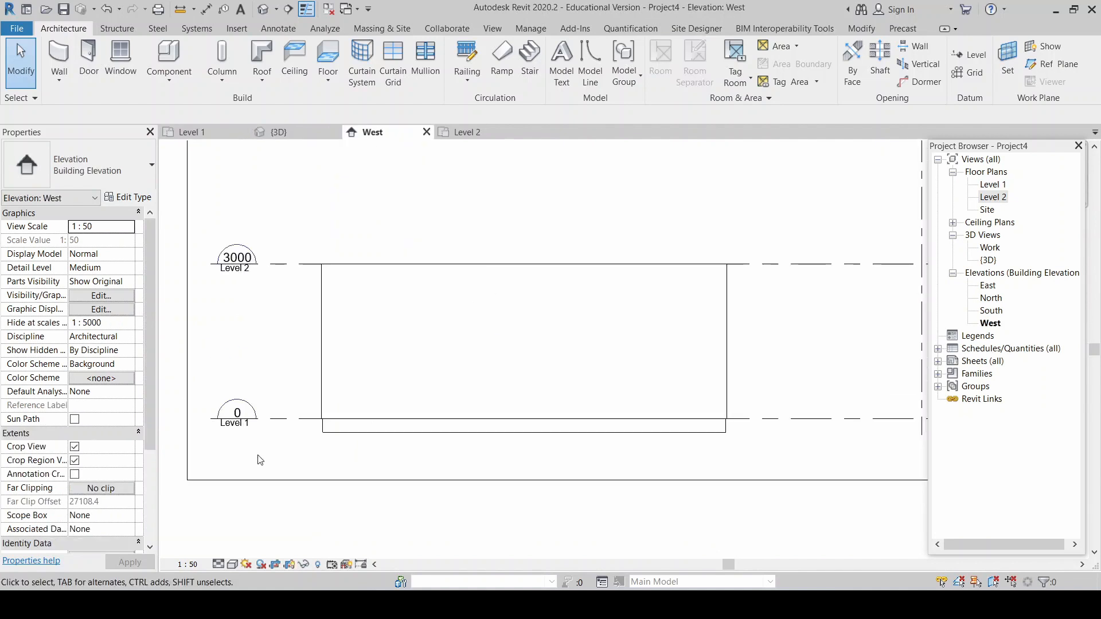
pyautogui.click(418, 313)
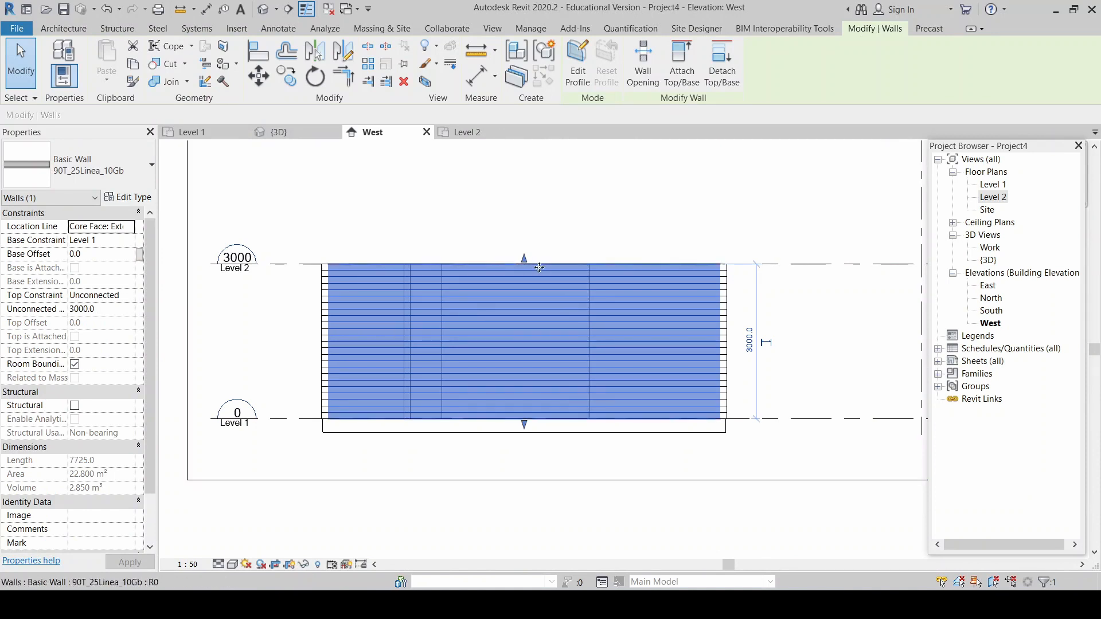
pyautogui.moveTo(524, 259); pyautogui.dragTo(525, 224)
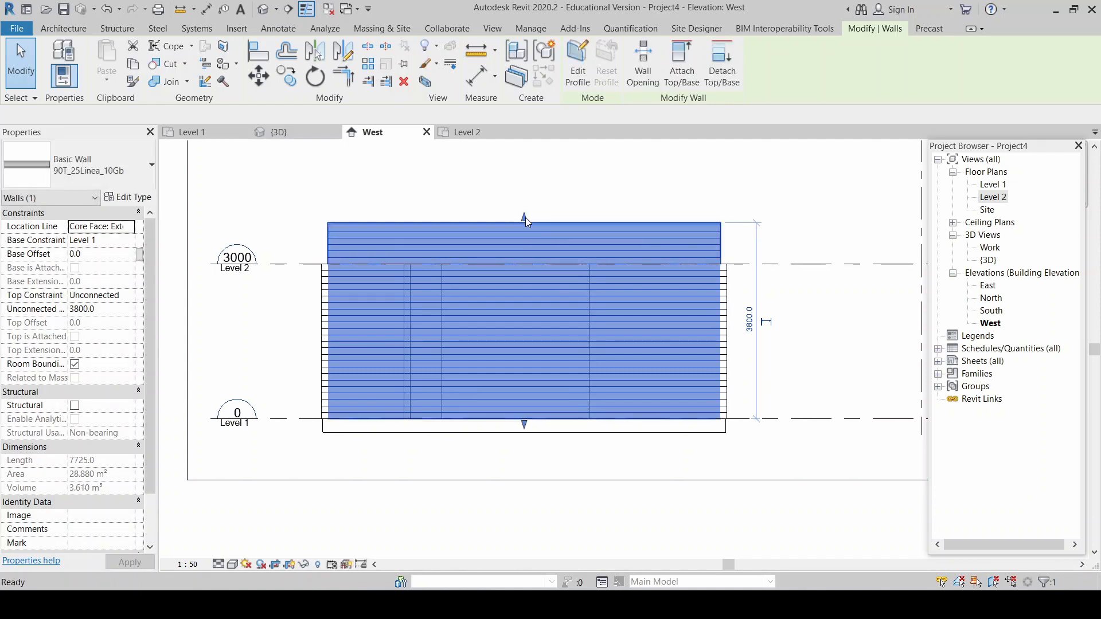
pyautogui.moveTo(536, 271); pyautogui.dragTo(536, 265)
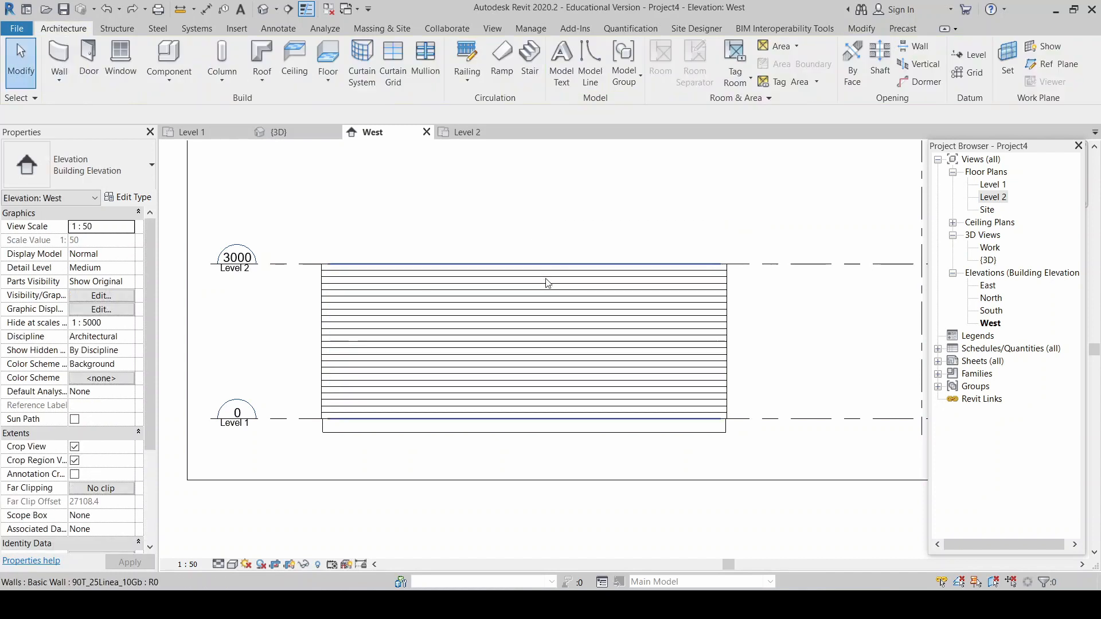
# Step: Stretch the west wall's top above Level 2 to a height of 4500 mm, and set its height dimension to 5000 mm
pyautogui.click(550, 269)
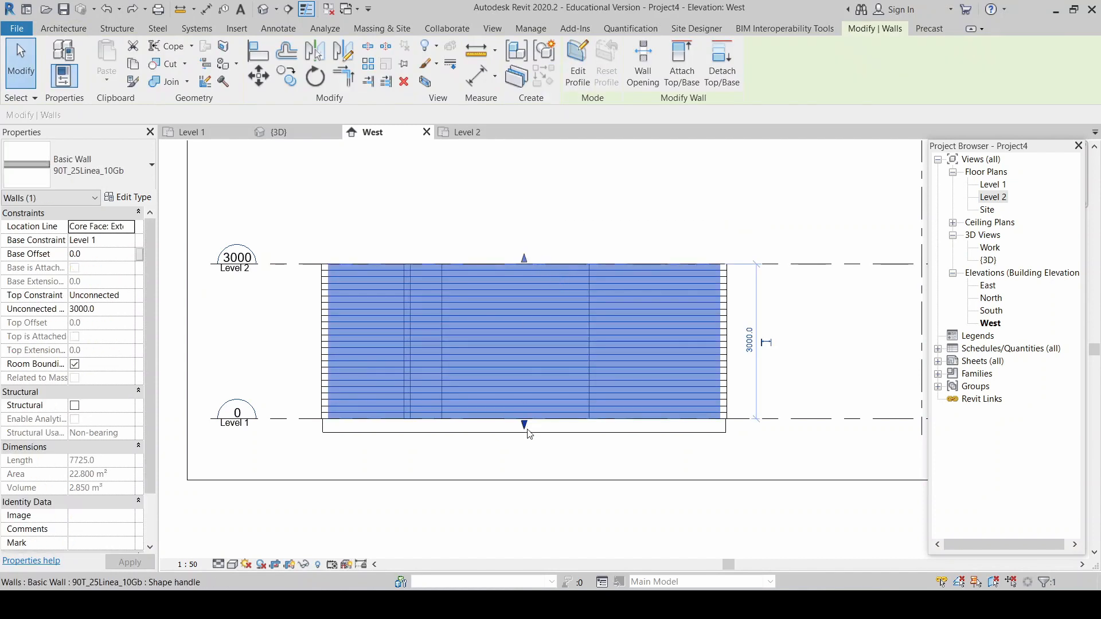
pyautogui.moveTo(524, 259); pyautogui.dragTo(521, 193)
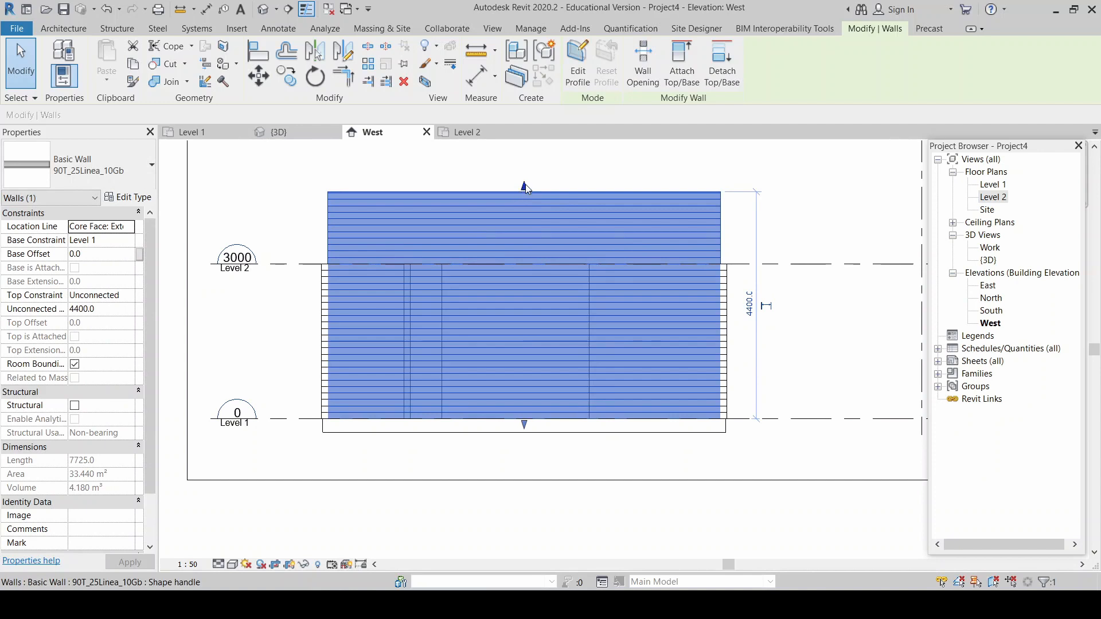
pyautogui.moveTo(527, 188)
pyautogui.mouseDown()
pyautogui.moveTo(524, 153)
pyautogui.moveTo(531, 196)
pyautogui.mouseUp()
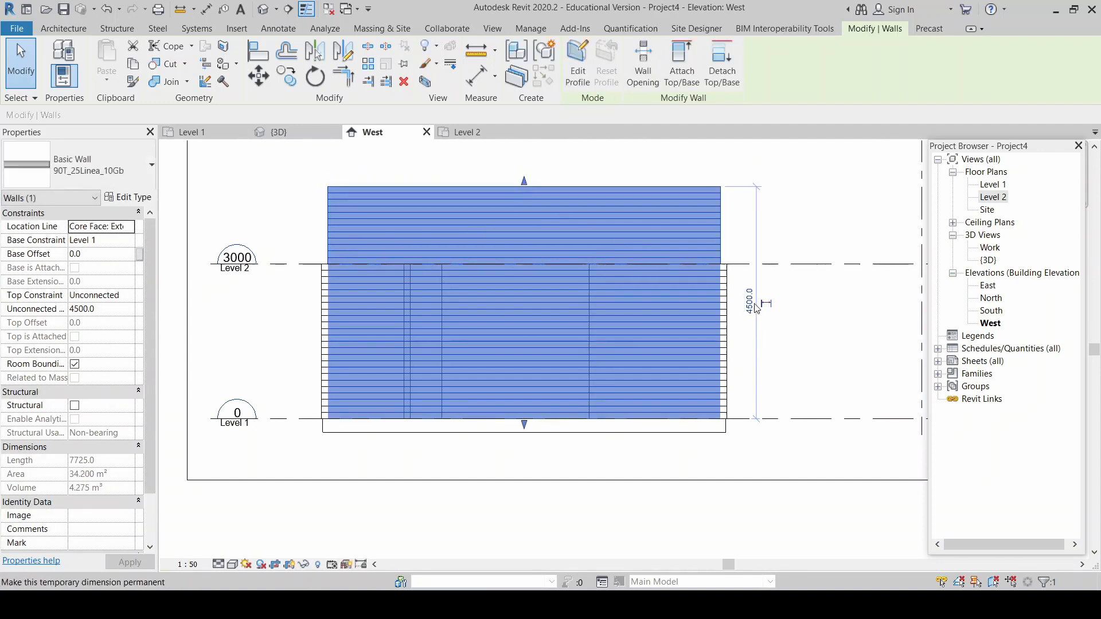
pyautogui.click(749, 302)
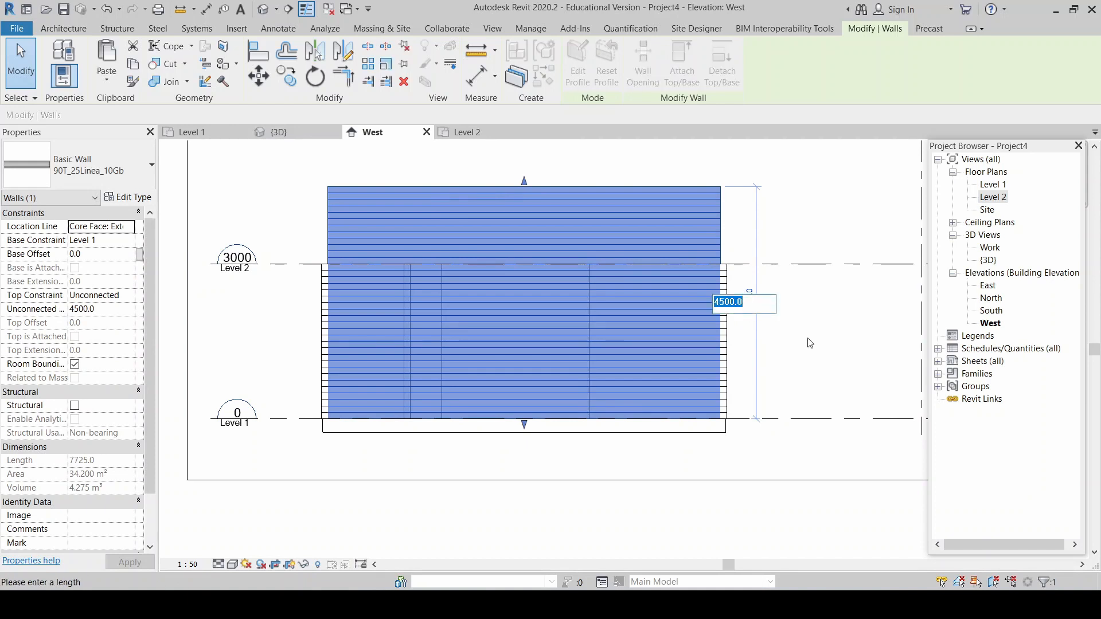
pyautogui.write('50')
pyautogui.press('Return')
pyautogui.scroll(-1, 805, 367)
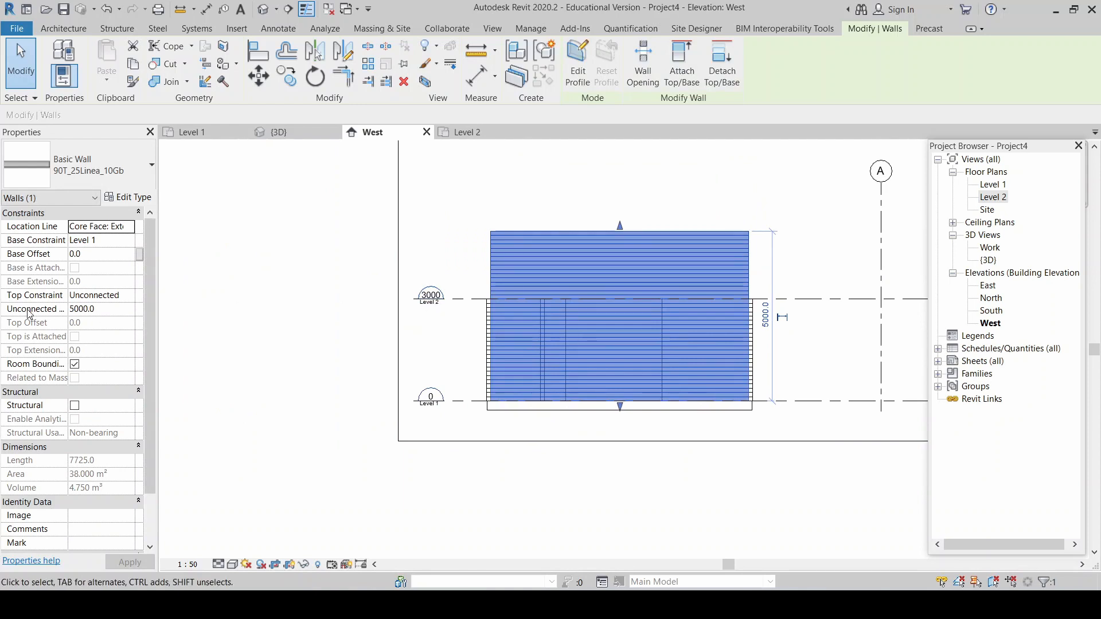
# Step: Set the west wall's Unconnected Height property to 3000 mm
pyautogui.click(101, 310)
pyautogui.moveTo(100, 310); pyautogui.dragTo(68, 311)
pyautogui.write('3')
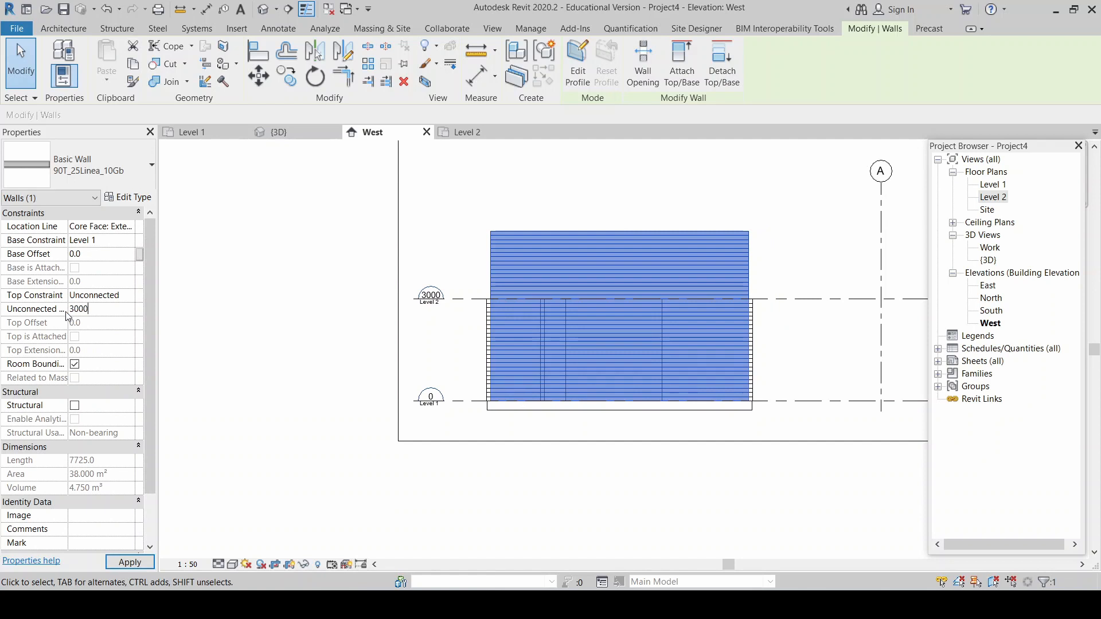
pyautogui.write('000')
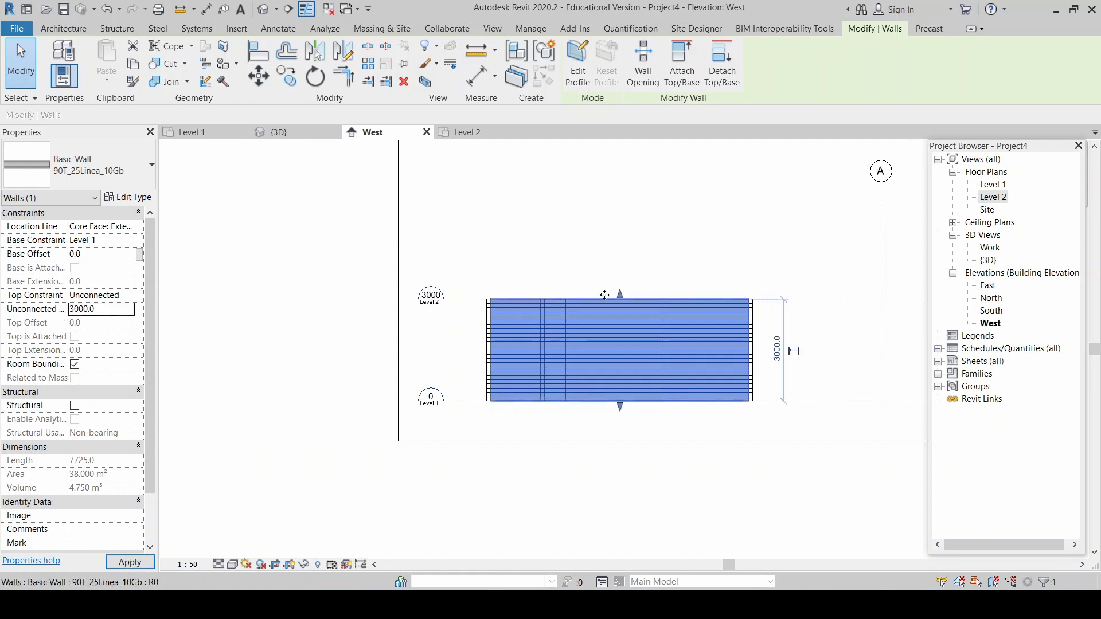
pyautogui.scroll(2, 697, 330)
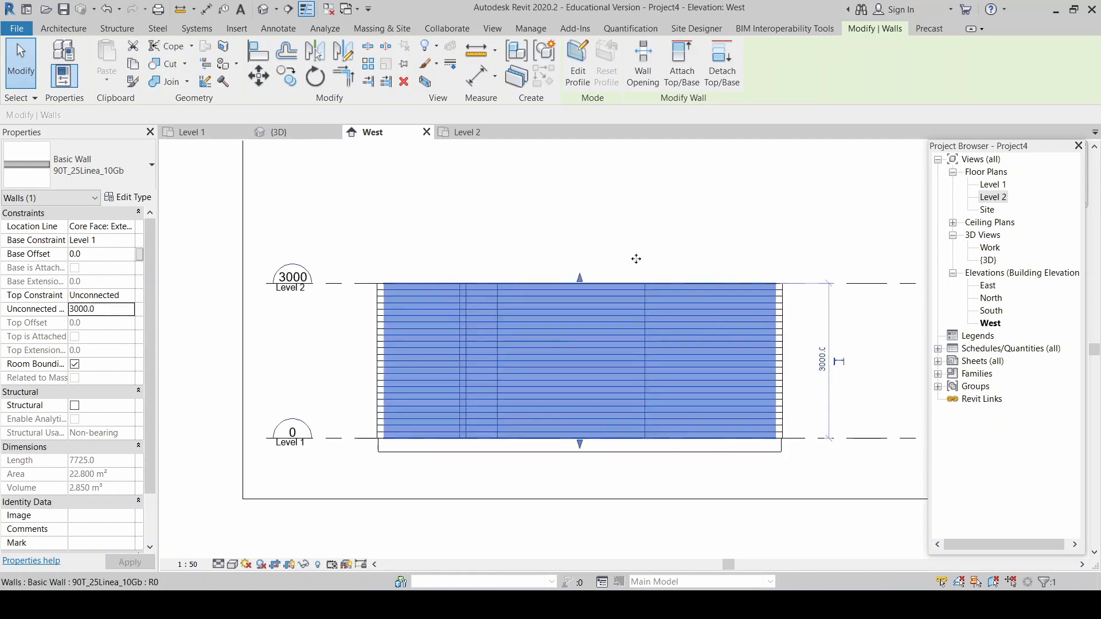
# Step: In the {3D} view, select the chain of four perimeter walls and set their Unconnected Height to 2400 mm
pyautogui.click(298, 133)
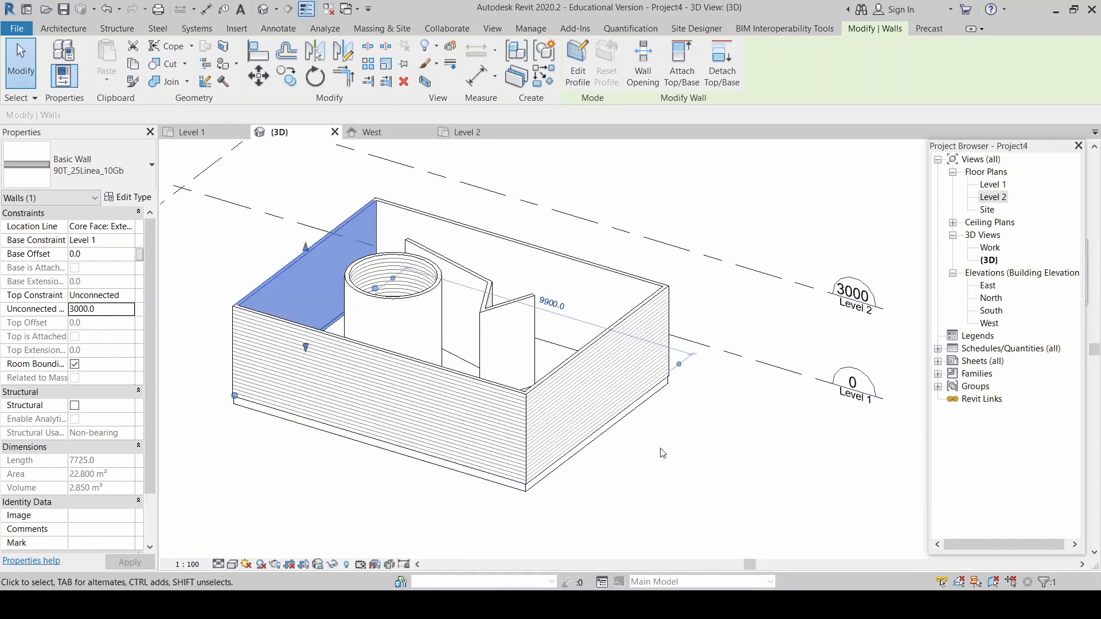
pyautogui.click(677, 483)
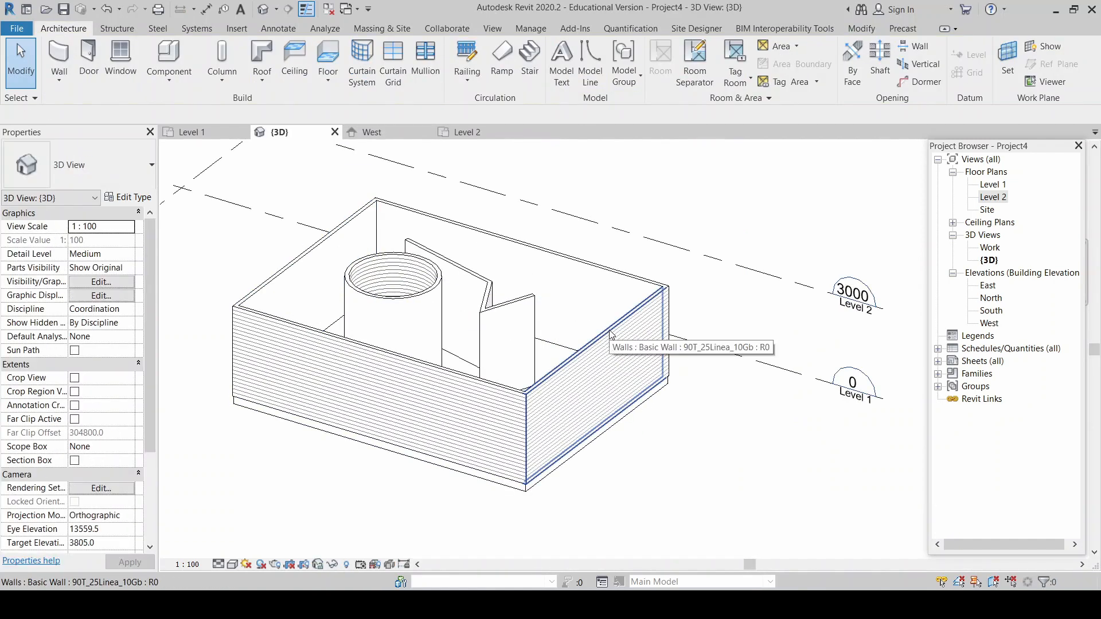
pyautogui.press('Tab')
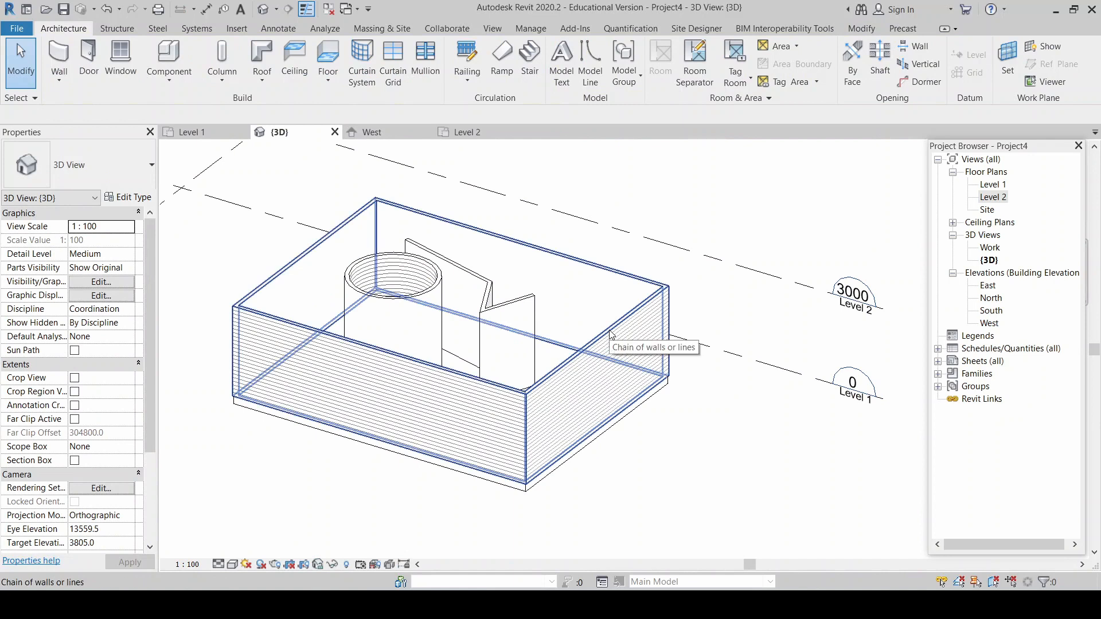
pyautogui.click(611, 335)
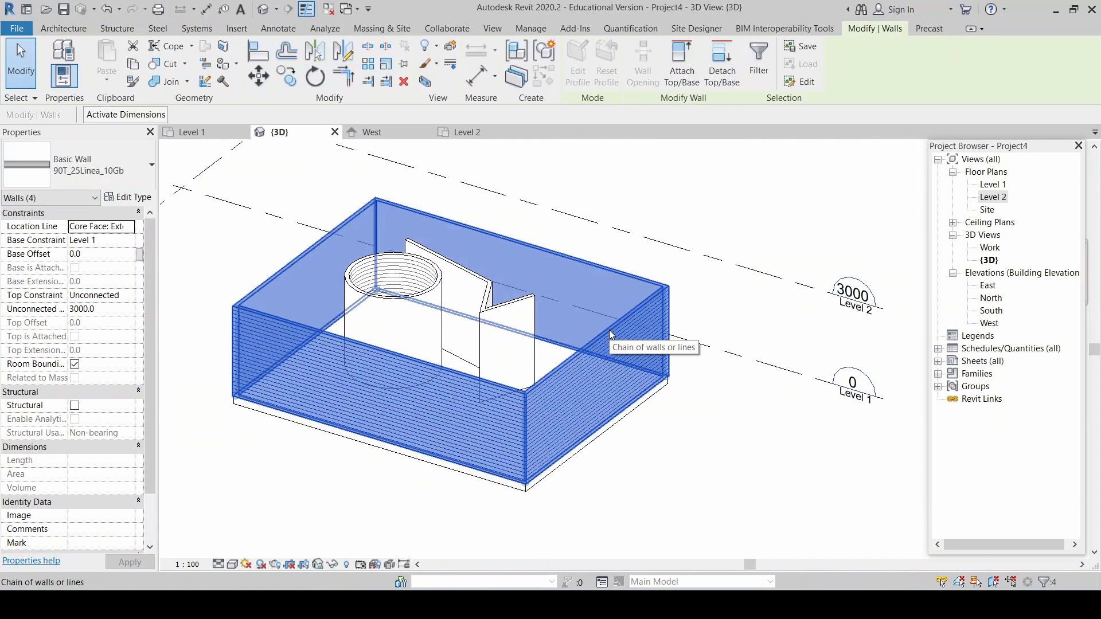
pyautogui.click(104, 309)
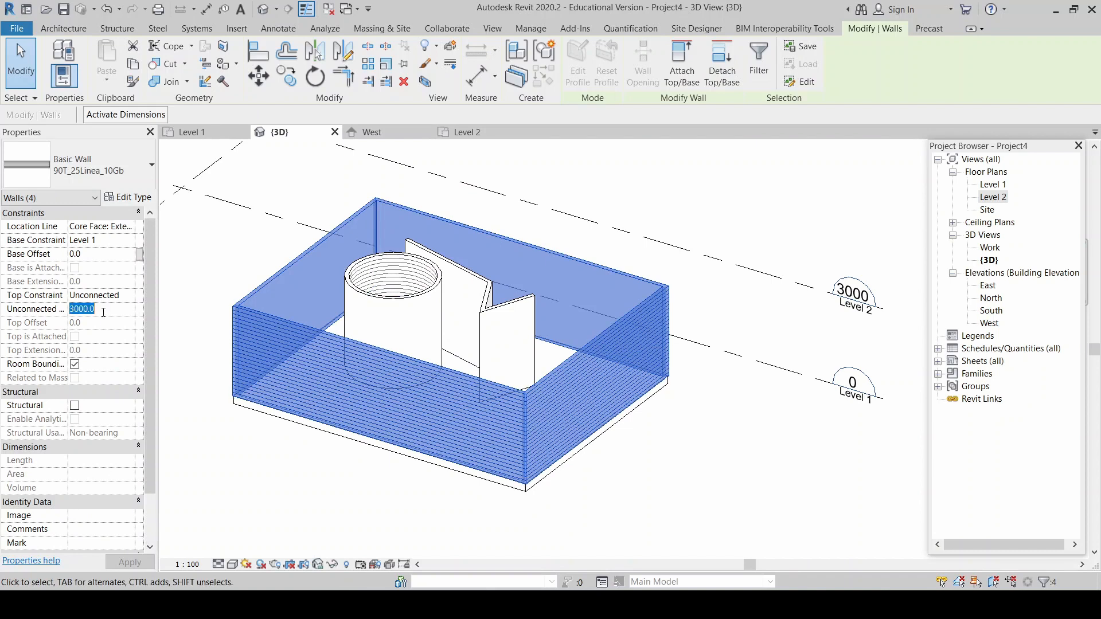
pyautogui.write('2400')
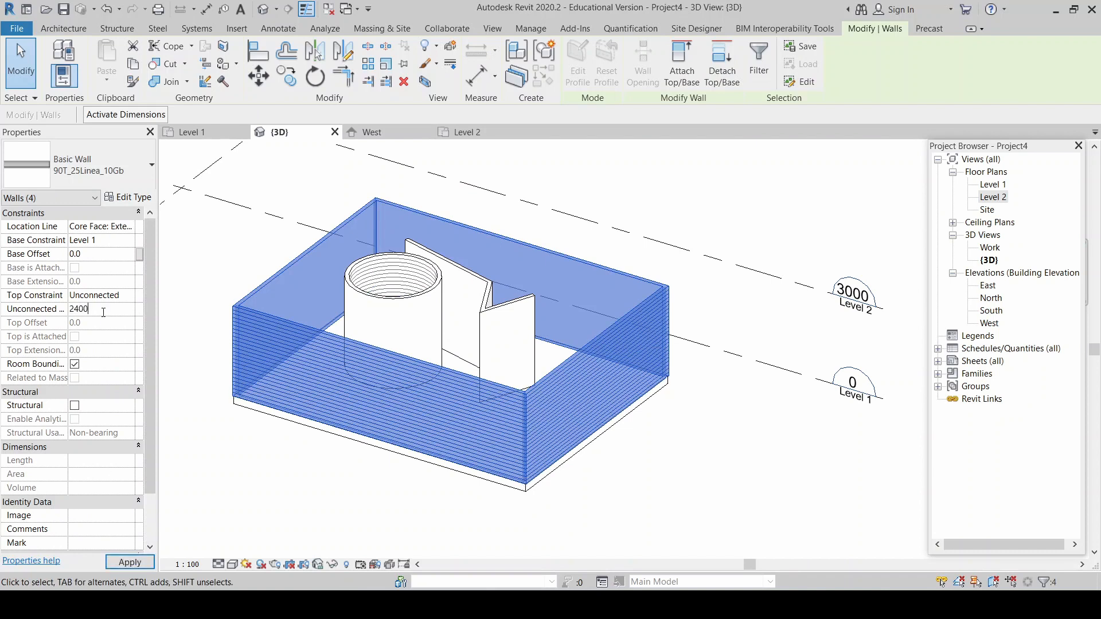
pyautogui.press('Tab')
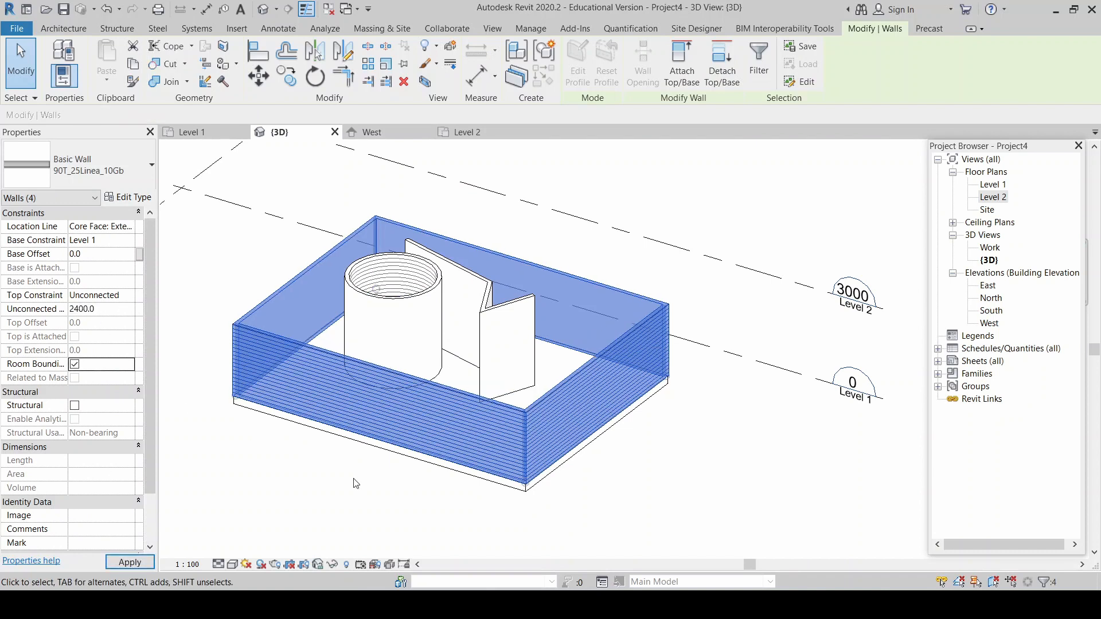
pyautogui.click(621, 467)
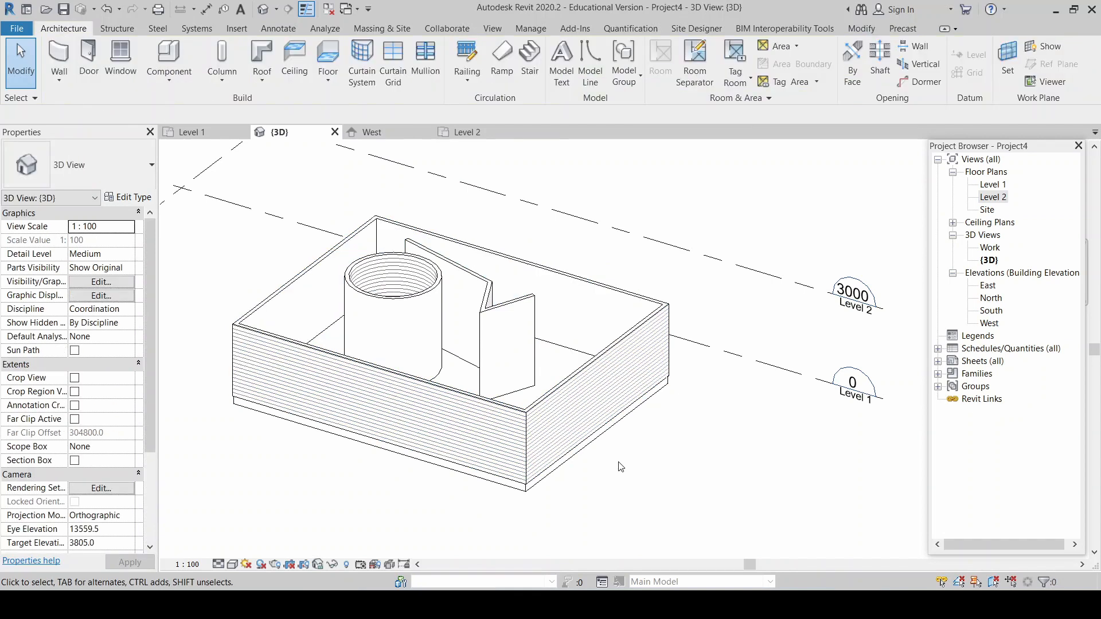
# Step: In the West elevation, set the west wall's Top Constraint to Up to level: Level 2, and check it in the {3D} view
pyautogui.click(376, 132)
pyautogui.click(422, 306)
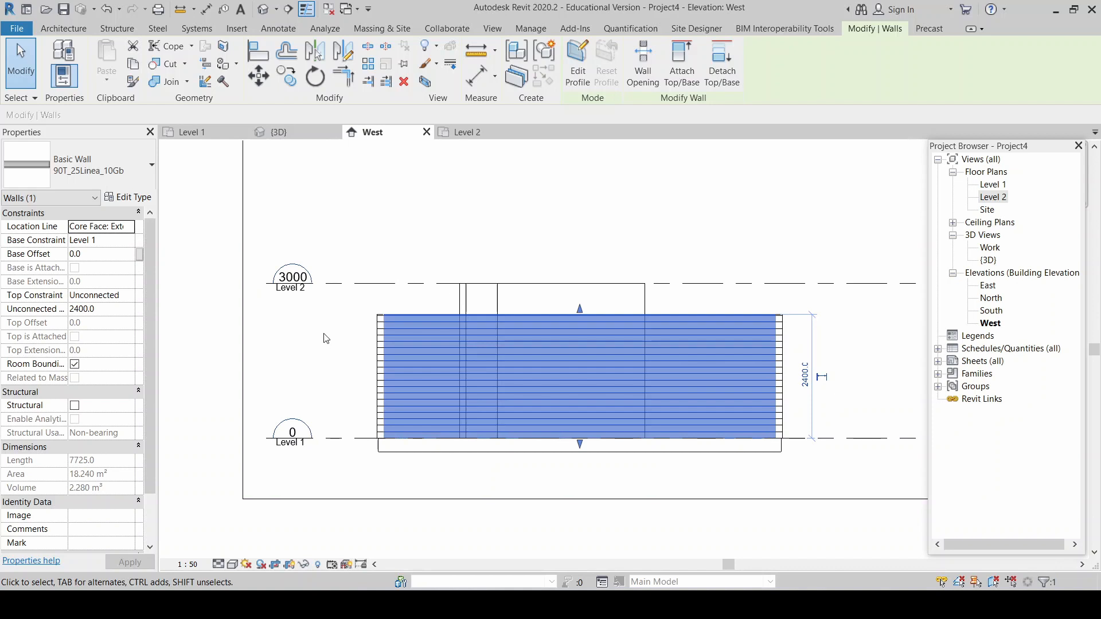
pyautogui.click(328, 343)
pyautogui.click(411, 321)
pyautogui.click(97, 295)
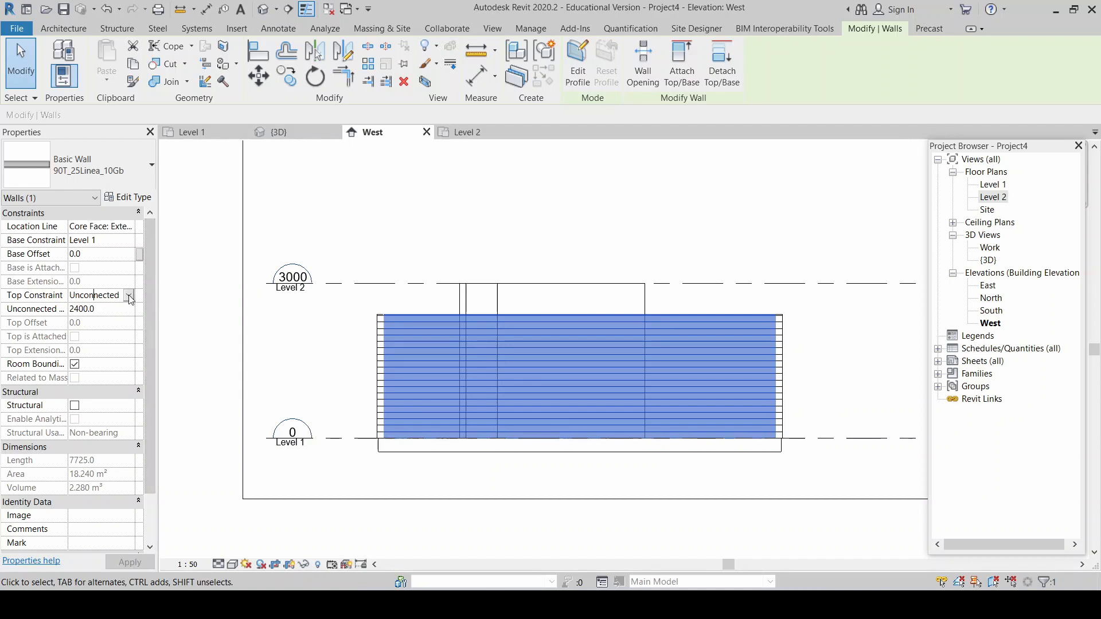
pyautogui.click(129, 295)
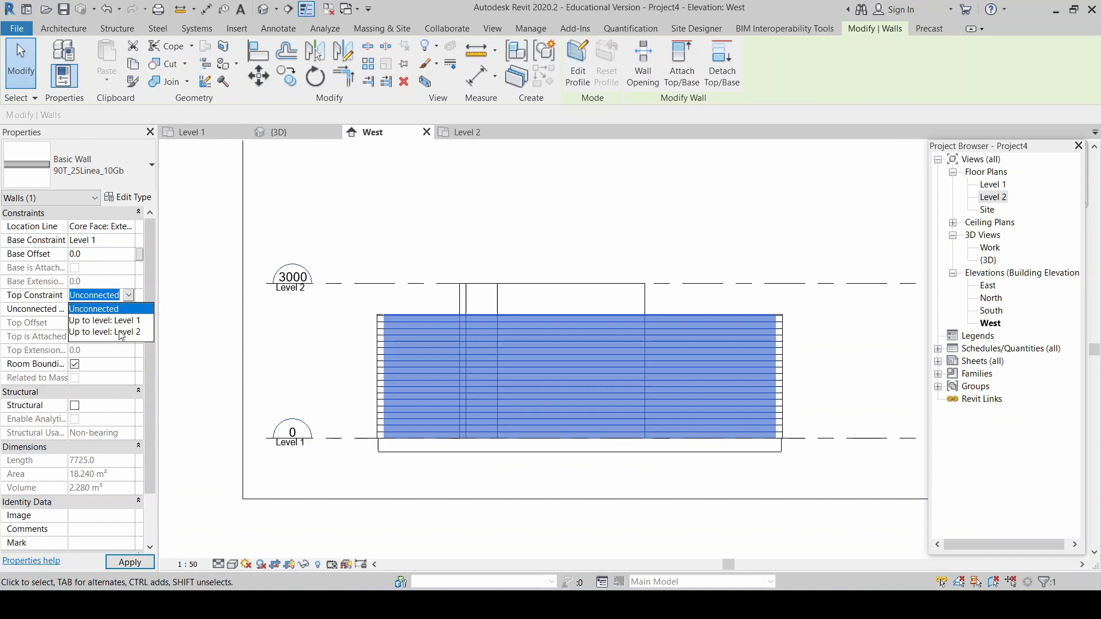
pyautogui.click(121, 335)
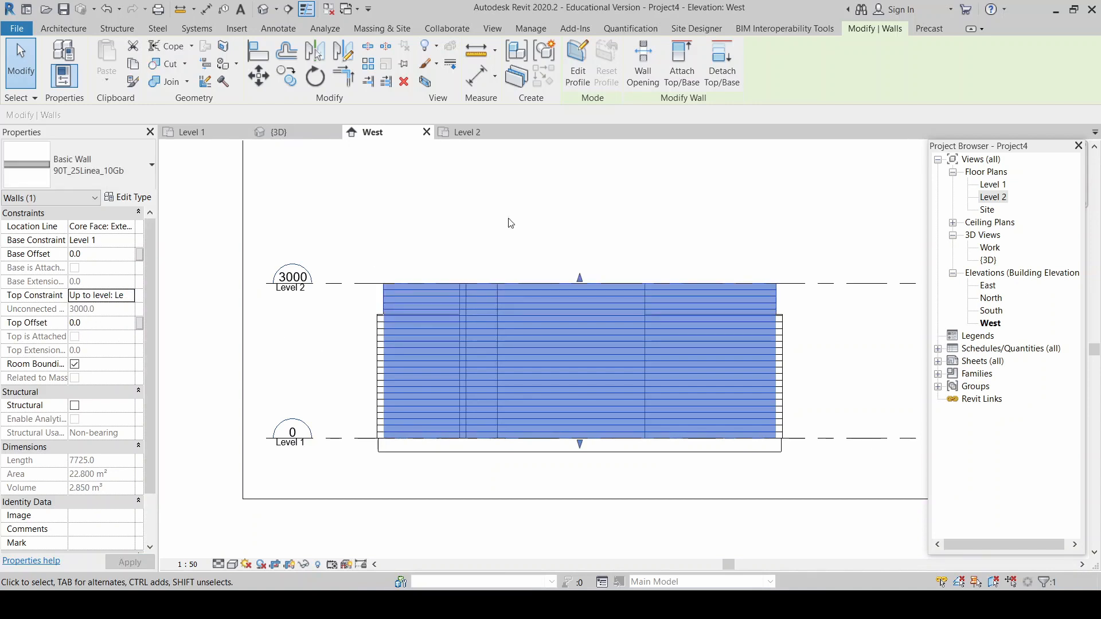
pyautogui.click(483, 237)
pyautogui.click(357, 284)
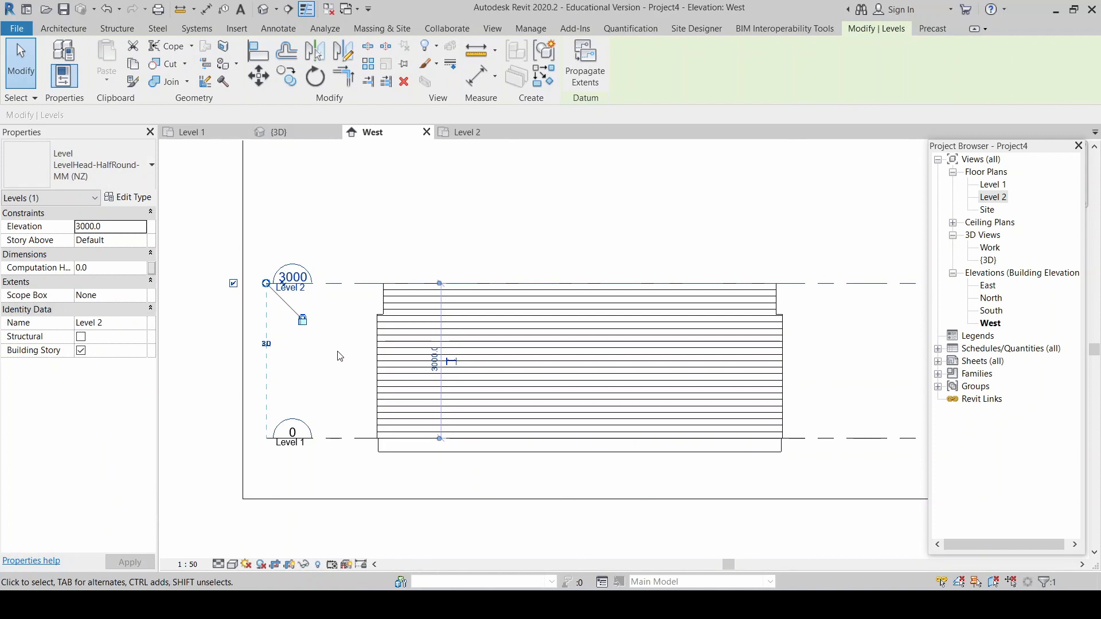
pyautogui.click(277, 133)
pyautogui.click(730, 235)
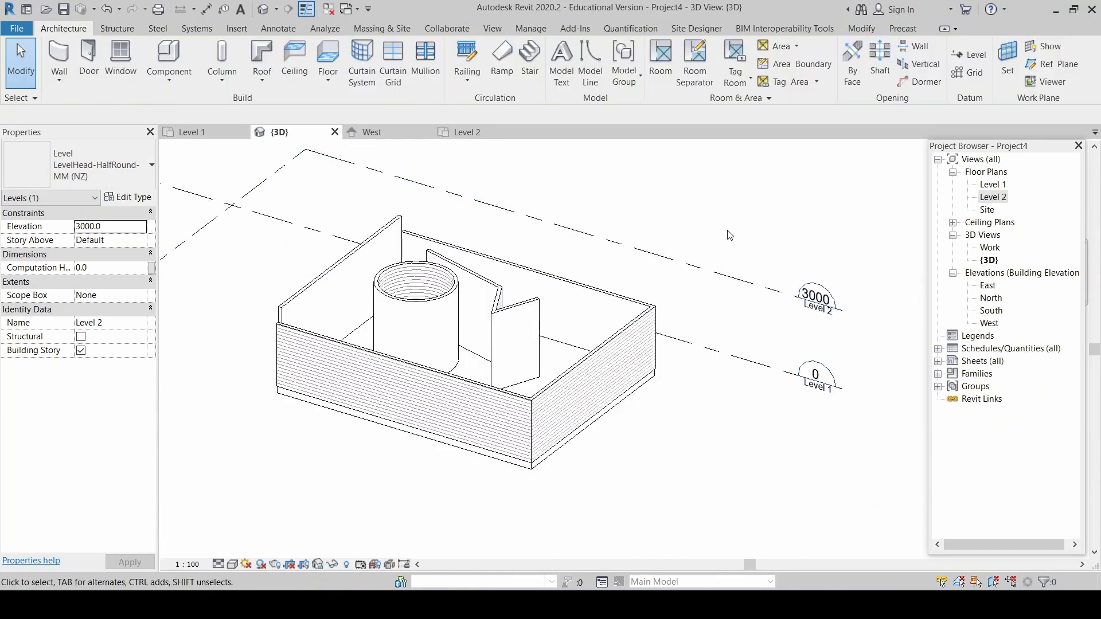
# Step: Back in the West elevation, set the west wall's Top Offset to 500 mm above Level 2
pyautogui.click(387, 133)
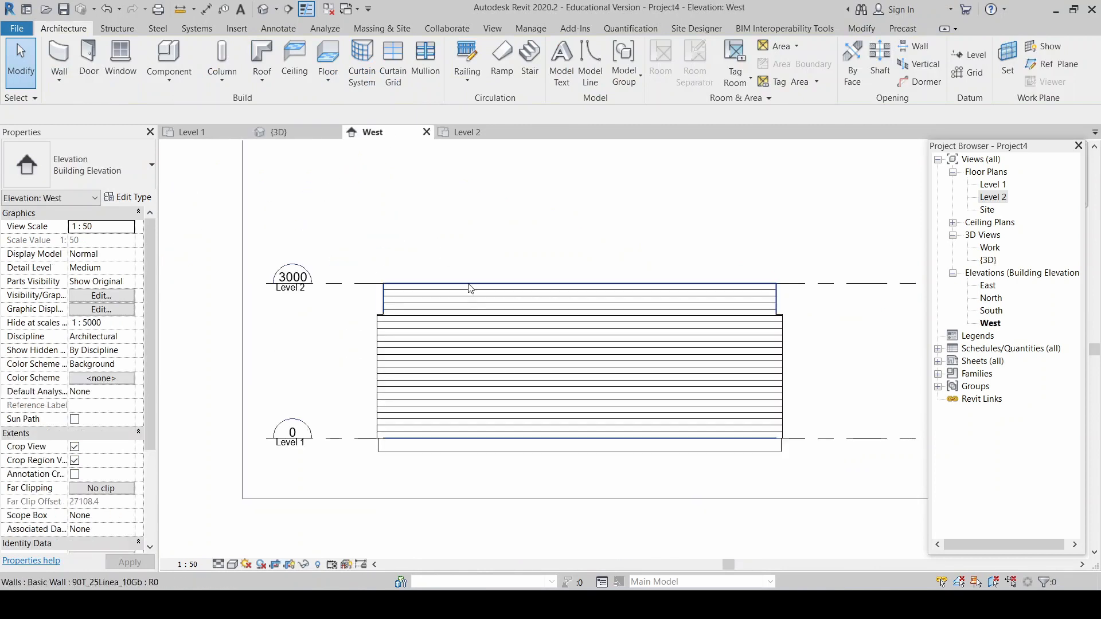
pyautogui.click(487, 330)
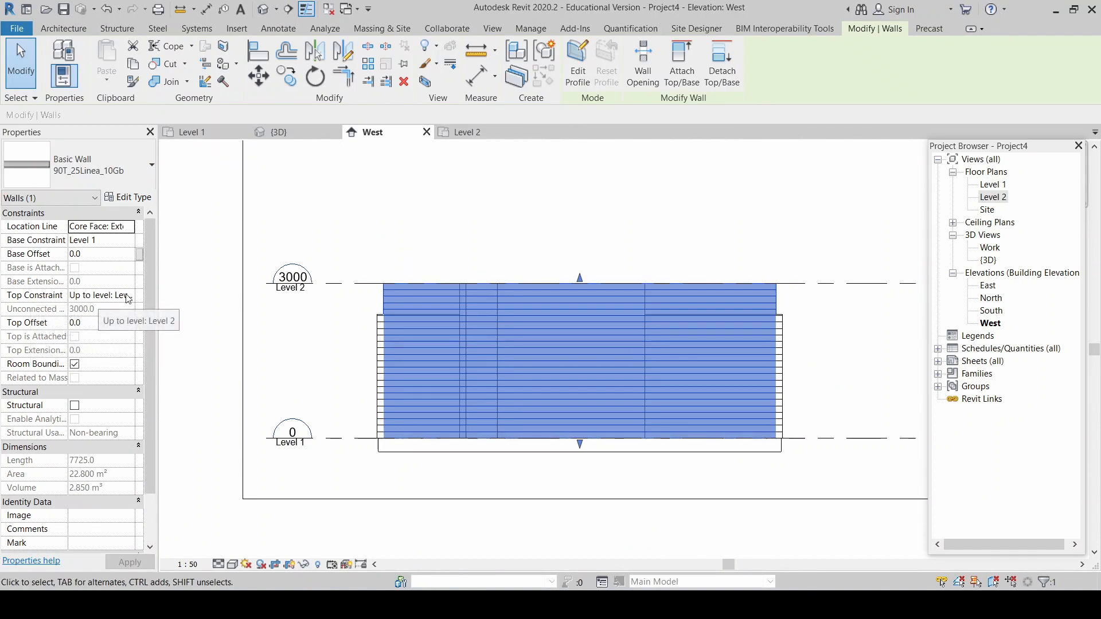
pyautogui.click(86, 323)
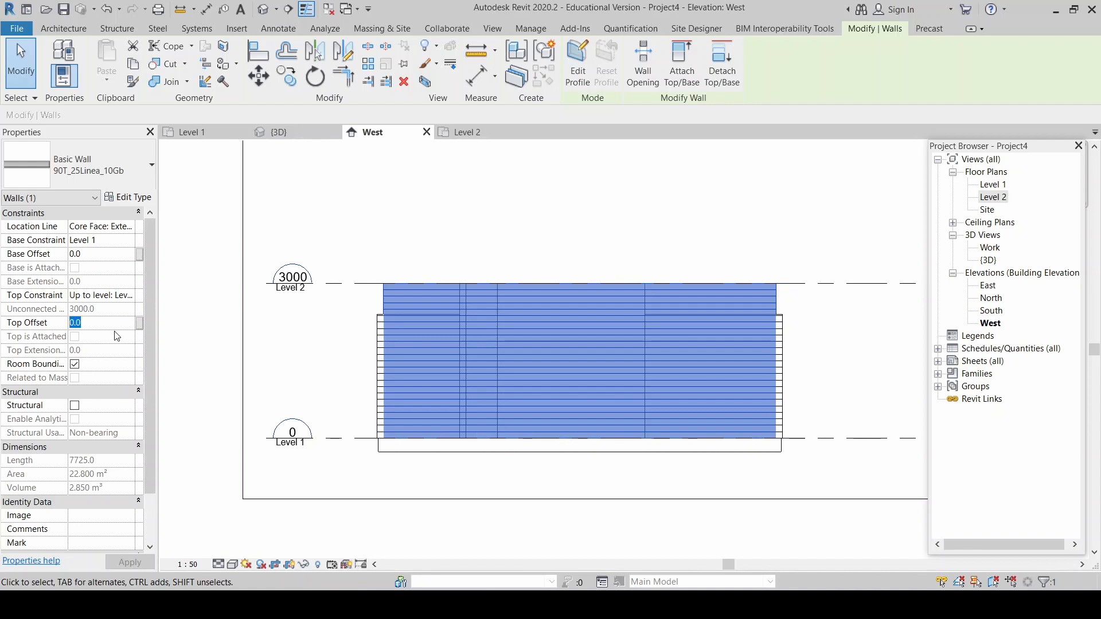
pyautogui.write('5000')
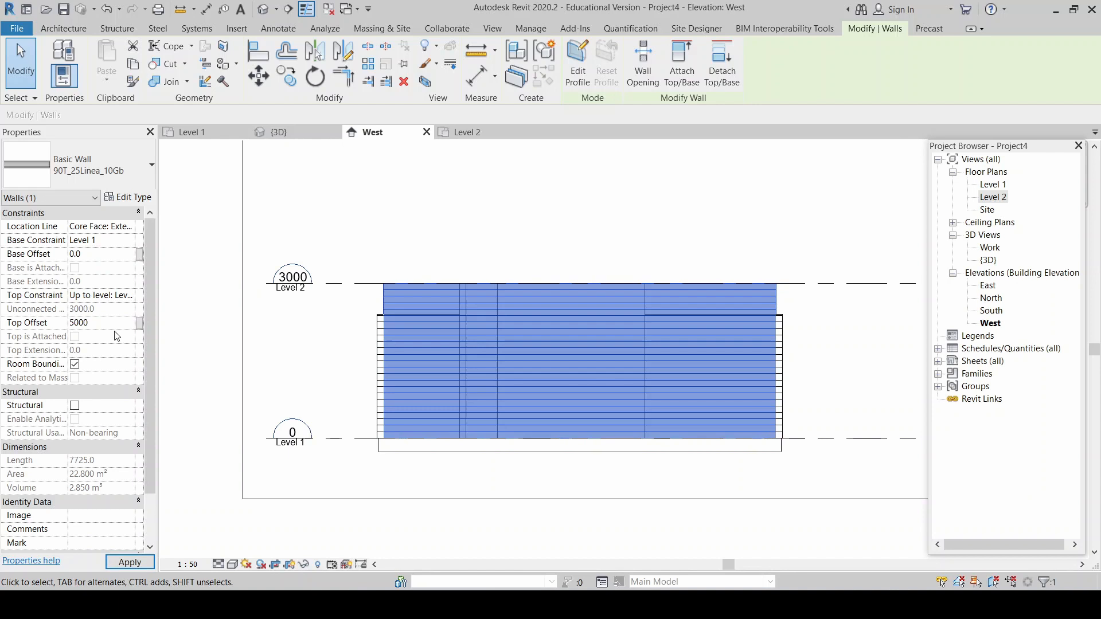
pyautogui.press('BackSpace')
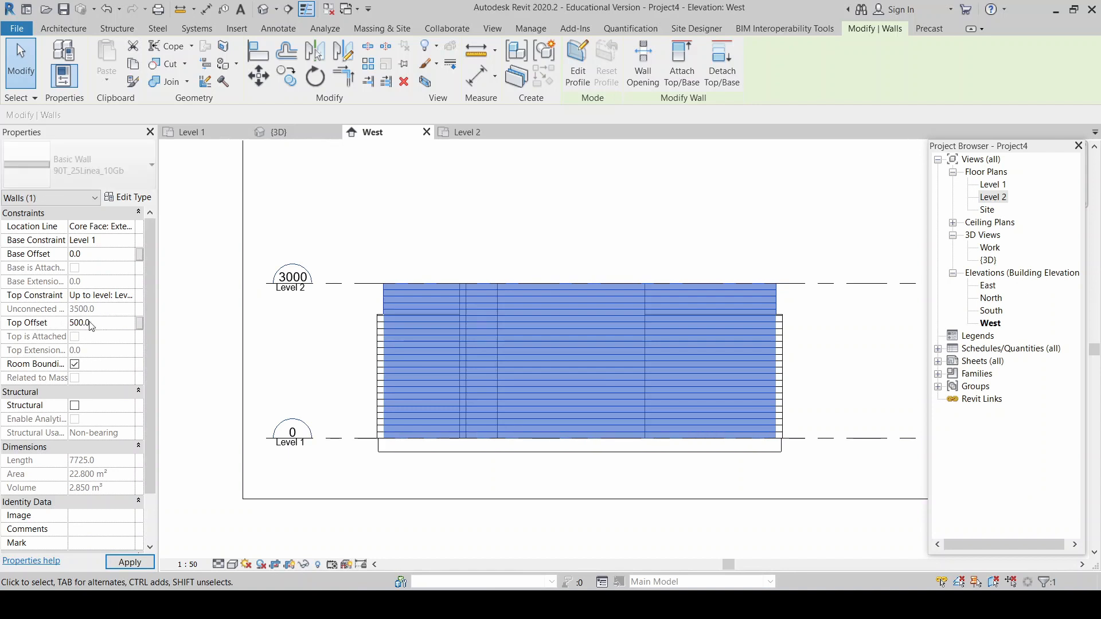
pyautogui.press('Return')
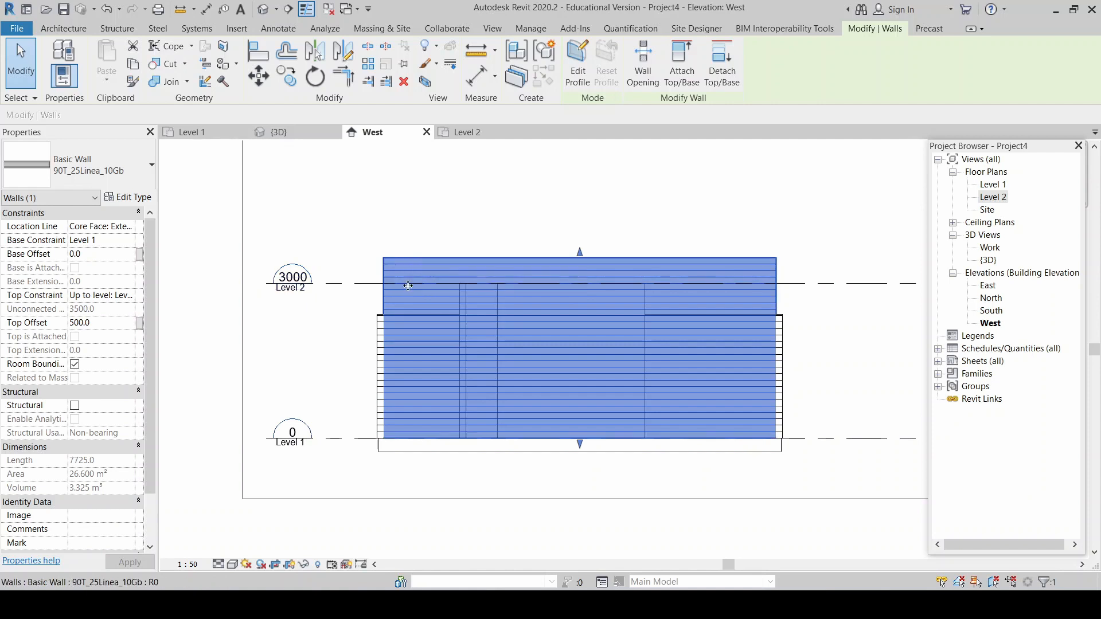
# Step: Set the west wall's Top Offset back to 0
pyautogui.click(103, 322)
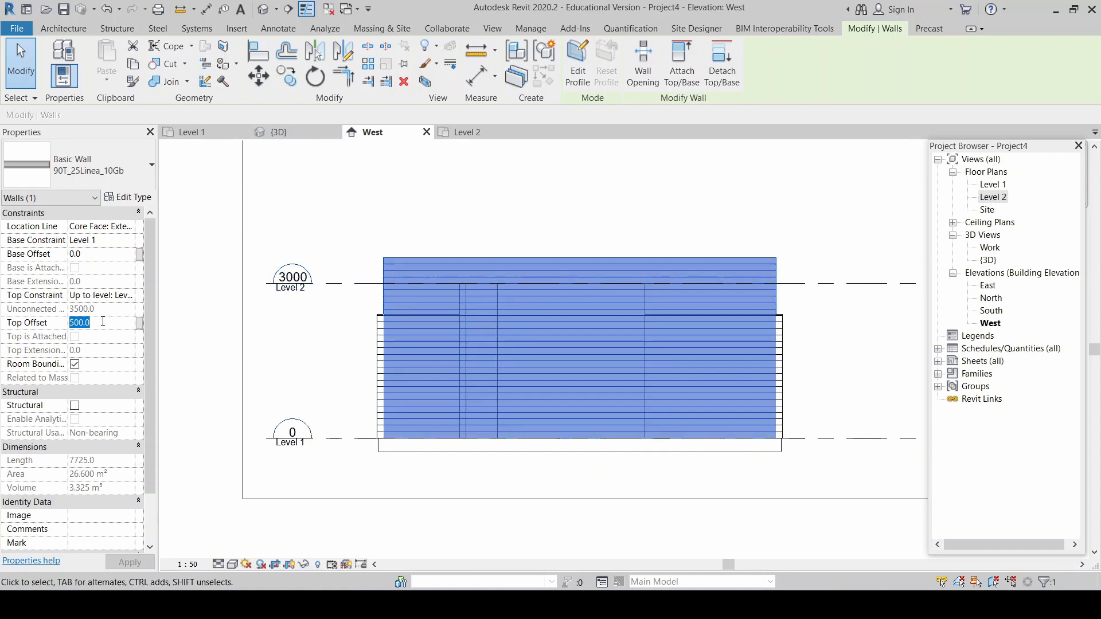
pyautogui.write('0')
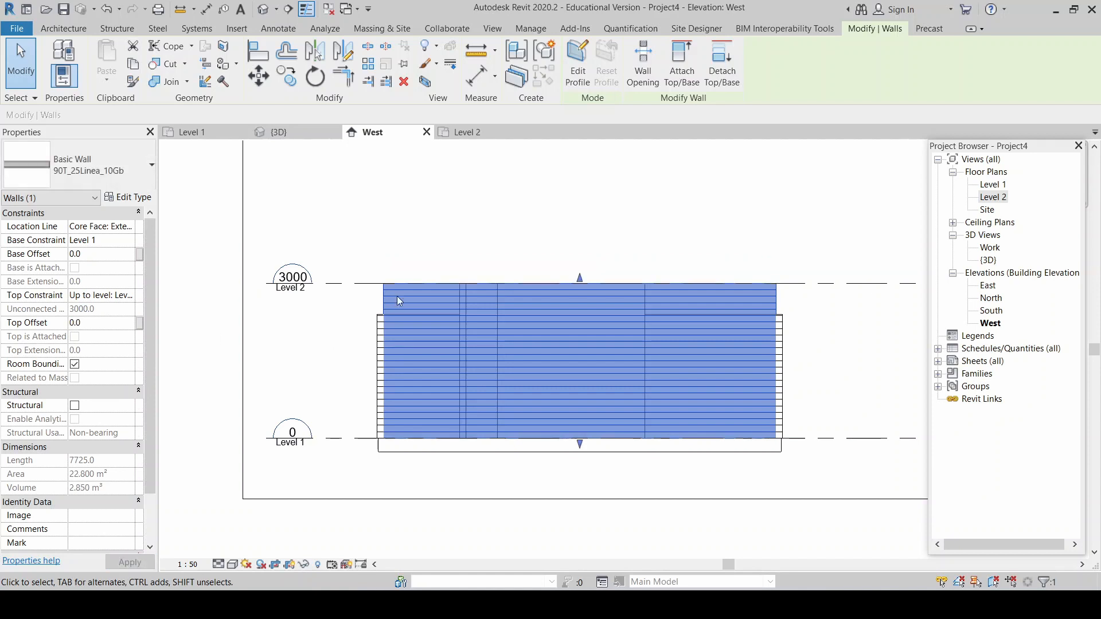
pyautogui.scroll(1, 364, 323)
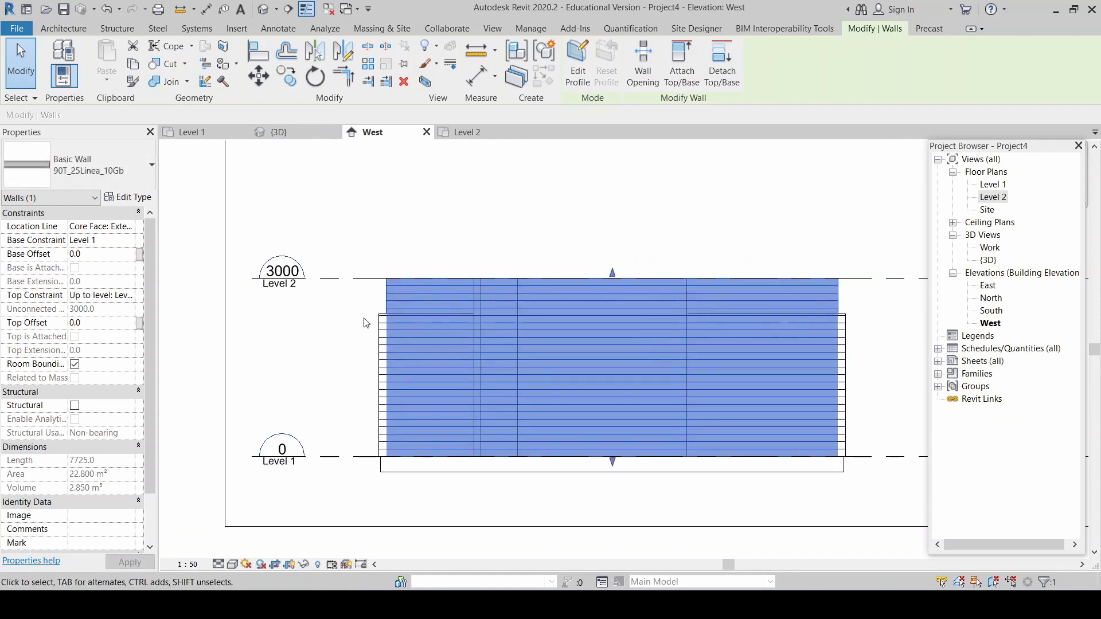
pyautogui.click(327, 327)
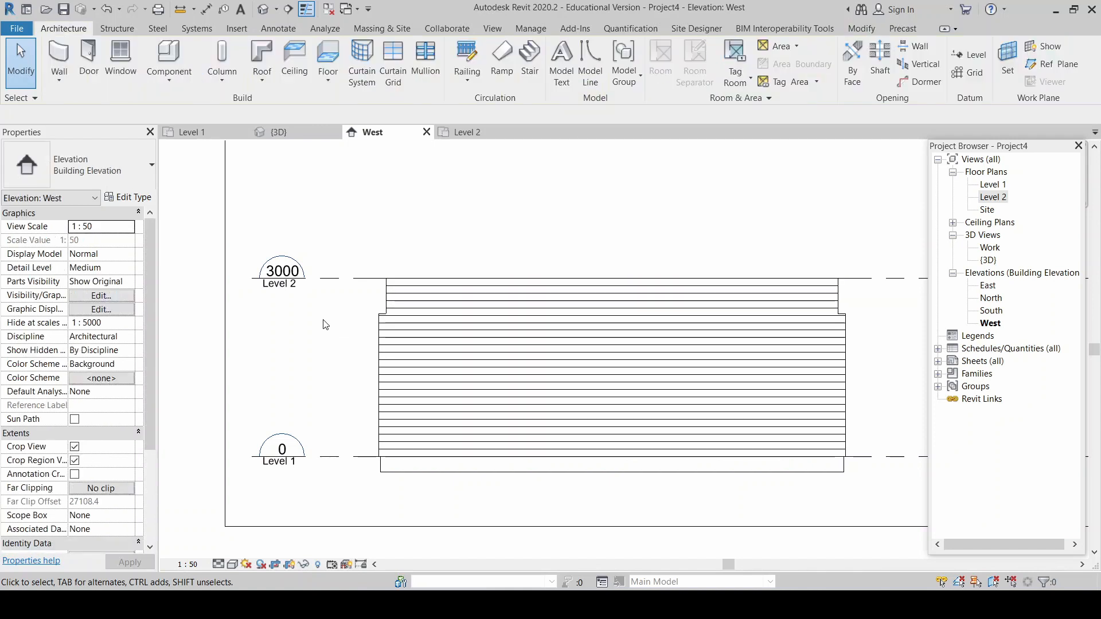
# Step: Set the elevation of Level 2 to 5000 mm to test the west wall's constraint to that level
pyautogui.click(422, 305)
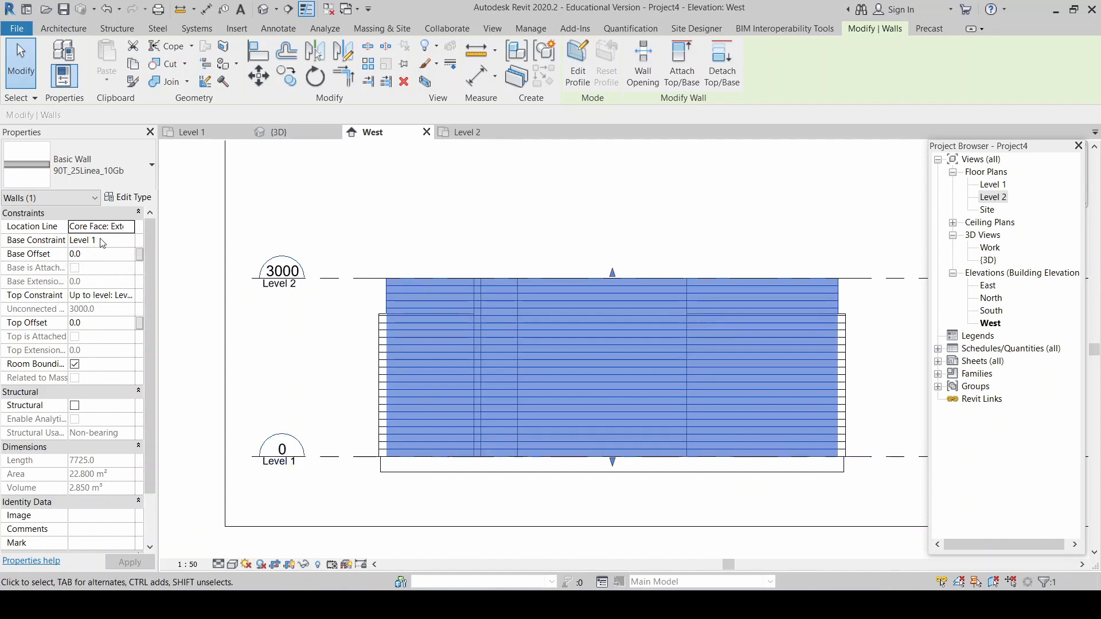
pyautogui.click(329, 389)
pyautogui.click(339, 279)
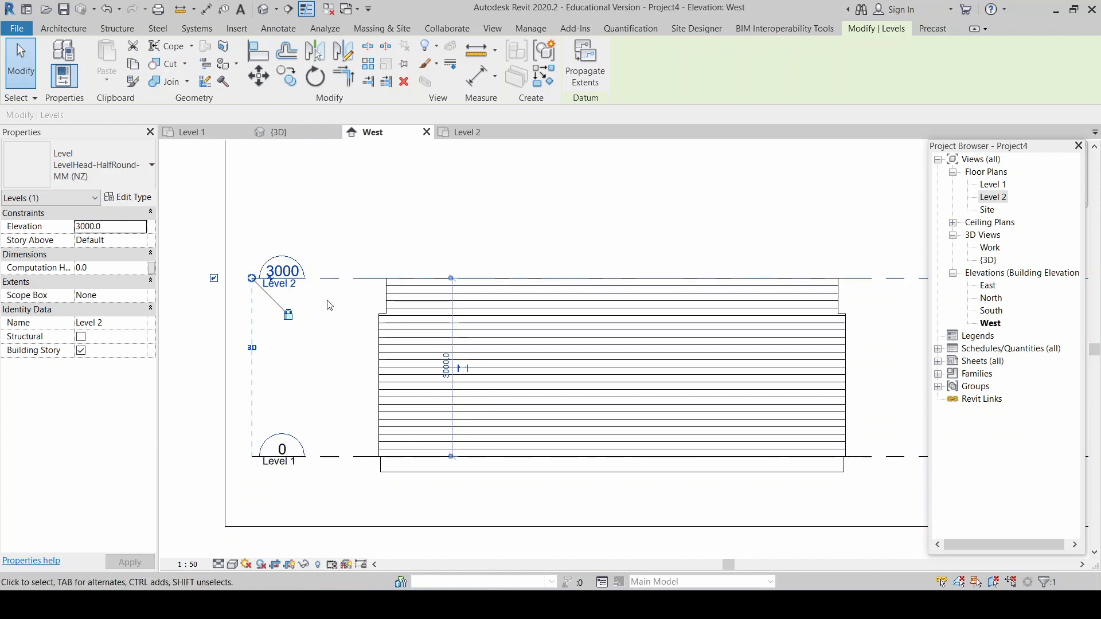
pyautogui.doubleClick(121, 228)
pyautogui.write('5000')
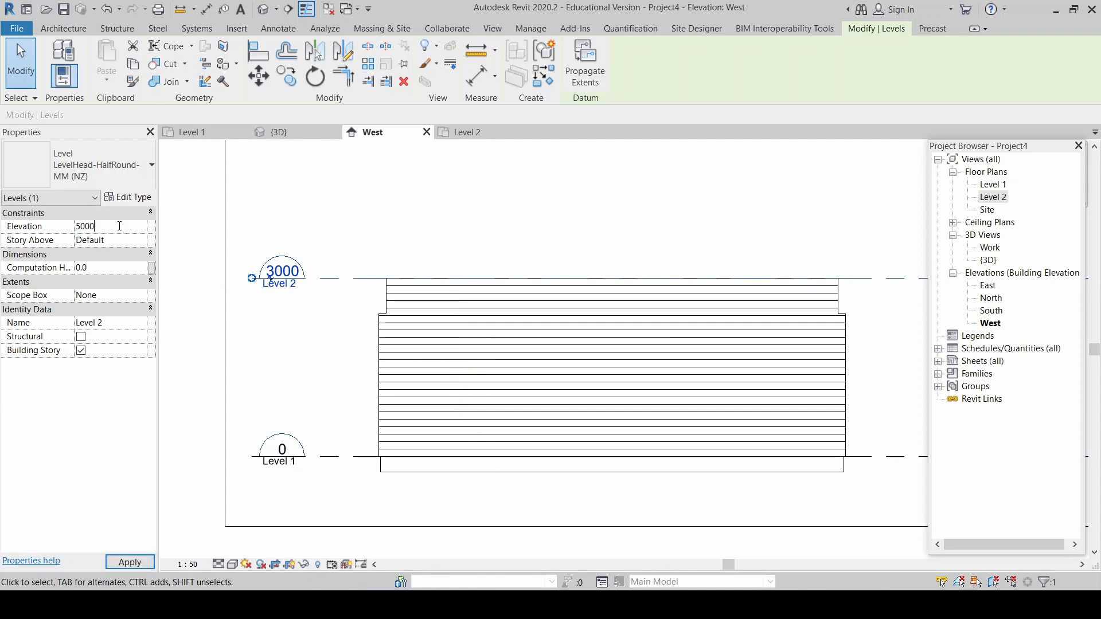
pyautogui.press('Return')
pyautogui.scroll(-1, 308, 368)
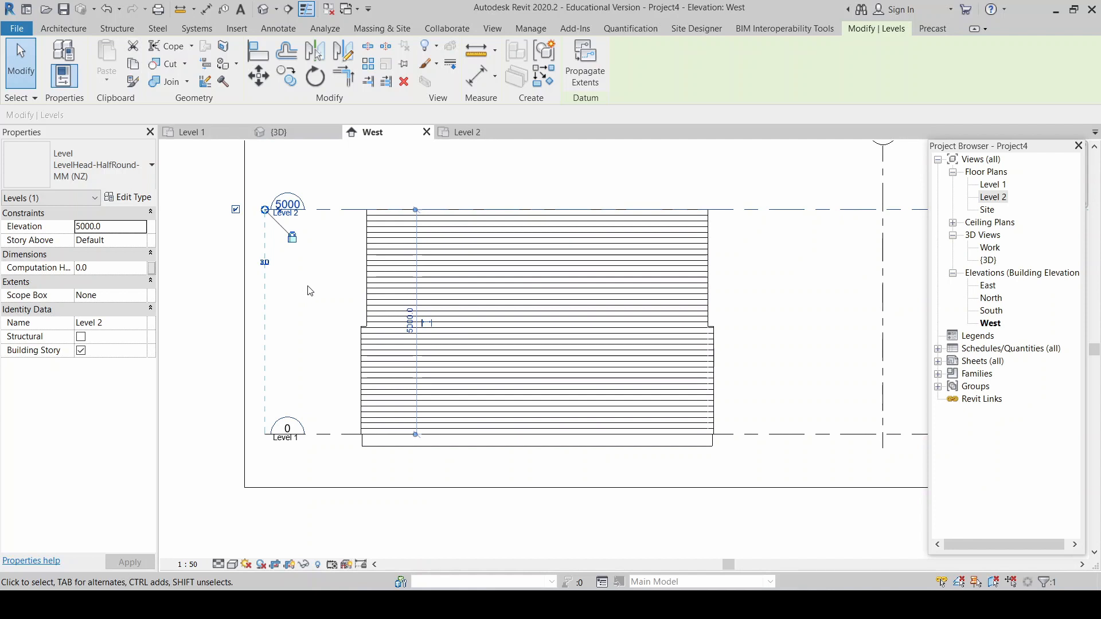
pyautogui.click(321, 312)
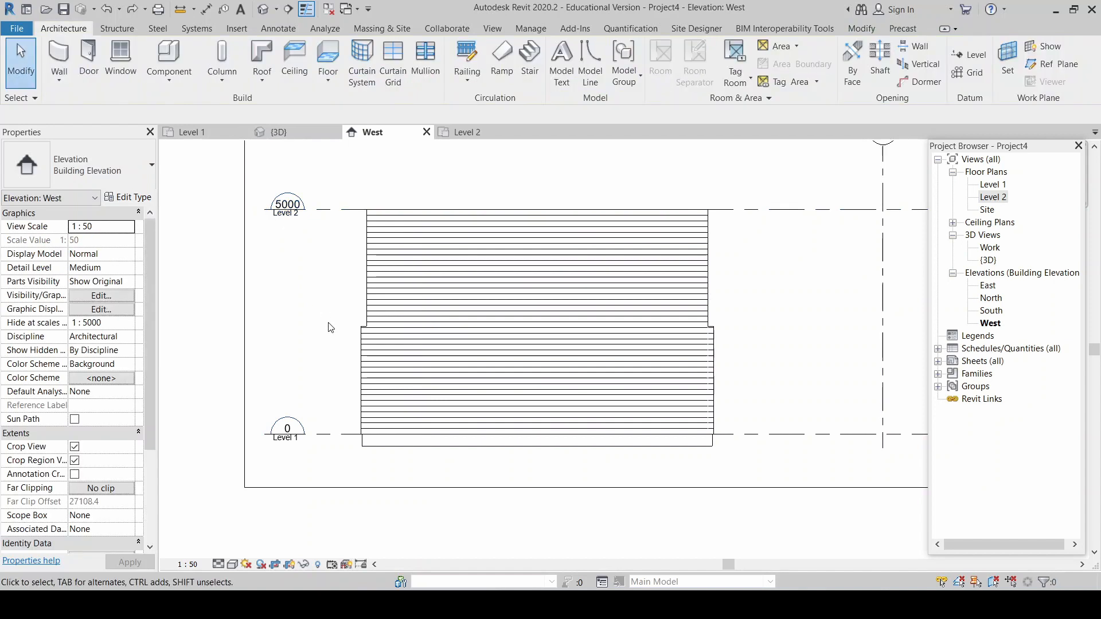
# Step: Set the elevation of Level 2 back to 3000 mm
pyautogui.click(320, 210)
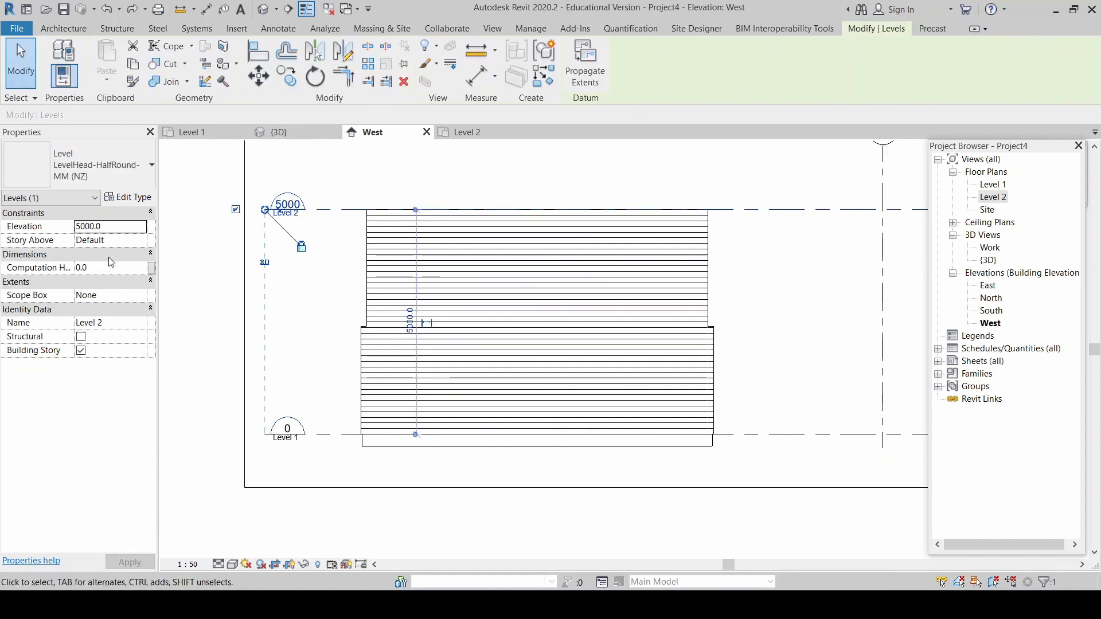
pyautogui.click(117, 226)
pyautogui.write('300')
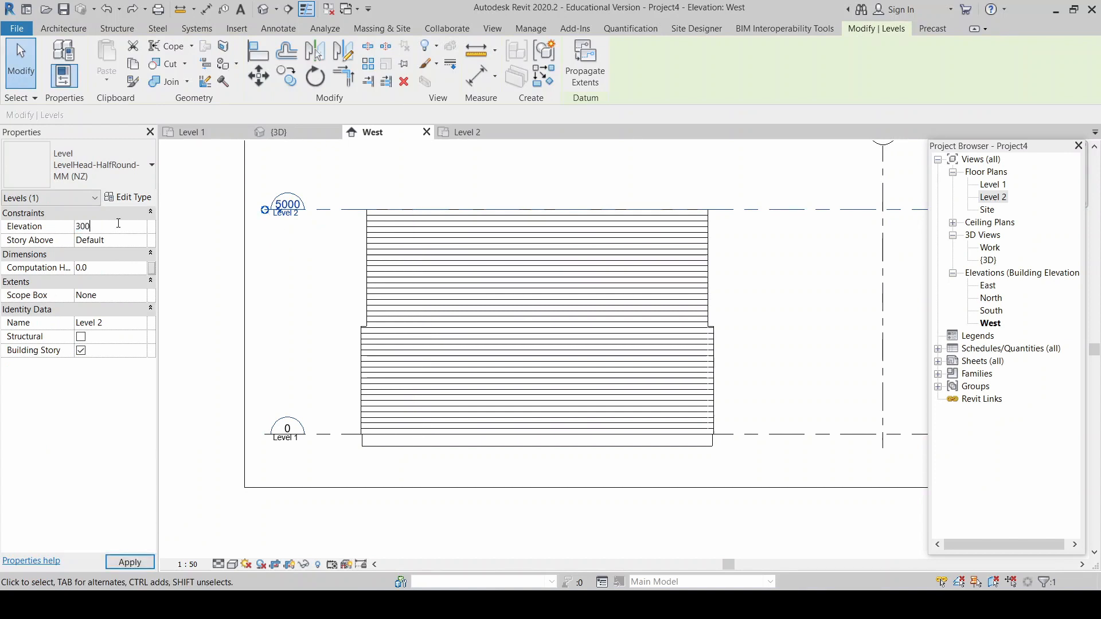
pyautogui.write('0')
pyautogui.press('Return')
pyautogui.click(362, 258)
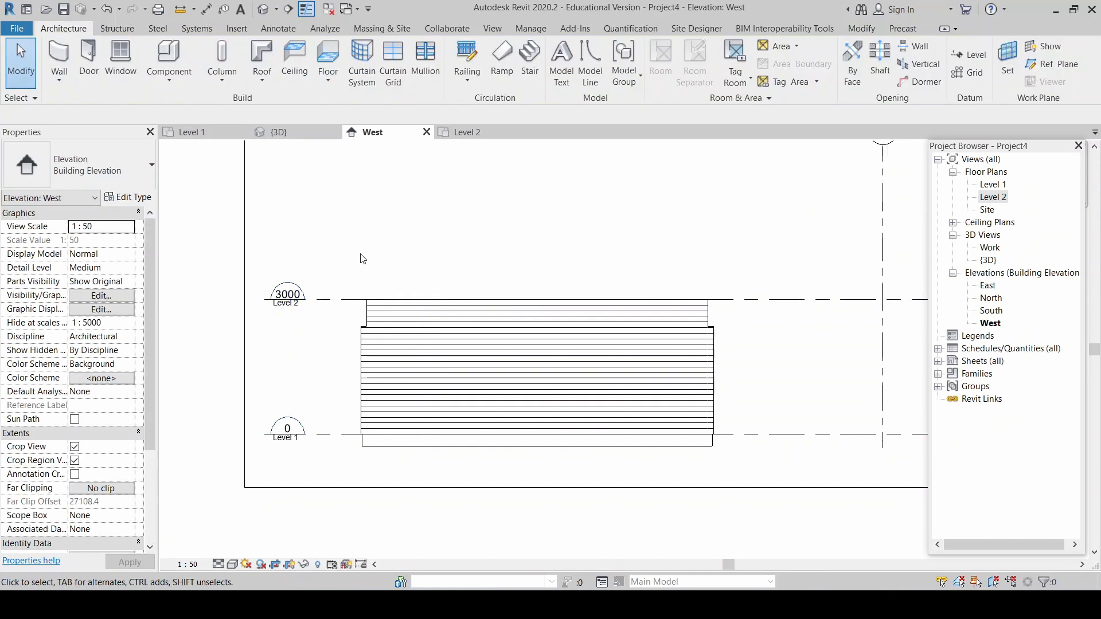
# Step: Check the top constraint and height of the perimeter wall adjoining the west wall in the West elevation
pyautogui.scroll(2, 370, 339)
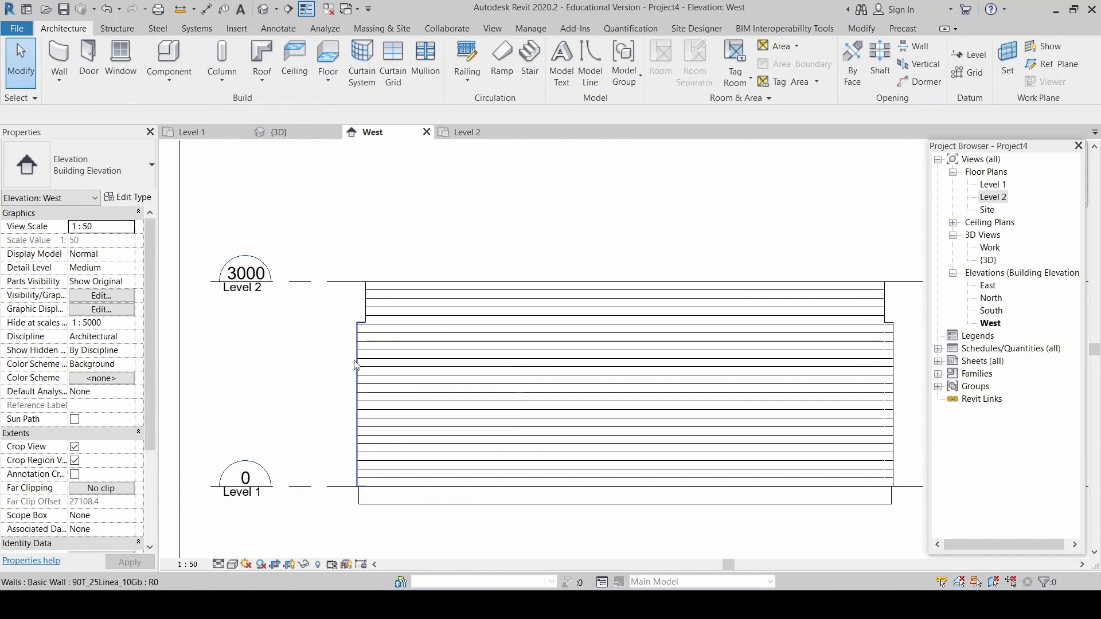
pyautogui.click(356, 364)
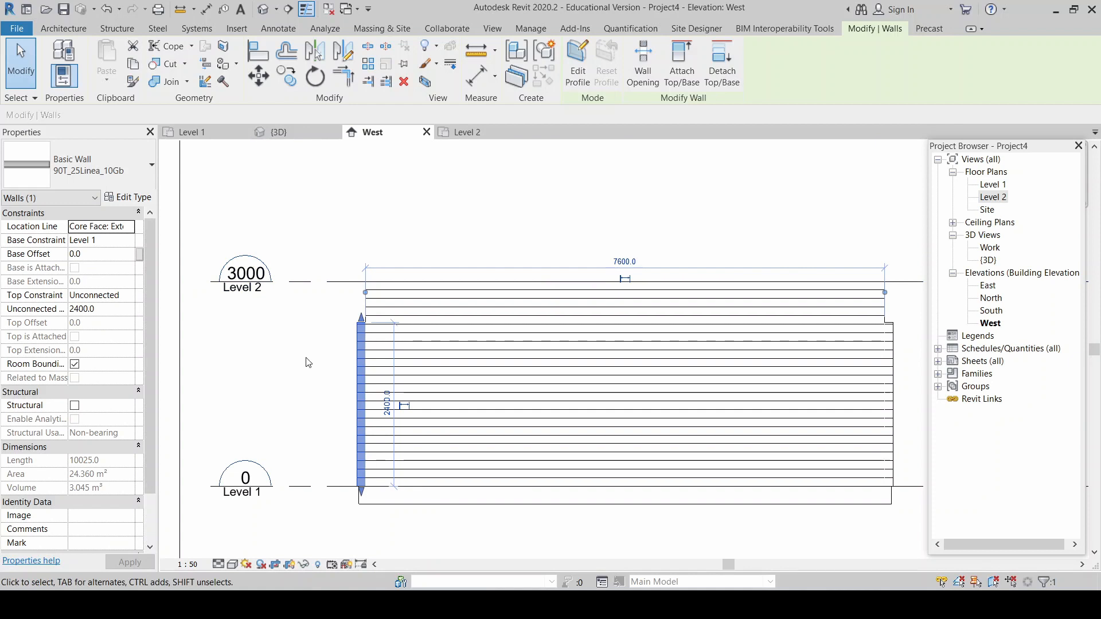
pyautogui.click(258, 368)
pyautogui.scroll(-1, 250, 362)
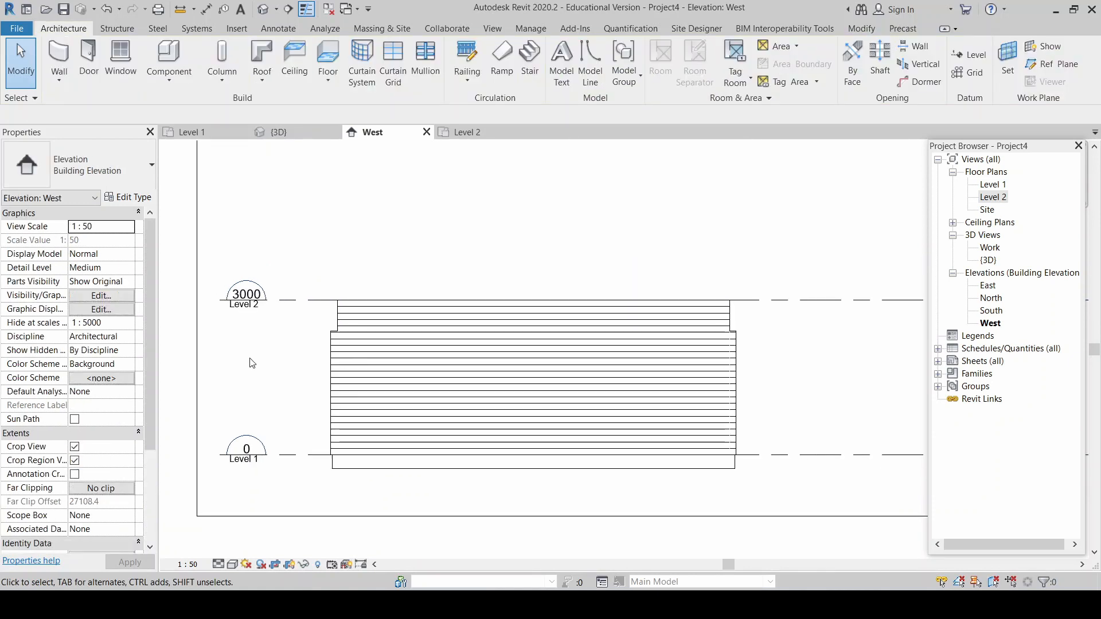
# Step: Set the west wall's Base Offset to 500 mm in the West elevation
pyautogui.click(416, 389)
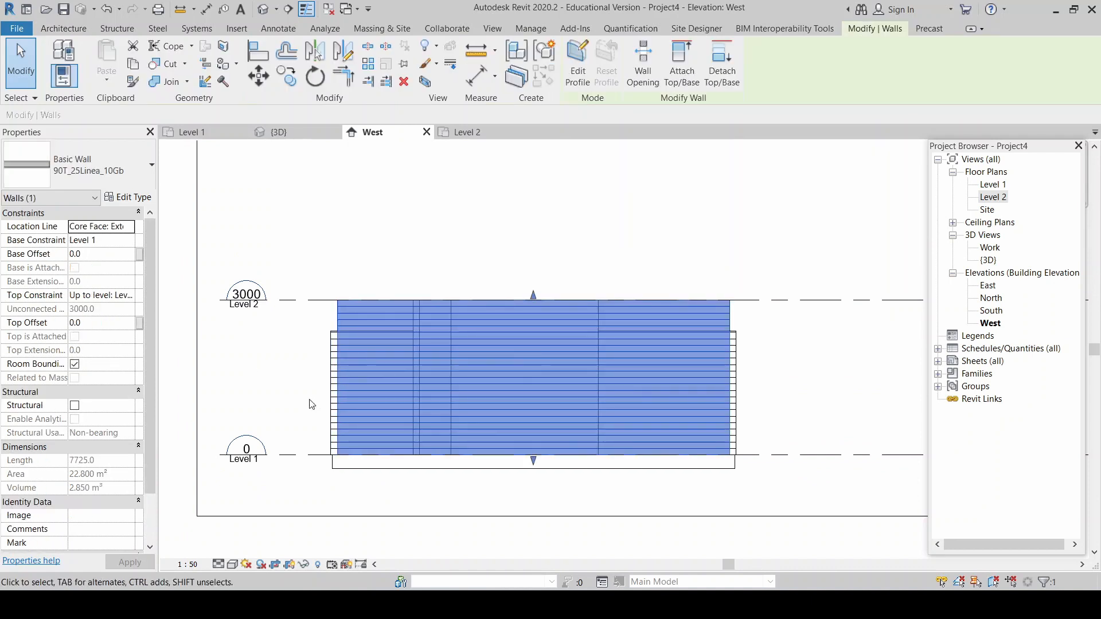
pyautogui.click(98, 254)
pyautogui.write('5000')
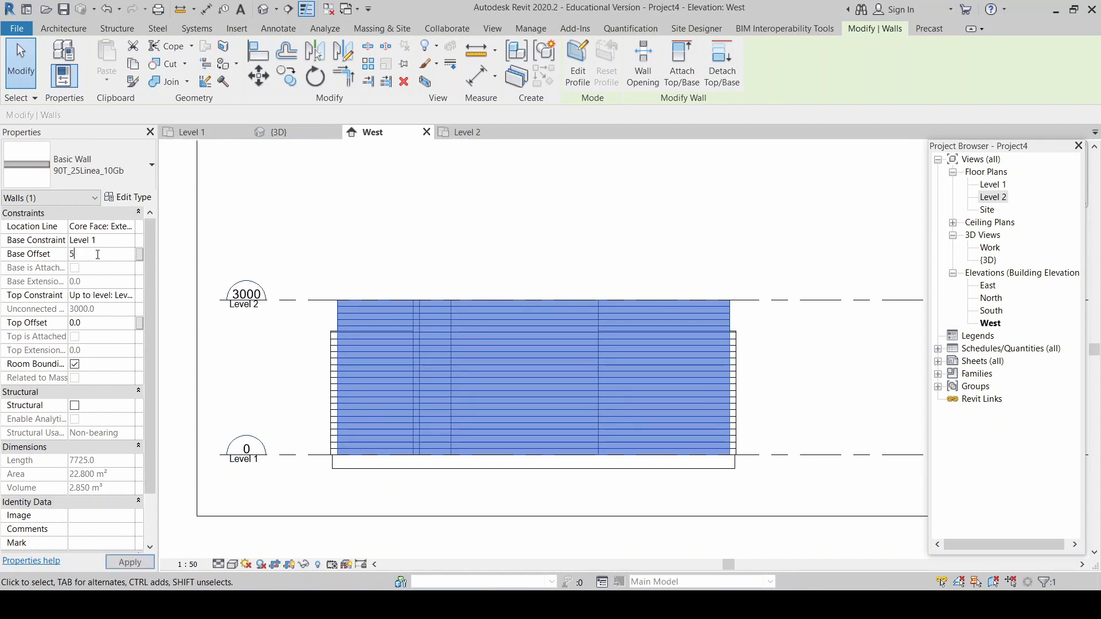
pyautogui.click(249, 351)
# Step: Set the west wall's Base Offset back to 0 and deselect the wall
pyautogui.click(454, 421)
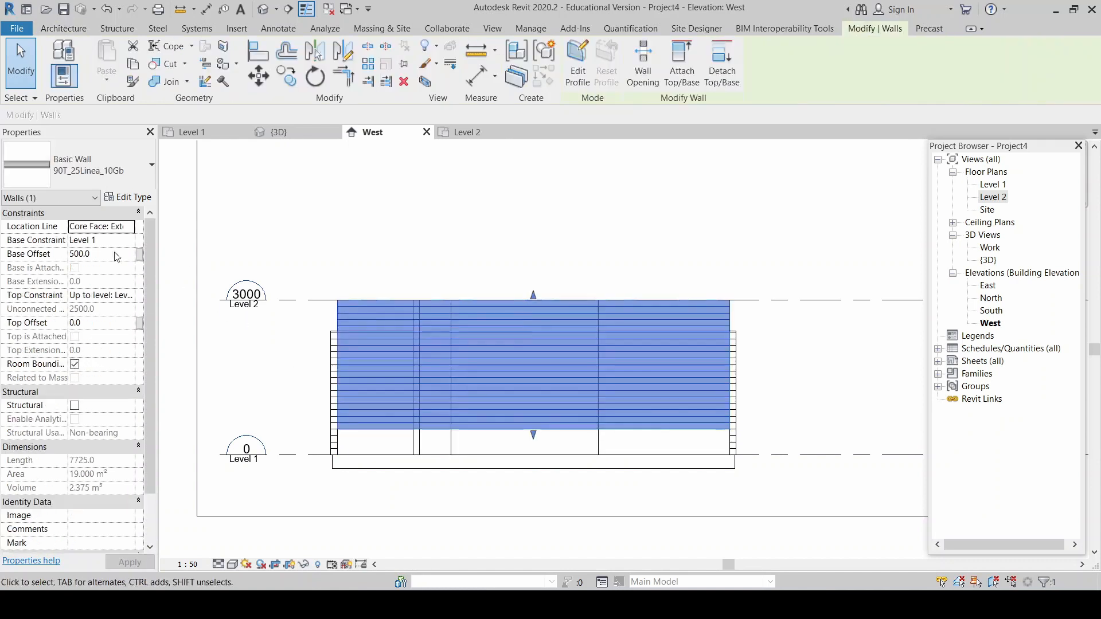
pyautogui.click(98, 254)
pyautogui.write('000')
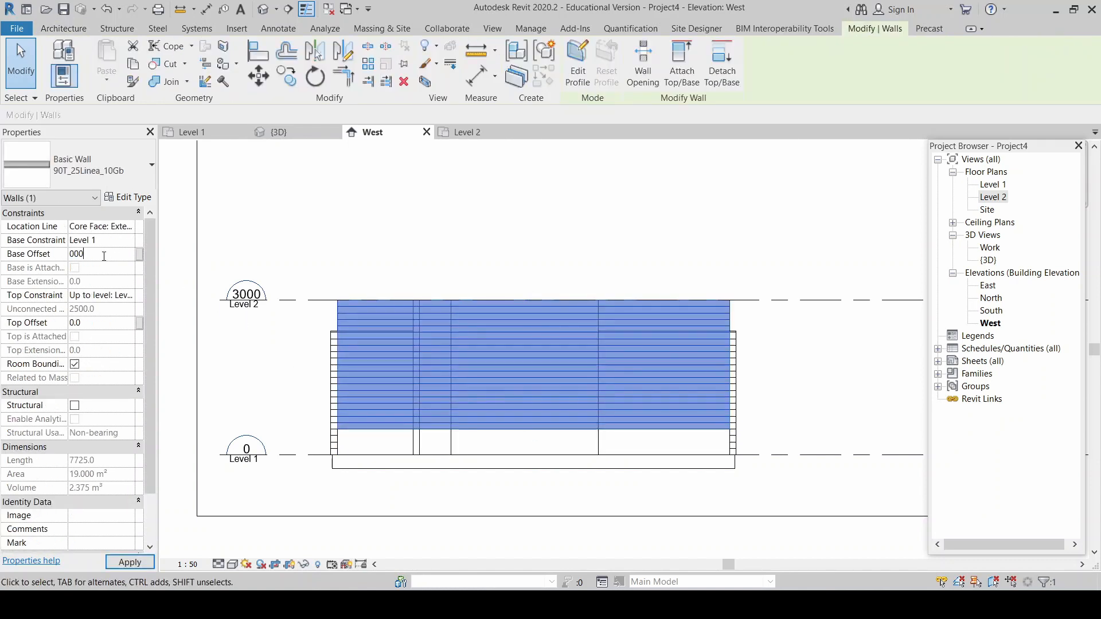
pyautogui.press('Return')
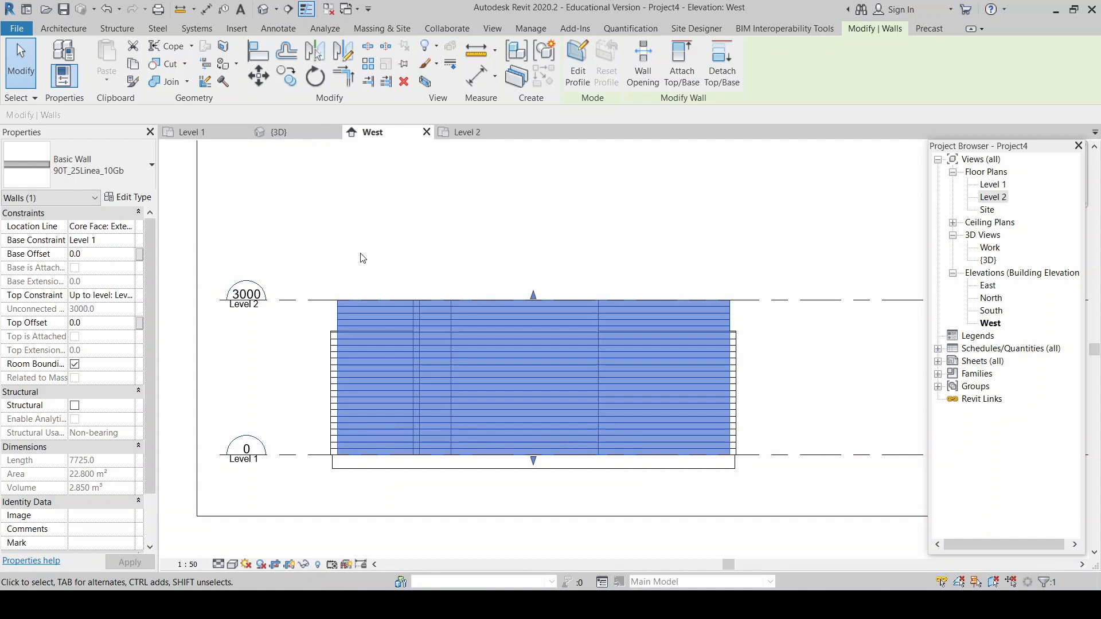
pyautogui.click(291, 426)
# Step: Select the south wall in the 3D view and show it in the Level 1 floor plan with the elevation markers in view
pyautogui.click(384, 386)
pyautogui.click(295, 130)
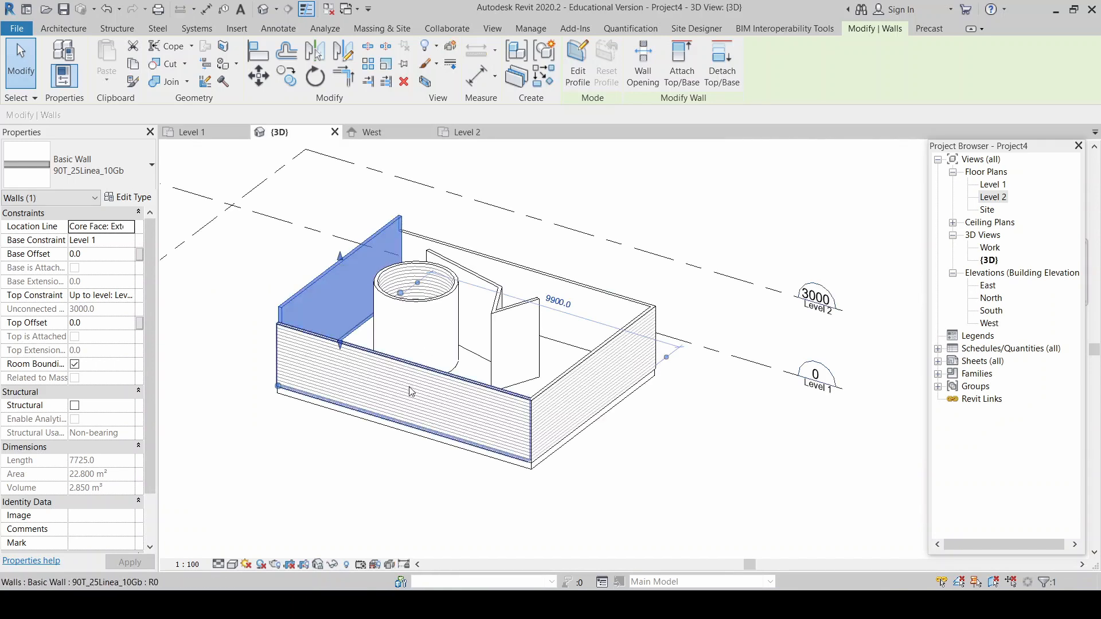
pyautogui.click(545, 396)
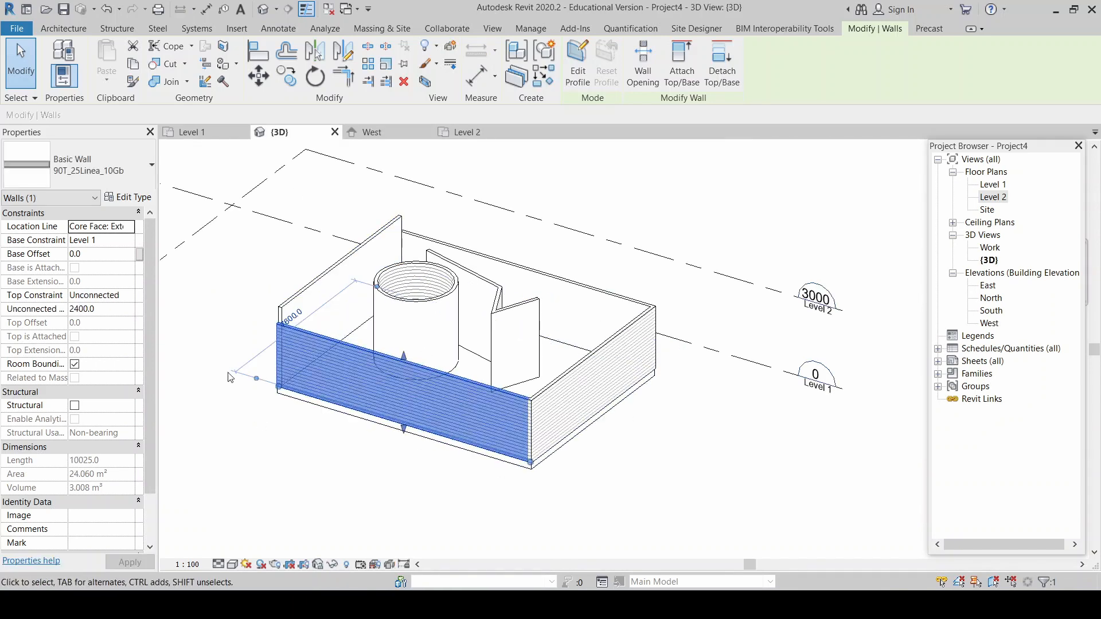
pyautogui.click(219, 129)
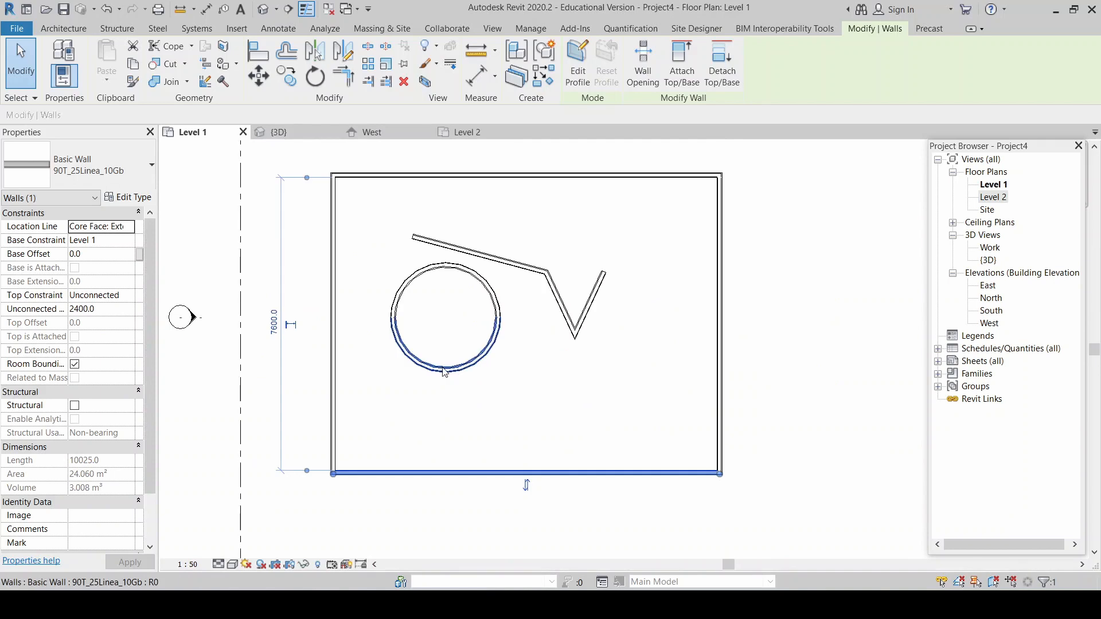
pyautogui.scroll(-4, 453, 423)
pyautogui.scroll(3, 523, 491)
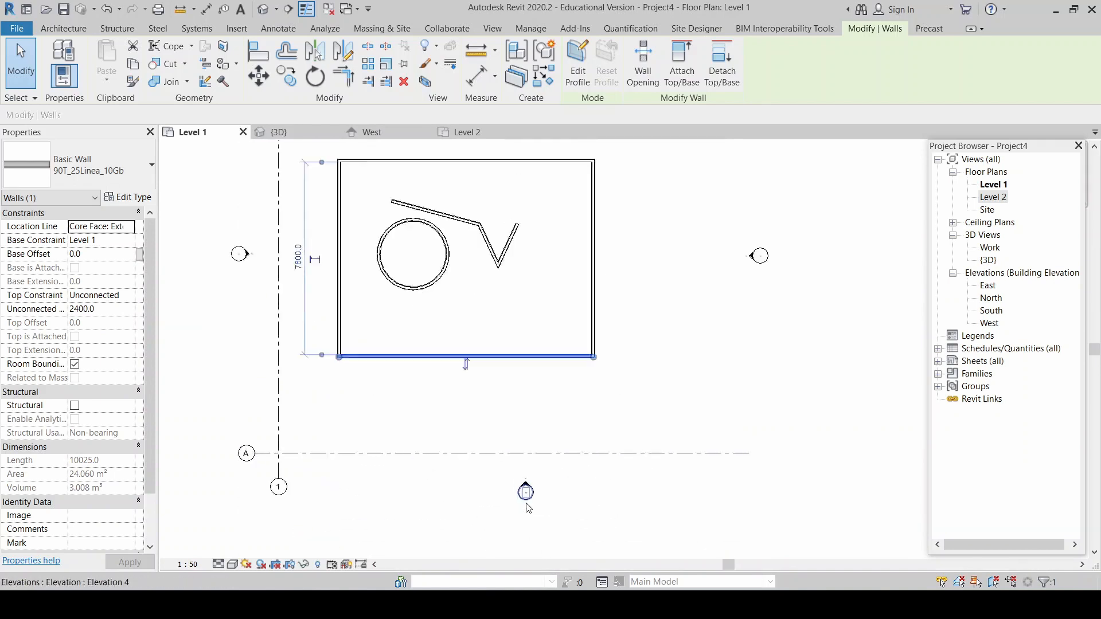
# Step: In the South elevation, set the south wall's Base Constraint to Level 2
pyautogui.doubleClick(527, 489)
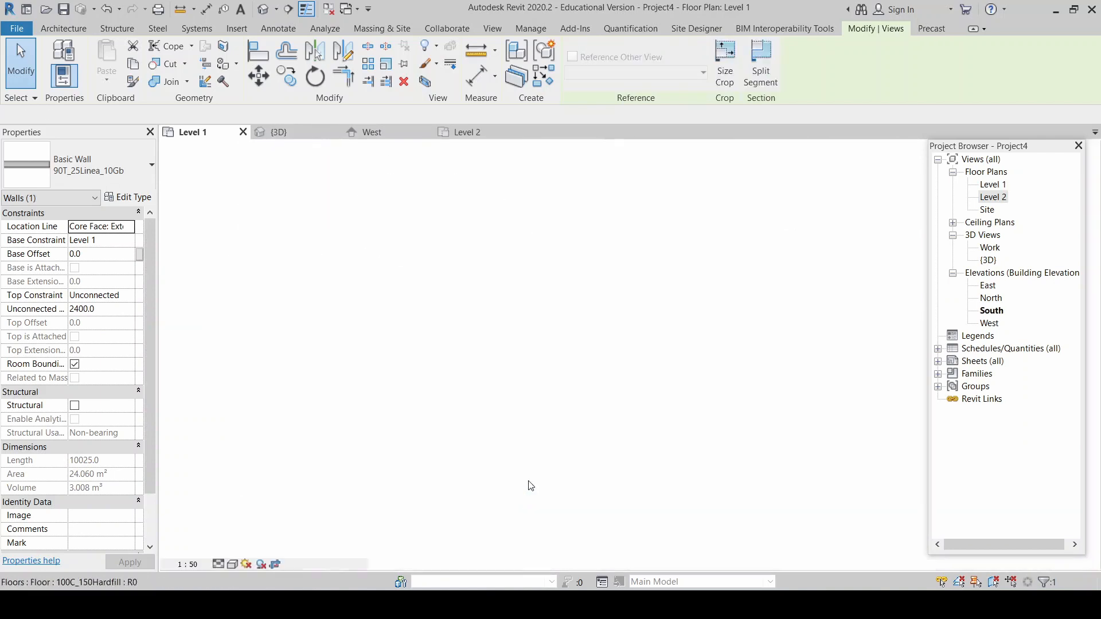
pyautogui.click(452, 419)
pyautogui.scroll(-1, 251, 412)
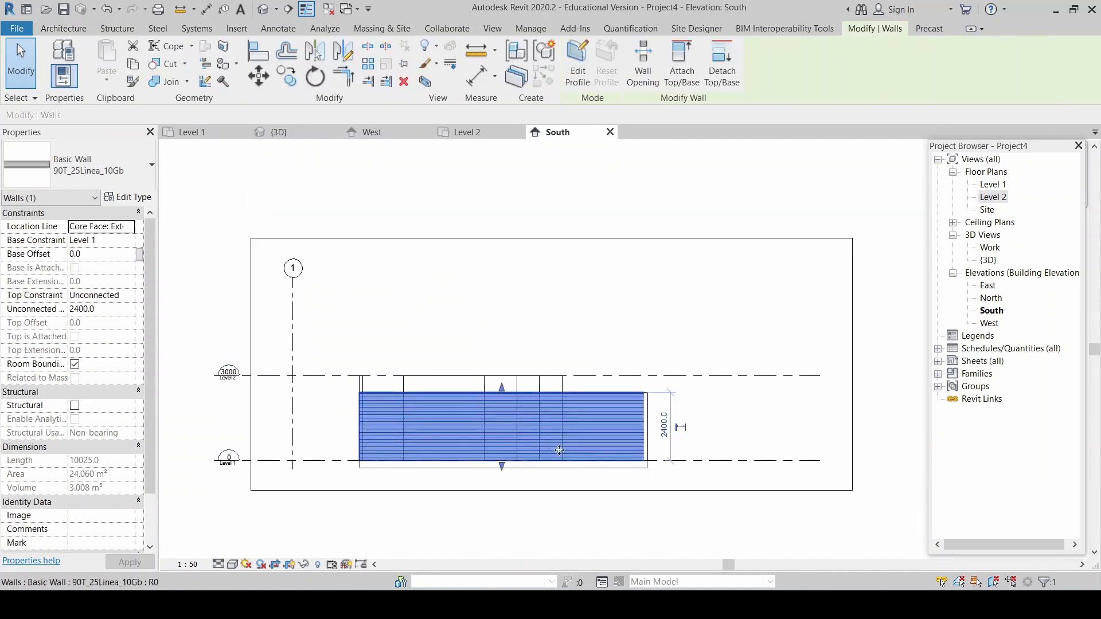
pyautogui.scroll(1, 537, 450)
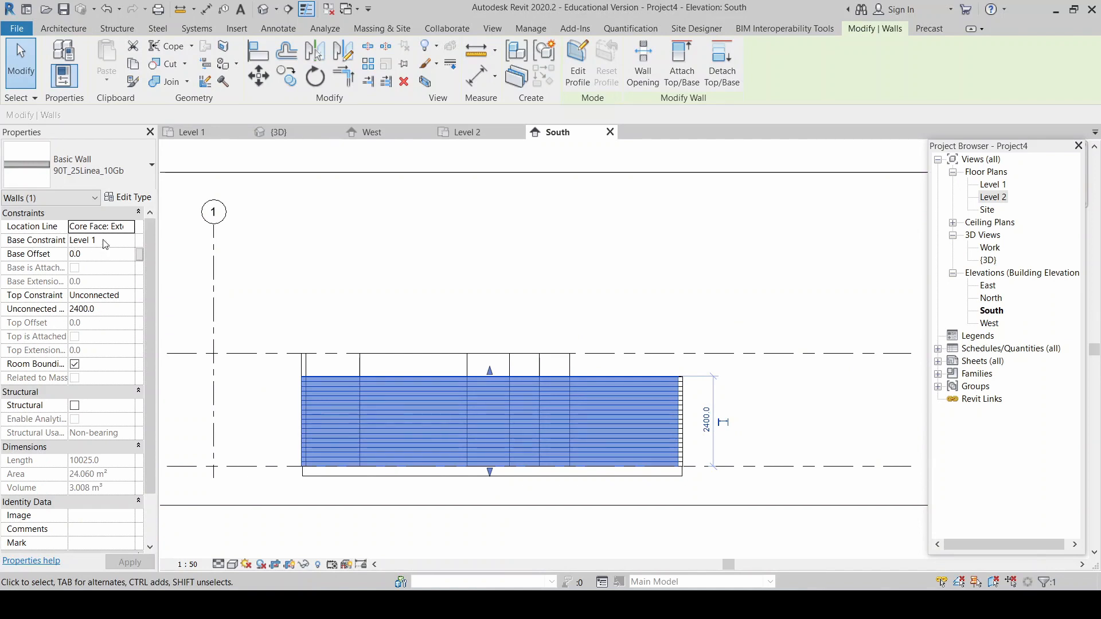
pyautogui.click(130, 244)
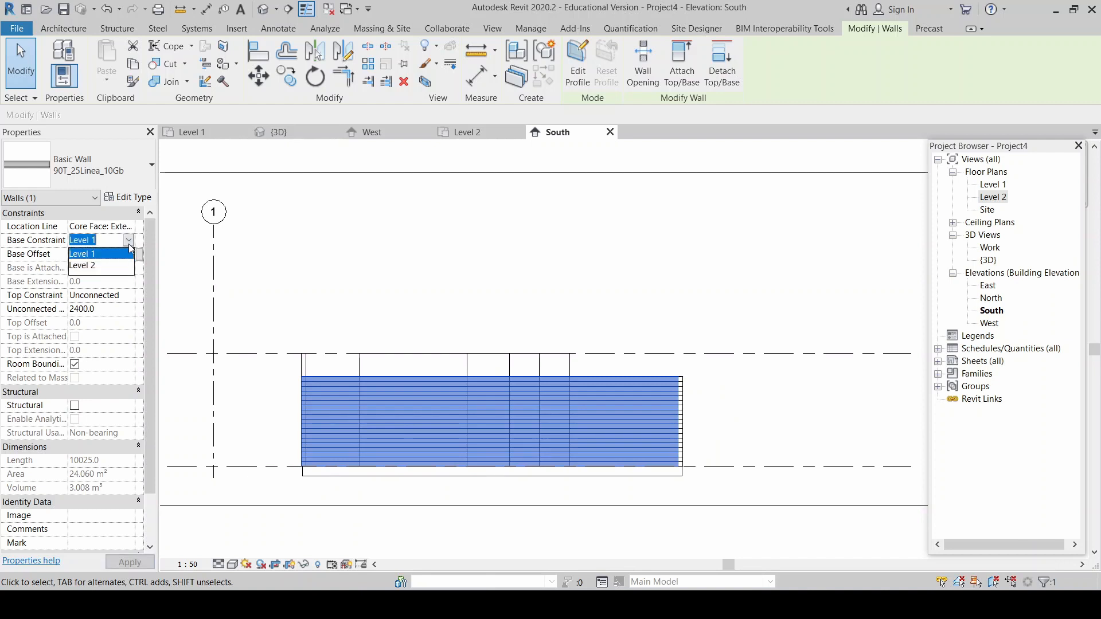
pyautogui.click(100, 266)
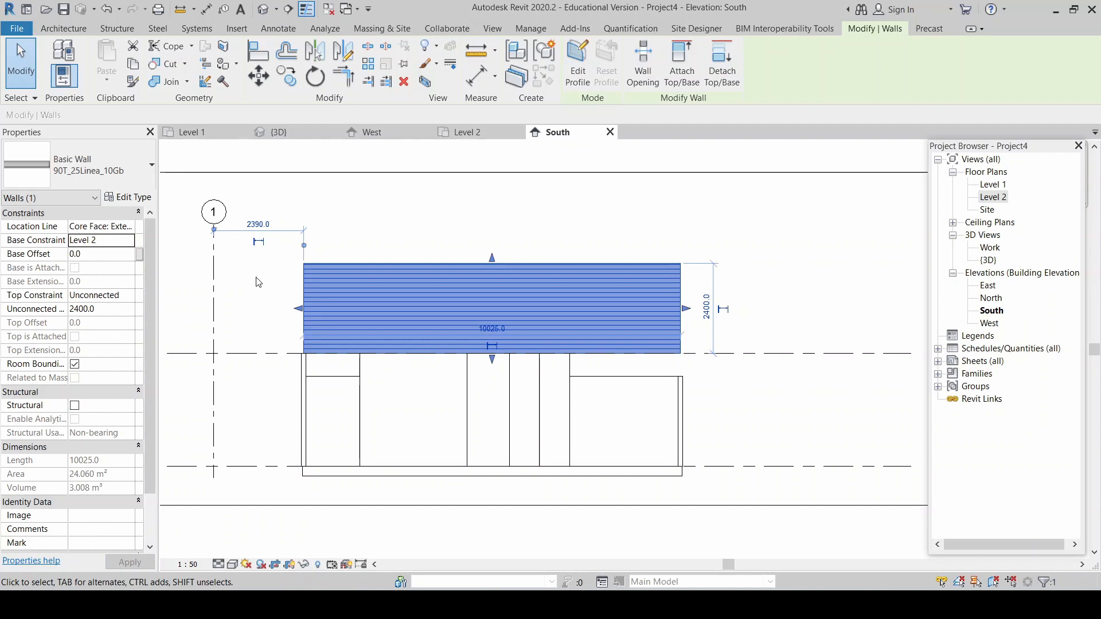
# Step: Set the south wall's Base Constraint back to Level 1 and deselect the wall
pyautogui.click(128, 240)
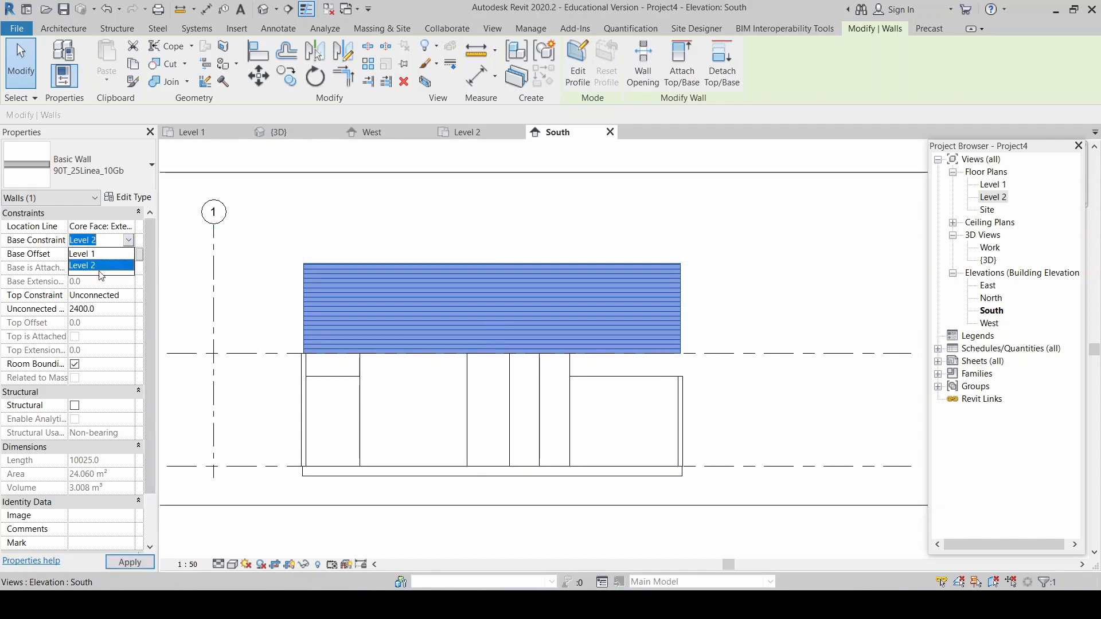
pyautogui.click(103, 253)
pyautogui.click(282, 288)
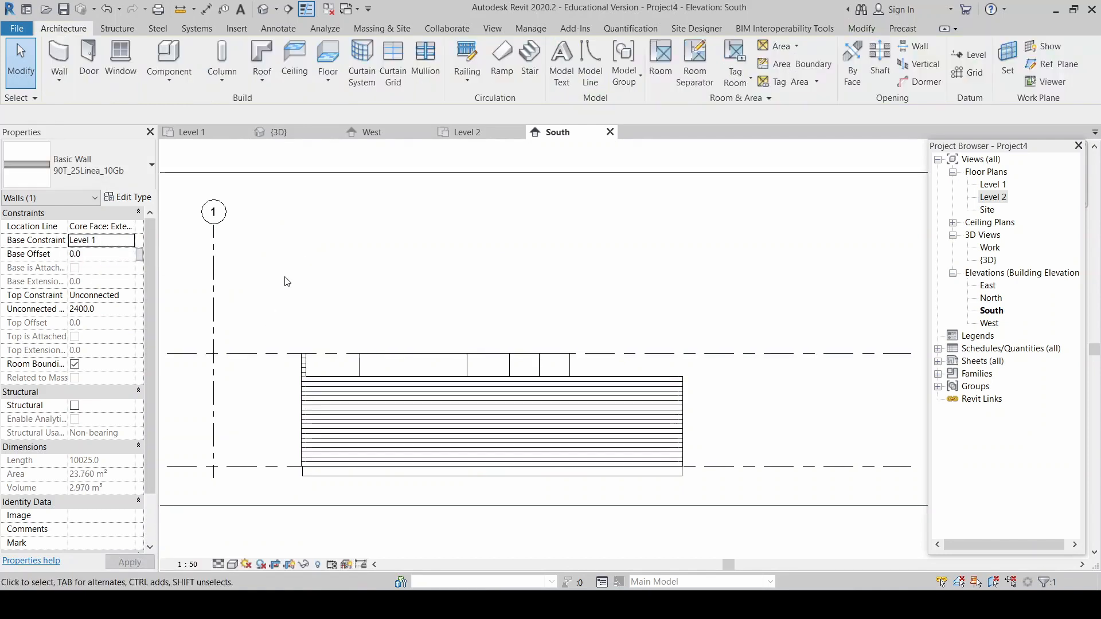
# Step: In the 3D view, set the west wall's Top Constraint to Unconnected and deselect the wall
pyautogui.click(275, 135)
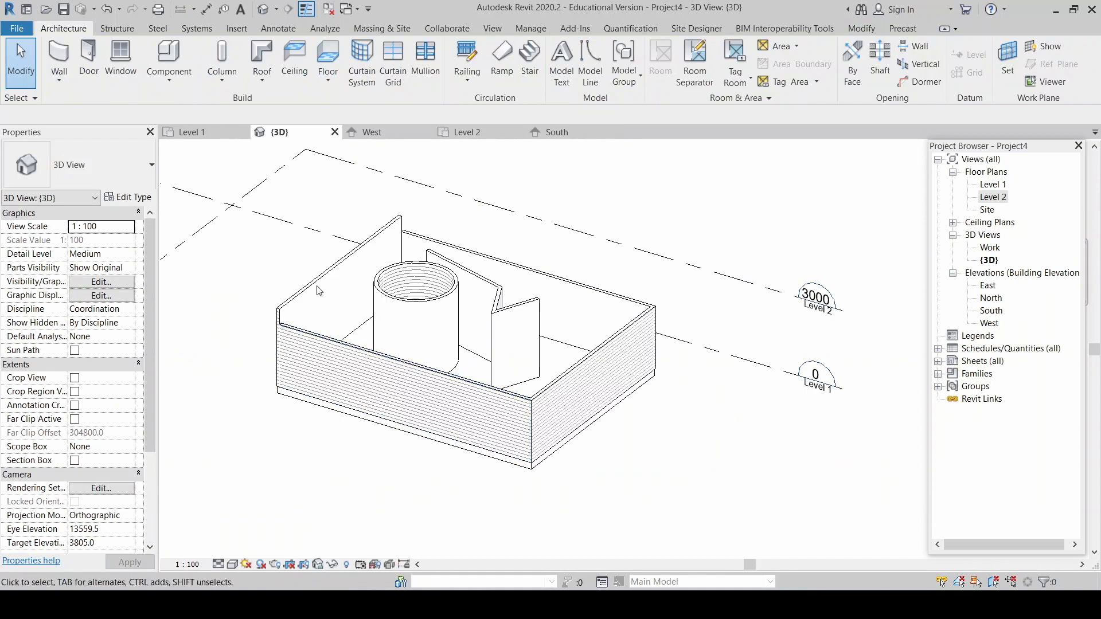
pyautogui.click(326, 272)
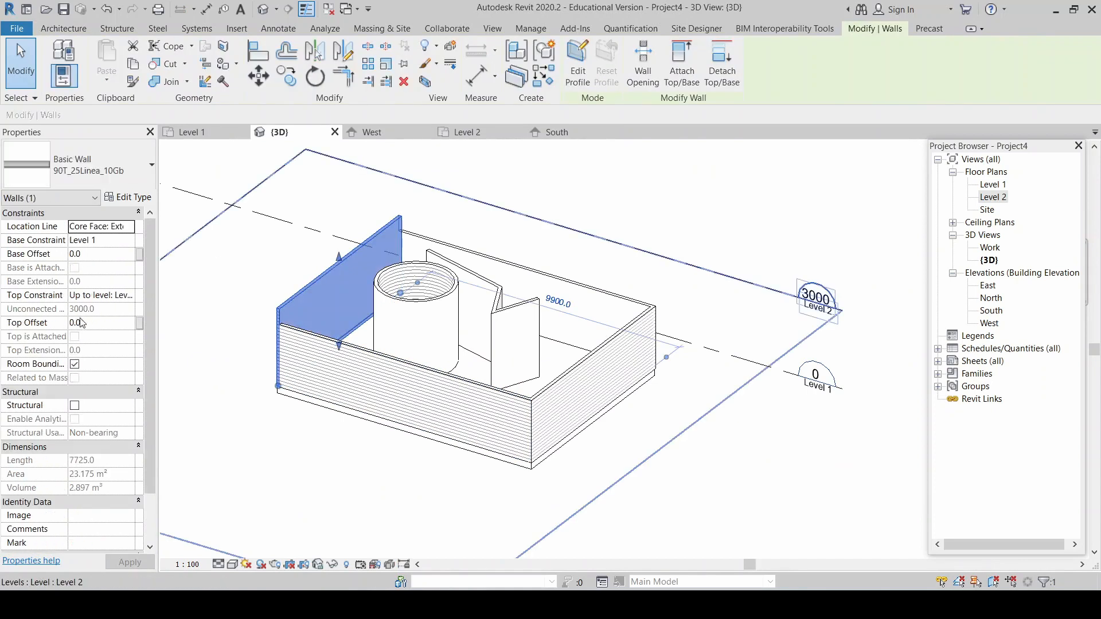
pyautogui.click(131, 298)
pyautogui.click(132, 296)
pyautogui.click(107, 310)
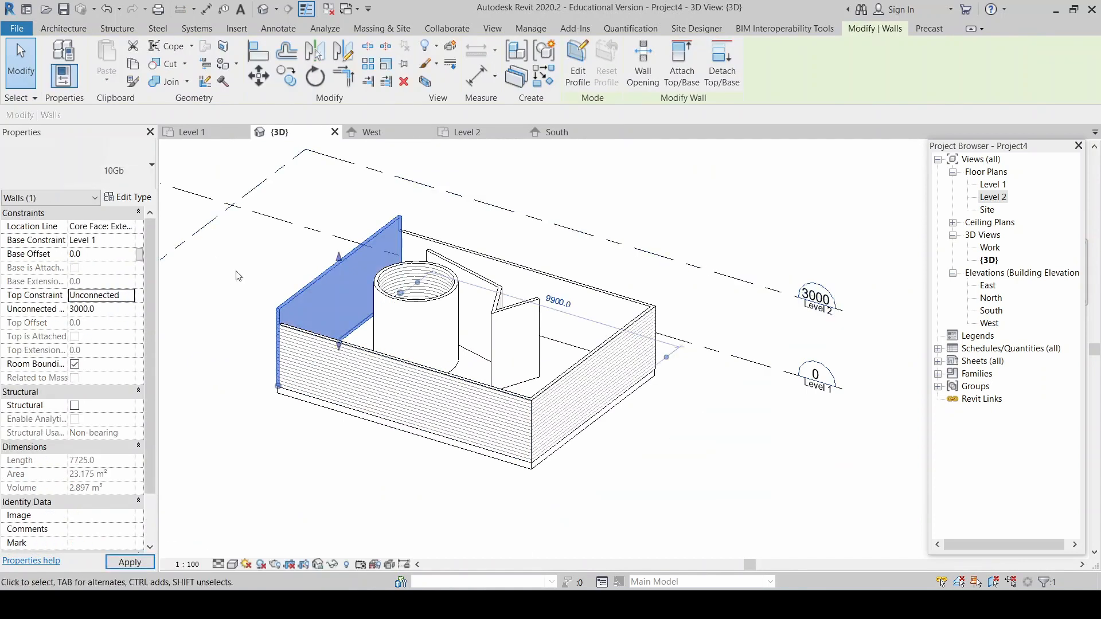
pyautogui.press('Escape')
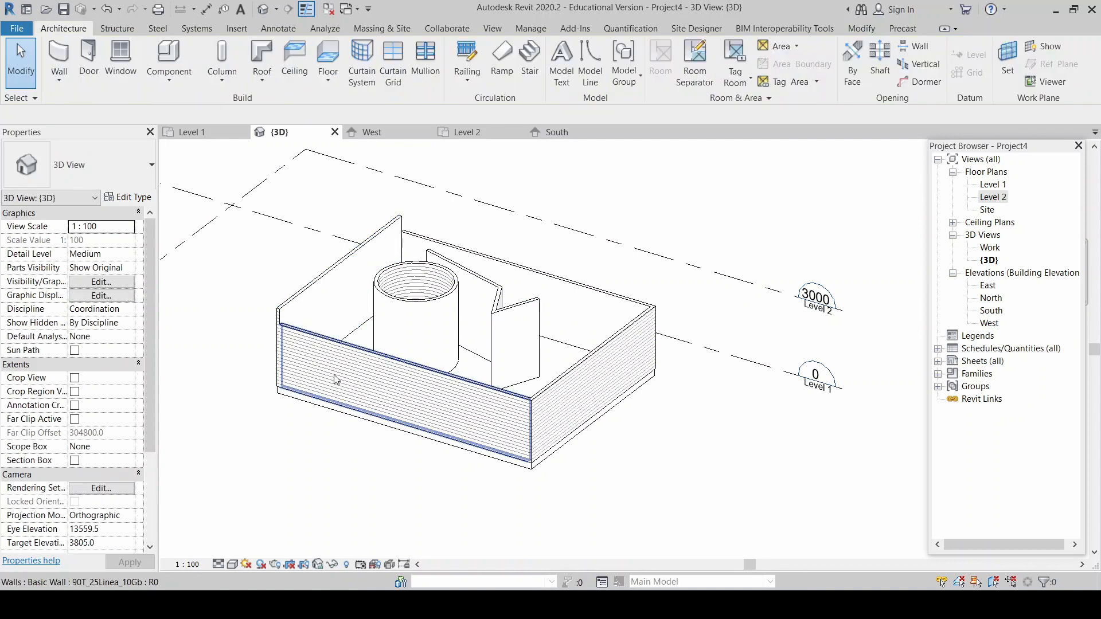
# Step: Select the whole chain of perimeter walls and try setting their Base Constraint to Level 2, dismissing the save reminder without saving
pyautogui.press('Tab')
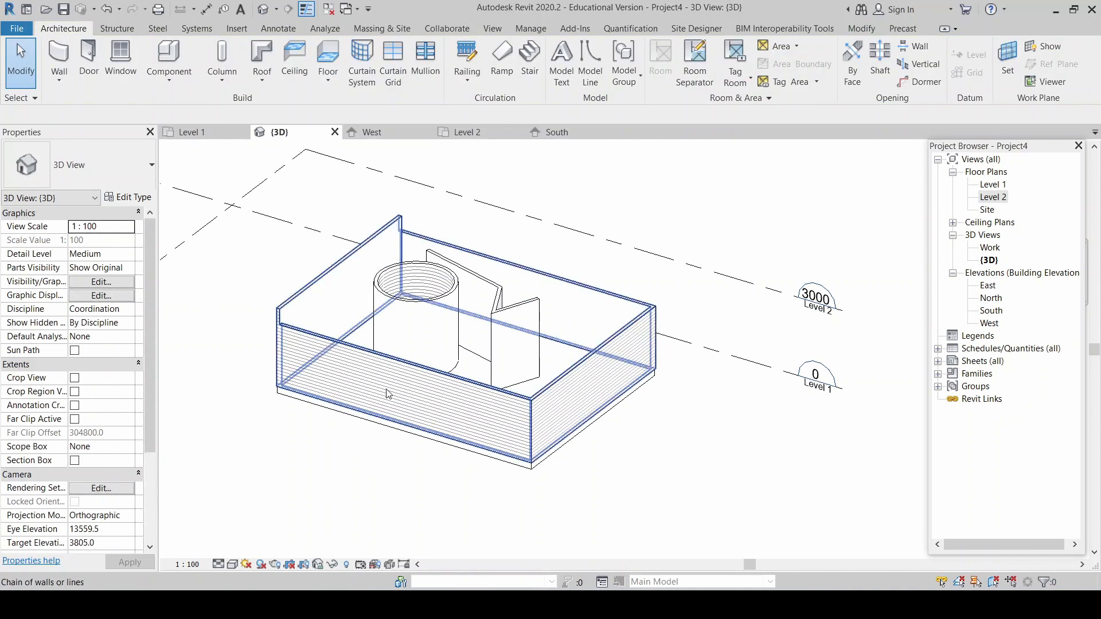
pyautogui.click(387, 394)
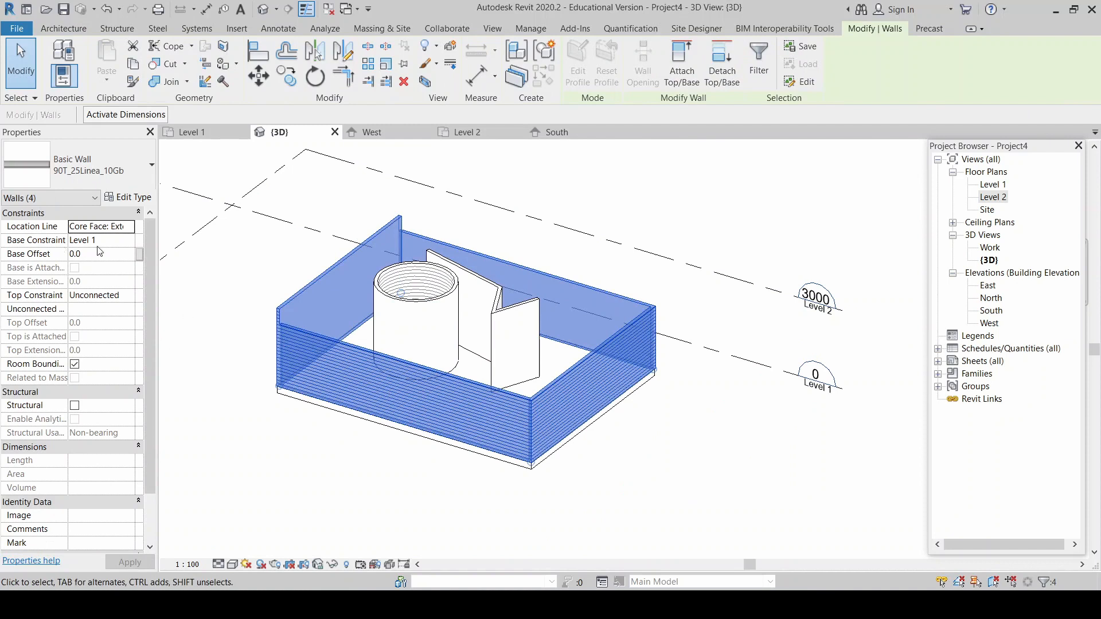
pyautogui.click(129, 241)
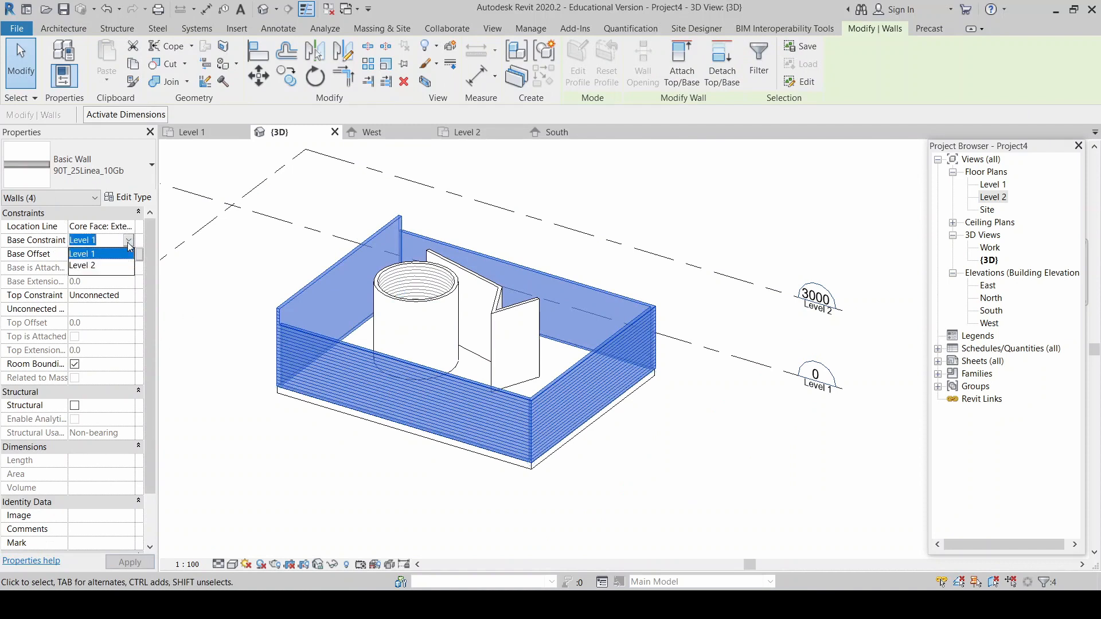
pyautogui.click(95, 267)
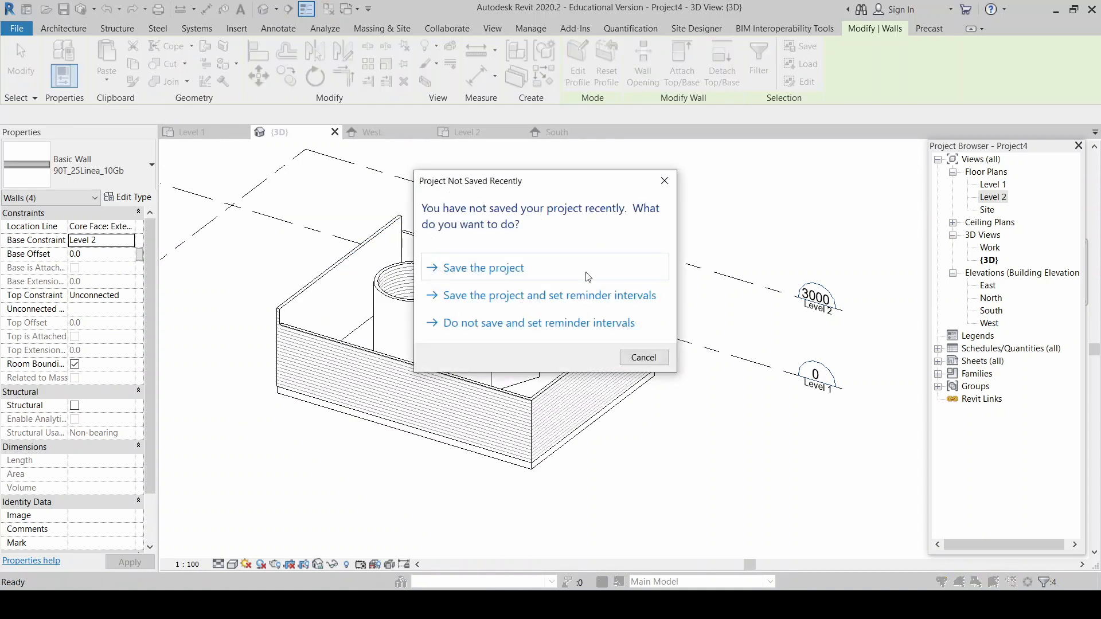
pyautogui.click(643, 357)
# Step: In the Level 1 floor plan, pull the north wall's east end inward so the wall is angled at 82° and about 7737 mm long
pyautogui.click(192, 132)
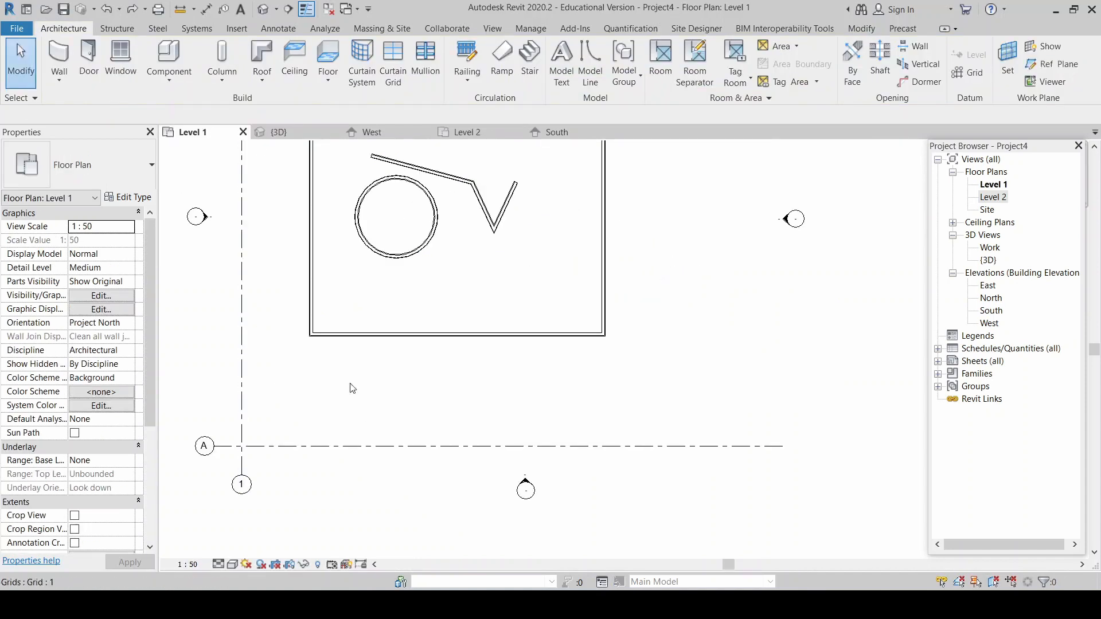
pyautogui.scroll(-2, 437, 426)
pyautogui.scroll(3, 418, 254)
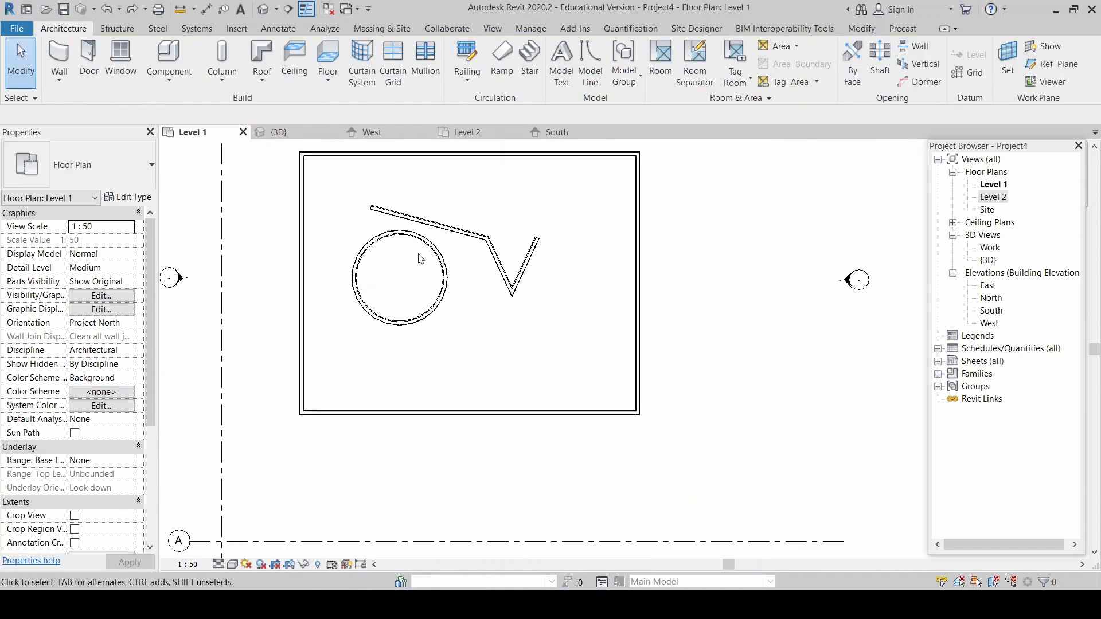
pyautogui.click(508, 155)
pyautogui.scroll(-2, 498, 438)
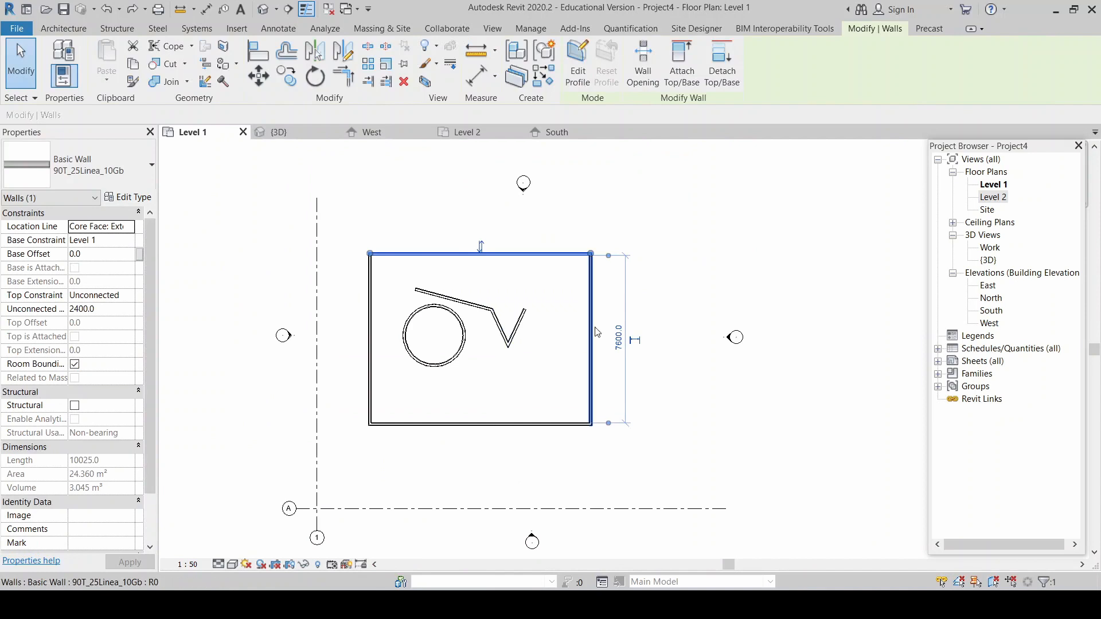
pyautogui.scroll(2, 560, 266)
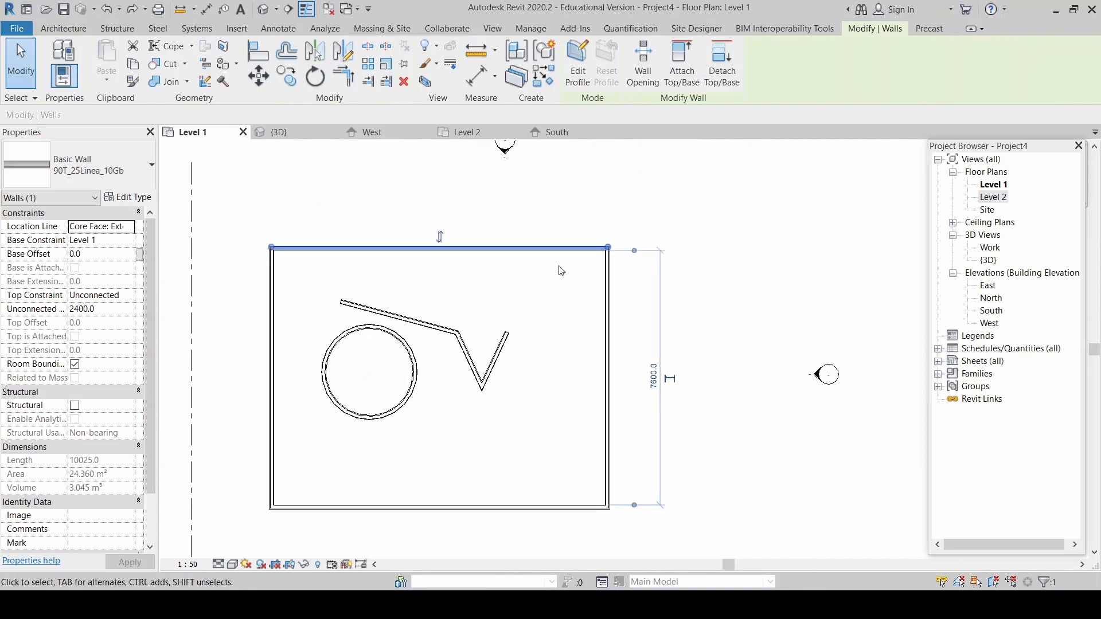
pyautogui.scroll(1, 610, 248)
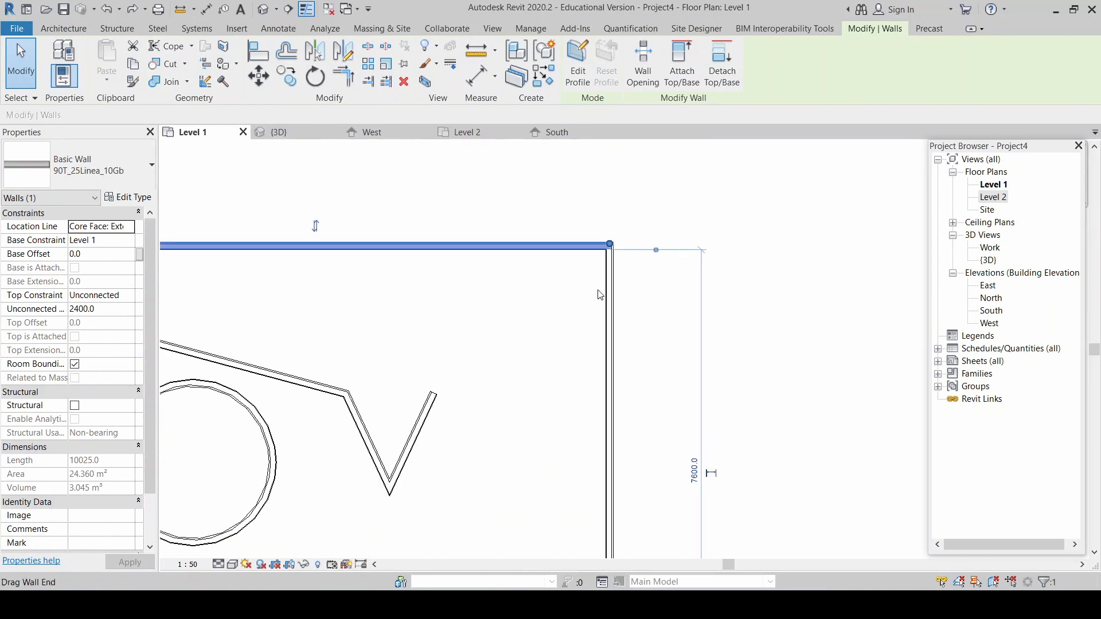
pyautogui.scroll(1, 611, 248)
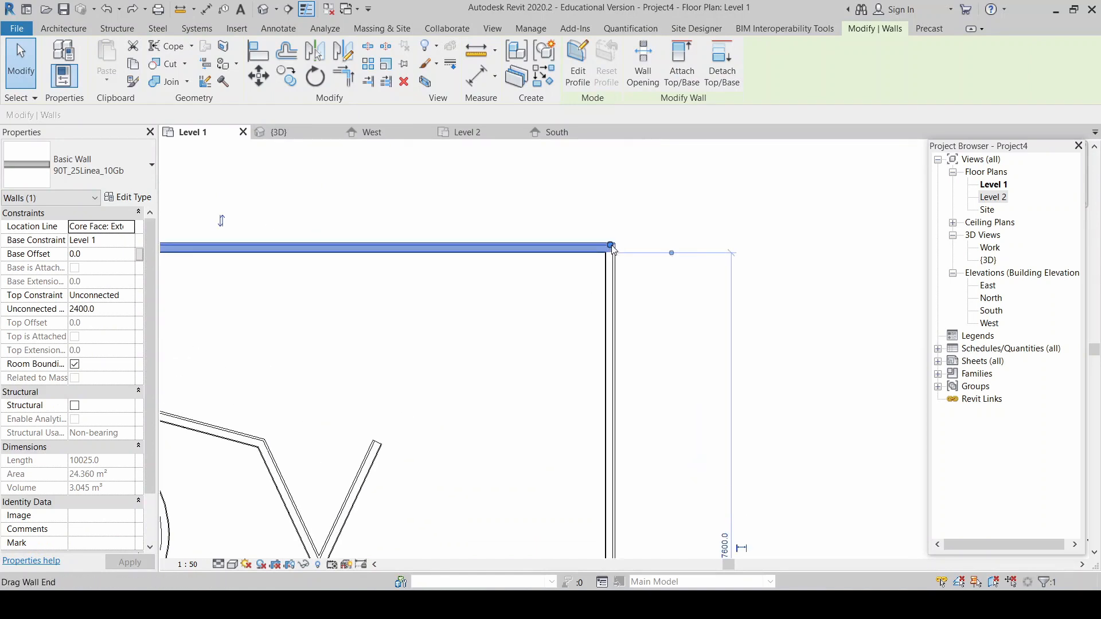
pyautogui.scroll(-1, 612, 248)
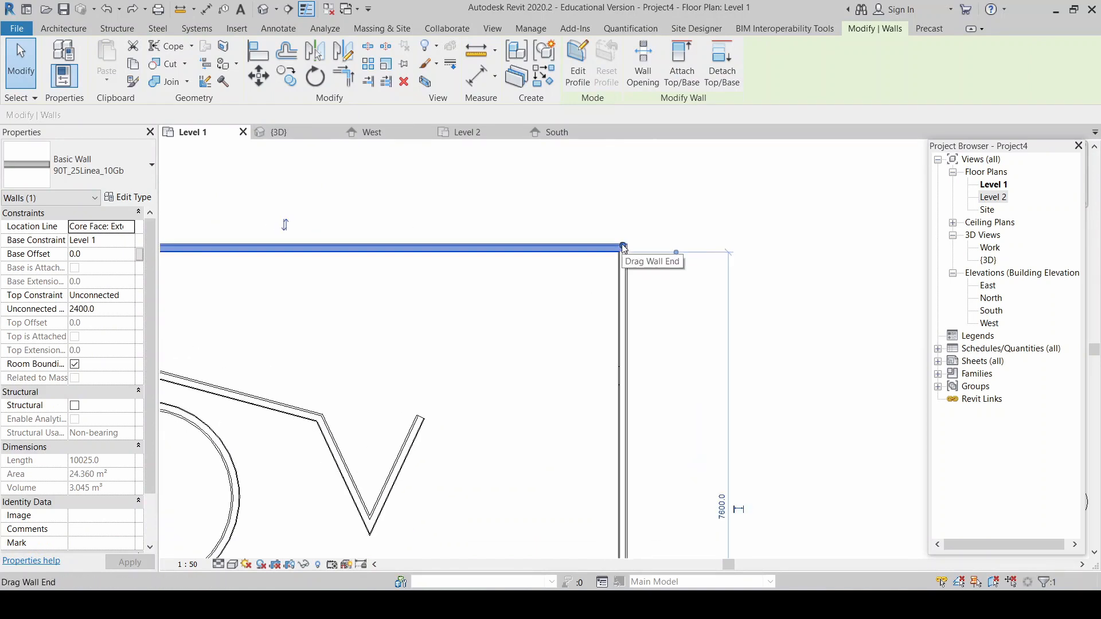
pyautogui.moveTo(624, 248); pyautogui.dragTo(480, 325)
pyautogui.scroll(-3, 682, 264)
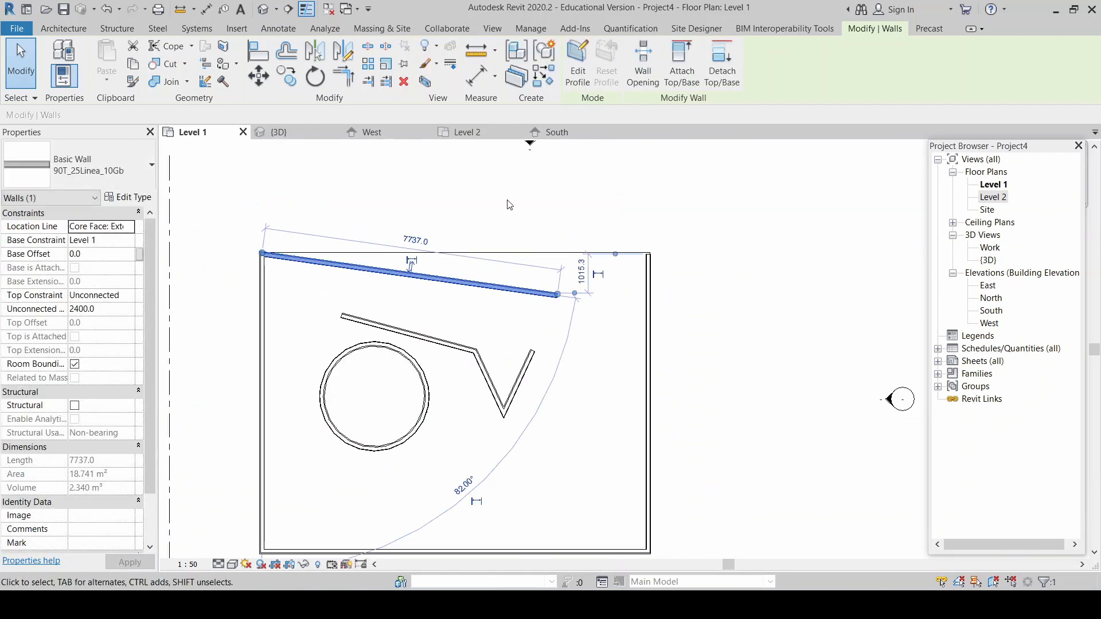
# Step: Move the angled north wall outward beyond the floor's north edge, making it about 8108 mm long
pyautogui.click(510, 204)
pyautogui.click(443, 281)
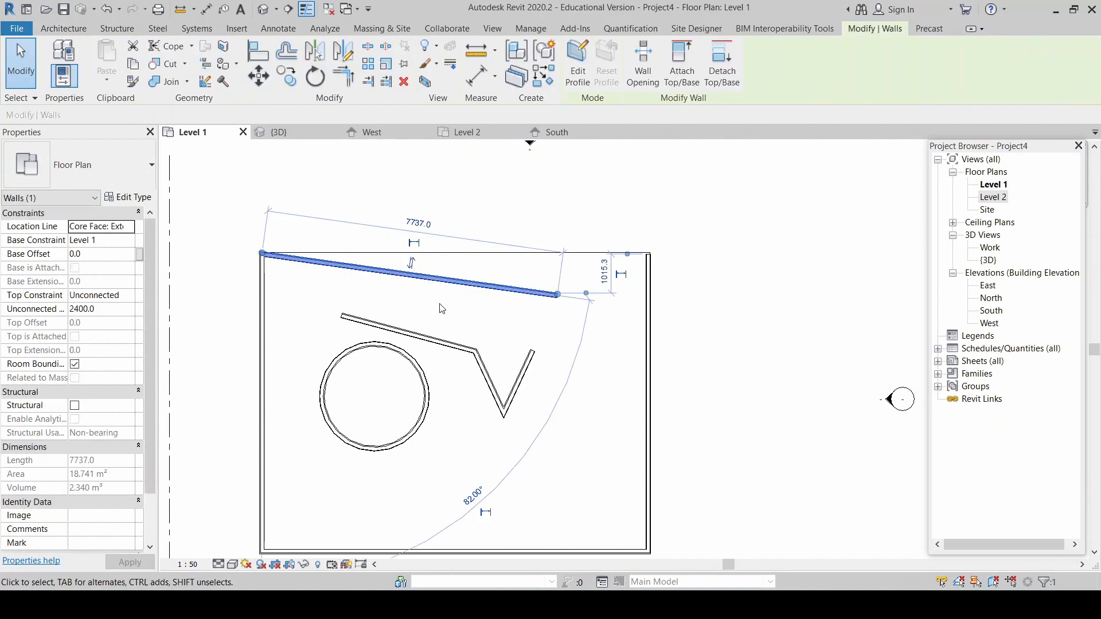
pyautogui.moveTo(442, 280); pyautogui.dragTo(487, 184)
pyautogui.scroll(-3, 456, 319)
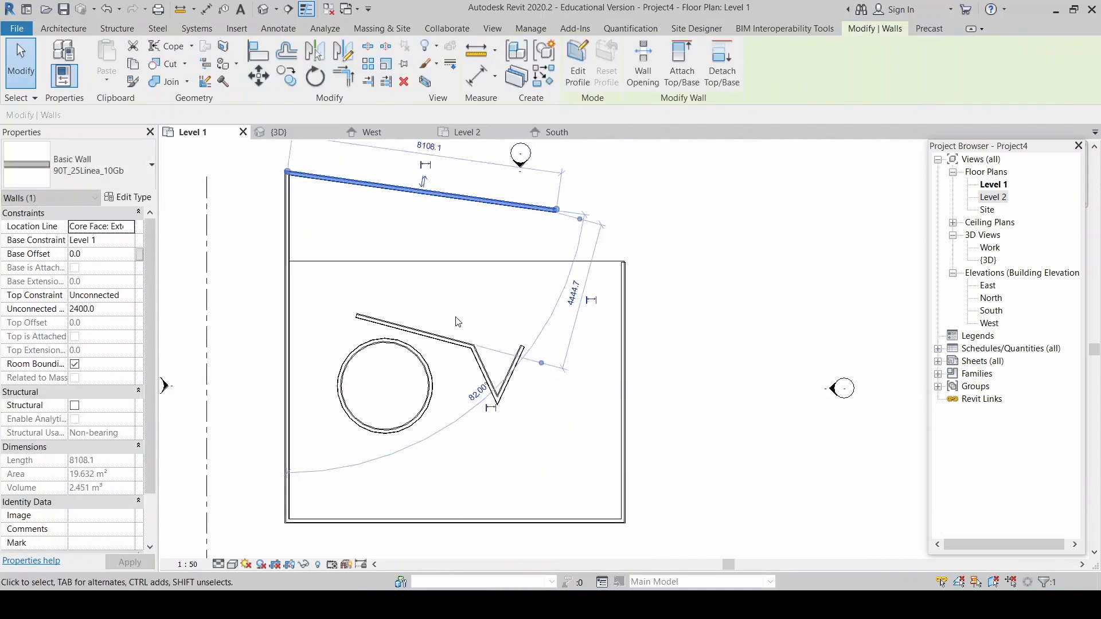
pyautogui.scroll(2, 469, 211)
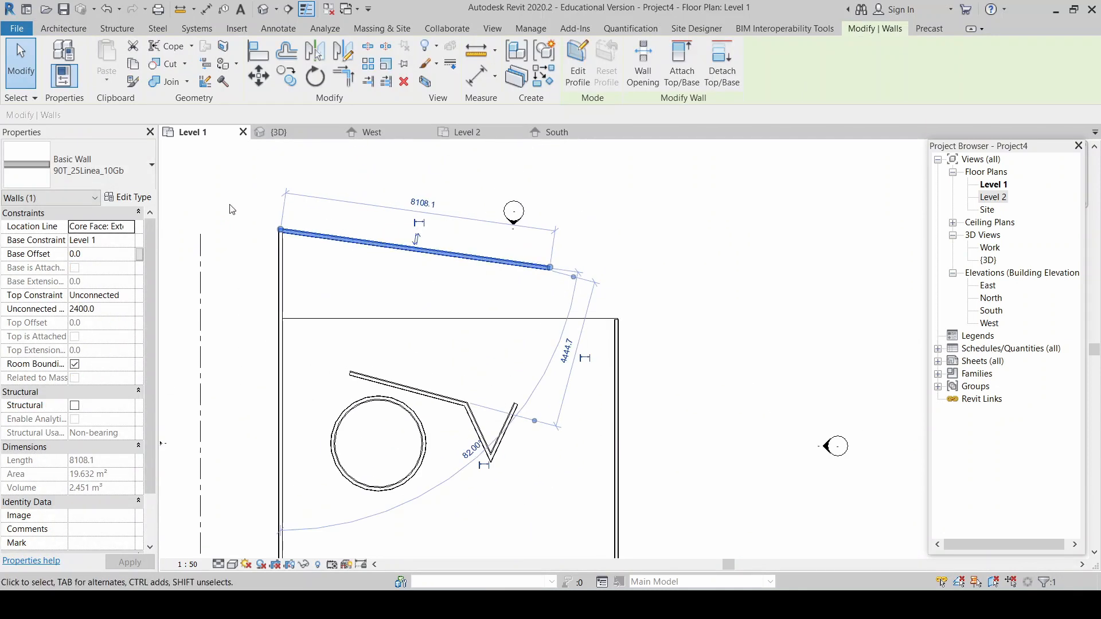
# Step: Move the angled north wall farther outward to about 8371 mm long and pull its east end in to about 3119 mm at 110°
pyautogui.scroll(5, 285, 247)
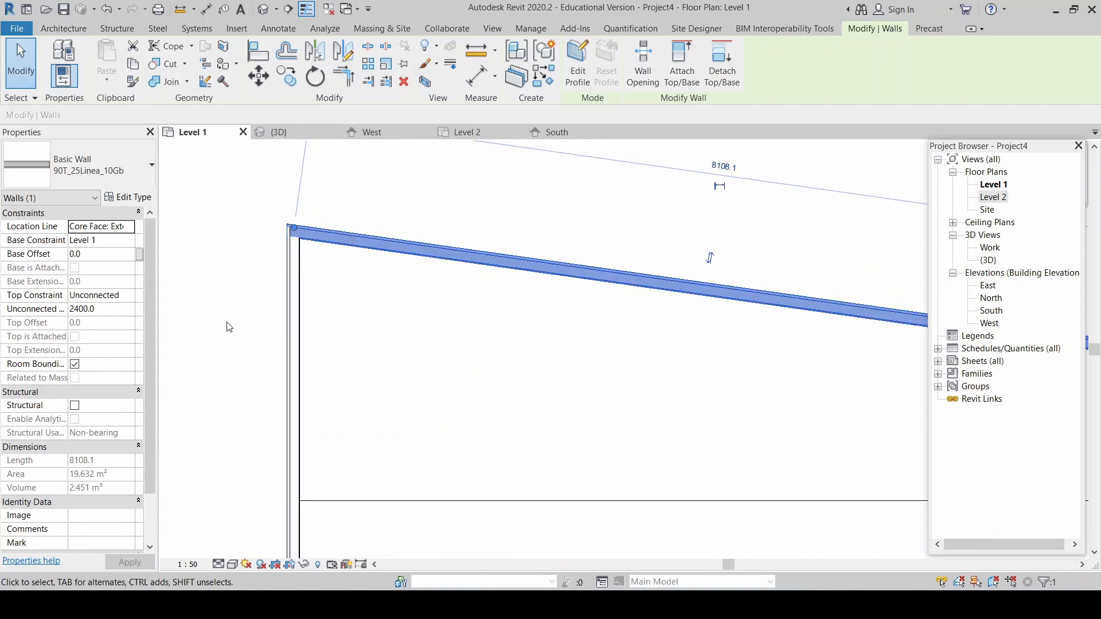
pyautogui.scroll(-2, 229, 328)
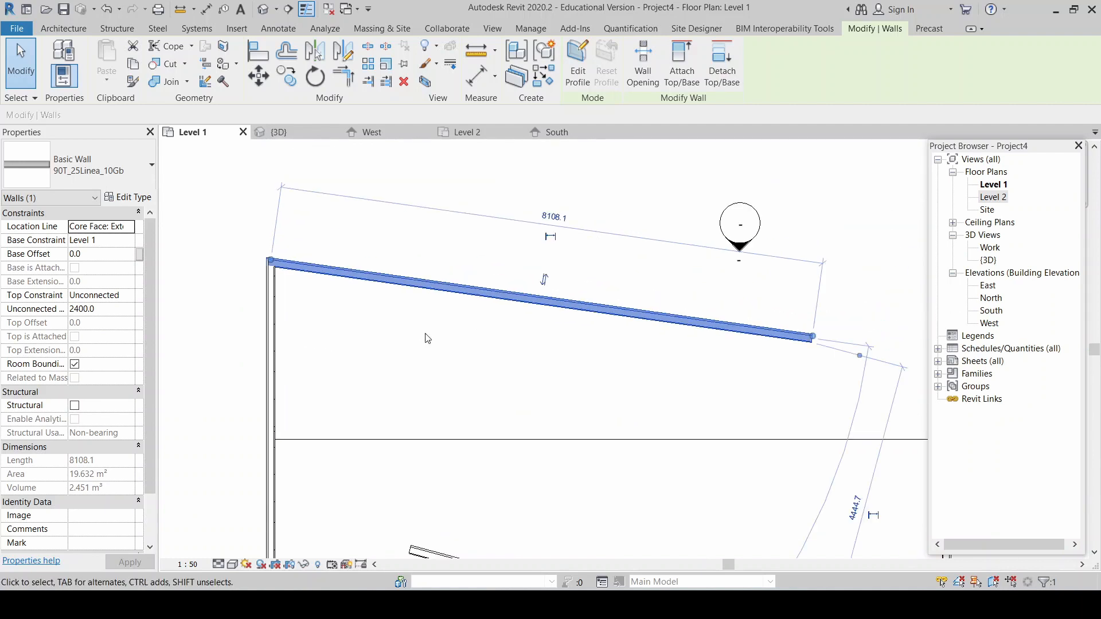
pyautogui.scroll(-1, 429, 338)
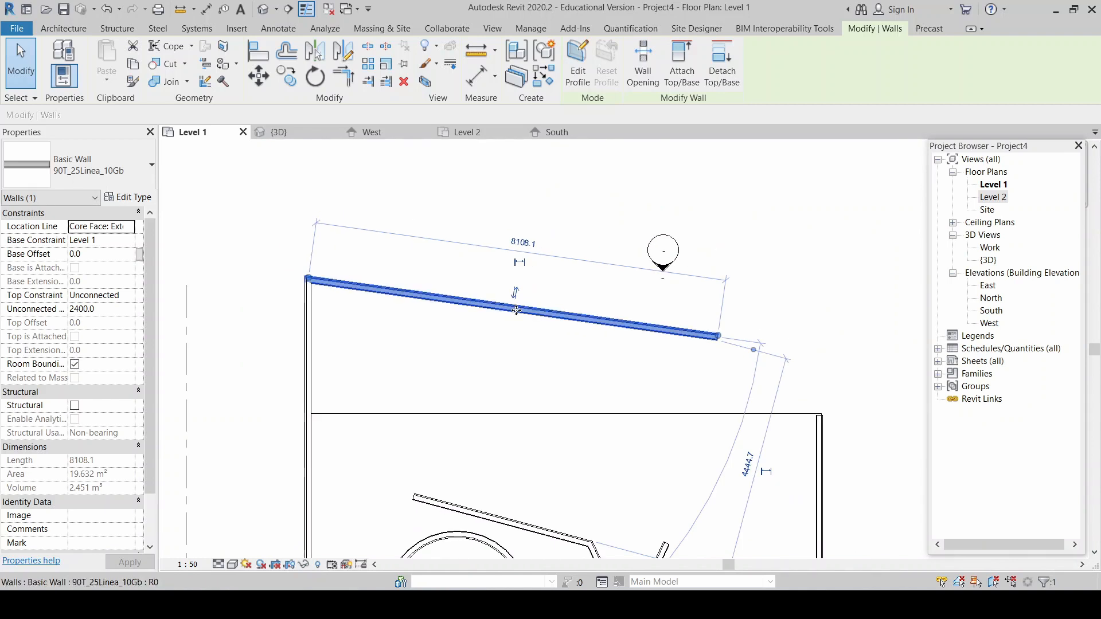
pyautogui.moveTo(516, 310); pyautogui.dragTo(586, 221)
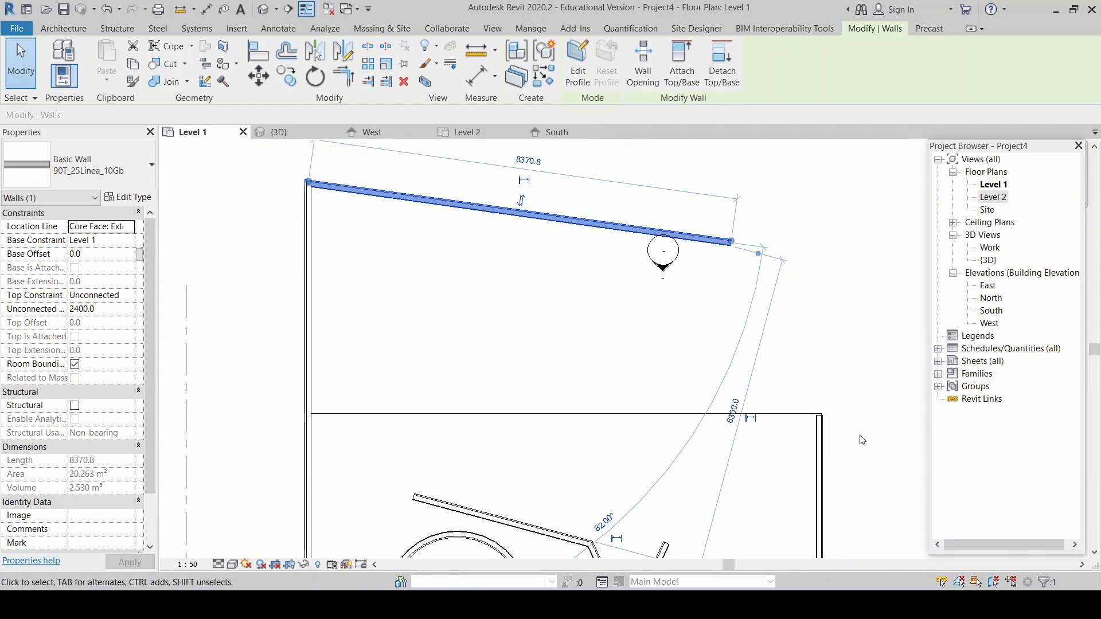
pyautogui.scroll(-1, 463, 353)
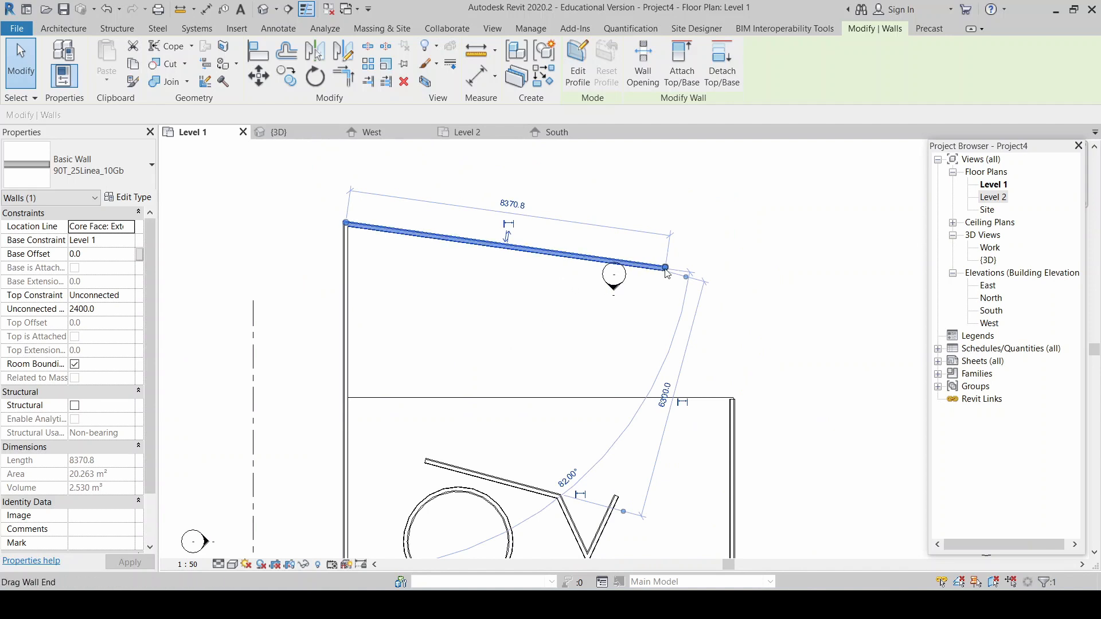
pyautogui.moveTo(665, 268); pyautogui.dragTo(458, 182)
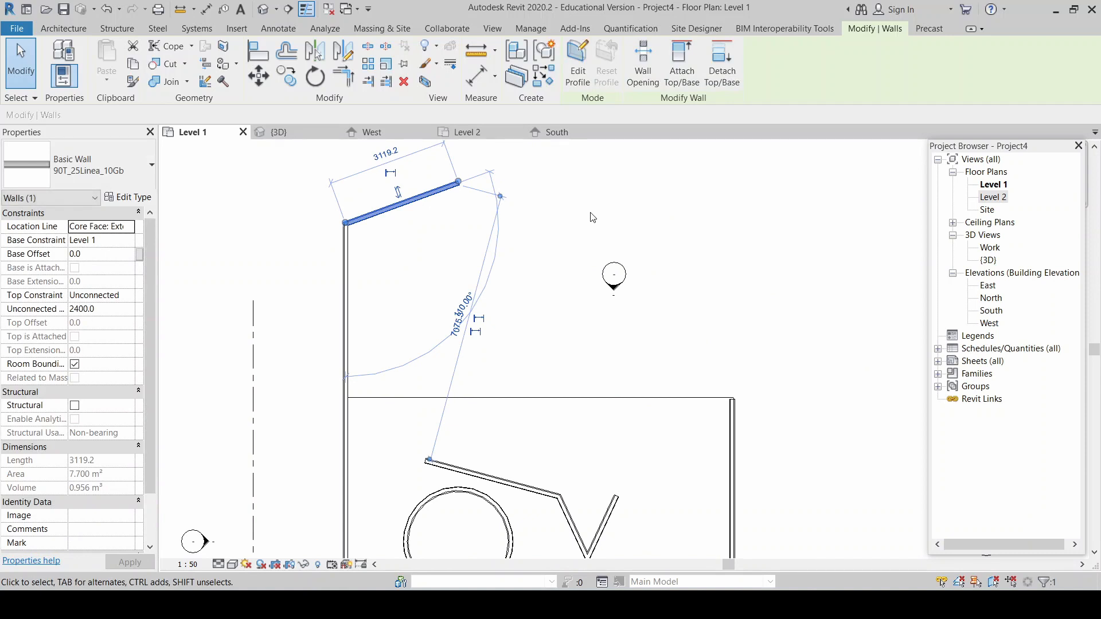
# Step: Undo the last three north wall edits, back to the angled wall starting at the floor's northwest corner
pyautogui.hotkey('ctrl', 'z')
pyautogui.hotkey('ctrl', 'z')
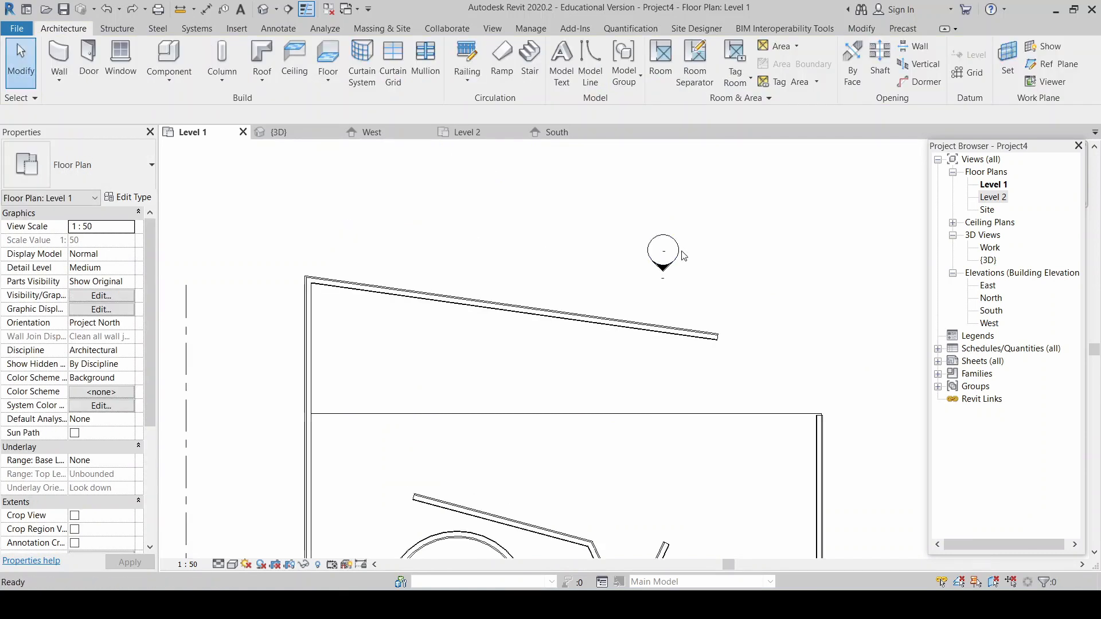
pyautogui.hotkey('ctrl', 'z')
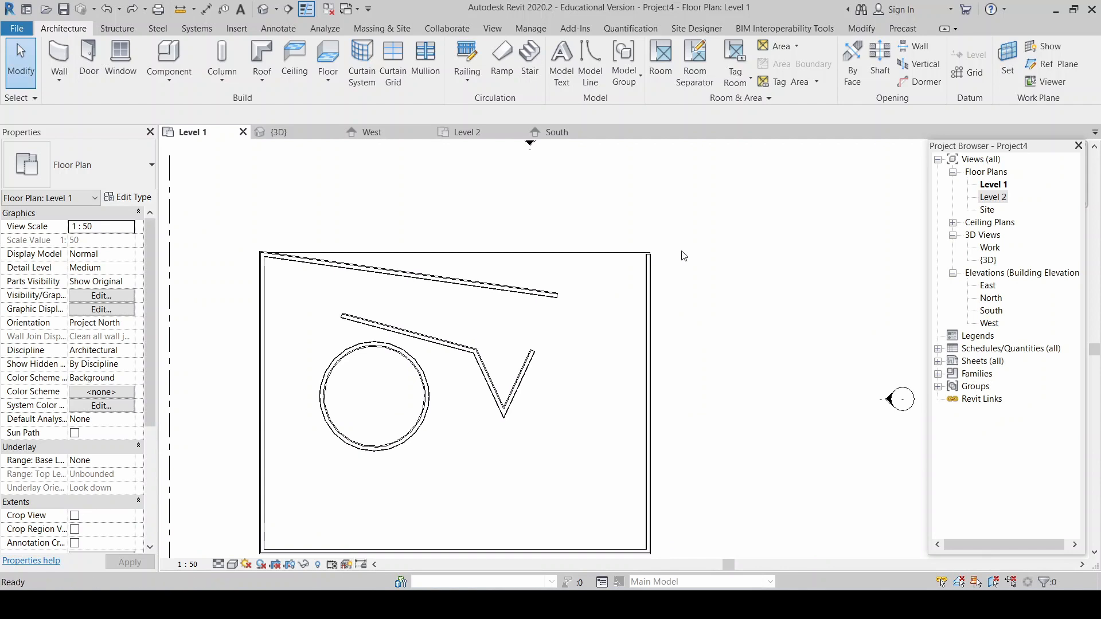
# Step: Undo the last edit that slanted the building's upper outer wall in the Level 1 plan
pyautogui.hotkey('ctrl', 'z')
pyautogui.scroll(-5, 758, 259)
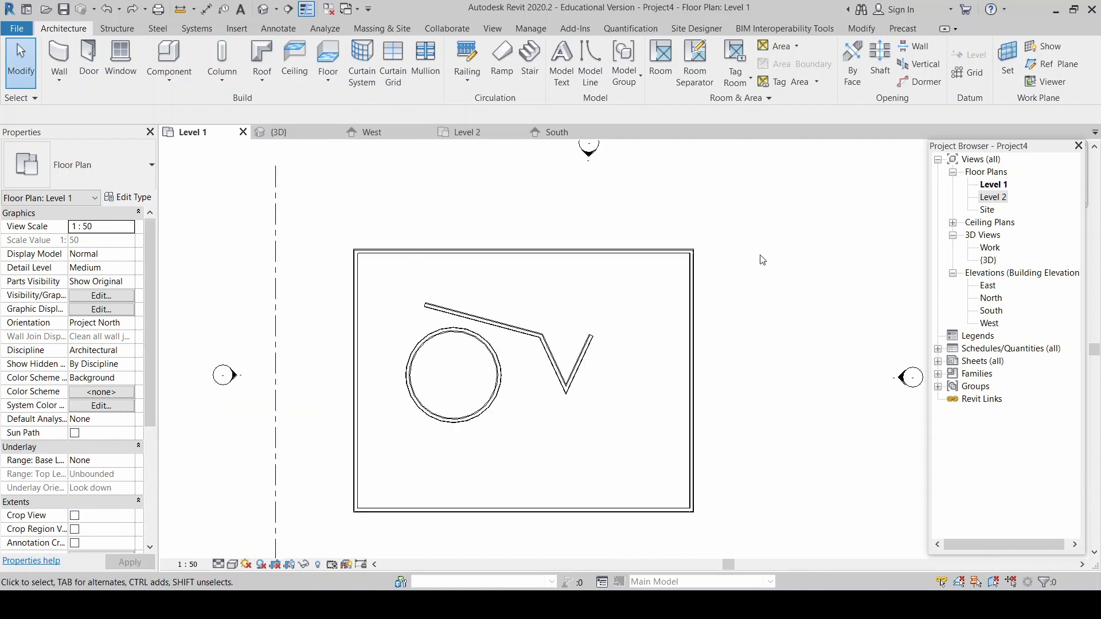
# Step: In the 3D view, set the unconnected height of the taller west outer wall to 2450
pyautogui.click(280, 133)
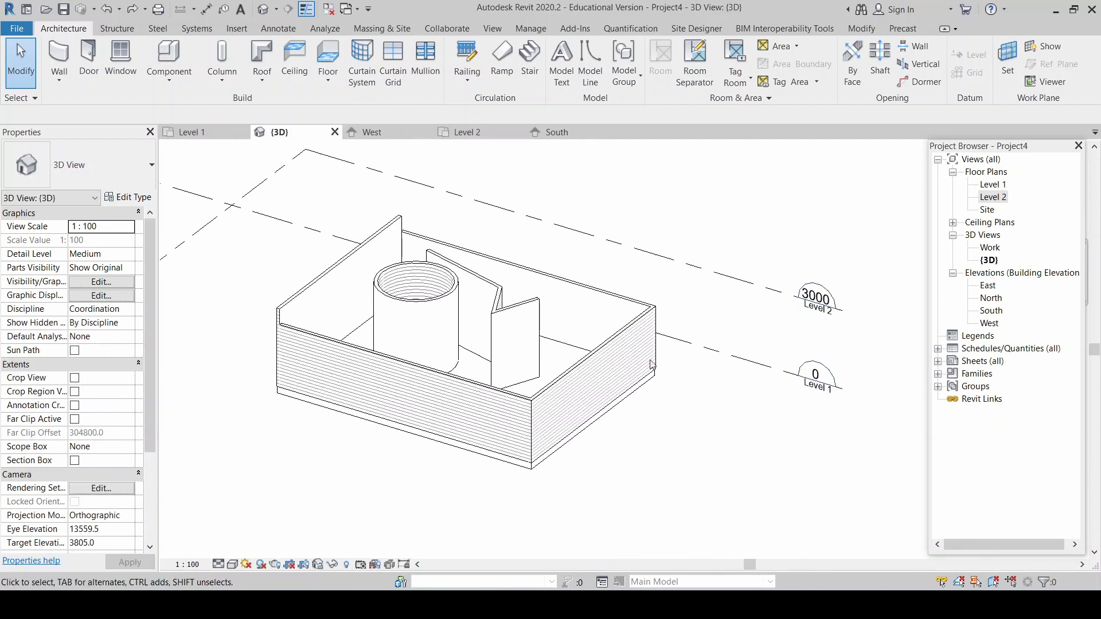
pyautogui.click(303, 296)
pyautogui.click(119, 308)
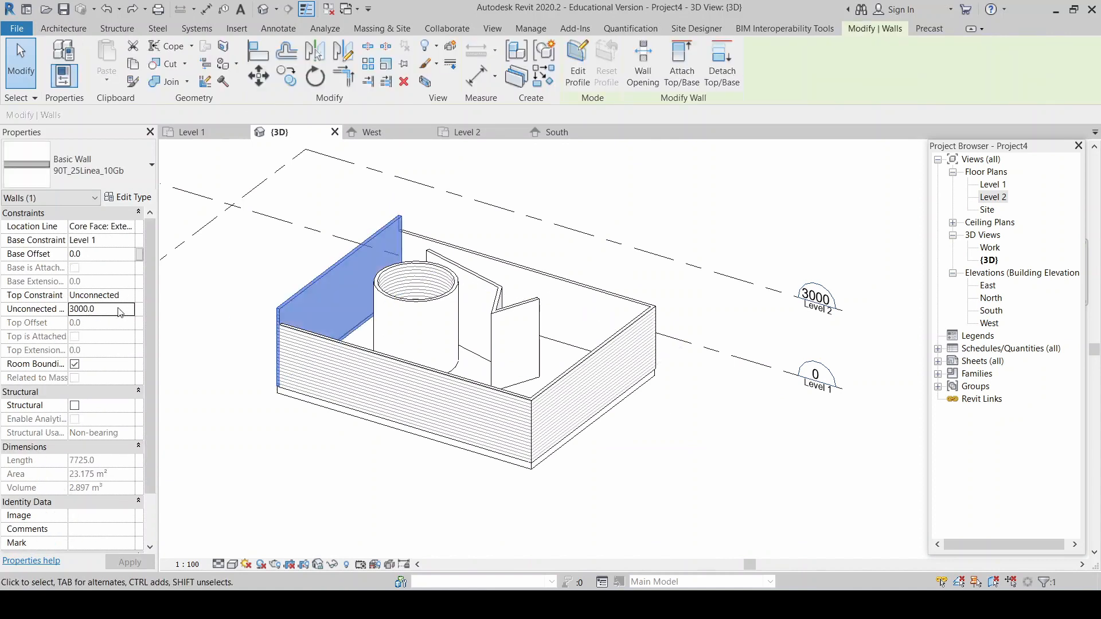
pyautogui.write('2450')
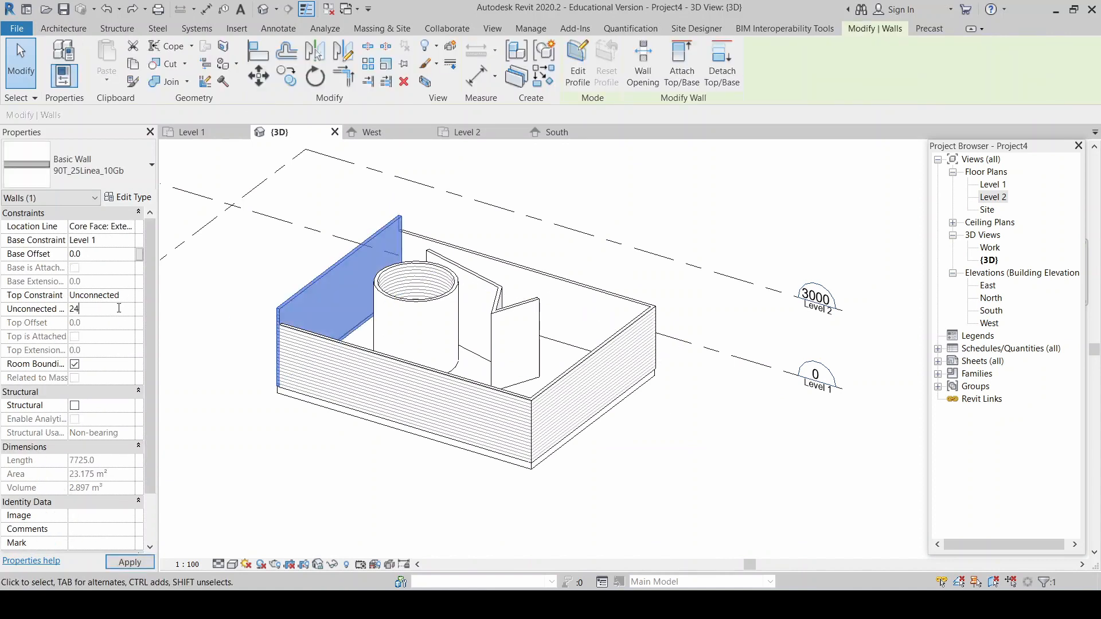
pyautogui.press('Return')
pyautogui.click(235, 295)
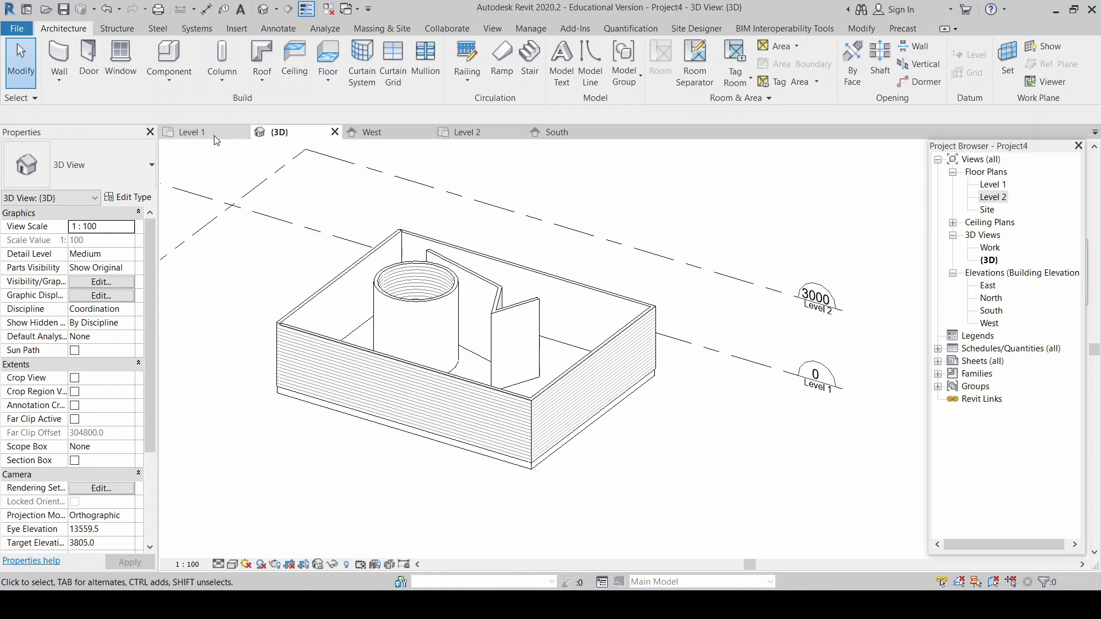
# Step: Start a roof by footprint from the Level 1 plan, move it to Level 2, and open the Level 2 plan
pyautogui.click(193, 132)
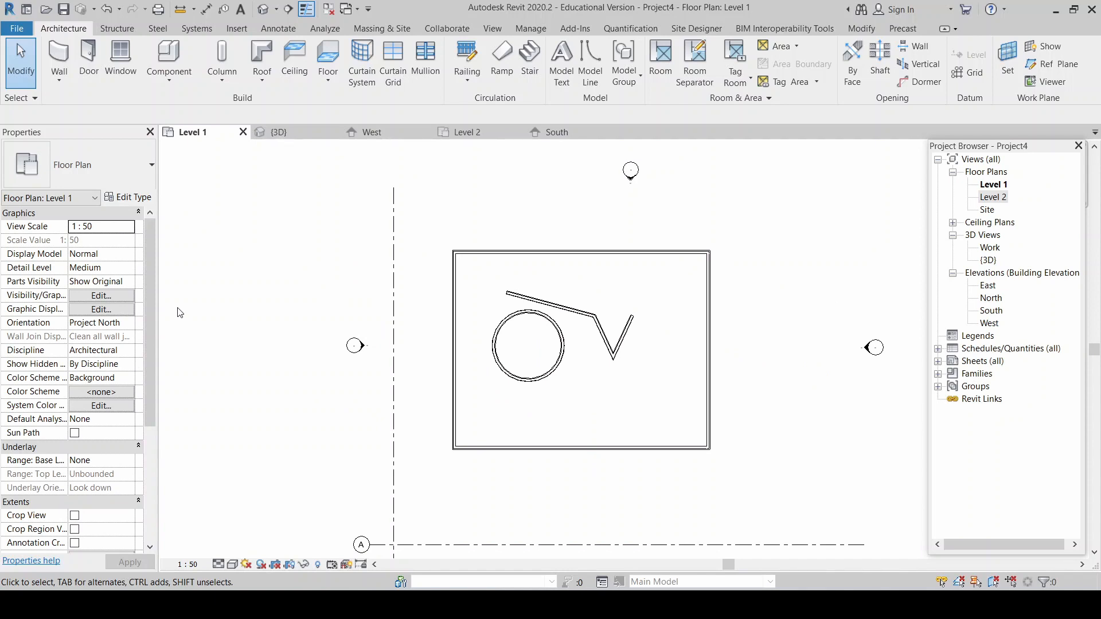
pyautogui.scroll(-2, 207, 315)
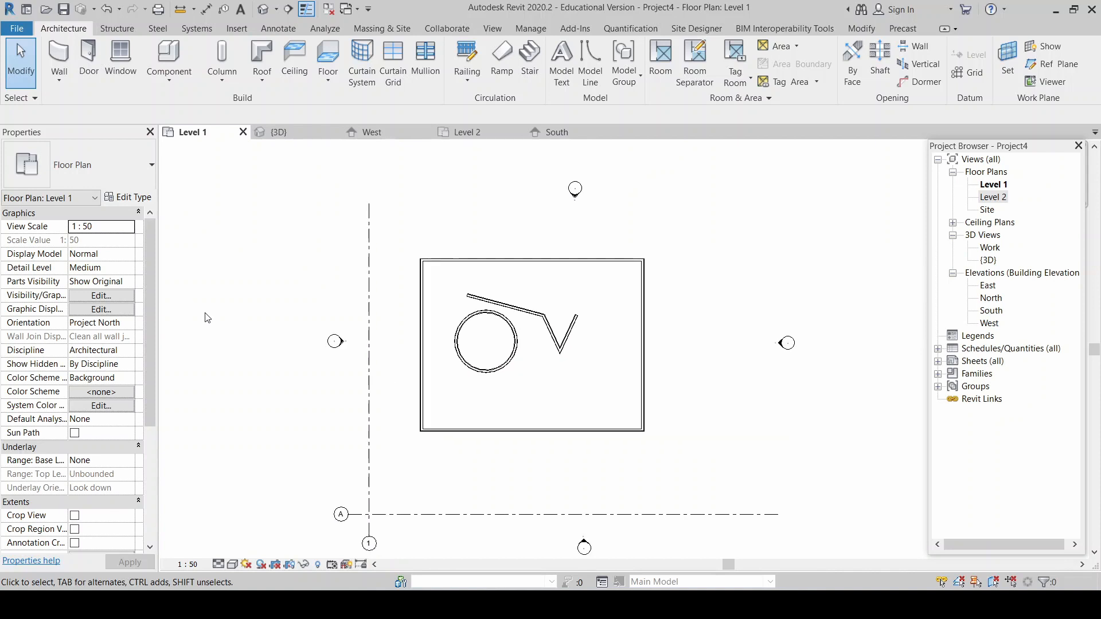
pyautogui.scroll(2, 677, 324)
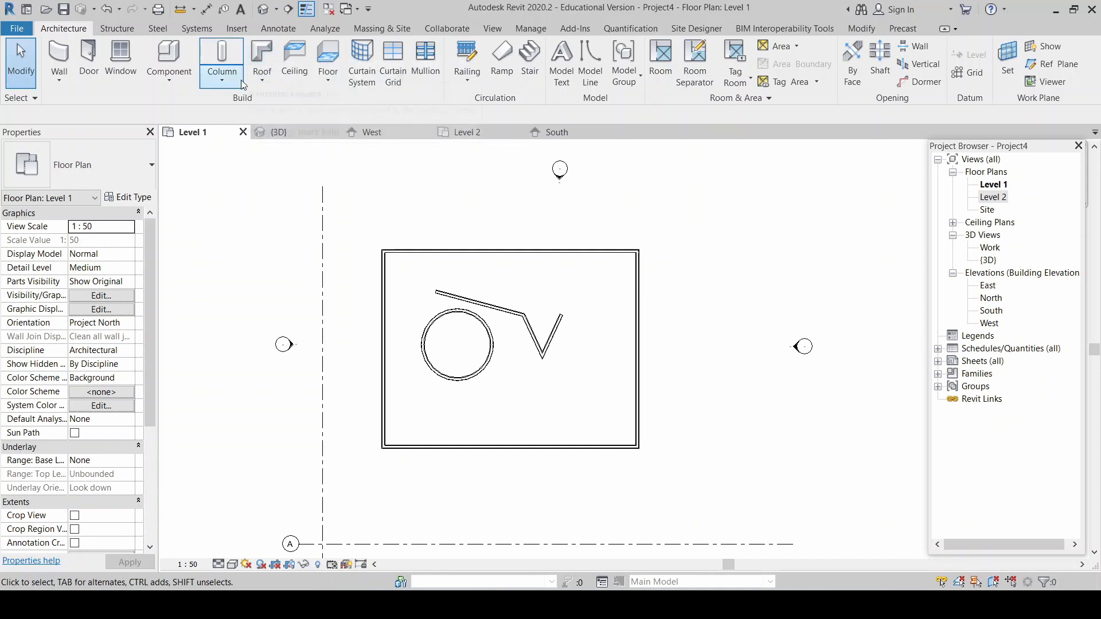
pyautogui.click(265, 81)
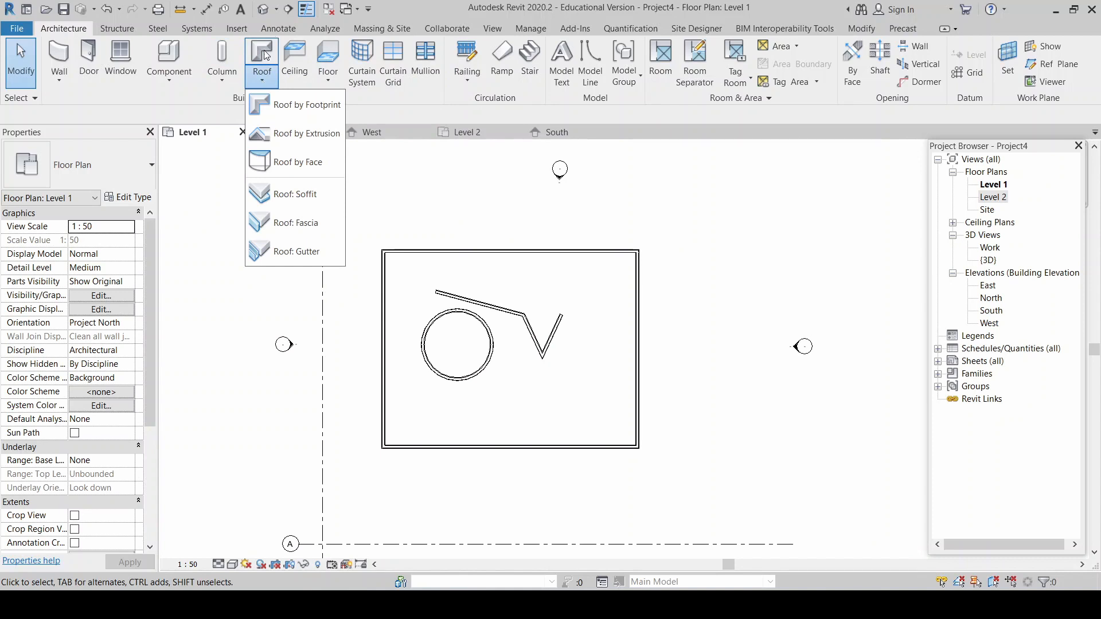
pyautogui.click(265, 54)
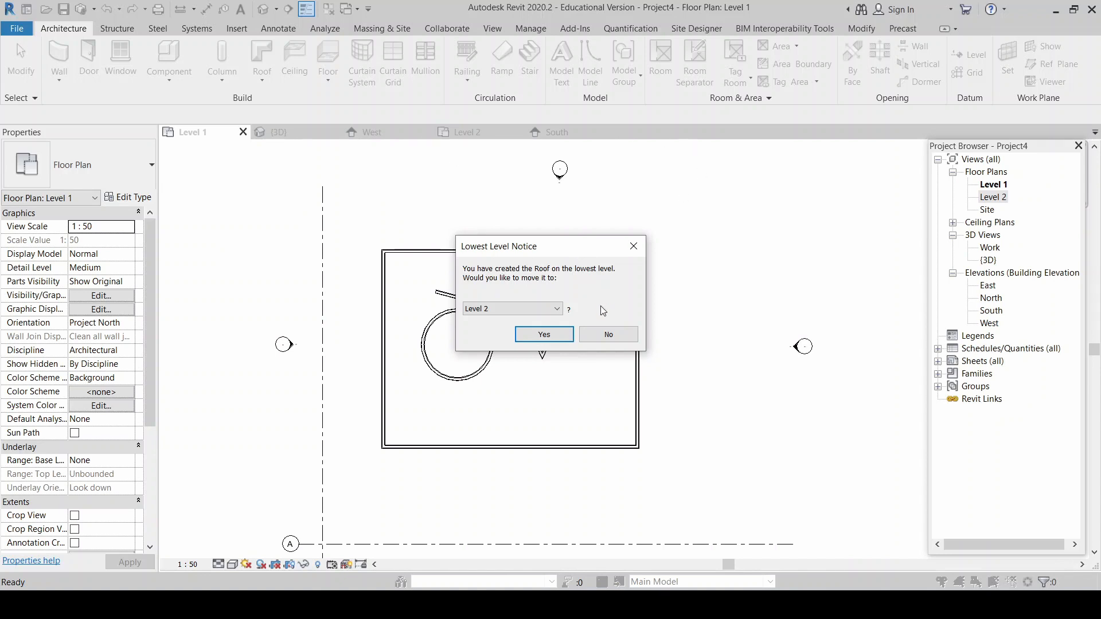
pyautogui.click(558, 310)
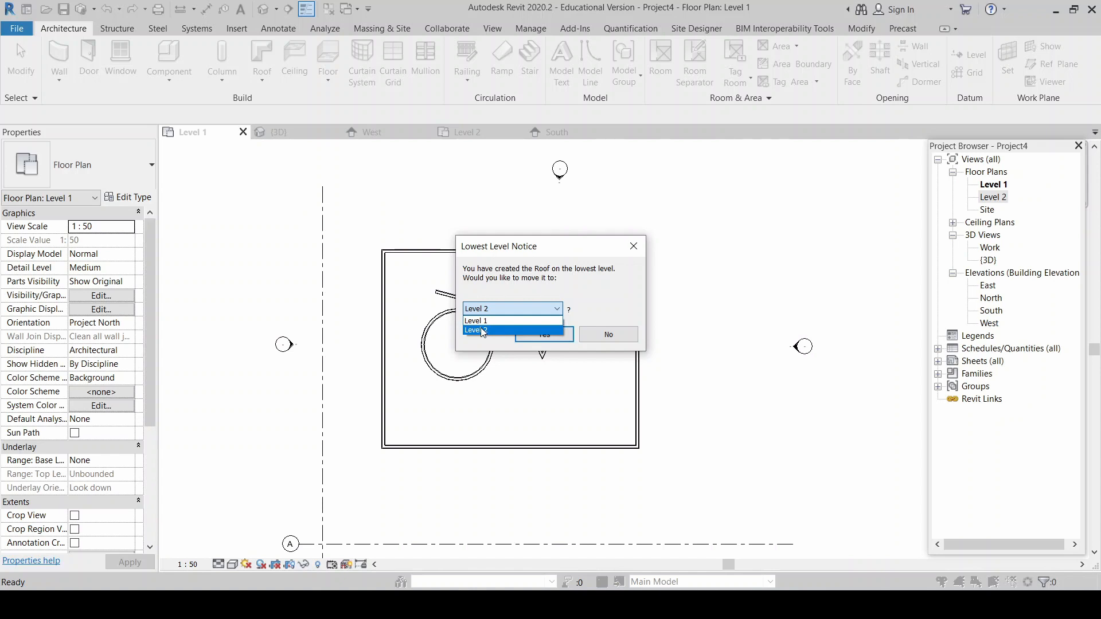
pyautogui.click(481, 331)
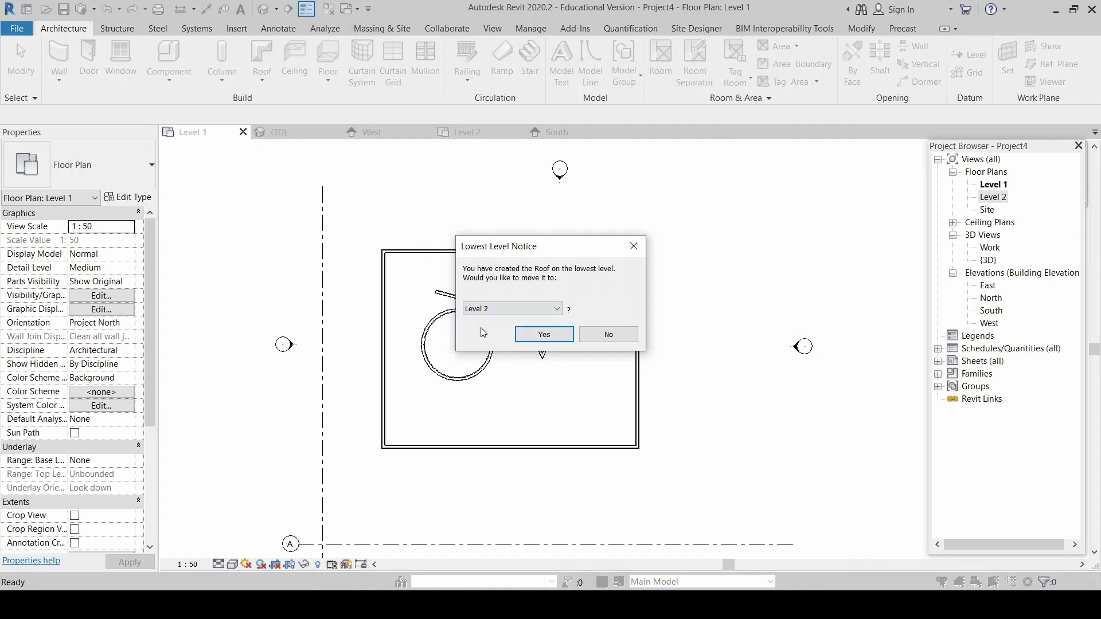
pyautogui.click(551, 339)
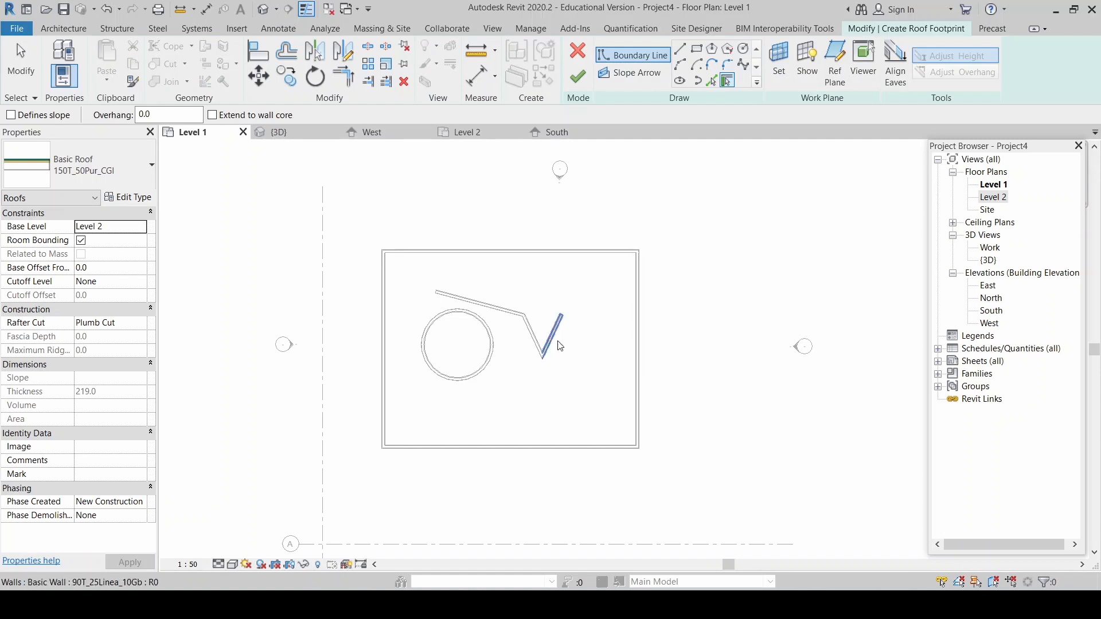
pyautogui.click(466, 132)
pyautogui.scroll(-3, 369, 252)
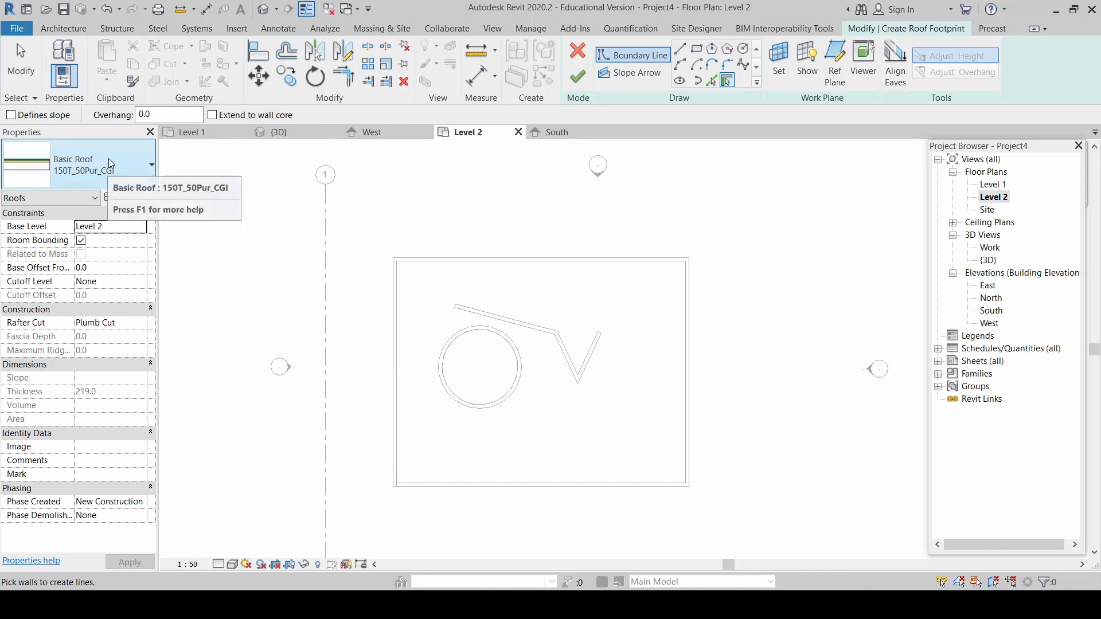
# Step: Review the basic roof types available for the new roof
pyautogui.click(126, 156)
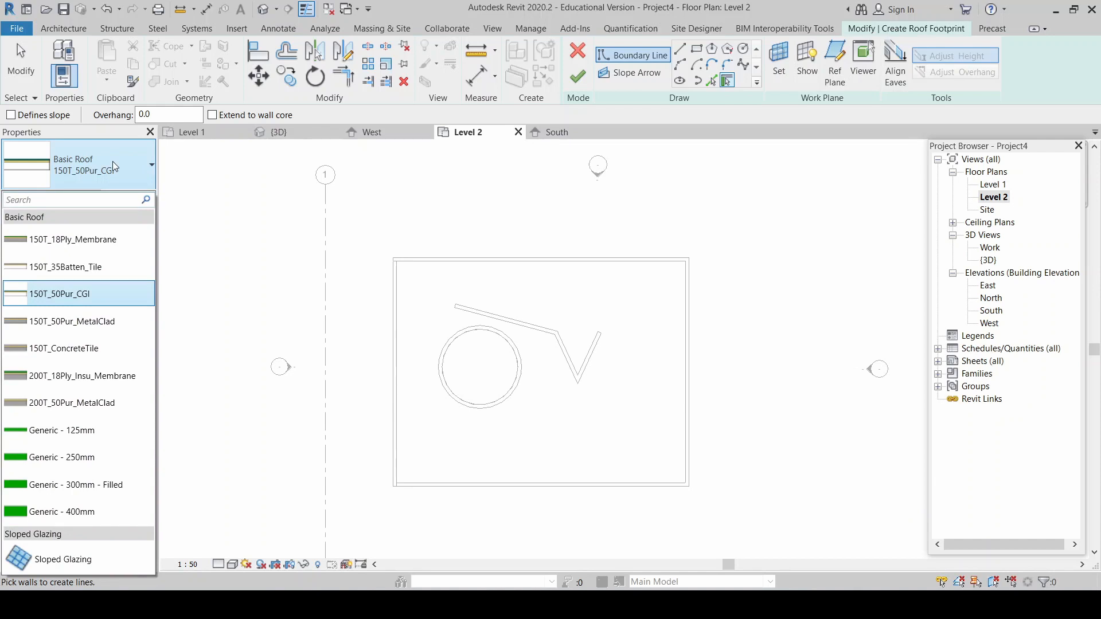
pyautogui.click(113, 162)
pyautogui.click(113, 162)
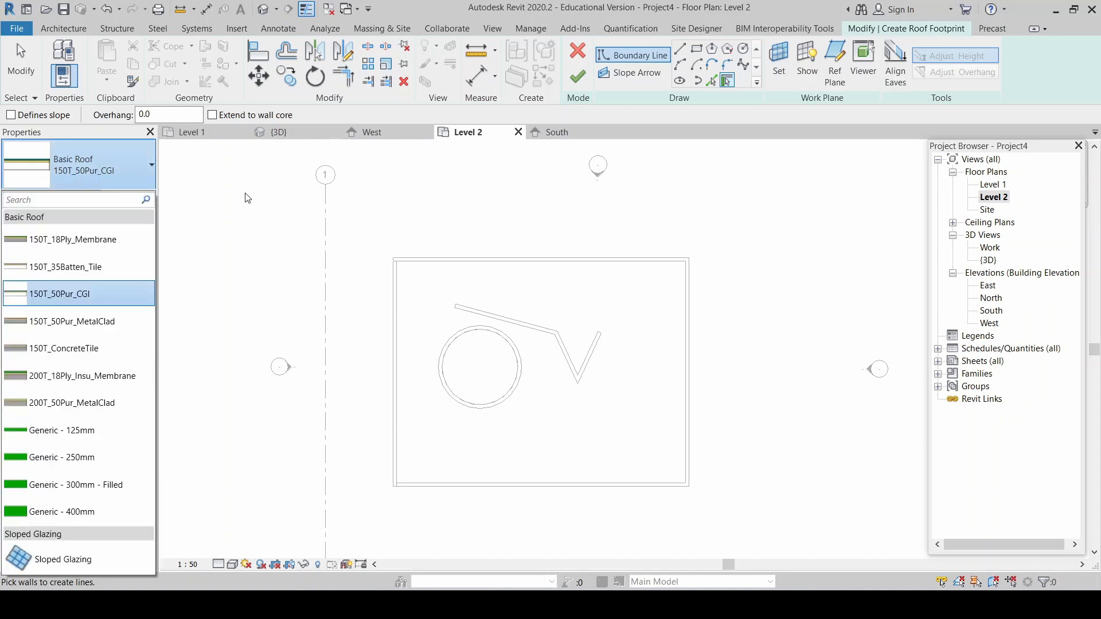
pyautogui.click(235, 187)
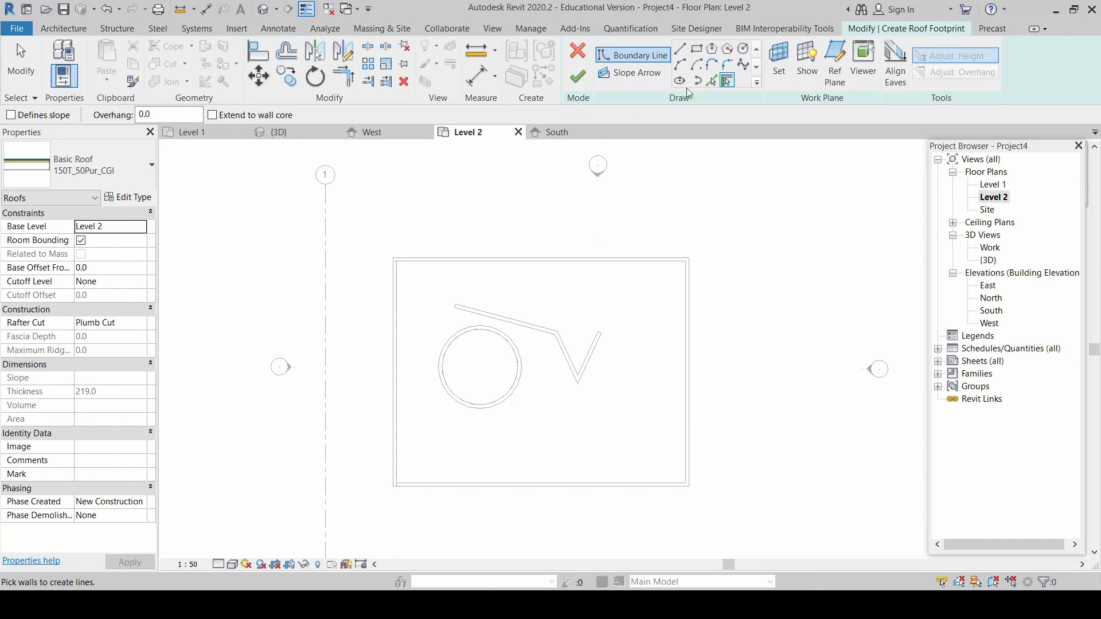
# Step: Choose the straight Line tool for the roof boundary and set its offset to 1000
pyautogui.click(680, 50)
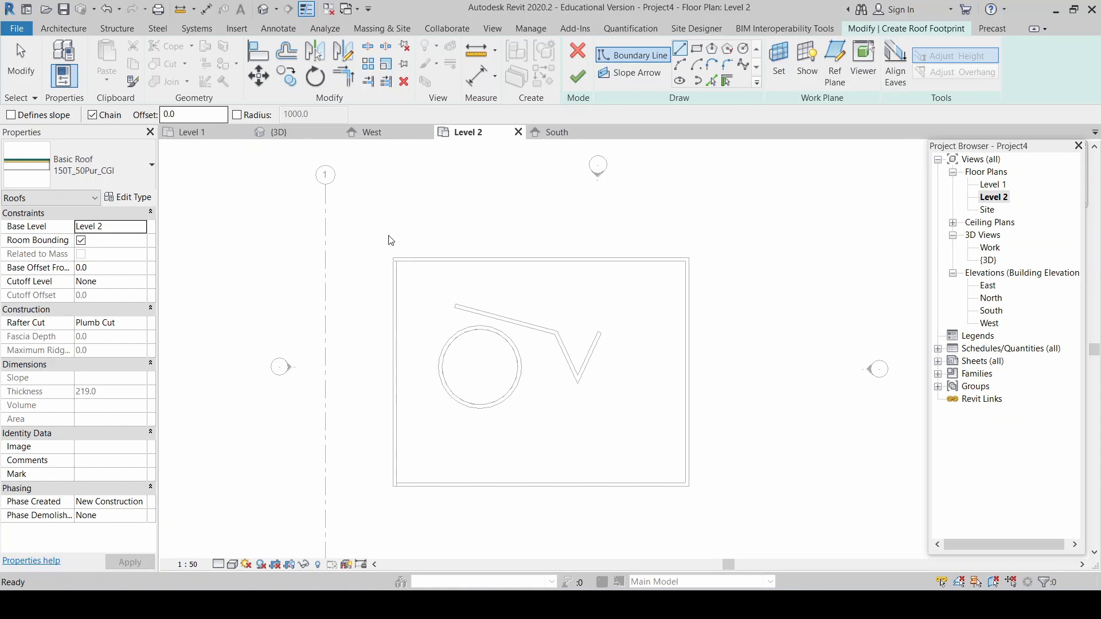
pyautogui.scroll(3, 434, 261)
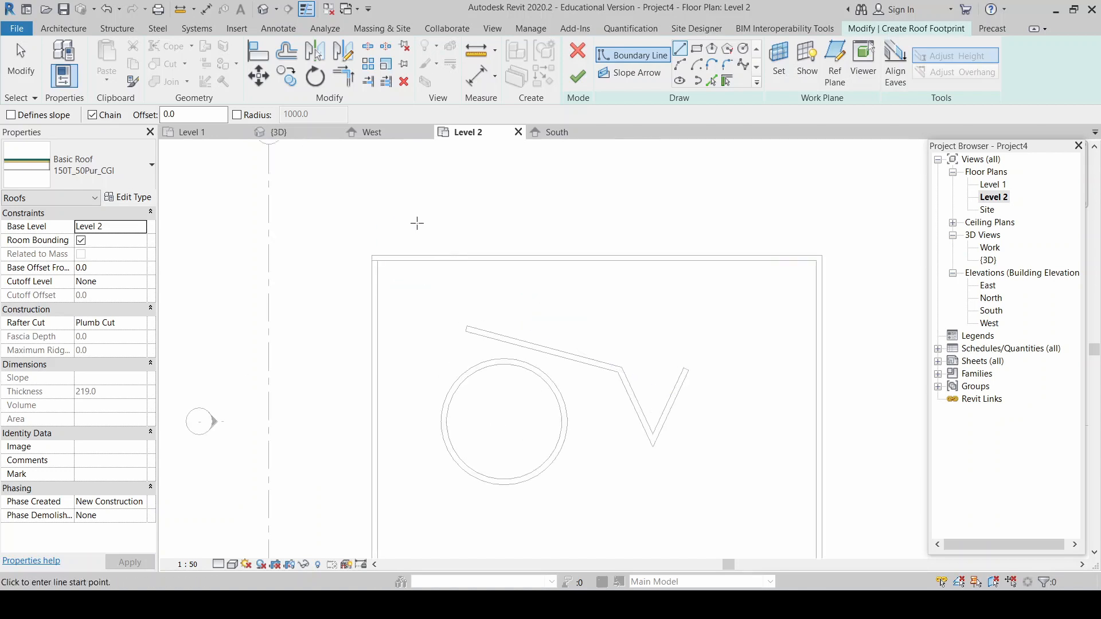
pyautogui.scroll(3, 370, 257)
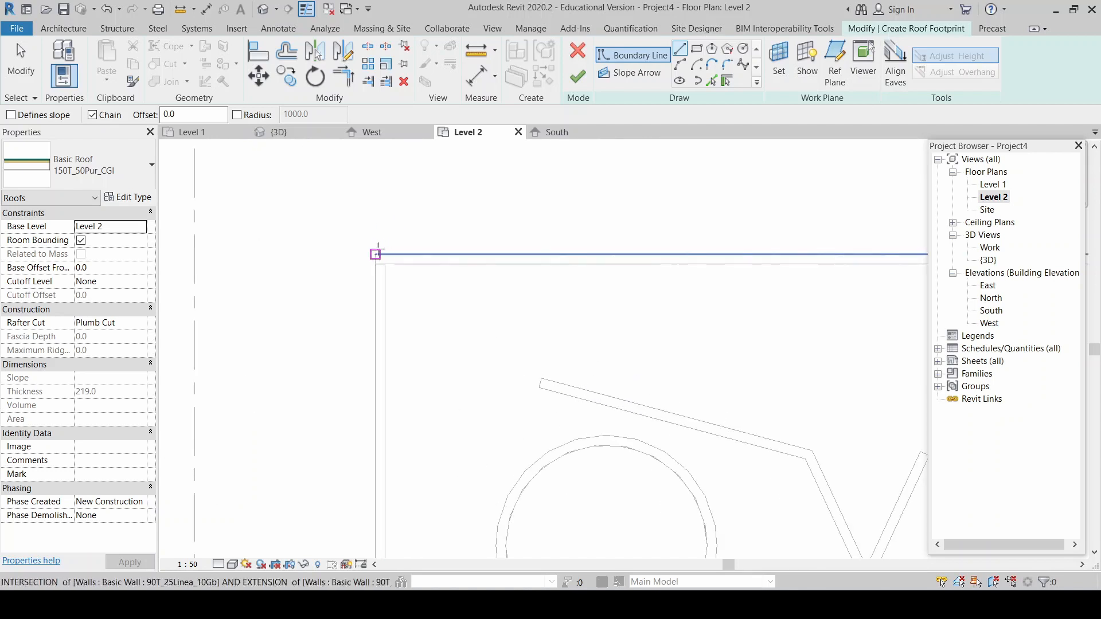
pyautogui.click(374, 253)
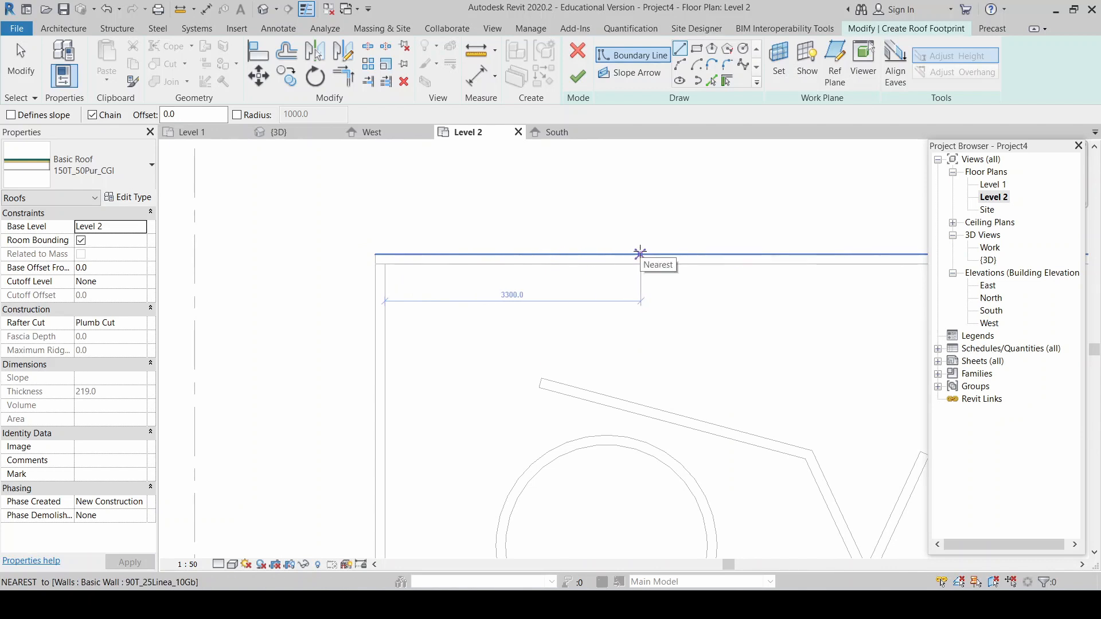
pyautogui.scroll(-1, 640, 253)
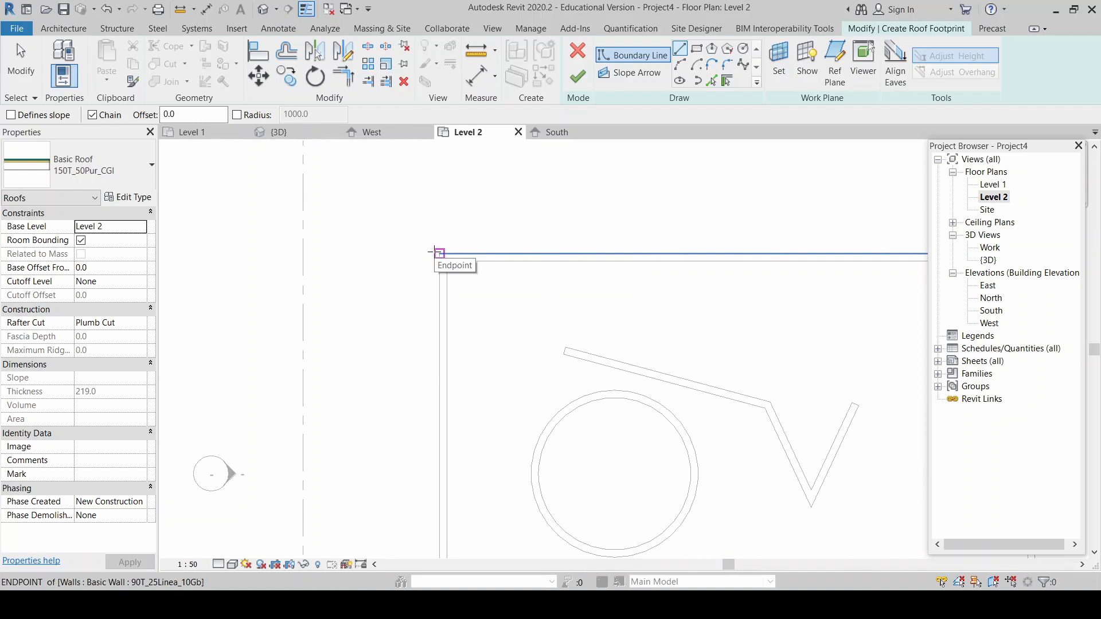
pyautogui.press('Escape')
pyautogui.doubleClick(166, 115)
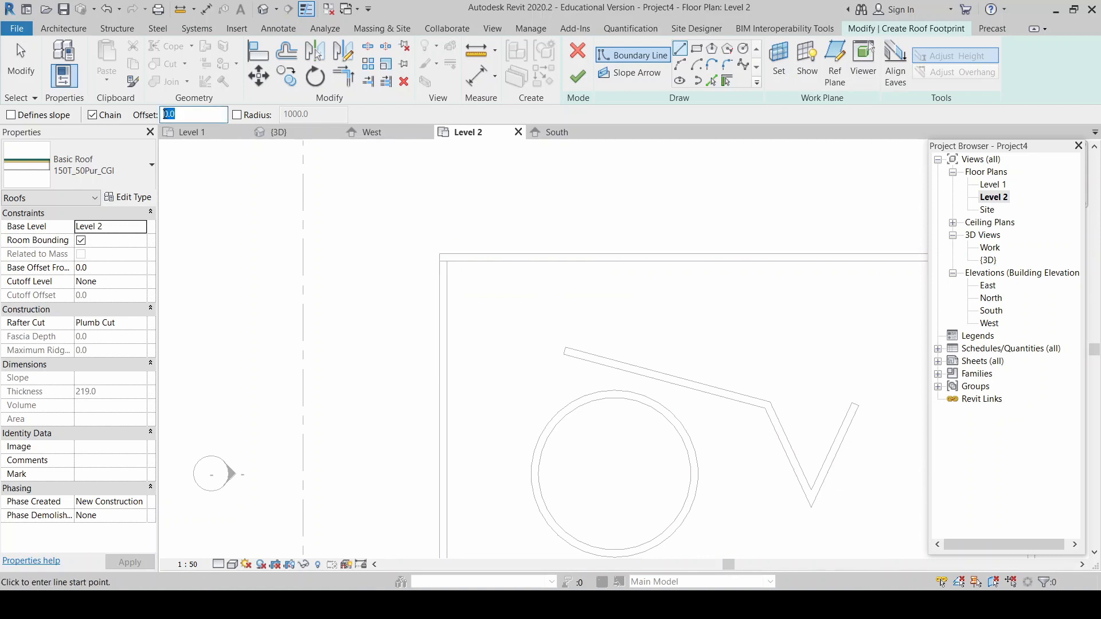
pyautogui.write('1000')
pyautogui.click(440, 254)
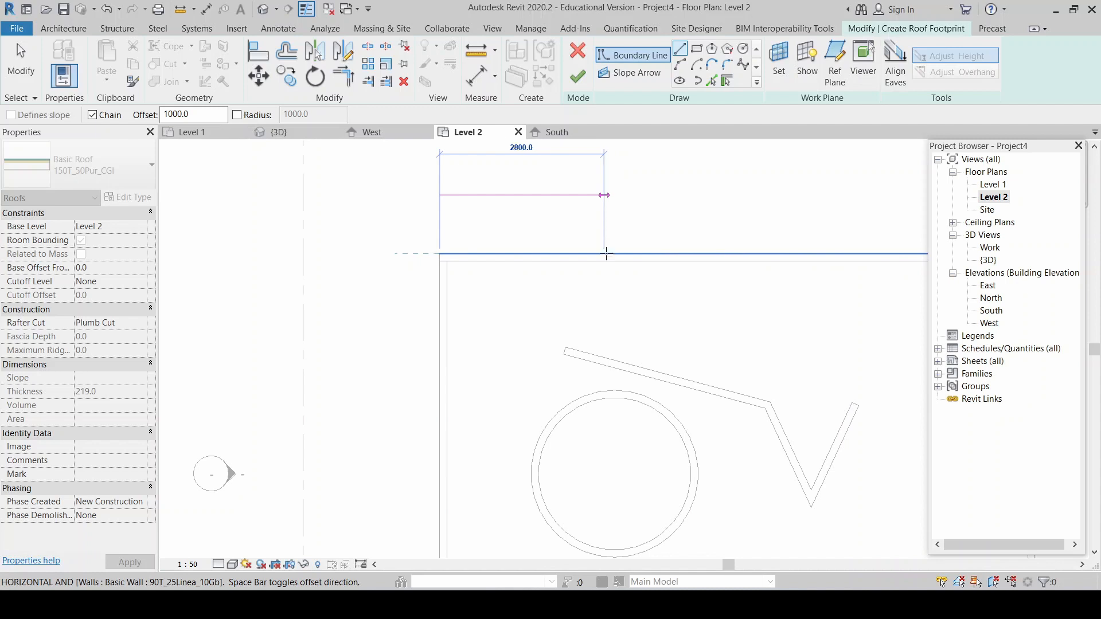
pyautogui.press('Escape')
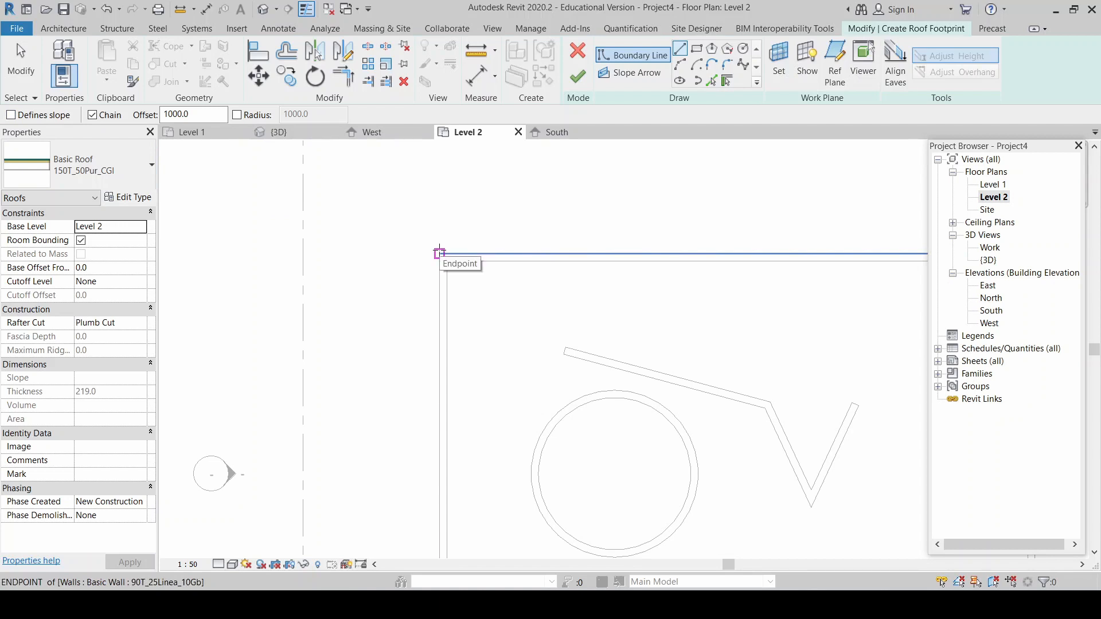
# Step: Draw the roof boundary line along the outer face of the upper wall, corner to corner, offset 1000 outward
pyautogui.scroll(-2, 347, 313)
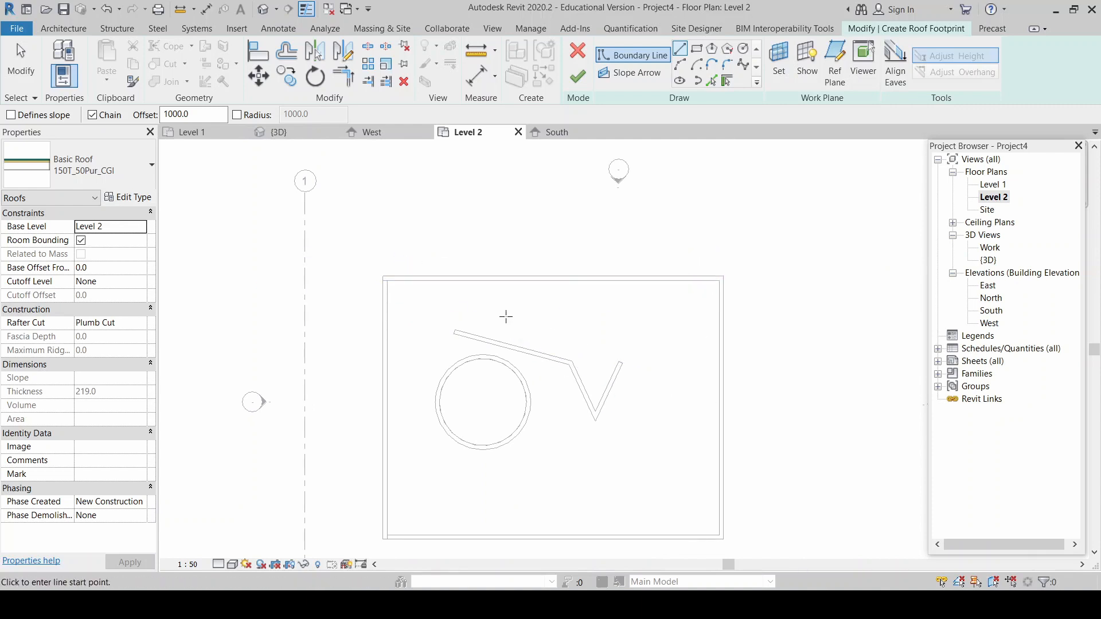
pyautogui.scroll(3, 381, 262)
pyautogui.scroll(2, 381, 262)
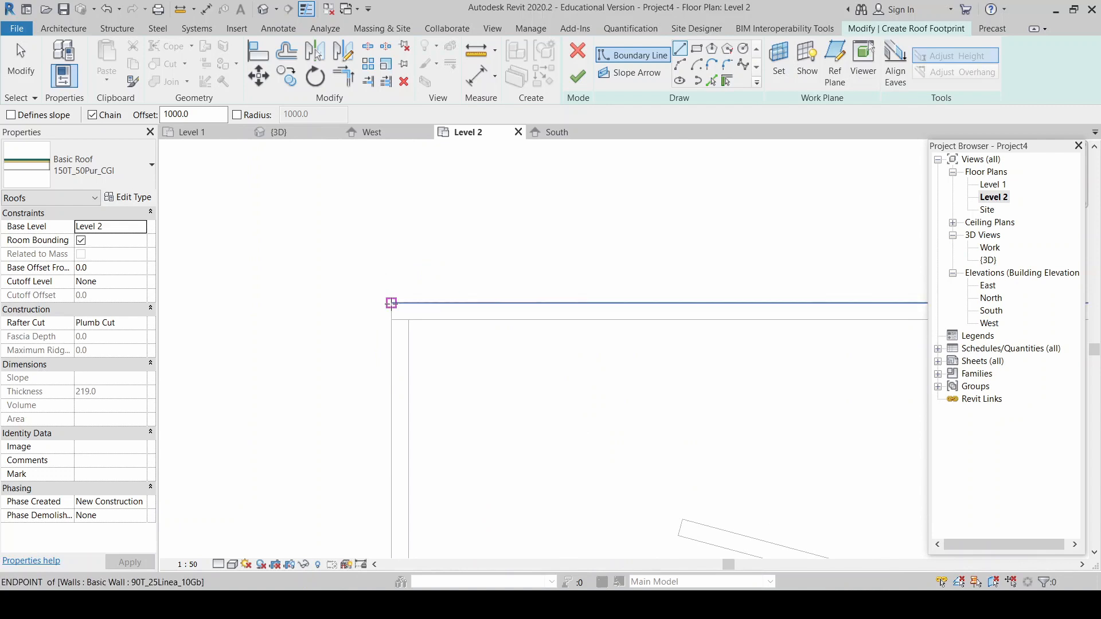
pyautogui.click(391, 303)
pyautogui.scroll(-5, 239, 273)
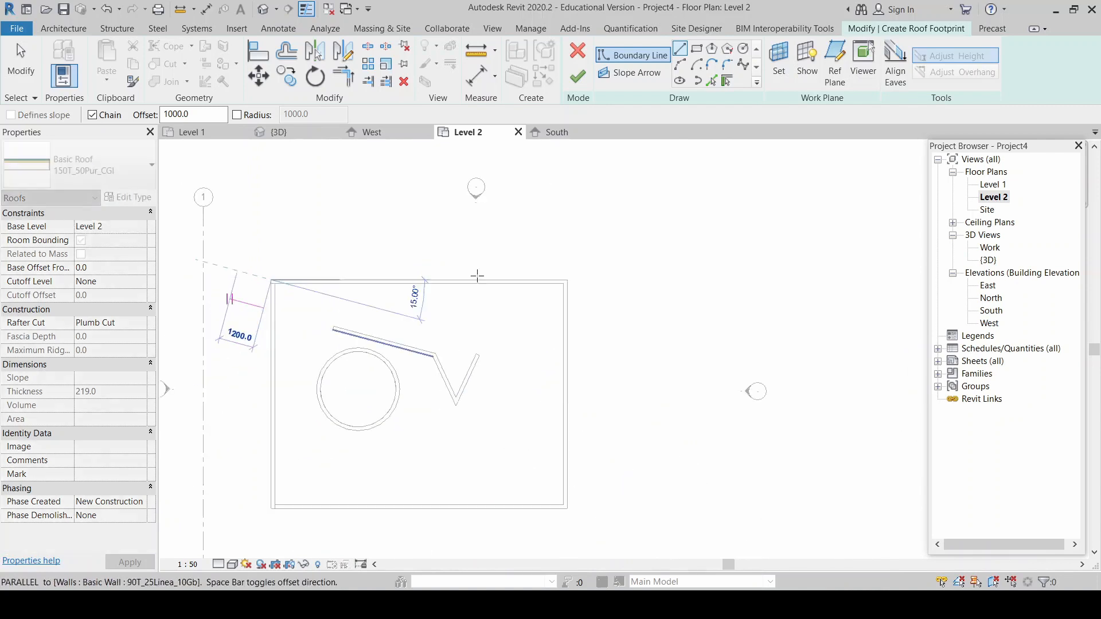
pyautogui.scroll(2, 547, 281)
pyautogui.scroll(3, 572, 270)
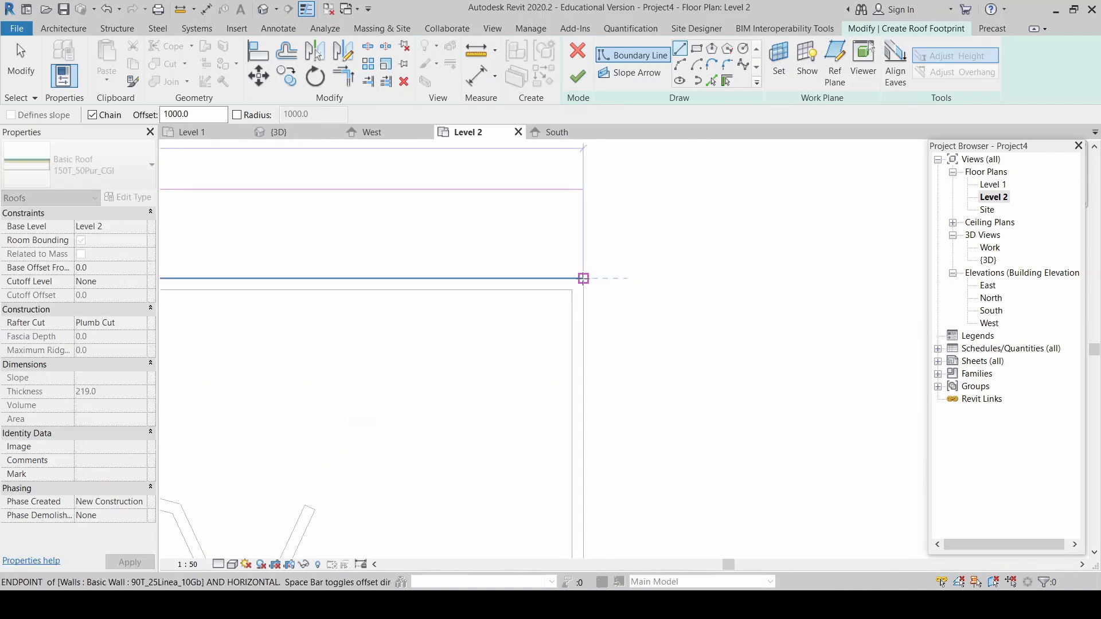
pyautogui.click(583, 277)
# Step: Continue the roof boundary along the right and lower outer walls, corner to corner, with the 1000 outward offset
pyautogui.scroll(-2, 653, 202)
pyautogui.scroll(-4, 652, 202)
pyautogui.scroll(2, 562, 252)
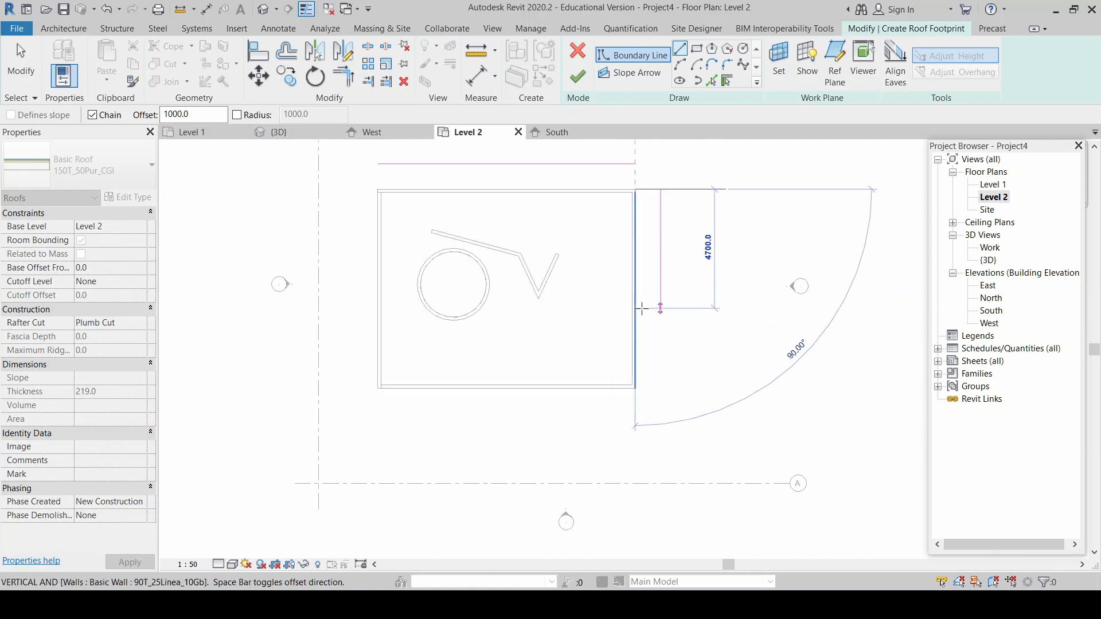
pyautogui.scroll(3, 634, 390)
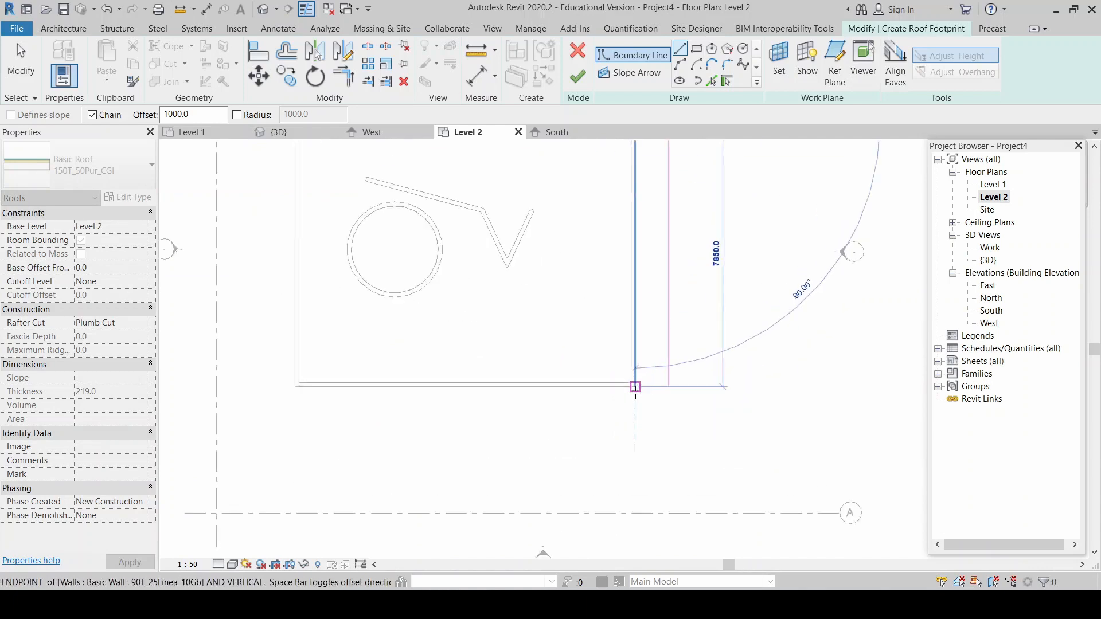
pyautogui.click(635, 383)
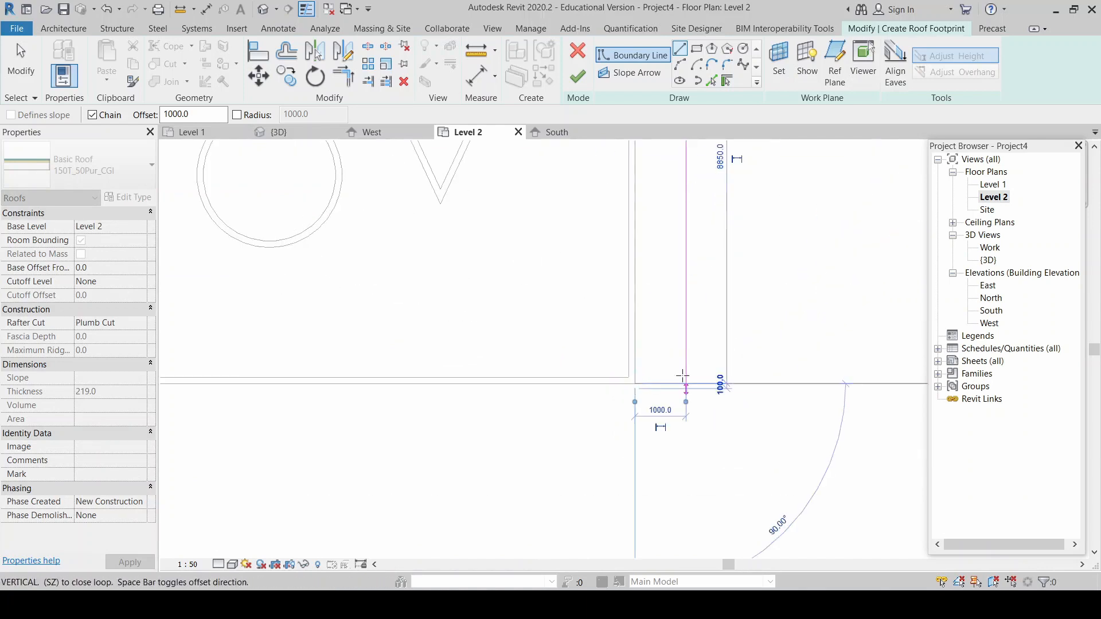
pyautogui.scroll(-3, 688, 381)
pyautogui.scroll(4, 534, 370)
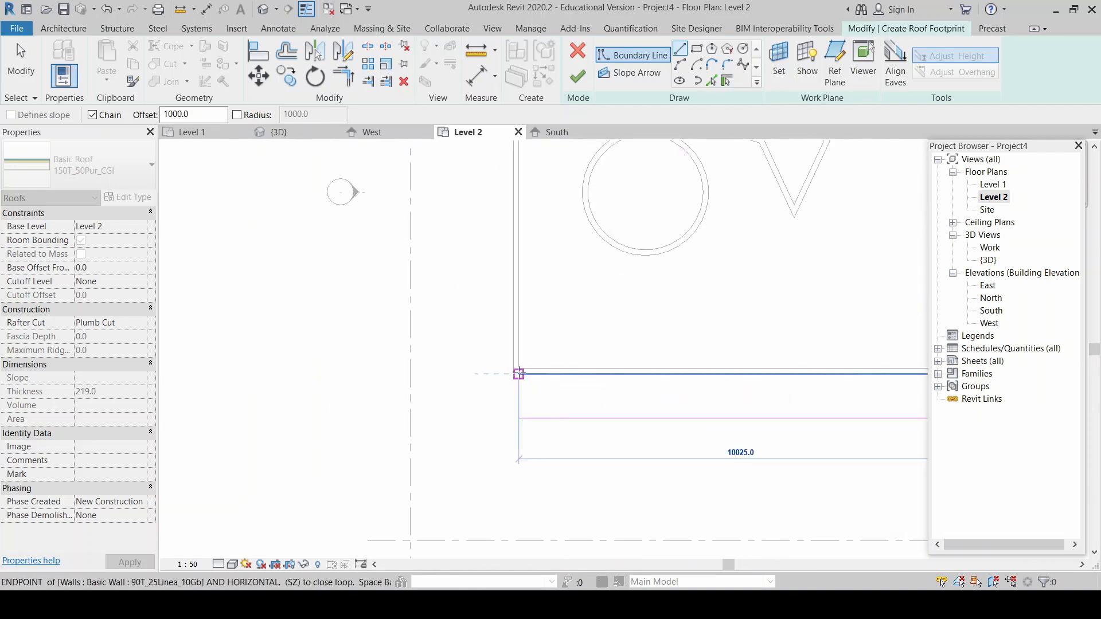
pyautogui.click(518, 374)
# Step: Close the roof boundary along the left outer wall up to the upper-left wall corner, offset 1000 outward
pyautogui.scroll(-4, 529, 410)
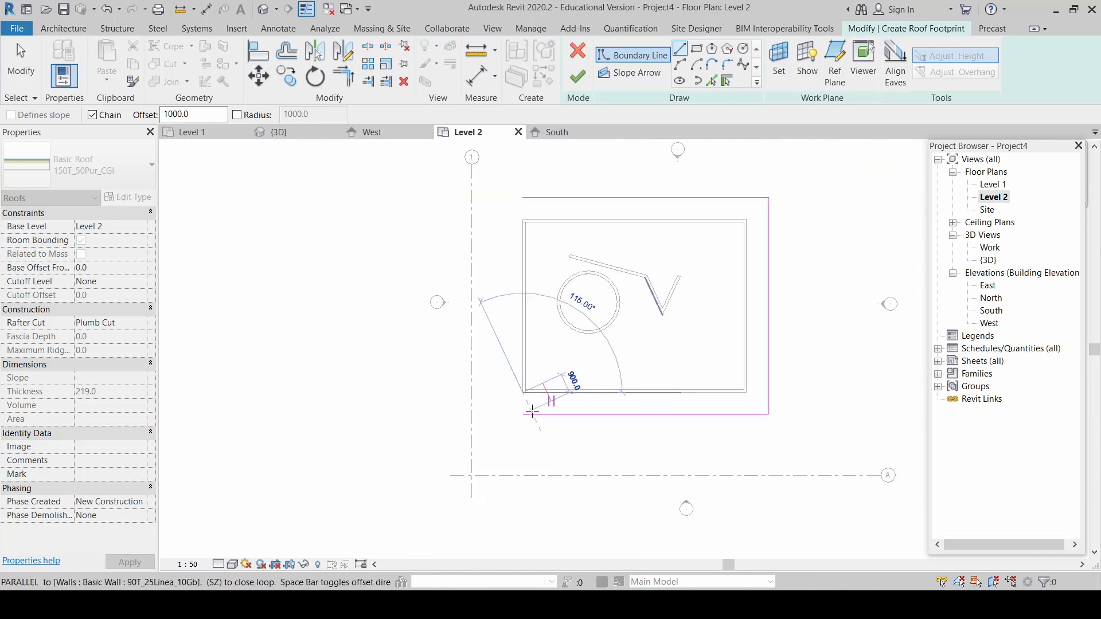
pyautogui.scroll(5, 547, 282)
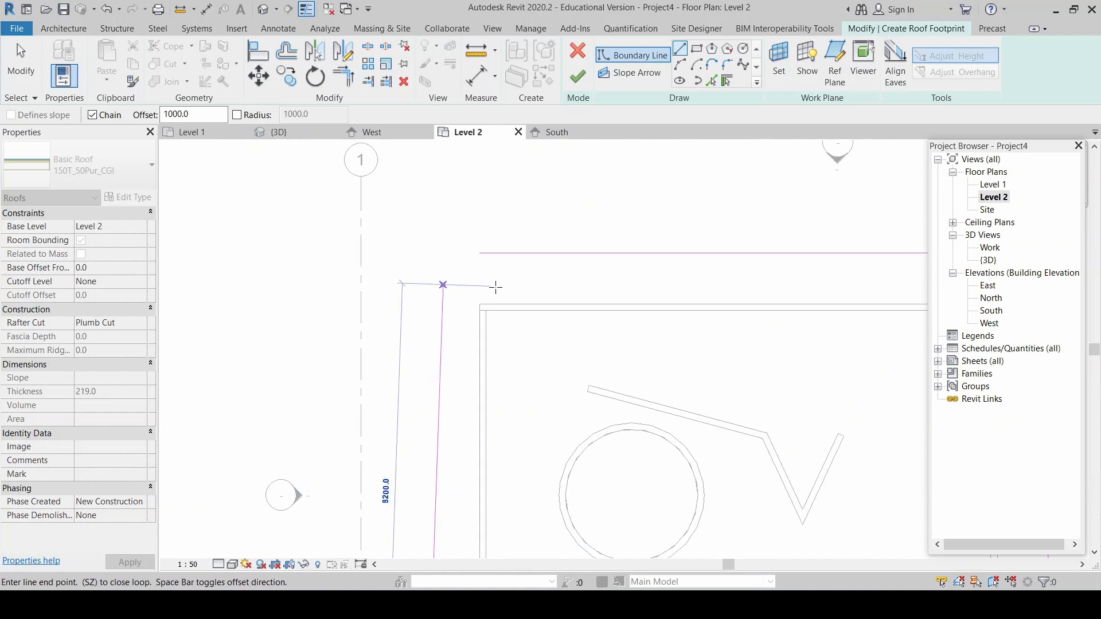
pyautogui.click(481, 304)
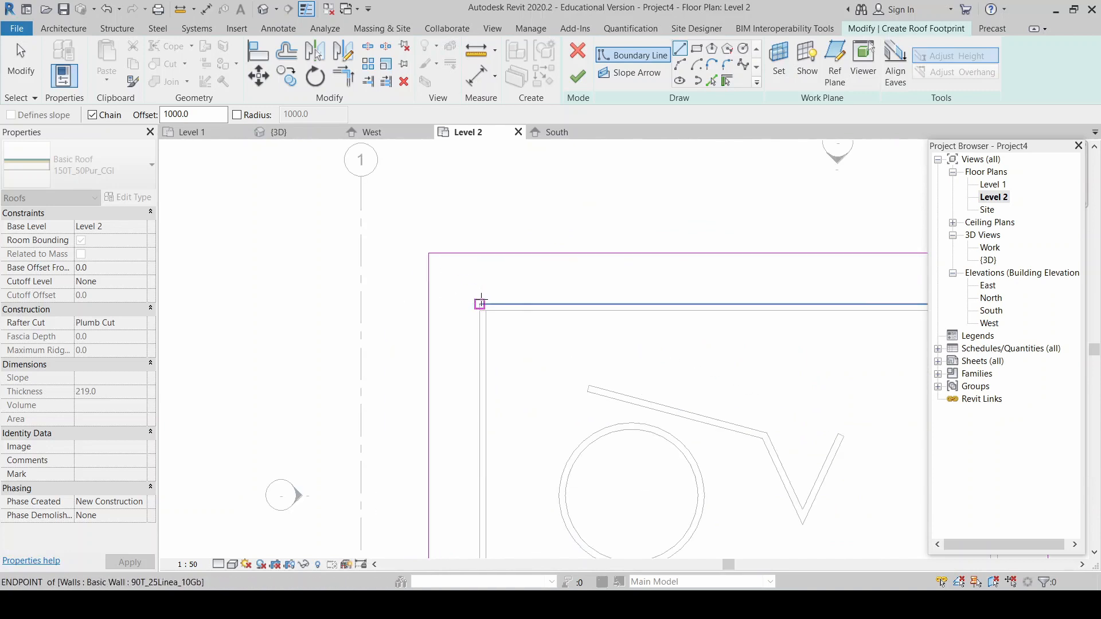
pyautogui.click(407, 252)
pyautogui.scroll(-2, 400, 245)
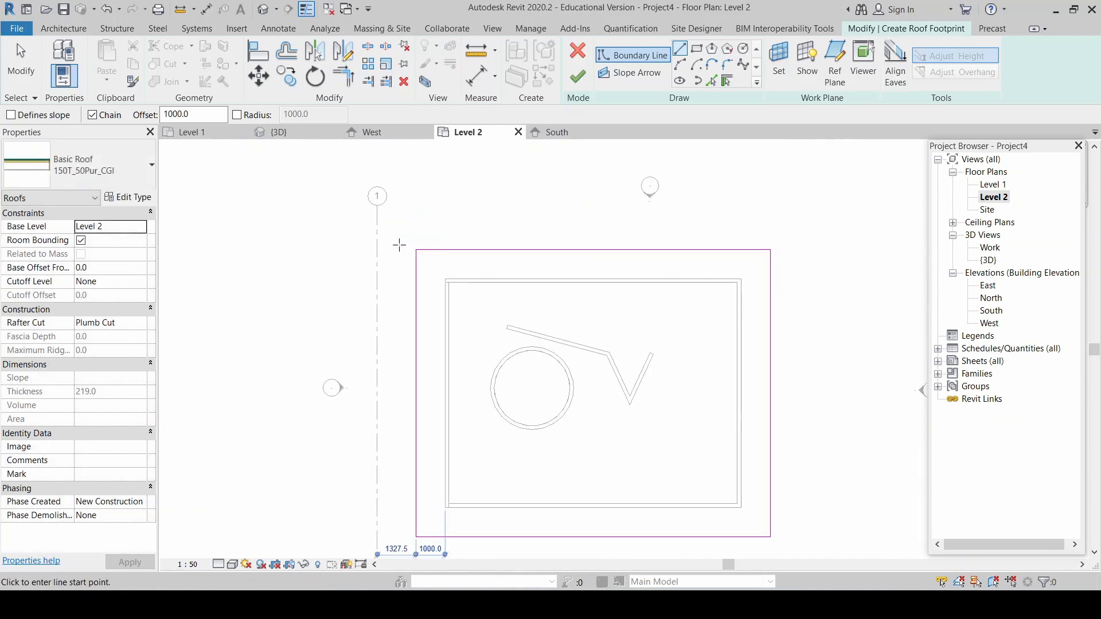
pyautogui.scroll(-2, 399, 245)
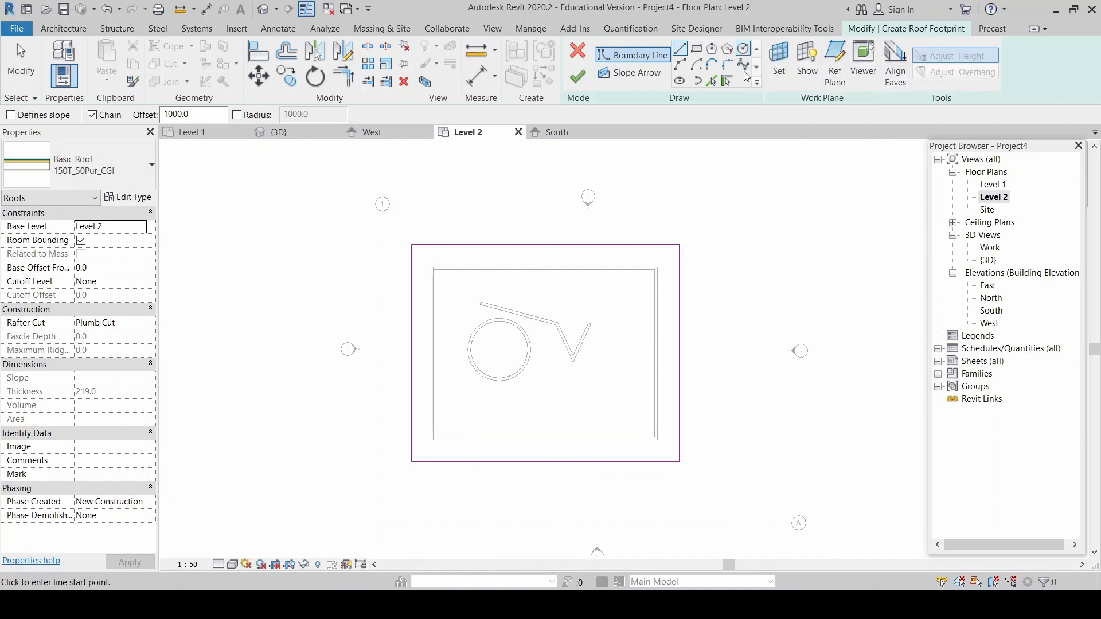
# Step: Draw a rectangular opening about 4200 by 3900 inside the roof boundary, near the building's upper-left corner
pyautogui.click(696, 49)
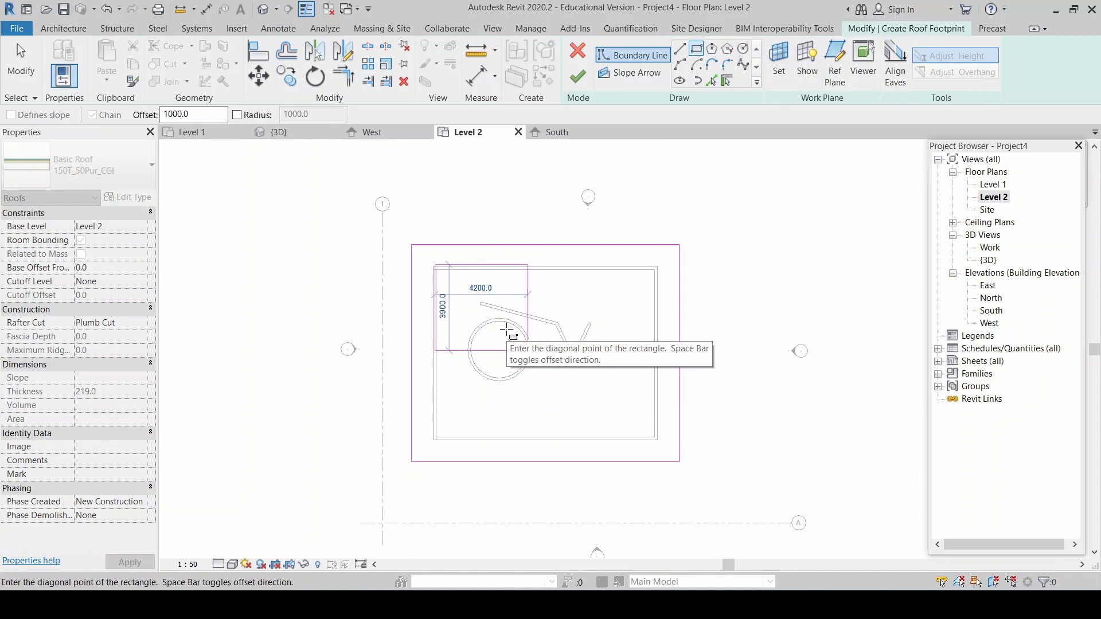
pyautogui.click(507, 329)
pyautogui.scroll(3, 625, 327)
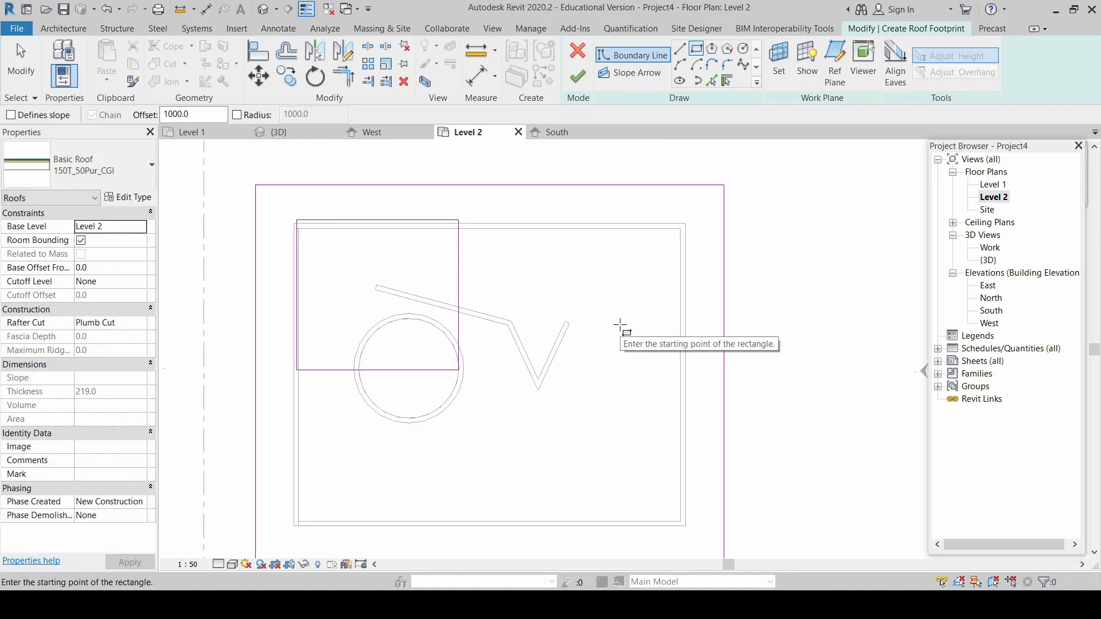
# Step: Draw a circular opening with a radius of about 1200 inside the roof boundary, above the V-shaped wall
pyautogui.doubleClick(192, 114)
pyautogui.press('BackSpace')
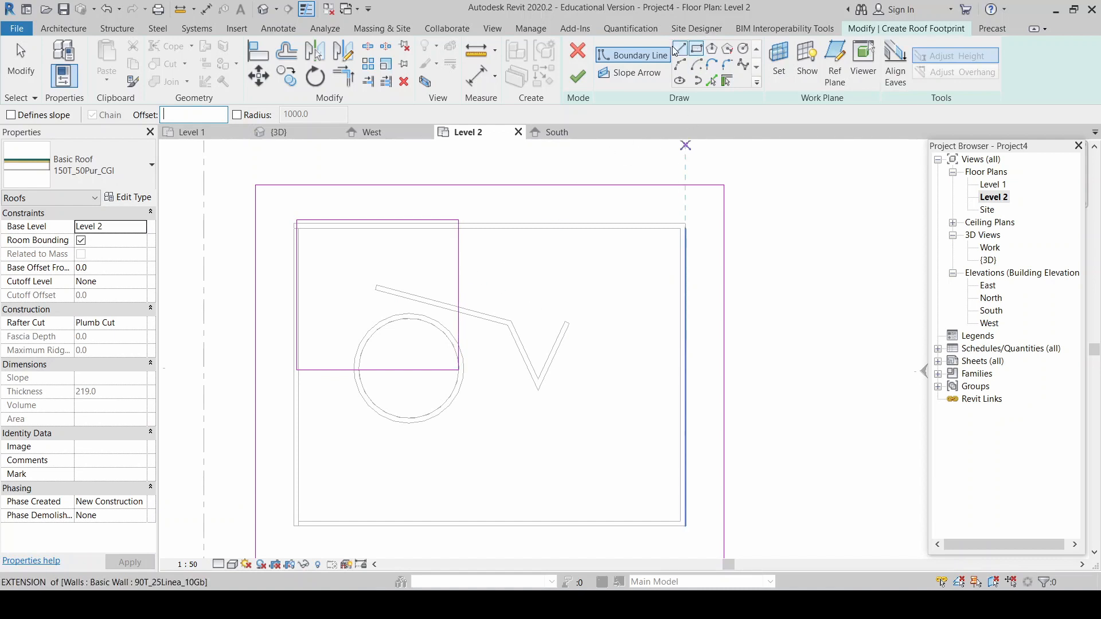
pyautogui.click(743, 49)
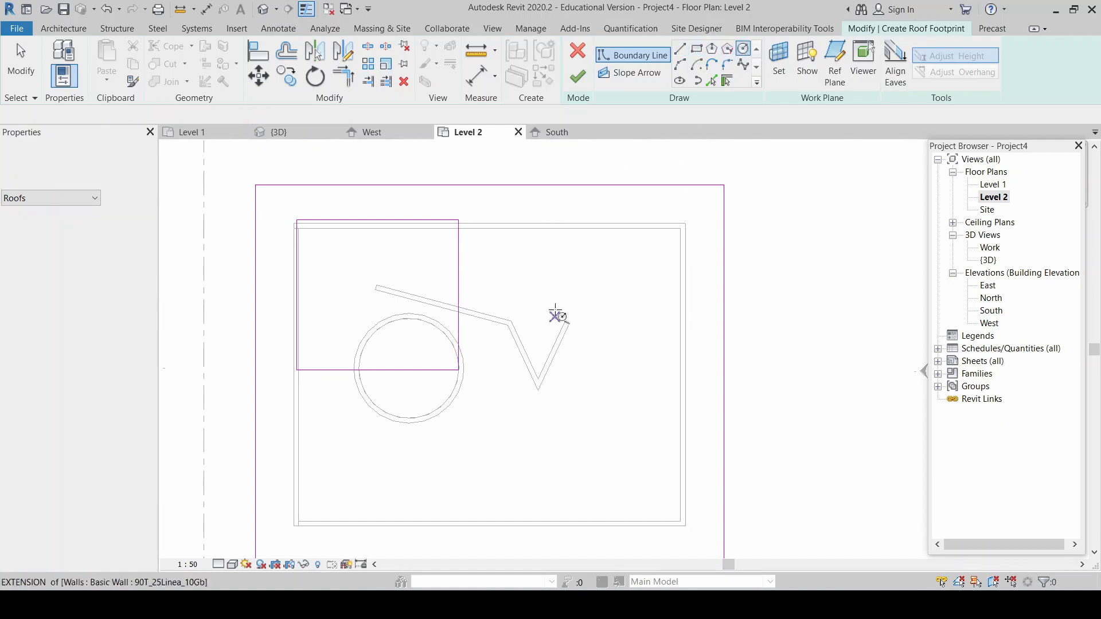
pyautogui.click(581, 248)
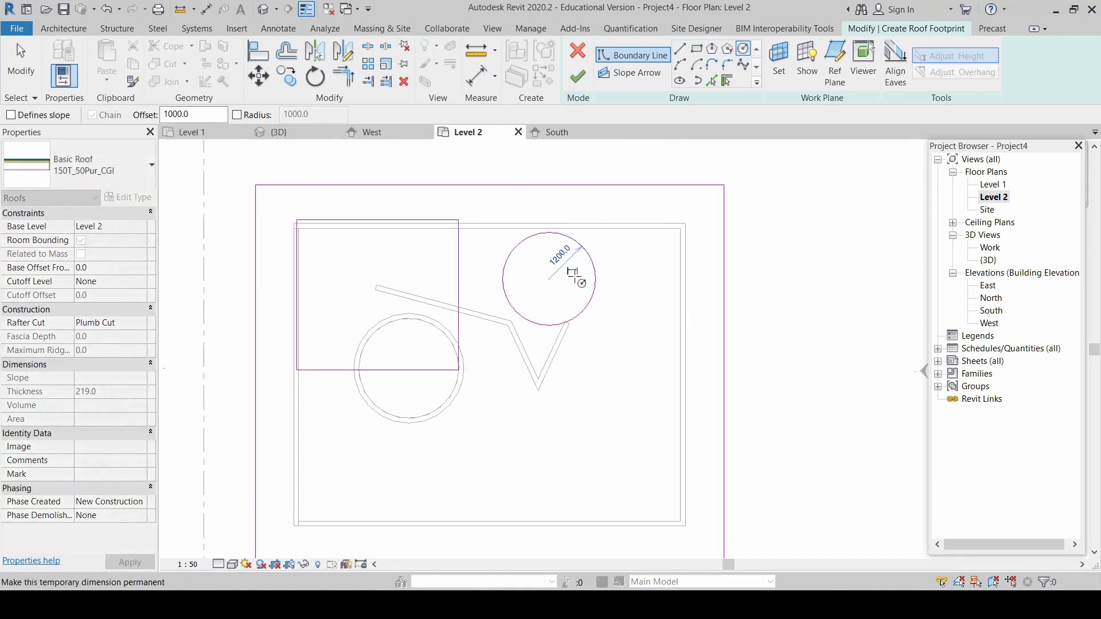
pyautogui.scroll(-1, 749, 198)
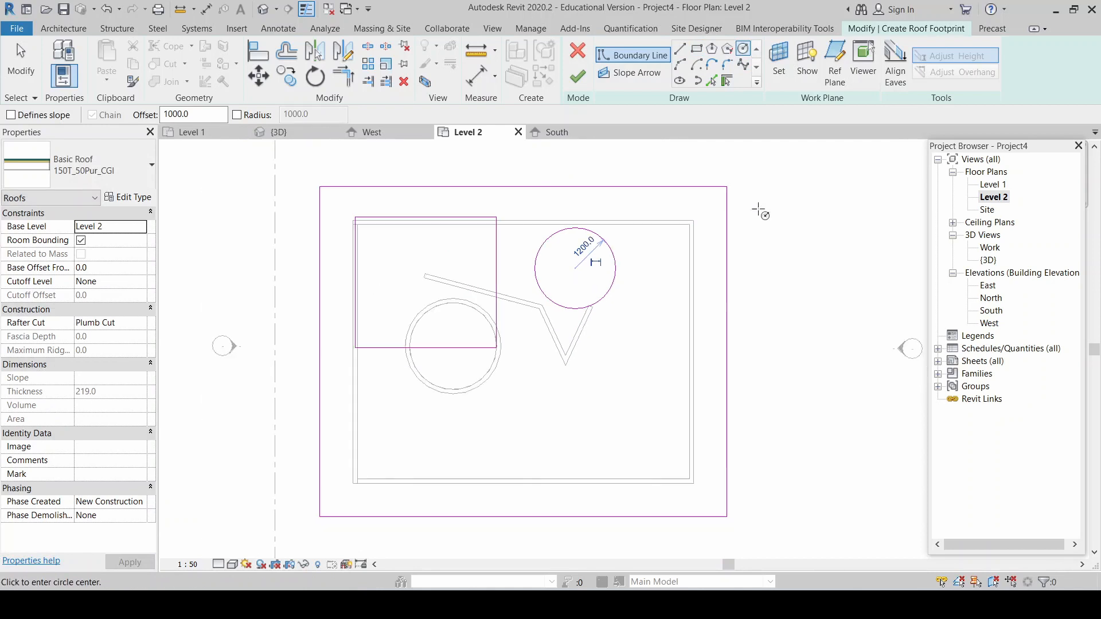
# Step: Finish the roof footprint and inspect the roof with its rectangular and circular openings in the 3D view
pyautogui.click(578, 76)
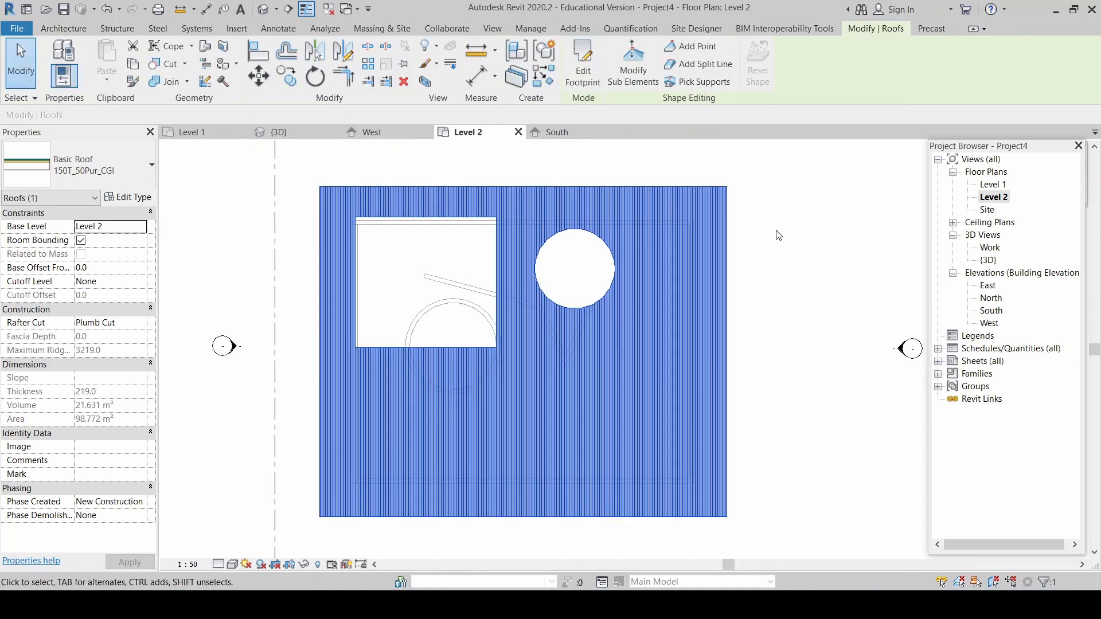
pyautogui.click(778, 235)
pyautogui.click(280, 132)
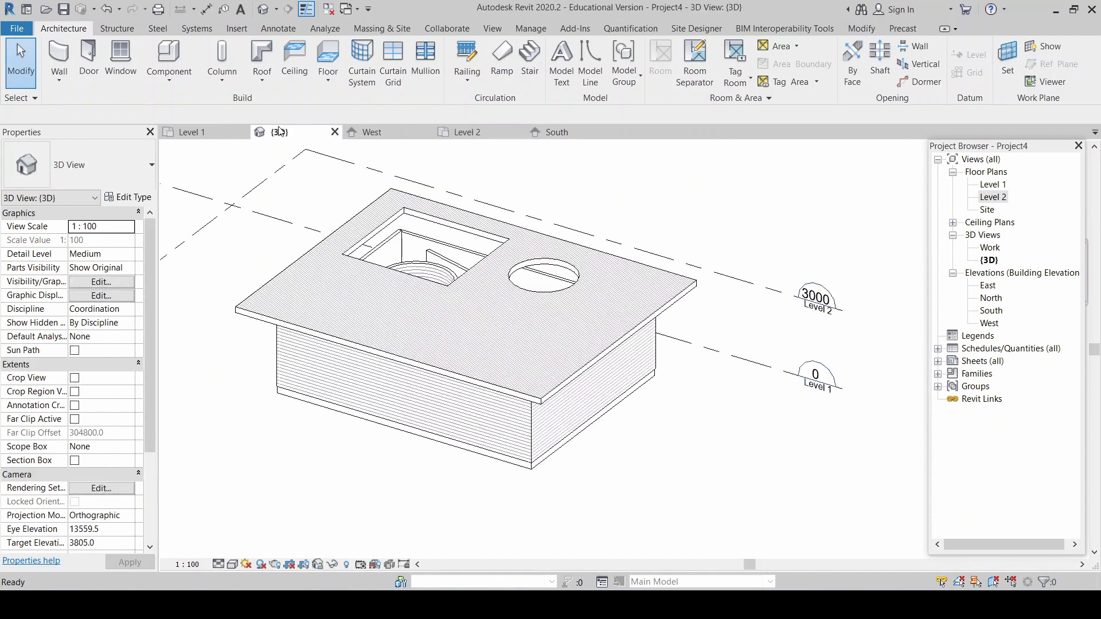
pyautogui.scroll(3, 547, 251)
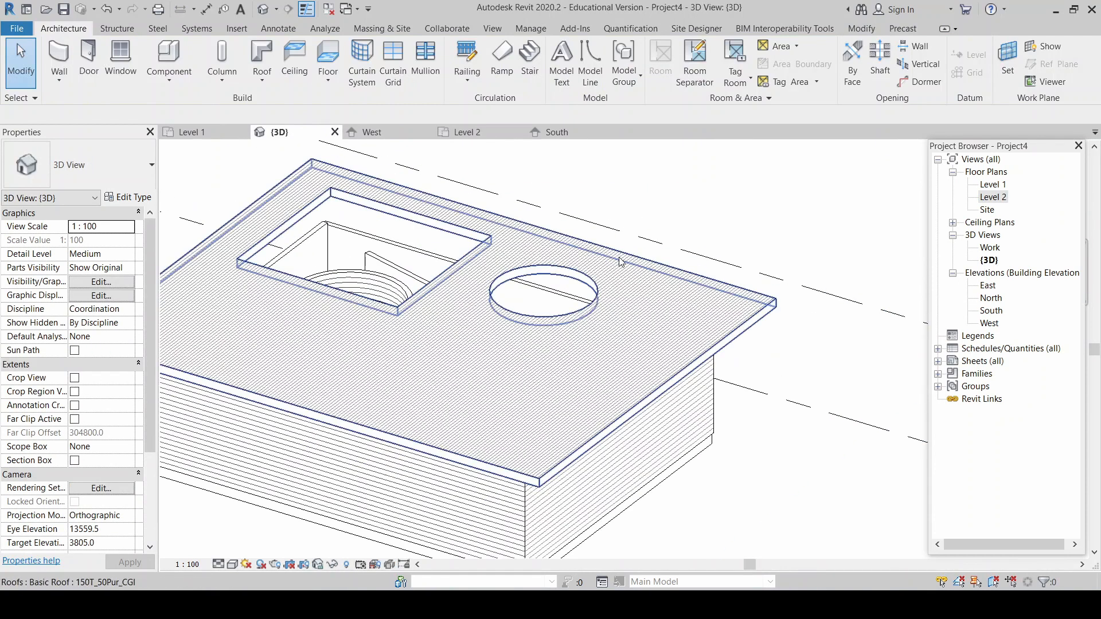
pyautogui.click(623, 256)
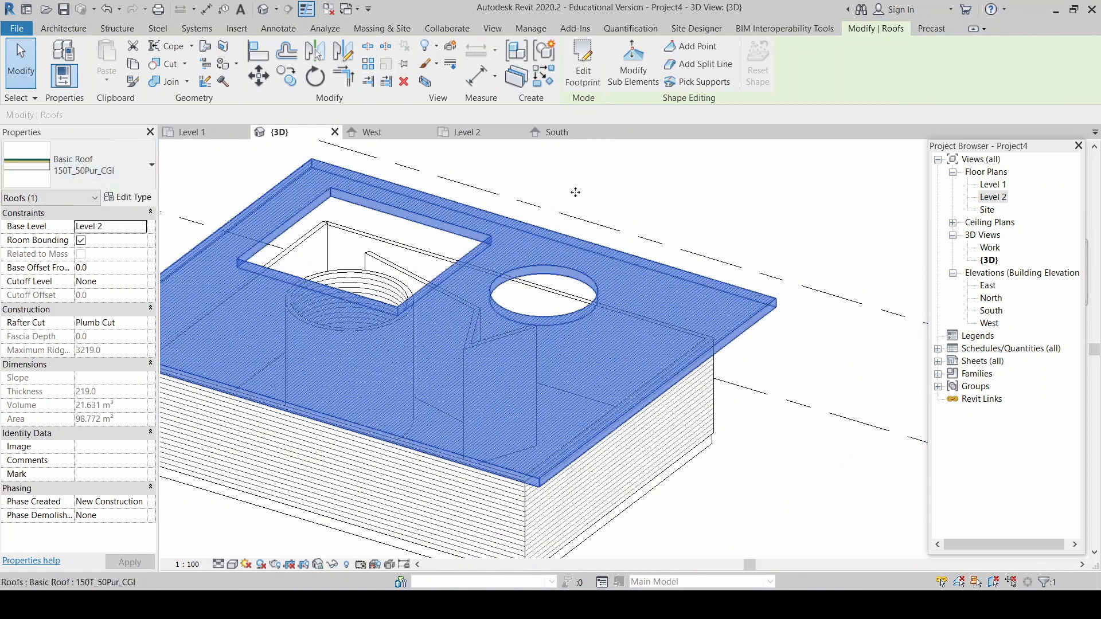
pyautogui.click(688, 189)
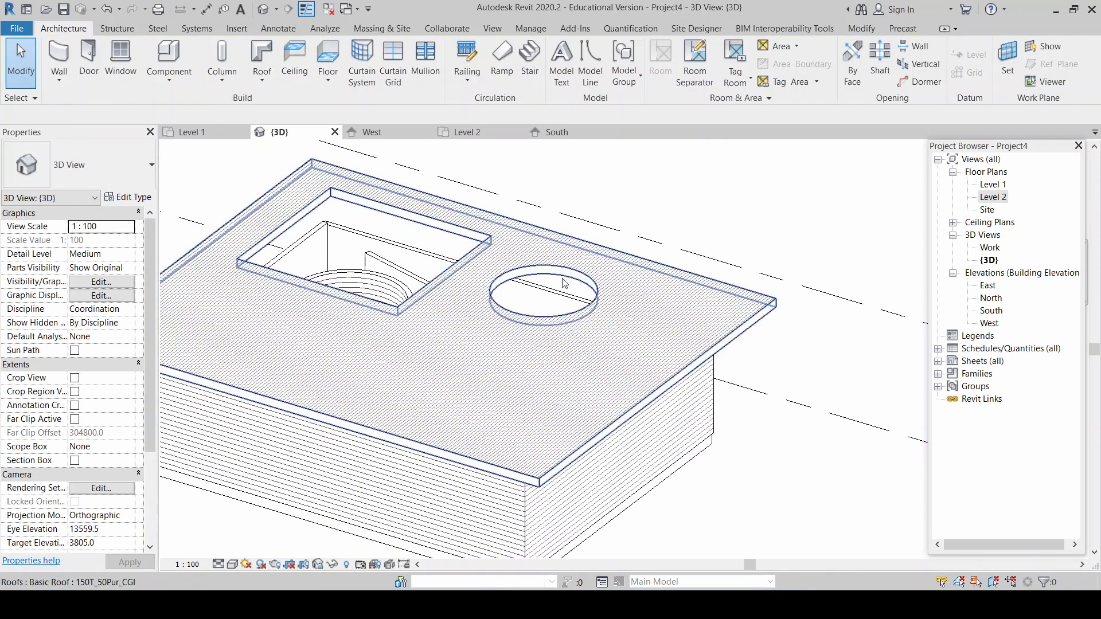
pyautogui.scroll(-2, 743, 250)
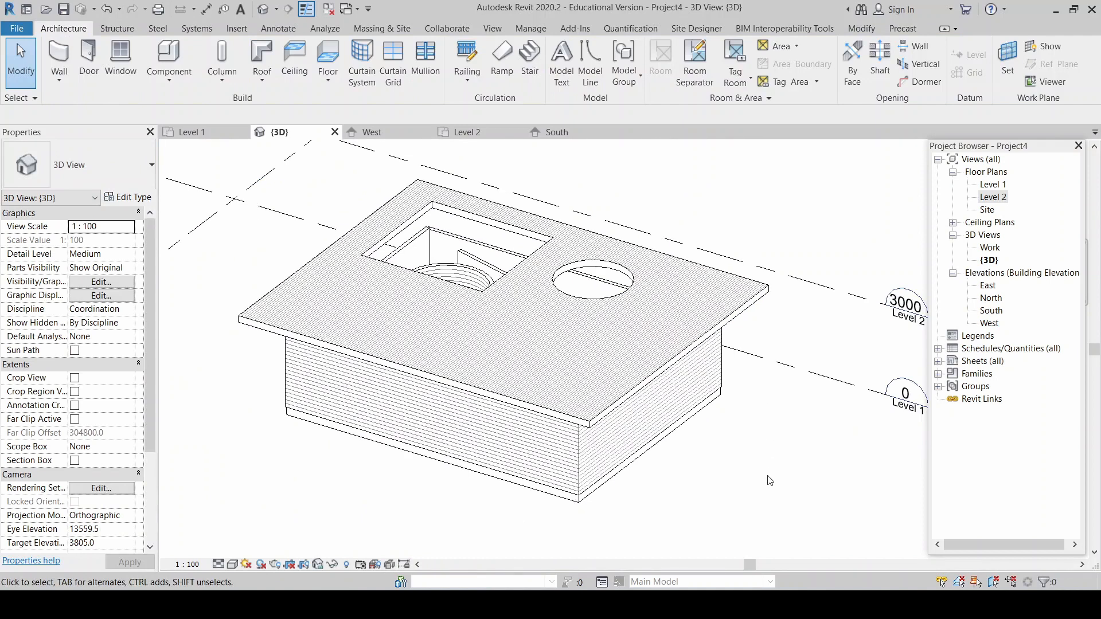
# Step: Examine in the South elevation how the roof sits relative to the Level 2 line and the outer walls
pyautogui.click(554, 135)
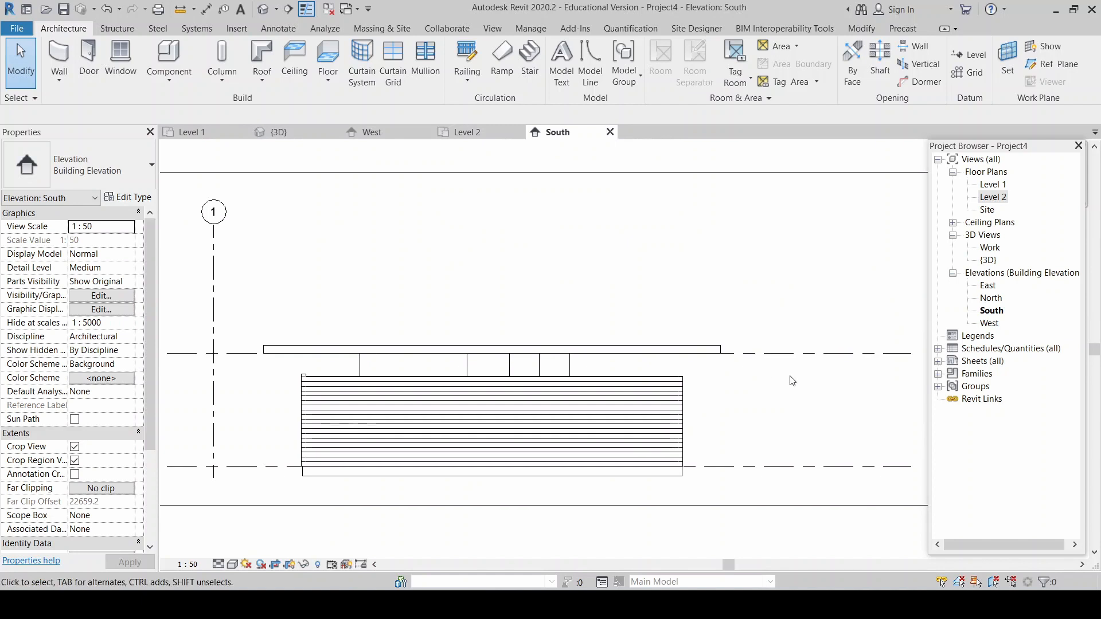
pyautogui.scroll(-2, 838, 374)
pyautogui.scroll(4, 413, 428)
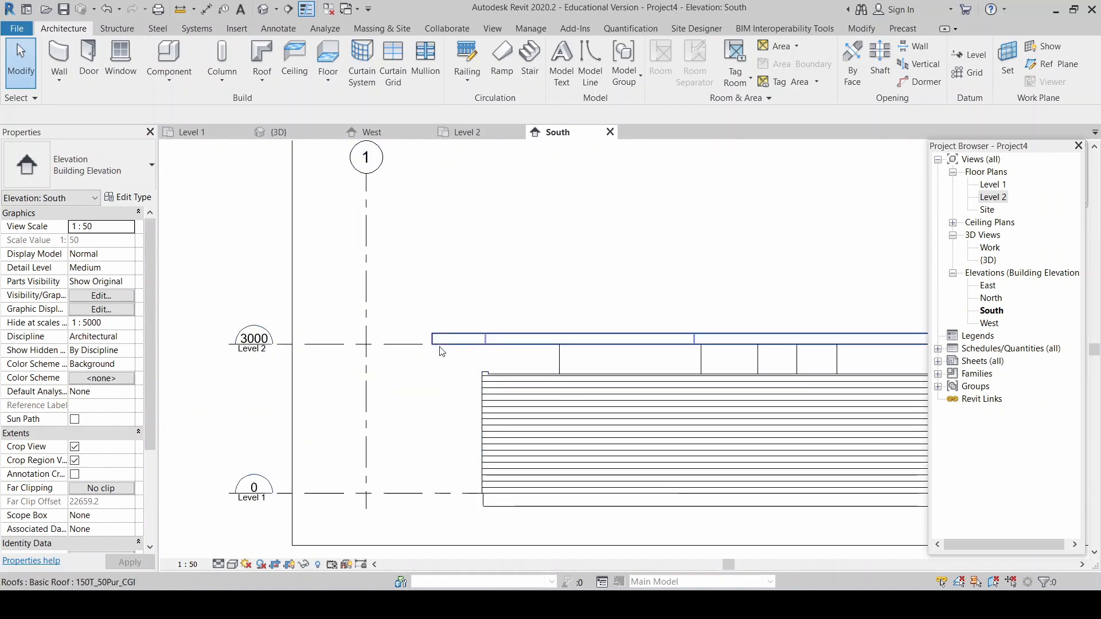
pyautogui.scroll(2, 440, 352)
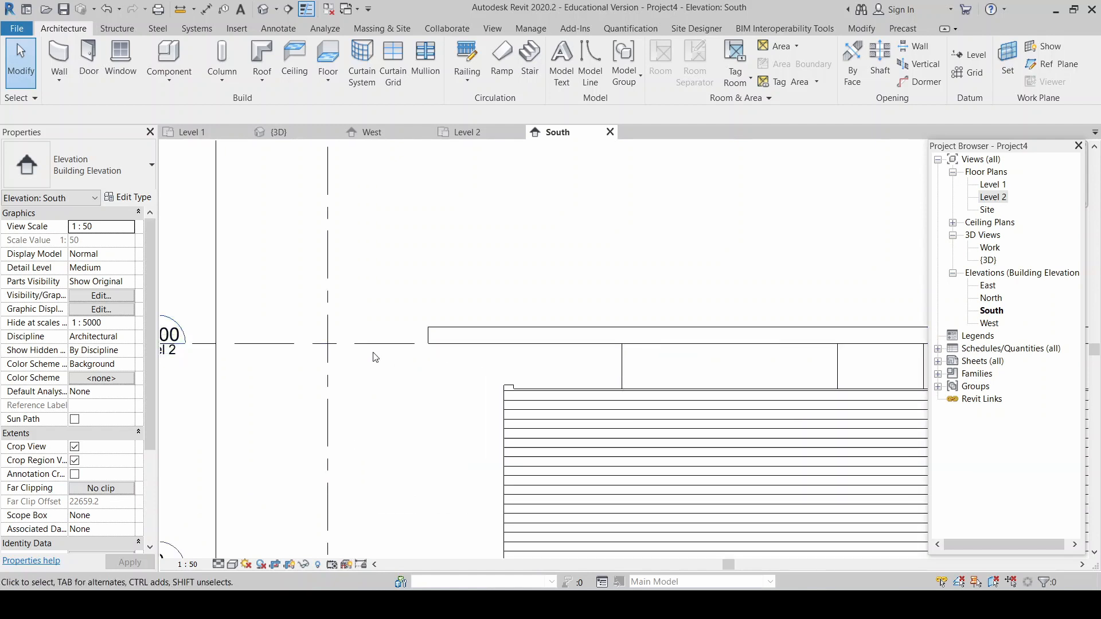
pyautogui.scroll(-1, 546, 379)
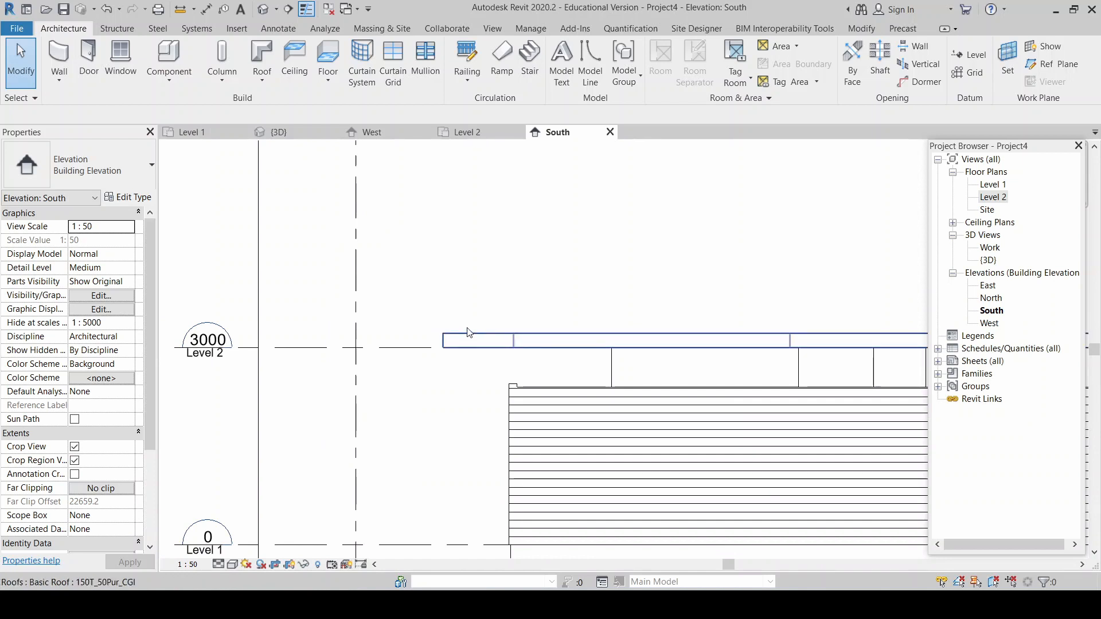
pyautogui.scroll(-3, 418, 377)
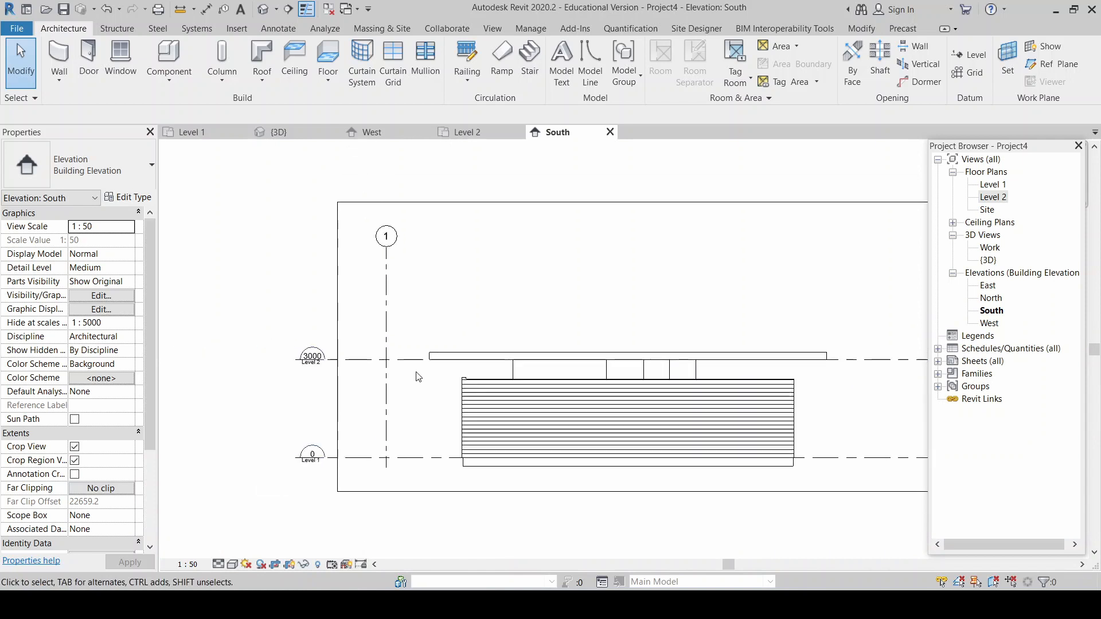
# Step: Open the roof's footprint for editing from the 3D view and check its sketch in the Level 2 plan
pyautogui.click(302, 132)
pyautogui.click(634, 382)
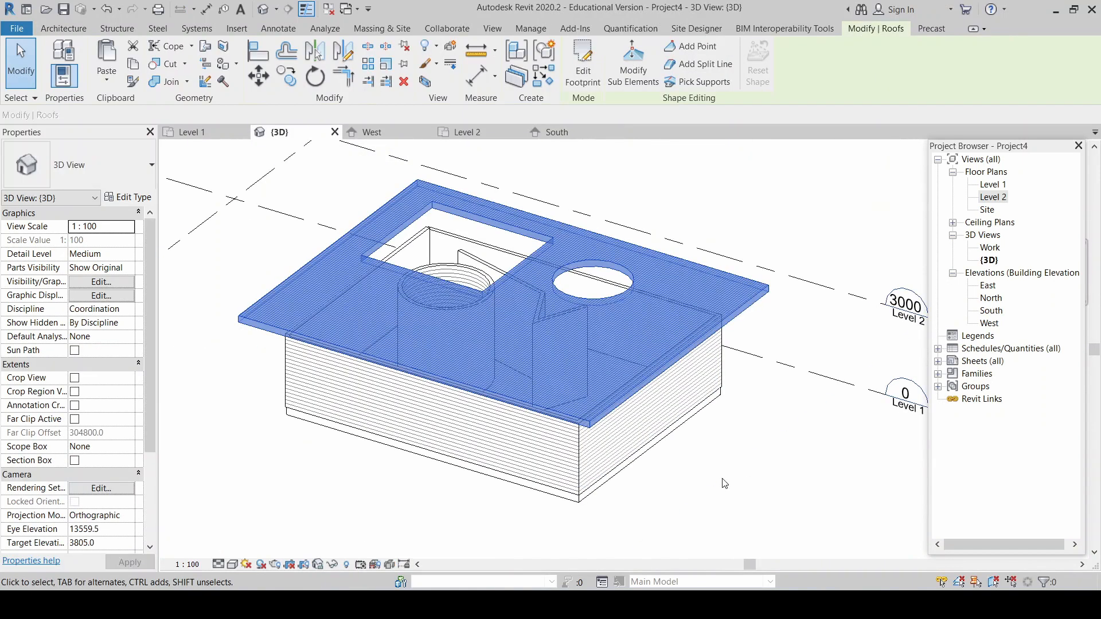
pyautogui.keyDown('shift'); pyautogui.moveTo(724, 491); pyautogui.dragTo(545, 512, button='middle'); pyautogui.keyUp('shift')
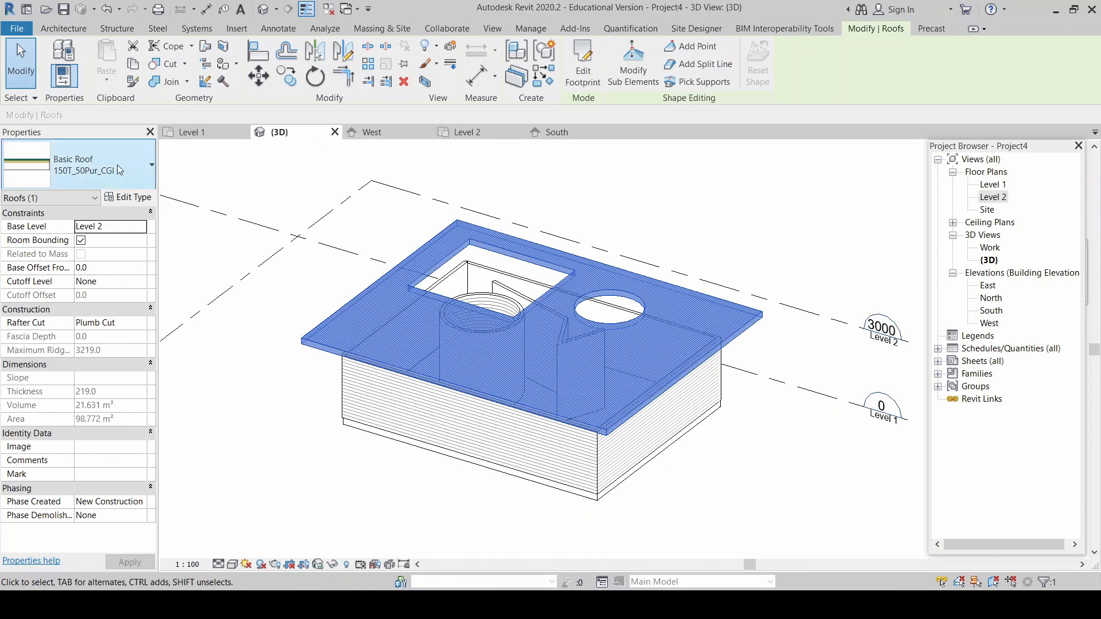
pyautogui.click(584, 62)
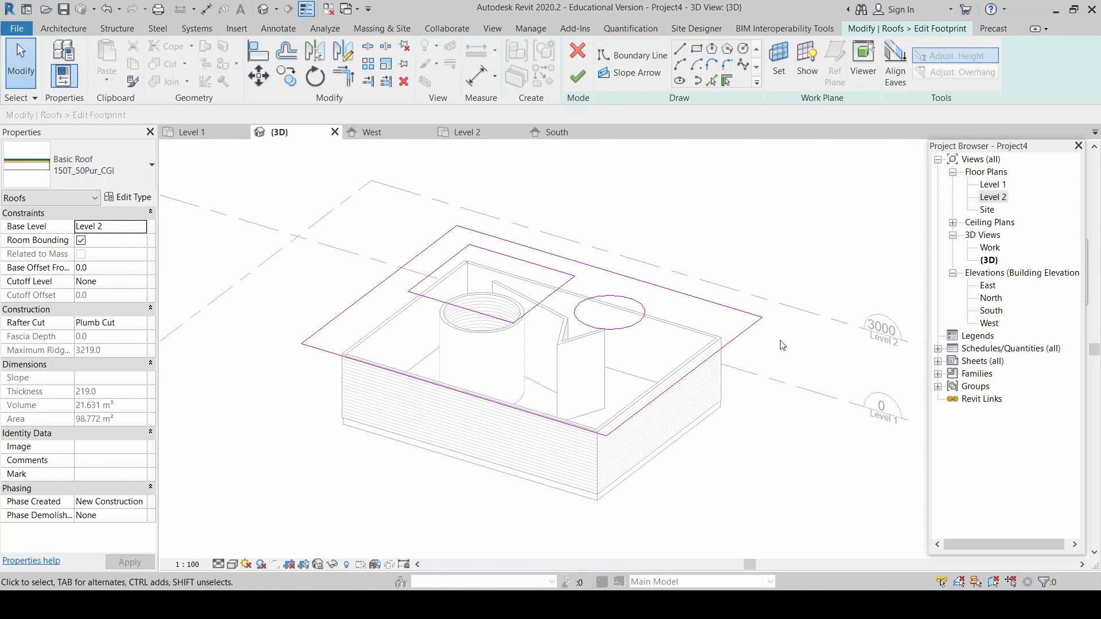
pyautogui.click(482, 132)
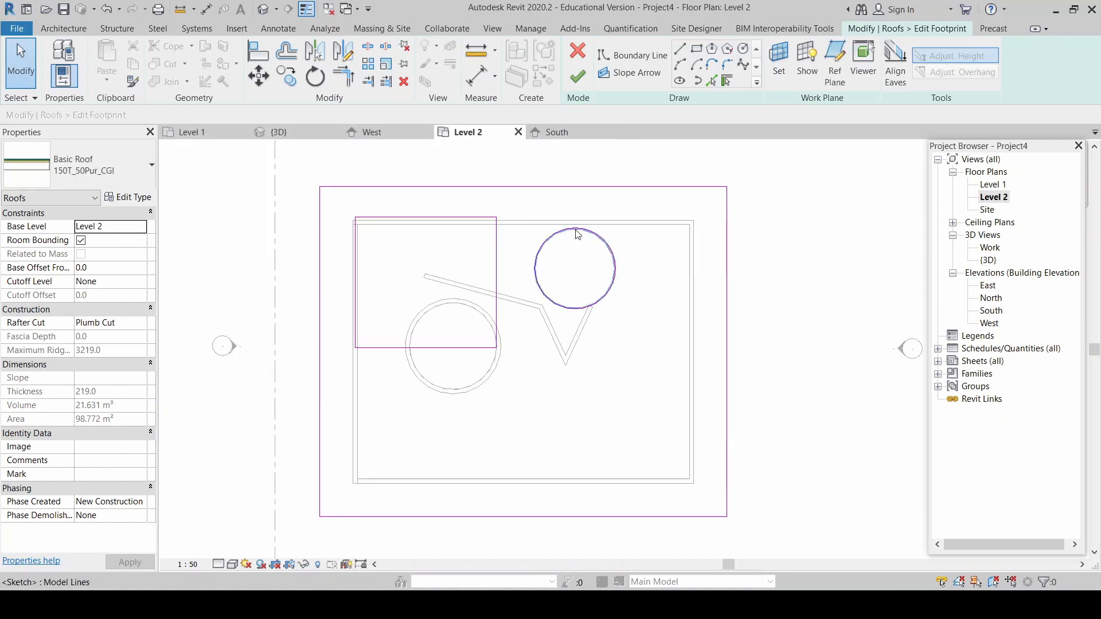
pyautogui.click(293, 130)
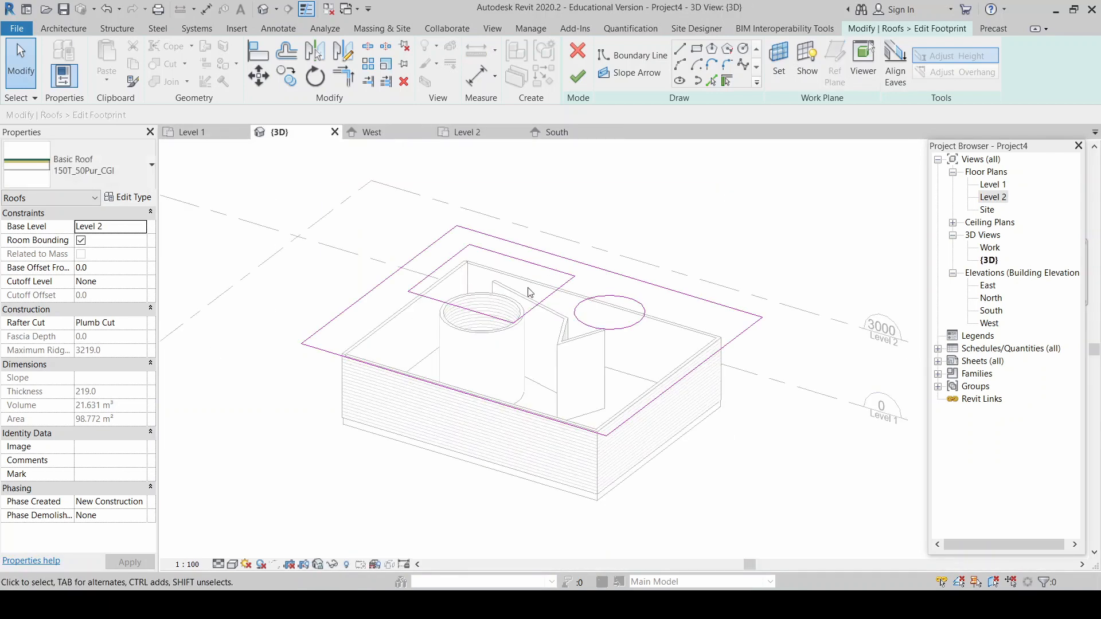
pyautogui.scroll(1, 692, 388)
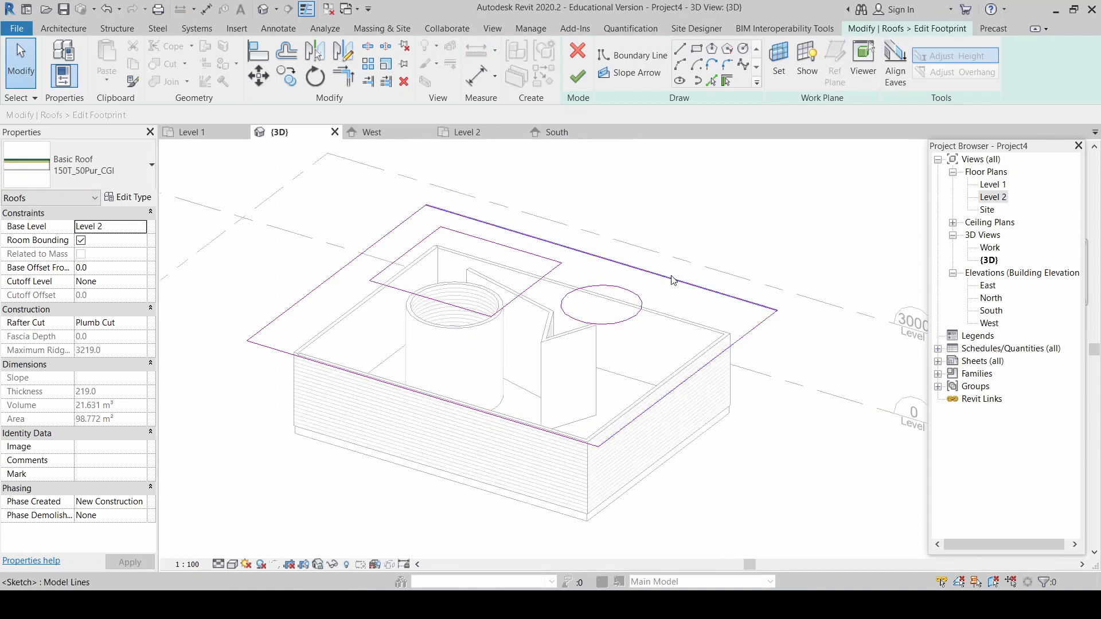
# Step: Make the rear 12150 long line of the outer roof boundary slope-defining
pyautogui.click(625, 272)
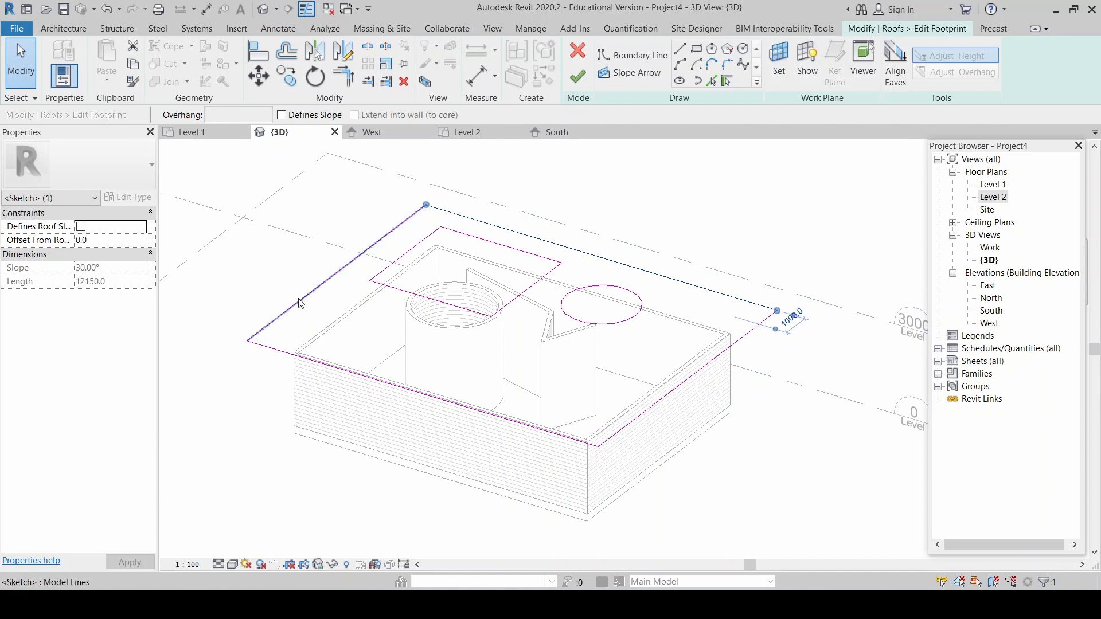
pyautogui.click(80, 228)
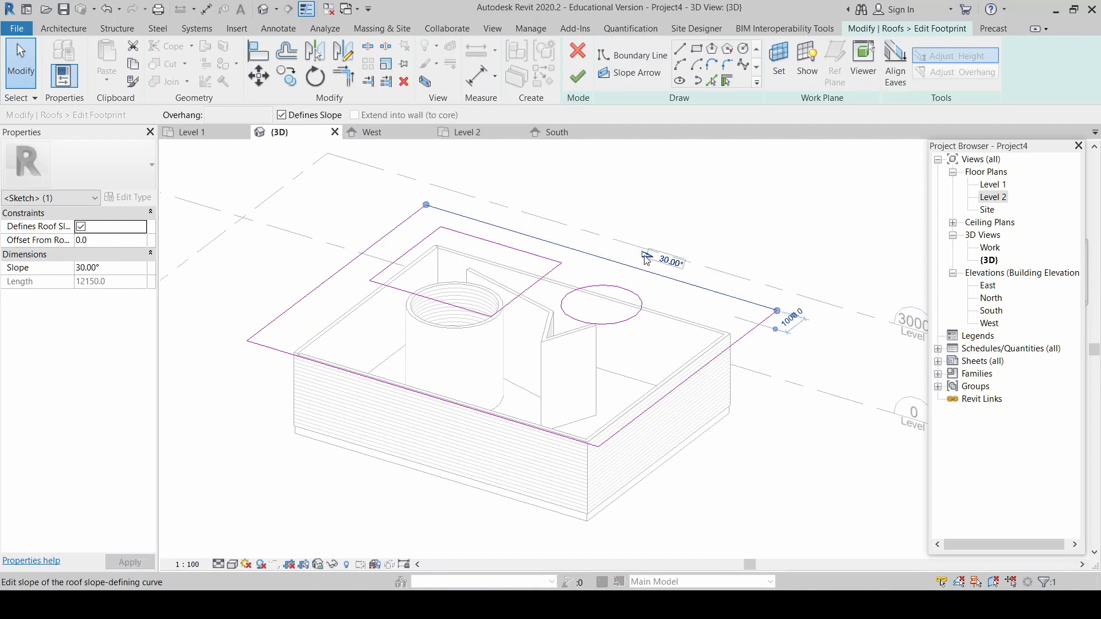
pyautogui.click(651, 216)
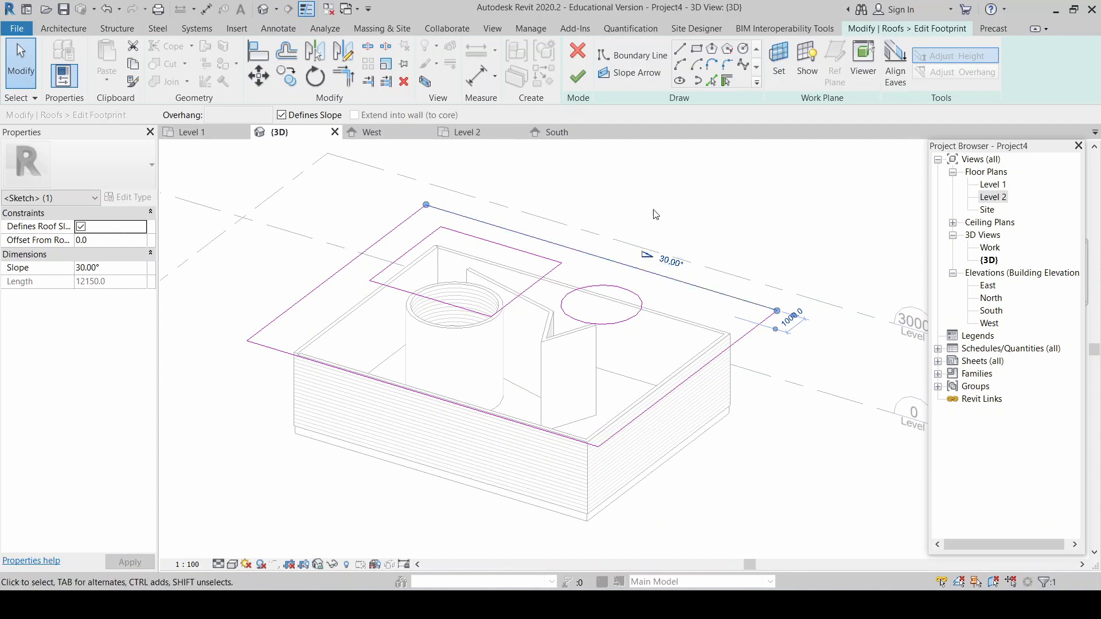
# Step: Set the slope of the rear roof boundary line to 10° and reselect that line
pyautogui.click(670, 277)
pyautogui.click(119, 268)
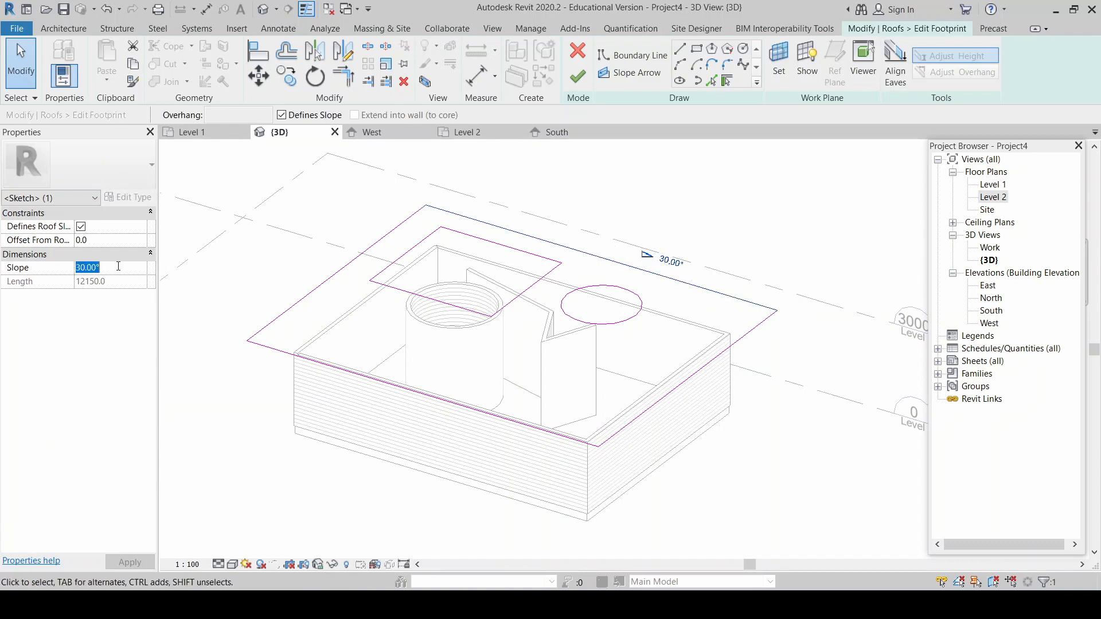
pyautogui.write('1')
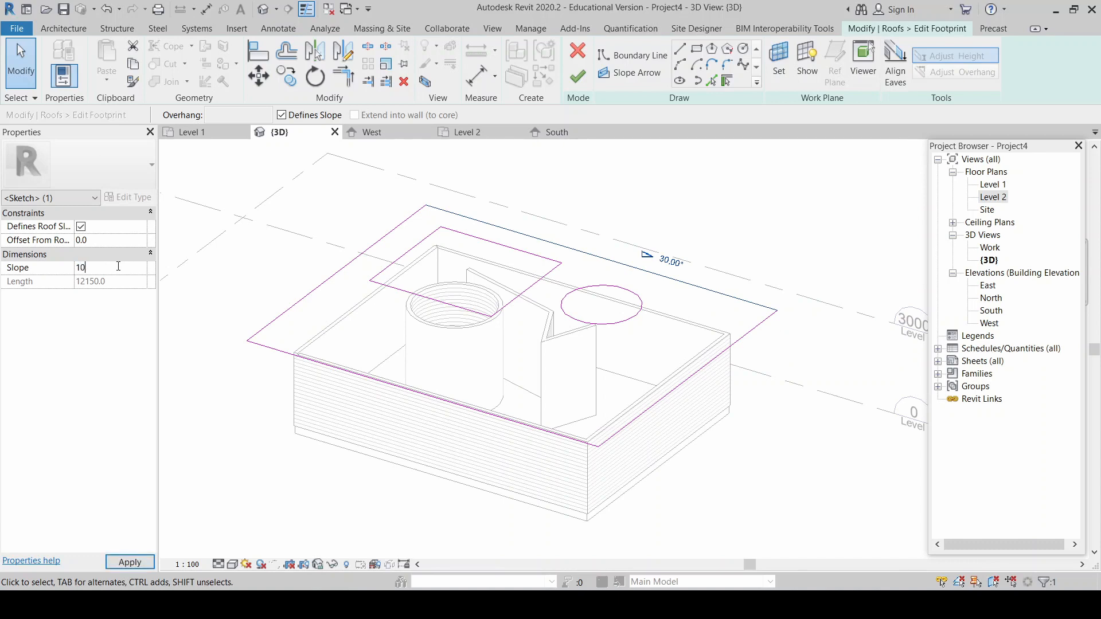
pyautogui.click(239, 288)
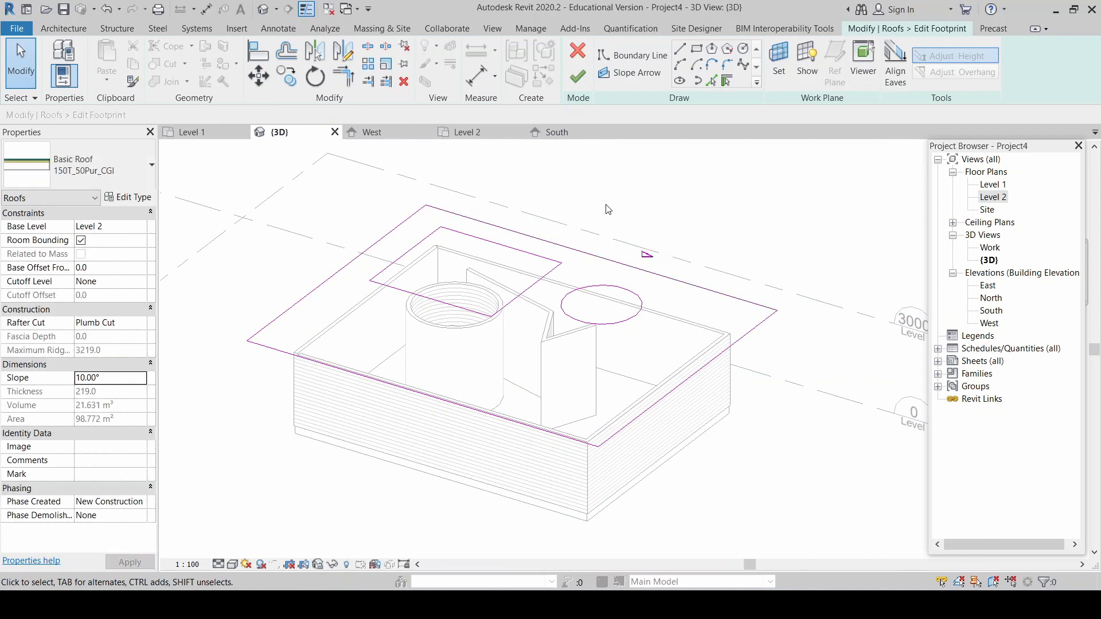
pyautogui.click(574, 253)
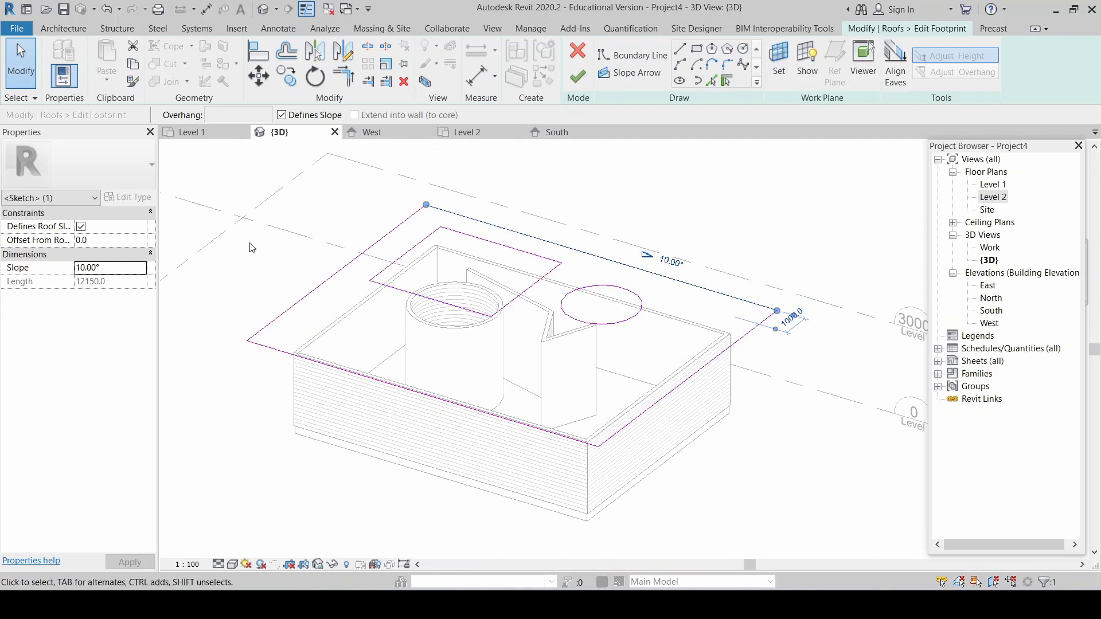
# Step: Finish the footprint edit to apply the rear edge's slope and check the roof in the 3D view from its front corner
pyautogui.click(578, 76)
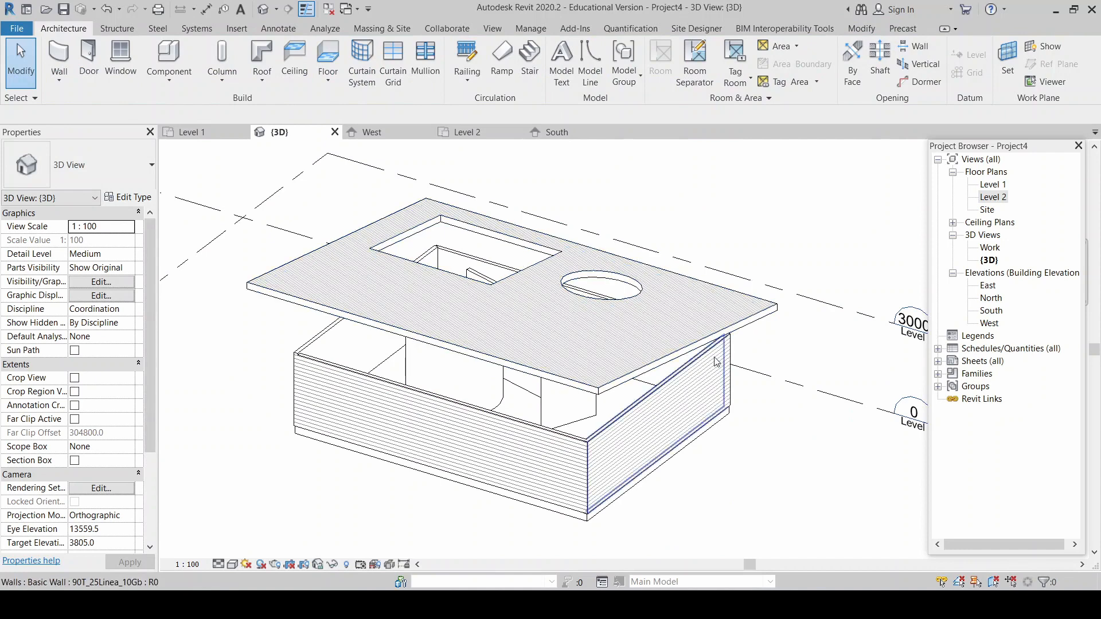
pyautogui.click(623, 272)
pyautogui.keyDown('shift'); pyautogui.moveTo(623, 271); pyautogui.dragTo(742, 305, button='middle'); pyautogui.keyUp('shift')
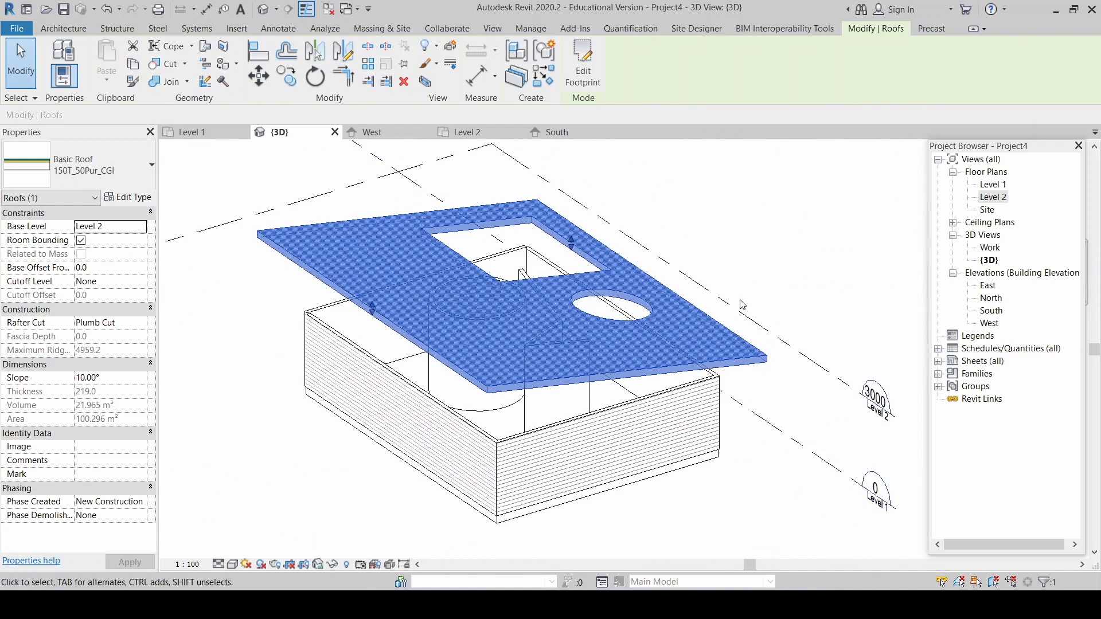
pyautogui.click(757, 263)
# Step: Reopen the roof's footprint and make the front 12150 long outer boundary line slope-defining with a 10° slope
pyautogui.click(676, 294)
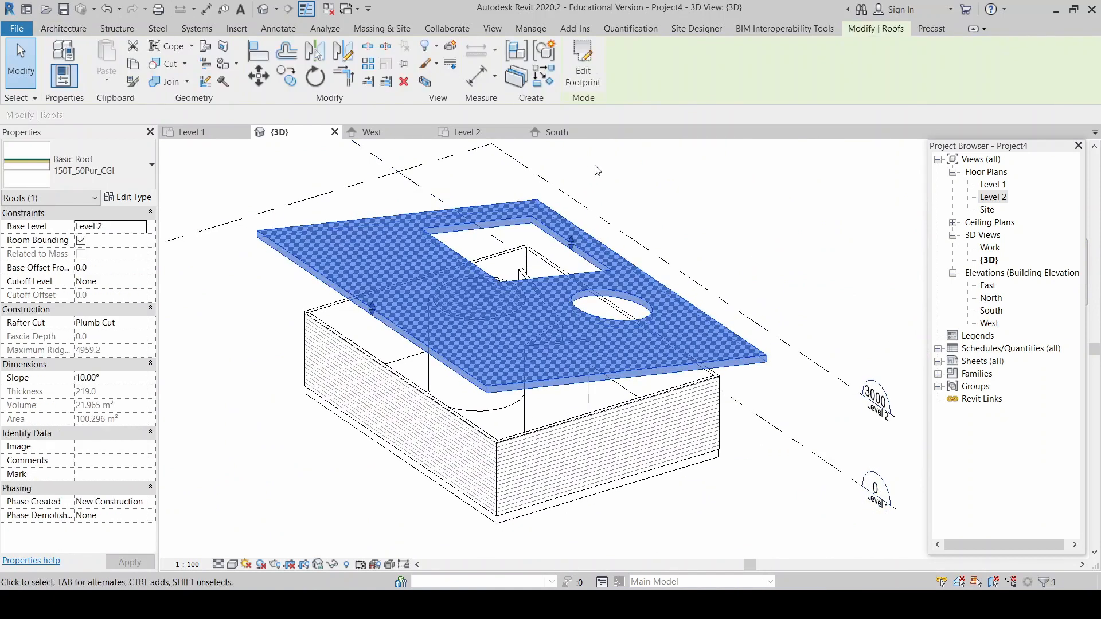
pyautogui.click(582, 69)
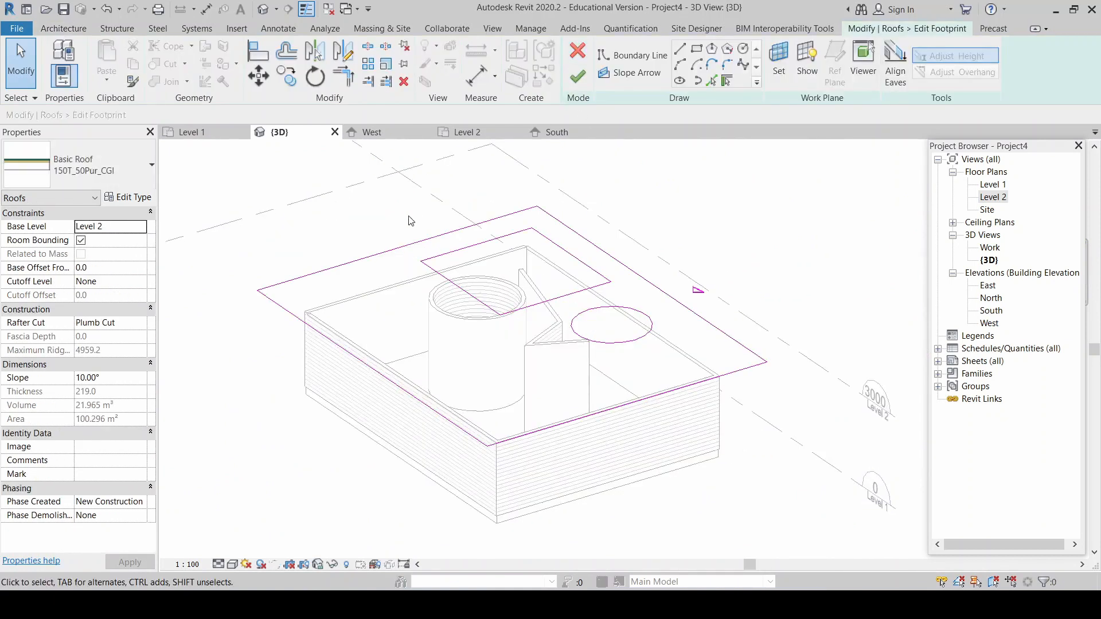
pyautogui.click(381, 378)
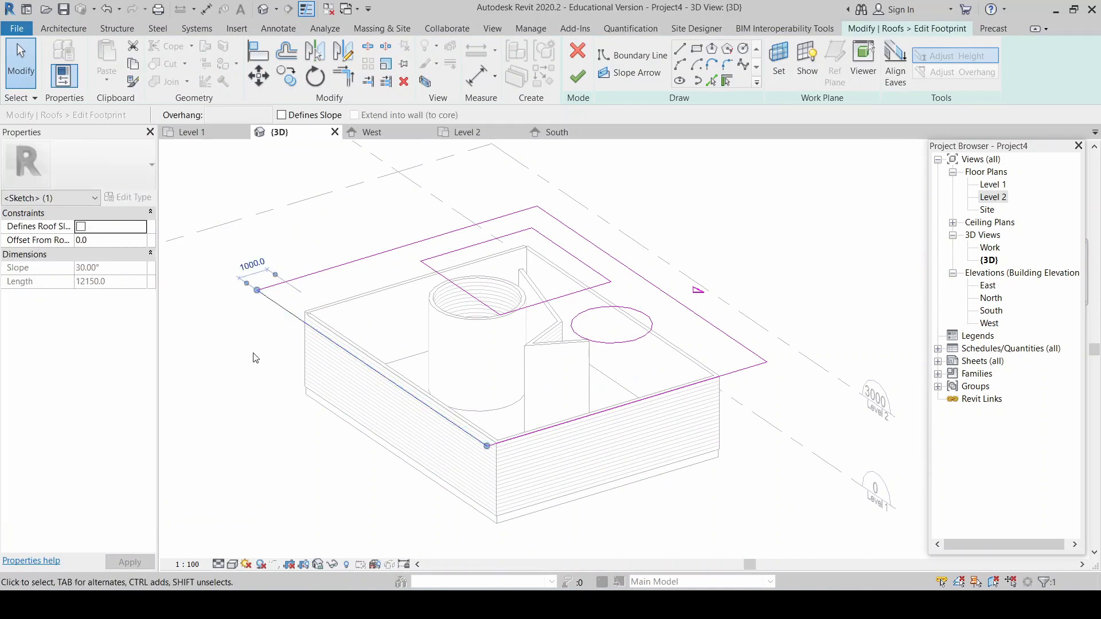
pyautogui.click(80, 226)
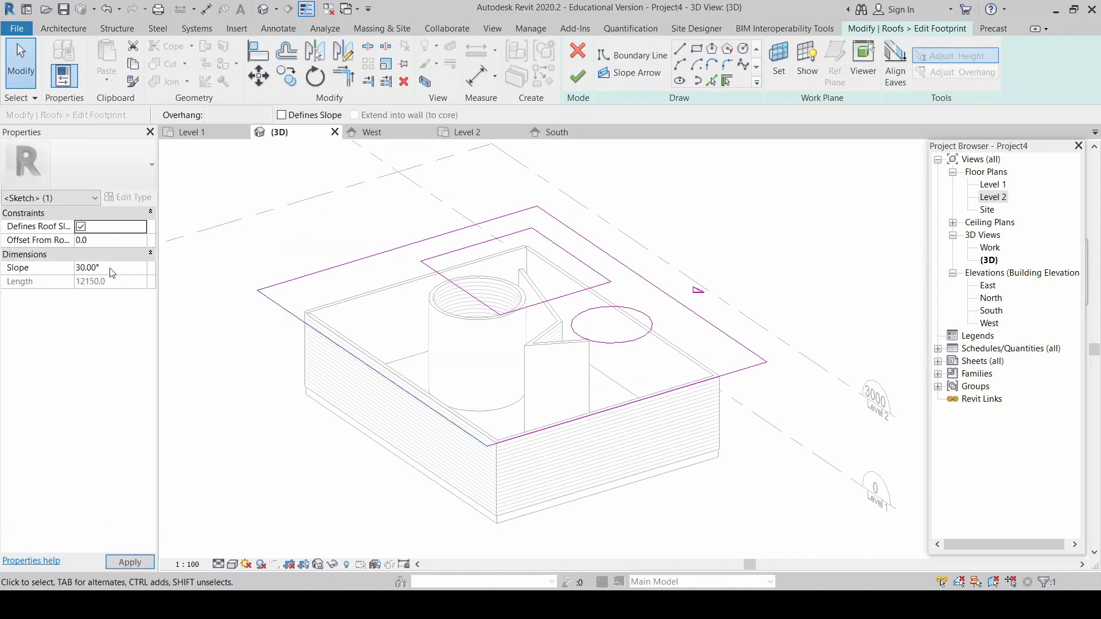
pyautogui.click(110, 268)
pyautogui.write('1')
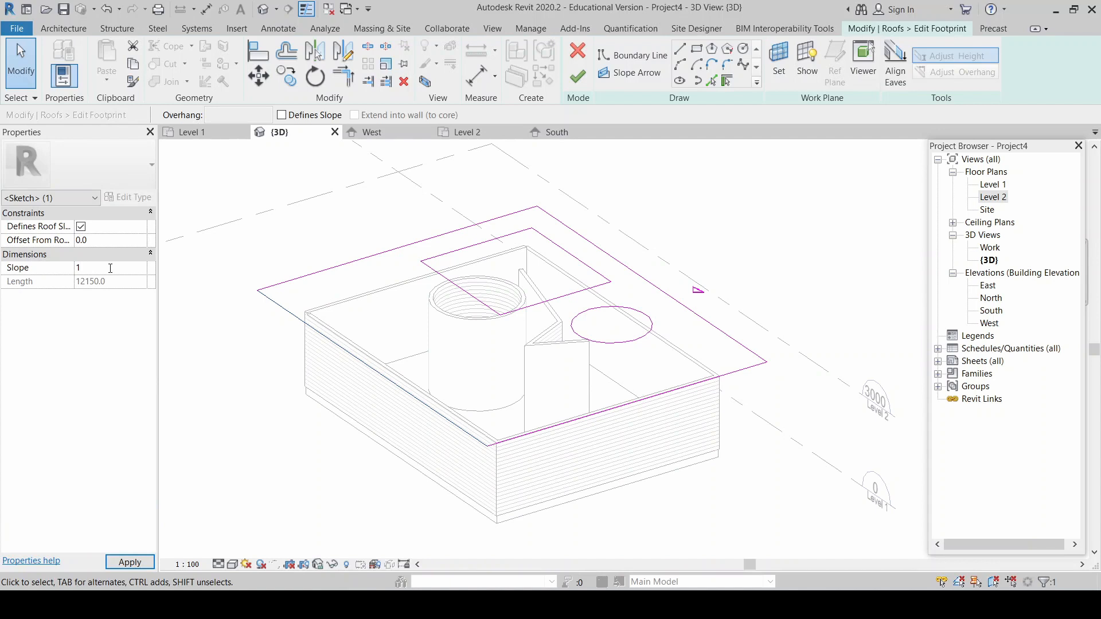
pyautogui.write('0')
pyautogui.press('Return')
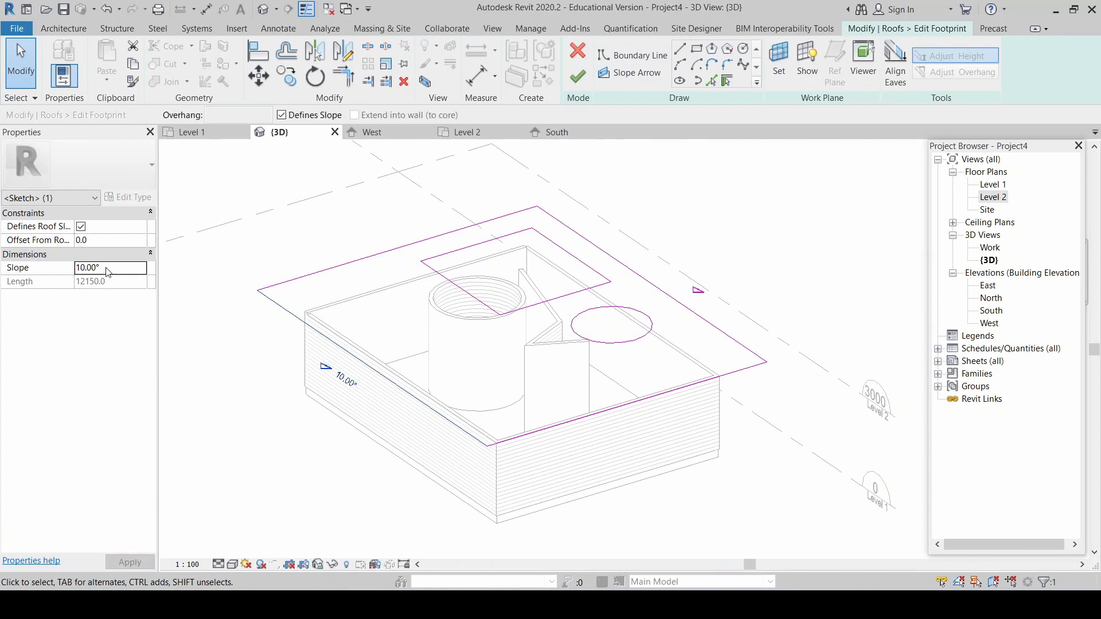
# Step: Change the front boundary line's slope to 30° and finish the footprint to compare the roof's shape
pyautogui.click(75, 268)
pyautogui.write('30')
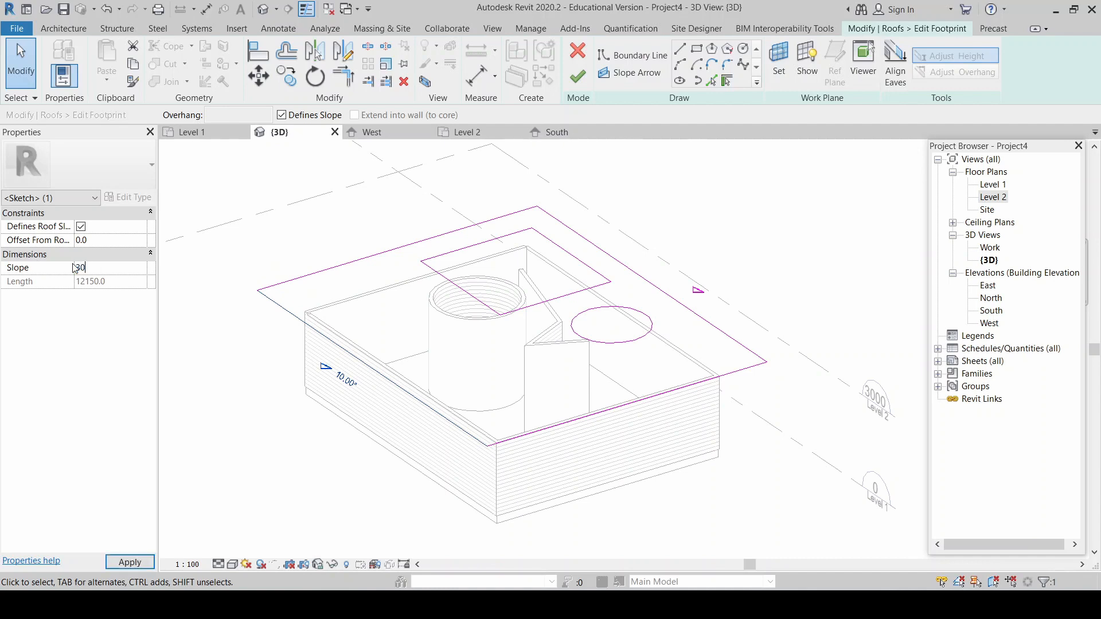
pyautogui.press('Return')
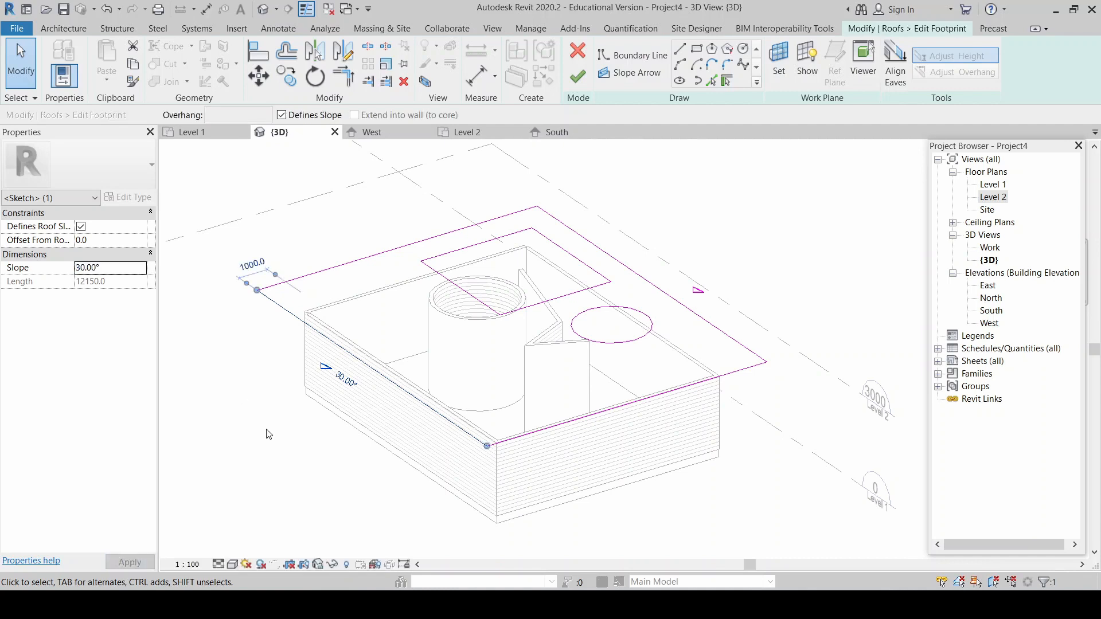
pyautogui.click(578, 76)
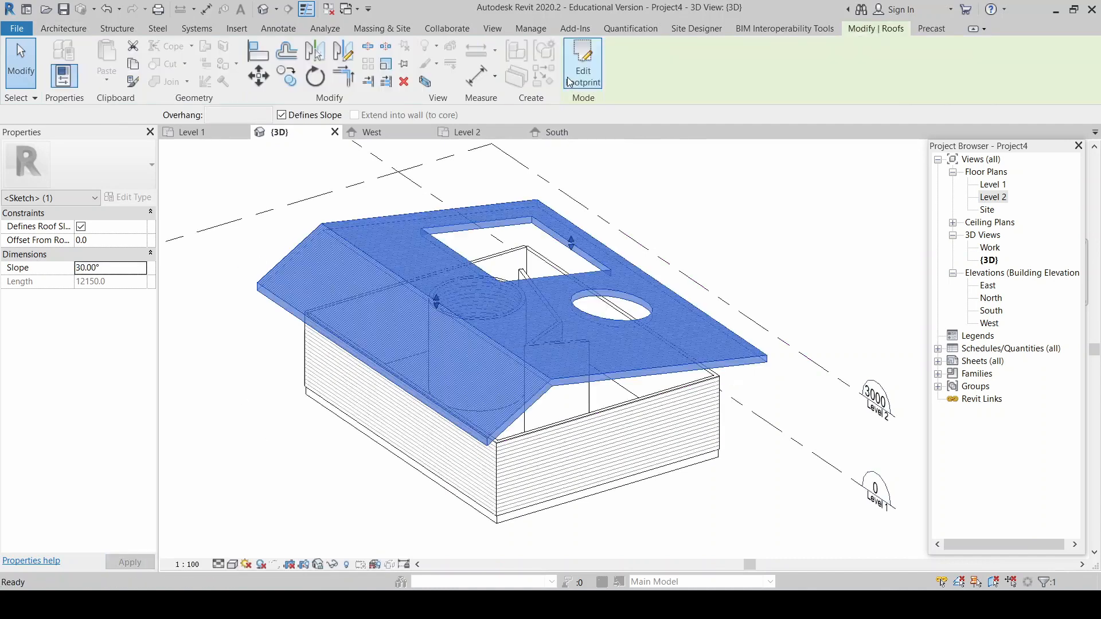
pyautogui.click(697, 223)
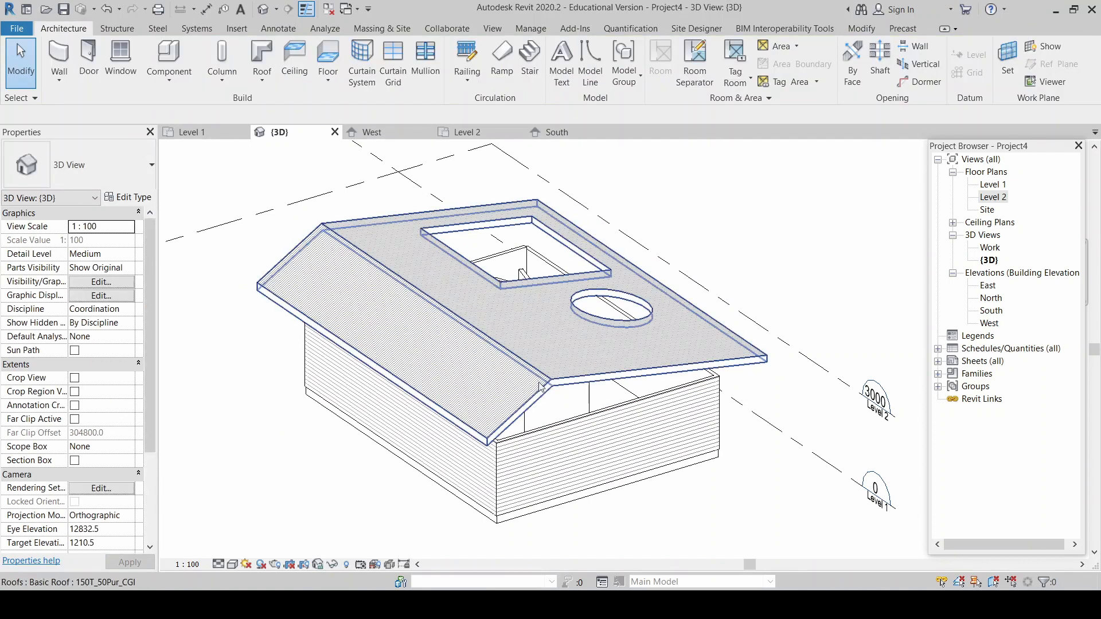
# Step: Edit the roof's footprint again, set the slope of the front boundary line to 10° and finish the sketch
pyautogui.click(572, 320)
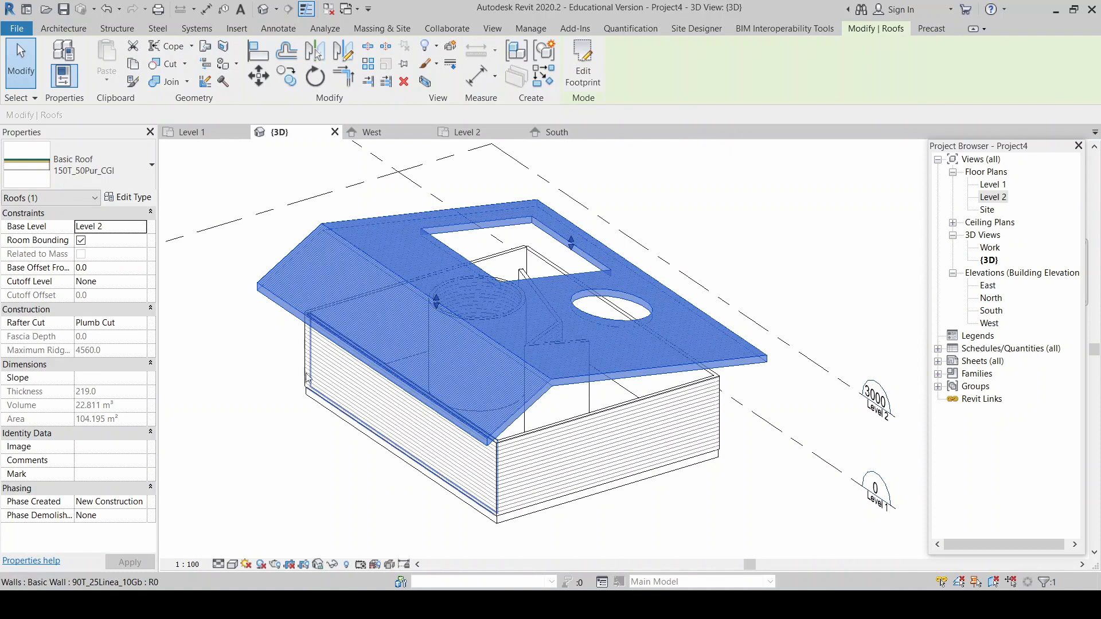
pyautogui.click(583, 60)
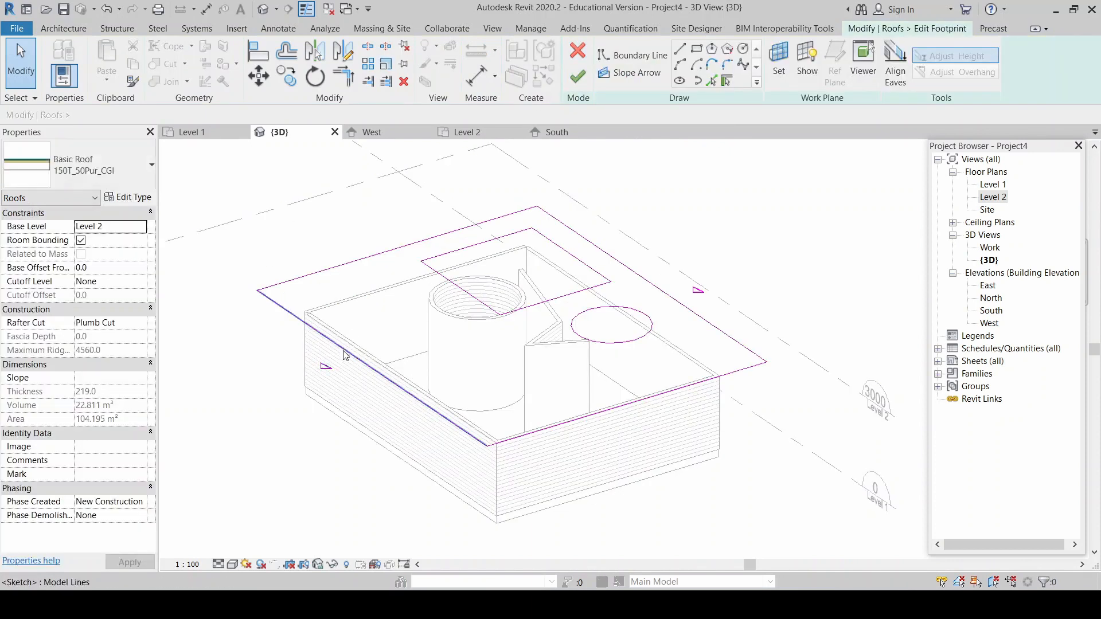
pyautogui.click(119, 266)
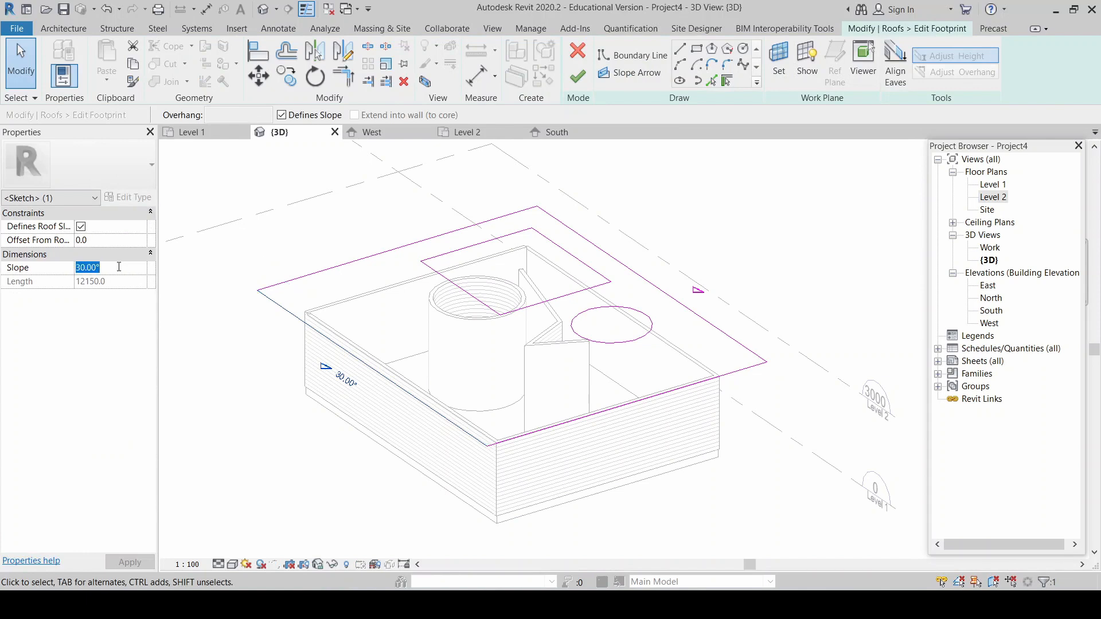
pyautogui.write('10')
pyautogui.click(346, 462)
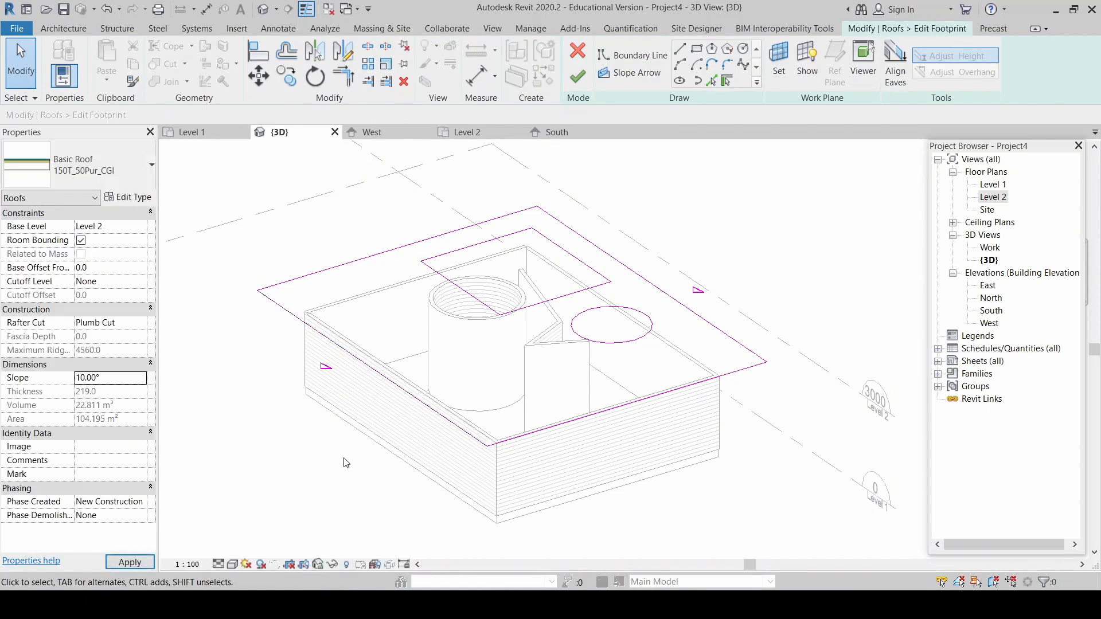
pyautogui.click(578, 76)
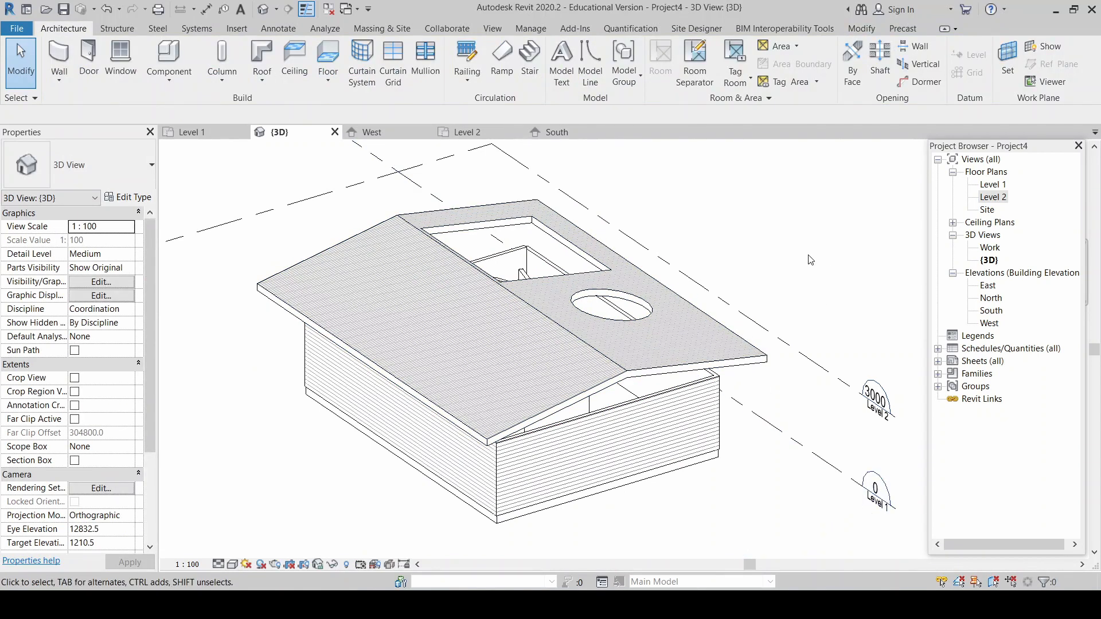
# Step: Make the east 9850 long boundary line of the roof footprint slope-defining at 10° and finish the sketch
pyautogui.click(702, 317)
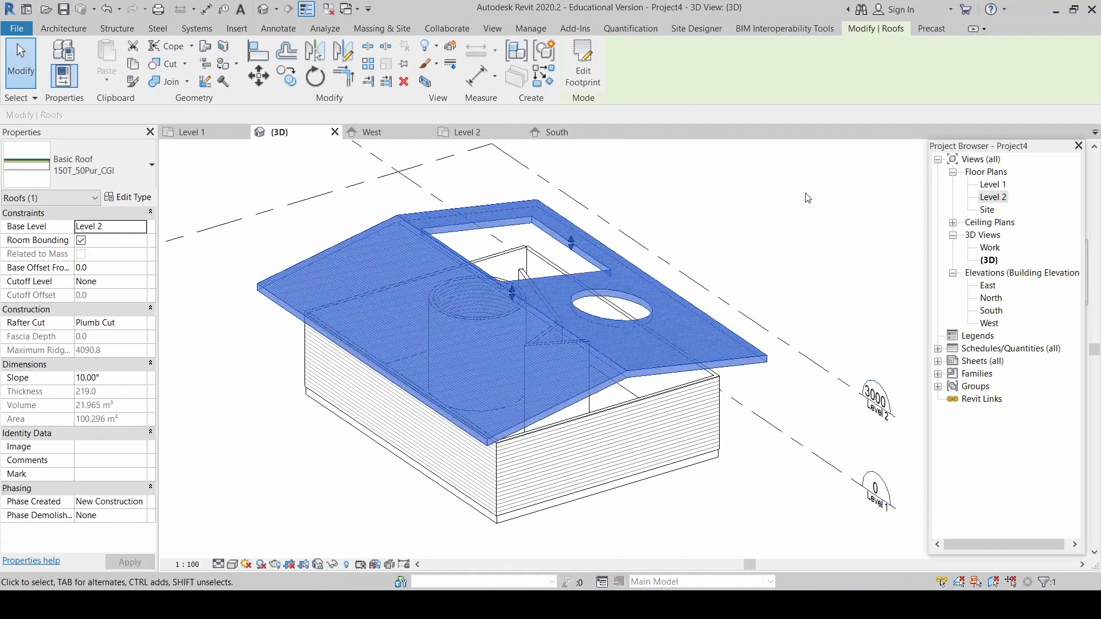
pyautogui.click(583, 66)
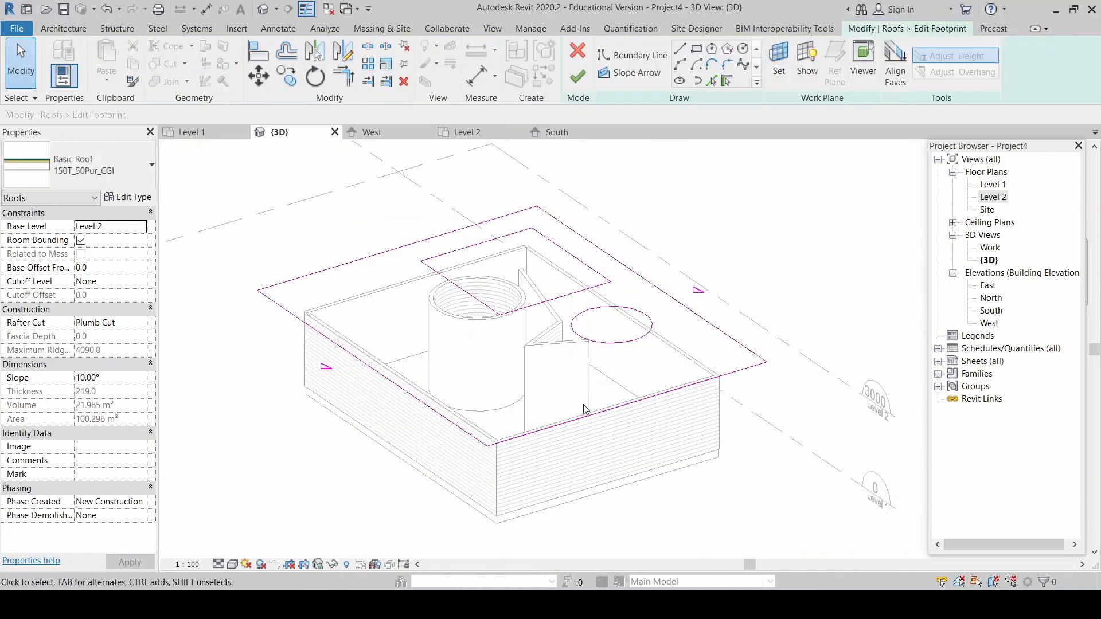
pyautogui.click(584, 417)
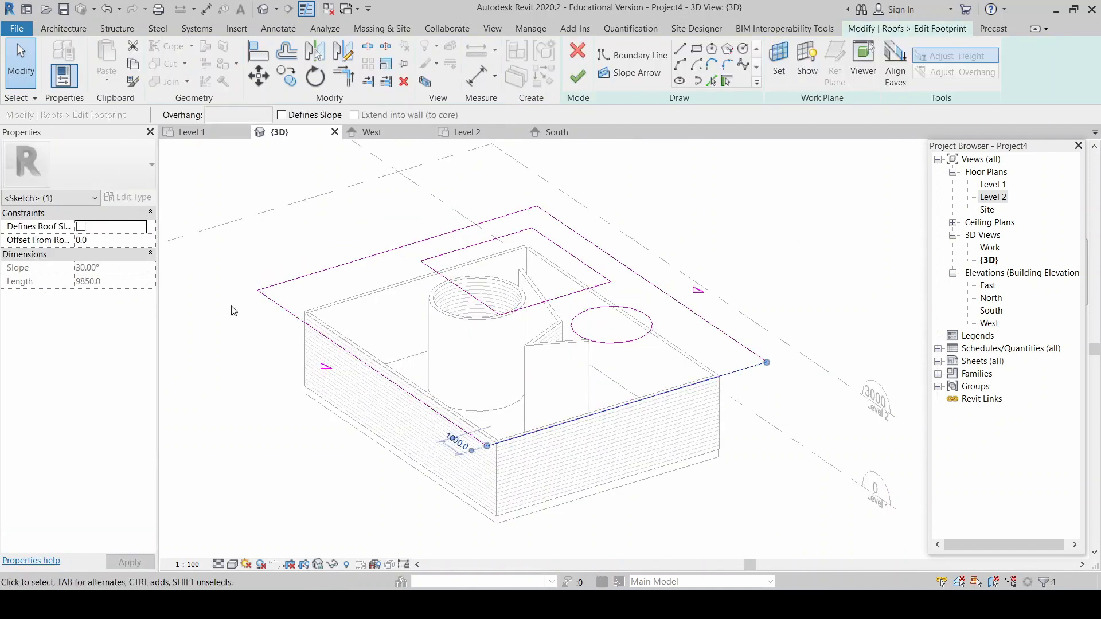
pyautogui.click(81, 228)
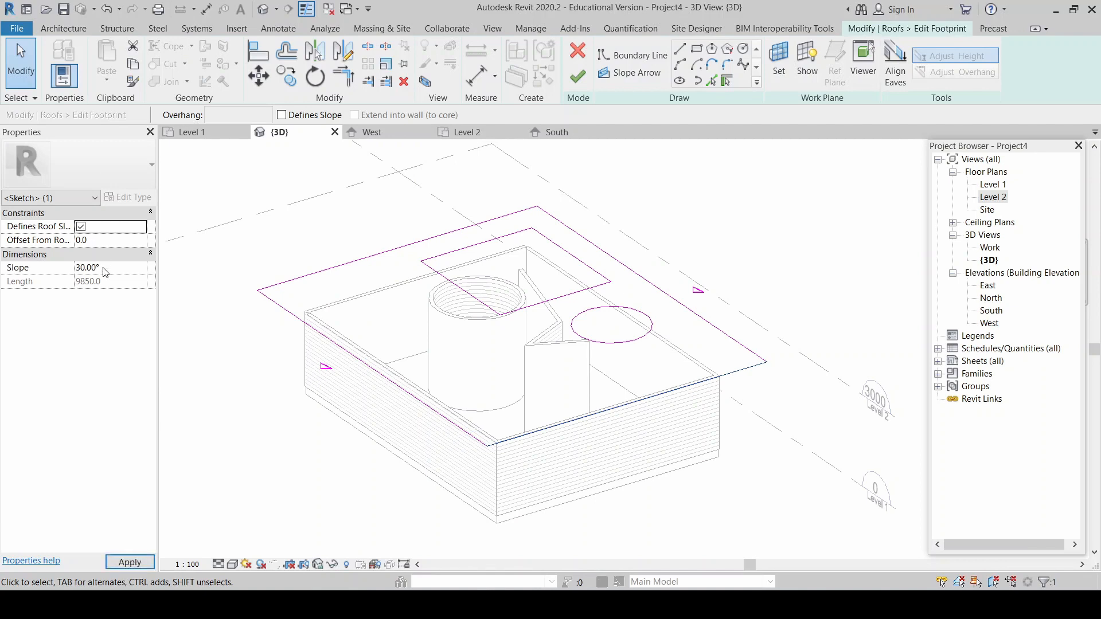
pyautogui.click(103, 268)
pyautogui.write('10')
pyautogui.click(178, 380)
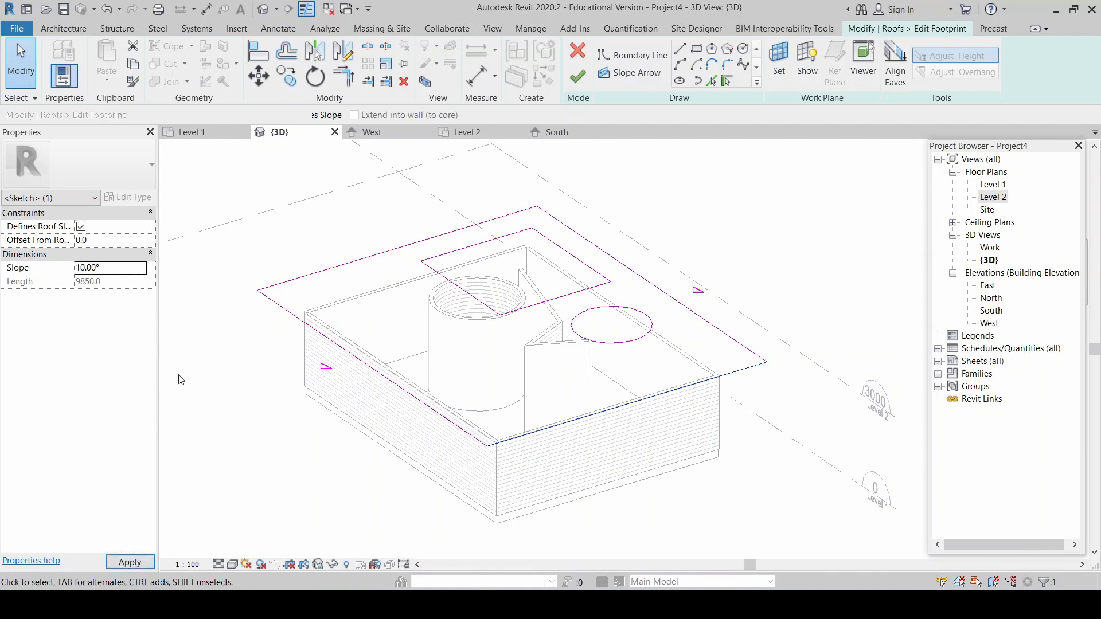
pyautogui.click(578, 77)
pyautogui.click(793, 210)
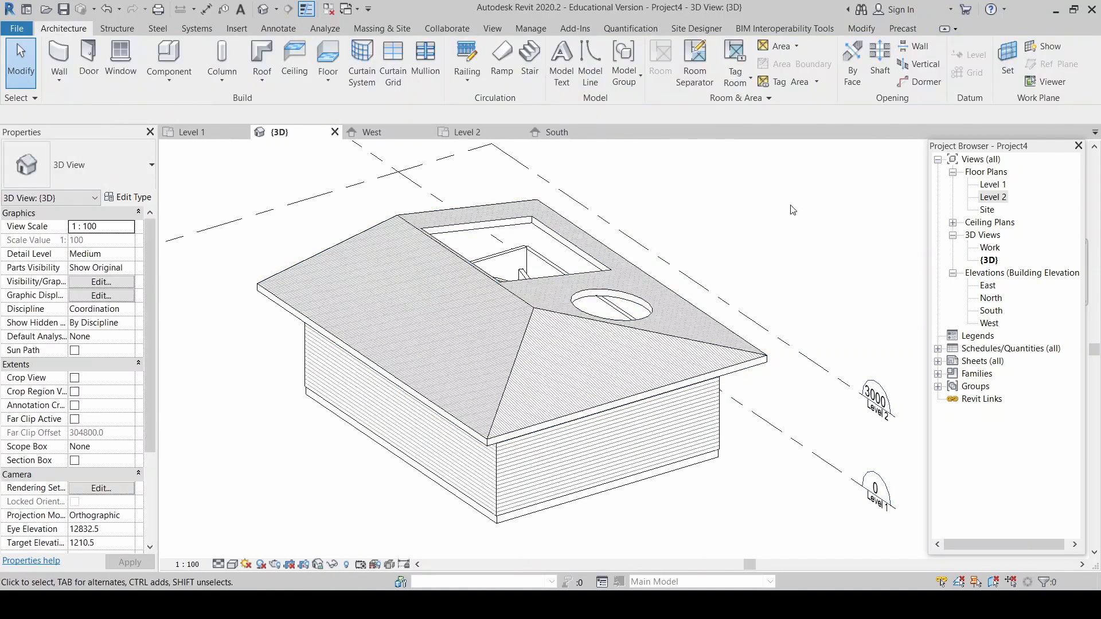
# Step: Edit the roof's footprint in the Level 2 plan, move the circular opening southeast across the northeast hip line, and finish the sketch
pyautogui.keyDown('shift'); pyautogui.moveTo(471, 327); pyautogui.dragTo(676, 380, button='middle'); pyautogui.keyUp('shift')
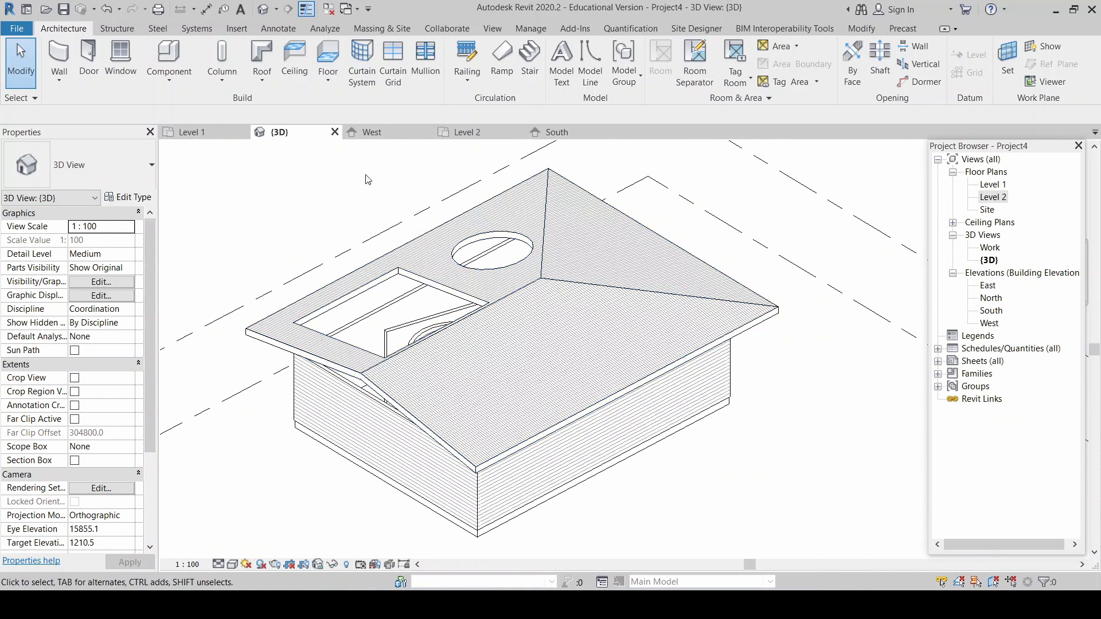
pyautogui.click(408, 242)
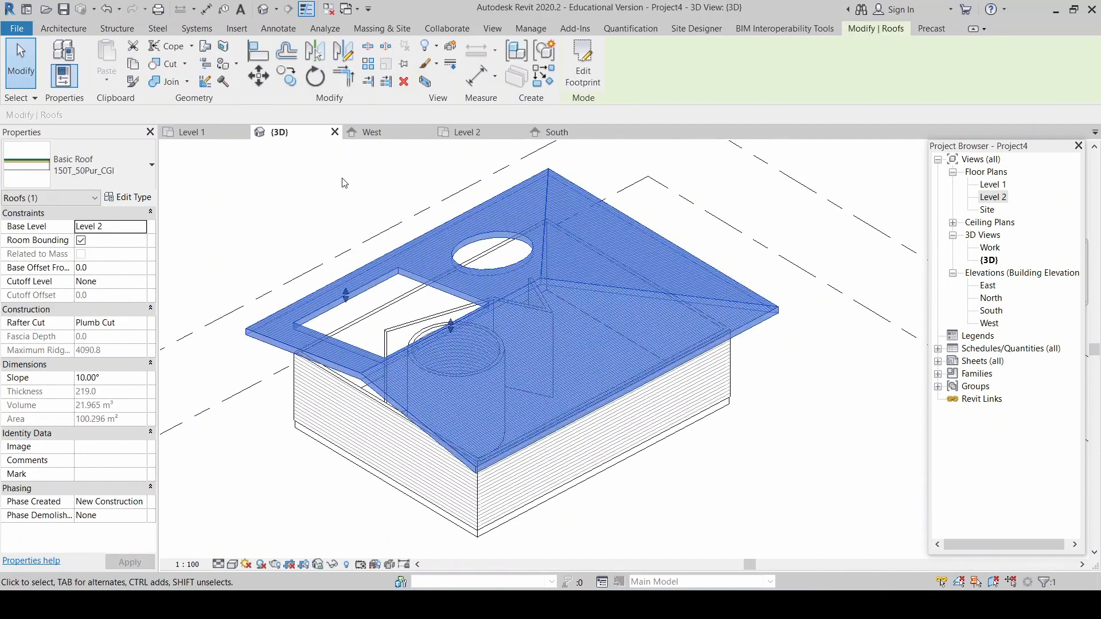
pyautogui.click(490, 131)
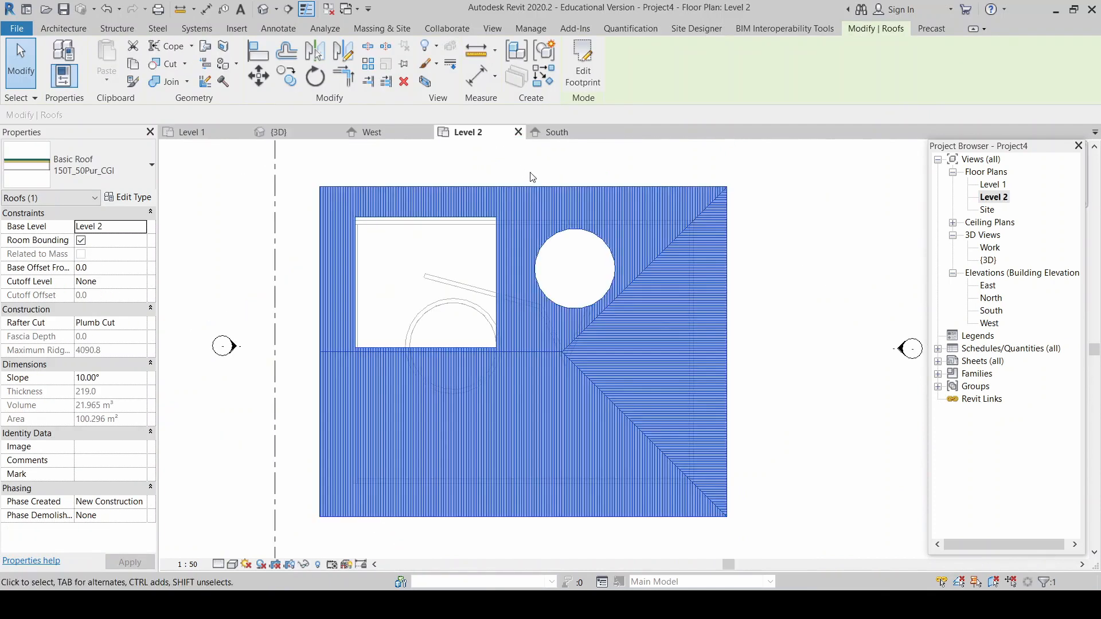
pyautogui.click(589, 87)
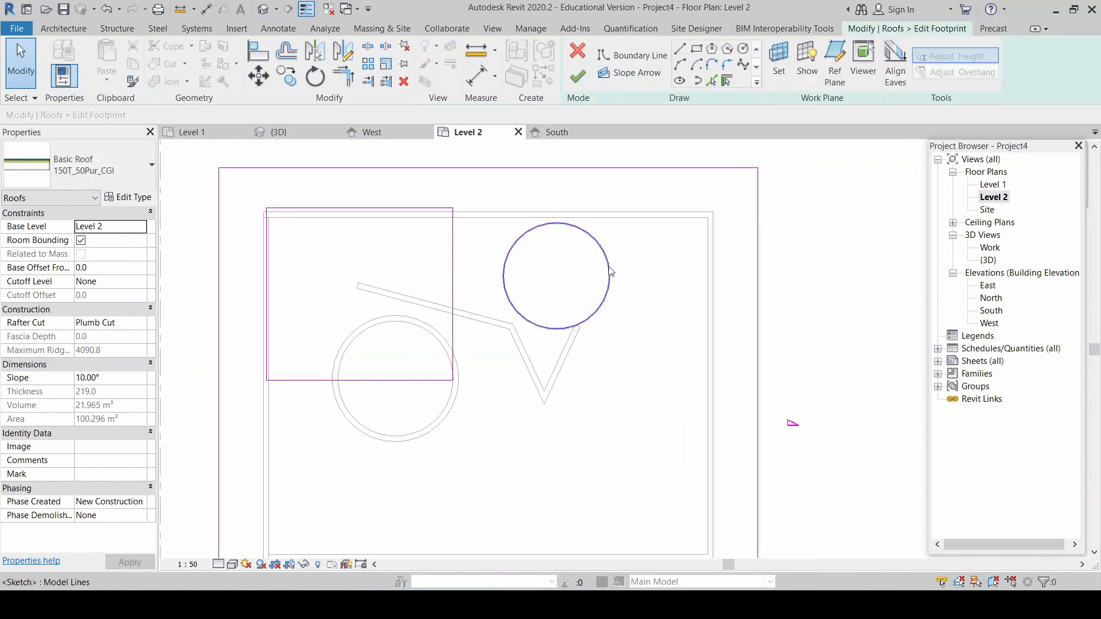
pyautogui.moveTo(608, 305); pyautogui.dragTo(646, 340)
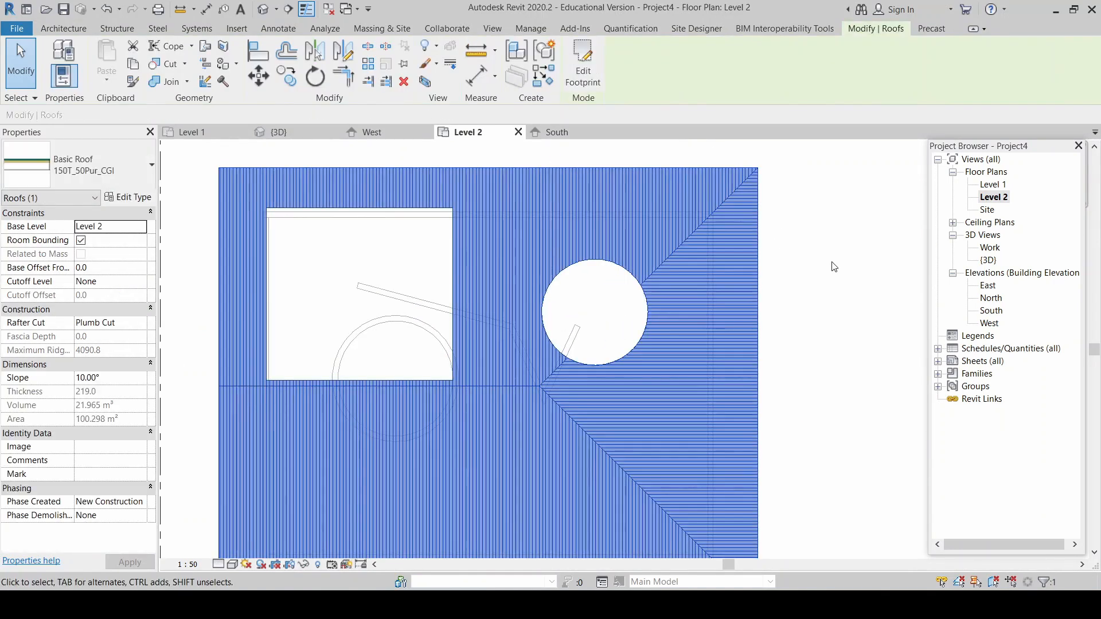
pyautogui.click(831, 263)
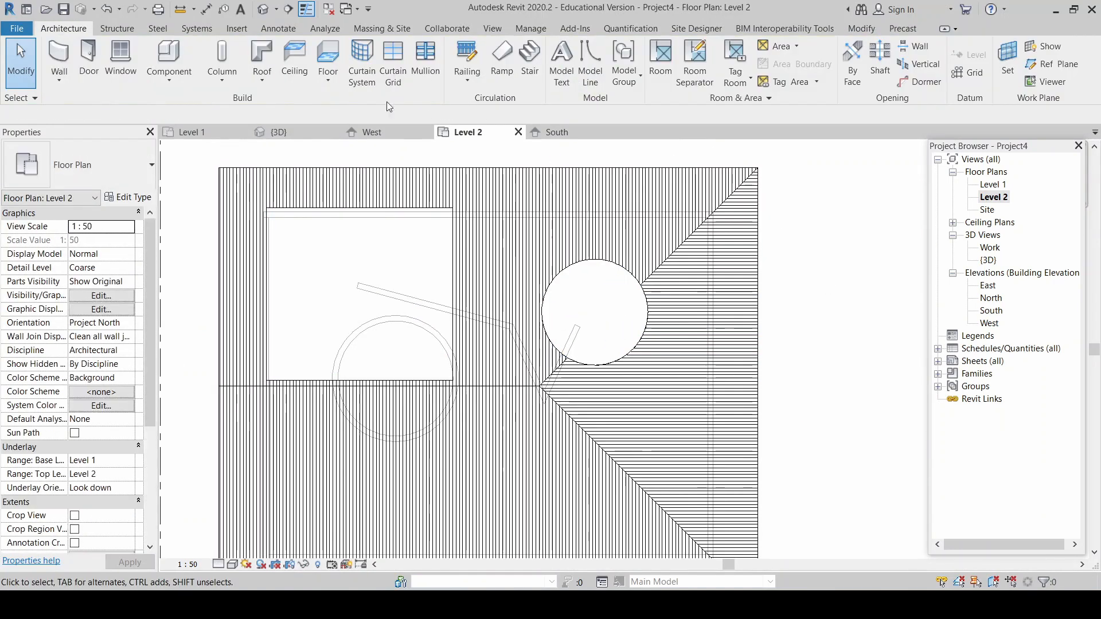
# Step: Examine the relocated circular opening and the hip in the 3D view, and the roof's profile in the South elevation
pyautogui.click(297, 131)
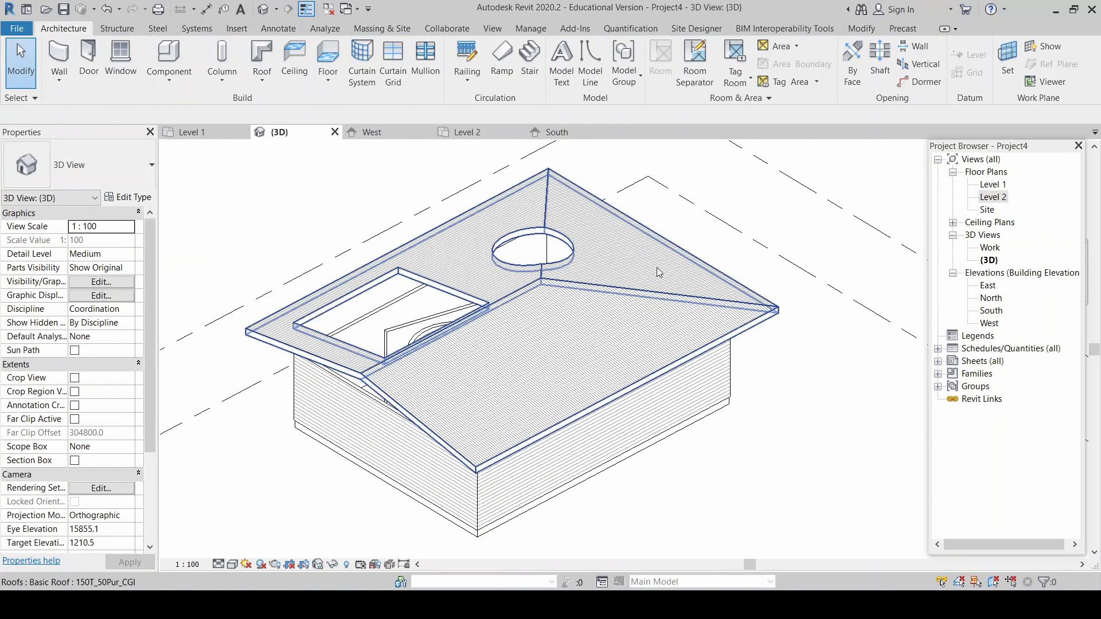
pyautogui.moveTo(658, 272)
pyautogui.keyDown('shift'); pyautogui.mouseDown(button='middle')
pyautogui.moveTo(672, 278)
pyautogui.moveTo(363, 265)
pyautogui.moveTo(252, 285)
pyautogui.moveTo(251, 247)
pyautogui.mouseUp(button='middle'); pyautogui.keyUp('shift')
pyautogui.scroll(2, 432, 377)
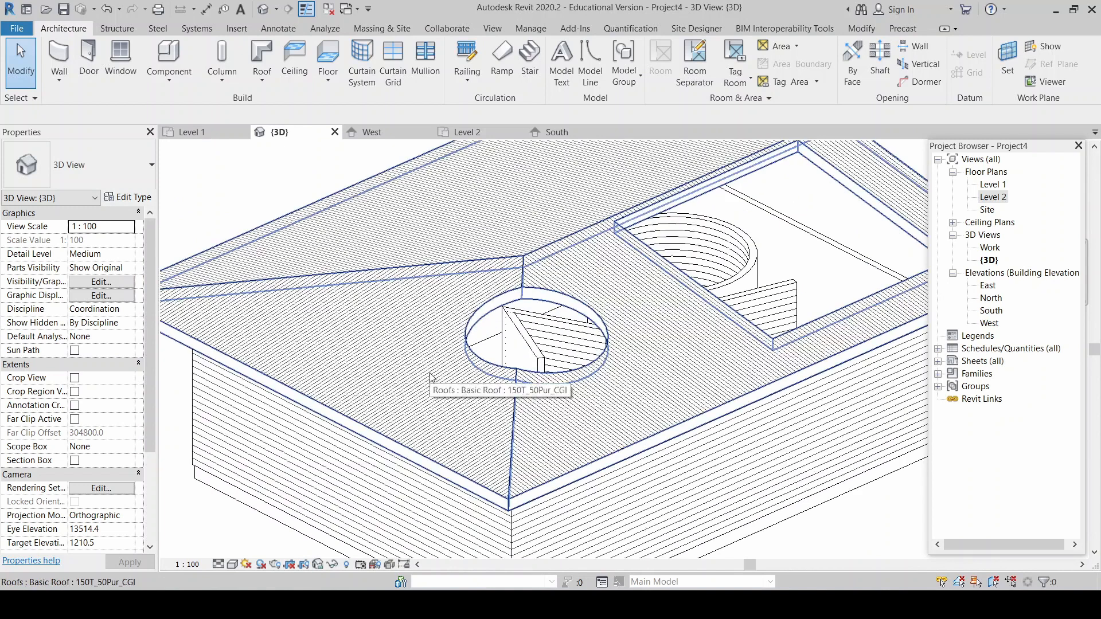
pyautogui.scroll(-3, 801, 499)
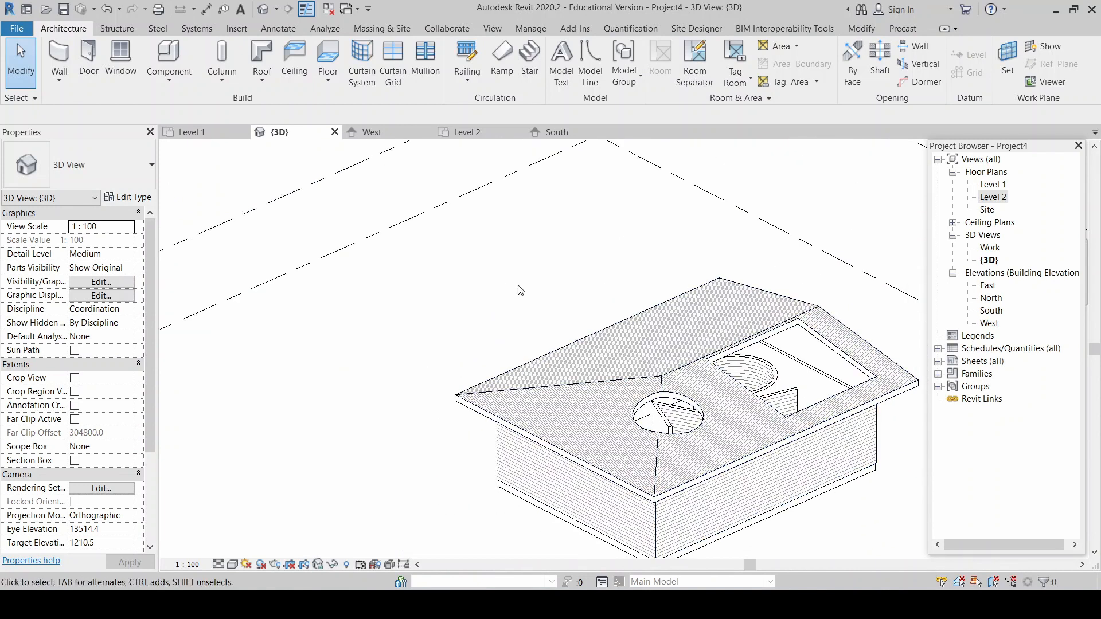
pyautogui.click(549, 132)
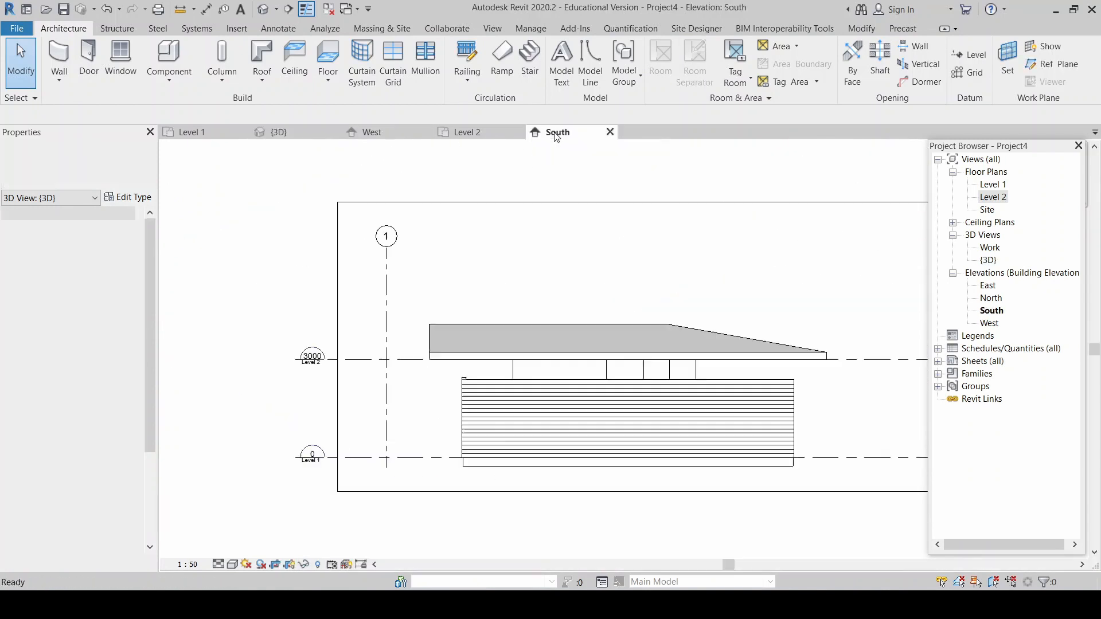
# Step: Edit the roof's footprint in the Level 2 plan and draw three non-sloping boundary lines forming a notch about 1600 deep and 2700 long on the east edge
pyautogui.click(473, 130)
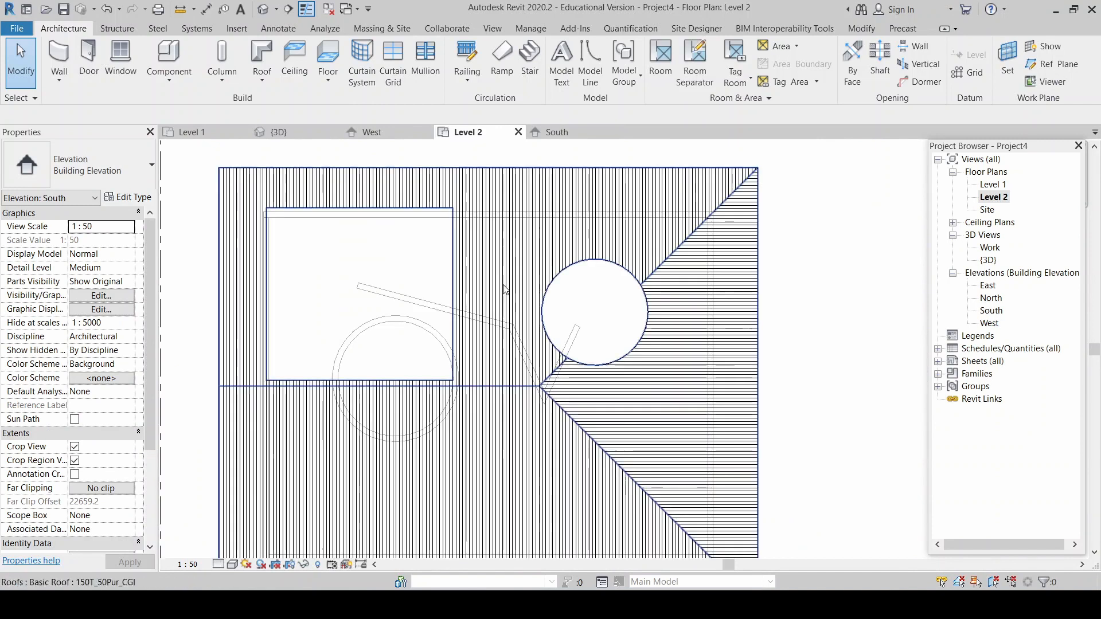
pyautogui.click(563, 165)
pyautogui.click(583, 63)
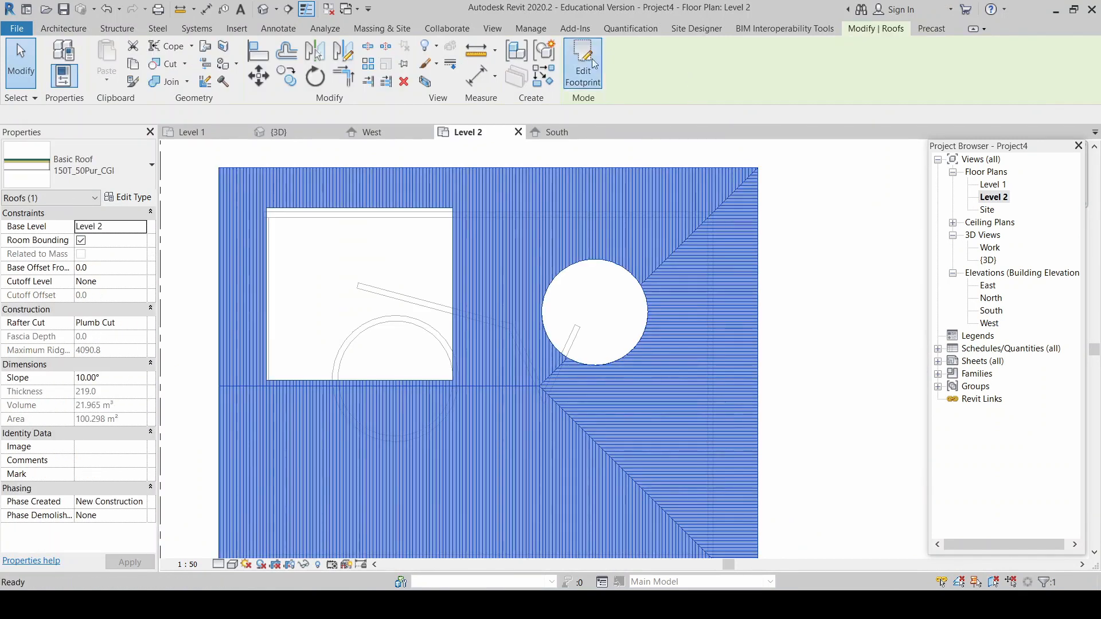
pyautogui.click(681, 49)
pyautogui.scroll(-4, 397, 187)
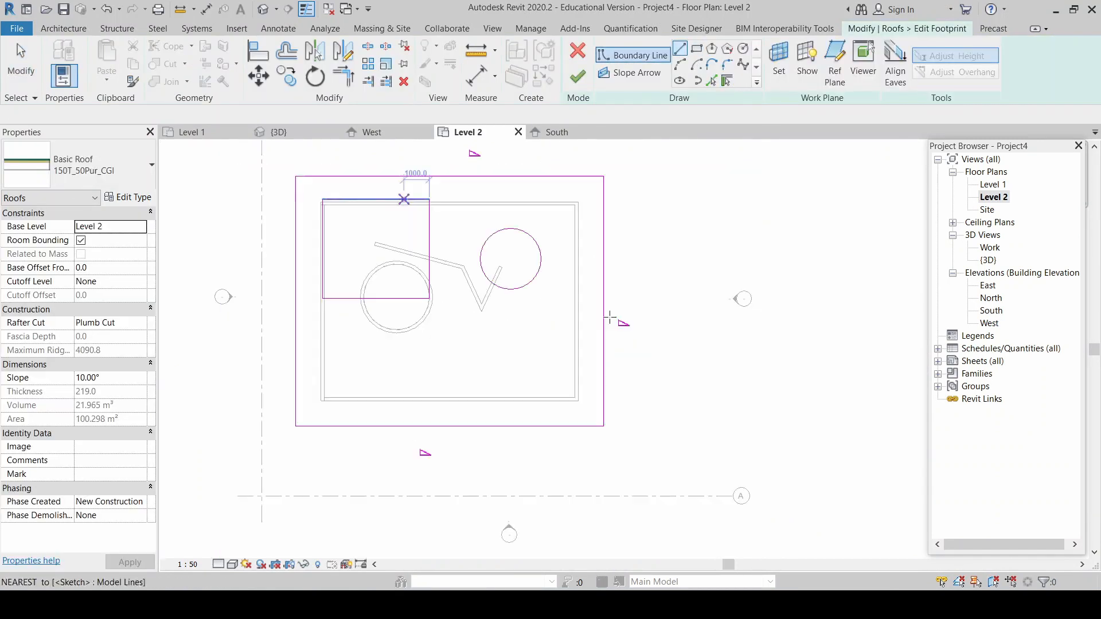
pyautogui.scroll(3, 630, 311)
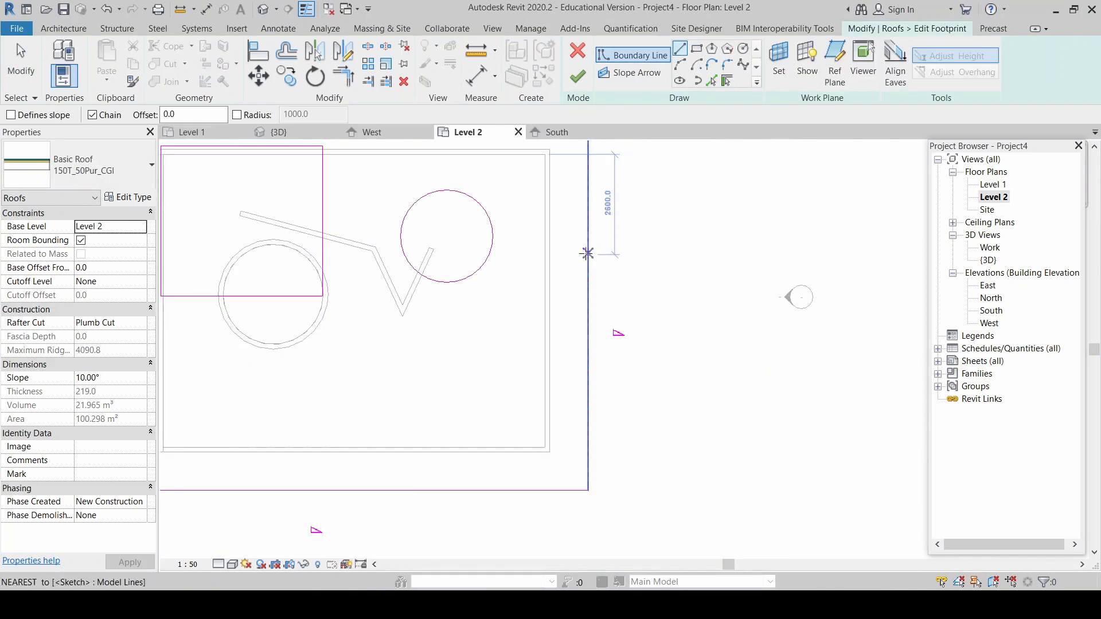
pyautogui.click(588, 274)
pyautogui.click(526, 273)
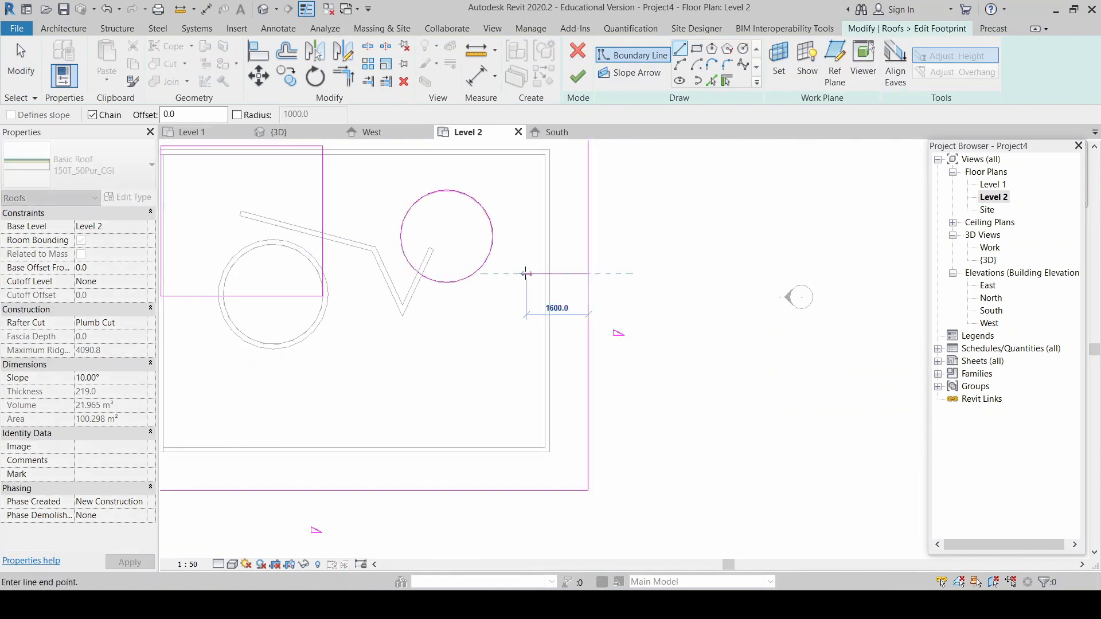
pyautogui.click(525, 376)
pyautogui.click(588, 378)
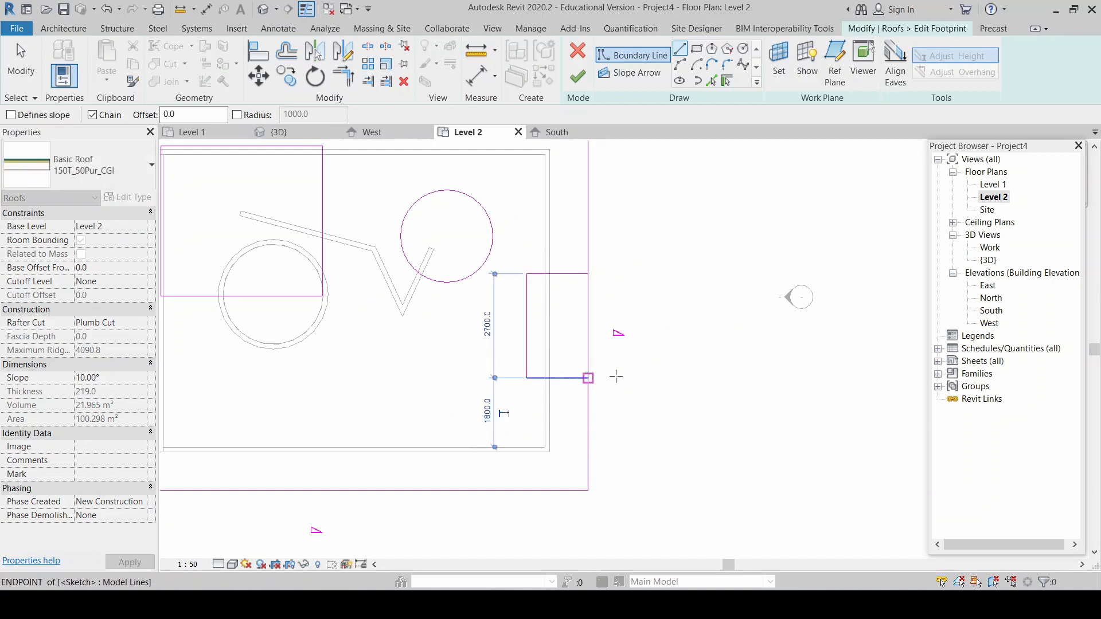
pyautogui.scroll(2, 626, 357)
pyautogui.scroll(-3, 670, 401)
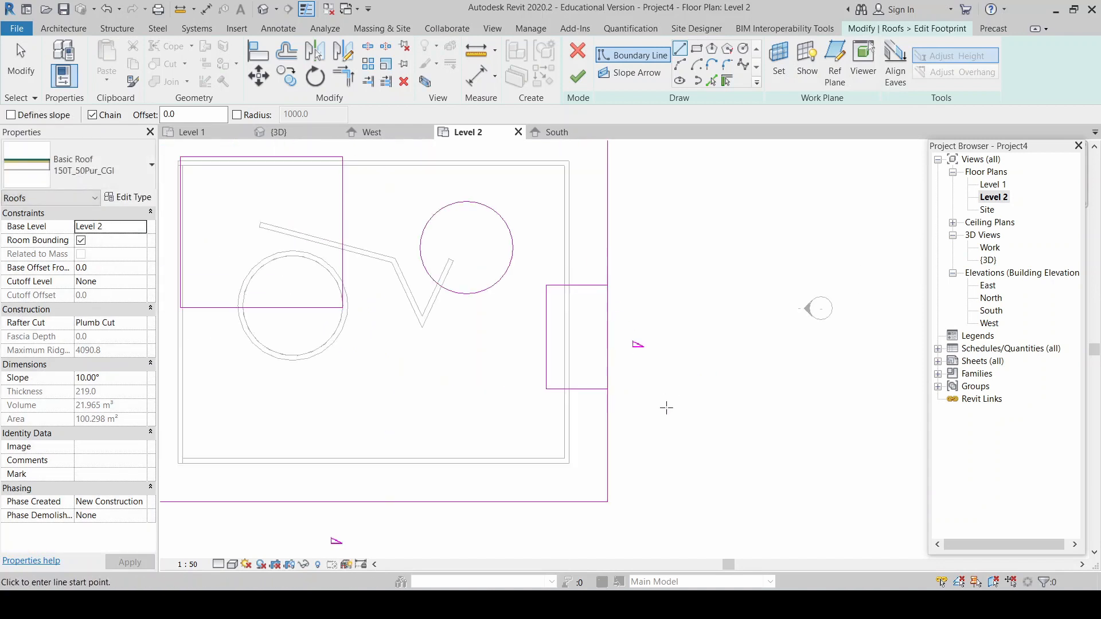
pyautogui.scroll(-1, 697, 347)
pyautogui.press('Escape')
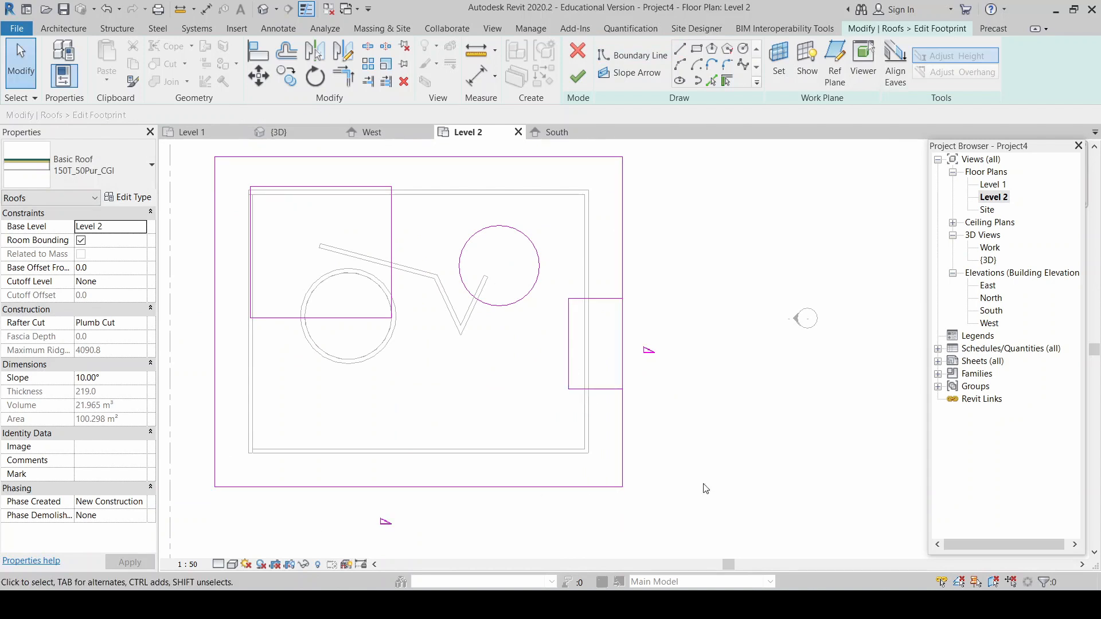
# Step: Split the east boundary line at a point between the notch's two horizontal lines, without deleting the inner segment
pyautogui.scroll(-1, 701, 484)
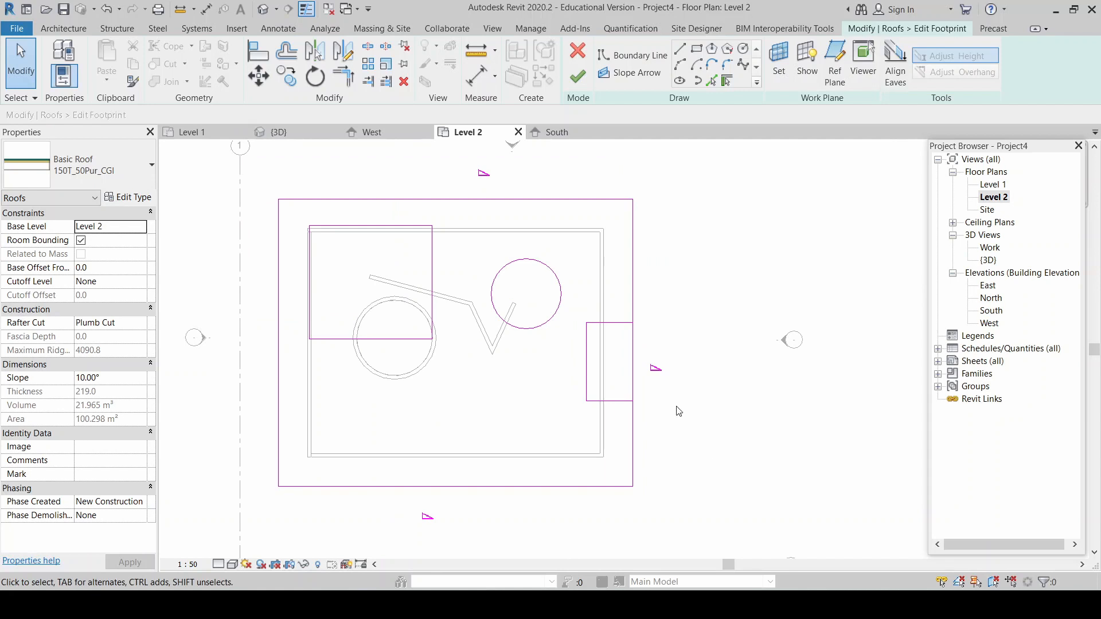
pyautogui.scroll(2, 646, 334)
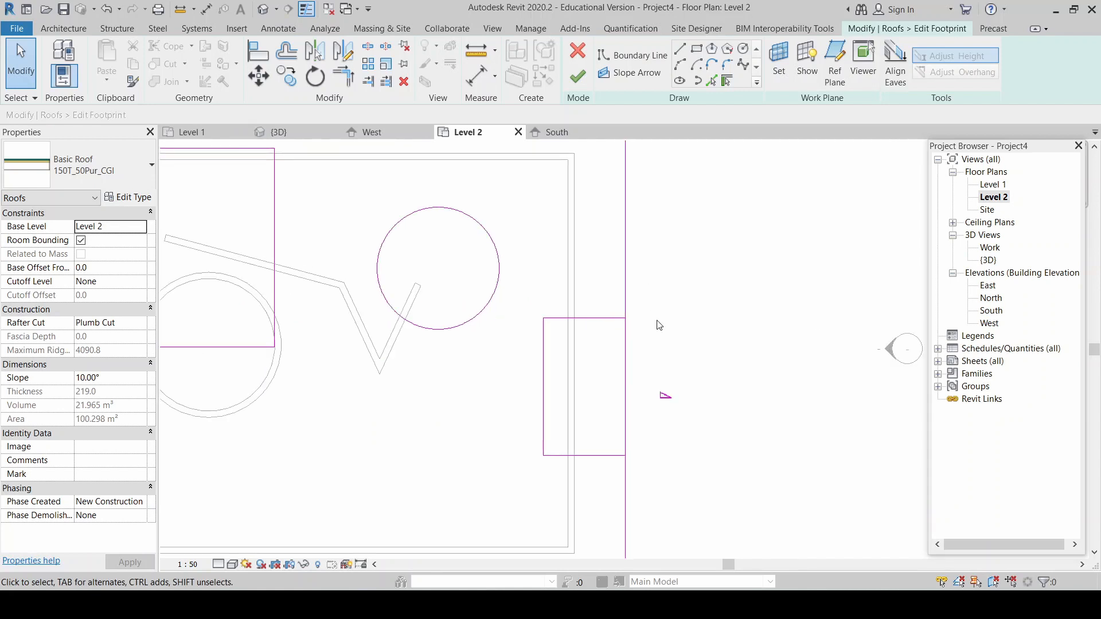
pyautogui.scroll(2, 658, 344)
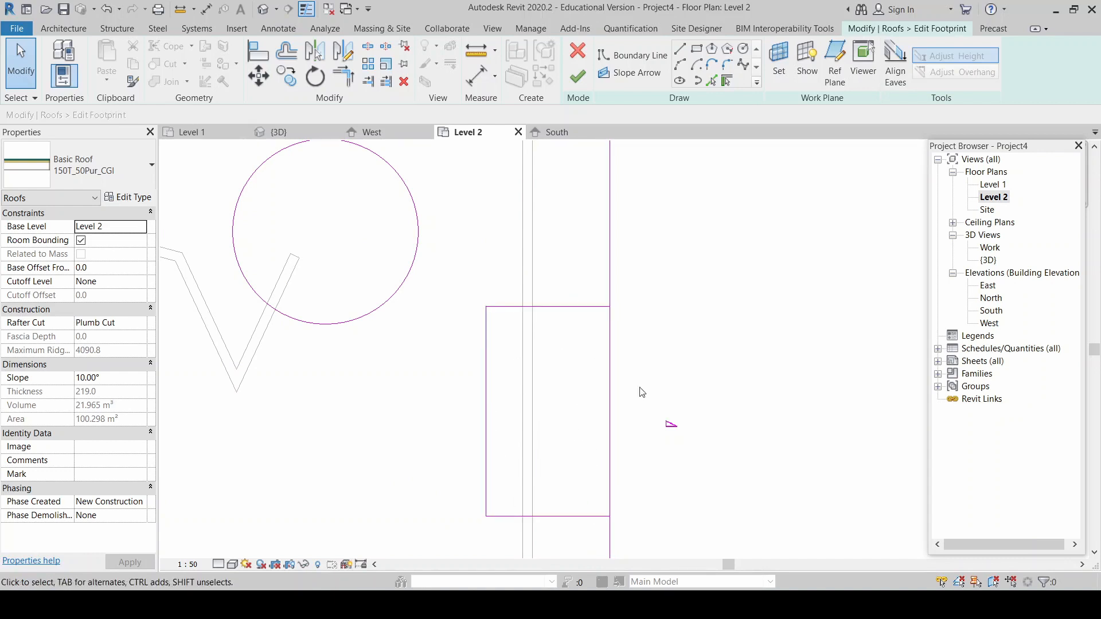
pyautogui.scroll(-1, 646, 321)
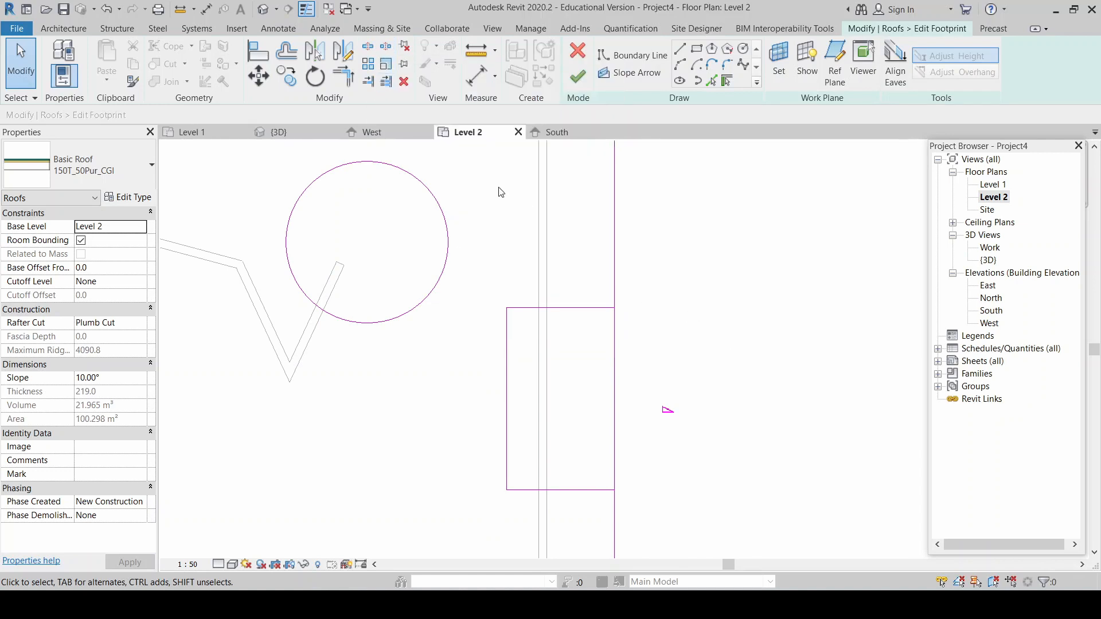
pyautogui.click(367, 51)
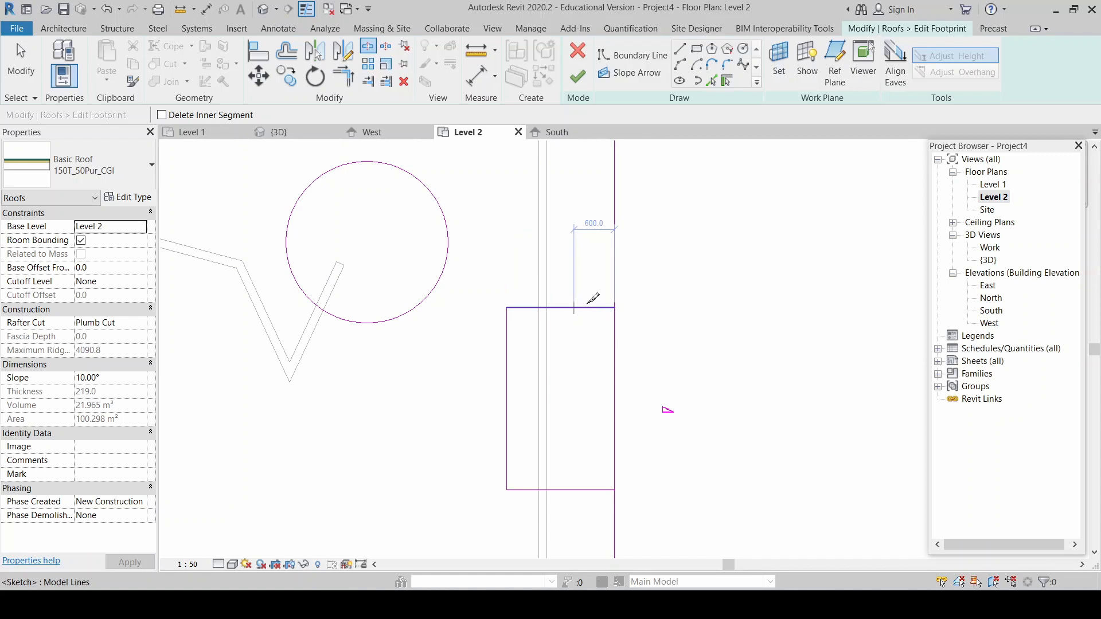
pyautogui.scroll(-3, 603, 279)
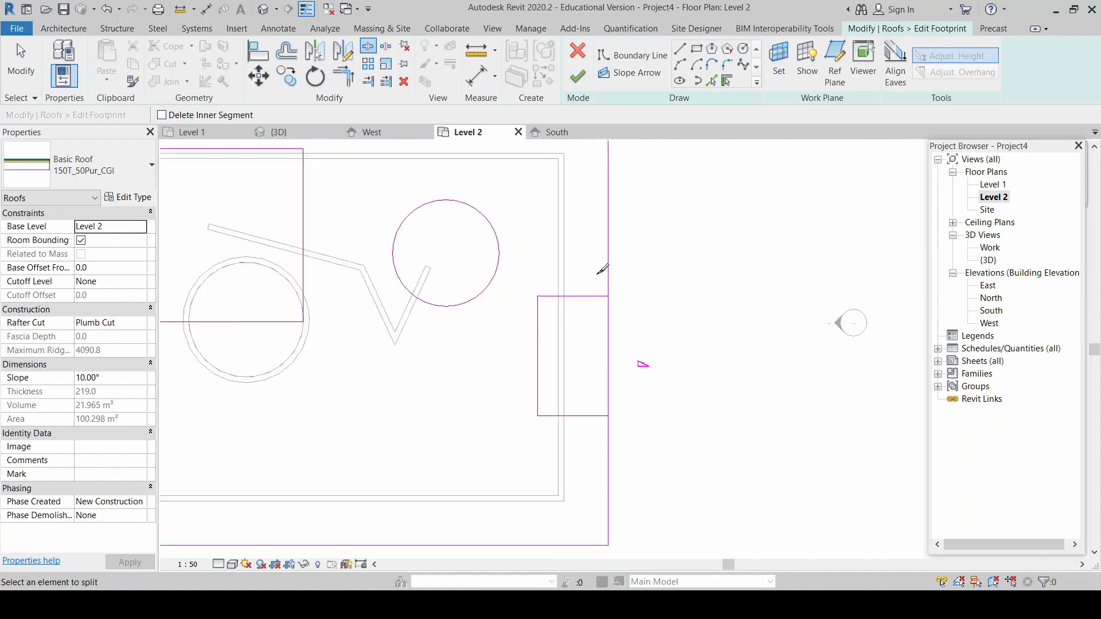
pyautogui.scroll(4, 636, 370)
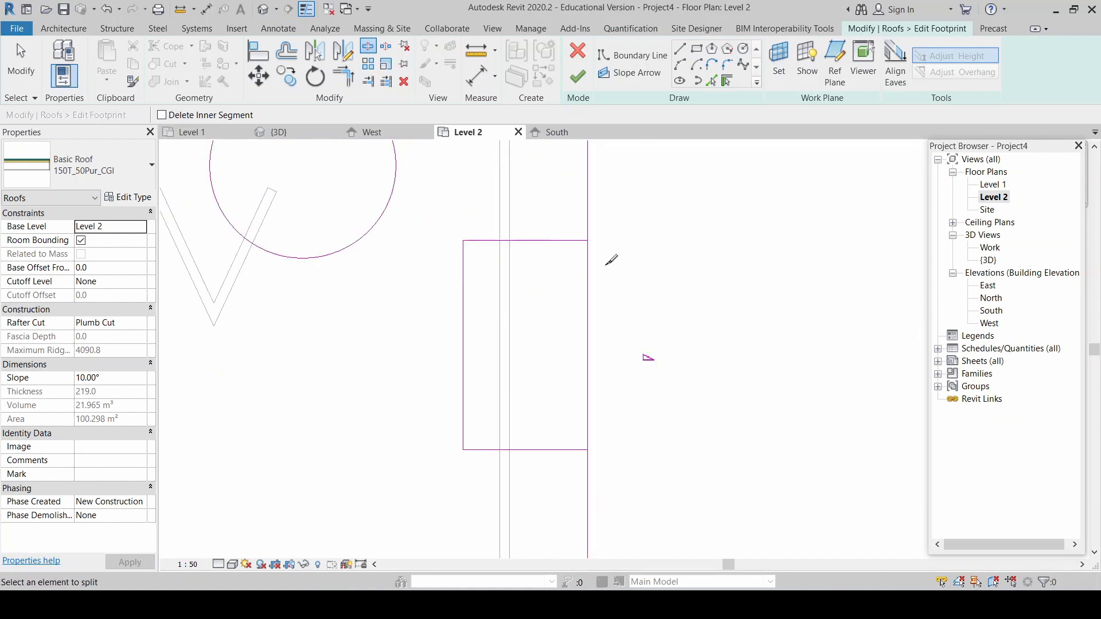
pyautogui.scroll(-4, 599, 292)
pyautogui.scroll(2, 597, 298)
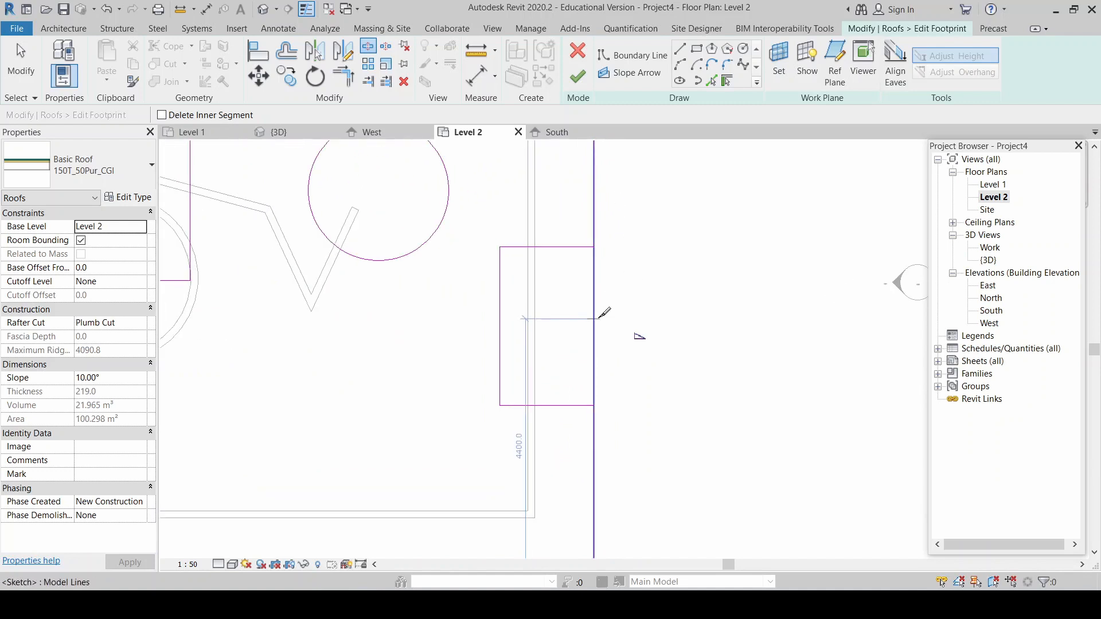
pyautogui.click(595, 313)
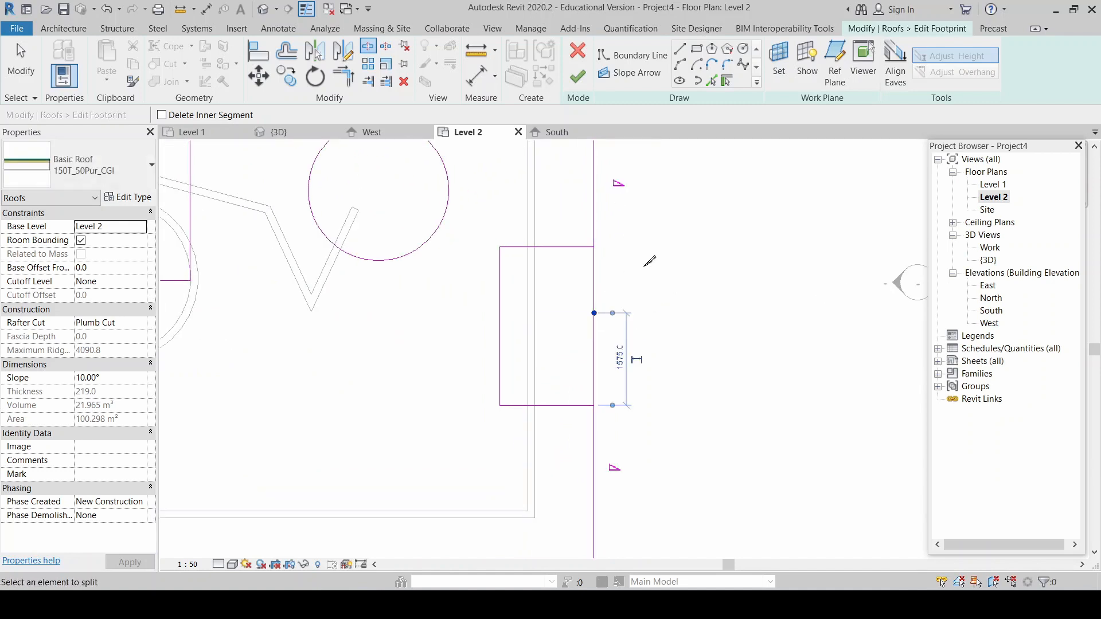
pyautogui.scroll(2, 650, 261)
pyautogui.scroll(1, 606, 302)
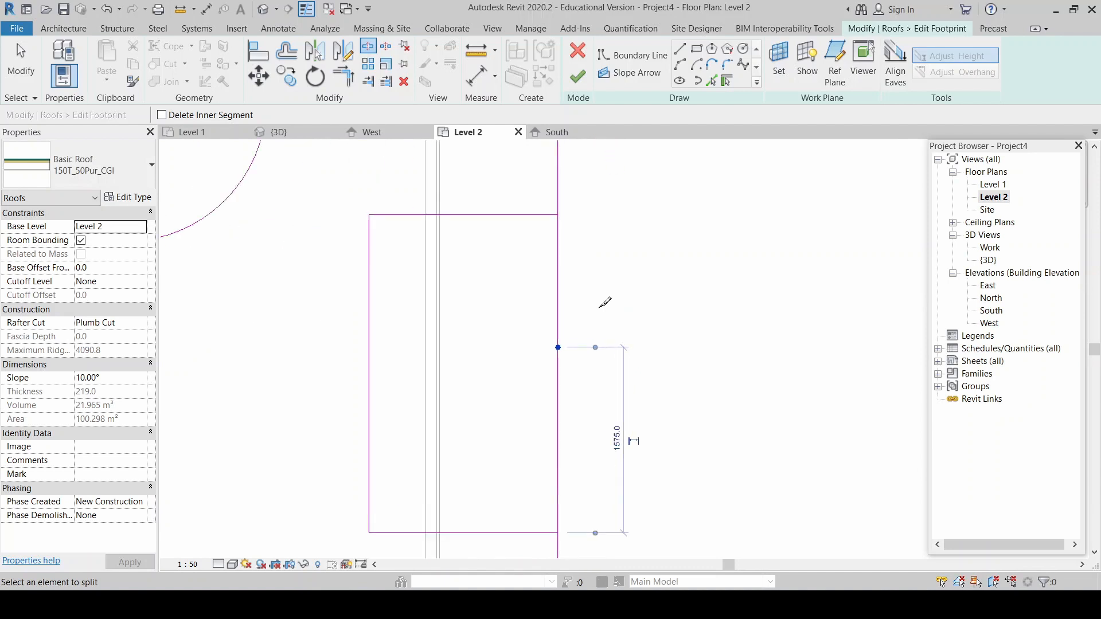
pyautogui.press('Escape')
# Step: Shorten the southern segment of the split east boundary line so it ends at the notch's southern corner
pyautogui.click(560, 287)
pyautogui.scroll(-7, 611, 370)
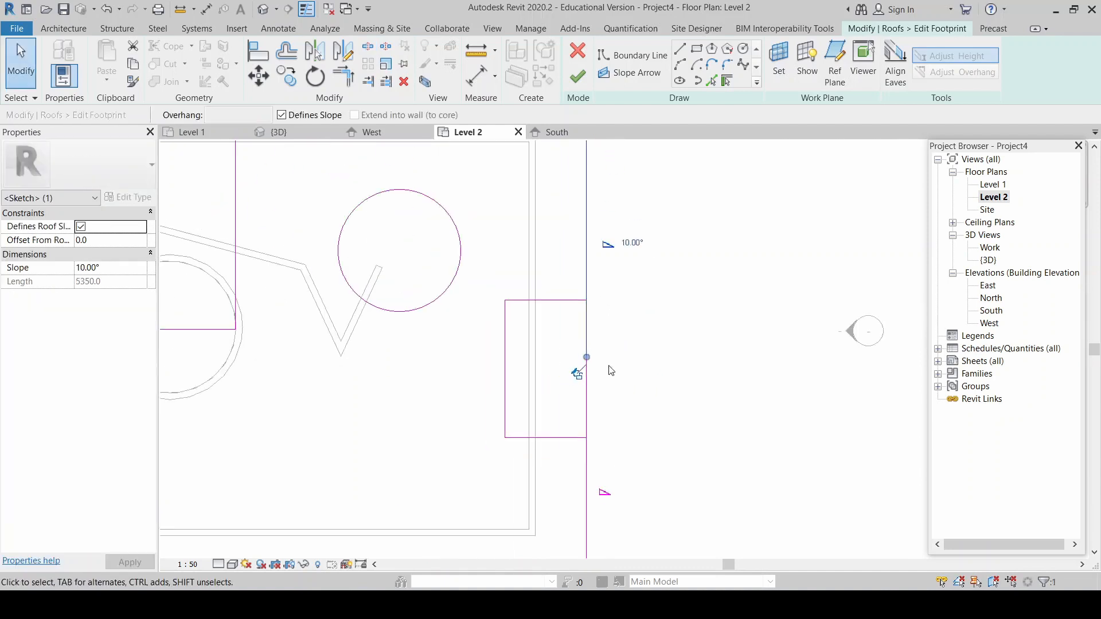
pyautogui.scroll(1, 653, 401)
pyautogui.click(634, 458)
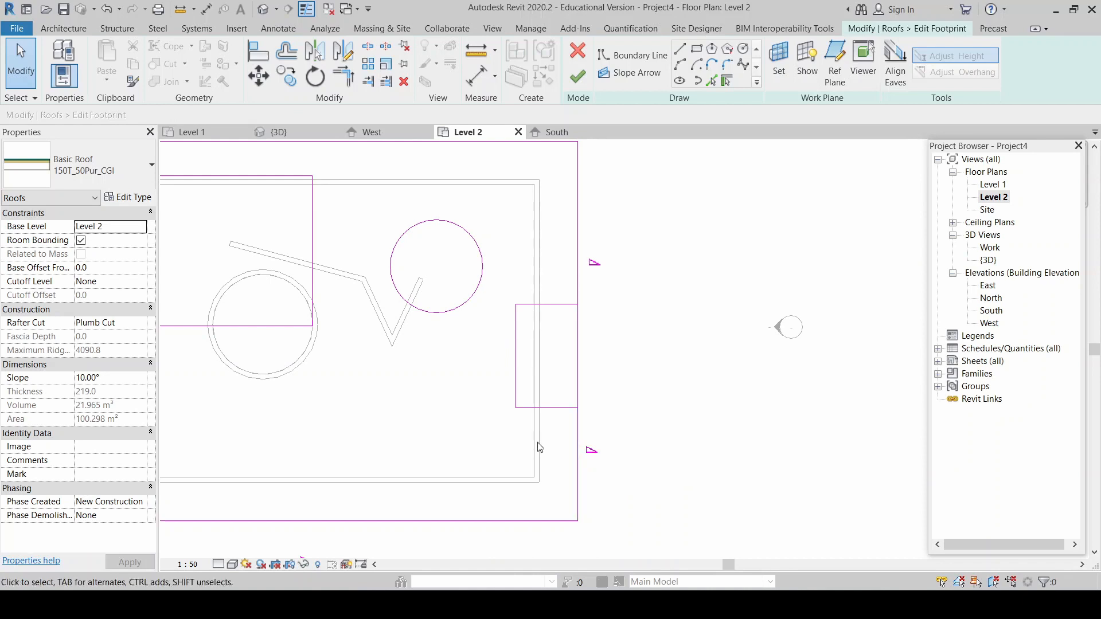
pyautogui.click(578, 461)
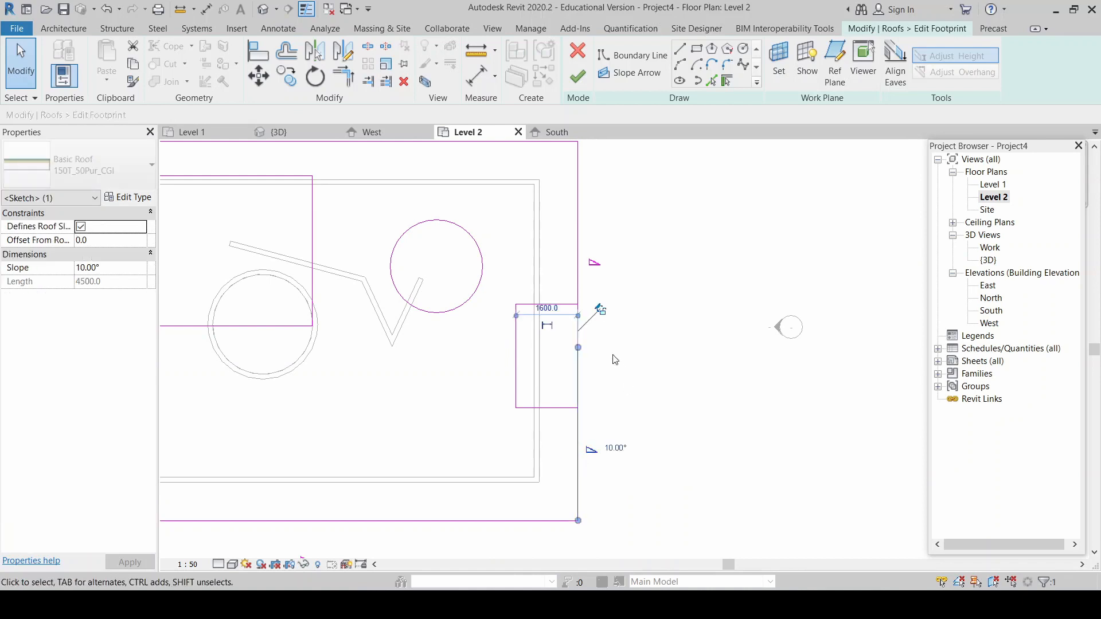
pyautogui.scroll(3, 614, 360)
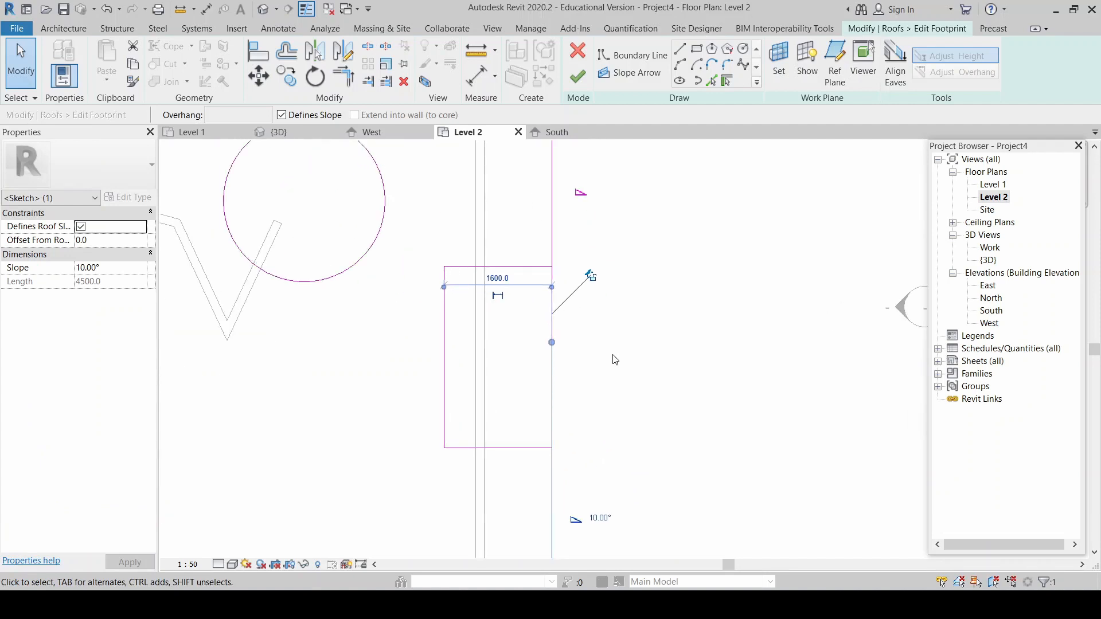
pyautogui.moveTo(553, 343); pyautogui.dragTo(552, 376)
pyautogui.click(679, 373)
pyautogui.scroll(3, 631, 403)
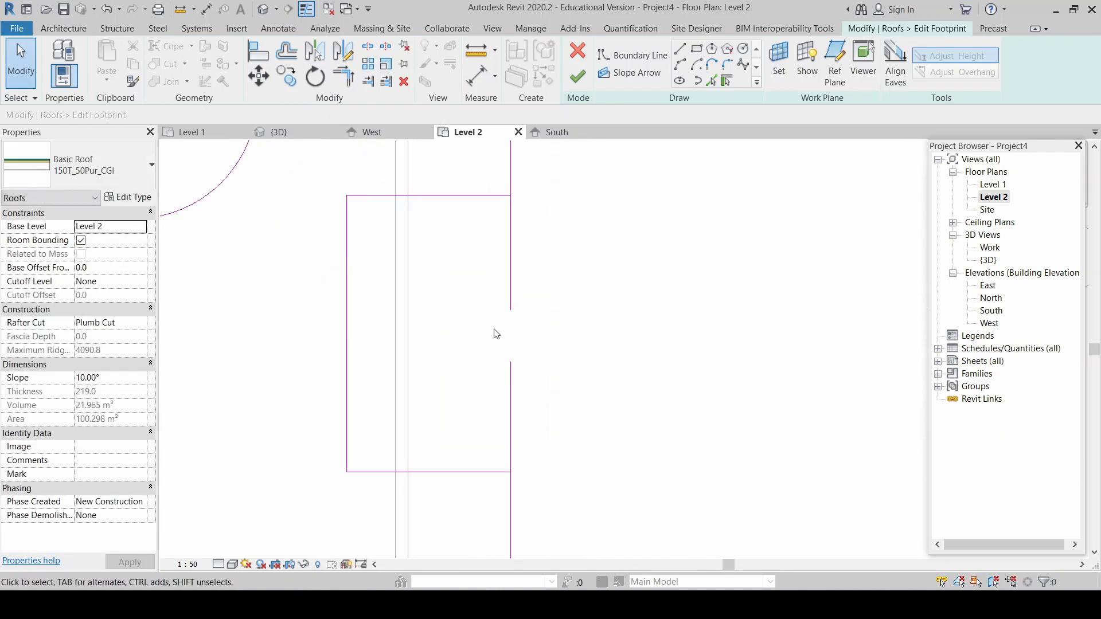
pyautogui.scroll(-1, 598, 376)
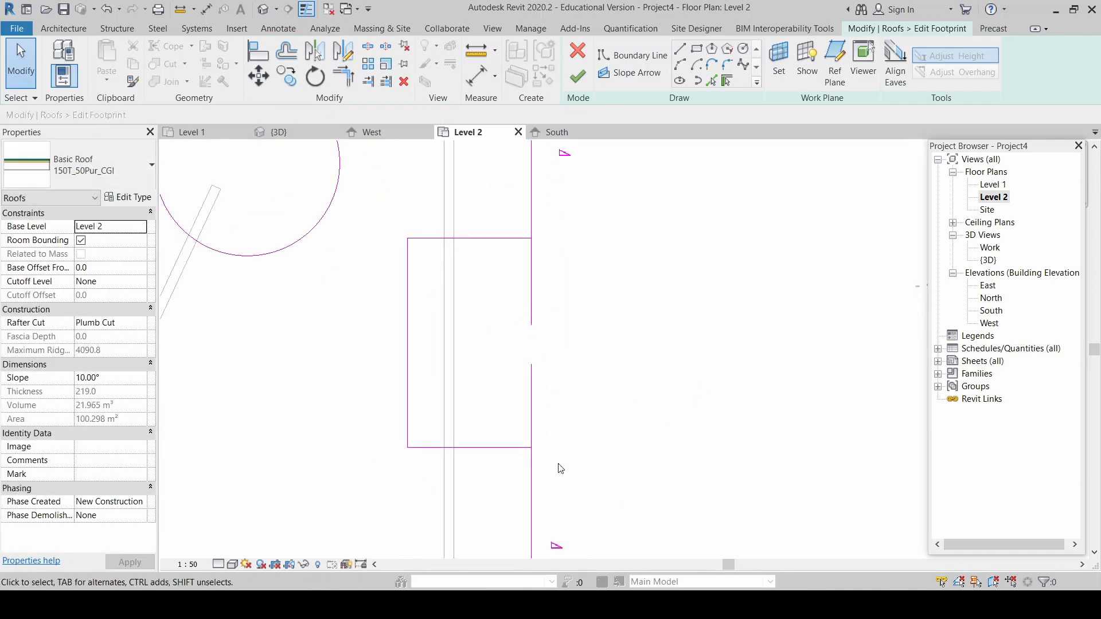
pyautogui.click(531, 498)
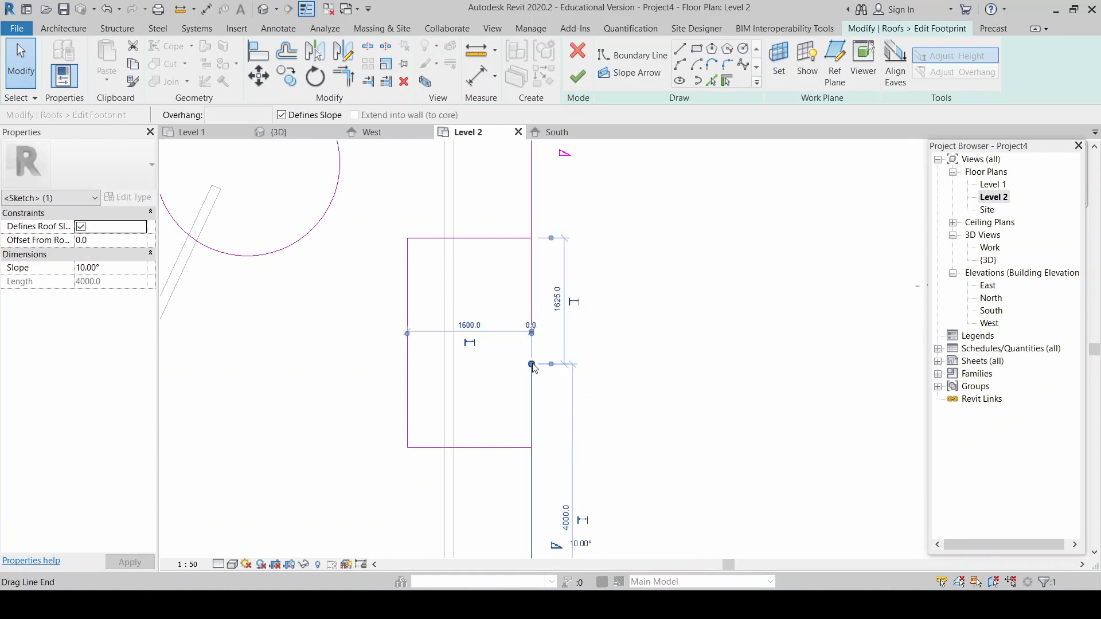
pyautogui.moveTo(533, 366); pyautogui.dragTo(532, 446)
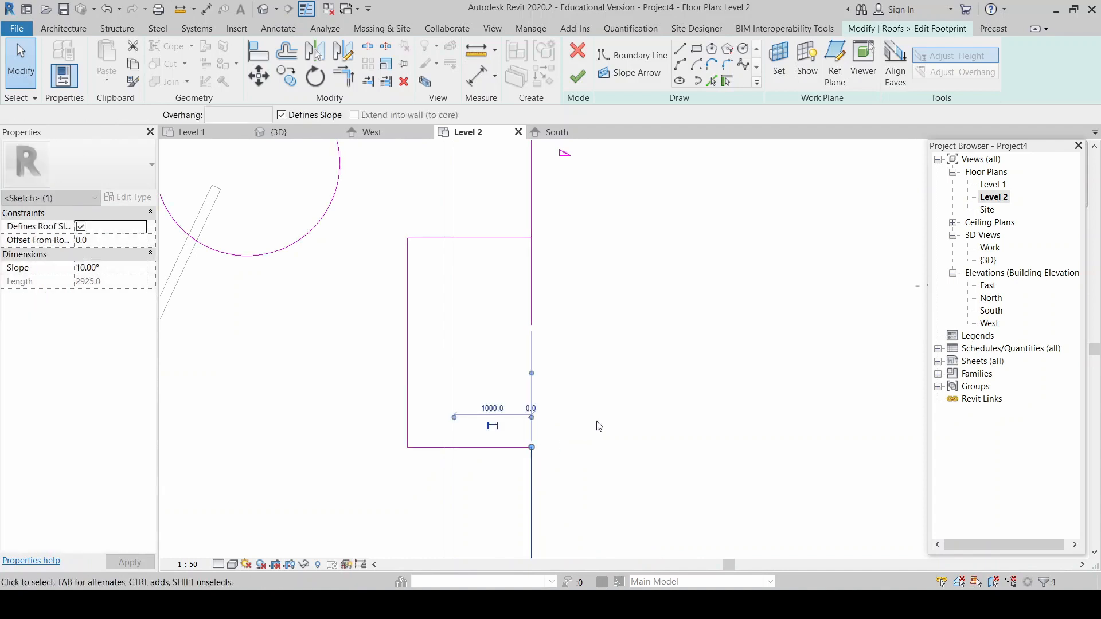
pyautogui.click(608, 442)
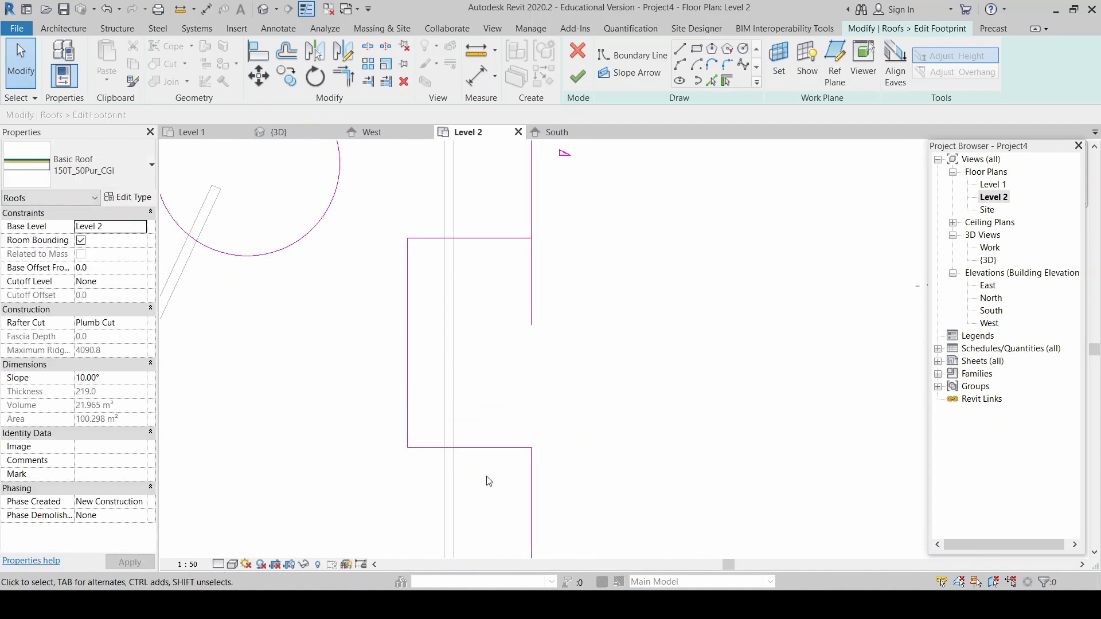
# Step: Trim the northern segment of the east boundary line to a corner with the notch's northern line and finish the sketch
pyautogui.scroll(-3, 487, 477)
pyautogui.scroll(2, 455, 323)
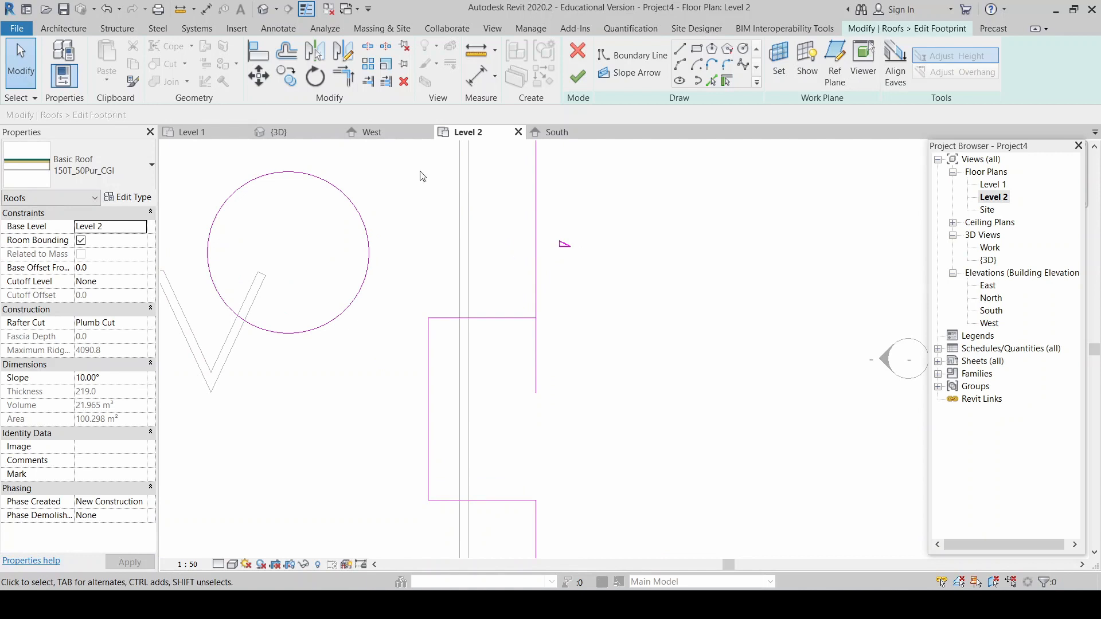
pyautogui.click(368, 81)
pyautogui.click(499, 318)
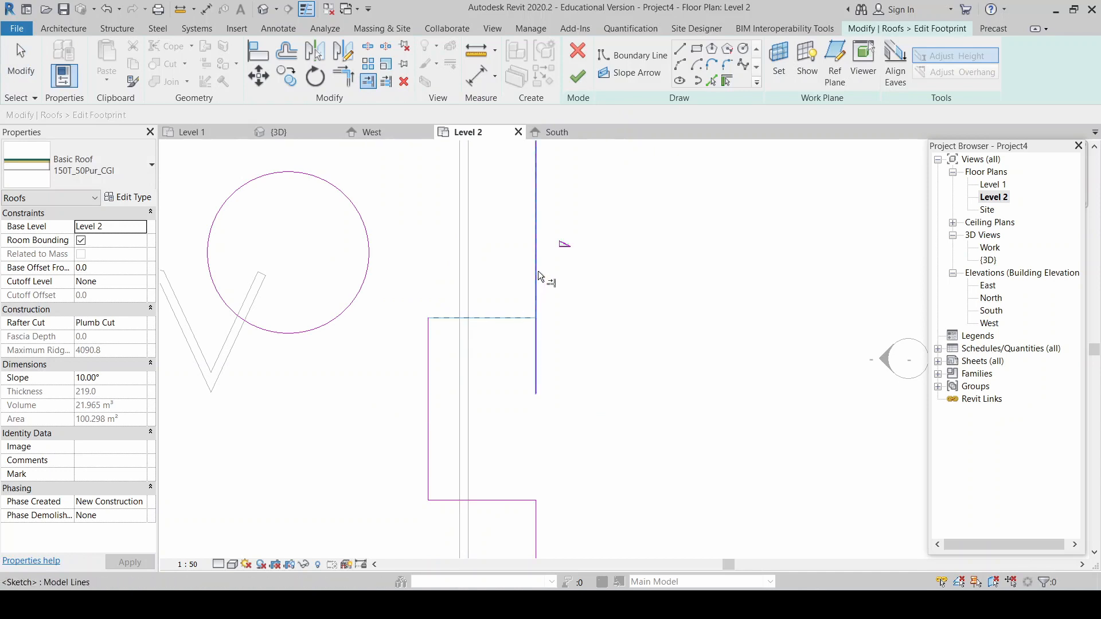
pyautogui.click(538, 269)
pyautogui.press('Escape')
pyautogui.scroll(-4, 575, 271)
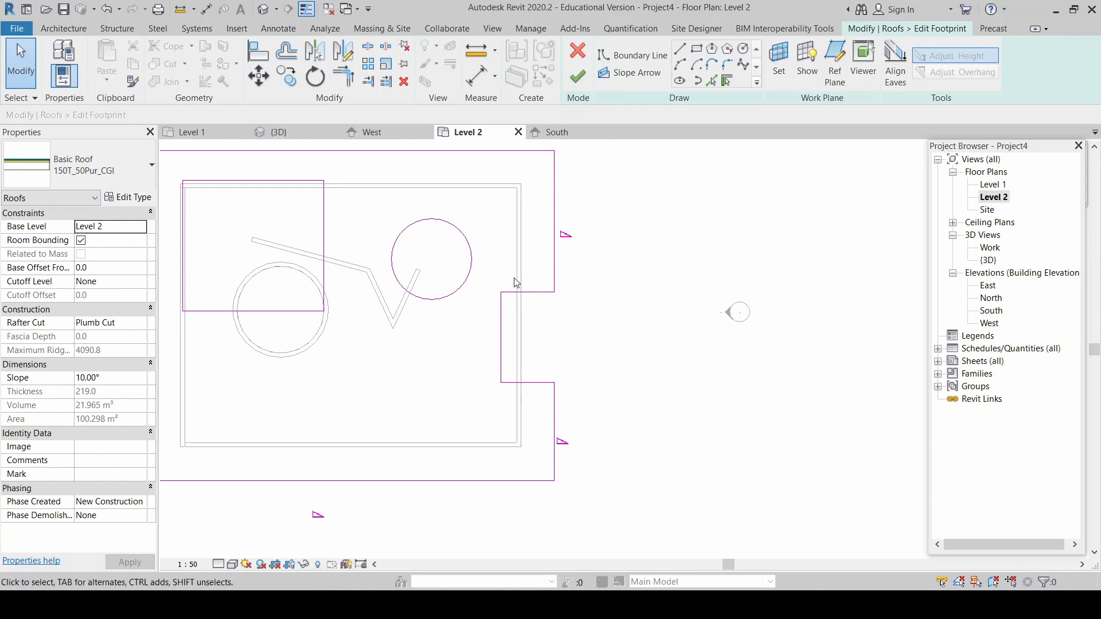
pyautogui.click(570, 83)
# Step: Examine the notch in the roof's east edge and the adjoining slopes in the 3D view
pyautogui.click(292, 132)
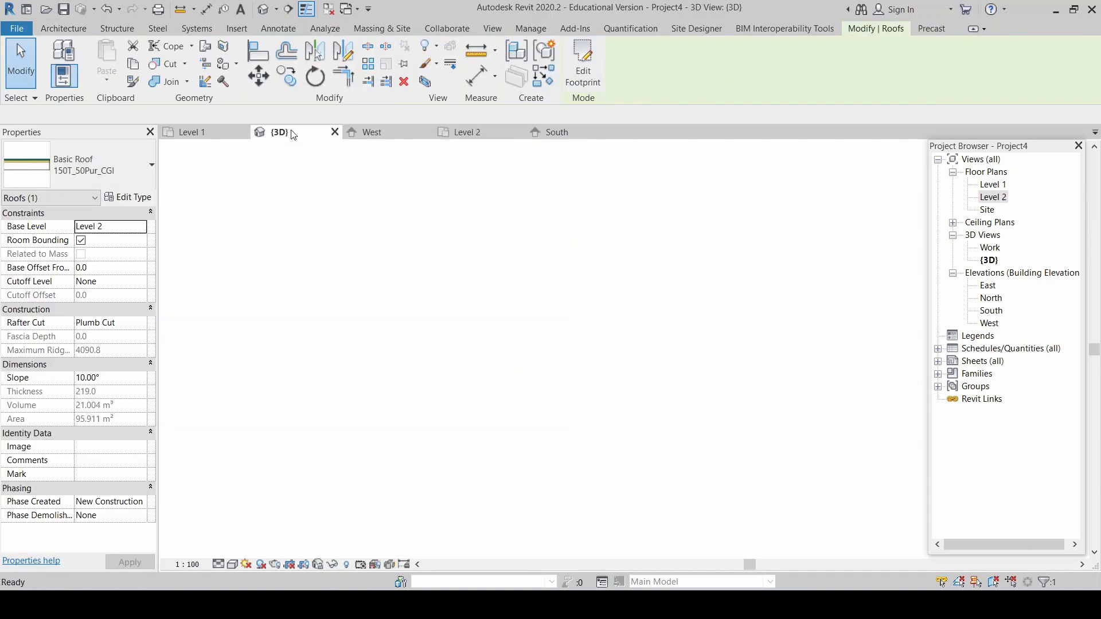
pyautogui.keyDown('shift'); pyautogui.moveTo(347, 386); pyautogui.dragTo(773, 301, button='middle'); pyautogui.keyUp('shift')
pyautogui.click(801, 261)
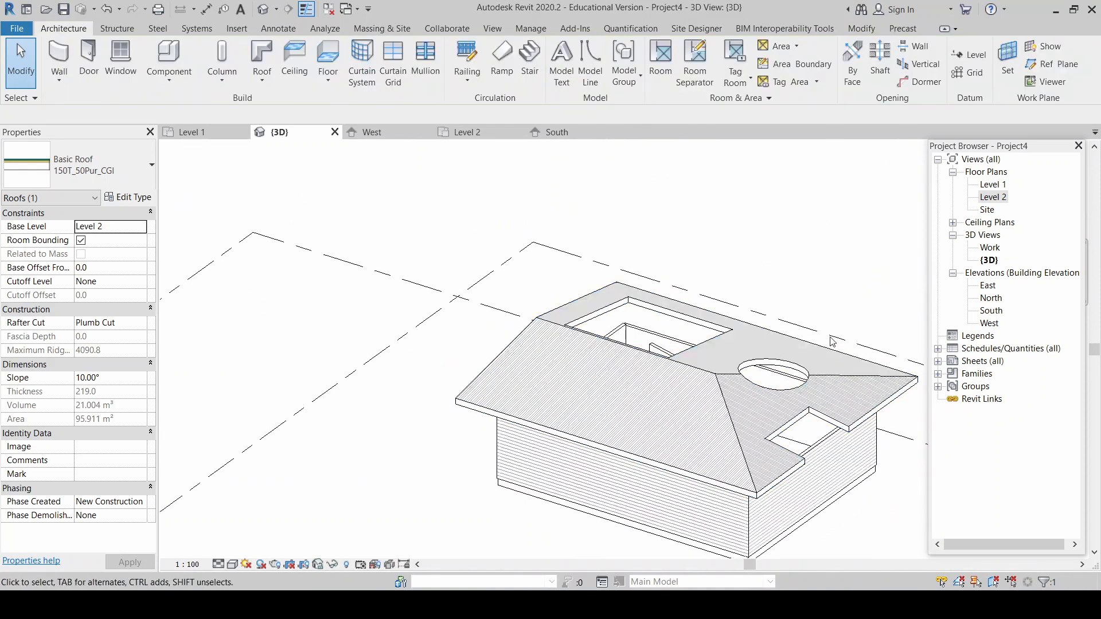
pyautogui.scroll(5, 872, 508)
pyautogui.scroll(-3, 824, 291)
pyautogui.scroll(2, 861, 453)
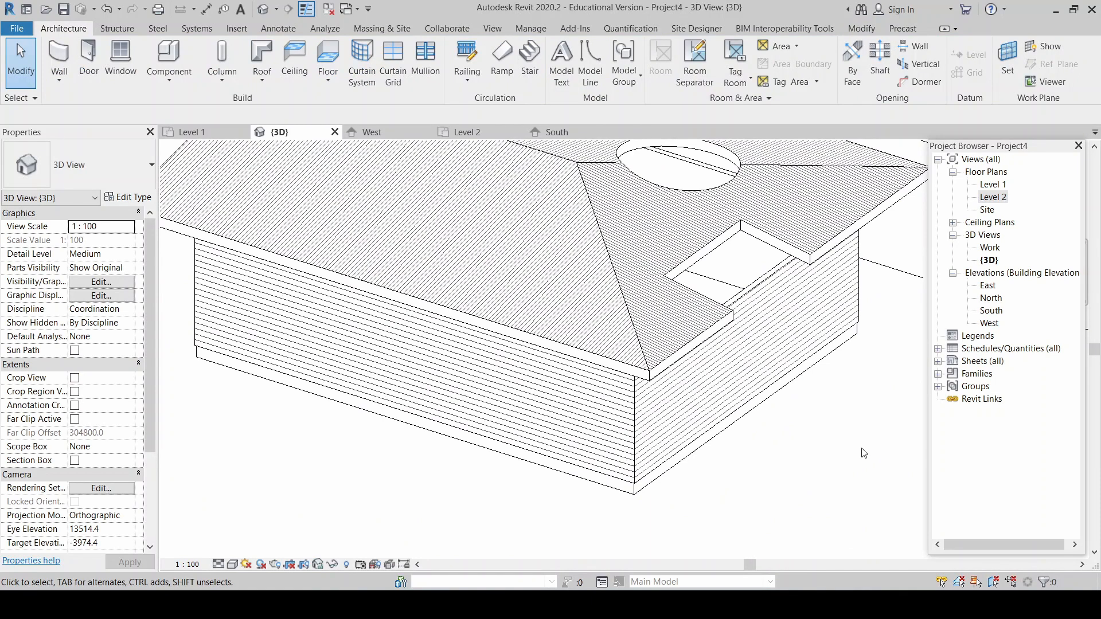
pyautogui.scroll(-2, 813, 416)
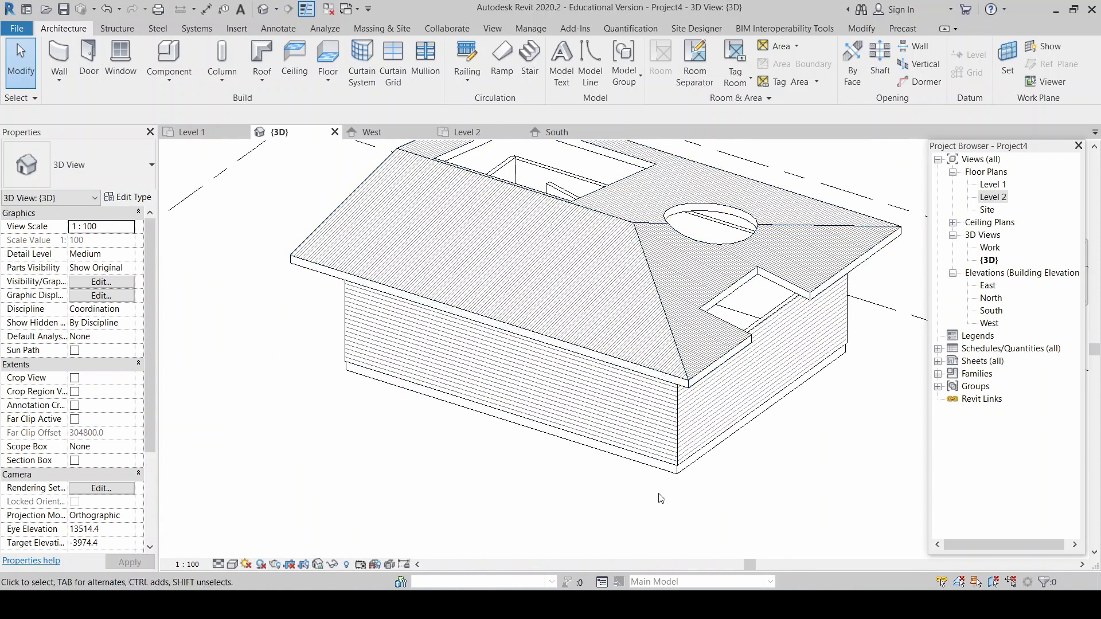
pyautogui.scroll(-1, 815, 442)
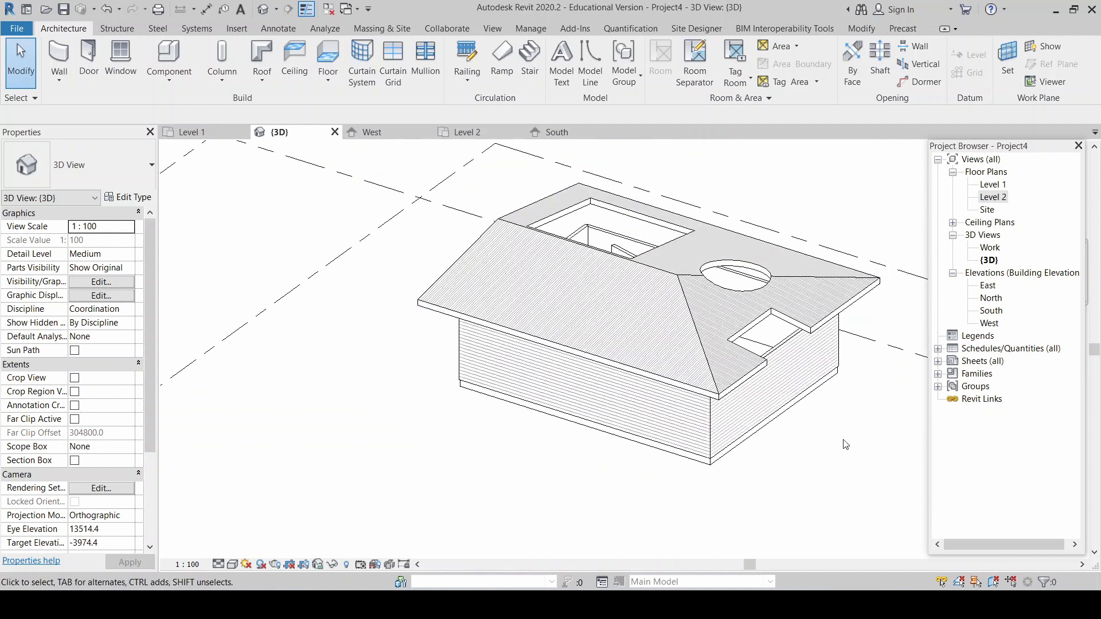
# Step: In the South elevation, set the roof's base offset from Level 2 to 500
pyautogui.click(707, 365)
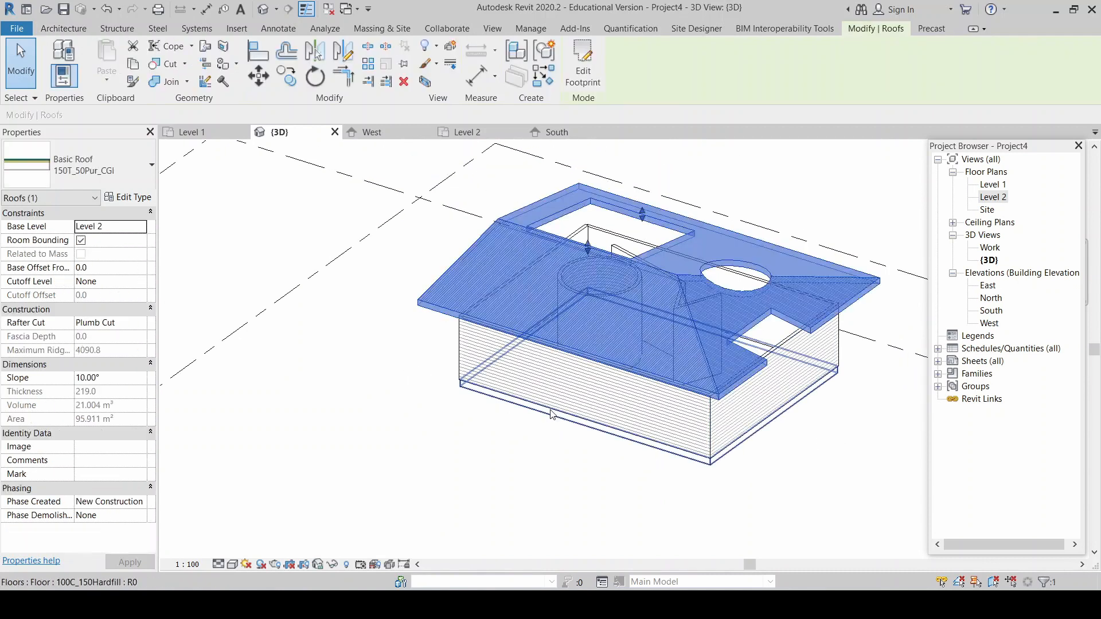
pyautogui.click(548, 132)
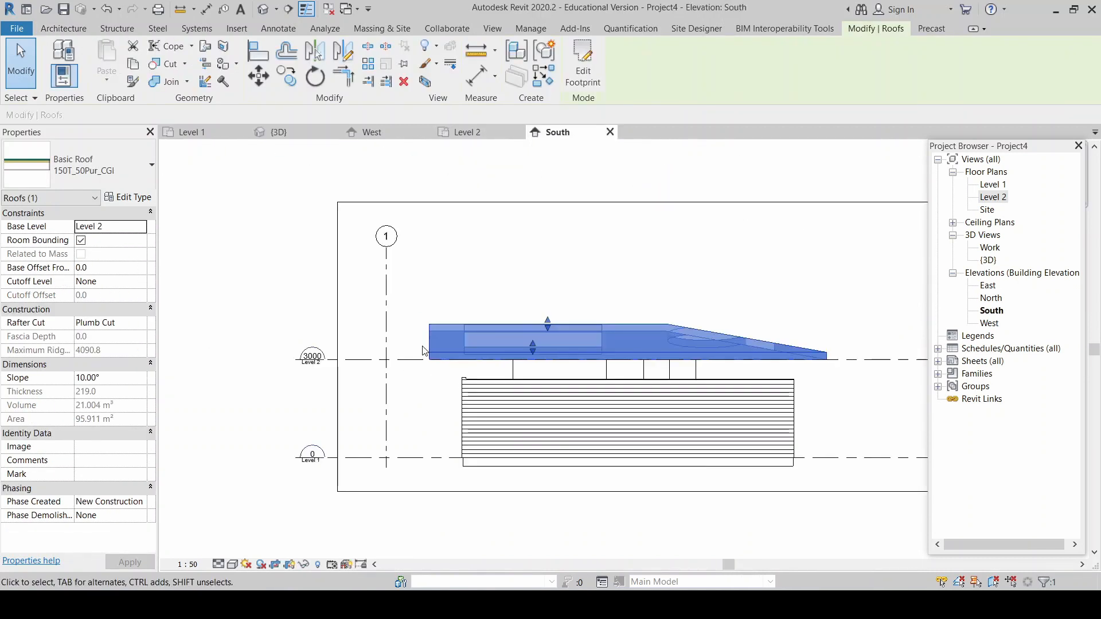
pyautogui.scroll(2, 423, 425)
pyautogui.click(423, 425)
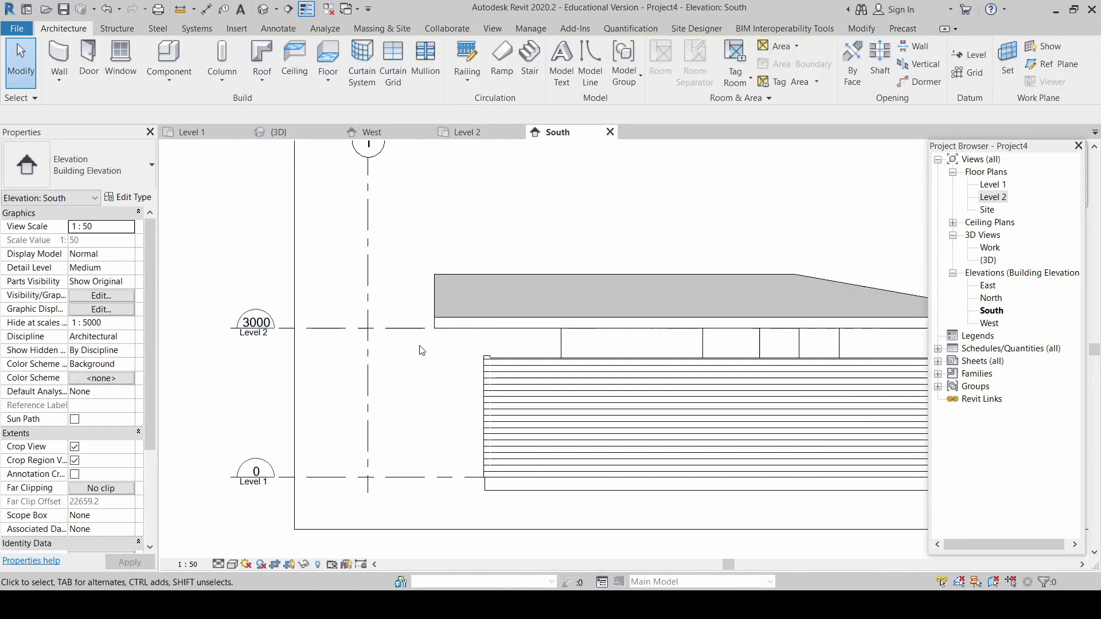
pyautogui.click(469, 321)
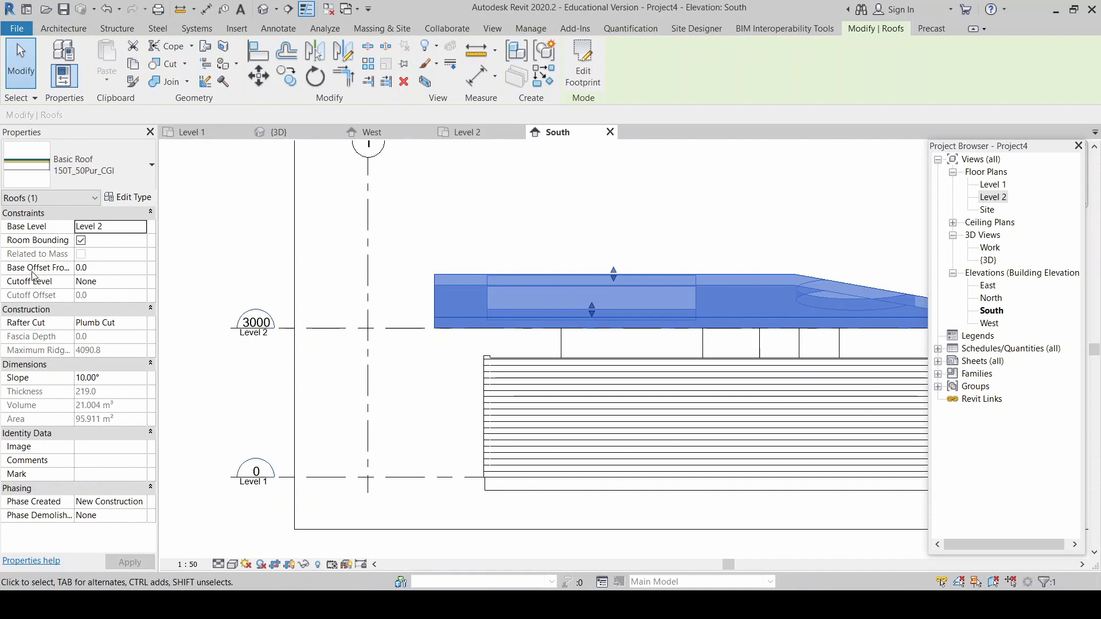
pyautogui.click(101, 269)
pyautogui.write('50')
pyautogui.press('Return')
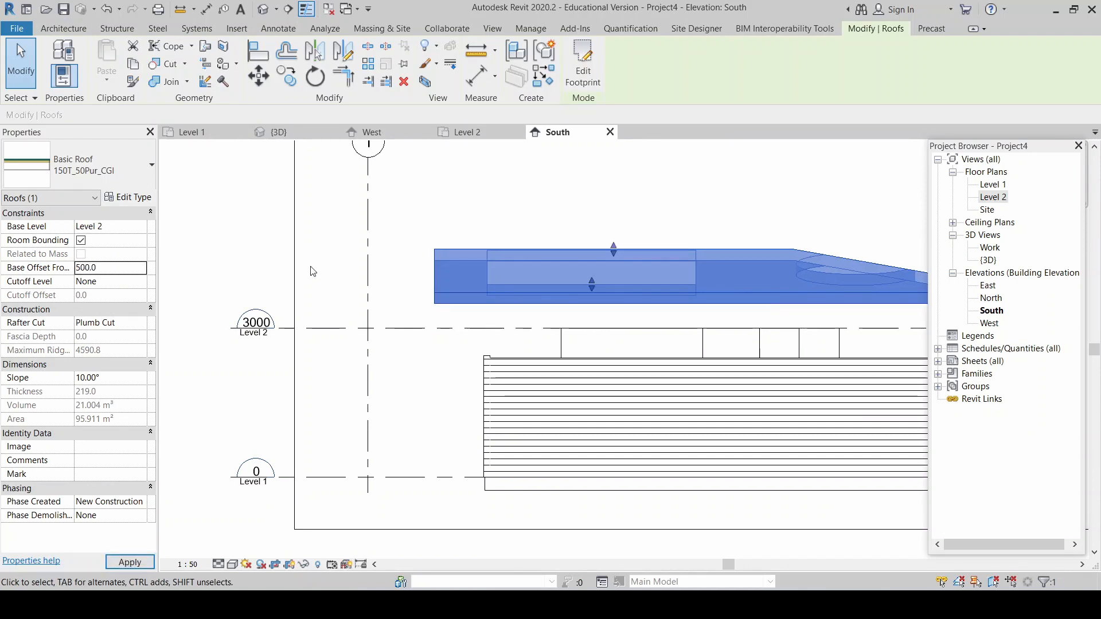
pyautogui.click(320, 273)
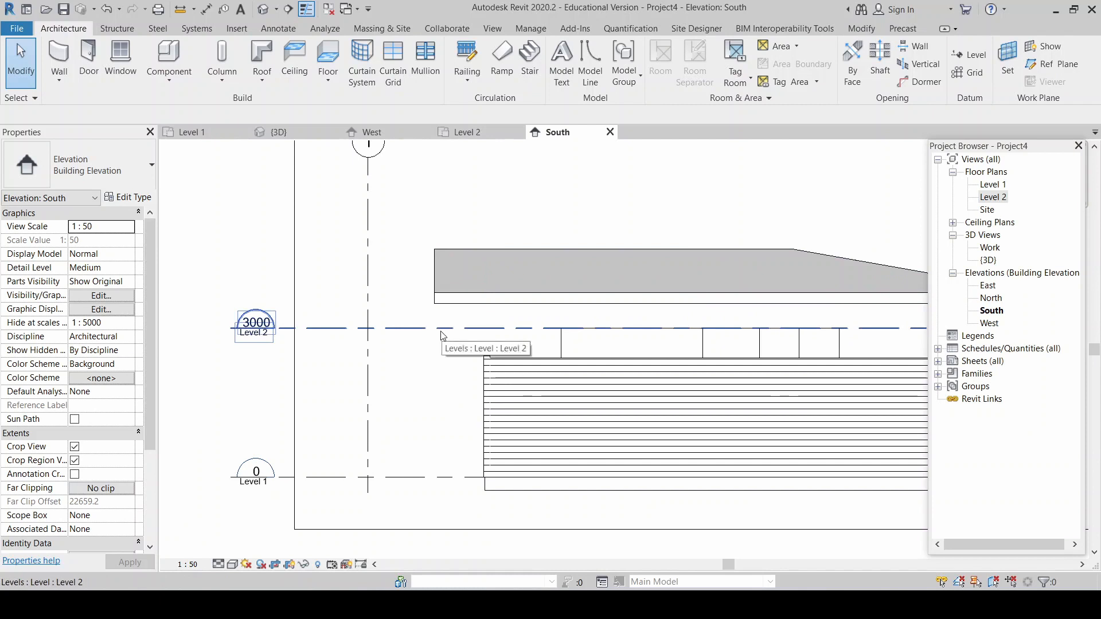
# Step: Try raising Level 2 to 3900 in the South elevation, then undo the move
pyautogui.click(489, 284)
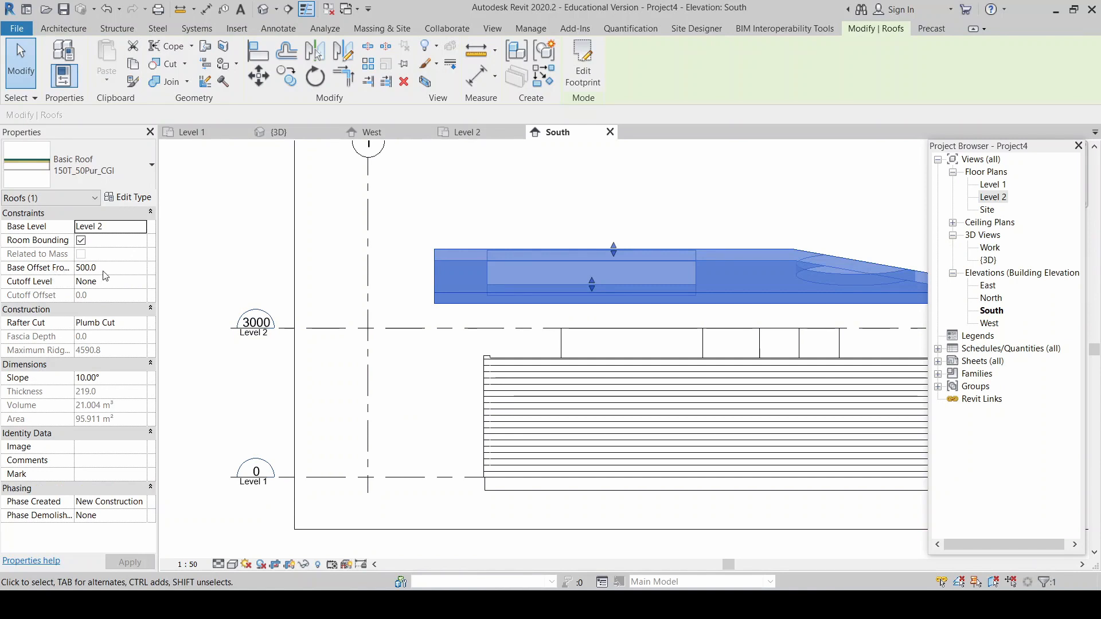
pyautogui.click(256, 324)
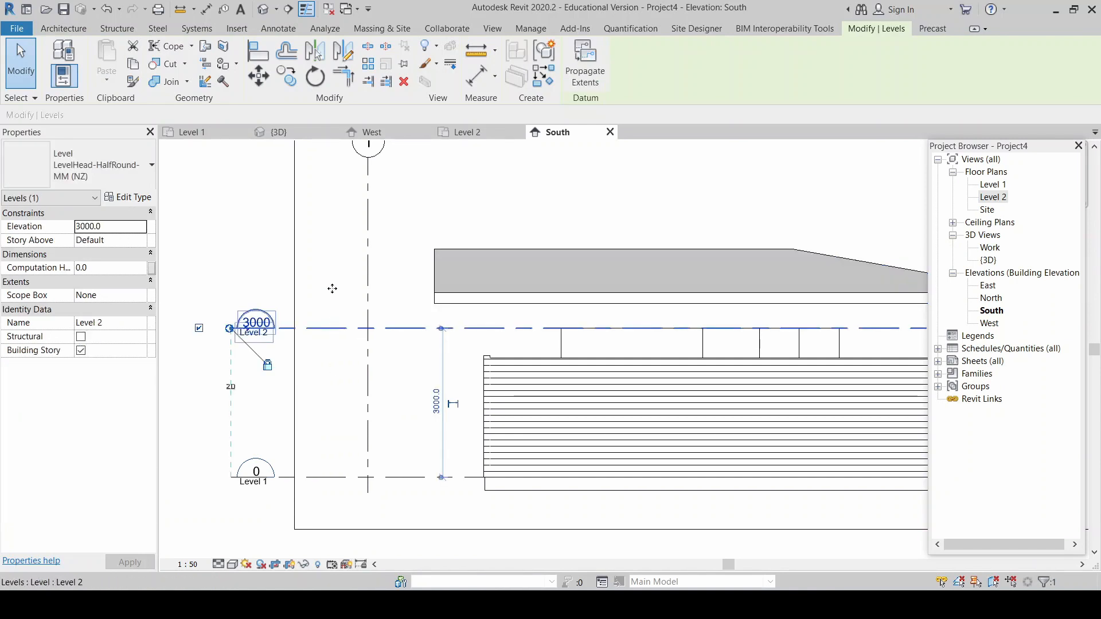
pyautogui.moveTo(332, 289); pyautogui.dragTo(332, 284)
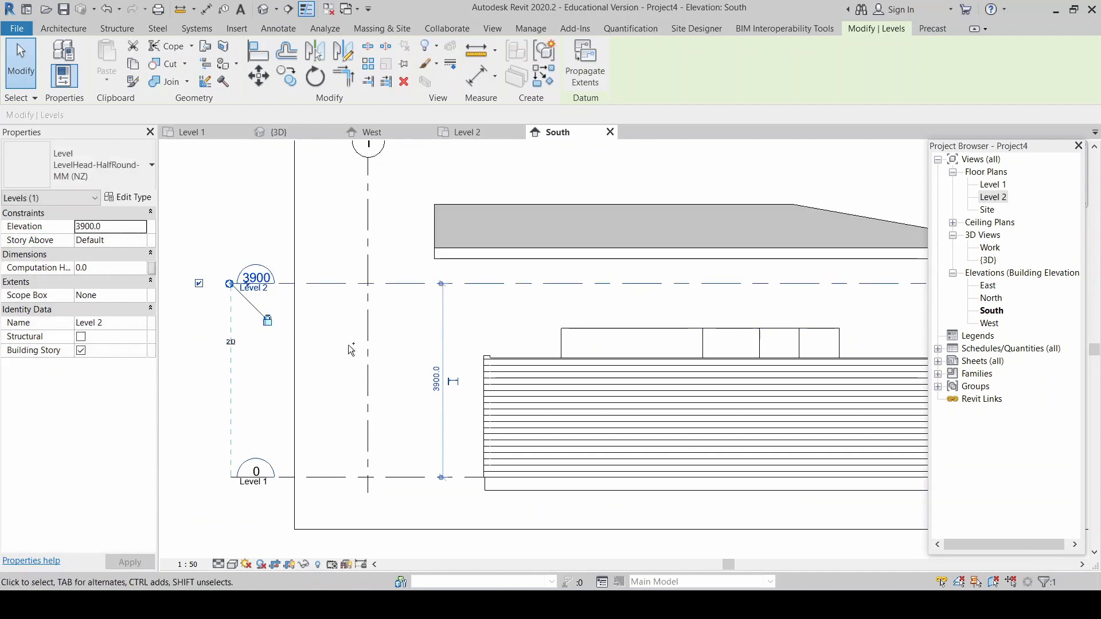
pyautogui.hotkey('ctrl', 'z')
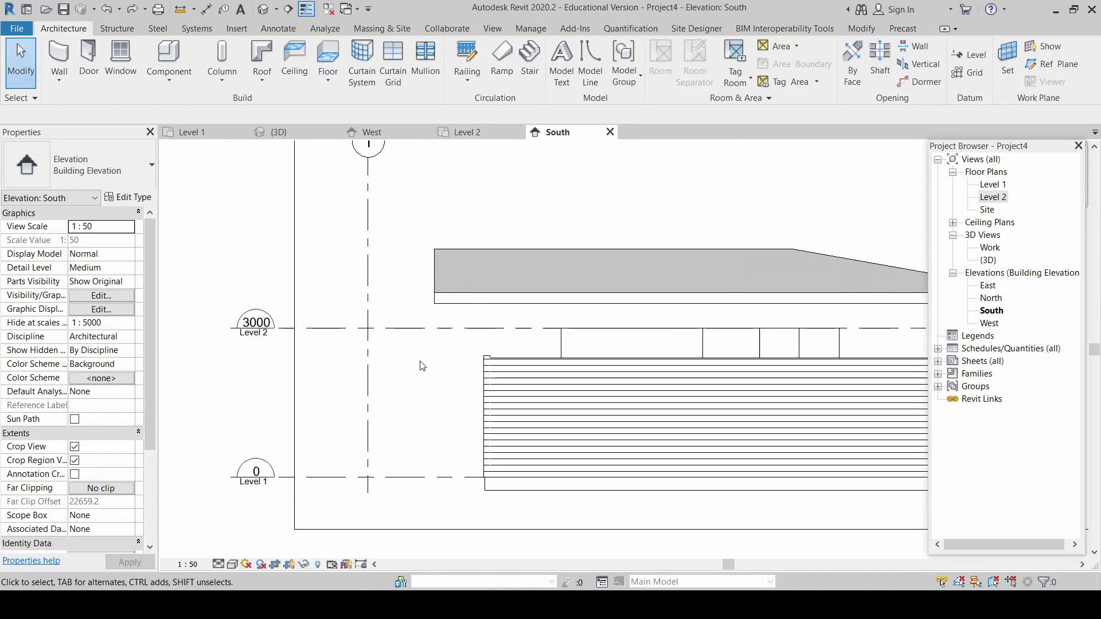
# Step: Inspect the gap between the raised roof and the south wall in elevation, checking both elements' properties
pyautogui.click(438, 299)
pyautogui.scroll(-1, 326, 348)
pyautogui.scroll(-1, 325, 349)
pyautogui.scroll(2, 805, 285)
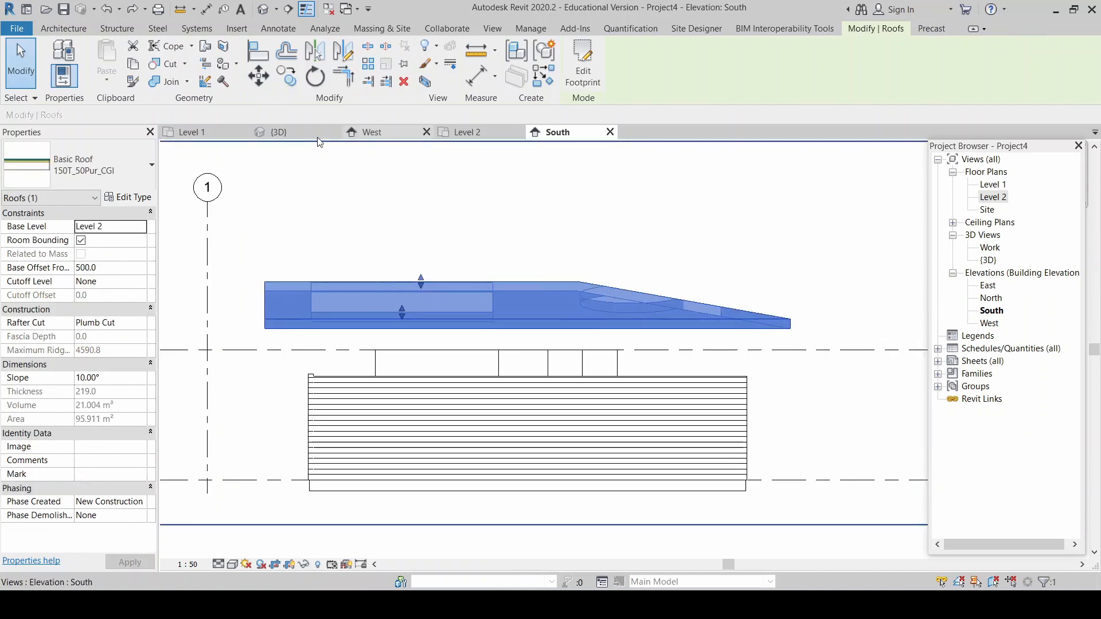
pyautogui.click(289, 403)
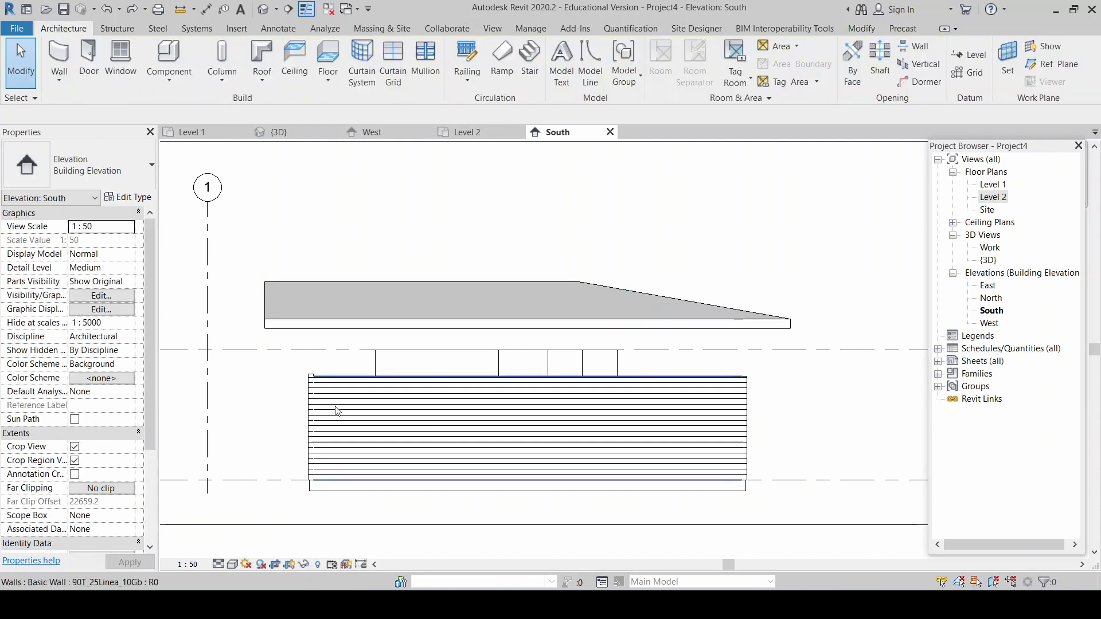
pyautogui.click(332, 383)
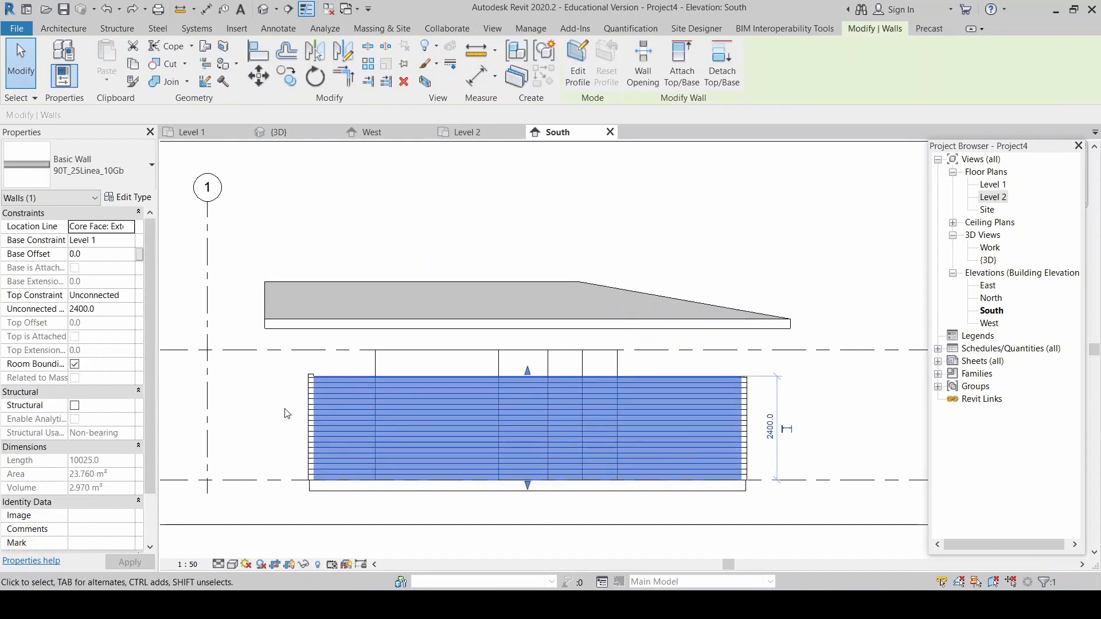
# Step: In the 3D view, attach the top of the south exterior wall to the roof
pyautogui.click(279, 132)
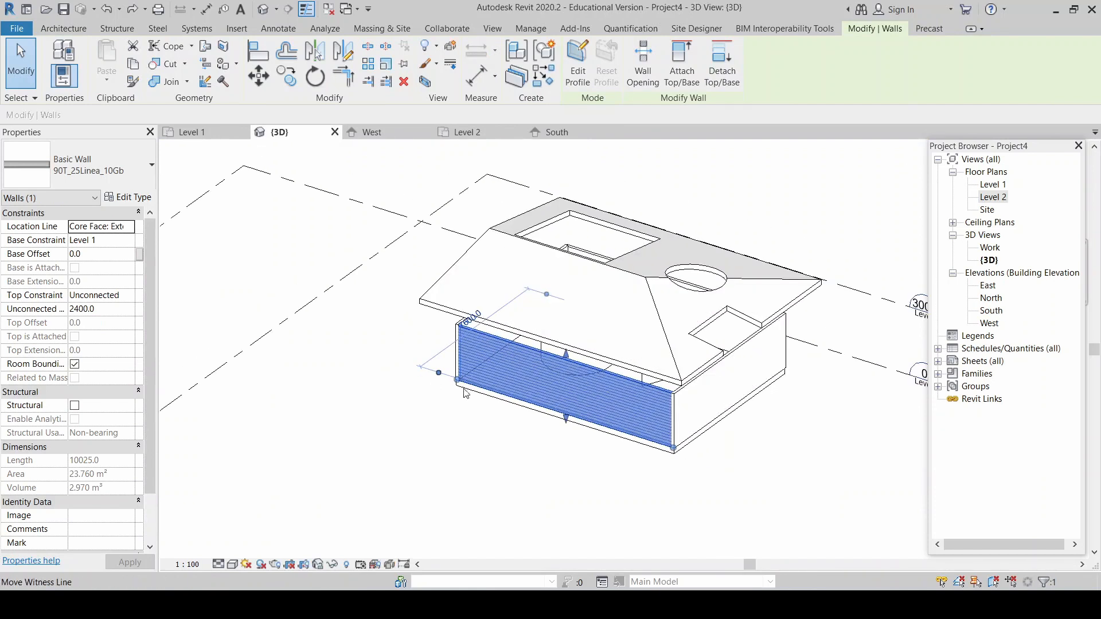
pyautogui.click(816, 434)
pyautogui.scroll(2, 830, 373)
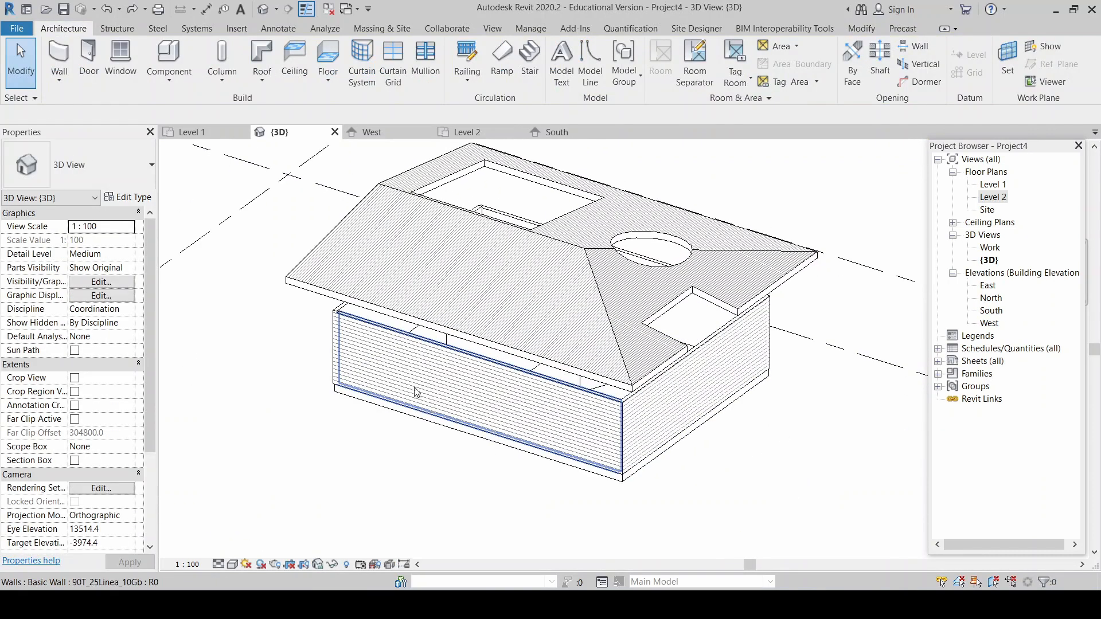
pyautogui.click(429, 370)
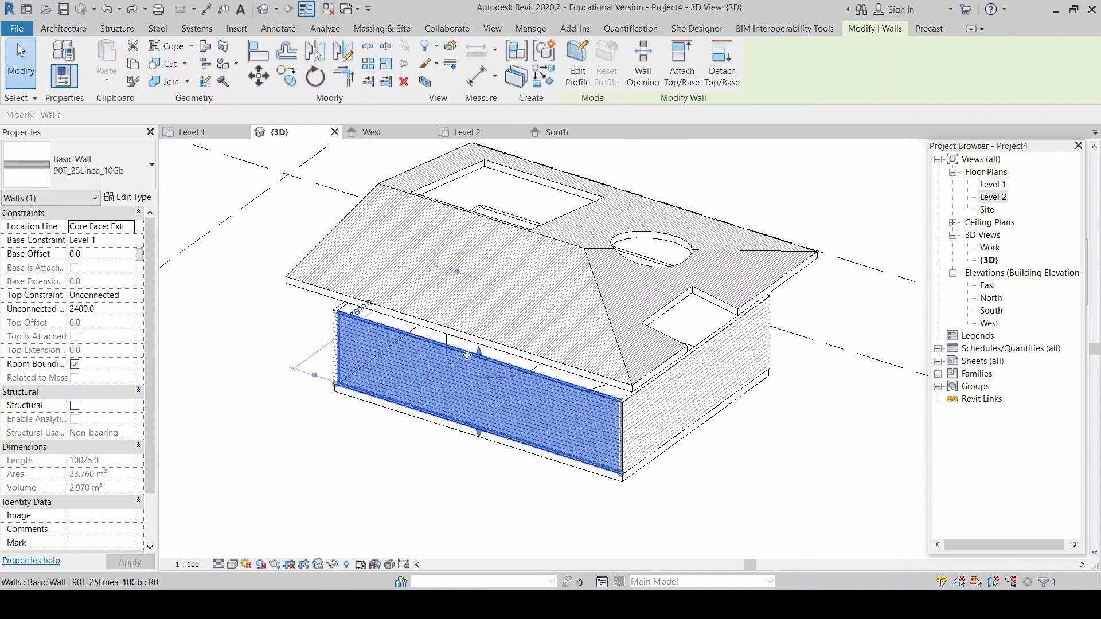
pyautogui.click(681, 59)
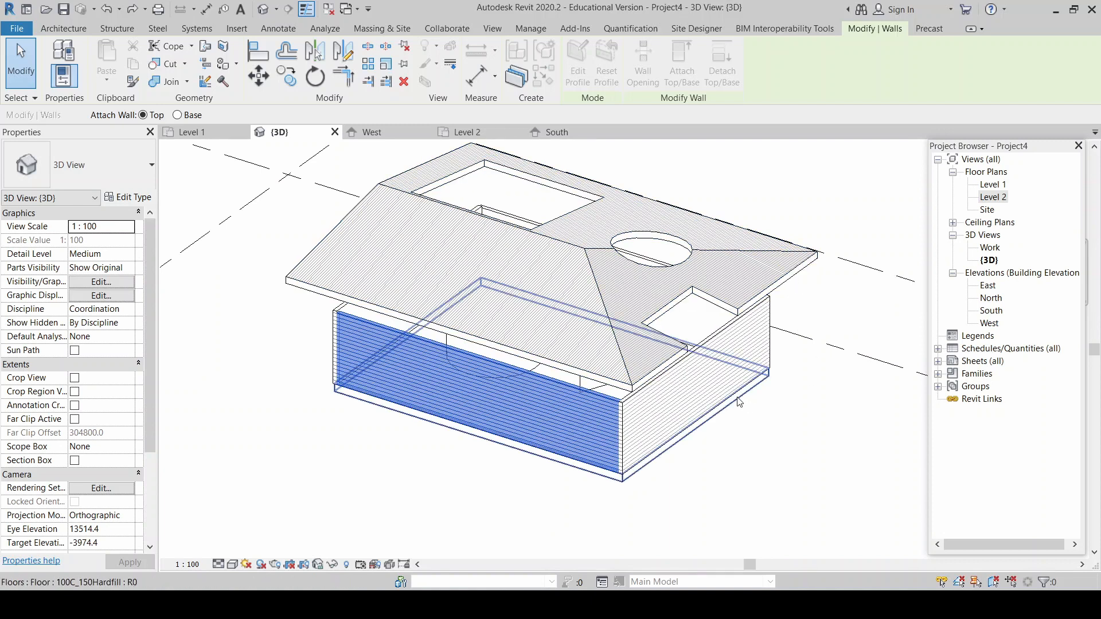
pyautogui.click(557, 244)
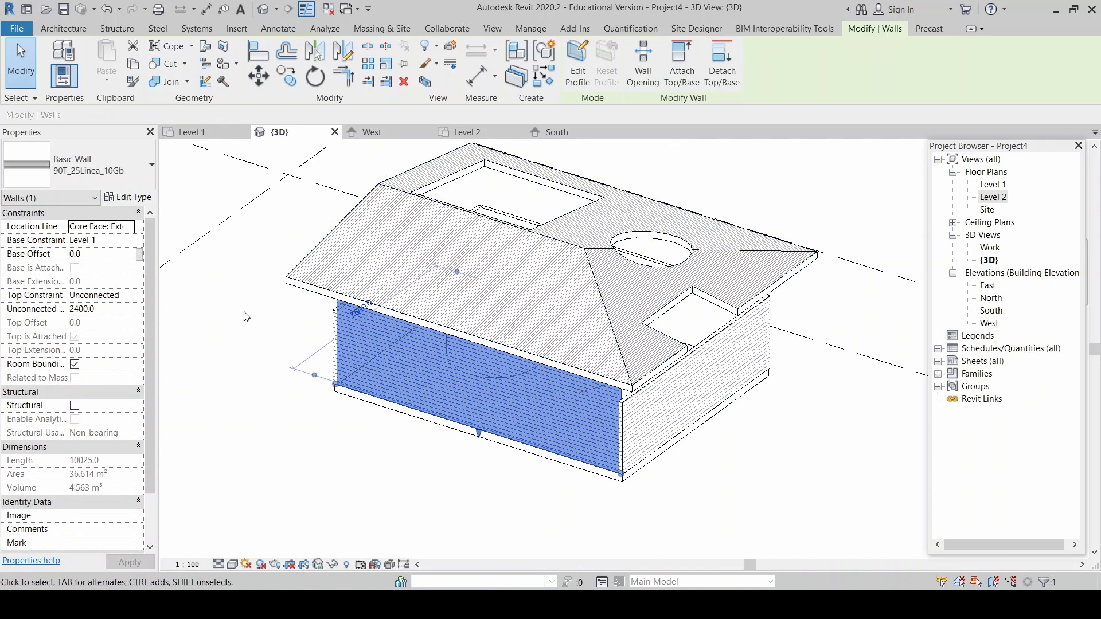
pyautogui.click(656, 165)
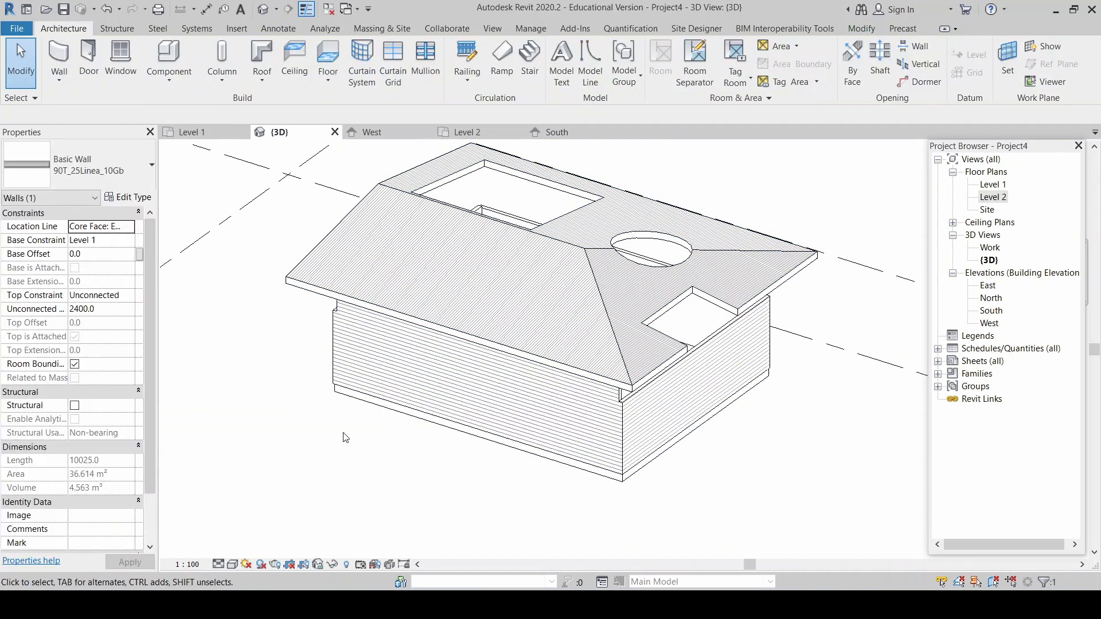
# Step: Attach the top of the west gable-end wall to the roof
pyautogui.click(425, 391)
pyautogui.keyDown('shift'); pyautogui.moveTo(304, 394); pyautogui.dragTo(545, 231, button='middle'); pyautogui.keyUp('shift')
pyautogui.click(546, 231)
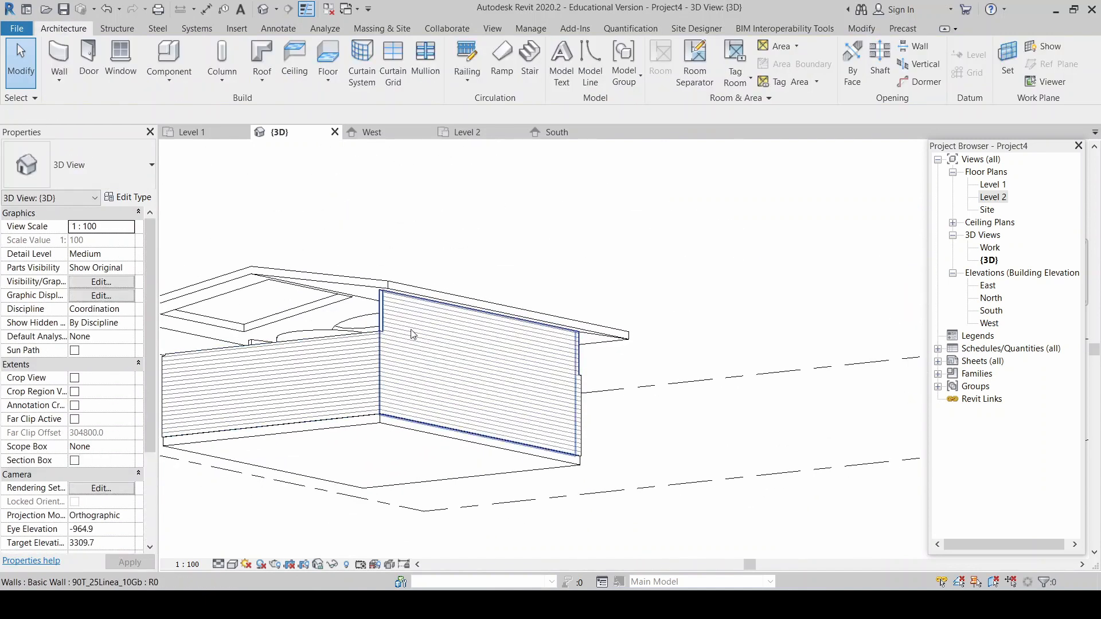
pyautogui.moveTo(468, 247)
pyautogui.keyDown('shift'); pyautogui.mouseDown(button='middle')
pyautogui.moveTo(450, 249)
pyautogui.moveTo(614, 360)
pyautogui.moveTo(590, 332)
pyautogui.mouseUp(button='middle'); pyautogui.keyUp('shift')
pyautogui.scroll(2, 491, 364)
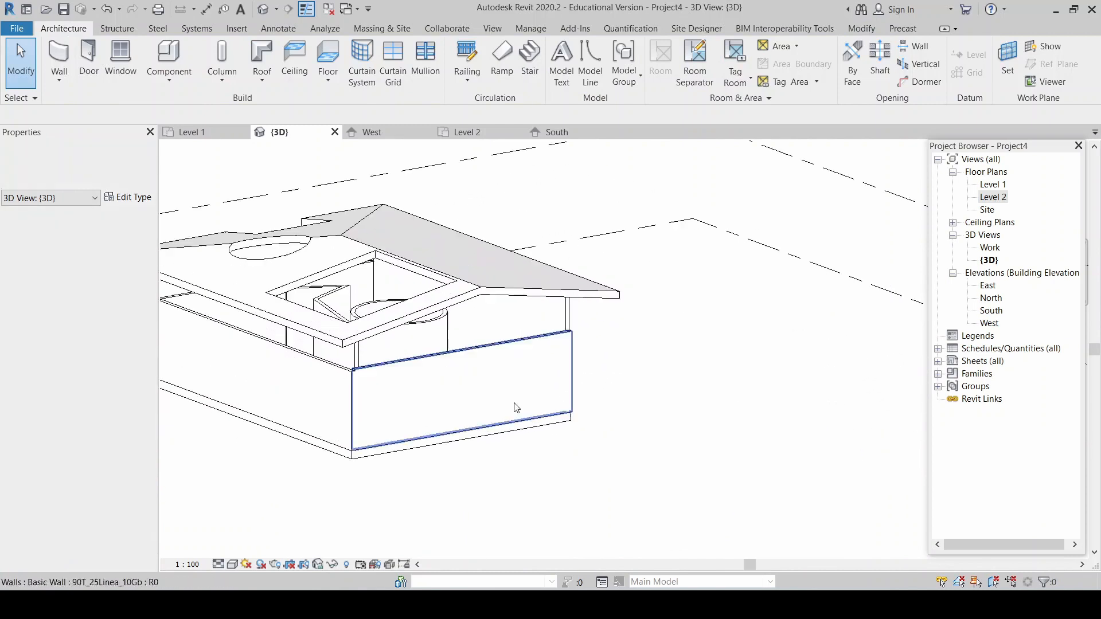
pyautogui.click(495, 362)
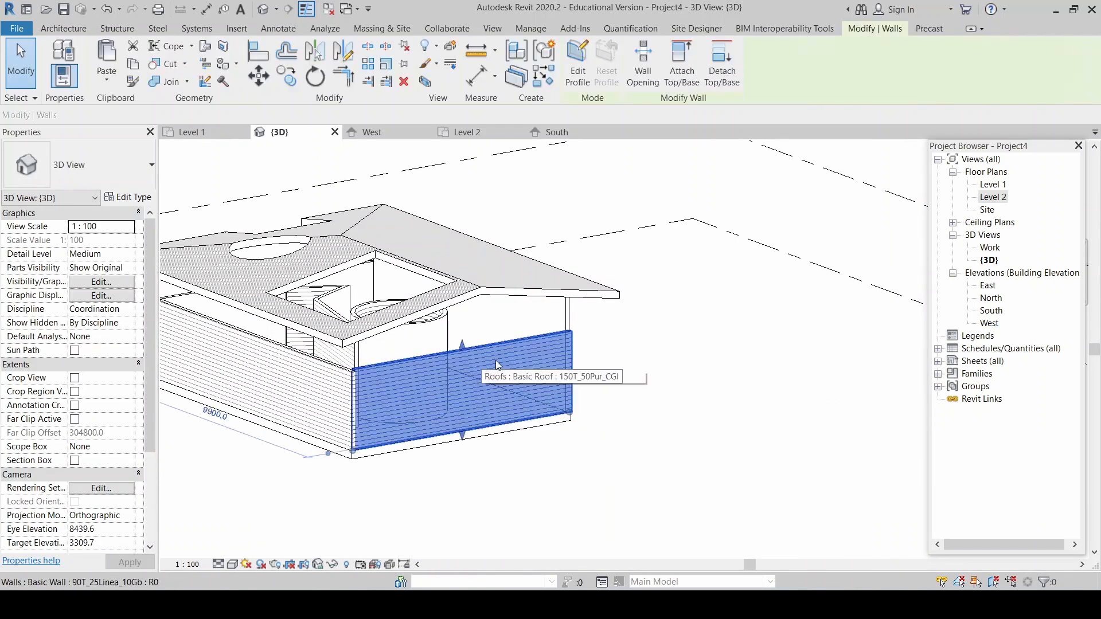
pyautogui.click(681, 64)
pyautogui.click(514, 274)
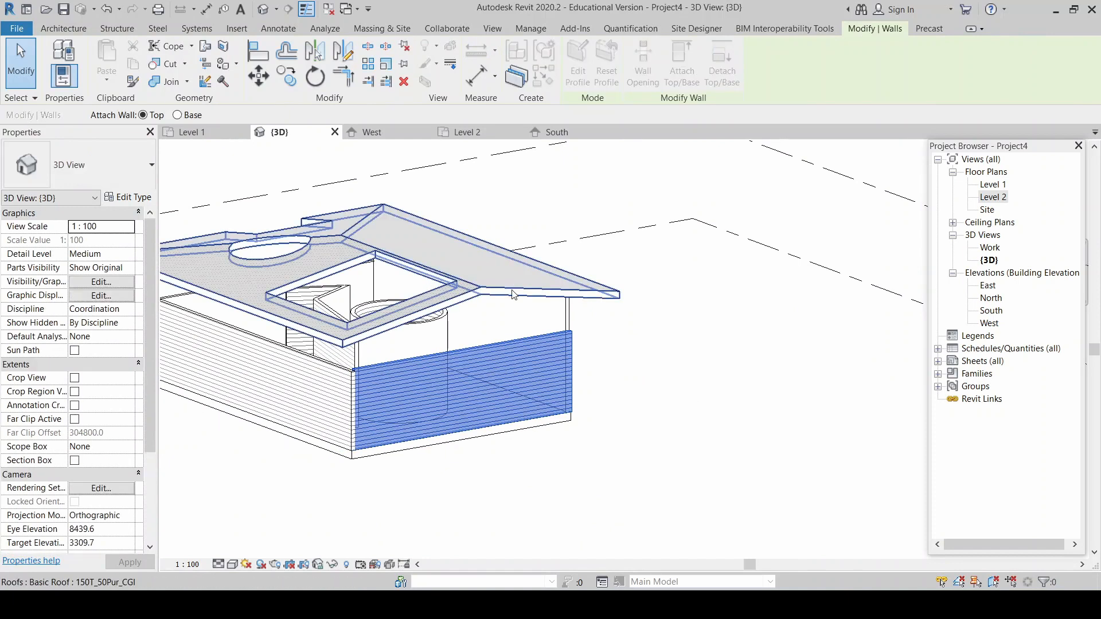
pyautogui.click(660, 410)
pyautogui.moveTo(660, 410)
pyautogui.keyDown('shift'); pyautogui.mouseDown(button='middle')
pyautogui.moveTo(629, 293)
pyautogui.moveTo(625, 216)
pyautogui.moveTo(616, 241)
pyautogui.mouseUp(button='middle'); pyautogui.keyUp('shift')
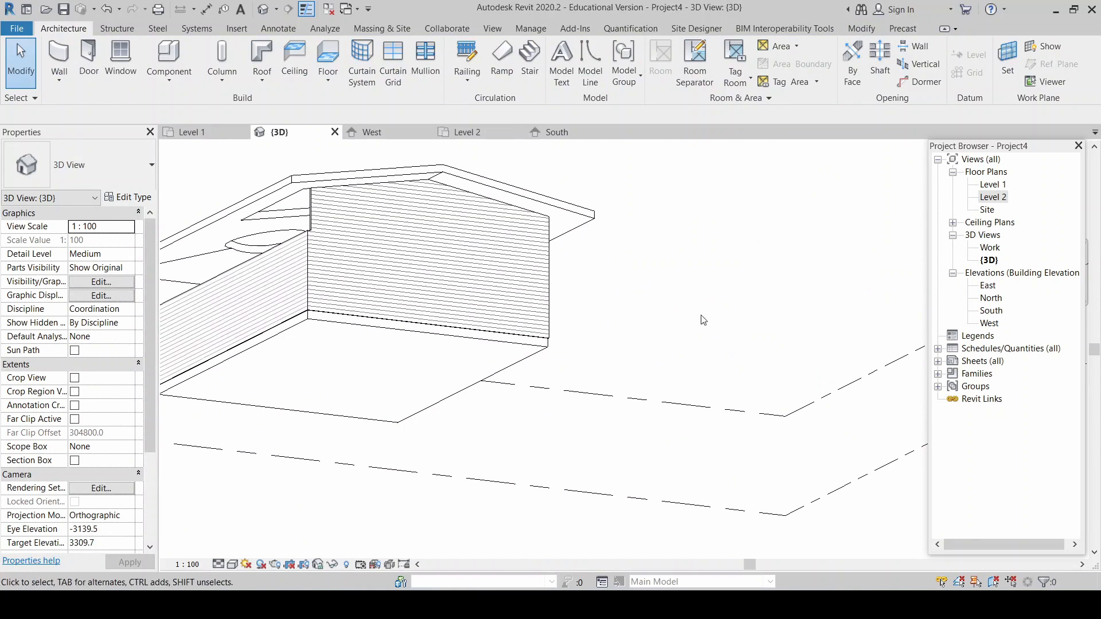
# Step: Attach the tops of the remaining north and east exterior walls to the roof together
pyautogui.keyDown('shift'); pyautogui.moveTo(704, 321); pyautogui.dragTo(660, 344, button='middle'); pyautogui.keyUp('shift')
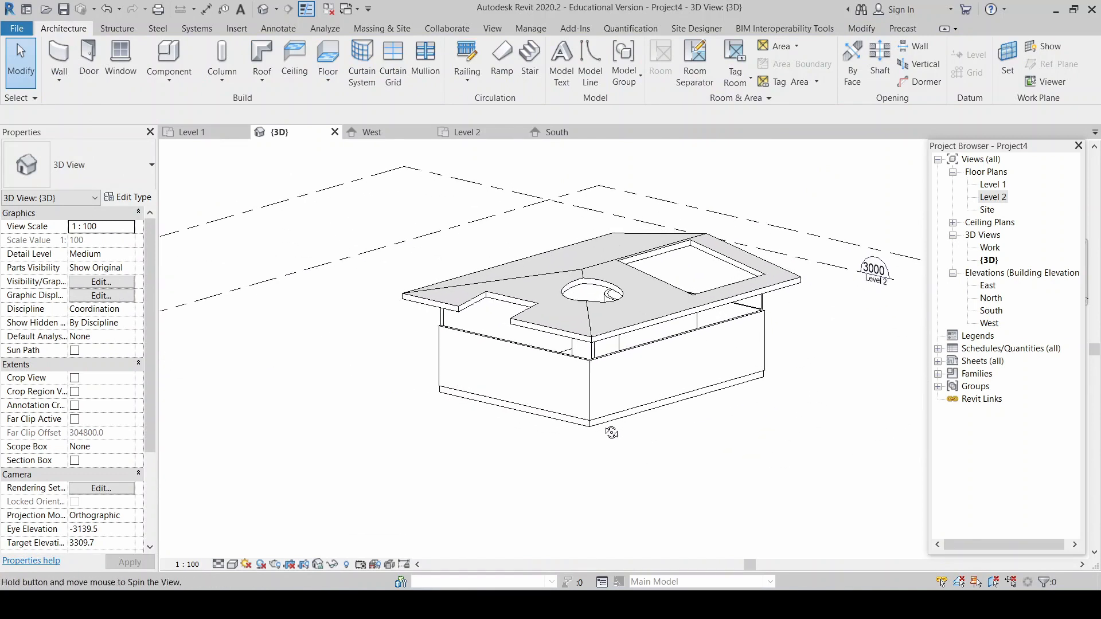
pyautogui.click(665, 337)
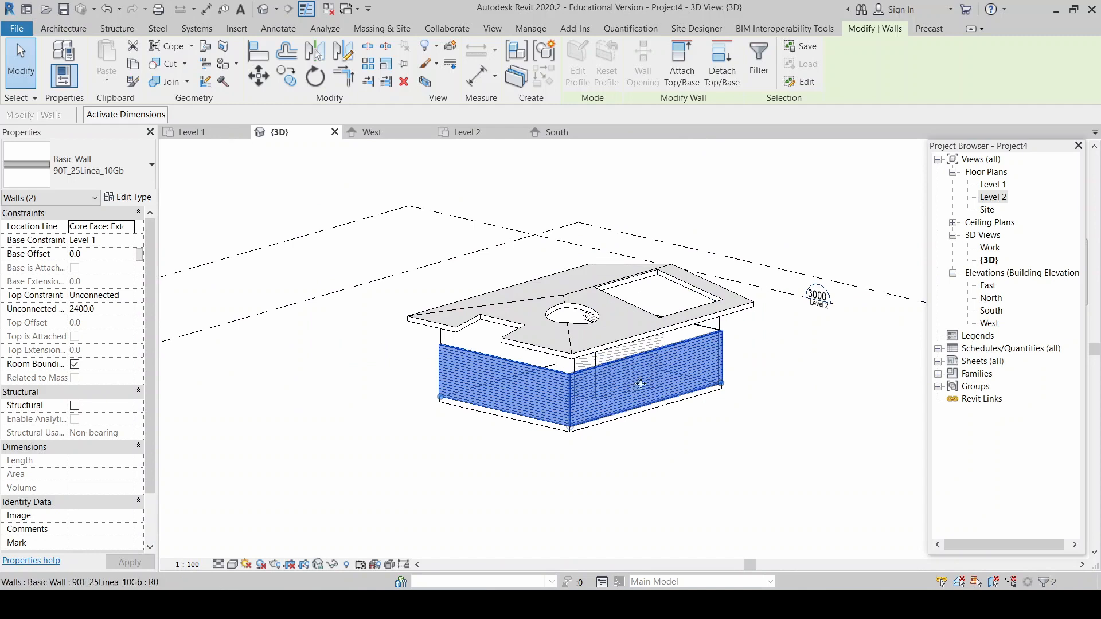
pyautogui.click(682, 68)
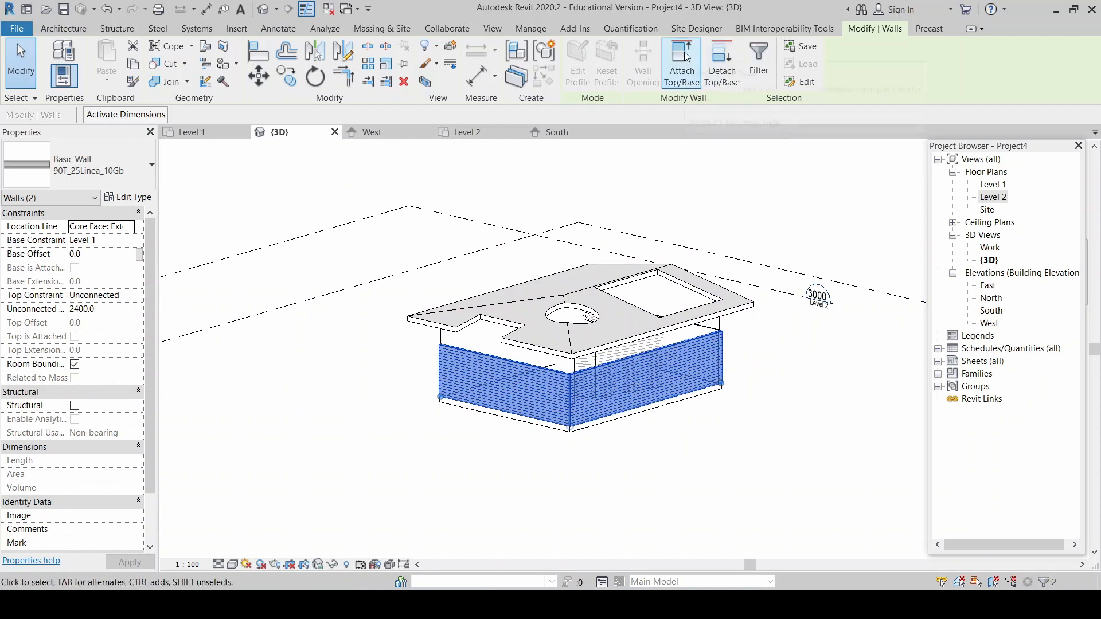
pyautogui.click(571, 297)
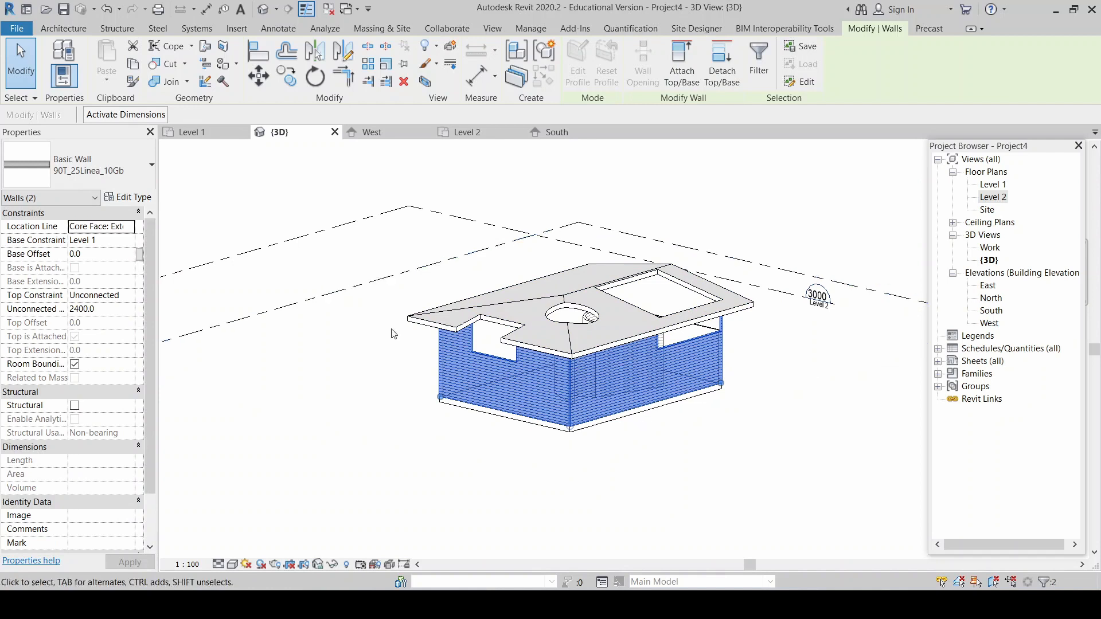
pyautogui.scroll(2, 382, 406)
pyautogui.click(378, 405)
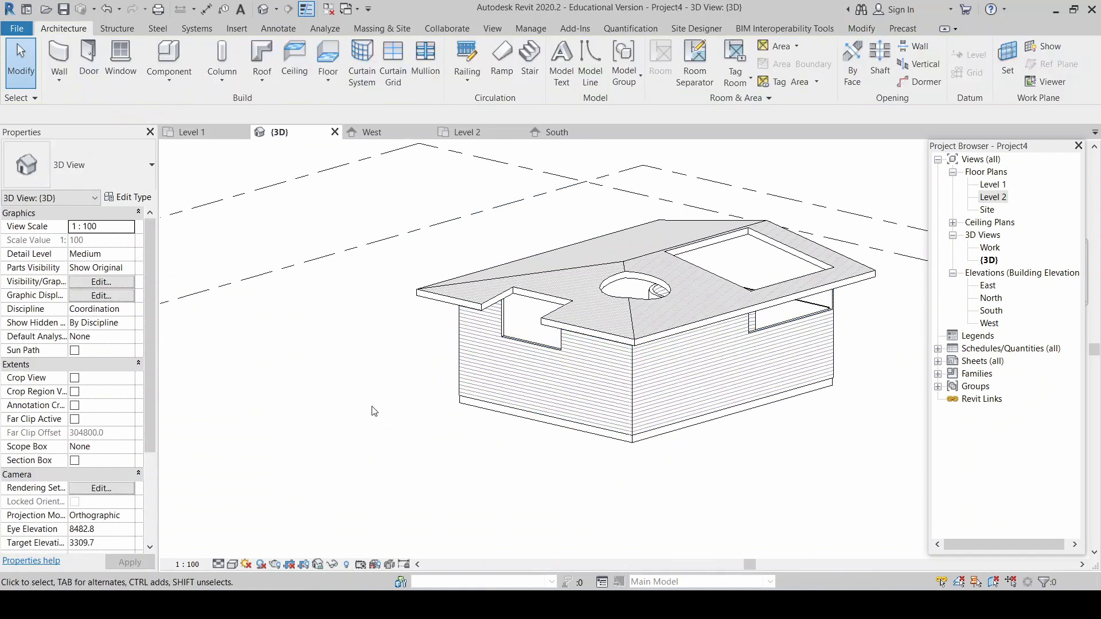
# Step: Examine how the east wall's top follows the roof's edge notch from several angles
pyautogui.scroll(3, 559, 310)
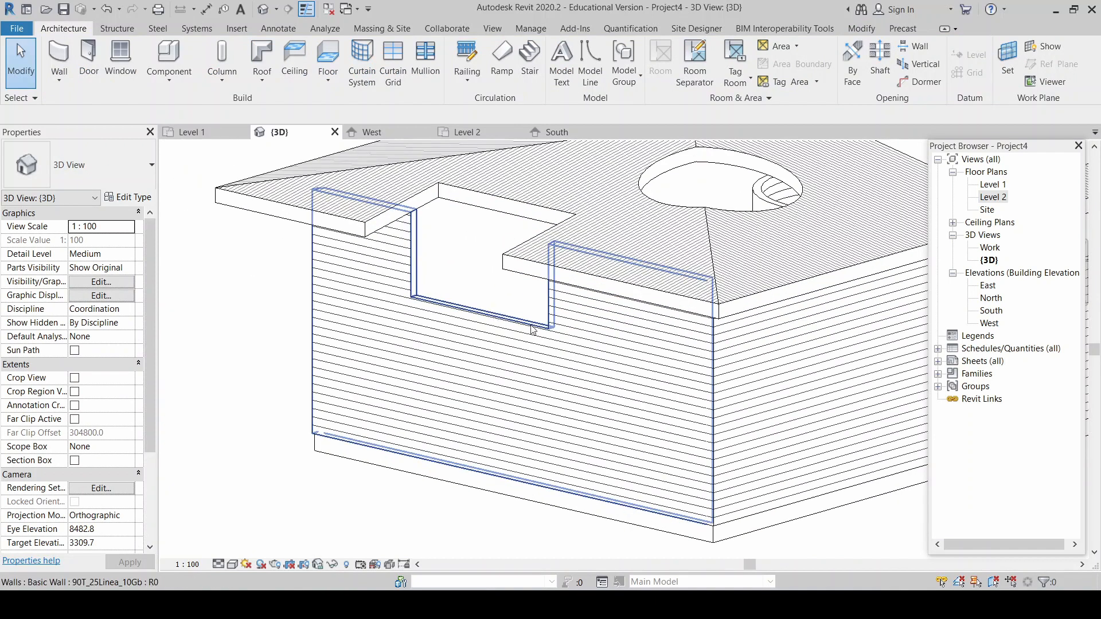
pyautogui.click(555, 320)
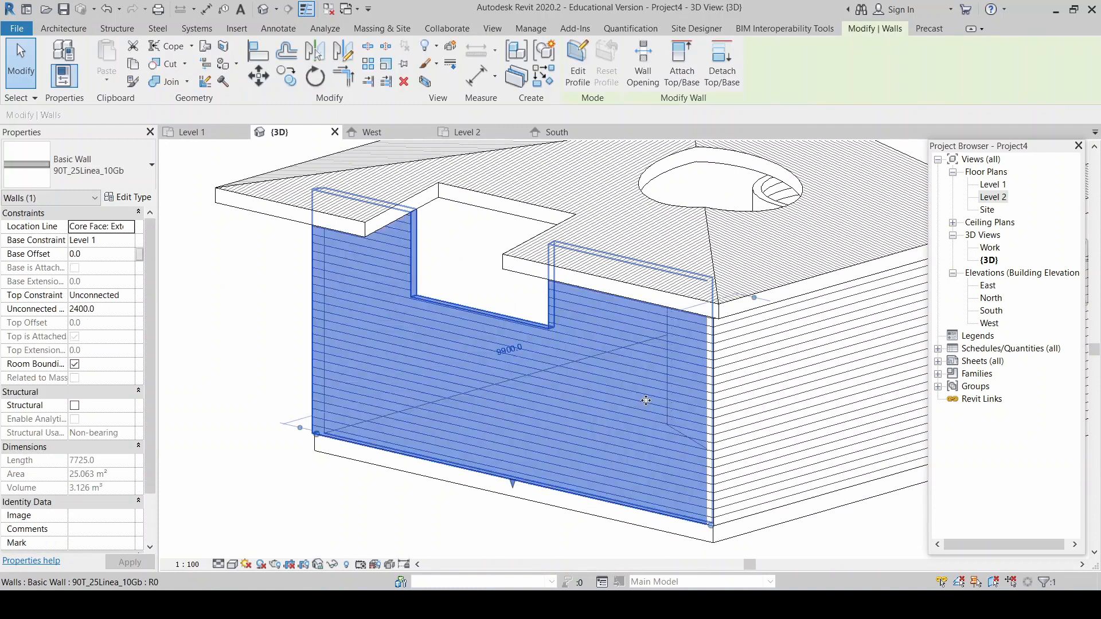
pyautogui.scroll(-2, 642, 399)
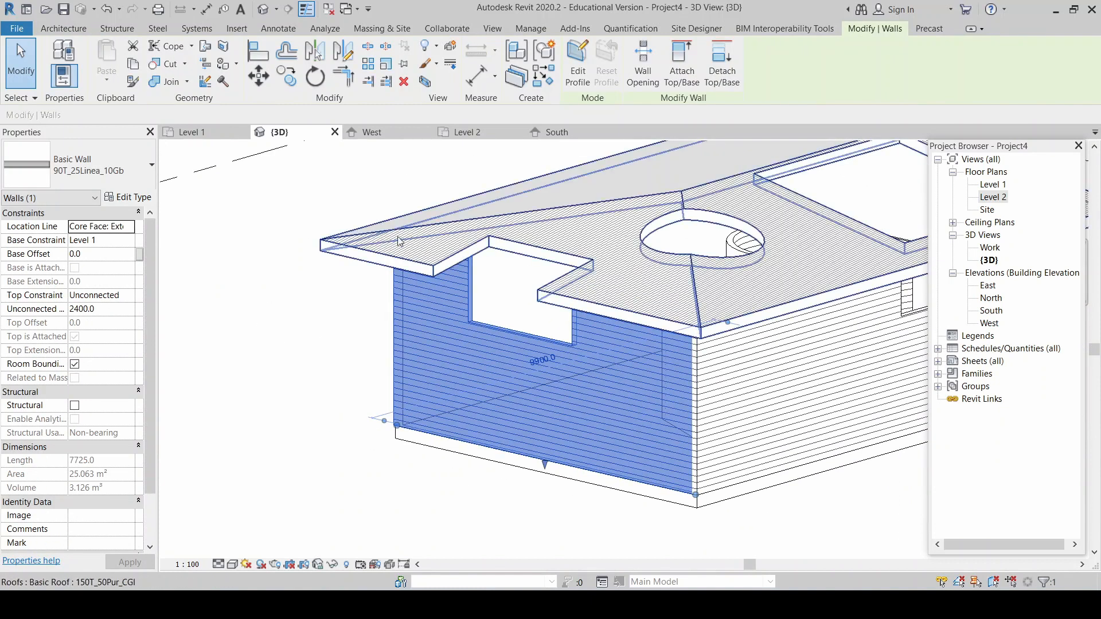
pyautogui.moveTo(436, 206)
pyautogui.keyDown('shift'); pyautogui.mouseDown(button='middle')
pyautogui.moveTo(441, 368)
pyautogui.moveTo(335, 493)
pyautogui.moveTo(638, 411)
pyautogui.moveTo(645, 450)
pyautogui.mouseUp(button='middle'); pyautogui.keyUp('shift')
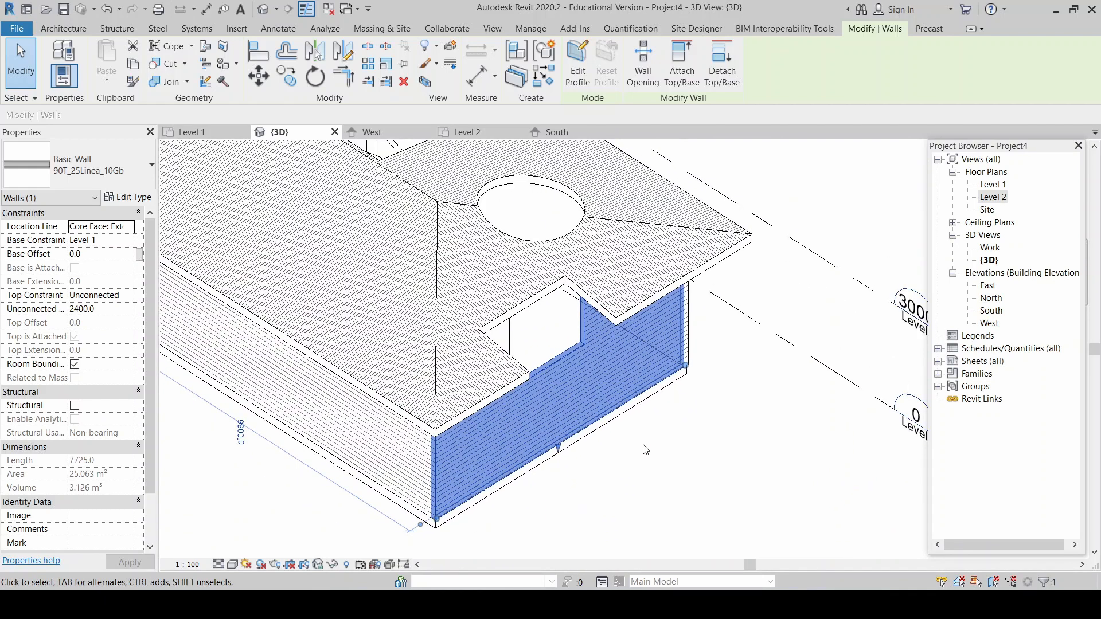
pyautogui.keyDown('shift'); pyautogui.moveTo(656, 457); pyautogui.dragTo(780, 419, button='middle'); pyautogui.keyUp('shift')
pyautogui.press('Escape')
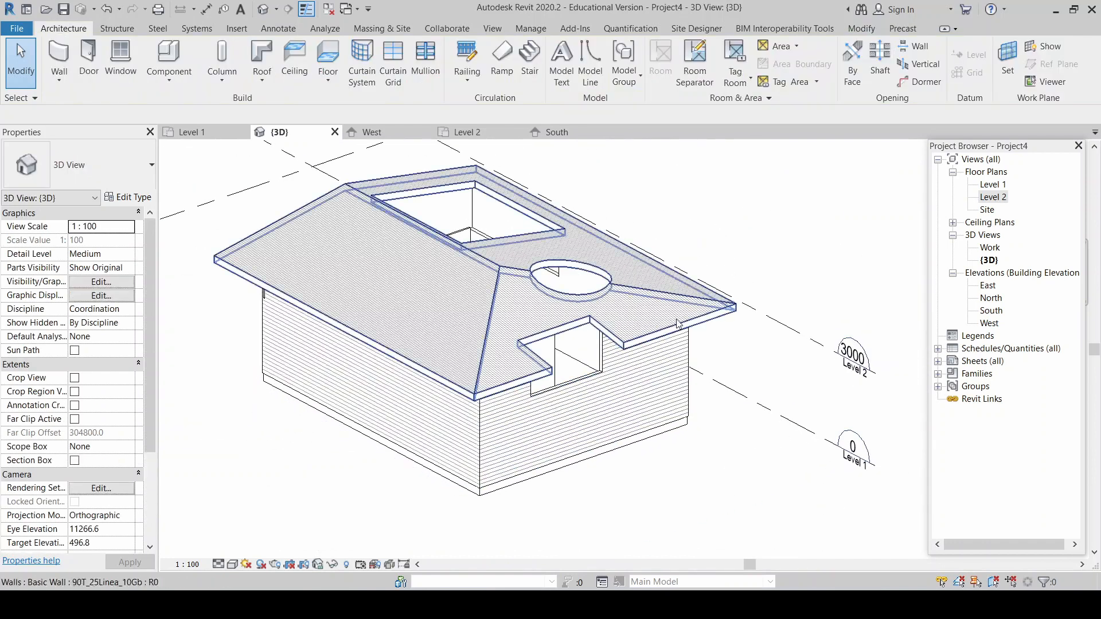
# Step: Edit the roof's footprint in the 3D view and delete the sketch lines forming the notch in its east edge
pyautogui.click(595, 297)
pyautogui.scroll(3, 595, 298)
pyautogui.doubleClick(603, 332)
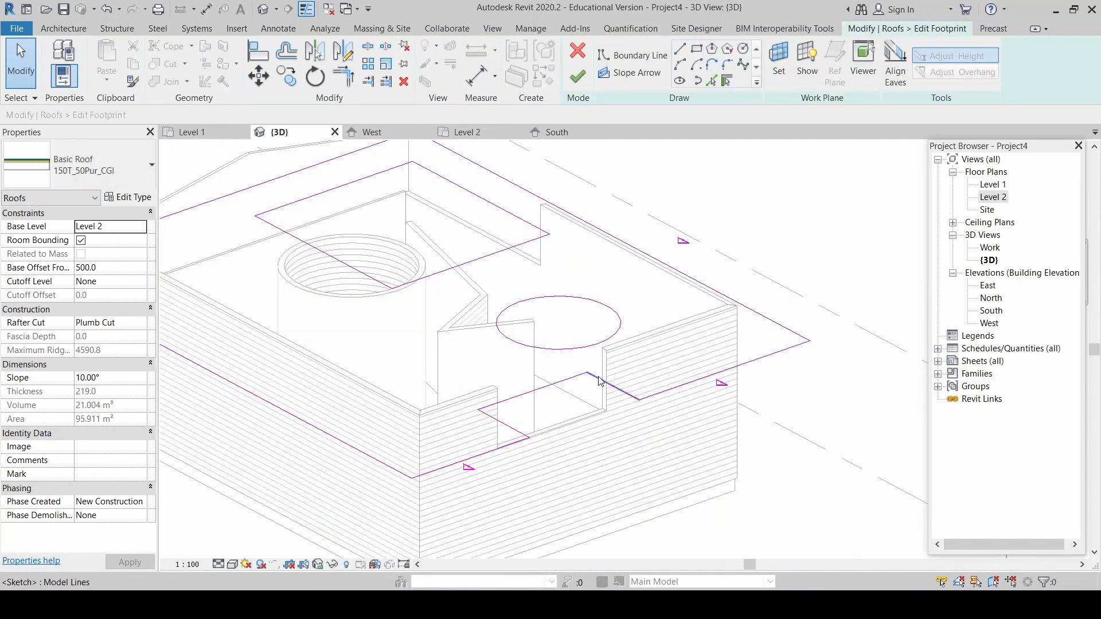
pyautogui.click(579, 376)
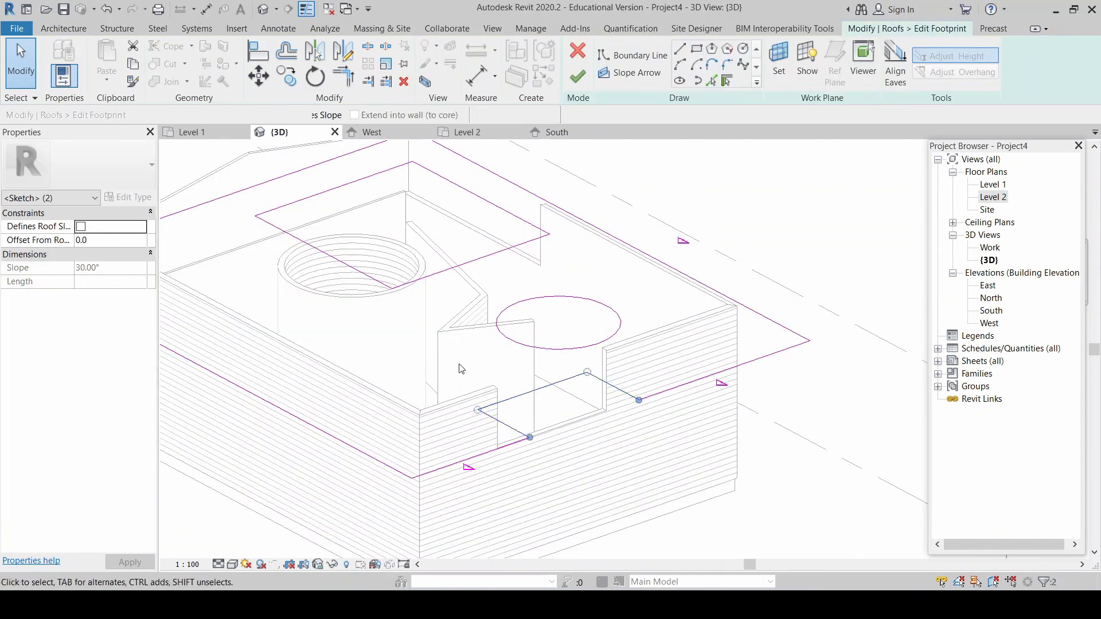
pyautogui.press('Delete')
# Step: Stretch the southern east-edge boundary line to meet the northern one, closing the gap, and finish the footprint edit
pyautogui.click(534, 445)
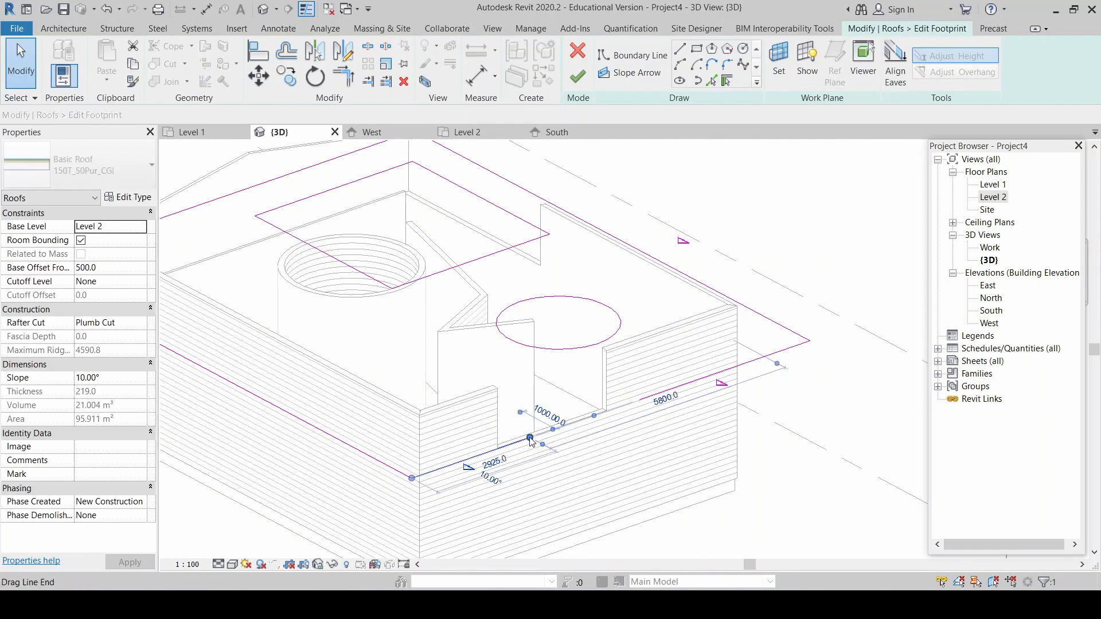
pyautogui.moveTo(530, 438)
pyautogui.mouseDown()
pyautogui.moveTo(659, 401)
pyautogui.moveTo(640, 400)
pyautogui.mouseUp()
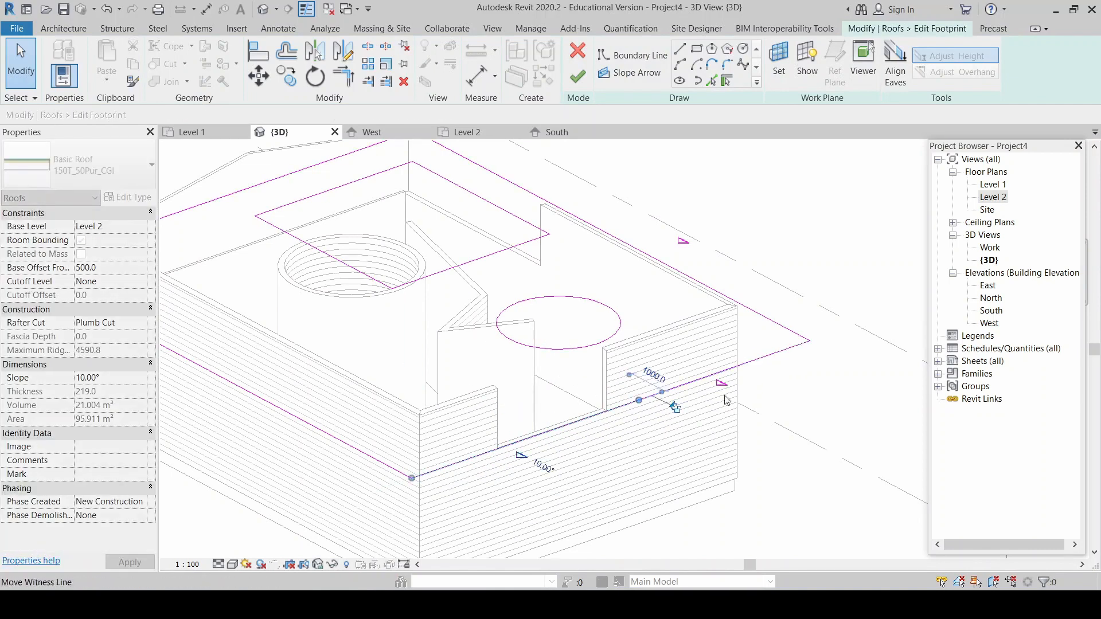
pyautogui.click(809, 239)
pyautogui.click(577, 77)
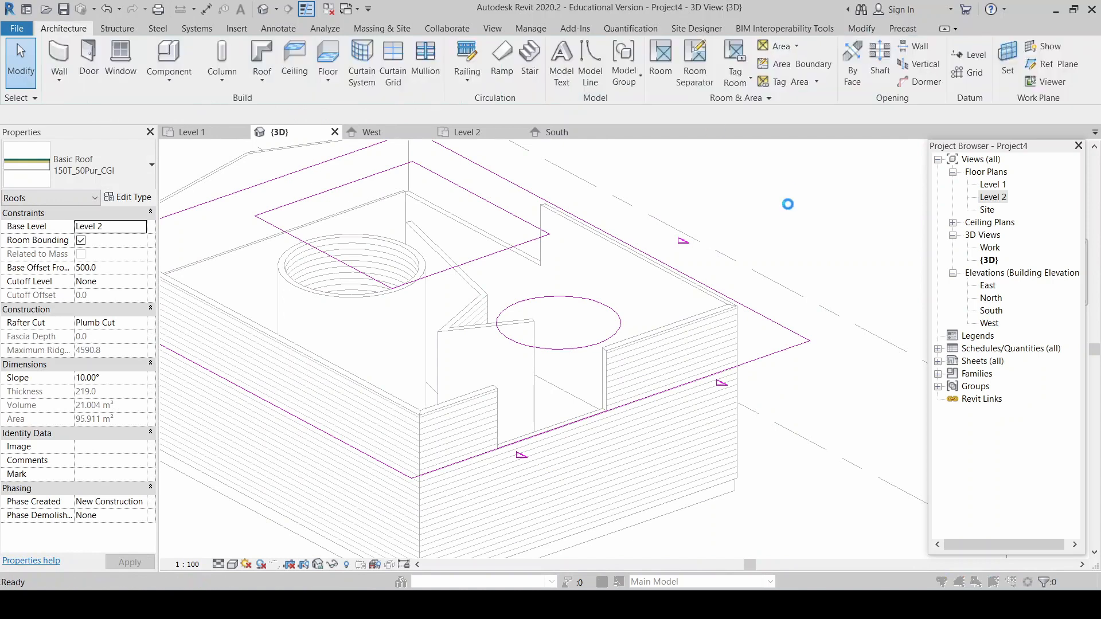
pyautogui.click(643, 357)
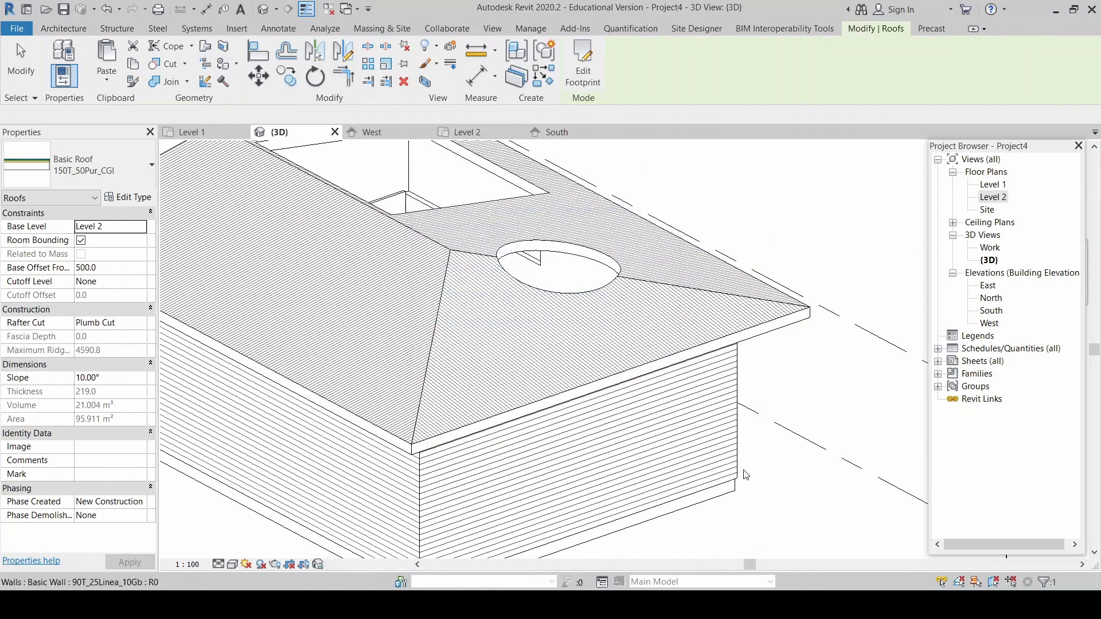
pyautogui.click(793, 506)
# Step: Examine how the east wall meets the closed roof edge from below and from several other angles
pyautogui.moveTo(760, 482)
pyautogui.keyDown('shift'); pyautogui.mouseDown(button='middle')
pyautogui.moveTo(661, 234)
pyautogui.moveTo(765, 249)
pyautogui.moveTo(697, 262)
pyautogui.mouseUp(button='middle'); pyautogui.keyUp('shift')
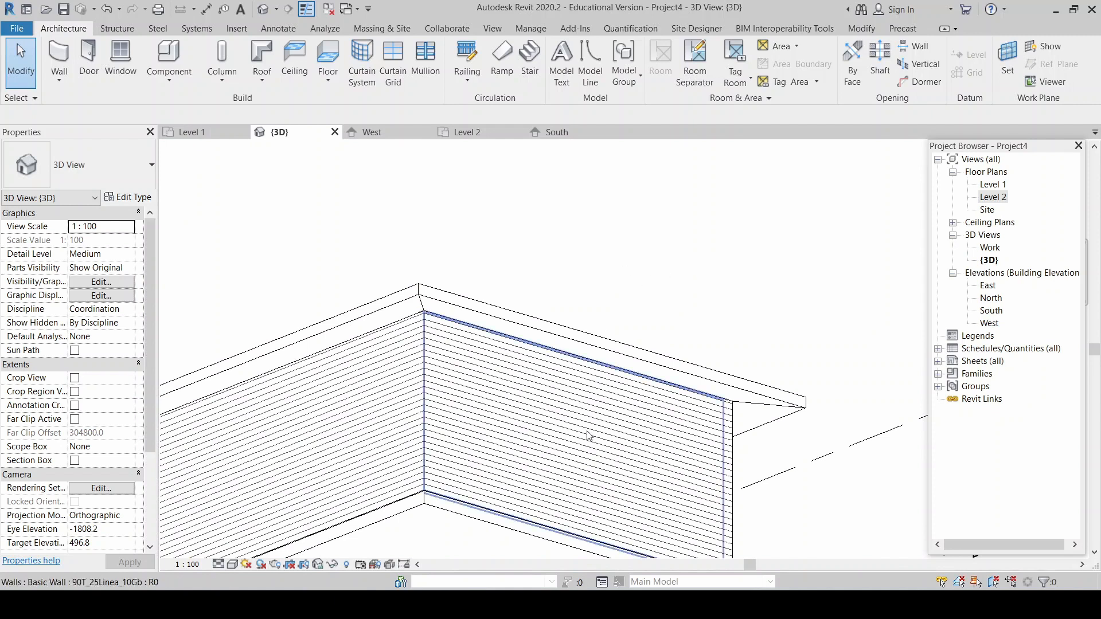
pyautogui.scroll(-2, 740, 233)
pyautogui.moveTo(599, 206)
pyautogui.keyDown('shift'); pyautogui.mouseDown(button='middle')
pyautogui.moveTo(691, 354)
pyautogui.moveTo(641, 388)
pyautogui.mouseUp(button='middle'); pyautogui.keyUp('shift')
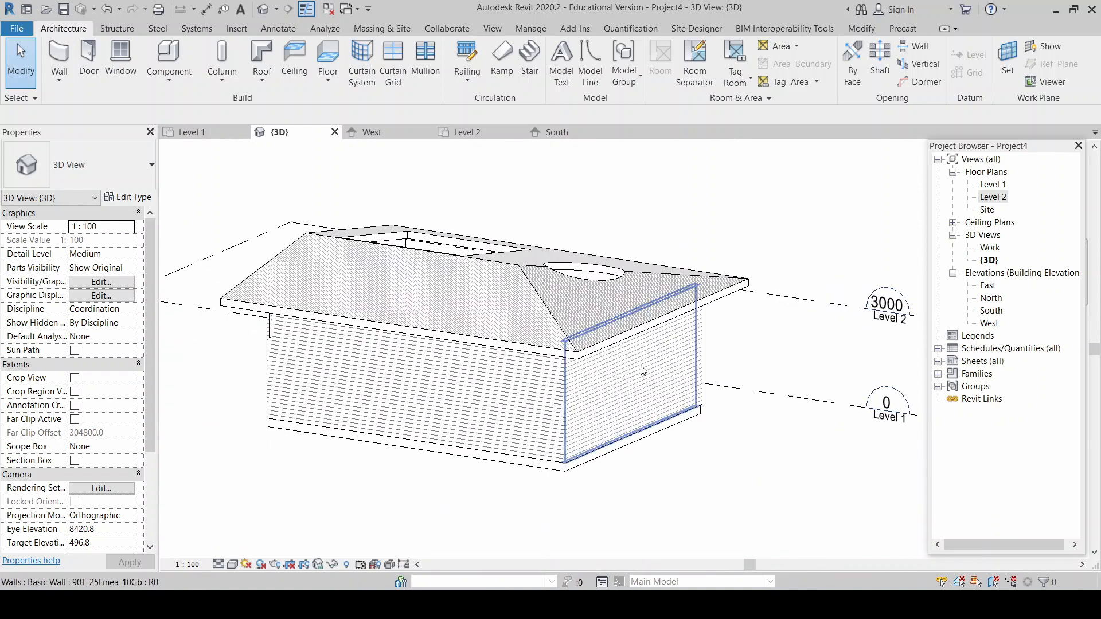
pyautogui.click(643, 370)
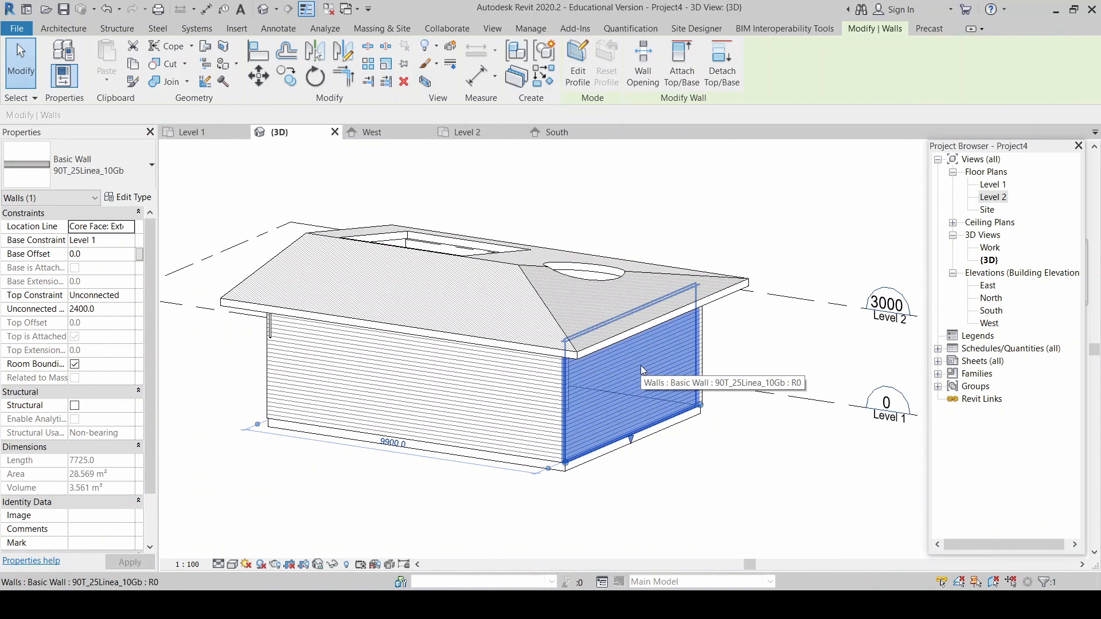
pyautogui.keyDown('shift'); pyautogui.moveTo(641, 366); pyautogui.dragTo(818, 379, button='middle'); pyautogui.keyUp('shift')
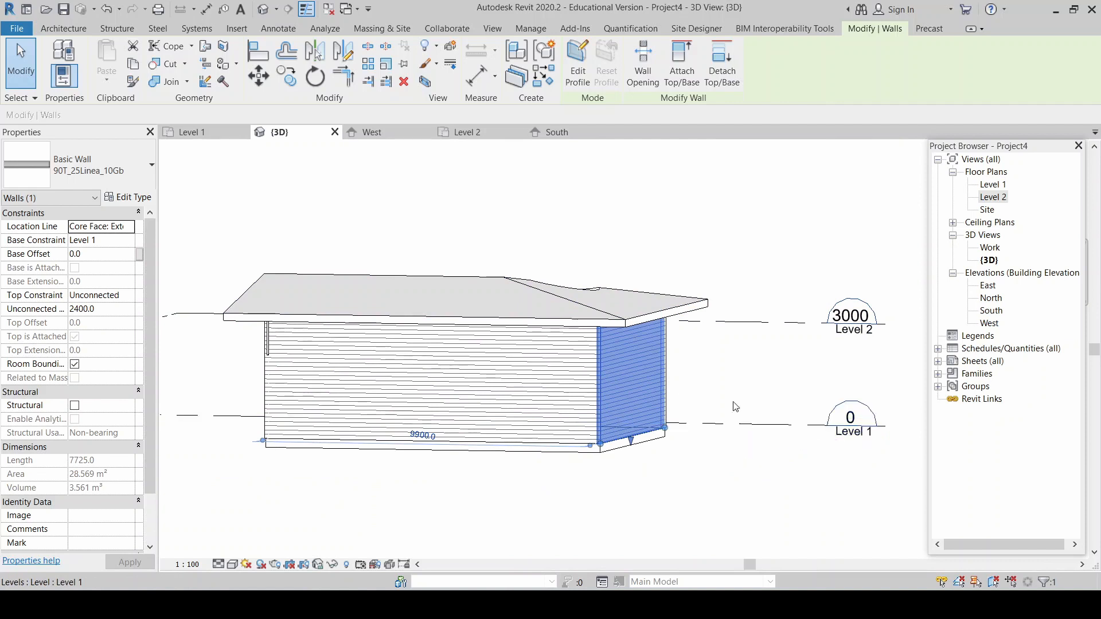
pyautogui.keyDown('shift'); pyautogui.moveTo(731, 365); pyautogui.dragTo(769, 429, button='middle'); pyautogui.keyUp('shift')
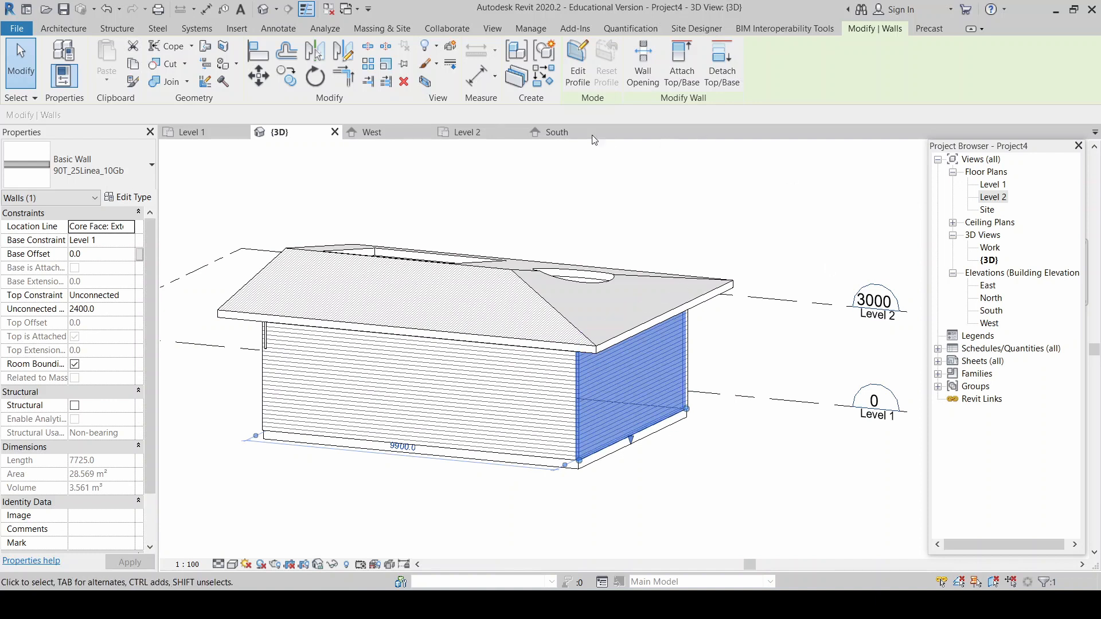
# Step: Open the South elevation and check the south exterior wall's height constraints
pyautogui.click(552, 133)
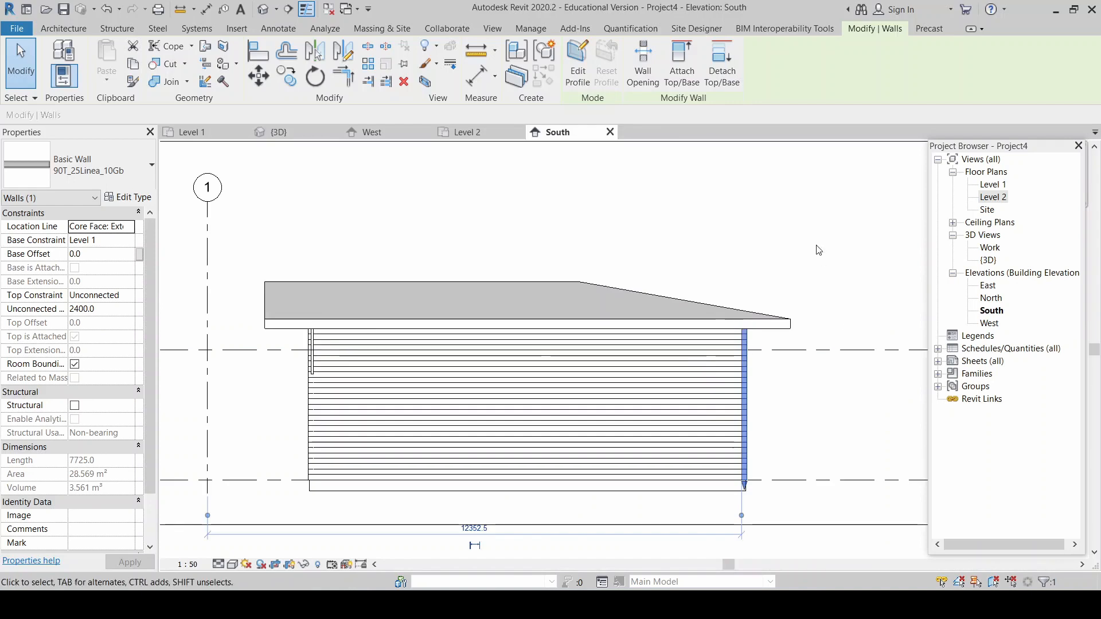
pyautogui.press('Escape')
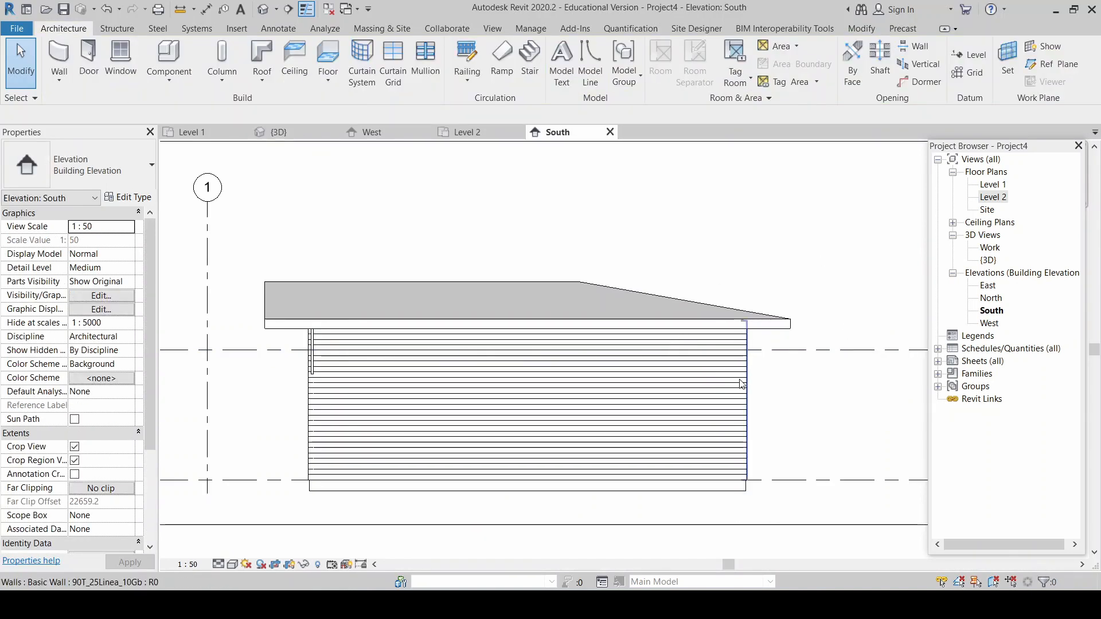
pyautogui.click(724, 392)
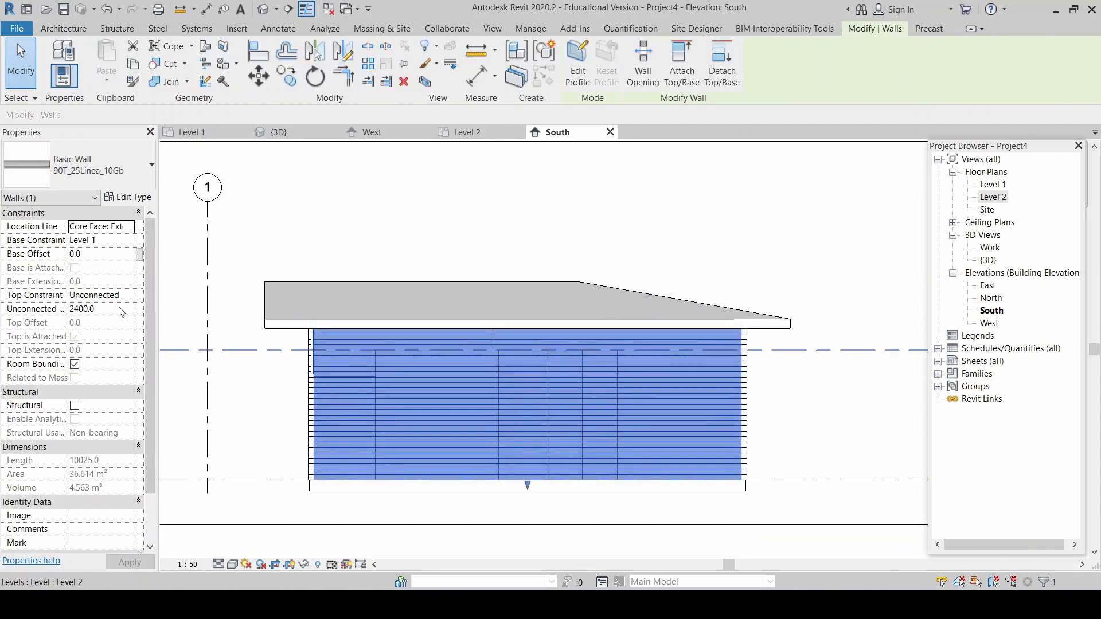
pyautogui.click(664, 235)
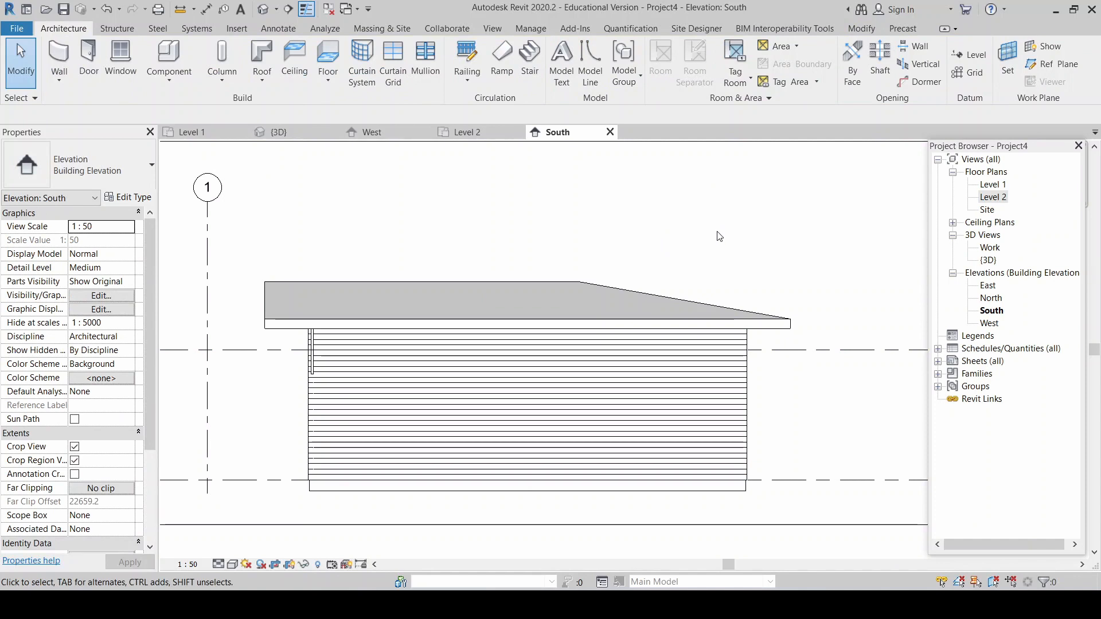
pyautogui.click(604, 415)
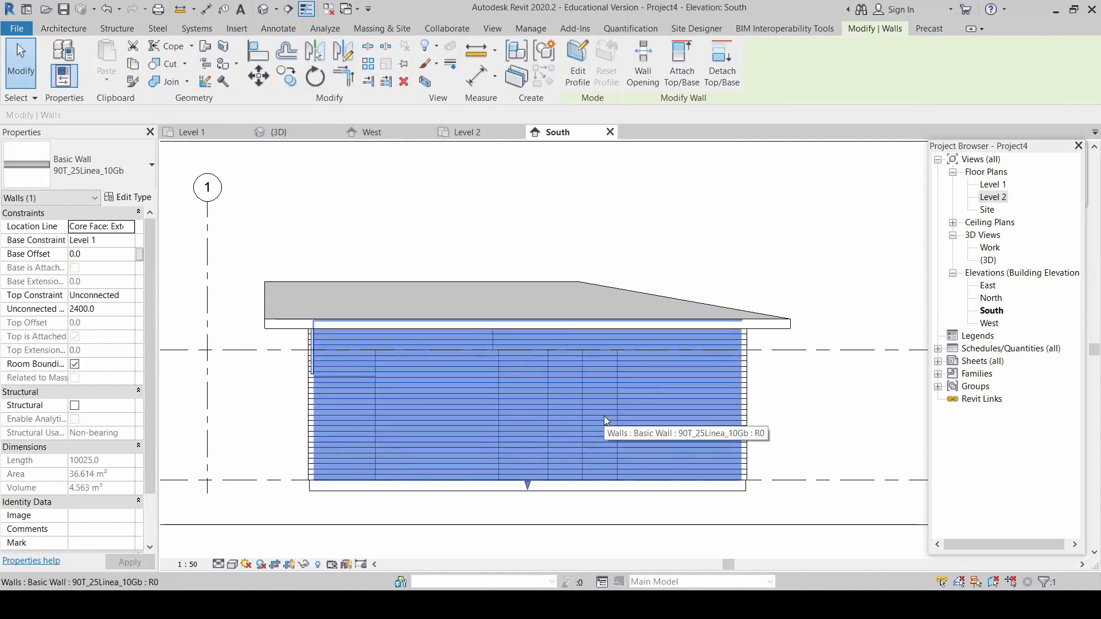
pyautogui.click(578, 56)
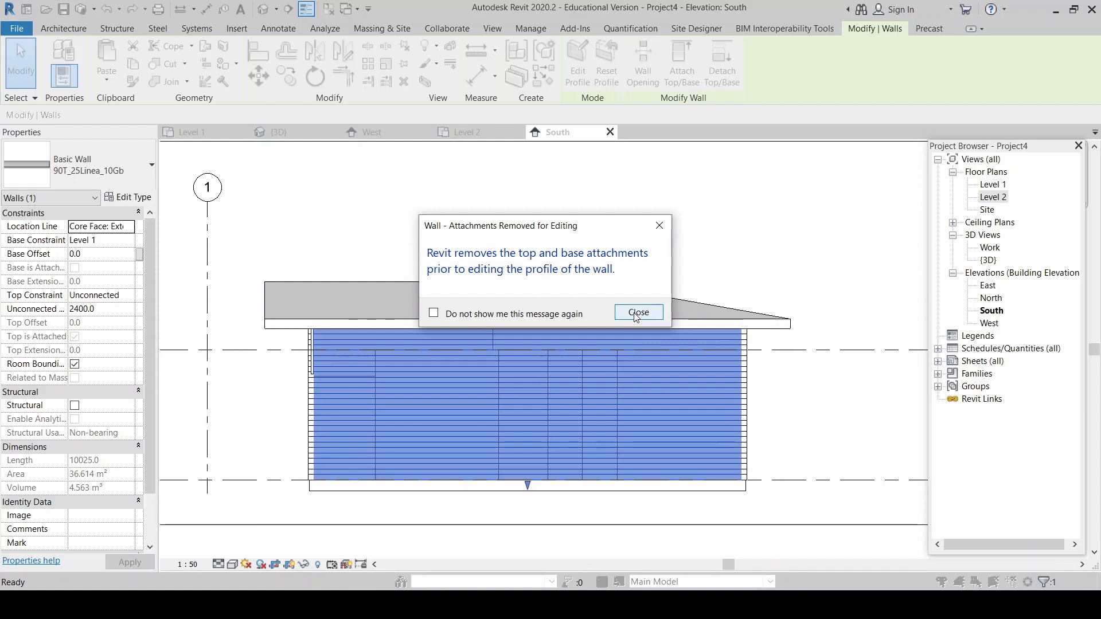
pyautogui.click(637, 315)
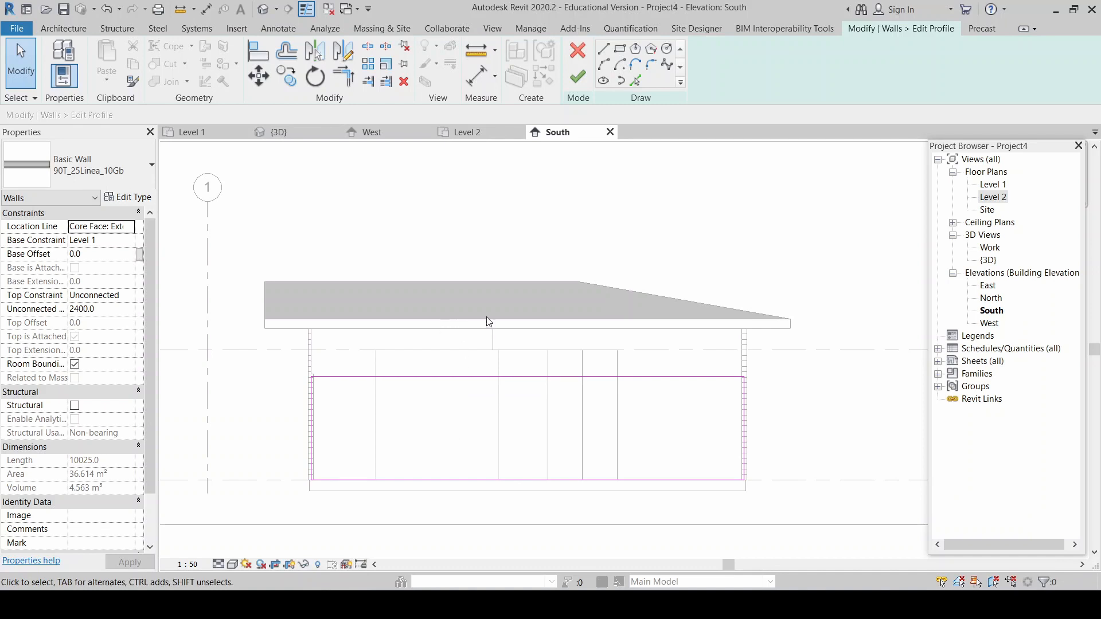
pyautogui.click(578, 77)
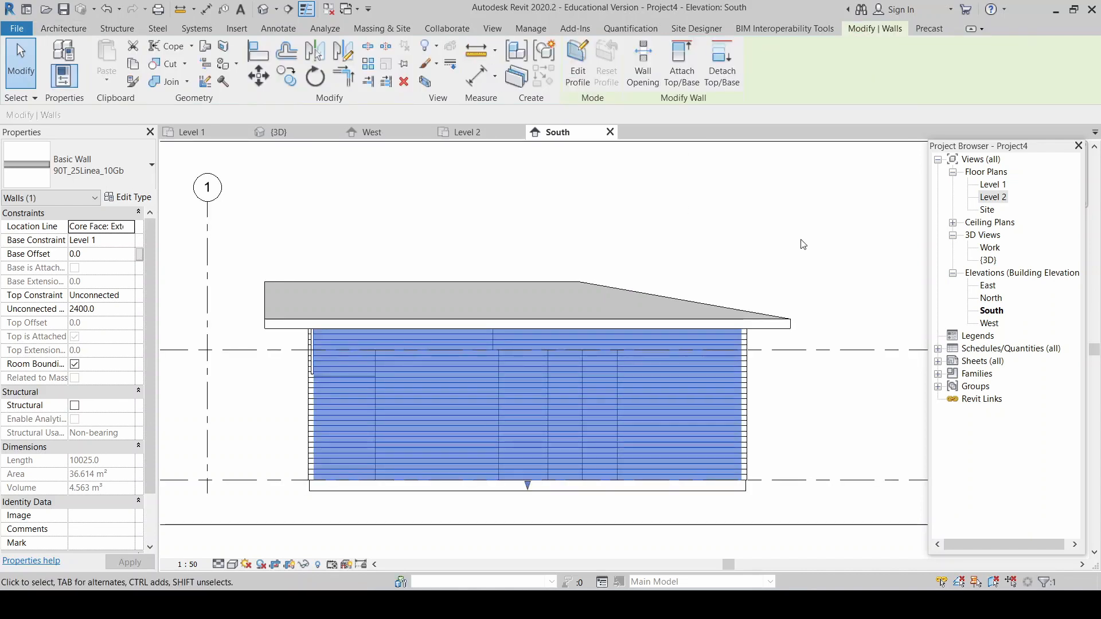
# Step: Detach the top of the south exterior wall from the roof
pyautogui.click(802, 246)
pyautogui.click(635, 391)
pyautogui.scroll(1, 677, 221)
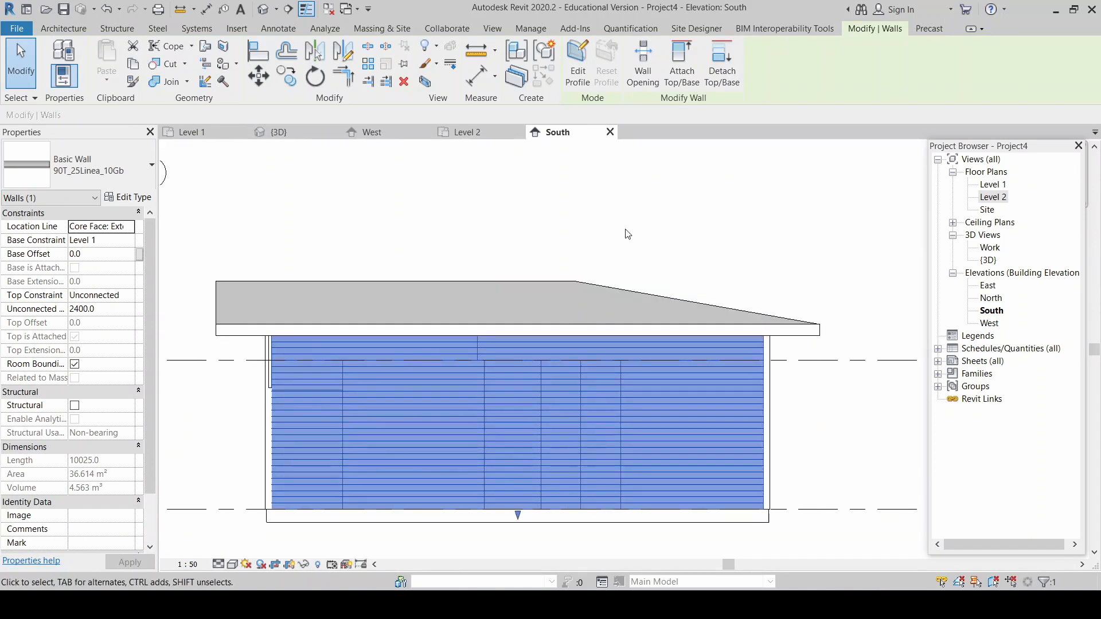
pyautogui.click(693, 231)
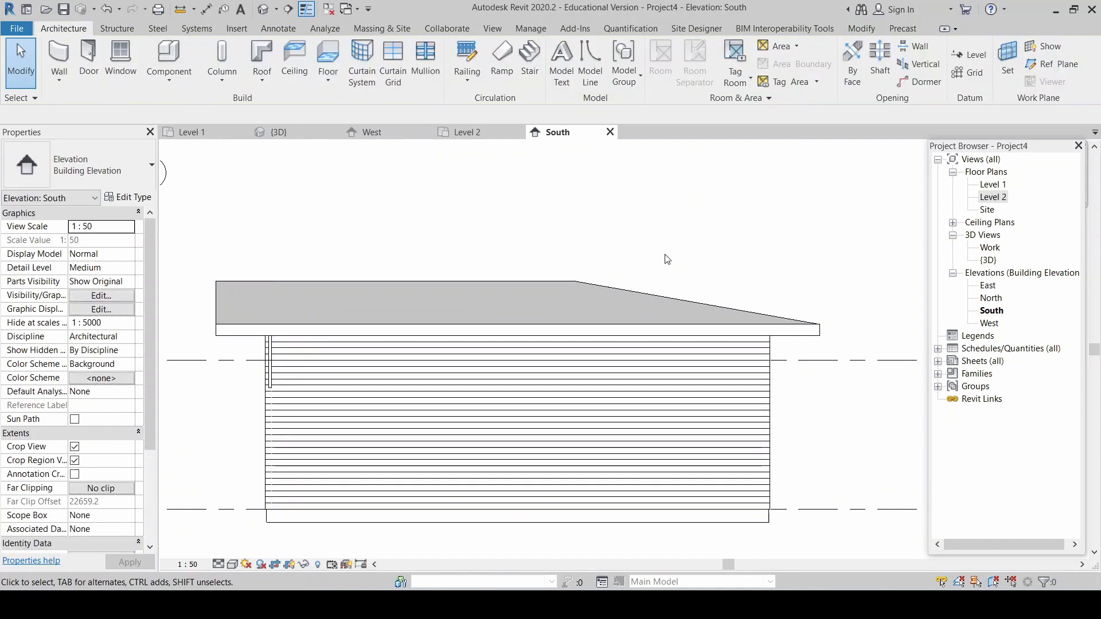
pyautogui.click(545, 424)
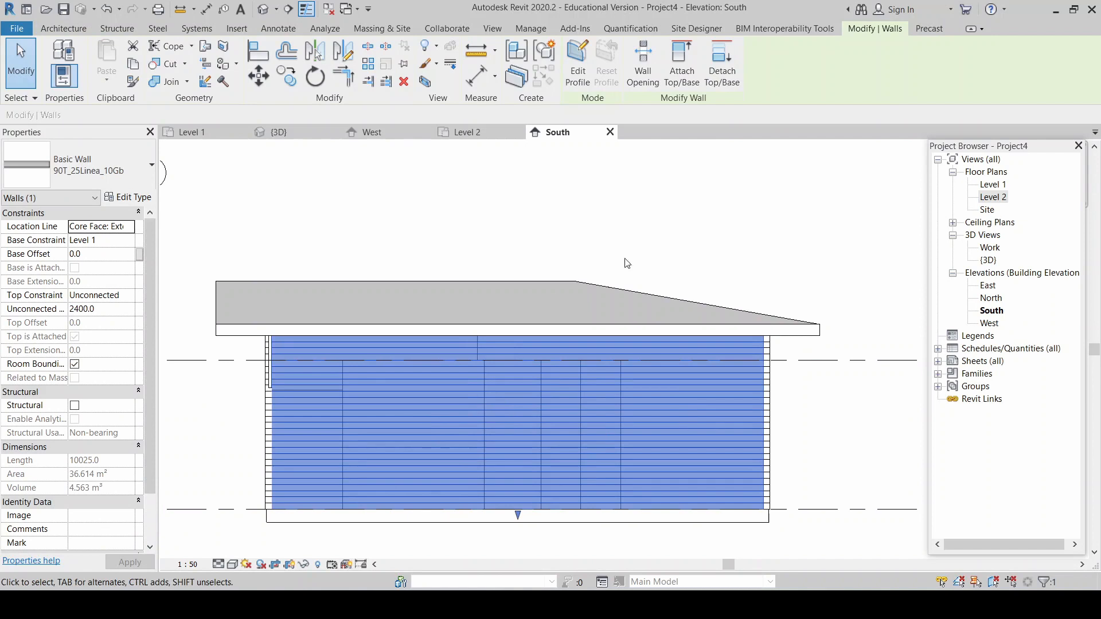
pyautogui.click(720, 74)
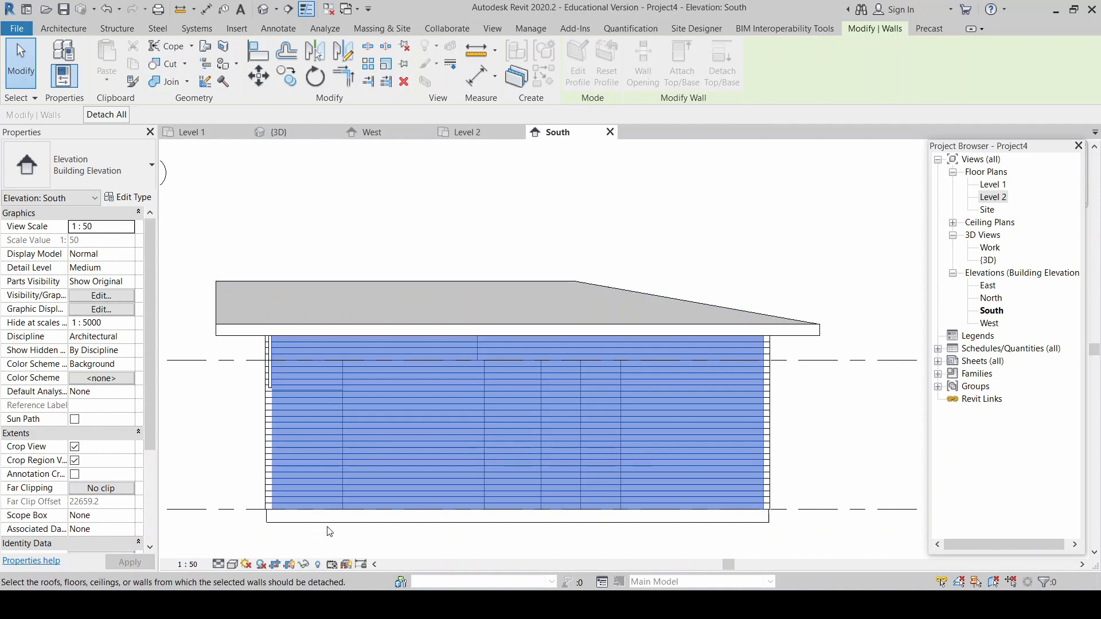
pyautogui.click(518, 280)
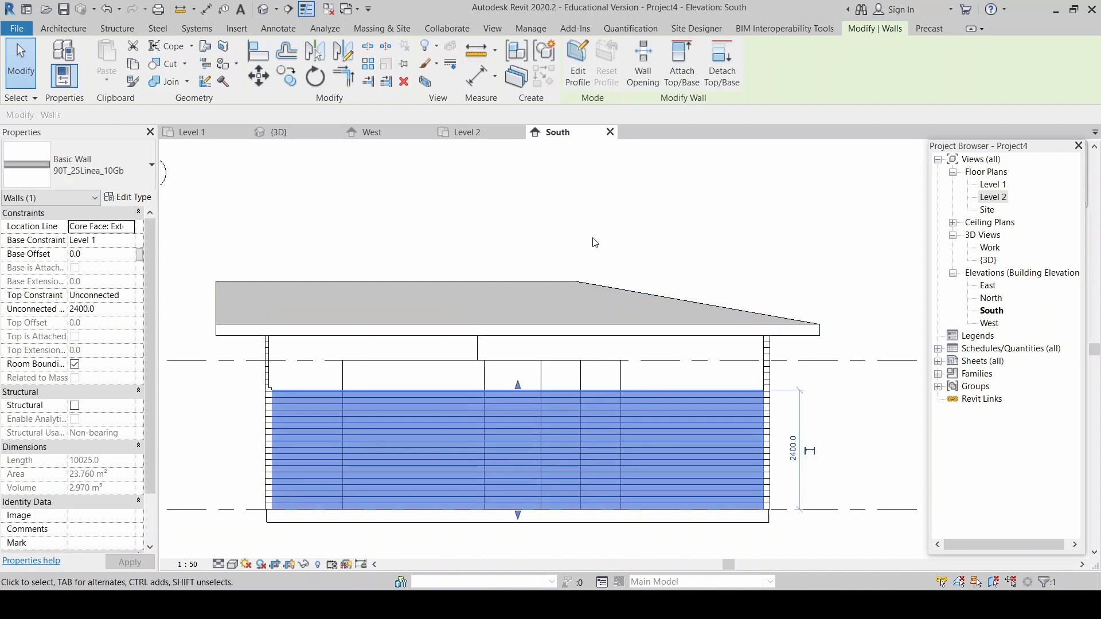
pyautogui.press('Escape')
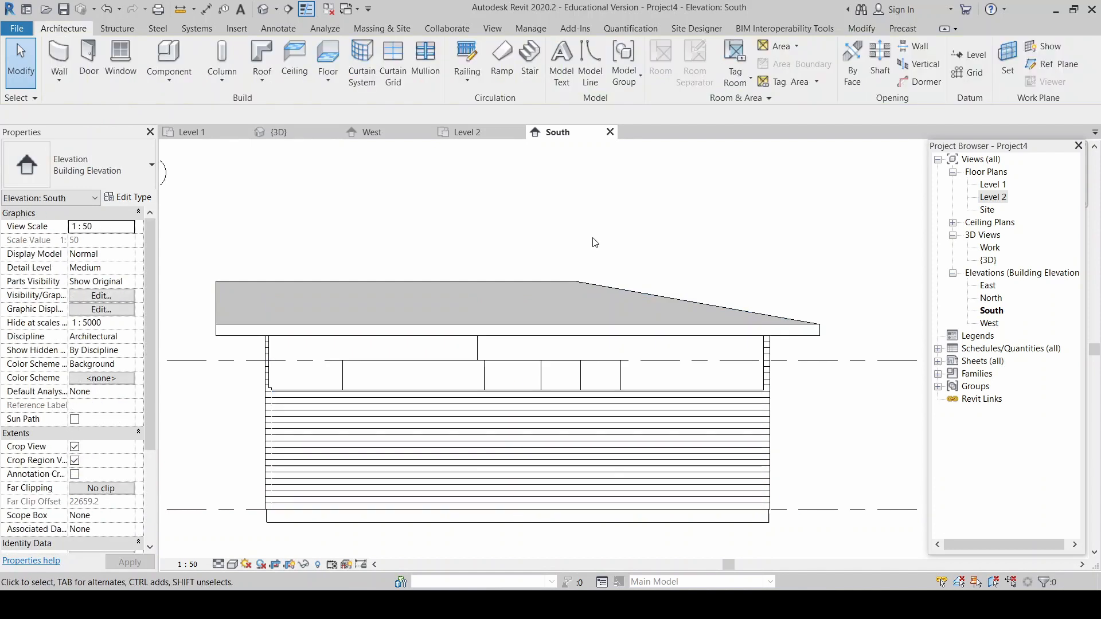
# Step: Edit the south wall's profile and draw a three-point arc of about 500 radius curving down from its top edge
pyautogui.click(594, 393)
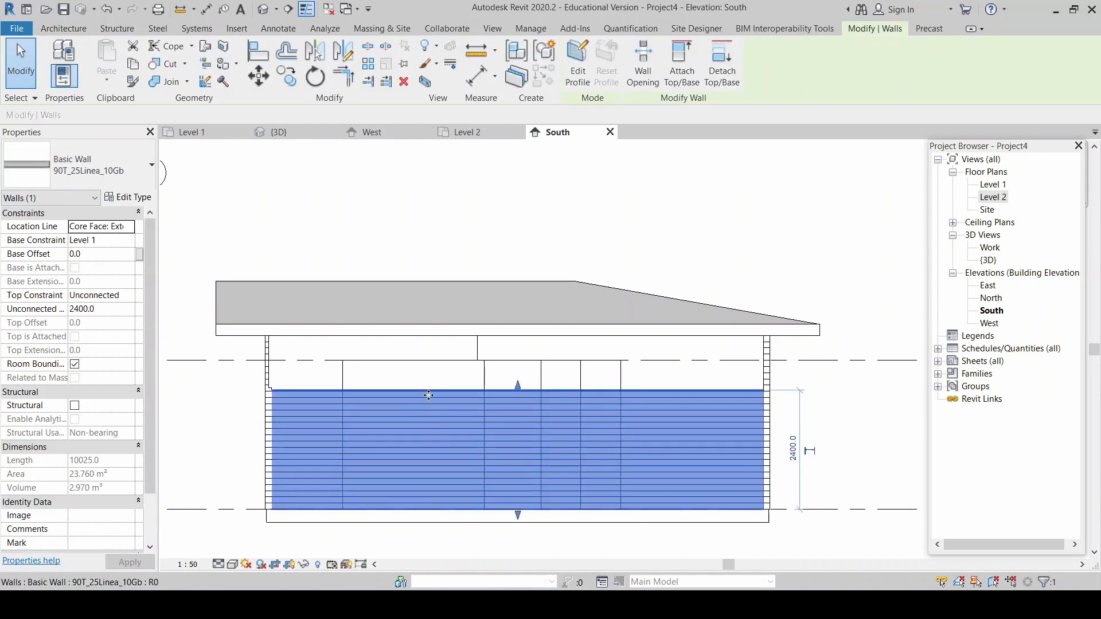
pyautogui.click(683, 215)
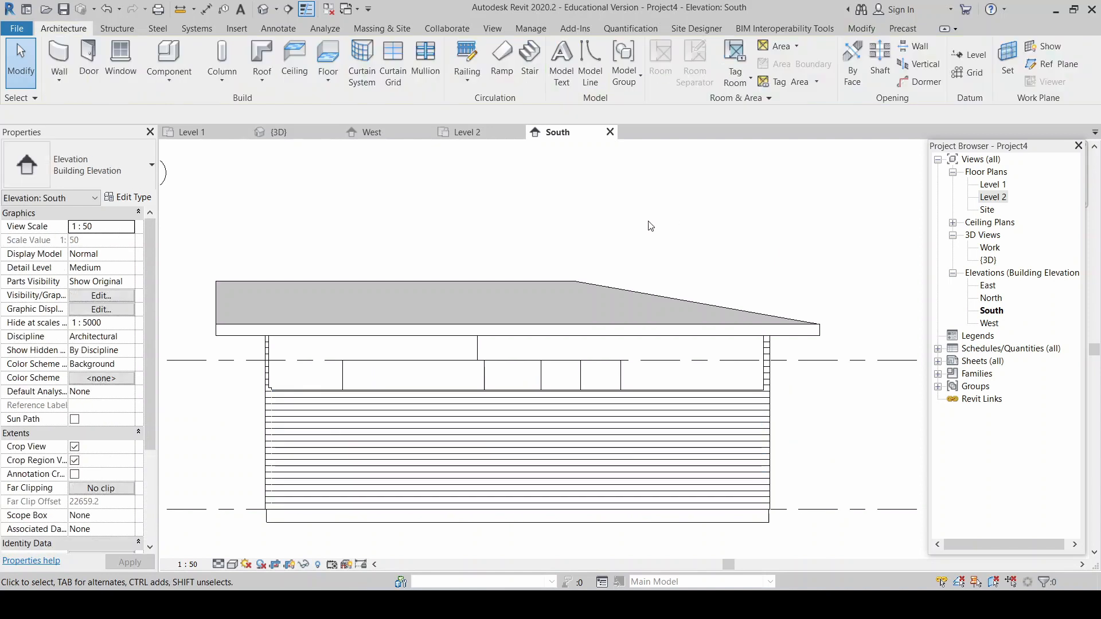
pyautogui.click(614, 450)
pyautogui.click(578, 63)
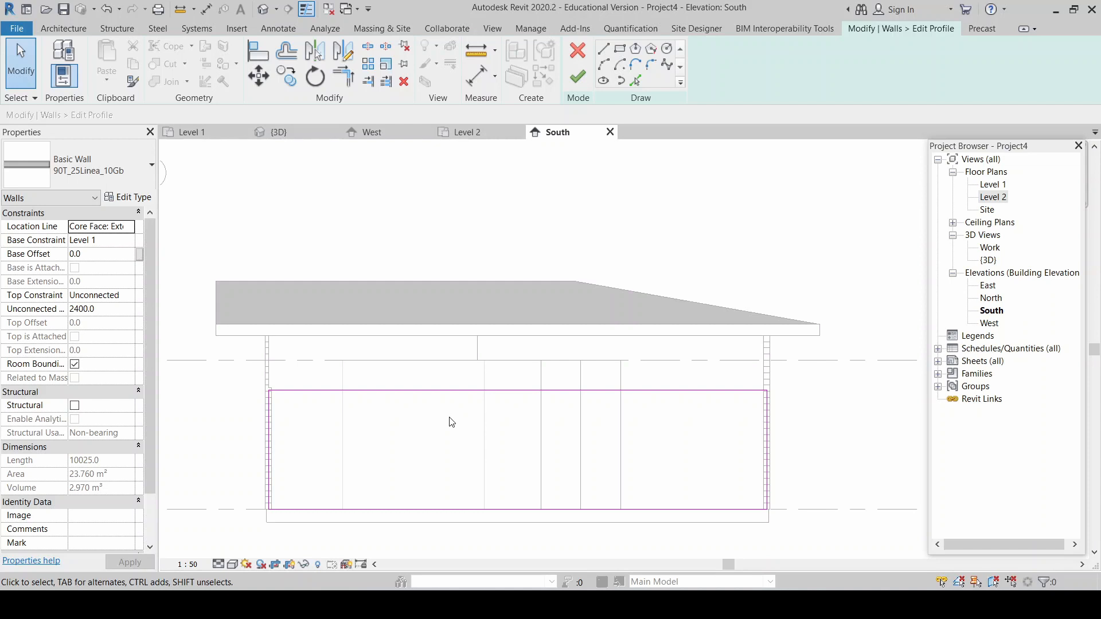
pyautogui.scroll(1, 585, 410)
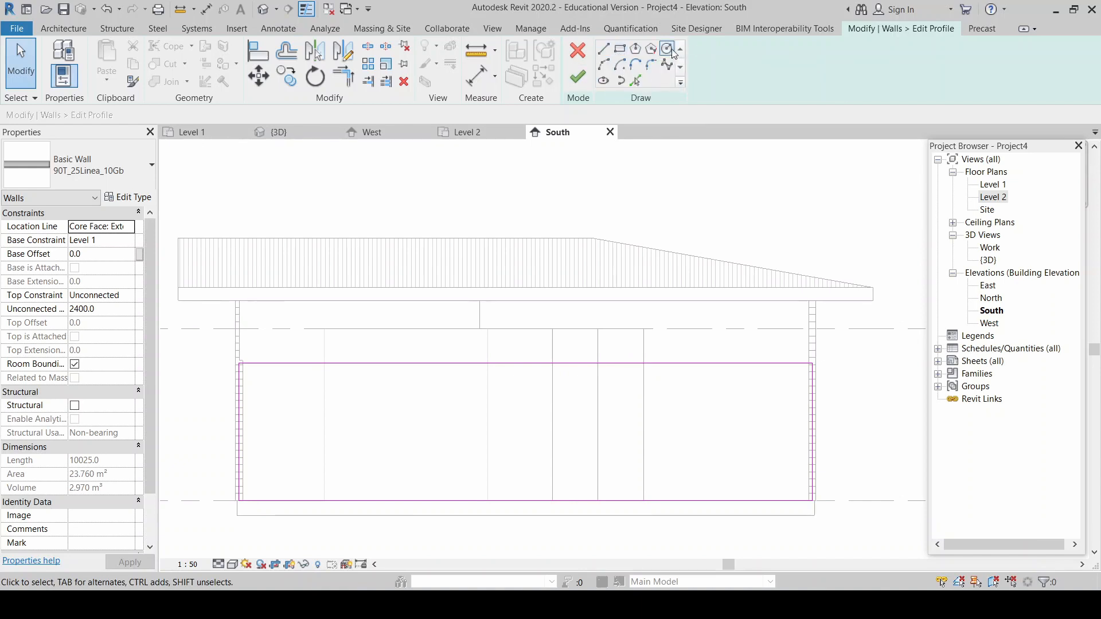
pyautogui.click(636, 80)
pyautogui.click(607, 69)
pyautogui.click(606, 67)
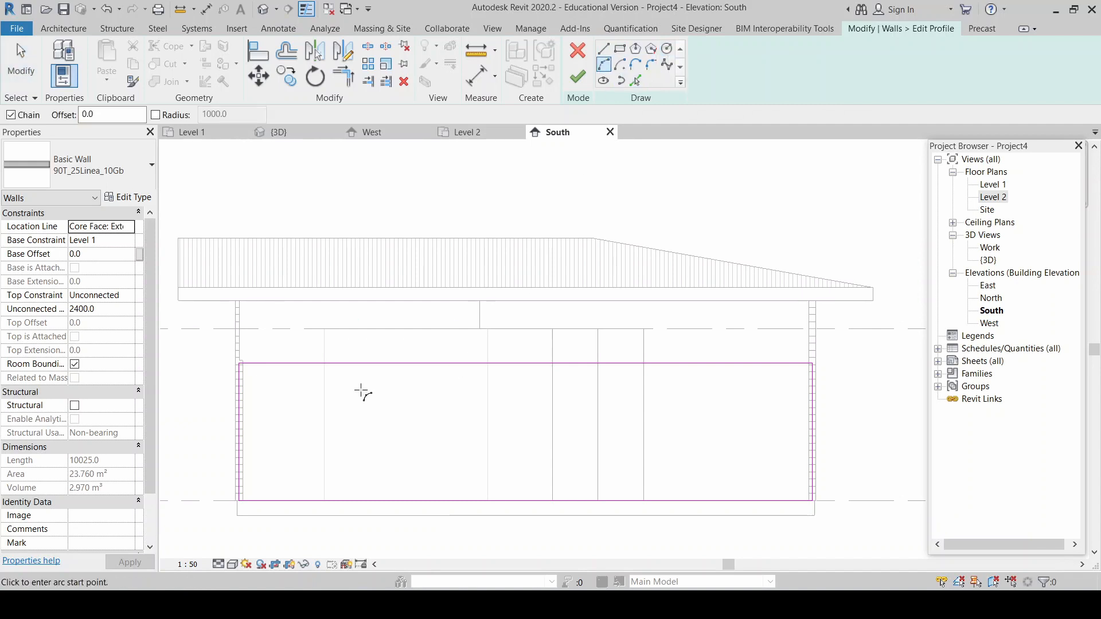
pyautogui.scroll(2, 363, 393)
pyautogui.click(366, 355)
pyautogui.click(422, 407)
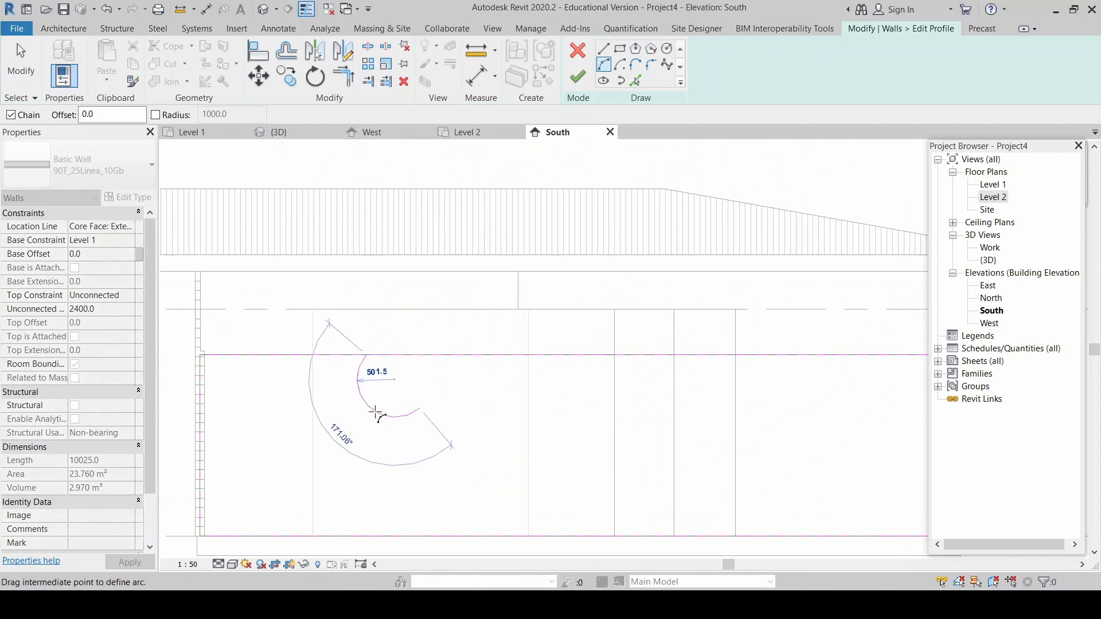
pyautogui.click(381, 414)
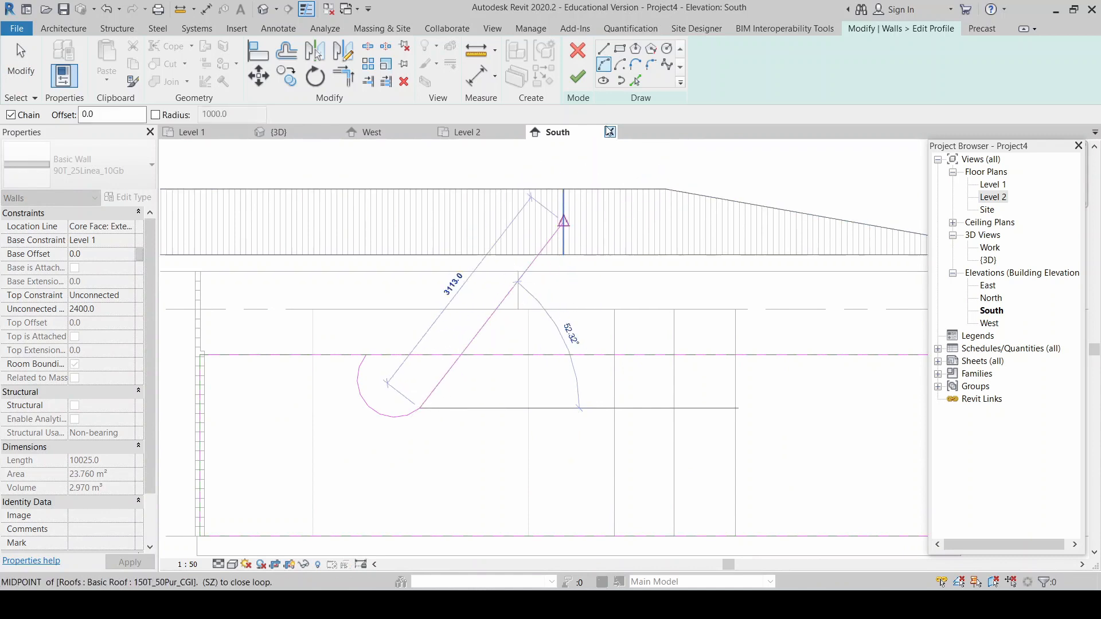
# Step: Draw a vertical line from the arc's lower end up to the wall profile's top edge
pyautogui.click(603, 48)
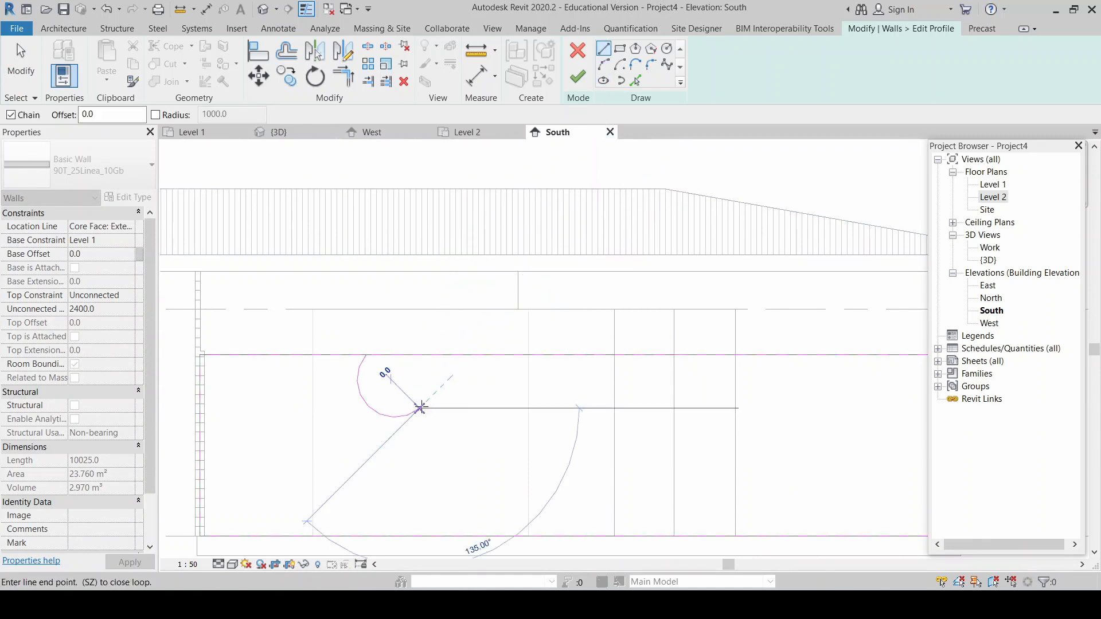
pyautogui.scroll(3, 419, 418)
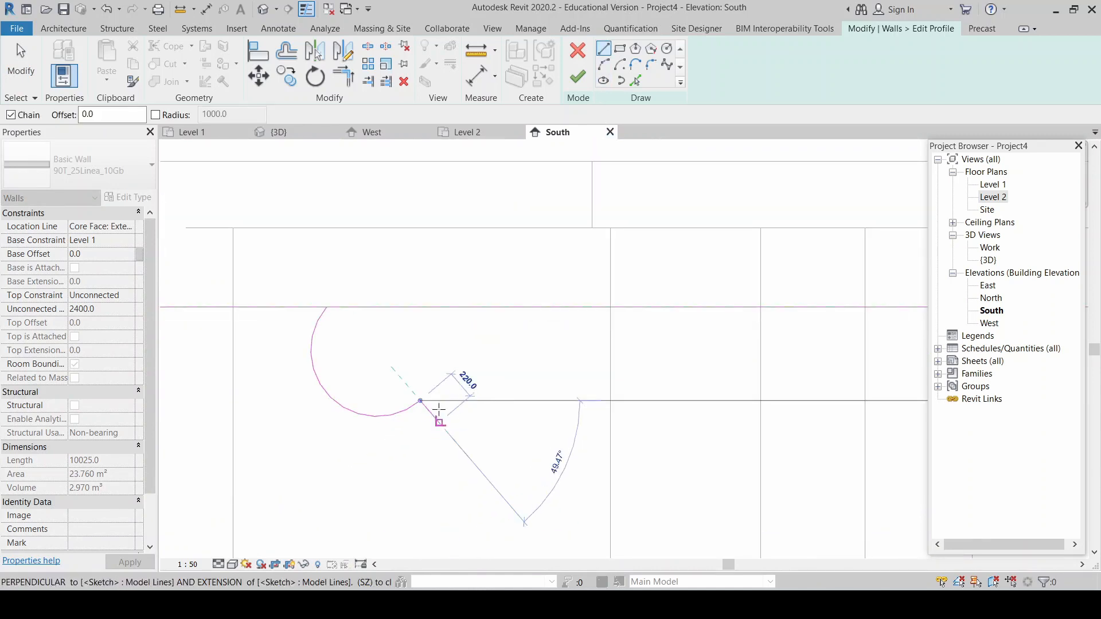
pyautogui.click(422, 307)
pyautogui.press('Escape')
pyautogui.scroll(-3, 492, 351)
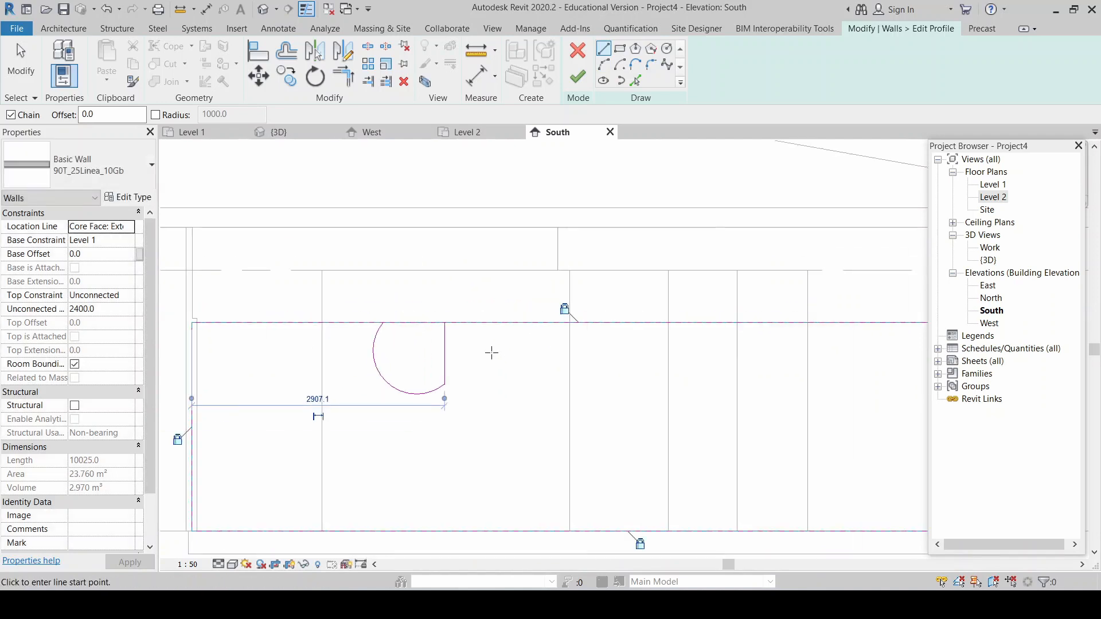
# Step: Draw a circle of about 300 radius inside the south wall's profile, just east of the arc-and-line notch
pyautogui.scroll(-2, 536, 340)
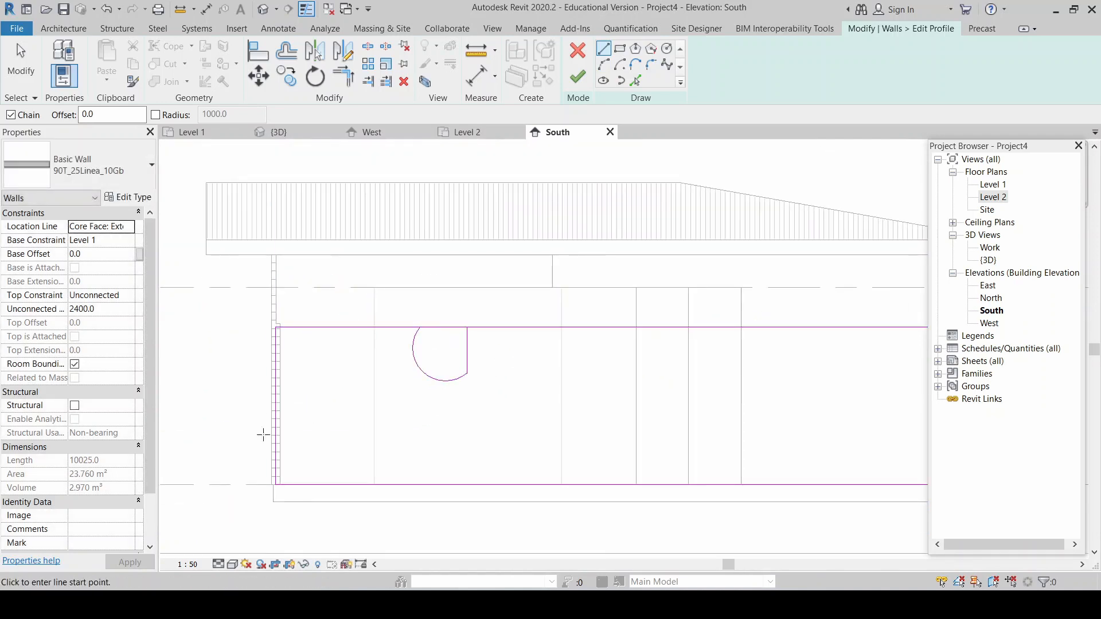
pyautogui.scroll(-2, 494, 422)
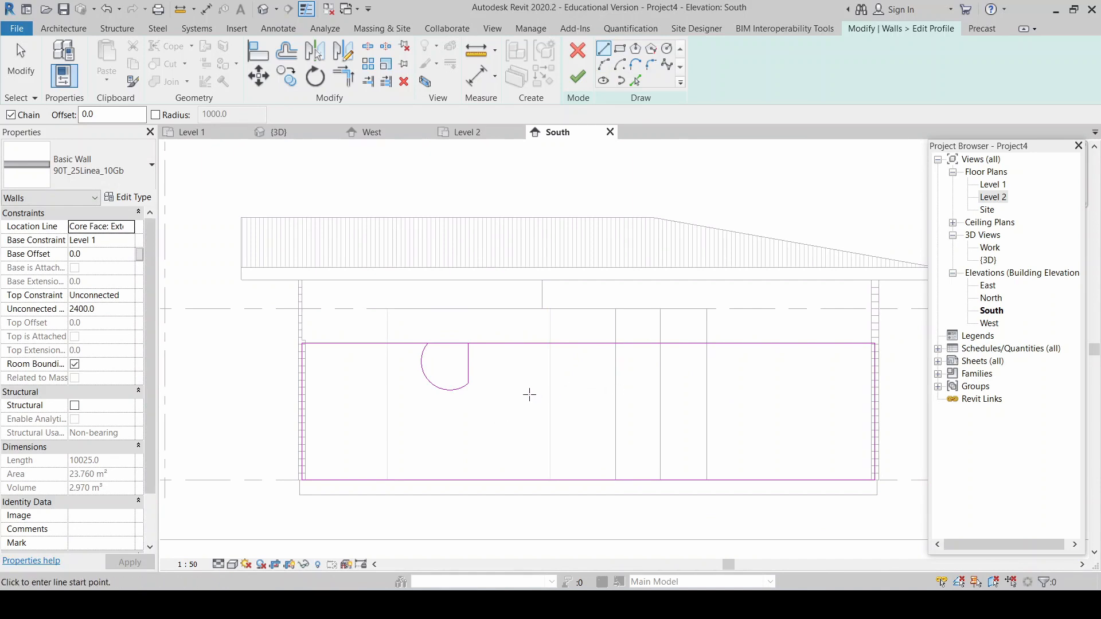
pyautogui.click(666, 48)
pyautogui.click(524, 377)
pyautogui.click(535, 388)
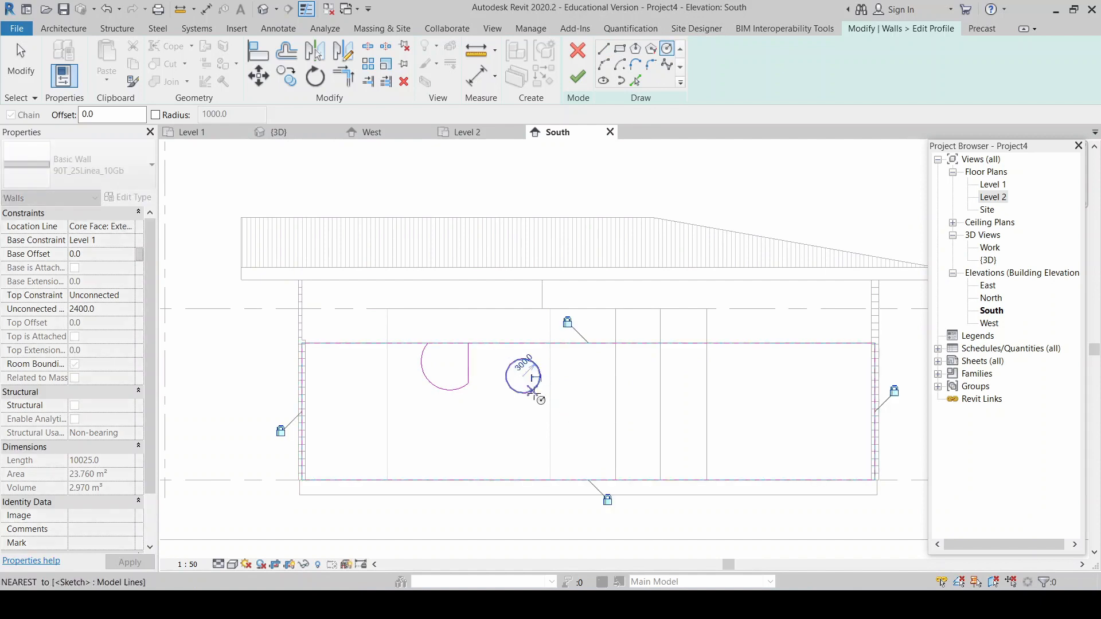
pyautogui.press('Escape')
# Step: Split the profile's top edge across the notch and pull the two pieces back to the vertical line and the arc's upper end
pyautogui.scroll(2, 556, 418)
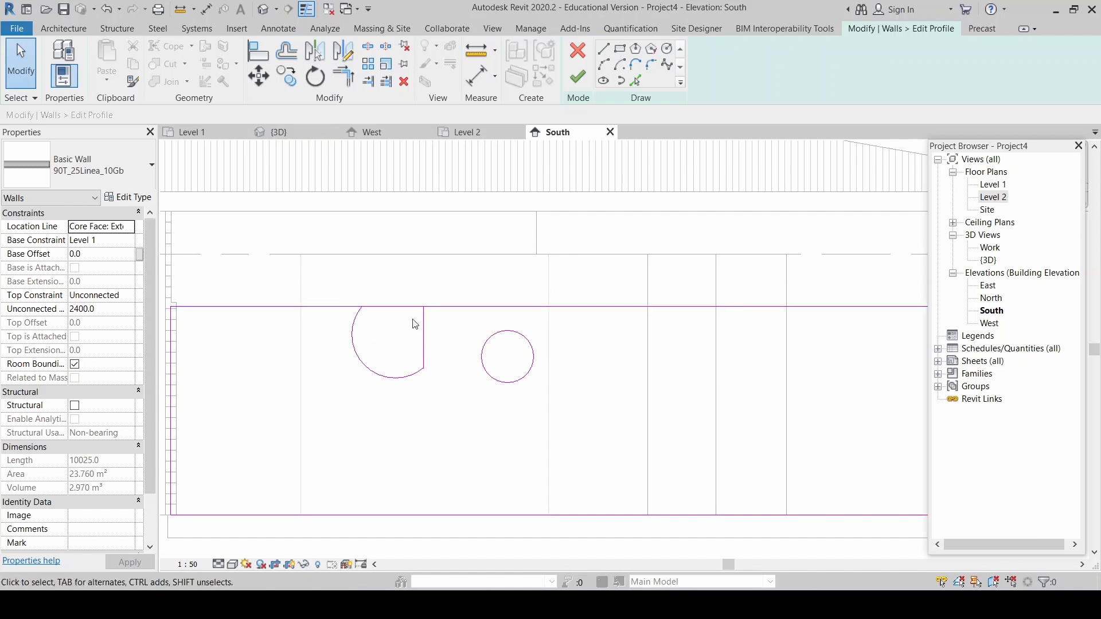
pyautogui.scroll(2, 378, 314)
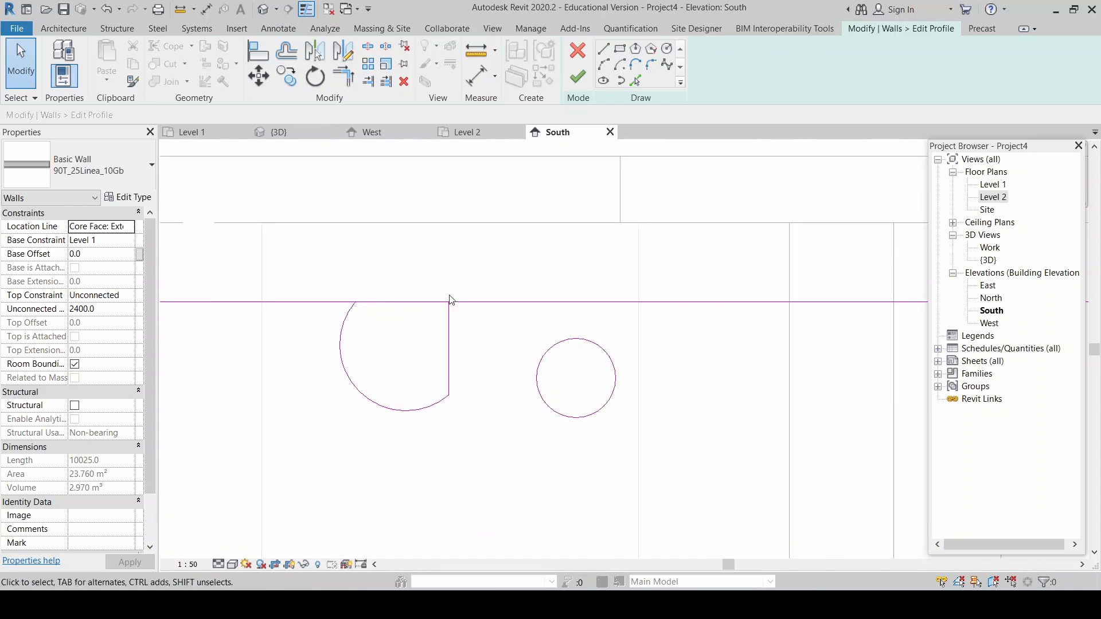
pyautogui.scroll(1, 377, 317)
pyautogui.click(418, 298)
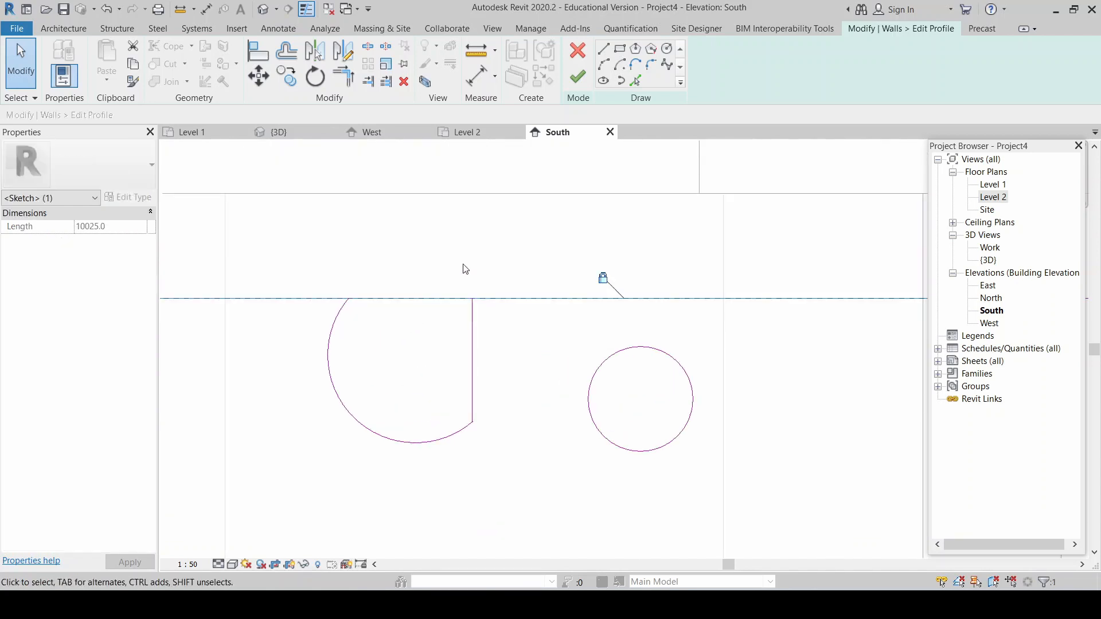
pyautogui.click(368, 51)
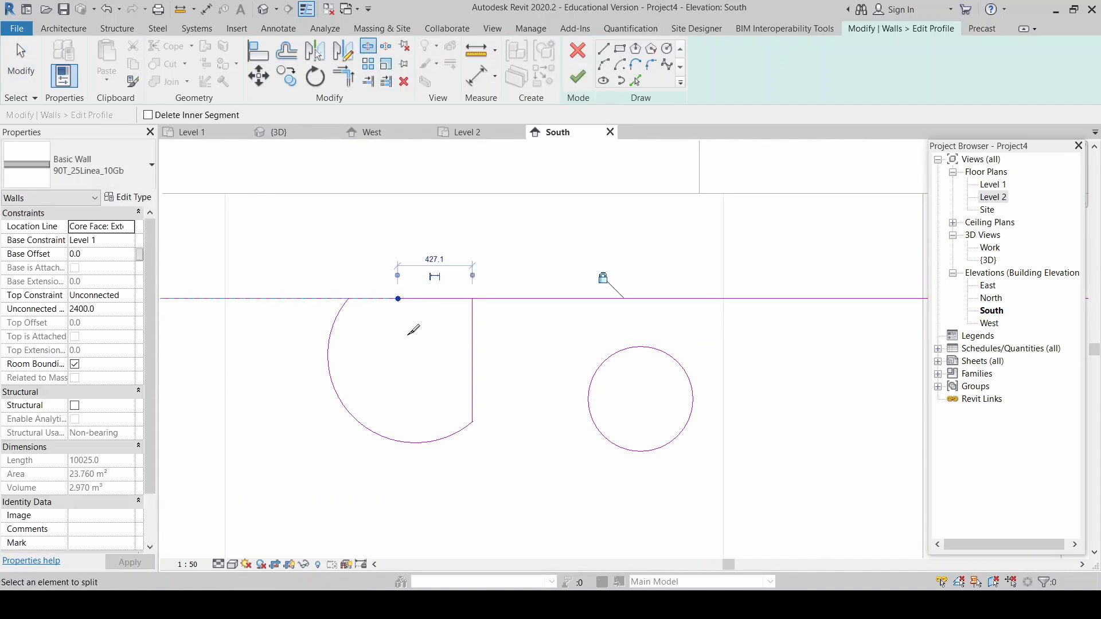
pyautogui.click(407, 300)
pyautogui.moveTo(399, 299); pyautogui.dragTo(471, 298)
pyautogui.click(393, 300)
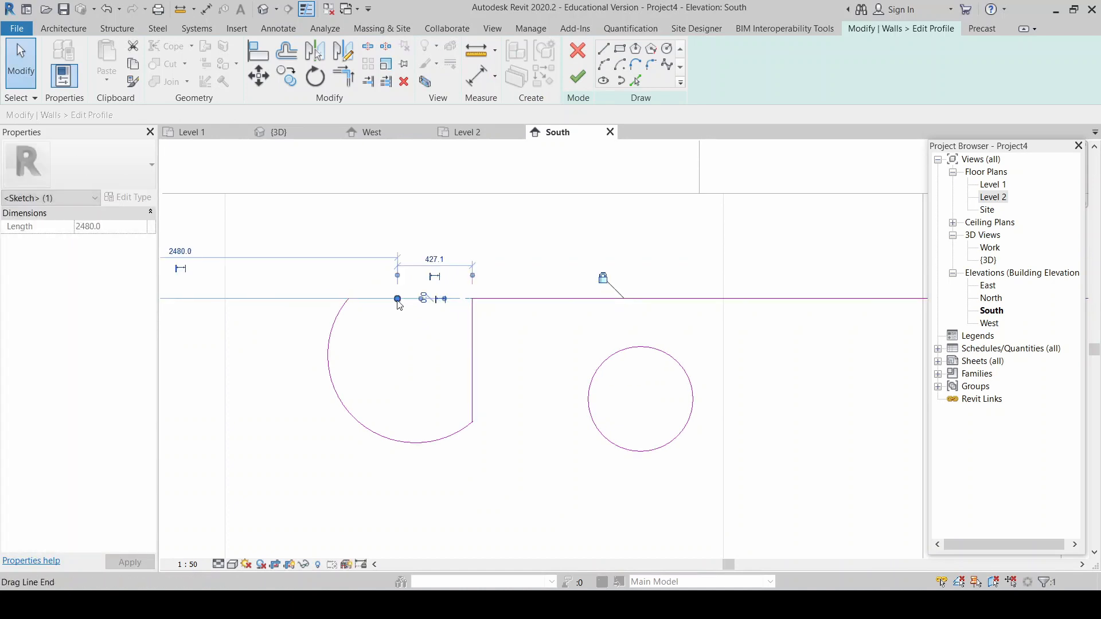
pyautogui.moveTo(398, 299); pyautogui.dragTo(347, 297)
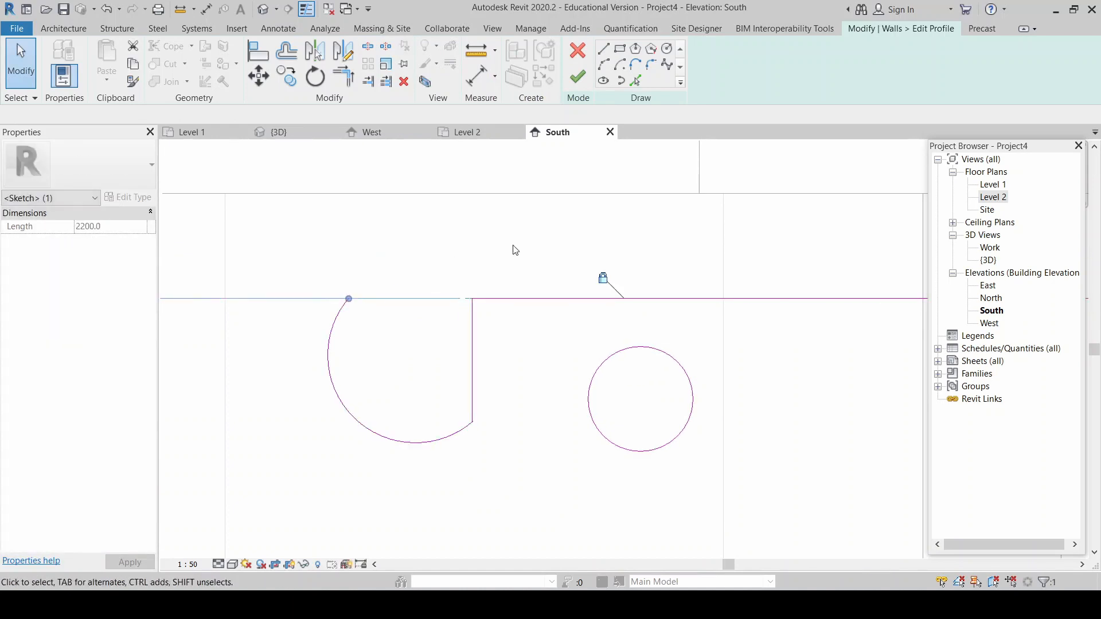
pyautogui.click(556, 269)
# Step: Finish the south wall's profile edit and deselect the wall
pyautogui.scroll(-3, 555, 268)
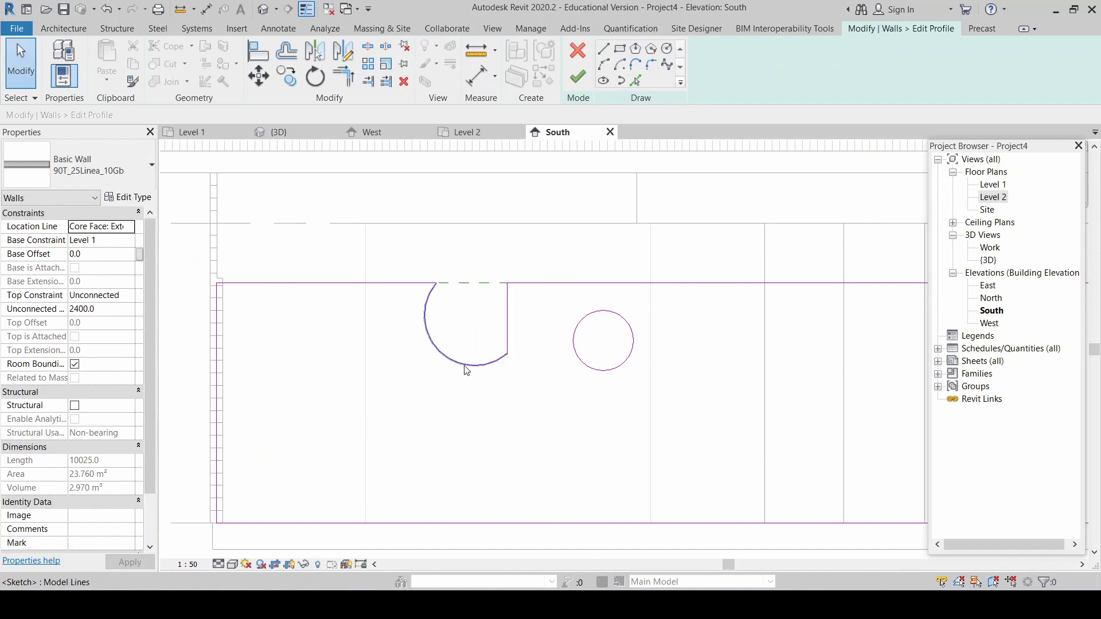
pyautogui.scroll(-1, 259, 355)
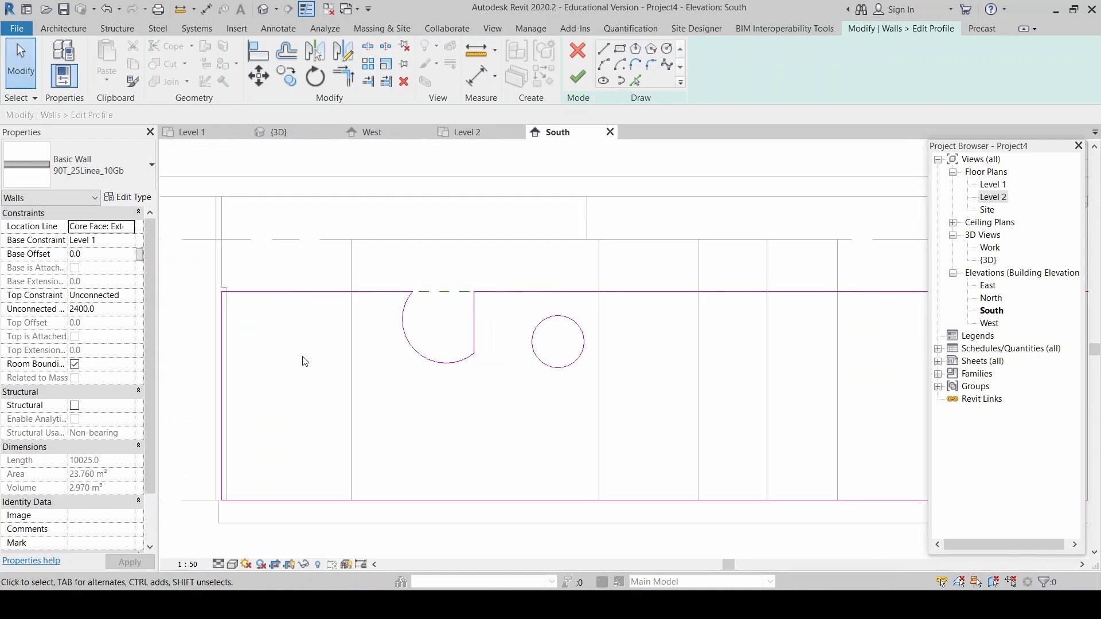
pyautogui.click(578, 77)
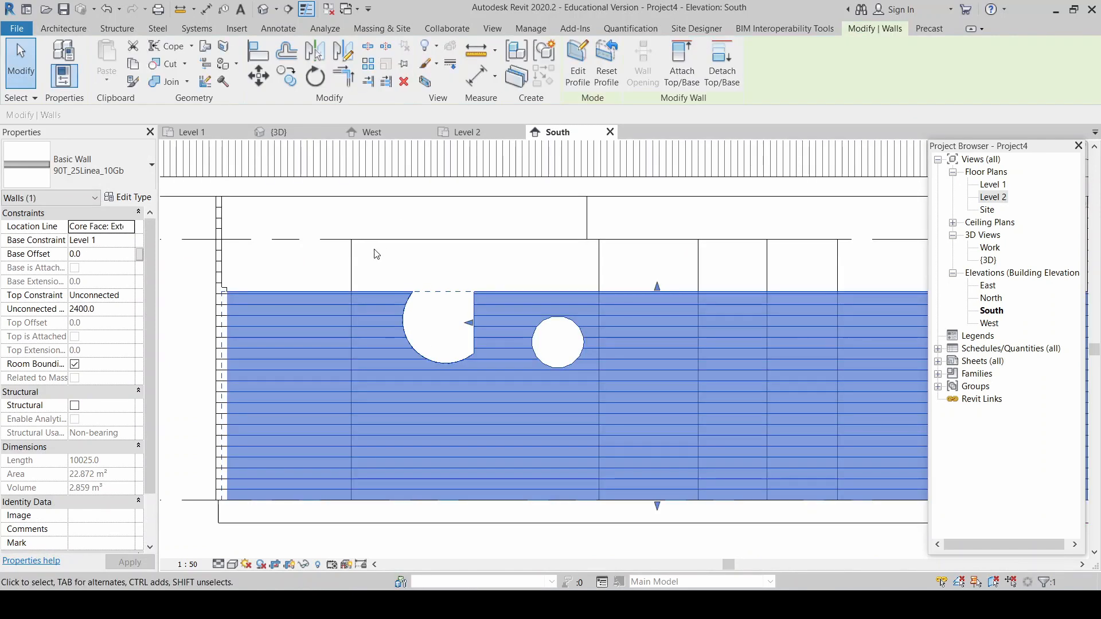
pyautogui.click(375, 254)
pyautogui.scroll(-2, 408, 361)
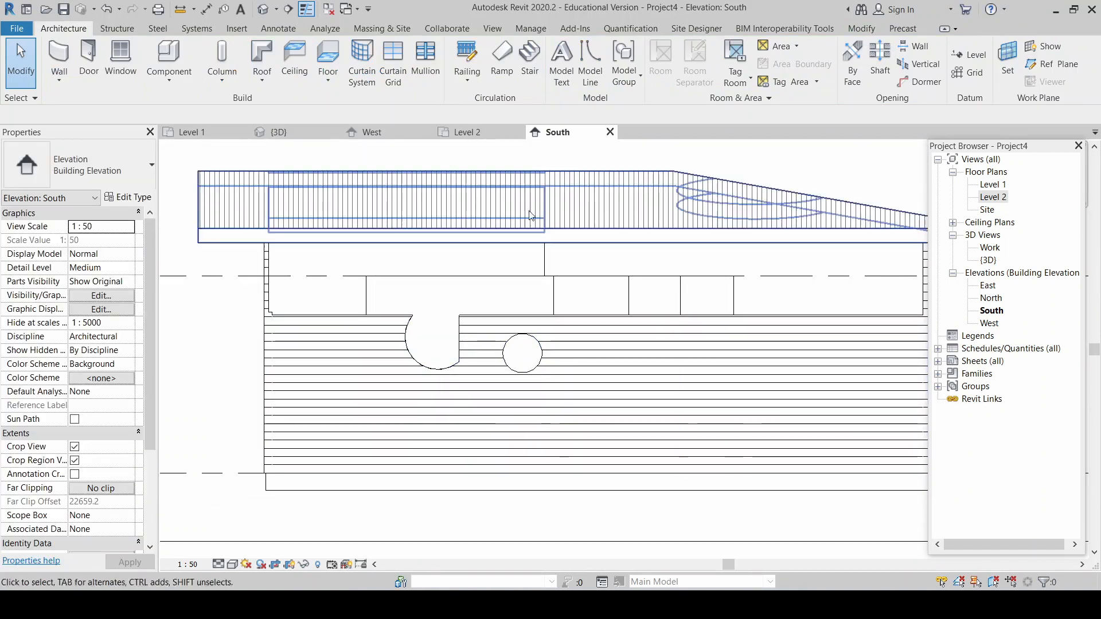
# Step: Examine the south wall's notch and round opening in the 3D view from several angles
pyautogui.click(298, 135)
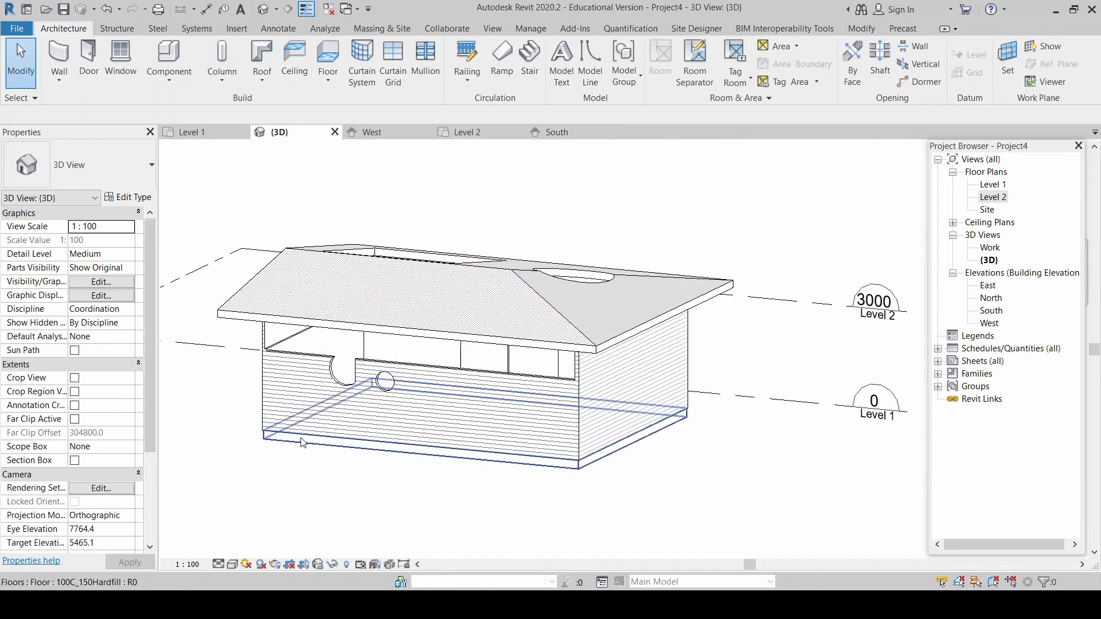
pyautogui.keyDown('shift'); pyautogui.moveTo(381, 450); pyautogui.dragTo(488, 436, button='middle'); pyautogui.keyUp('shift')
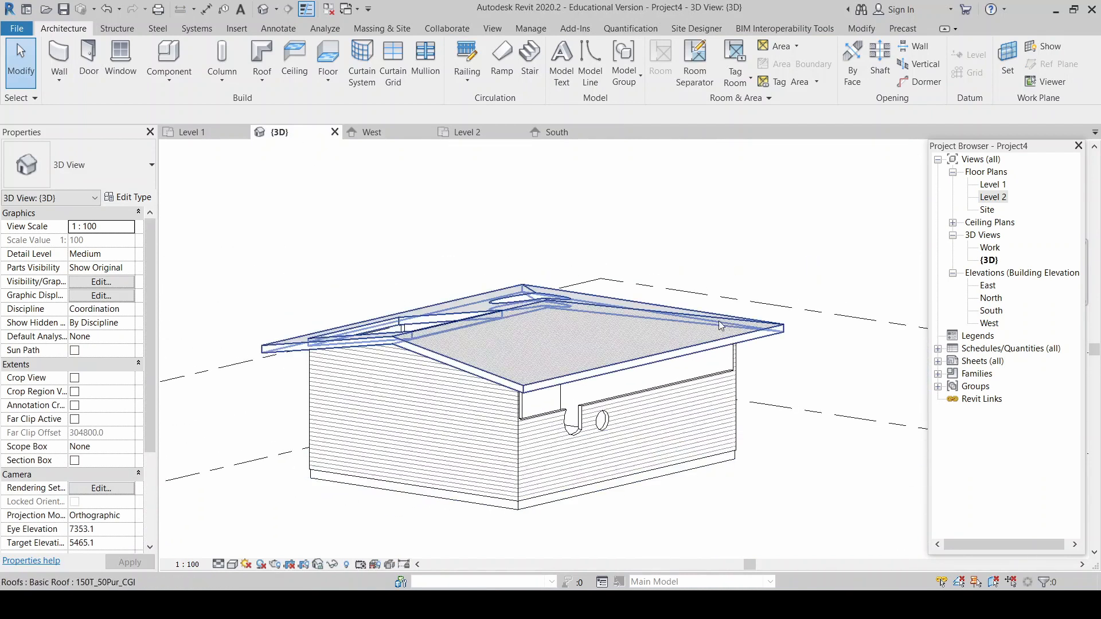
pyautogui.scroll(3, 700, 377)
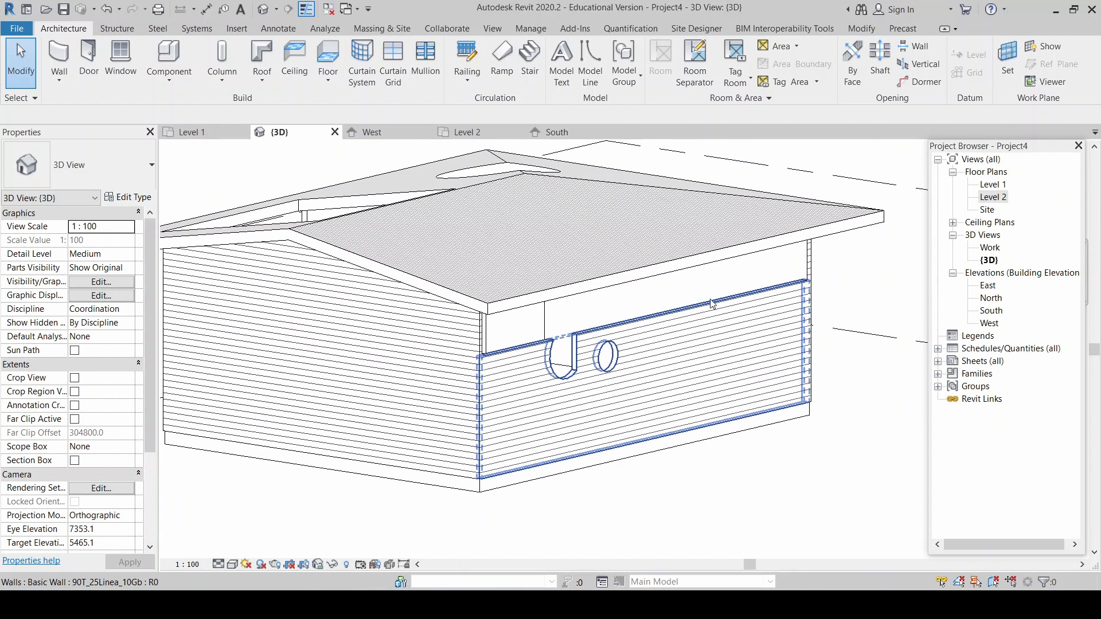
pyautogui.click(682, 319)
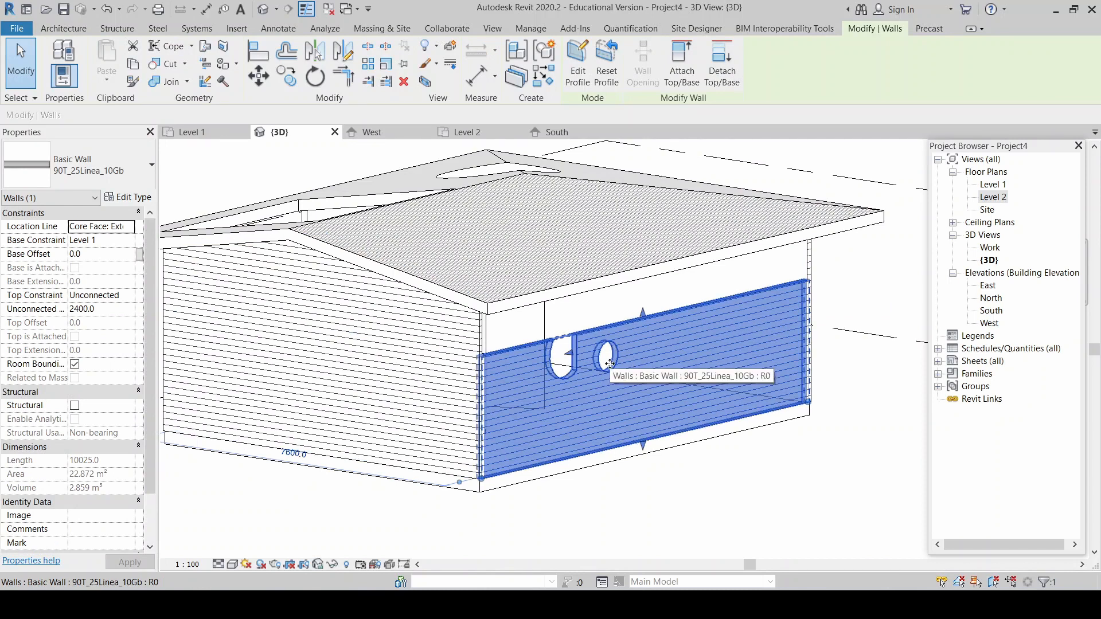
pyautogui.press('Escape')
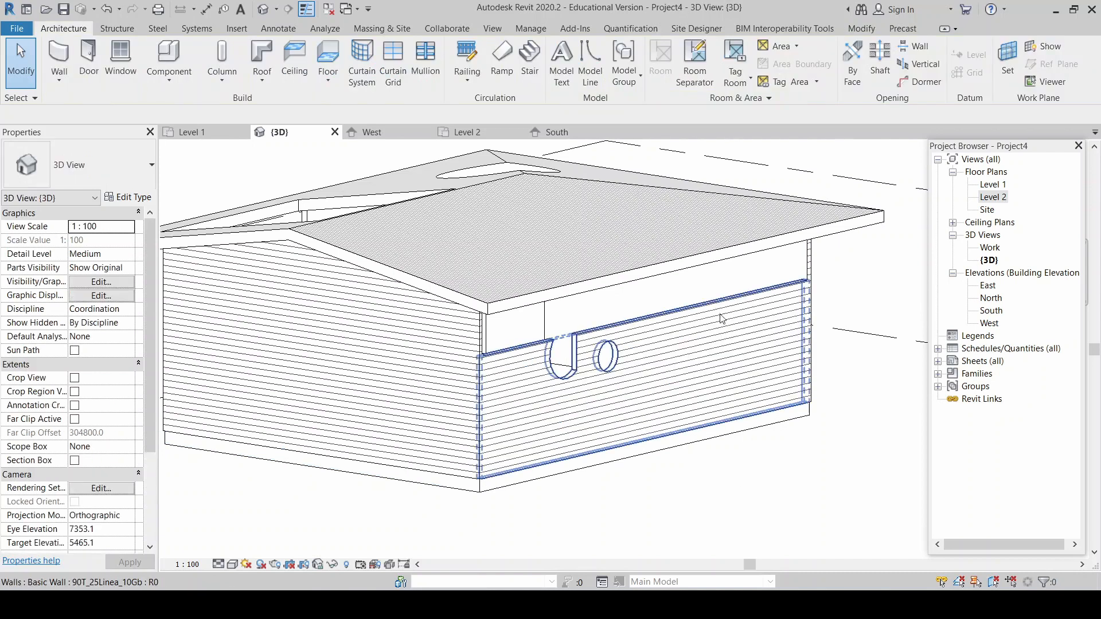
pyautogui.keyDown('shift'); pyautogui.moveTo(717, 304); pyautogui.dragTo(722, 436, button='middle'); pyautogui.keyUp('shift')
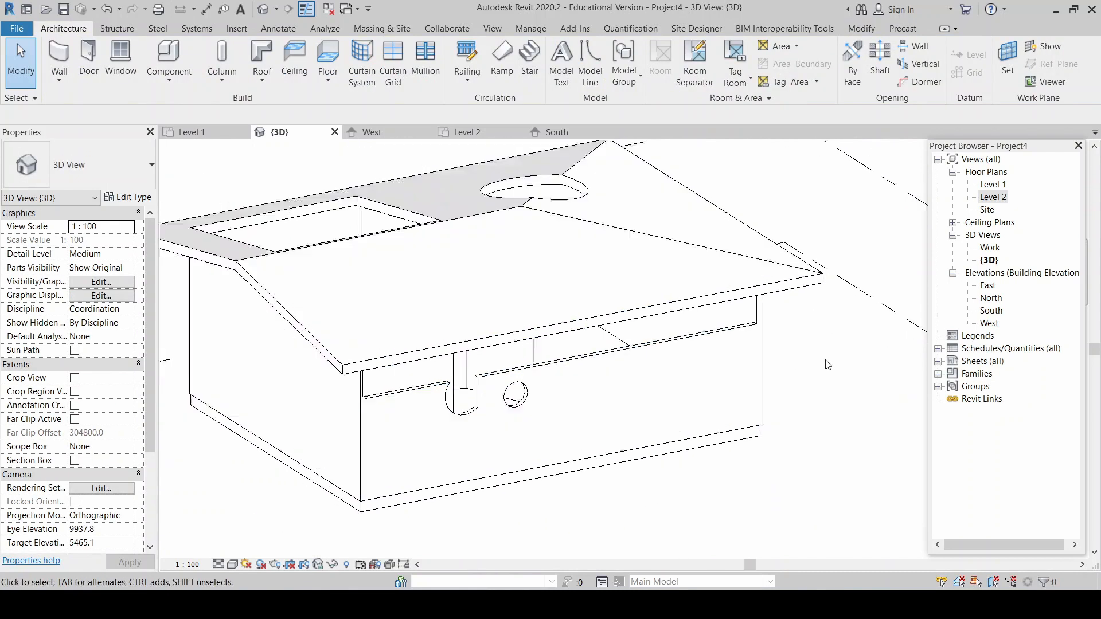
pyautogui.scroll(2, 651, 471)
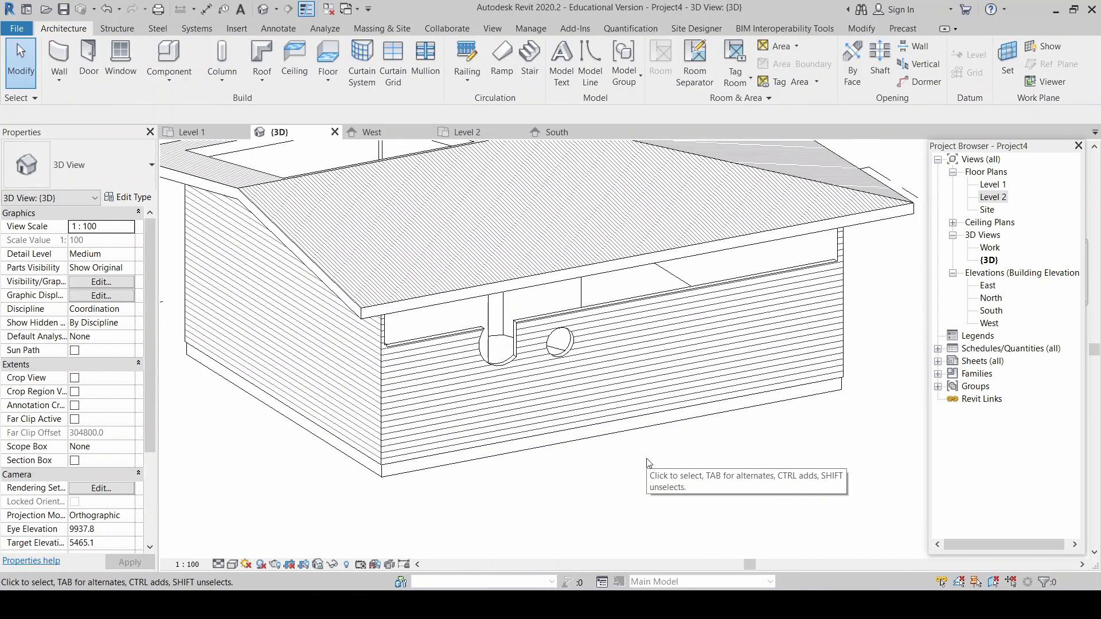
# Step: Reopen the south wall's profile in the South elevation and draw a shallow three-point arc rising eastward from above the circle
pyautogui.click(628, 341)
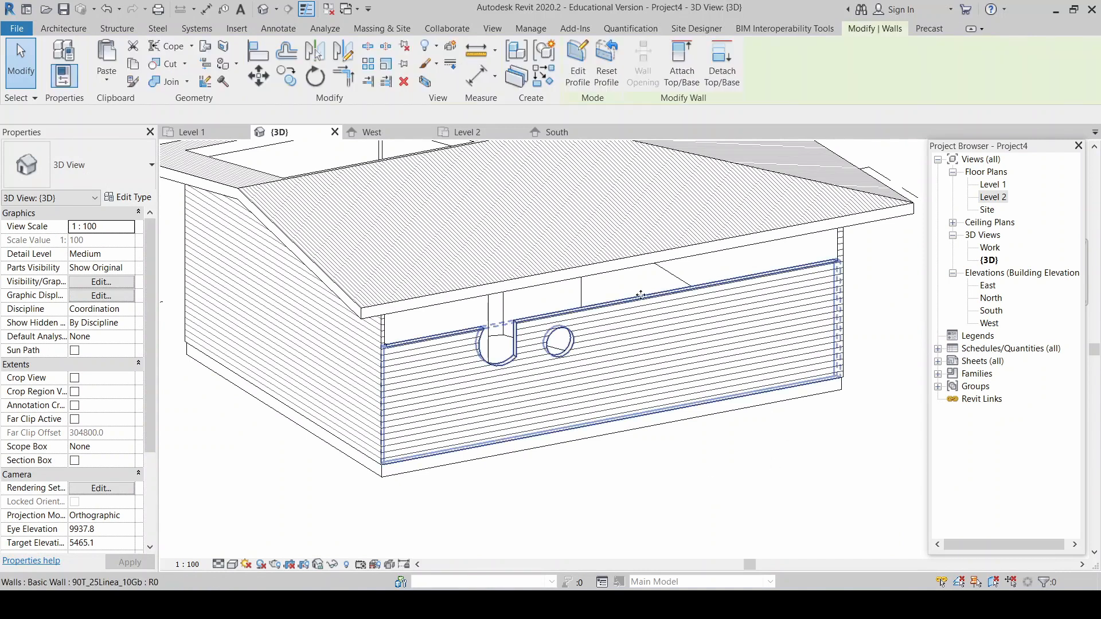
pyautogui.click(552, 132)
pyautogui.click(578, 66)
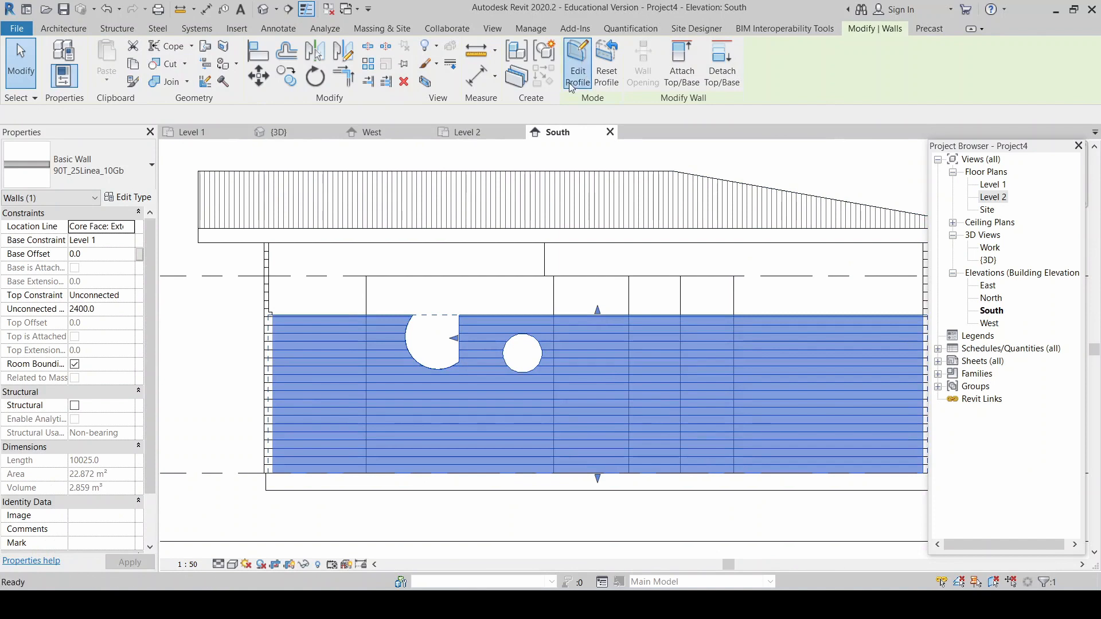
pyautogui.scroll(-3, 582, 325)
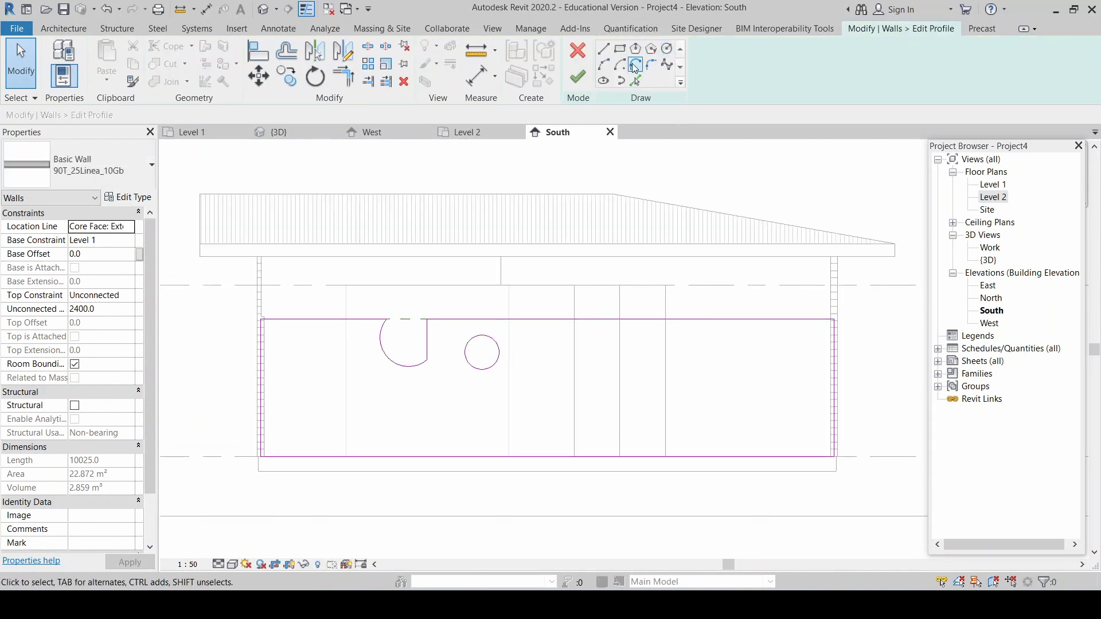
pyautogui.click(604, 64)
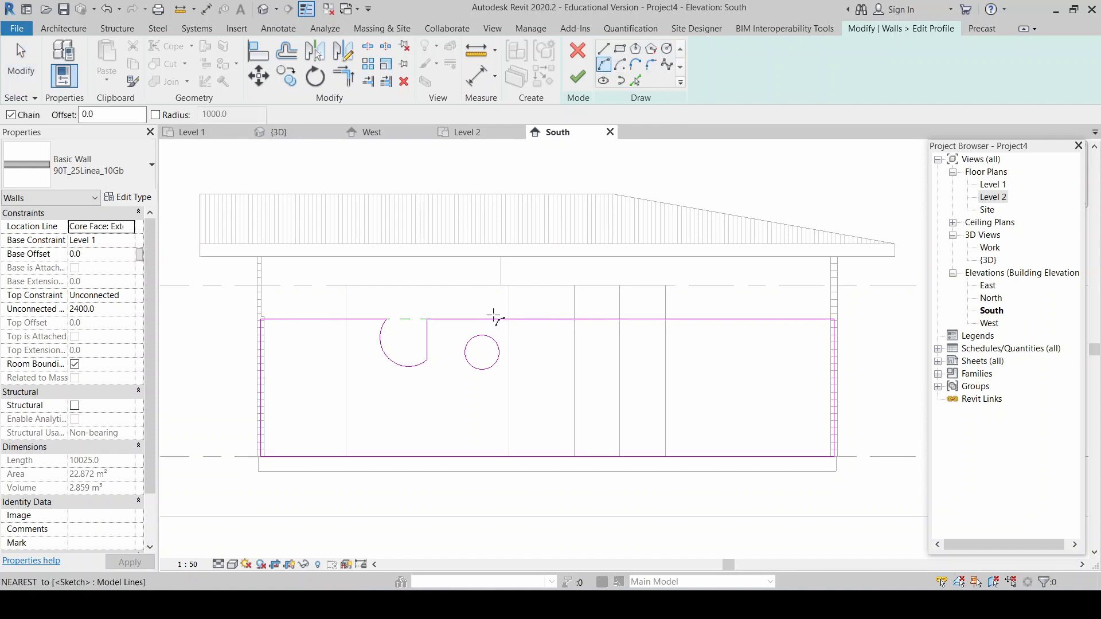
pyautogui.click(467, 319)
pyautogui.click(700, 299)
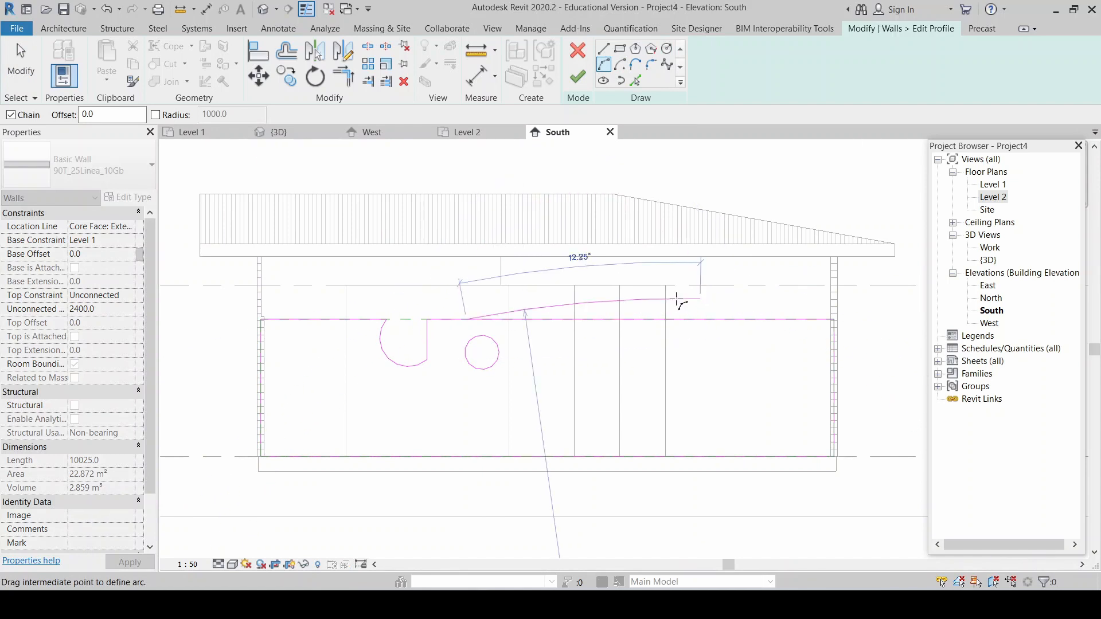
pyautogui.click(652, 297)
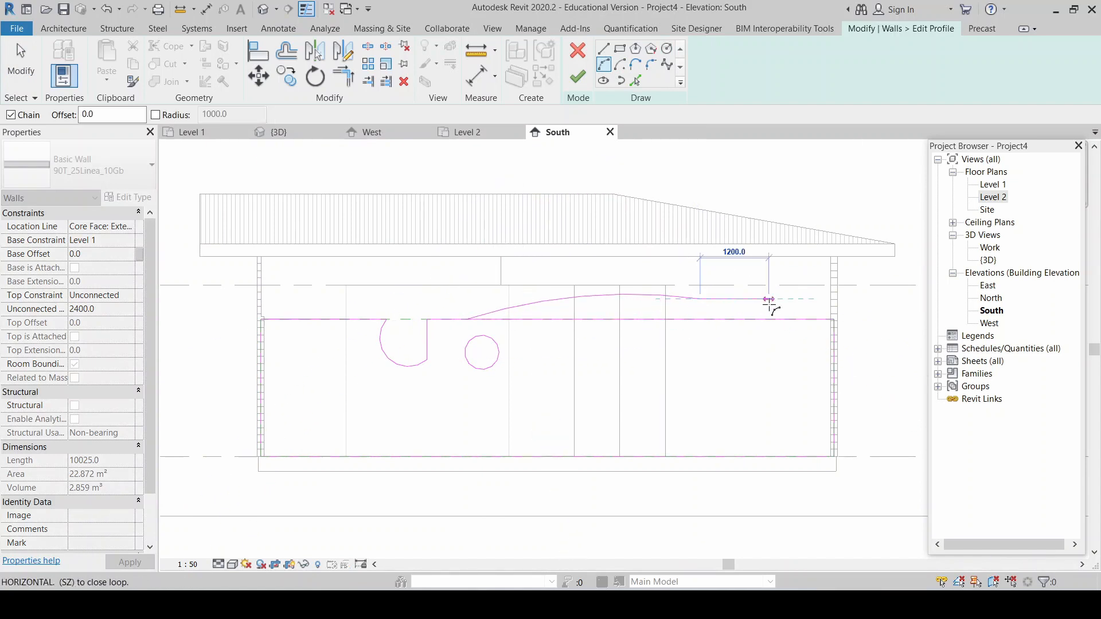
pyautogui.scroll(2, 766, 304)
pyautogui.press('Escape')
pyautogui.press('Escape')
# Step: Draw a tangent line about 2400 long from the shallow arc's east end down to the profile's upper east corner
pyautogui.click(603, 48)
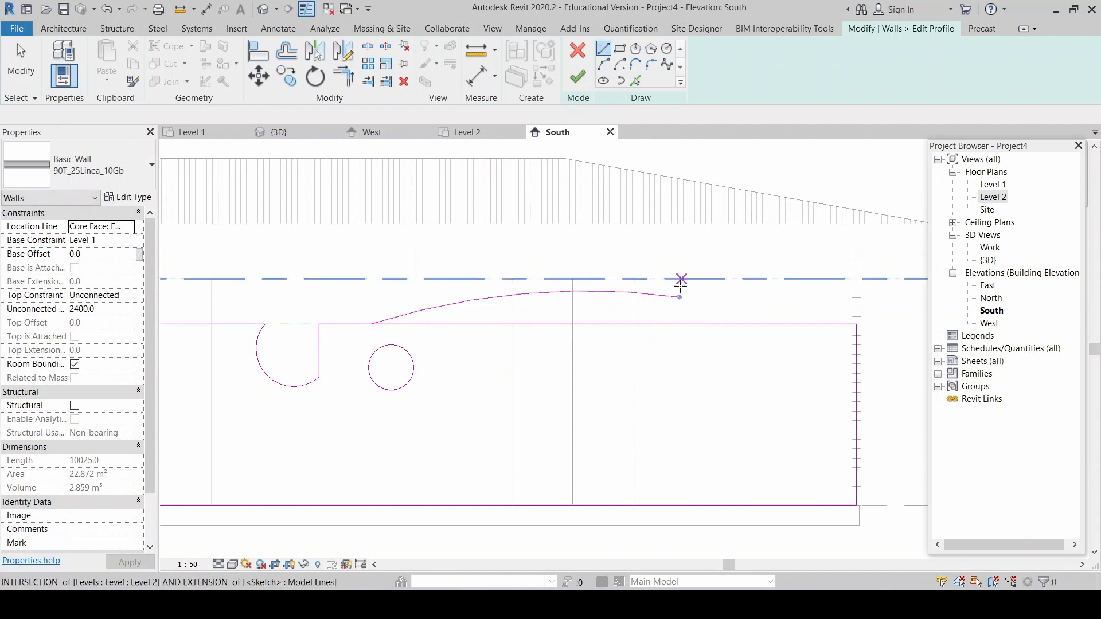
pyautogui.click(680, 297)
pyautogui.click(856, 325)
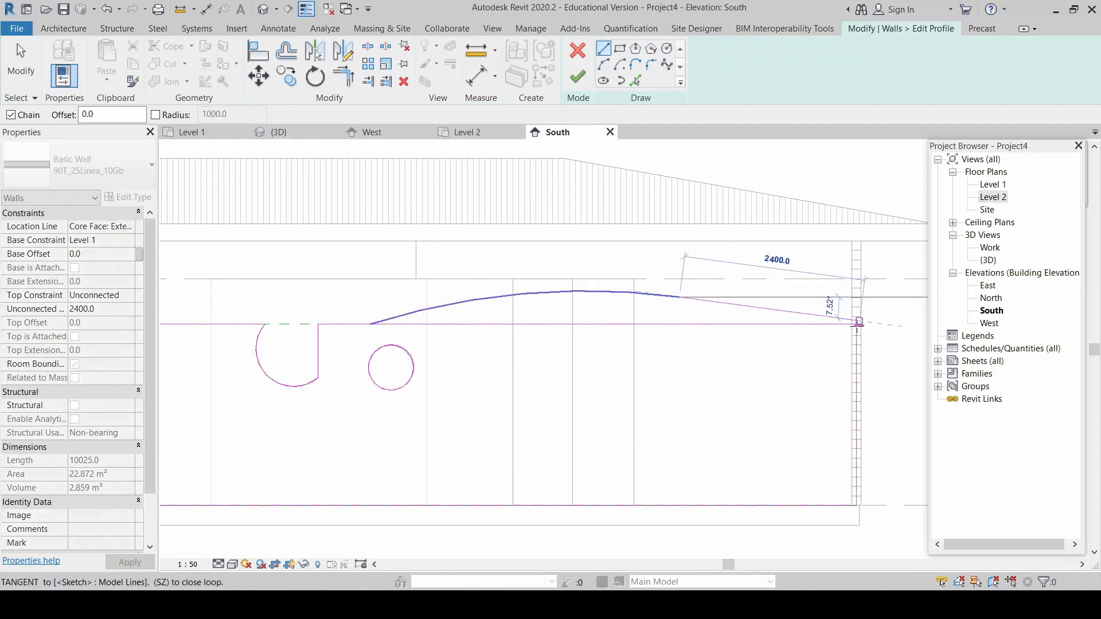
pyautogui.press('Escape')
pyautogui.press('Escape')
# Step: Trim the profile's top edge to the shallow arc's west end, removing the part beneath the arc, and finish the profile edit
pyautogui.scroll(2, 358, 341)
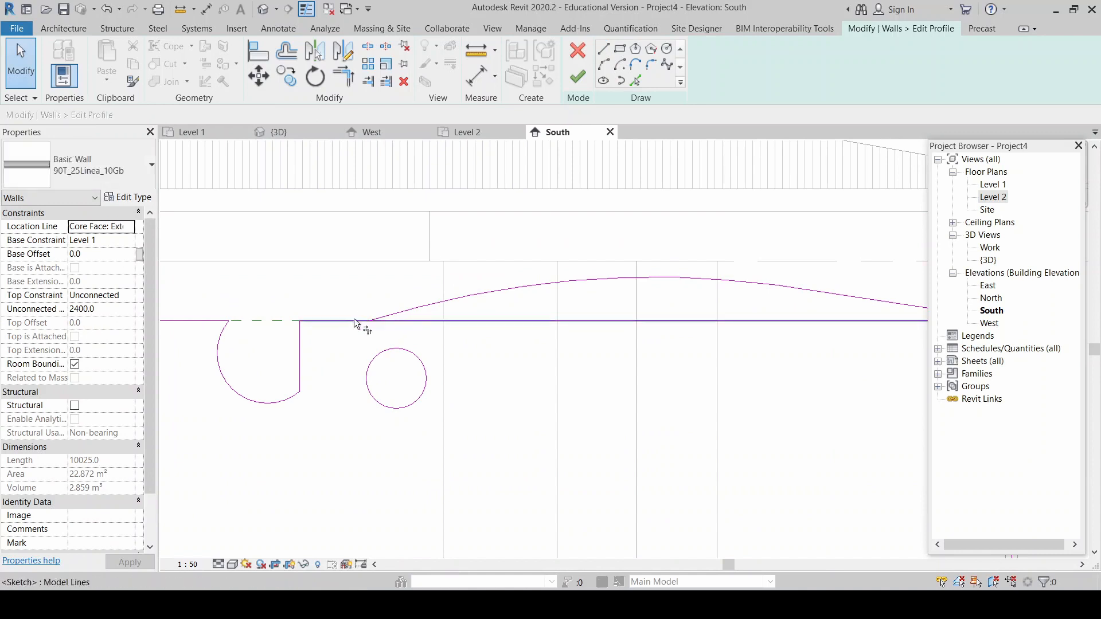
pyautogui.press('t')
pyautogui.press('r')
pyautogui.scroll(-2, 480, 372)
pyautogui.press('Escape')
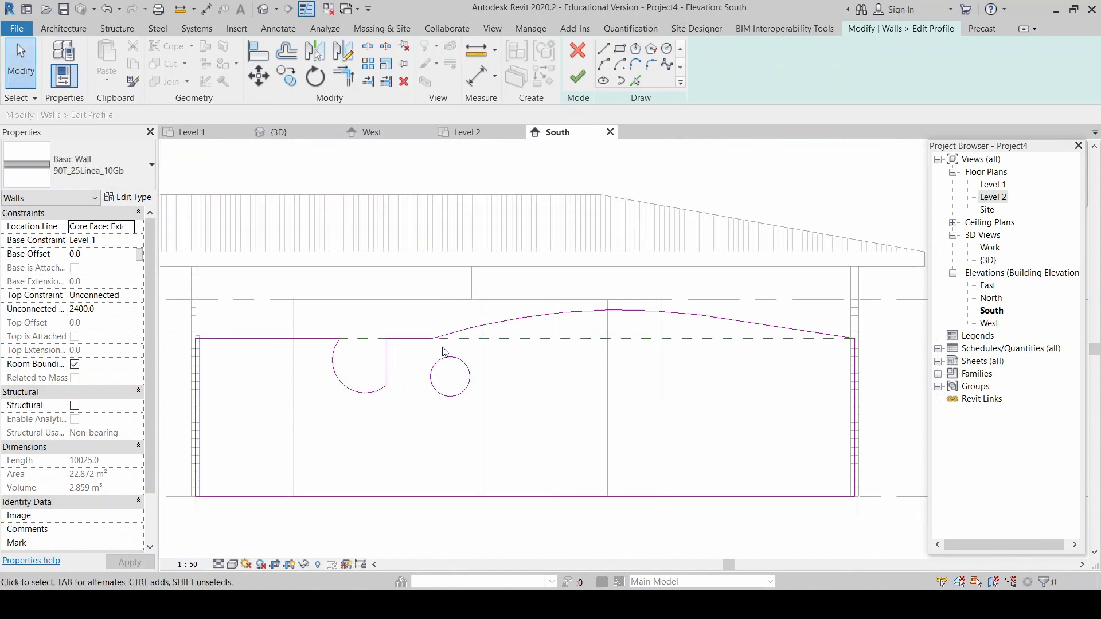
pyautogui.click(578, 77)
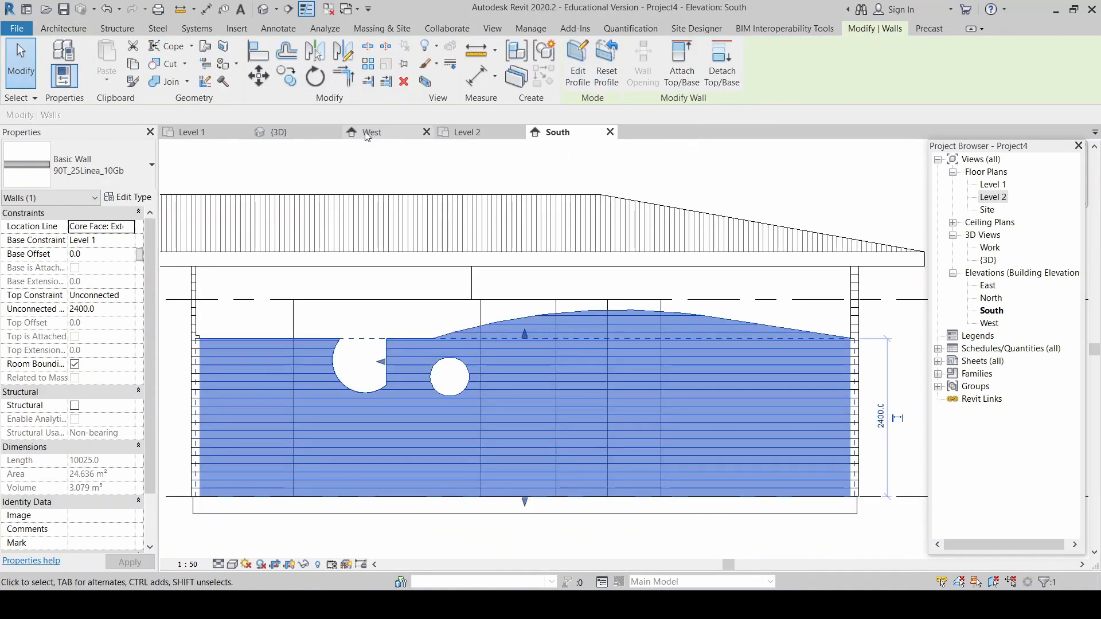
# Step: Examine the south wall's curved top edge and openings up close in the 3D view
pyautogui.click(279, 131)
pyautogui.click(711, 452)
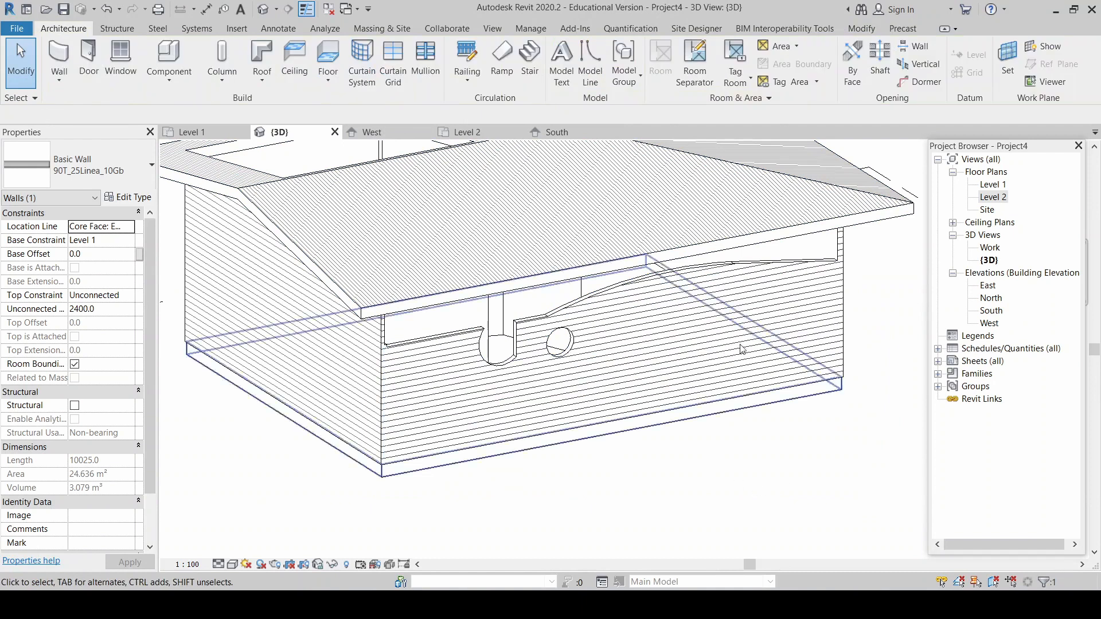
pyautogui.click(727, 367)
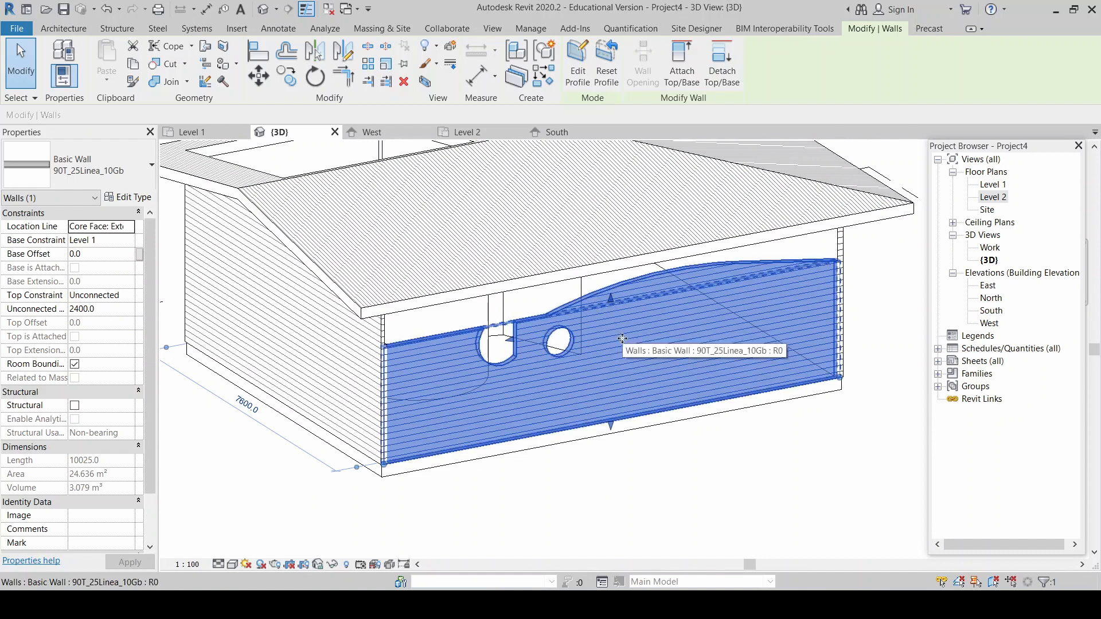
pyautogui.scroll(4, 625, 312)
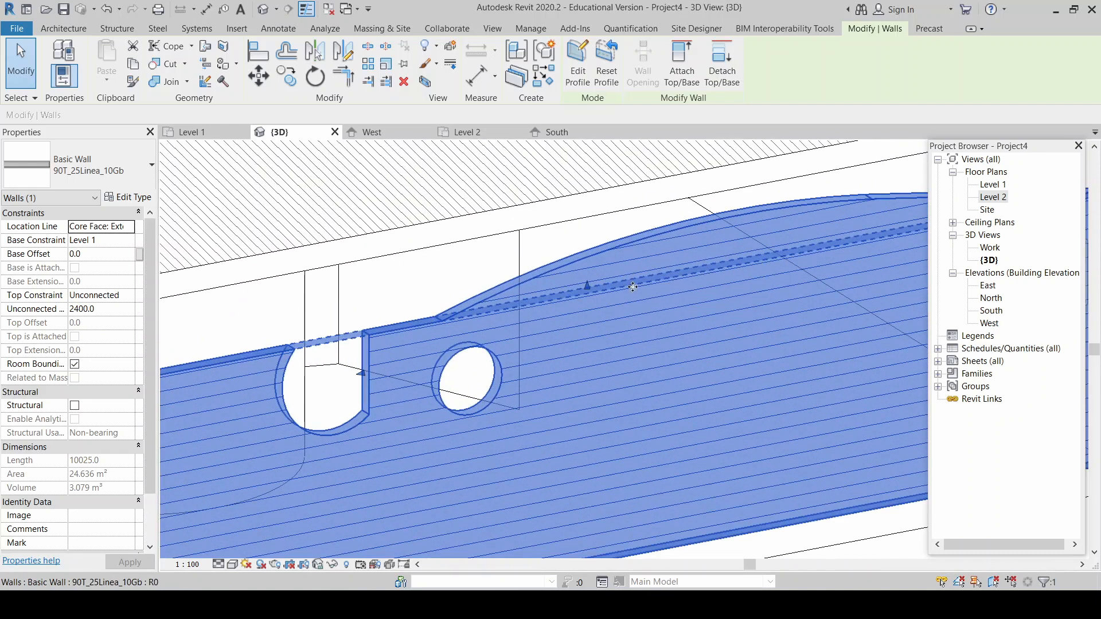
pyautogui.scroll(-1, 616, 288)
pyautogui.scroll(-3, 617, 288)
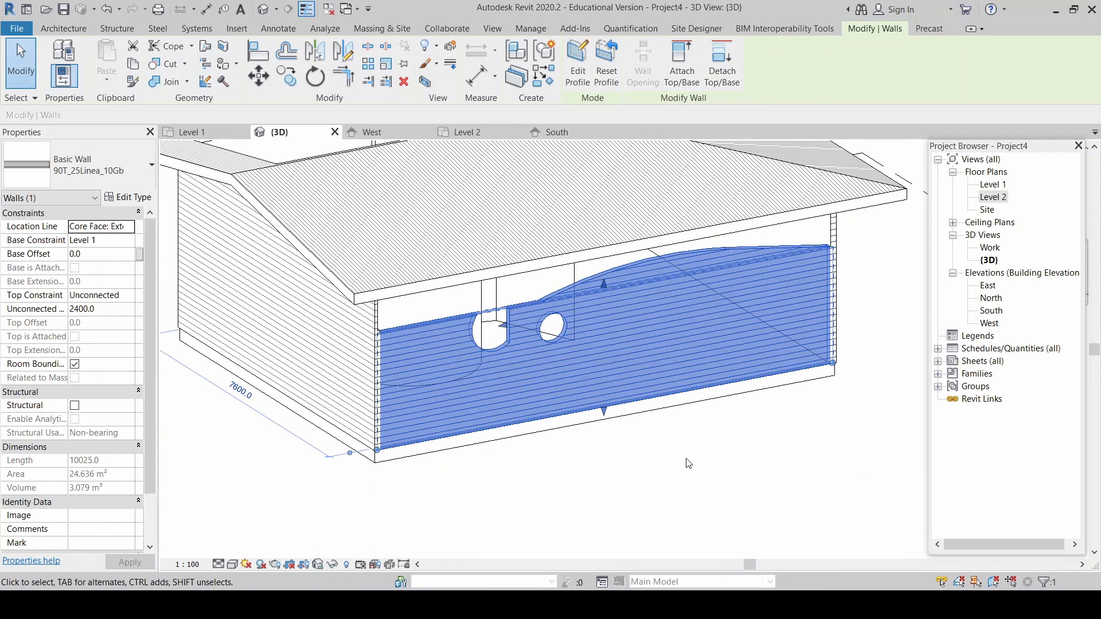
# Step: Reset the south wall's edited profile to its original rectangular shape in the 3D view
pyautogui.click(688, 463)
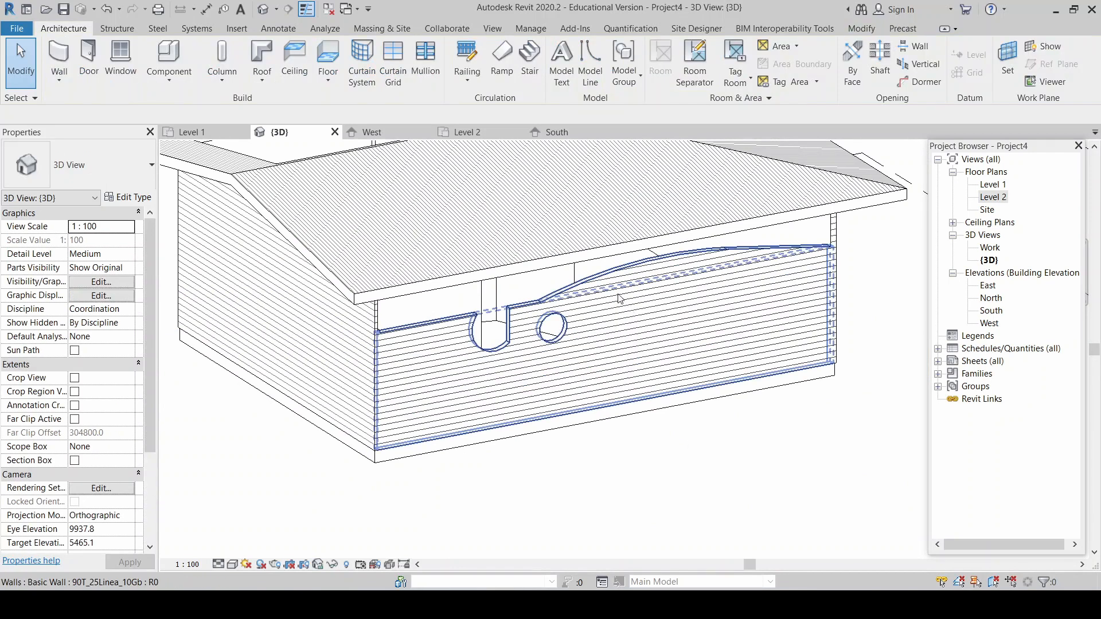
pyautogui.click(618, 293)
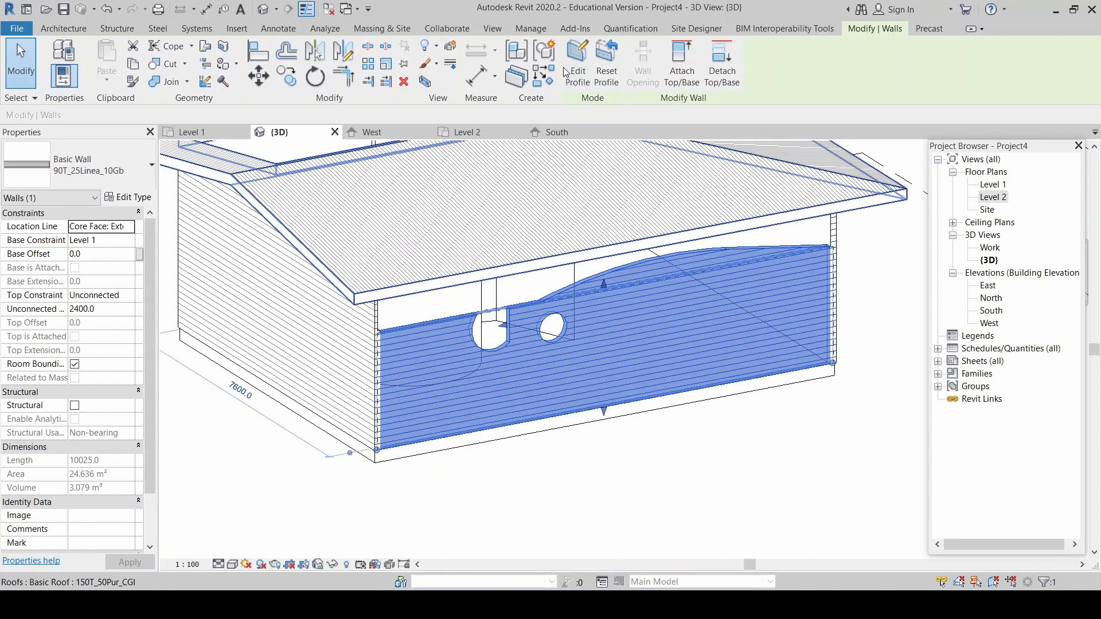
pyautogui.click(607, 56)
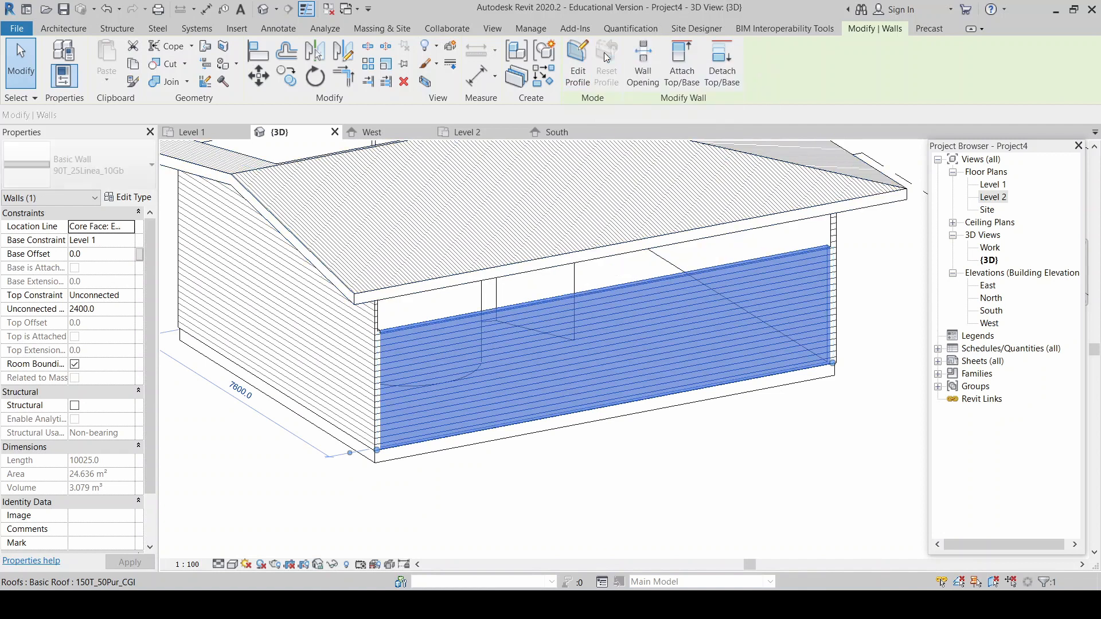
pyautogui.click(674, 464)
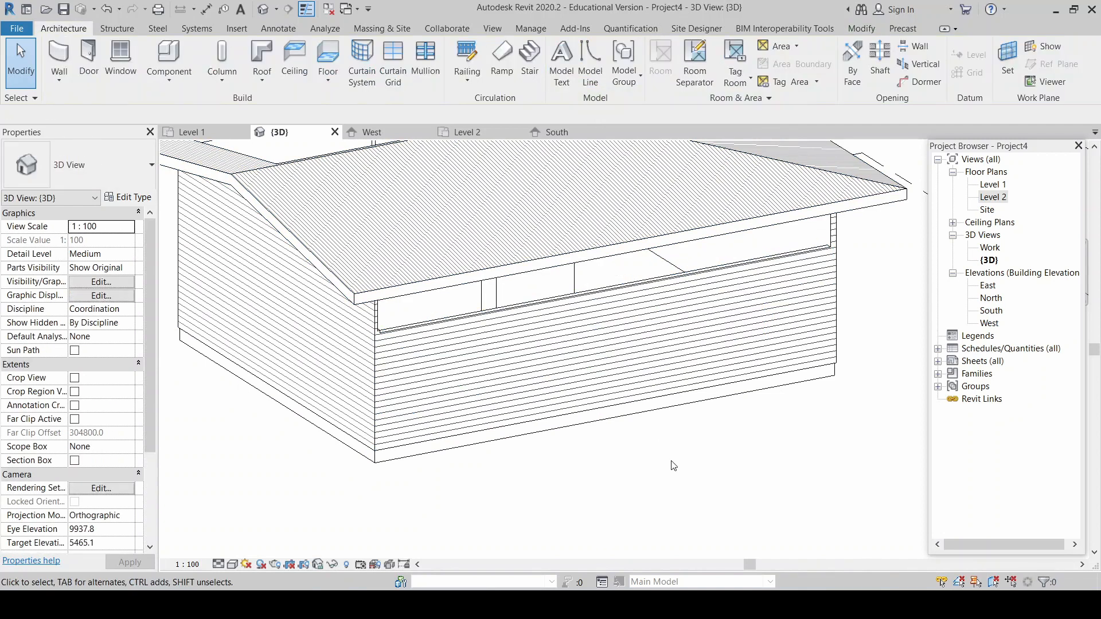
# Step: Attach the top of the south wall to the roof
pyautogui.click(643, 333)
pyautogui.click(682, 60)
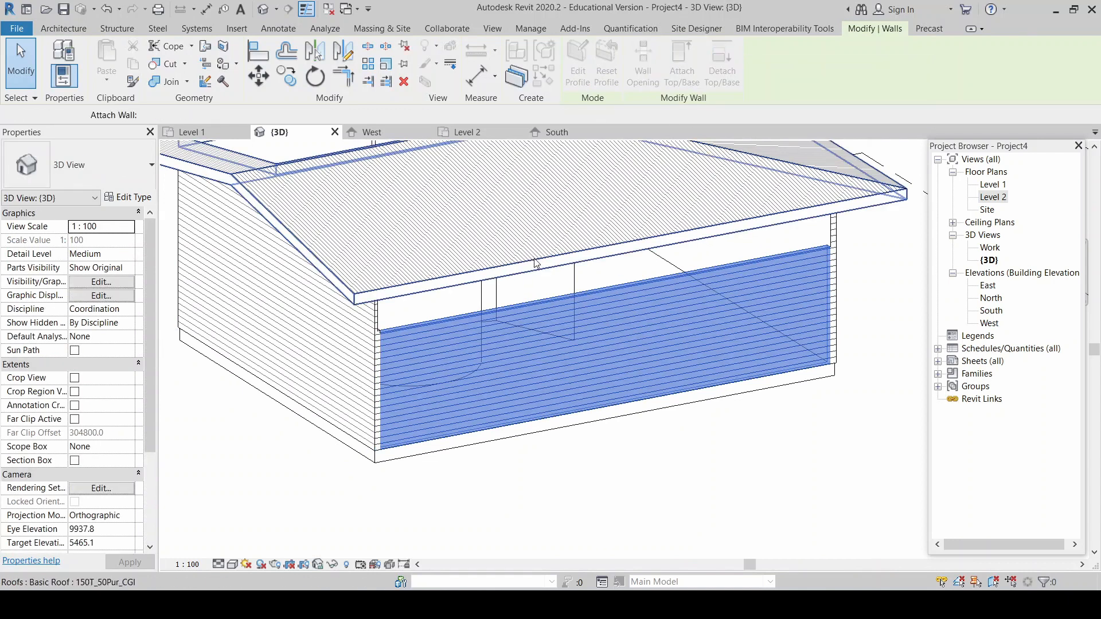
pyautogui.click(574, 223)
pyautogui.scroll(-3, 478, 397)
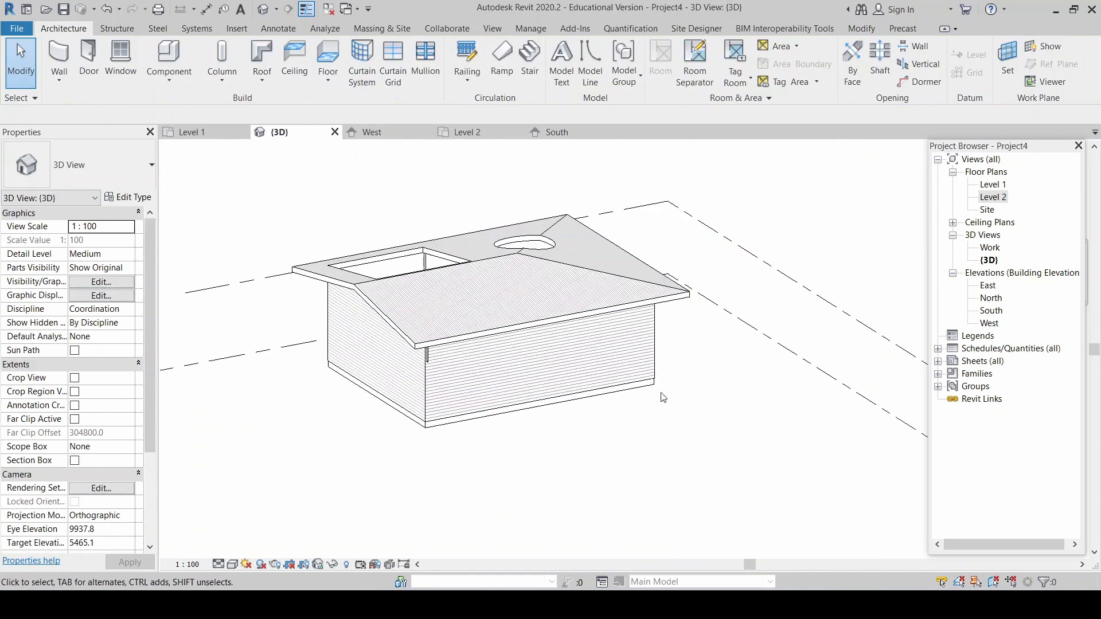
# Step: Examine how the south wall meets the roof from several angles in 3D and in the South elevation
pyautogui.moveTo(495, 330)
pyautogui.keyDown('shift'); pyautogui.mouseDown(button='middle')
pyautogui.moveTo(526, 354)
pyautogui.moveTo(470, 366)
pyautogui.moveTo(574, 338)
pyautogui.moveTo(694, 284)
pyautogui.moveTo(673, 334)
pyautogui.moveTo(694, 372)
pyautogui.mouseUp(button='middle'); pyautogui.keyUp('shift')
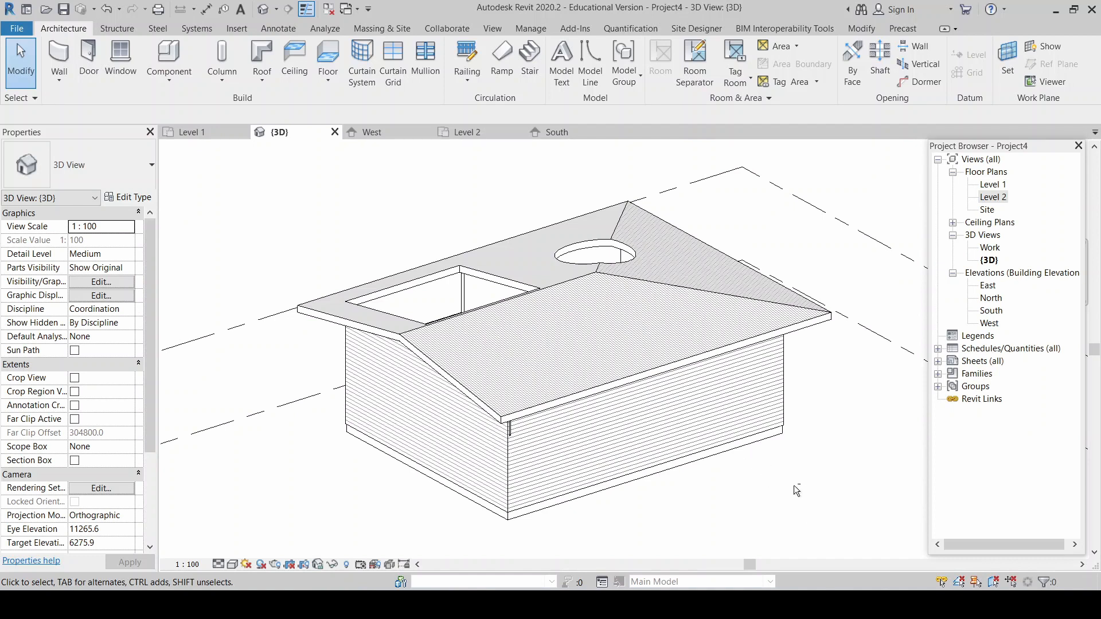
pyautogui.keyDown('shift'); pyautogui.moveTo(798, 490); pyautogui.dragTo(570, 462, button='middle'); pyautogui.keyUp('shift')
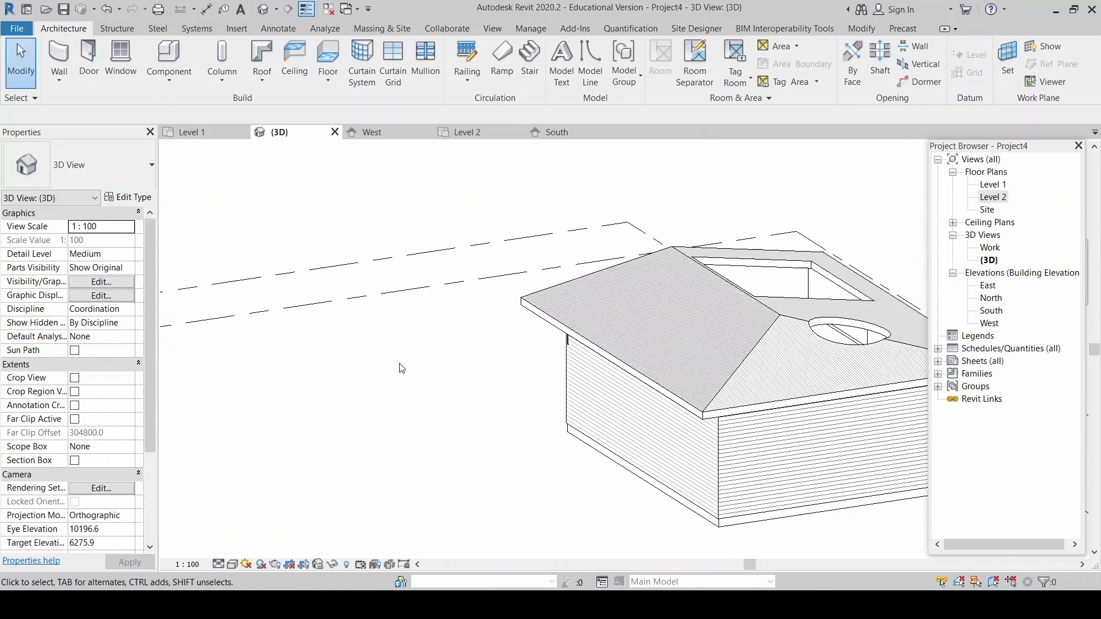
pyautogui.scroll(-3, 401, 367)
pyautogui.scroll(2, 736, 406)
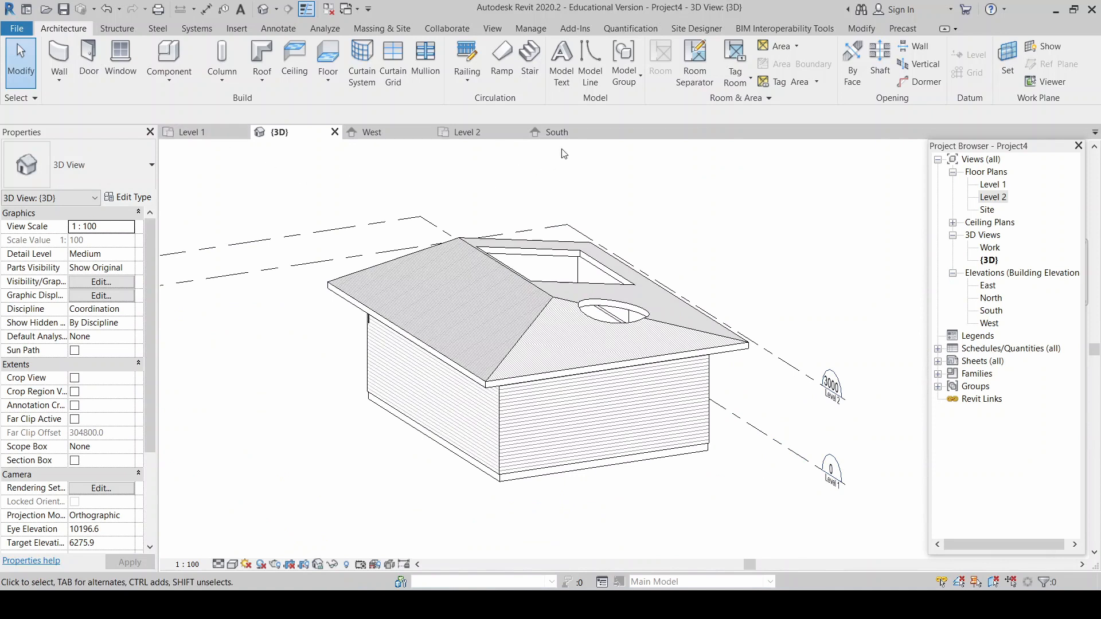
pyautogui.click(555, 133)
pyautogui.click(602, 369)
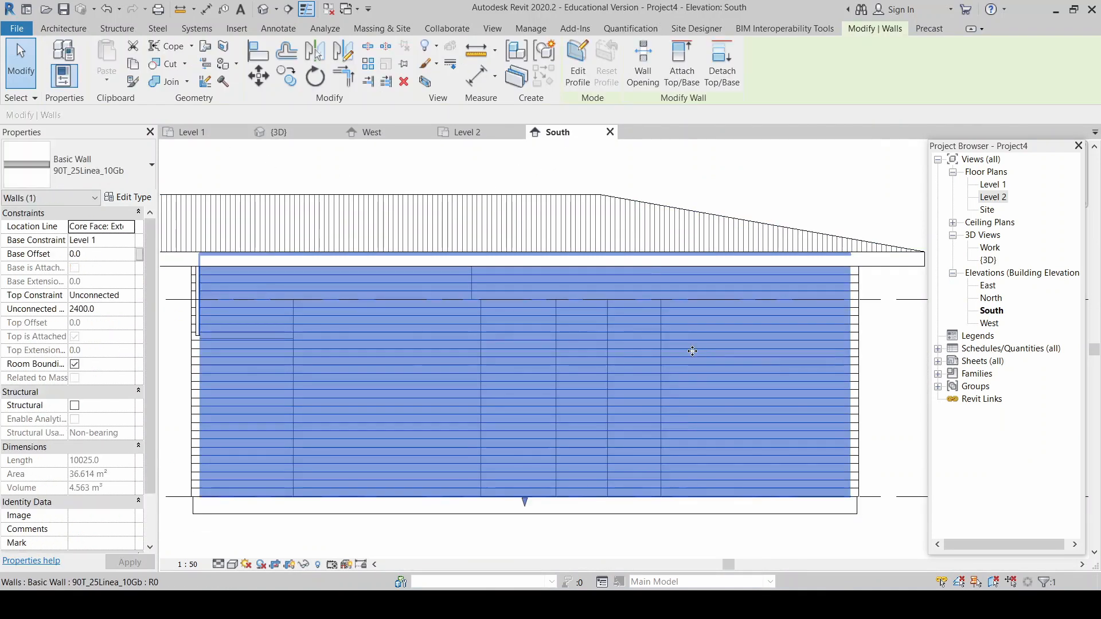
pyautogui.scroll(-3, 660, 352)
pyautogui.click(306, 135)
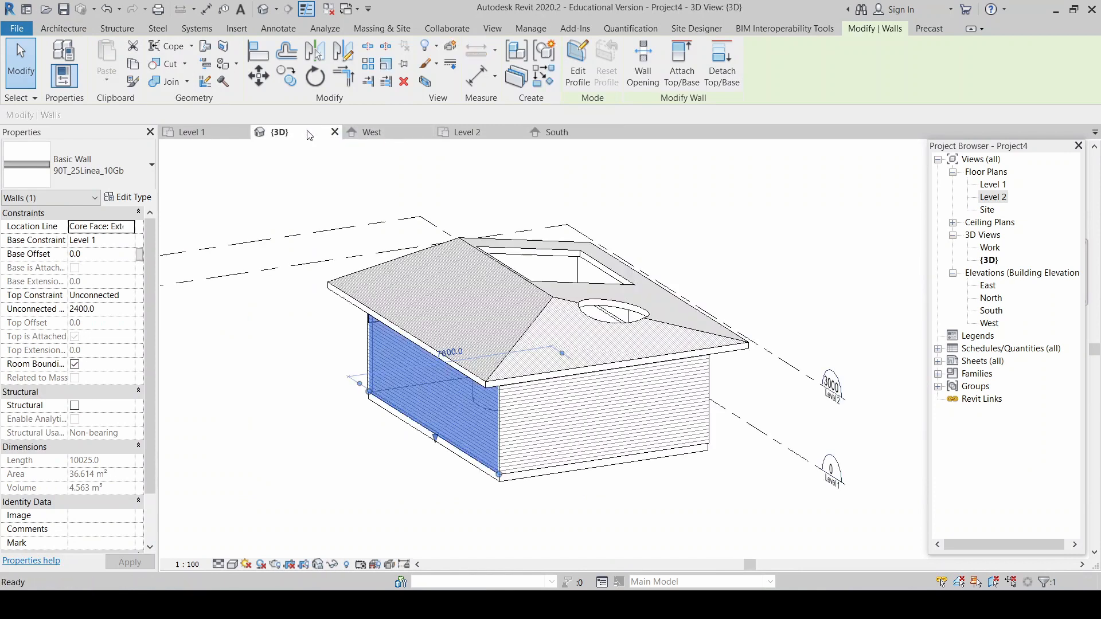
pyautogui.keyDown('shift'); pyautogui.moveTo(312, 412); pyautogui.dragTo(480, 419, button='middle'); pyautogui.keyUp('shift')
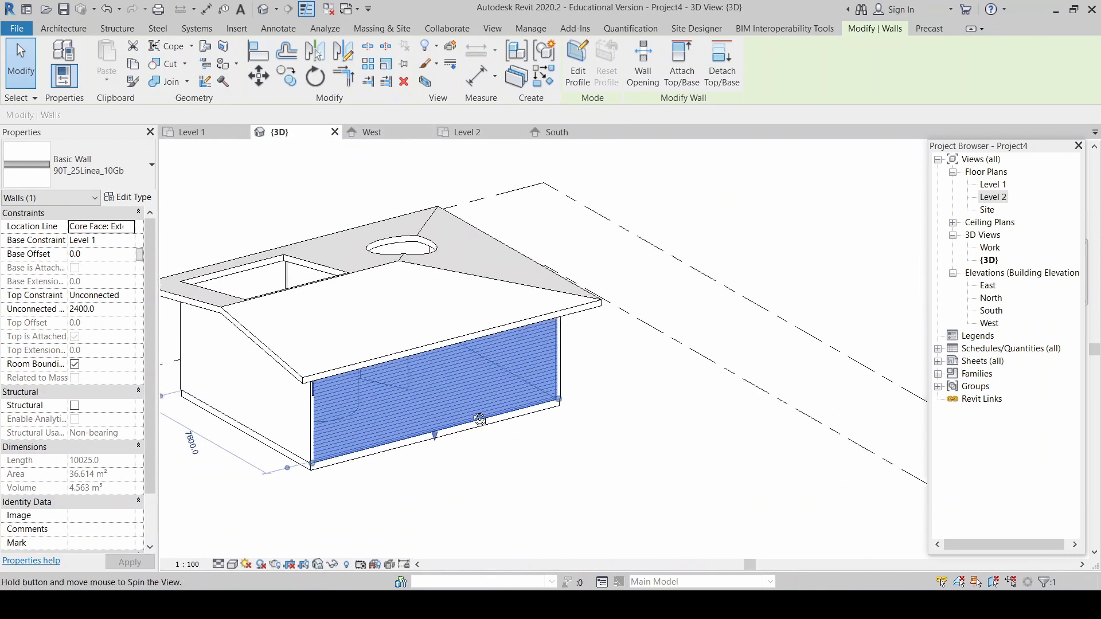
pyautogui.scroll(-2, 740, 378)
pyautogui.scroll(3, 425, 477)
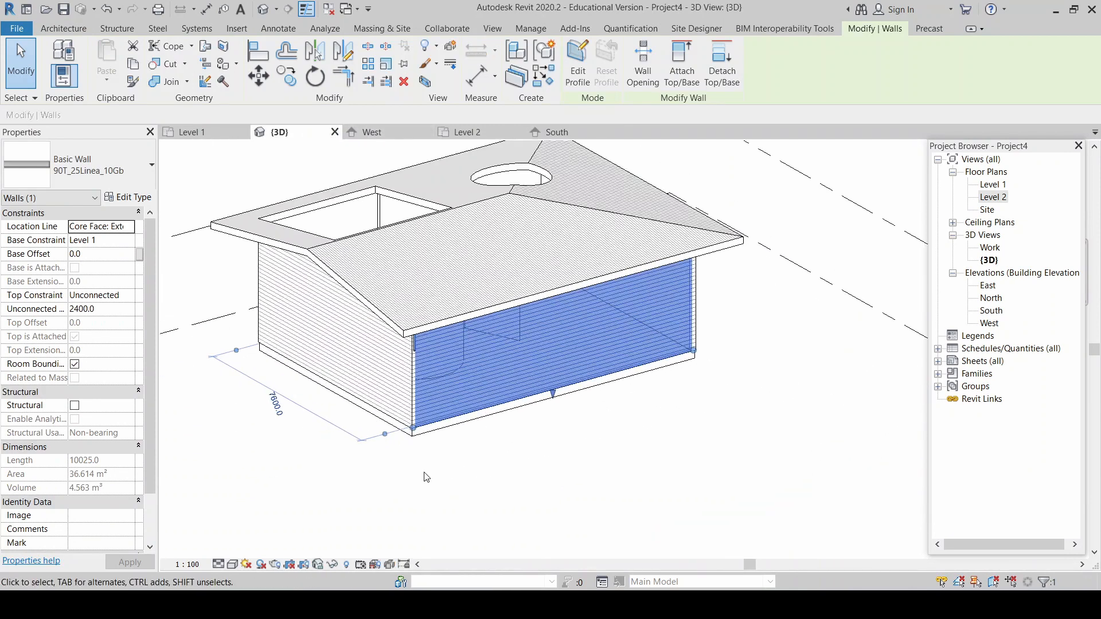
pyautogui.click(515, 499)
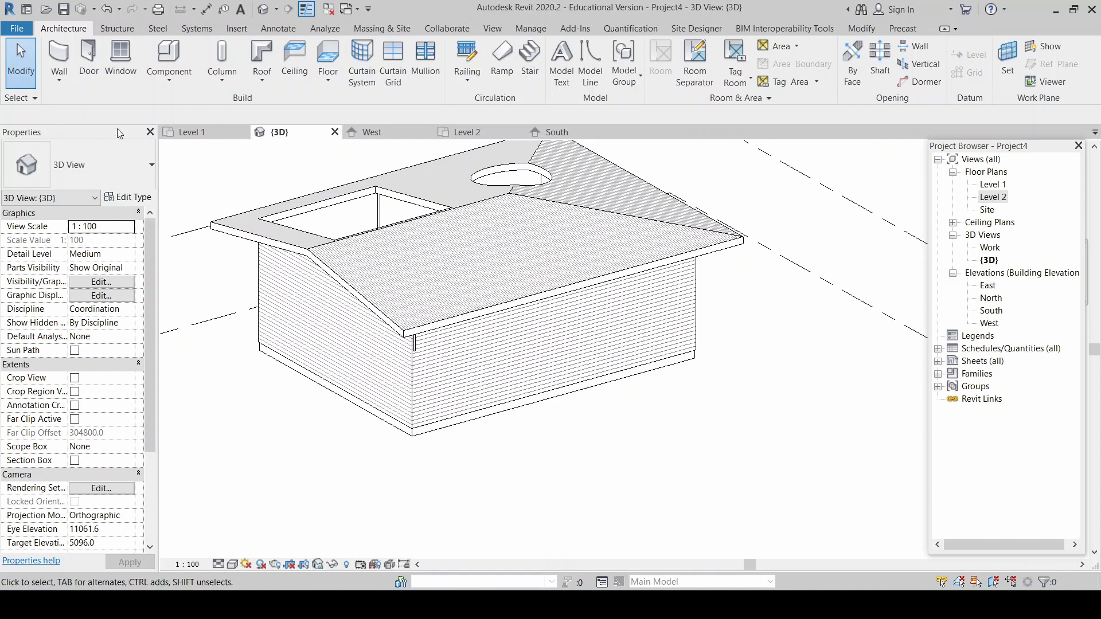
# Step: Draw three chained Thin Lines detail lines across the interior walls in the Level 1 plan, the last about 2000 long parallel to the slanted wall
pyautogui.click(191, 132)
pyautogui.scroll(2, 450, 300)
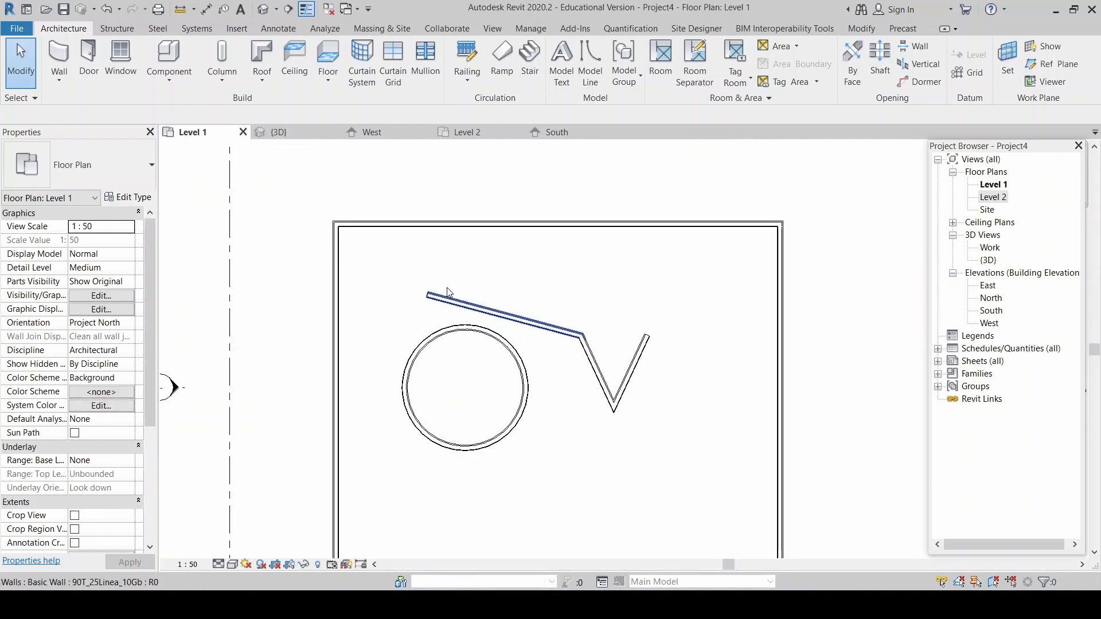
pyautogui.scroll(3, 688, 264)
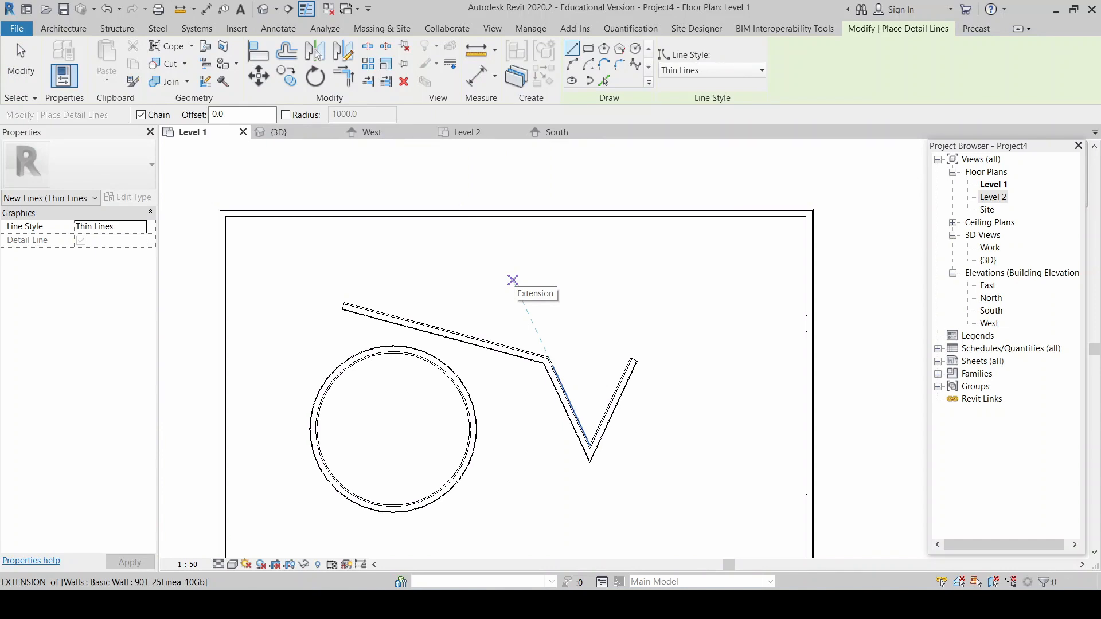
pyautogui.press('Escape')
pyautogui.press('Escape')
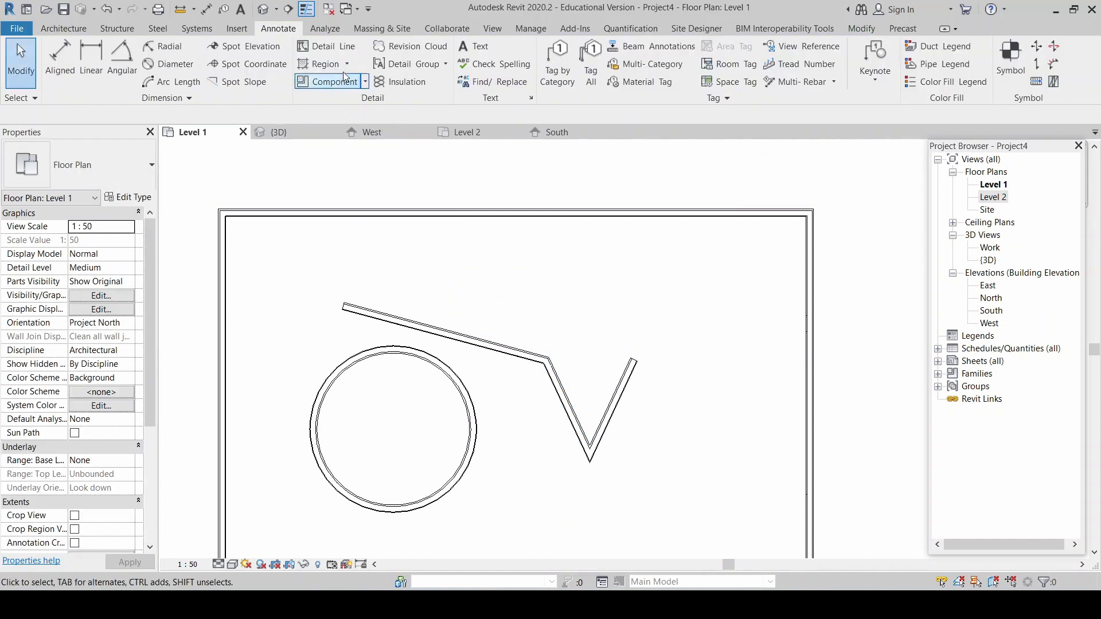
pyautogui.click(335, 51)
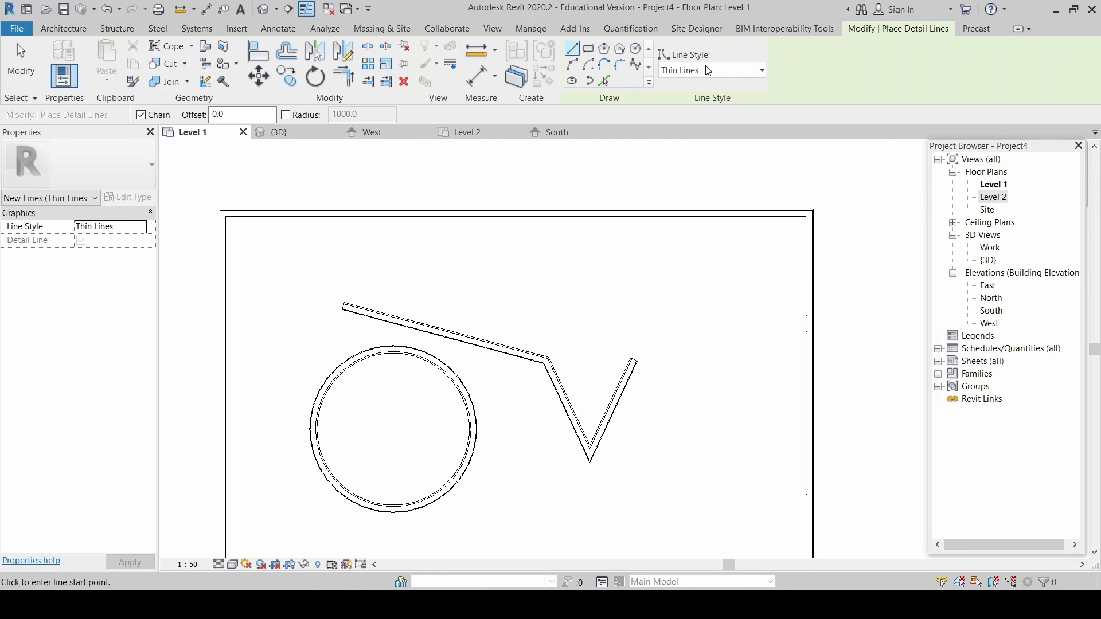
pyautogui.click(397, 251)
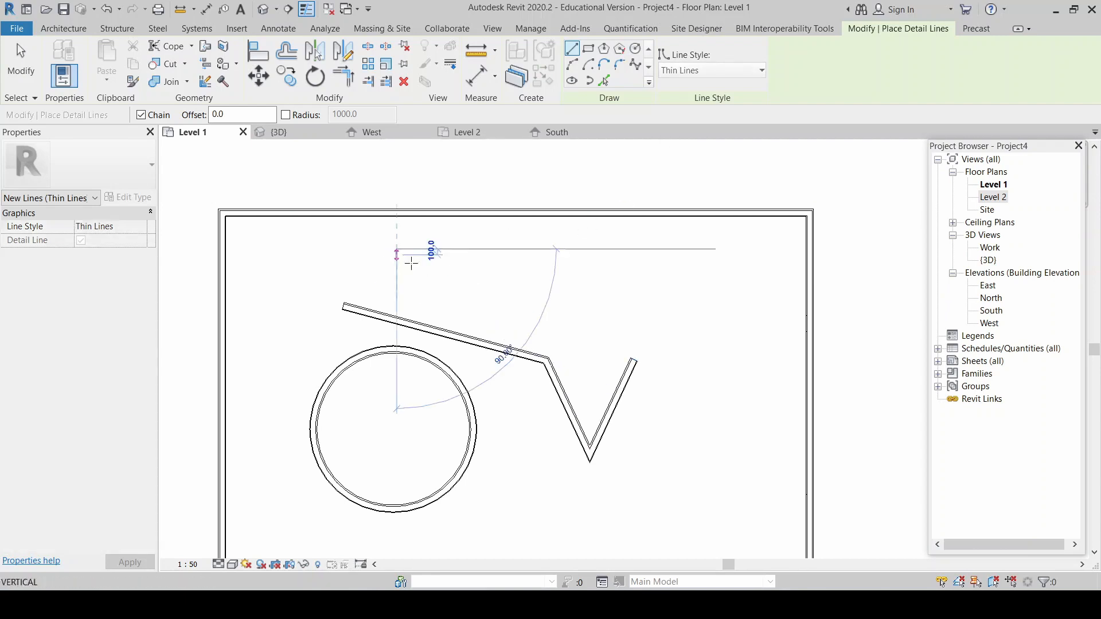
pyautogui.click(537, 428)
pyautogui.click(644, 297)
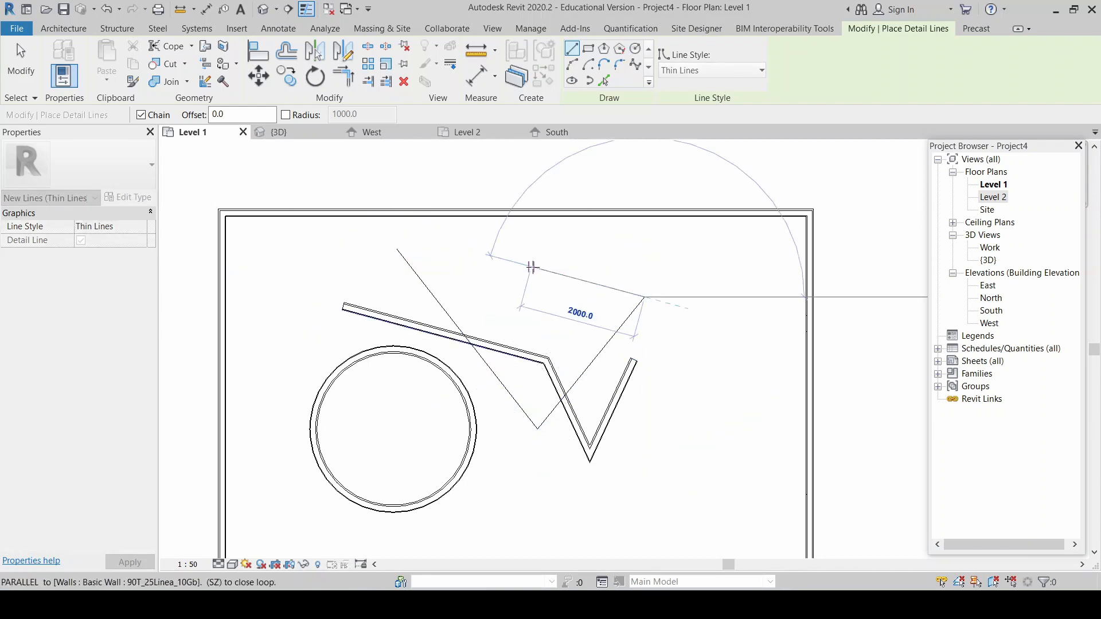
pyautogui.click(532, 267)
pyautogui.press('Escape')
pyautogui.scroll(2, 722, 365)
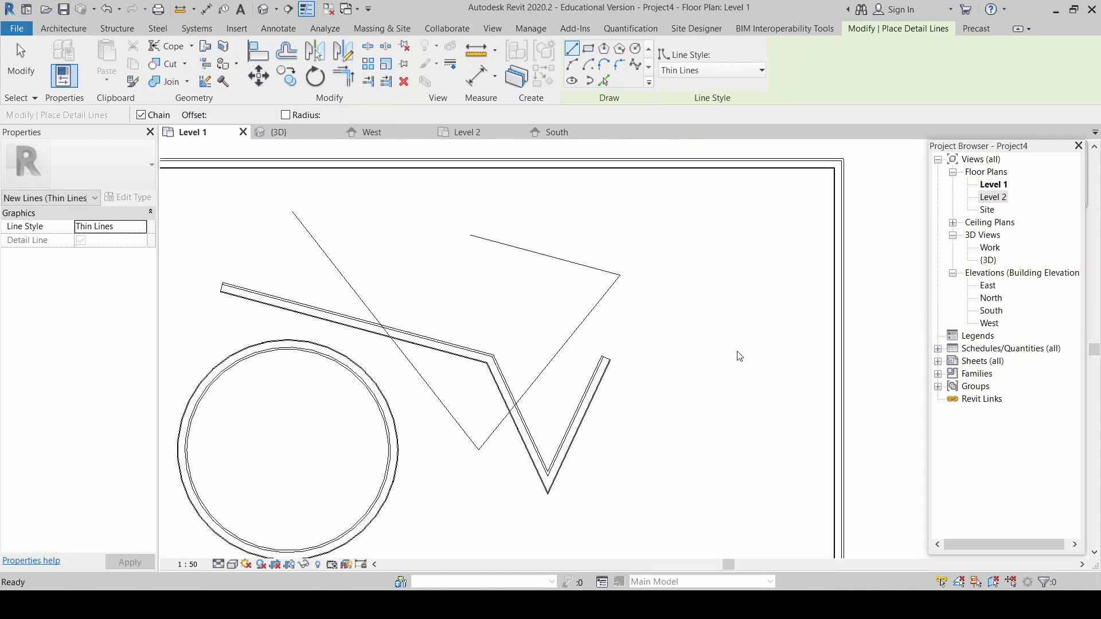
pyautogui.press('Escape')
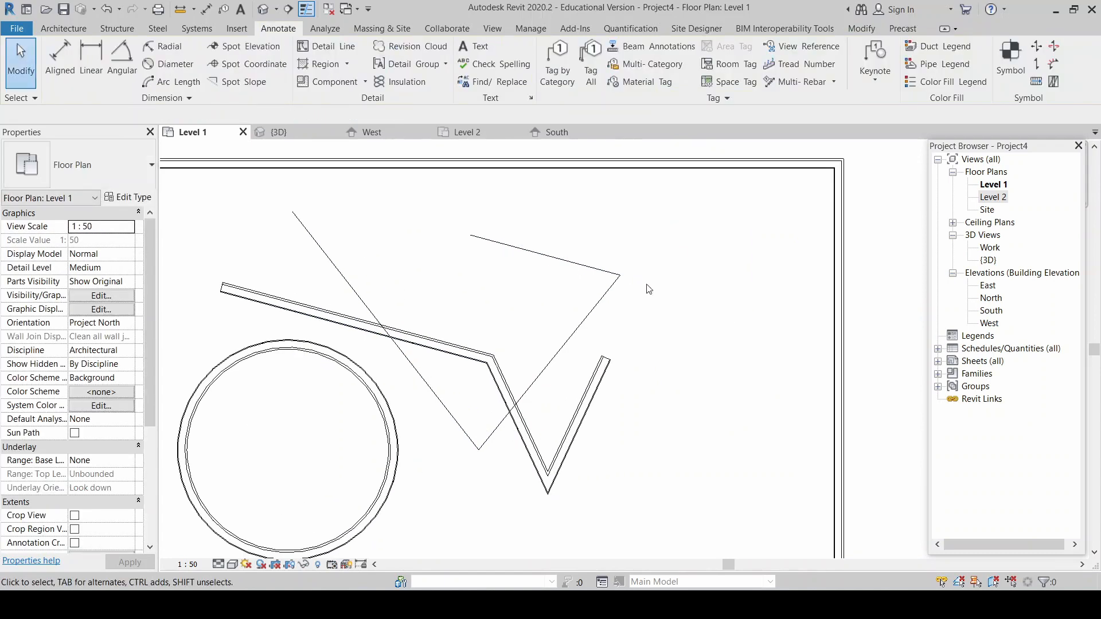
pyautogui.scroll(-2, 640, 335)
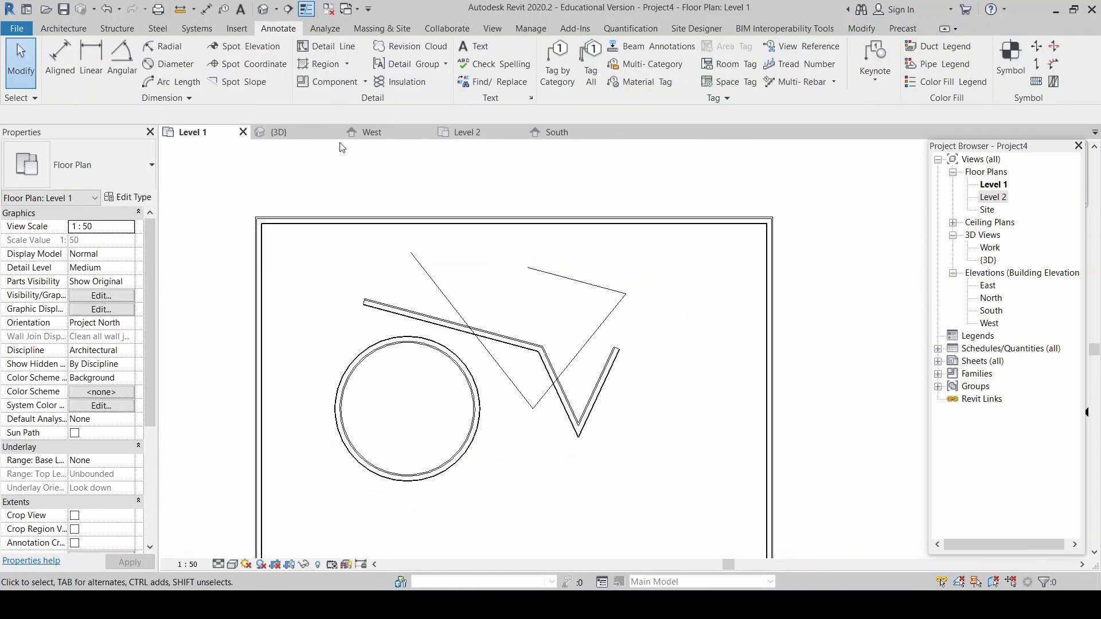
# Step: Delete the roof in the 3D view and view the interior walls from above
pyautogui.click(305, 136)
pyautogui.click(468, 323)
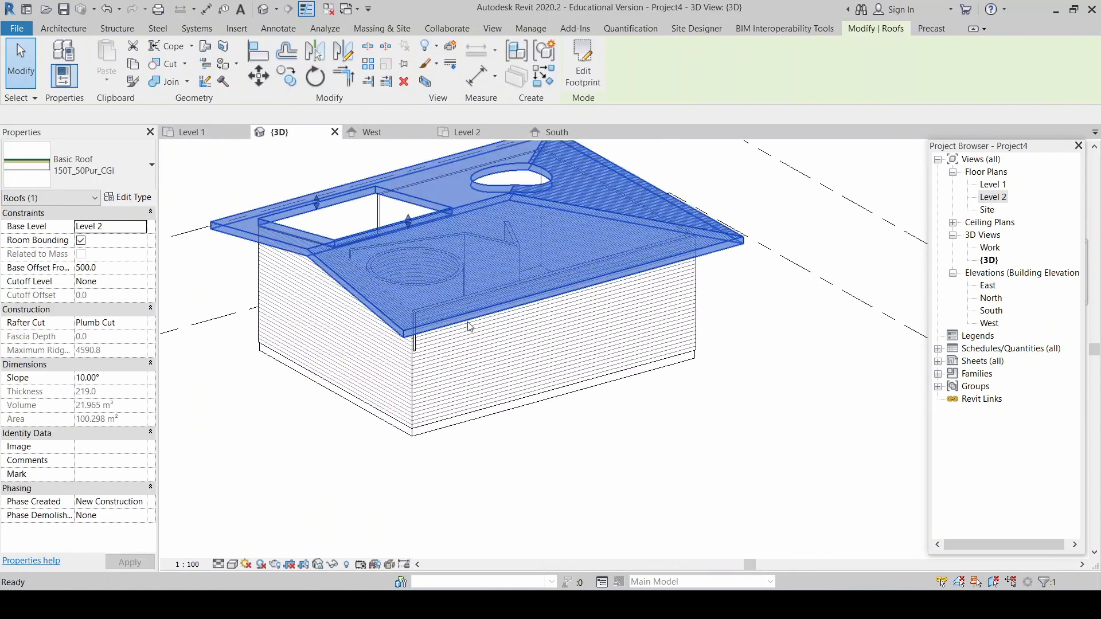
pyautogui.press('Delete')
pyautogui.keyDown('shift'); pyautogui.moveTo(587, 262); pyautogui.dragTo(541, 432, button='middle'); pyautogui.keyUp('shift')
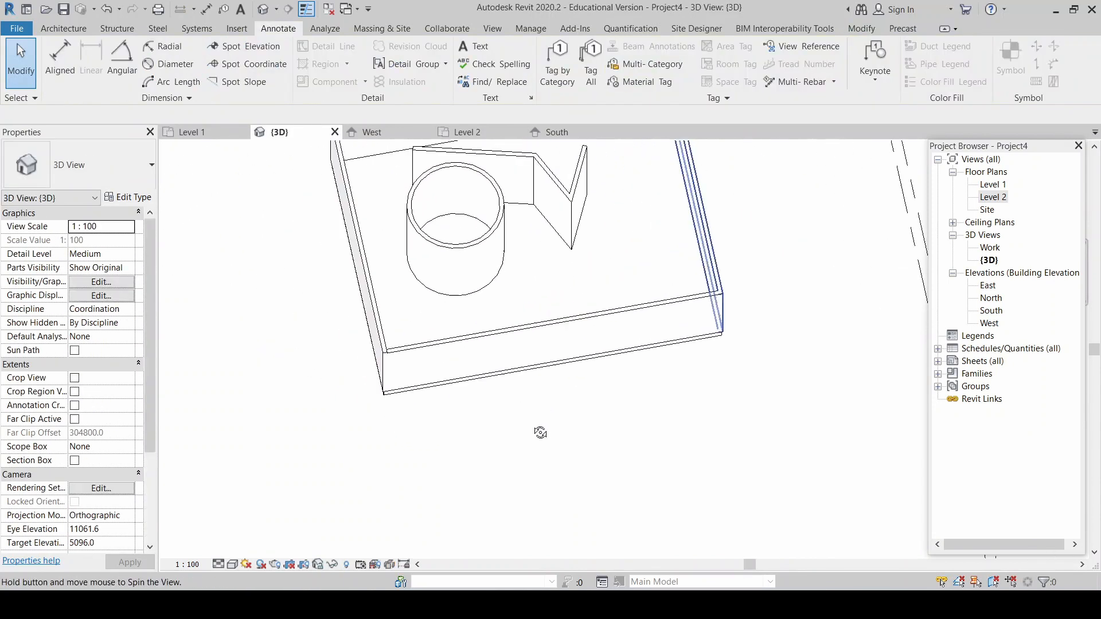
pyautogui.scroll(-5, 440, 450)
pyautogui.scroll(4, 554, 240)
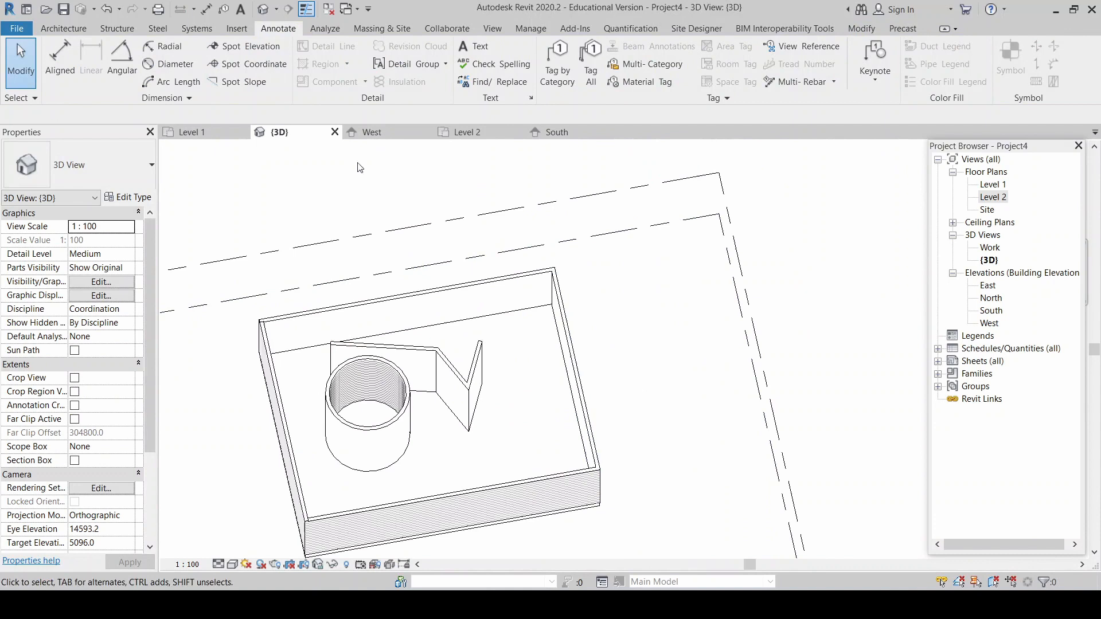
# Step: Compare the Level 1 plan with the 3D view and the West elevation to check where the detail lines are shown
pyautogui.click(192, 132)
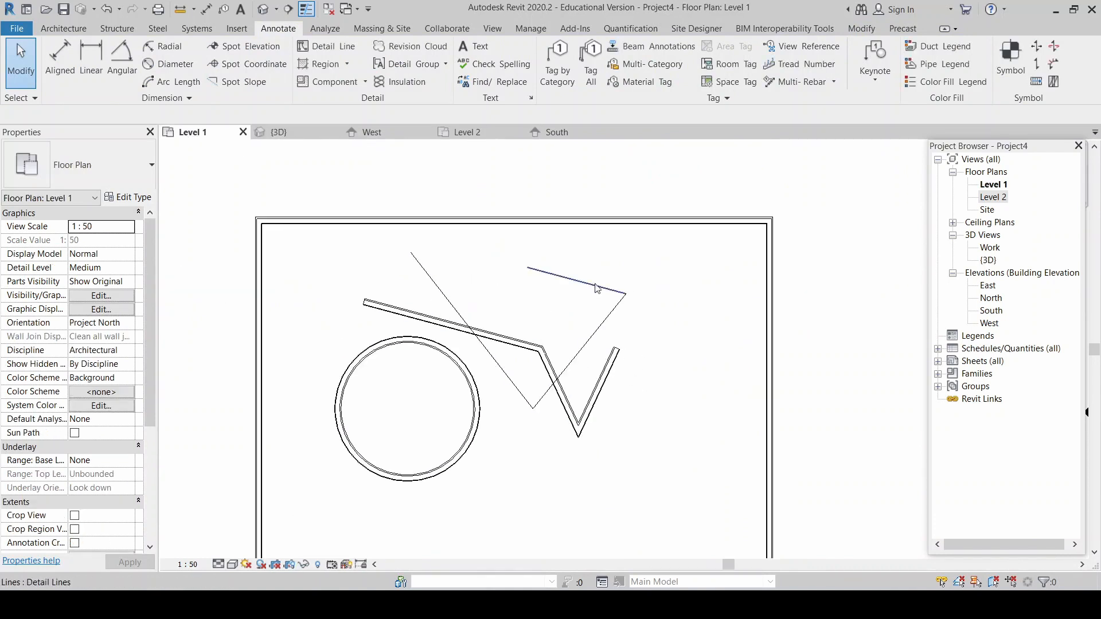
pyautogui.click(308, 129)
pyautogui.keyDown('shift'); pyautogui.moveTo(540, 324); pyautogui.dragTo(558, 390, button='middle'); pyautogui.keyUp('shift')
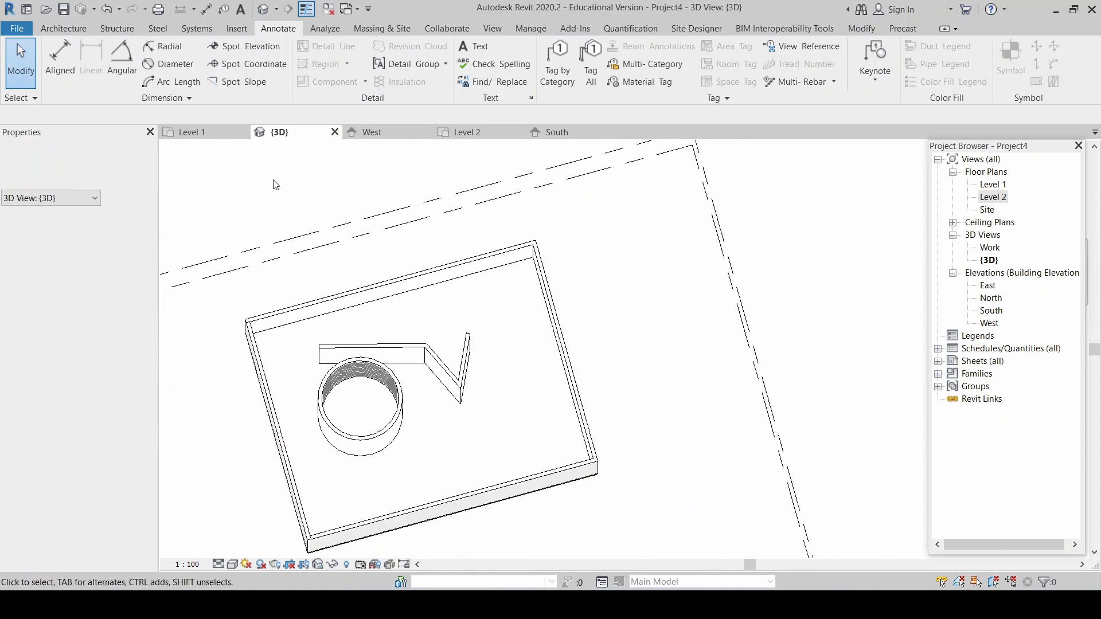
pyautogui.click(193, 132)
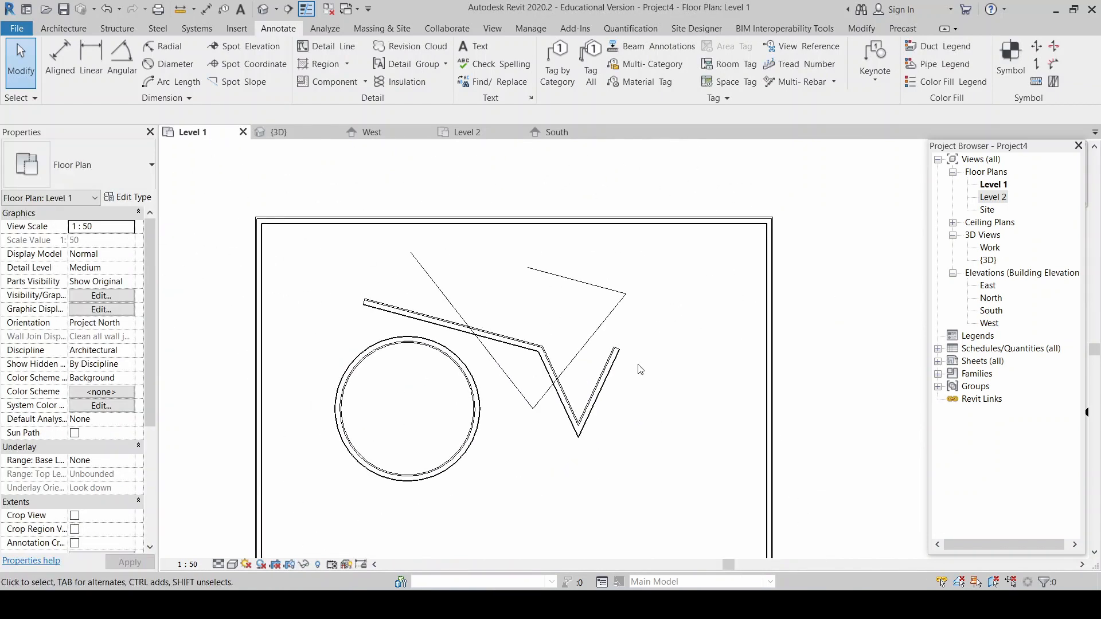
pyautogui.scroll(2, 640, 369)
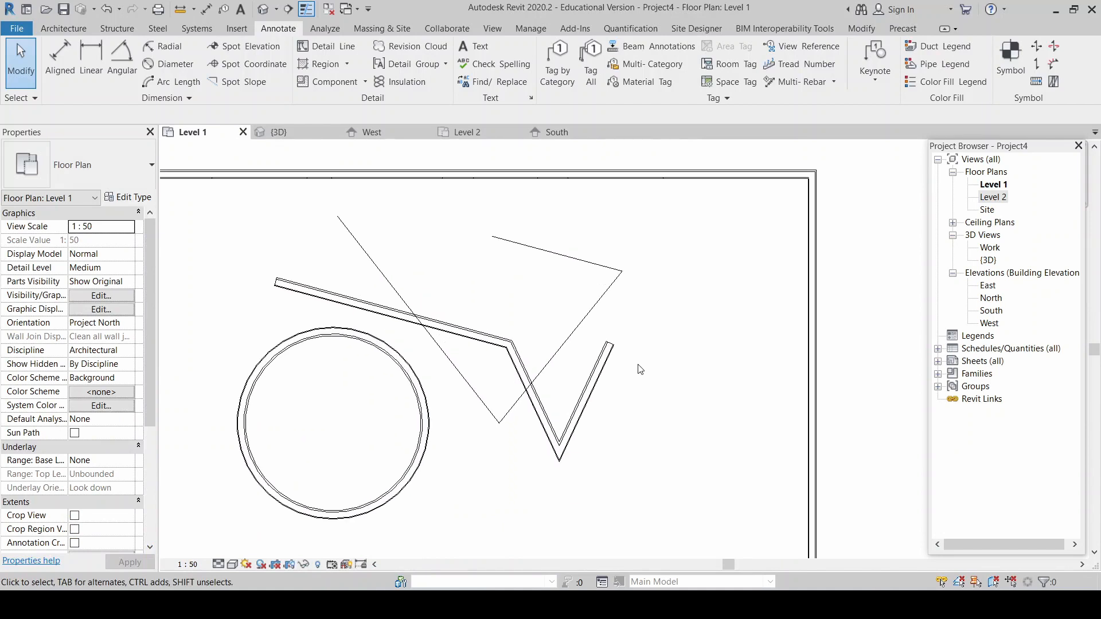
pyautogui.scroll(-2, 640, 368)
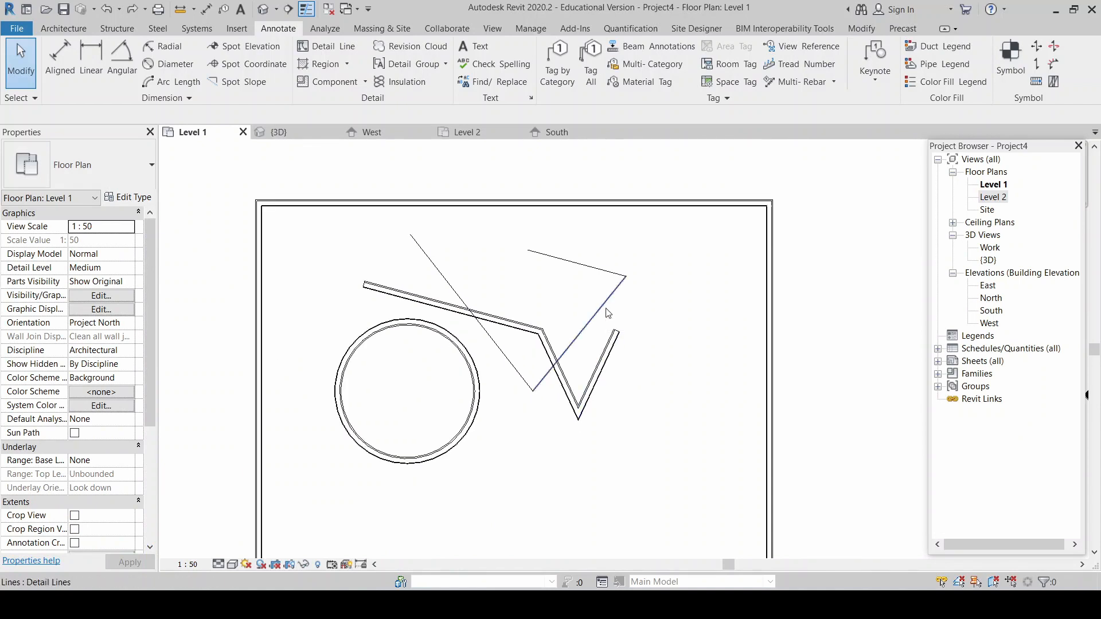
pyautogui.click(279, 135)
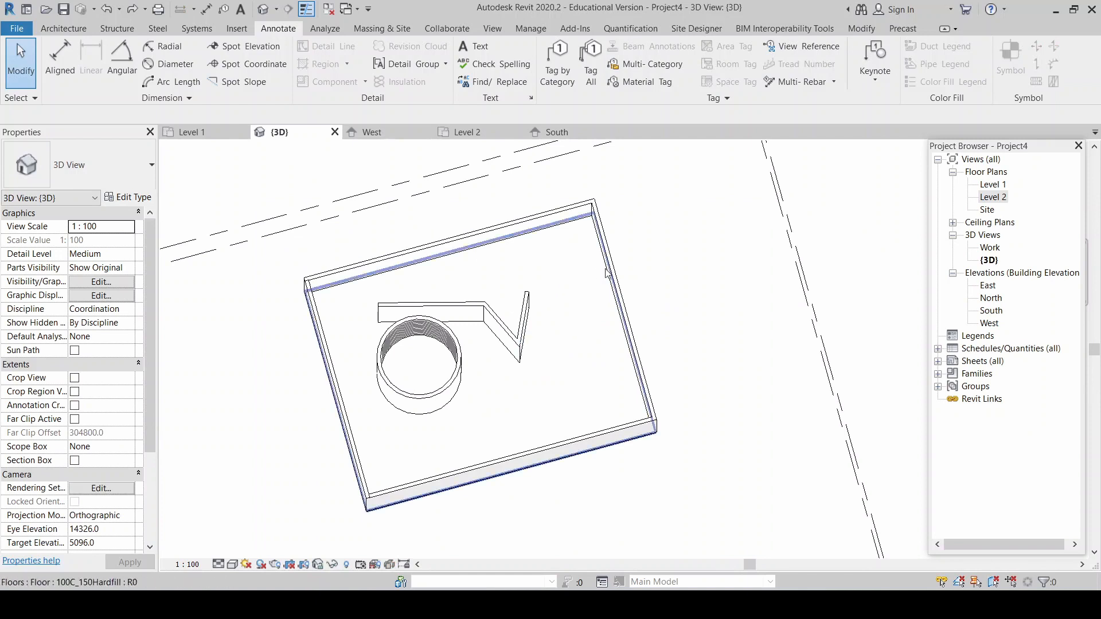
pyautogui.keyDown('shift'); pyautogui.moveTo(549, 274); pyautogui.dragTo(534, 347, button='middle'); pyautogui.keyUp('shift')
pyautogui.keyDown('shift'); pyautogui.moveTo(555, 322); pyautogui.dragTo(287, 192, button='middle'); pyautogui.keyUp('shift')
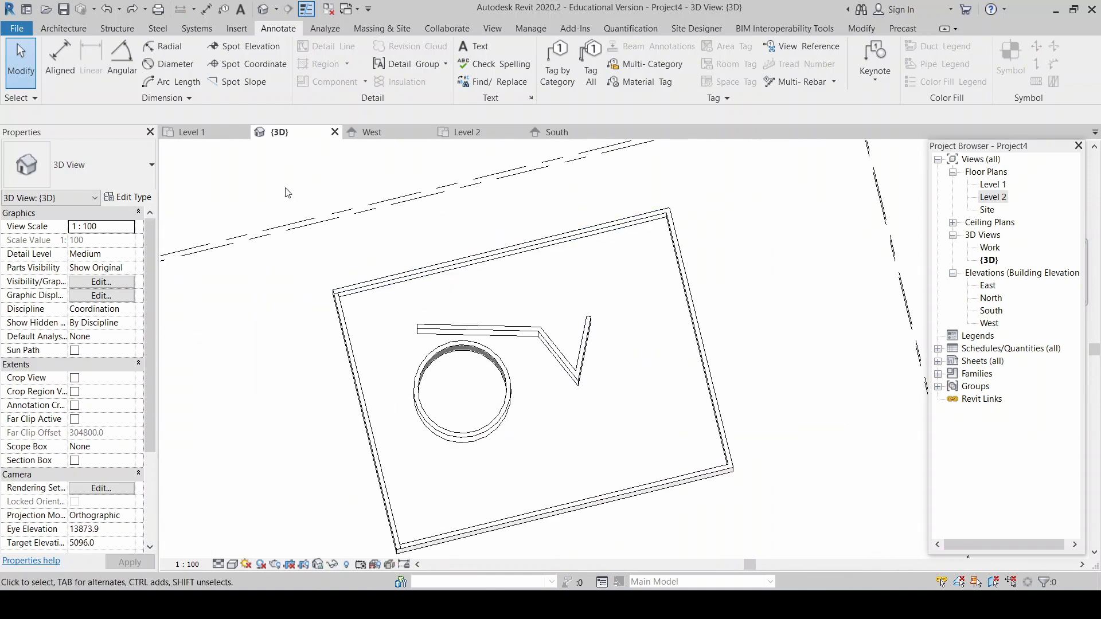
pyautogui.click(212, 130)
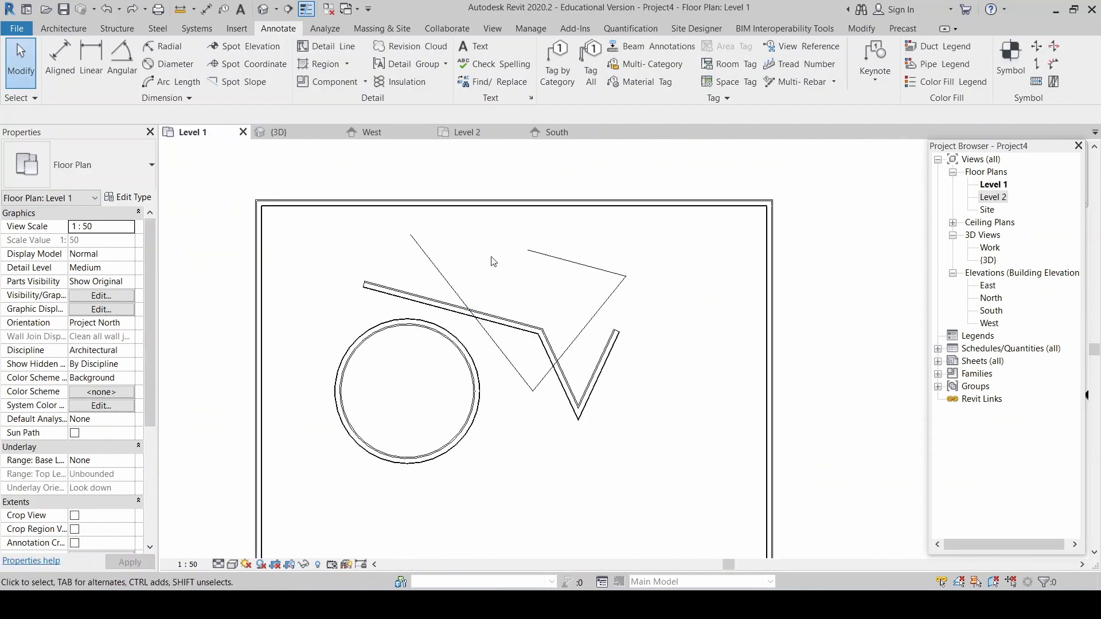
pyautogui.click(396, 133)
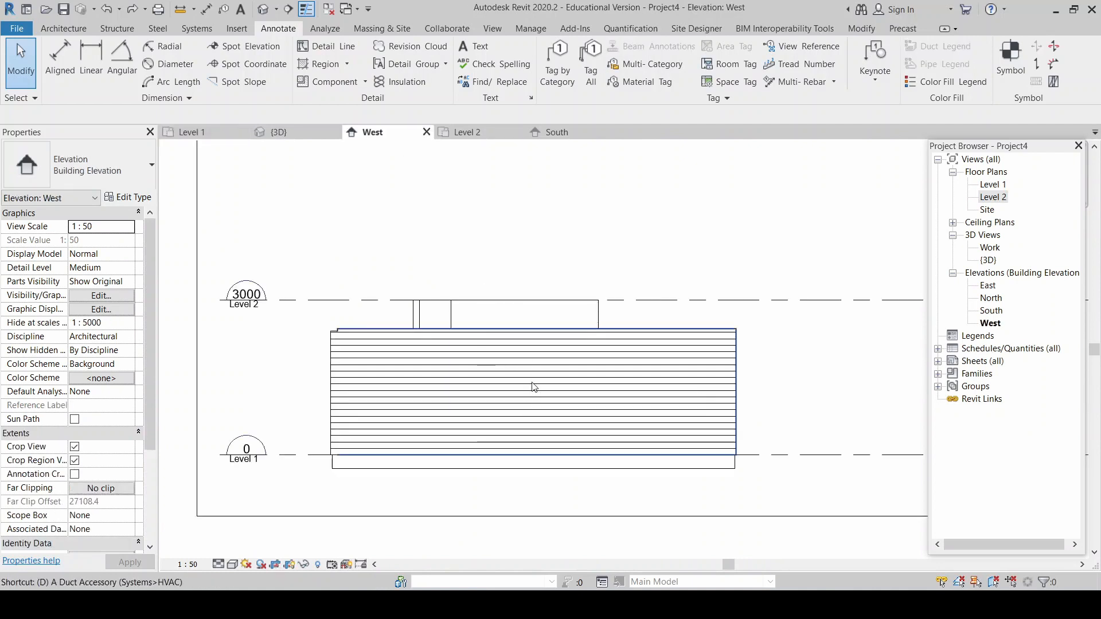
# Step: Draw two chained Thin Lines detail lines forming a V across the siding wall in the West elevation
pyautogui.press('d')
pyautogui.press('l')
pyautogui.scroll(1, 499, 350)
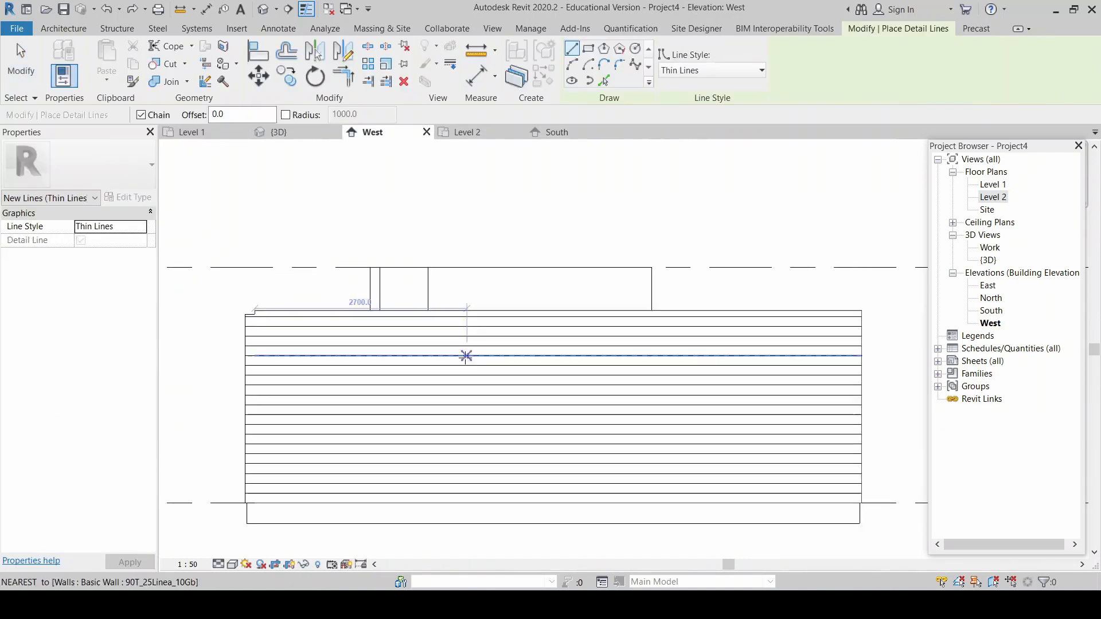
pyautogui.click(441, 355)
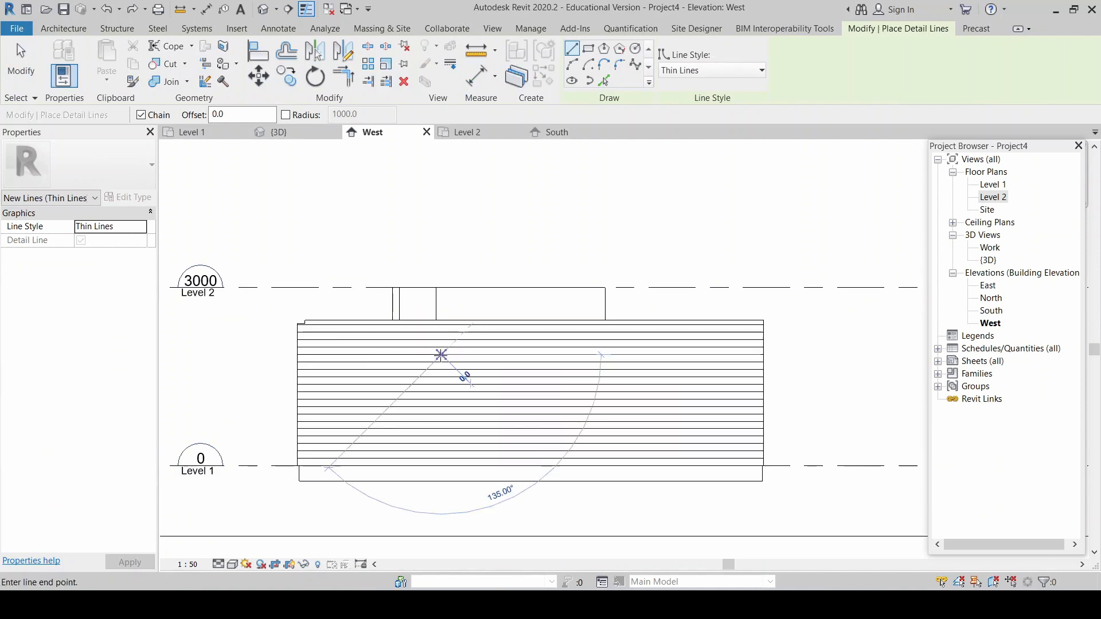
pyautogui.click(574, 450)
pyautogui.click(683, 370)
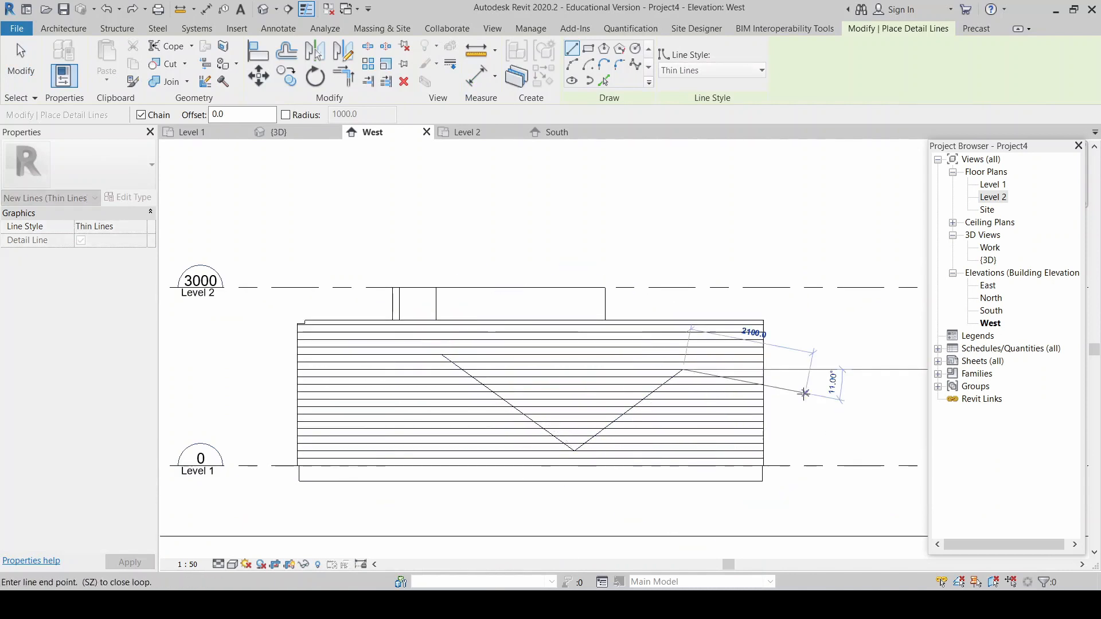
pyautogui.press('Escape')
pyautogui.press('Escape')
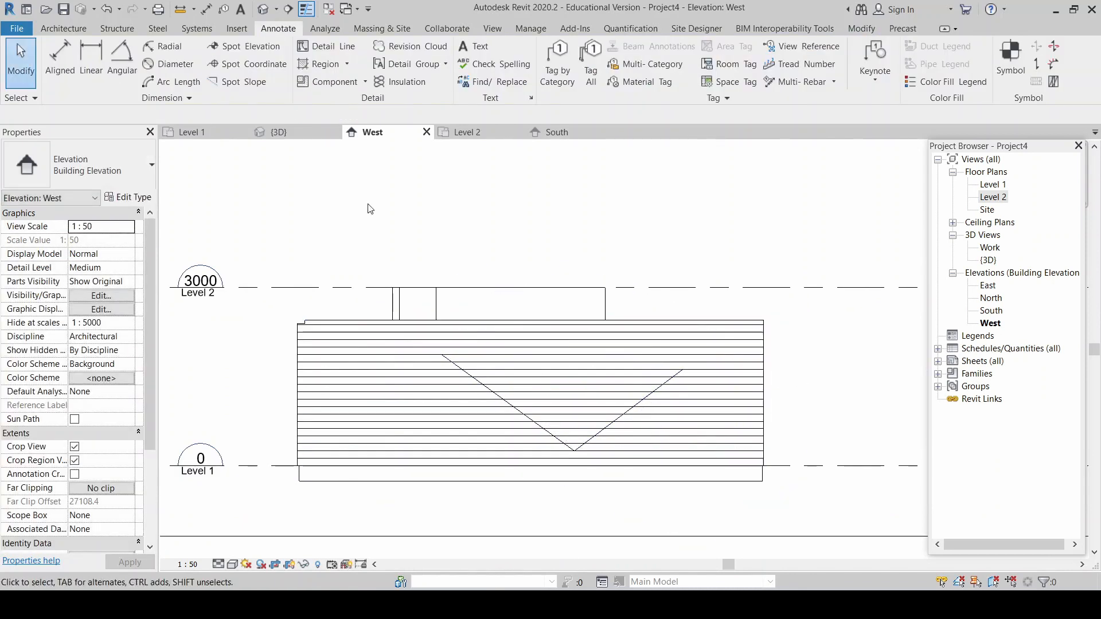
# Step: Compare the 3D view with the West elevation to check where the V-shaped detail lines are shown
pyautogui.click(290, 133)
pyautogui.keyDown('shift'); pyautogui.moveTo(764, 489); pyautogui.dragTo(663, 406, button='middle'); pyautogui.keyUp('shift')
pyautogui.click(375, 133)
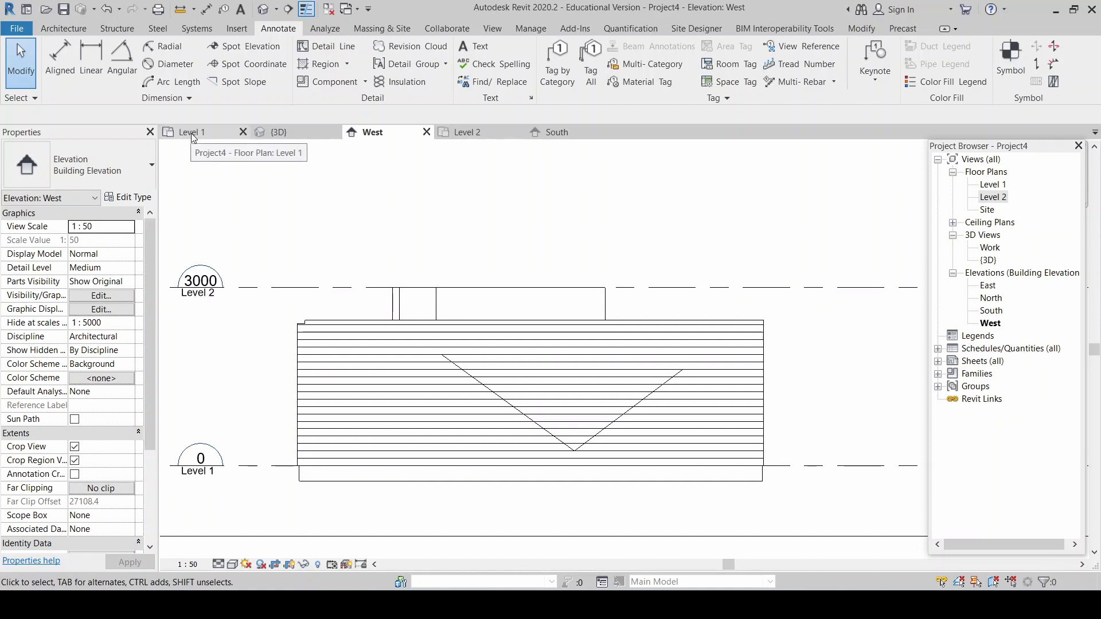
pyautogui.scroll(2, 539, 305)
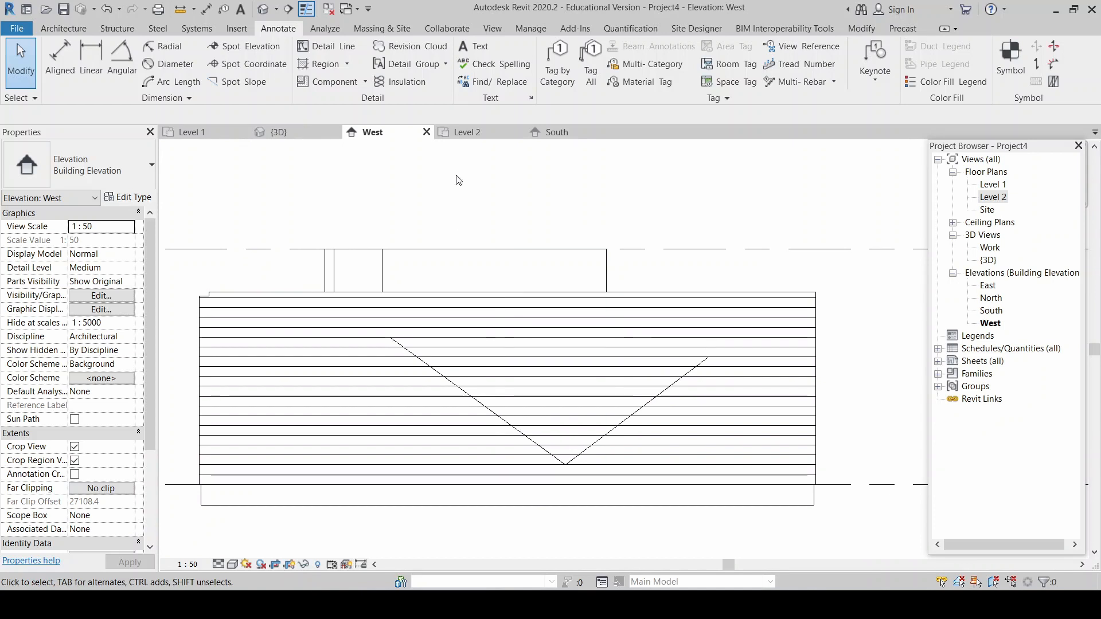
pyautogui.click(57, 30)
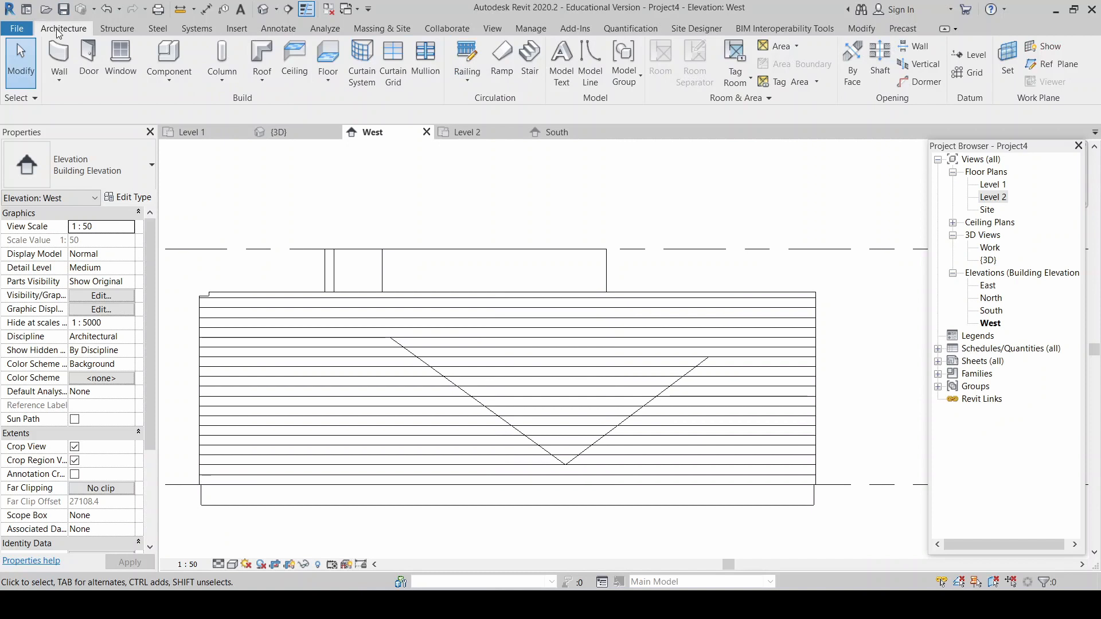
pyautogui.click(589, 58)
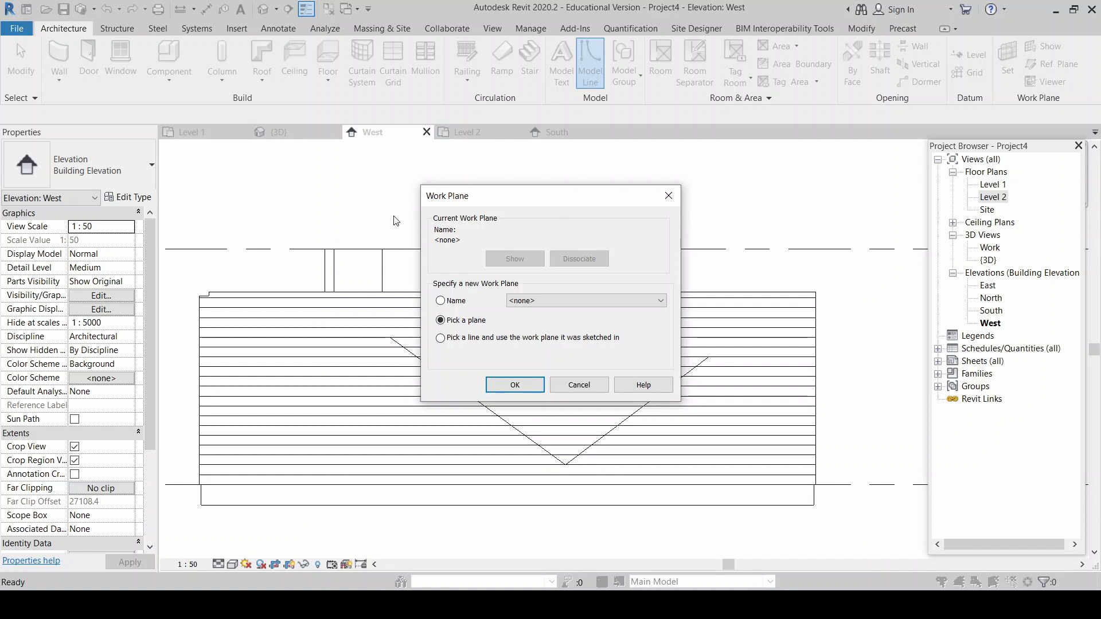
pyautogui.moveTo(555, 196); pyautogui.dragTo(825, 163)
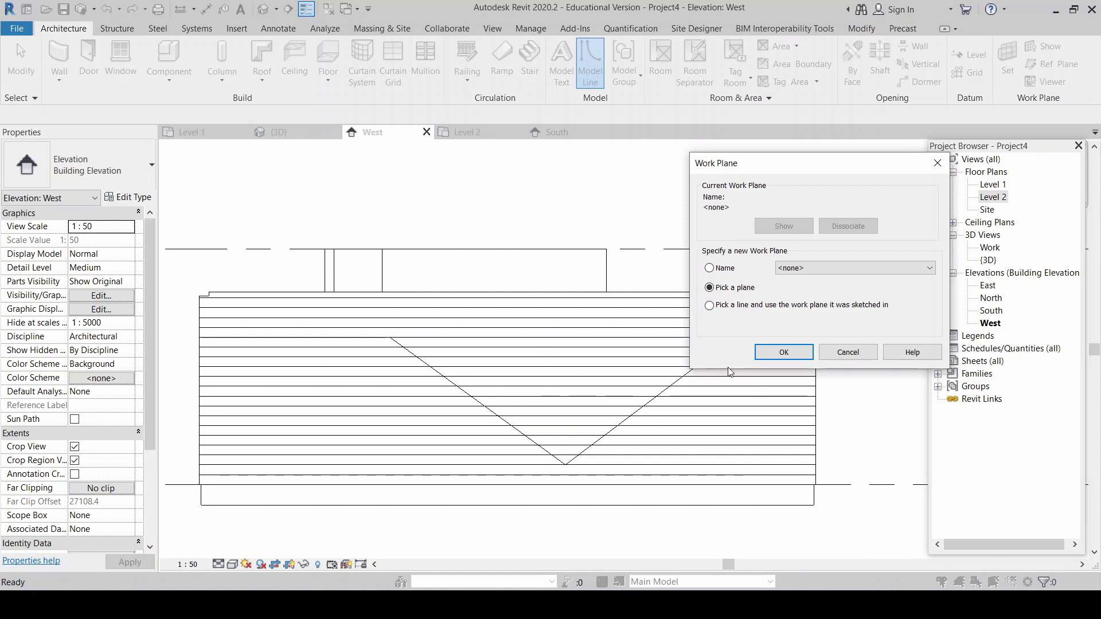
pyautogui.moveTo(822, 166); pyautogui.dragTo(726, 166)
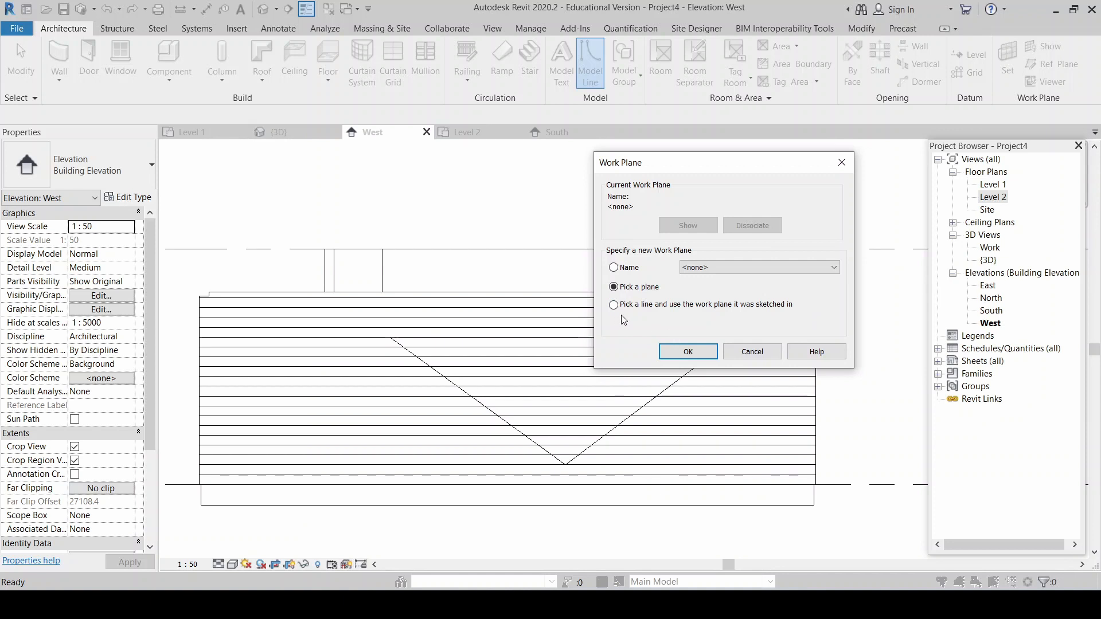
pyautogui.click(614, 268)
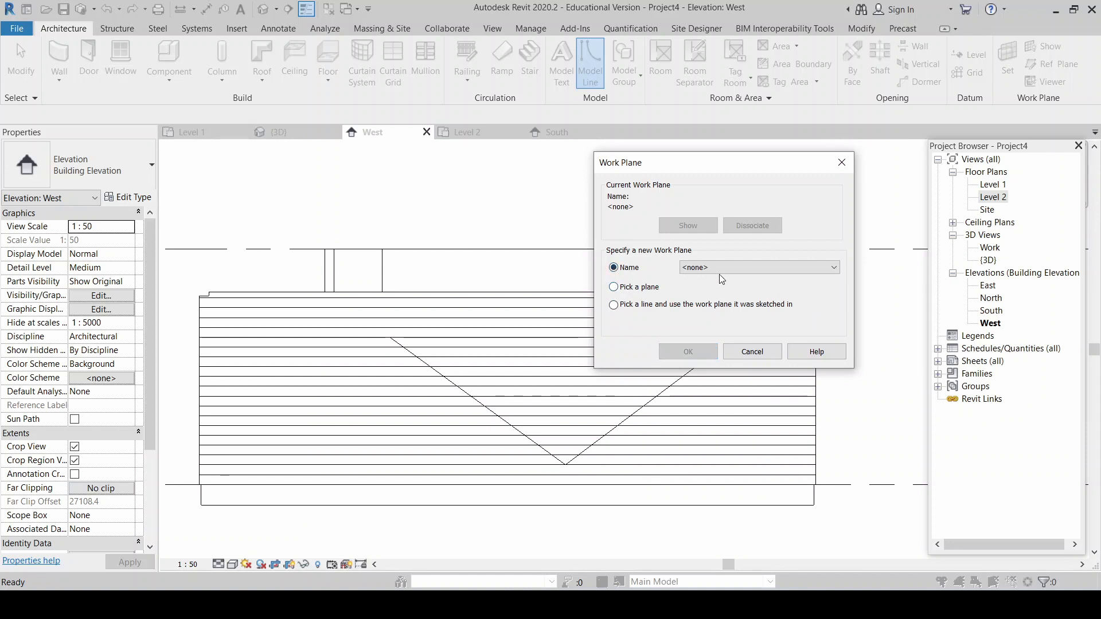
pyautogui.click(835, 268)
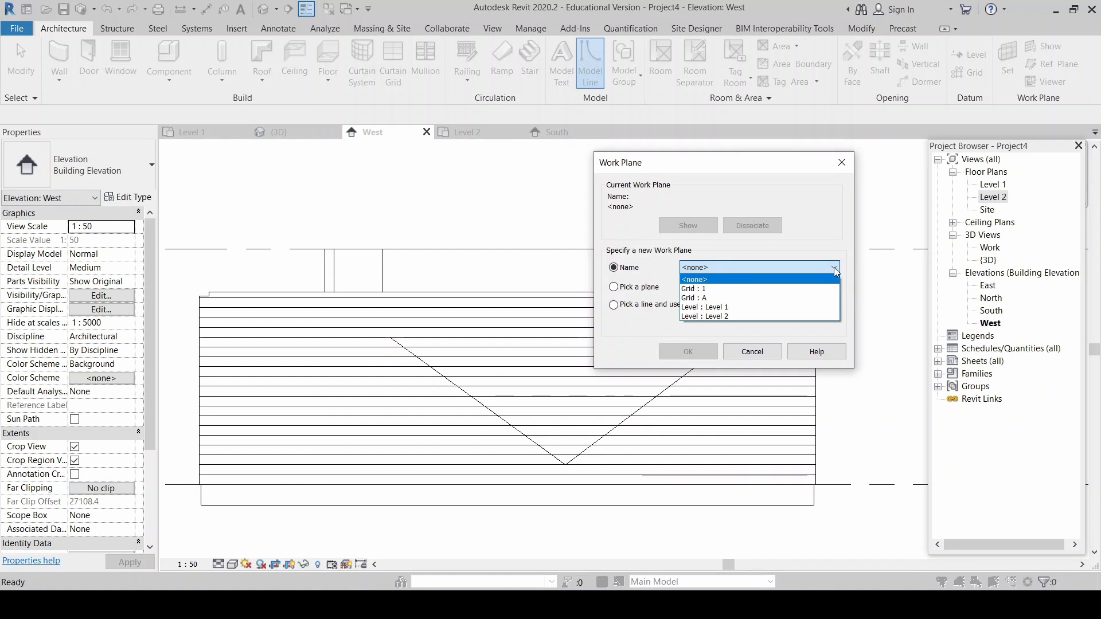
pyautogui.click(728, 298)
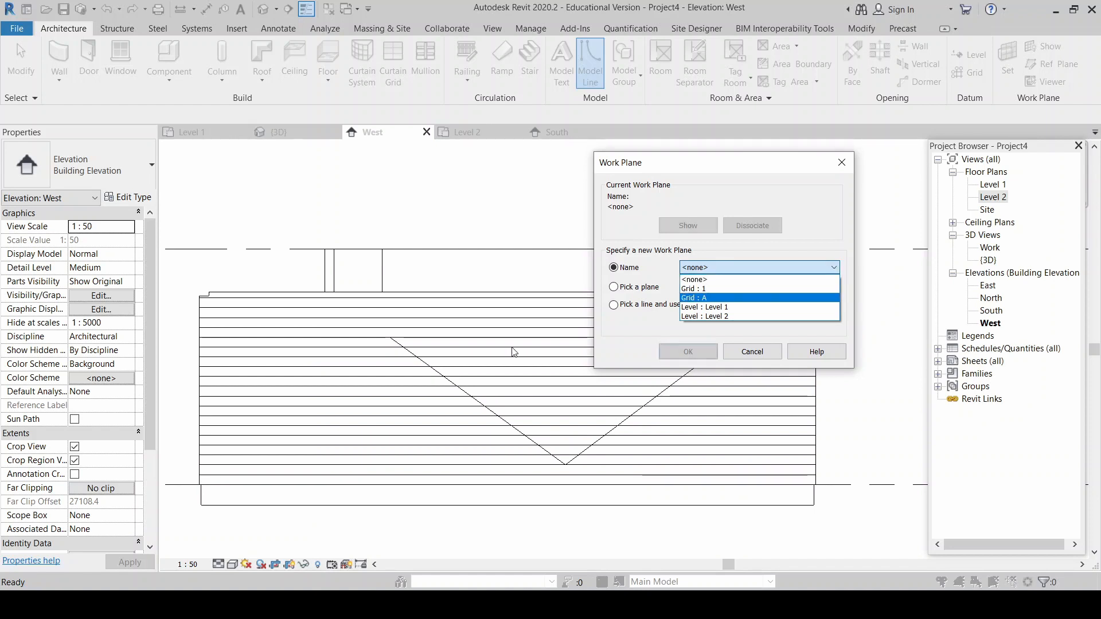
pyautogui.click(750, 354)
pyautogui.click(767, 353)
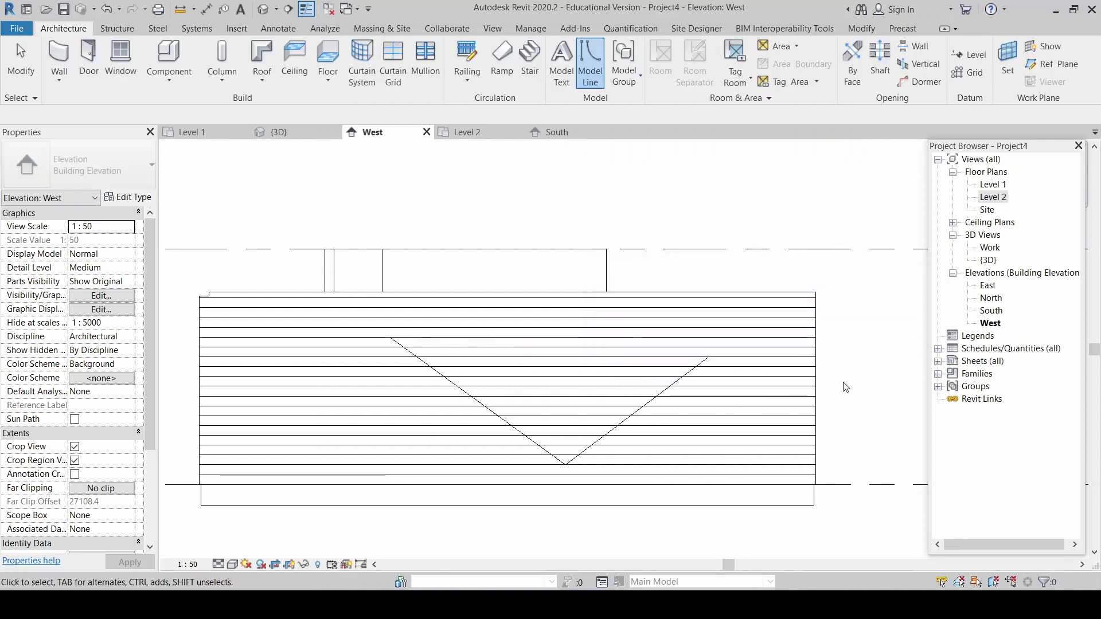
pyautogui.scroll(-3, 843, 387)
pyautogui.press('Escape')
# Step: Examine grids A and 1 relative to the West elevation marker in the Level 1 plan, and open the West elevation from that marker
pyautogui.scroll(-2, 834, 255)
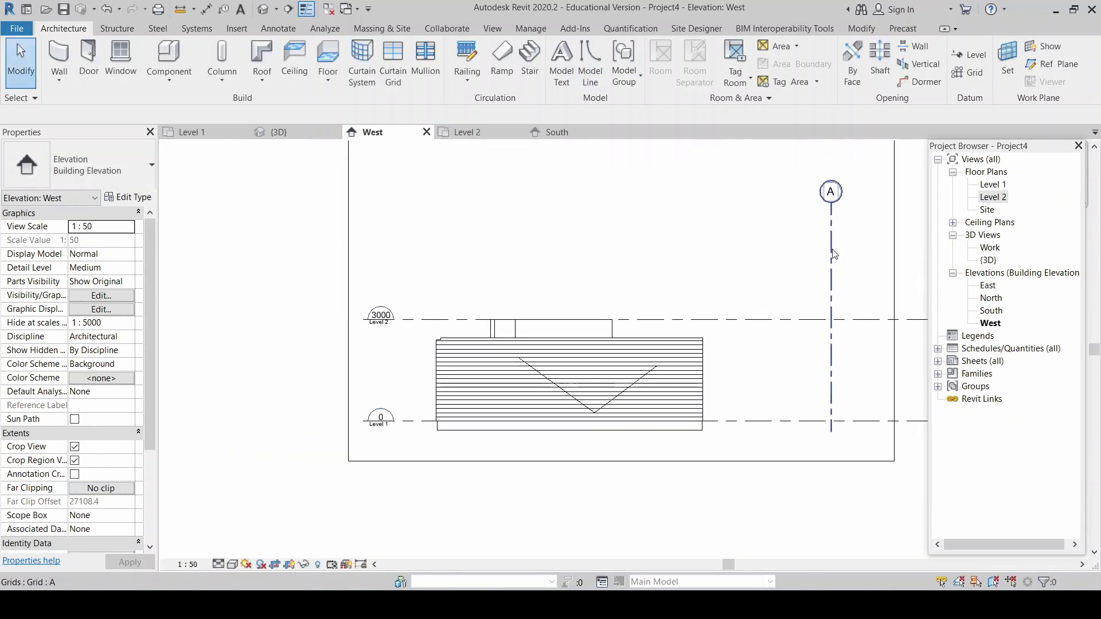
pyautogui.scroll(1, 847, 259)
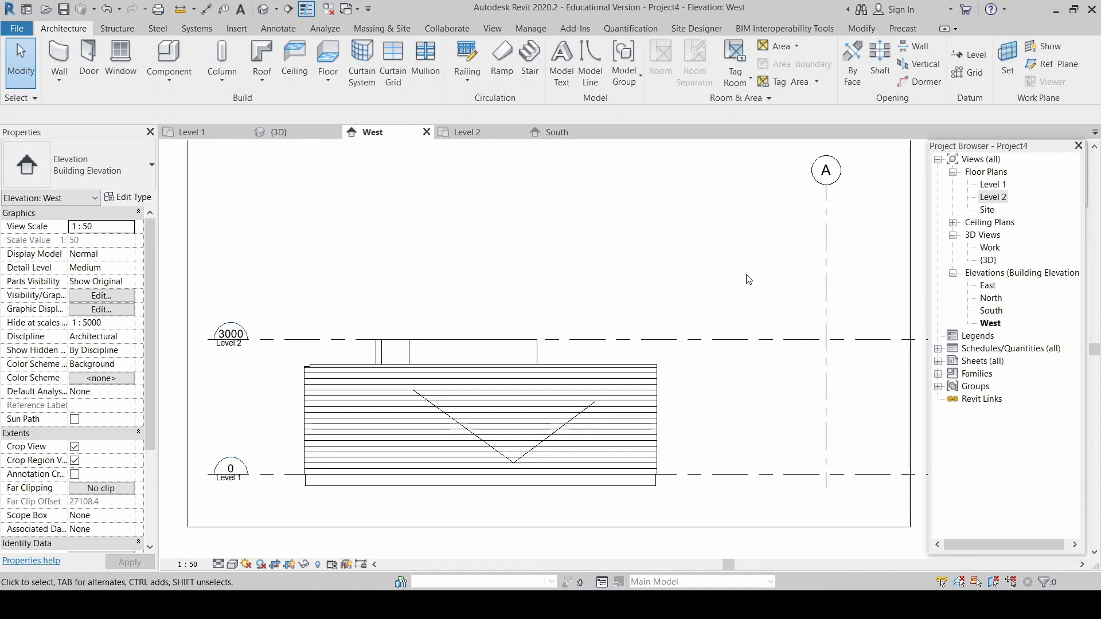
pyautogui.click(198, 132)
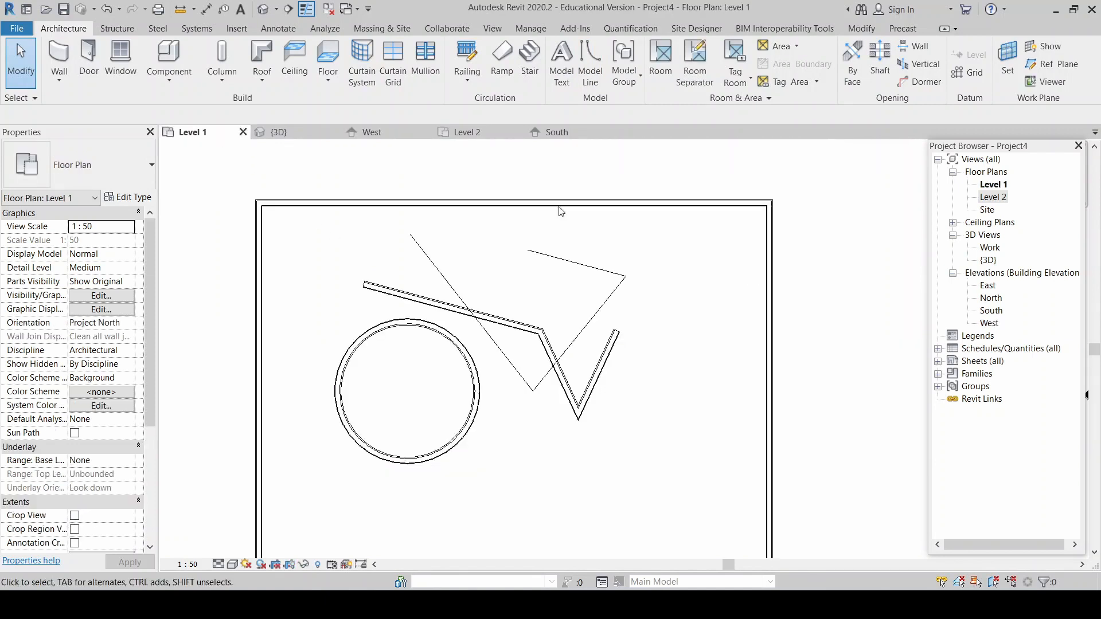
pyautogui.scroll(-5, 565, 224)
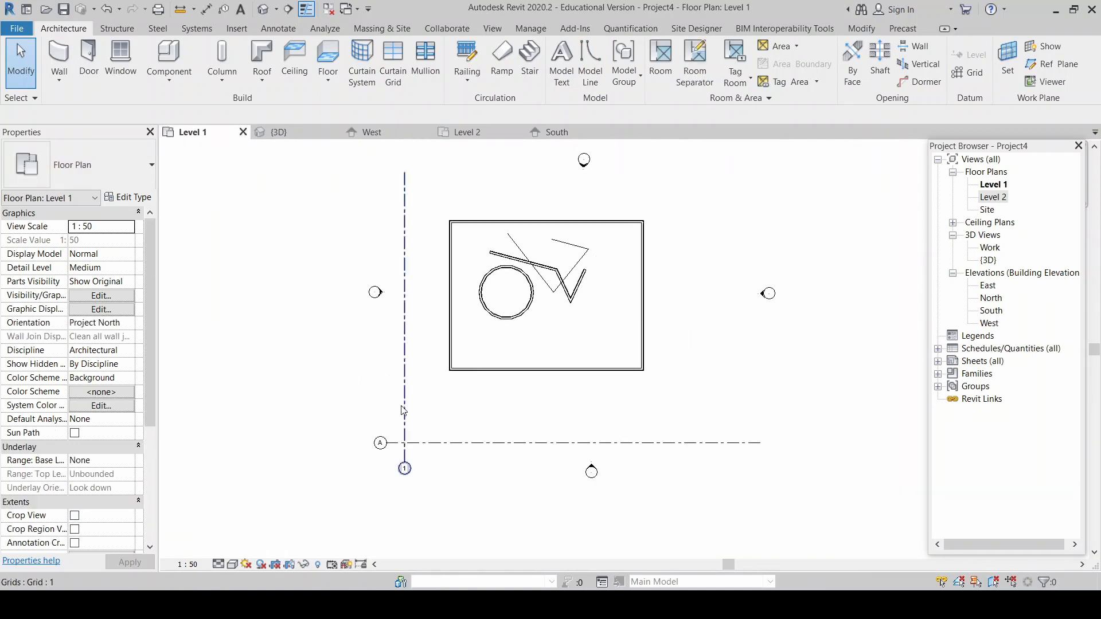
pyautogui.scroll(4, 374, 292)
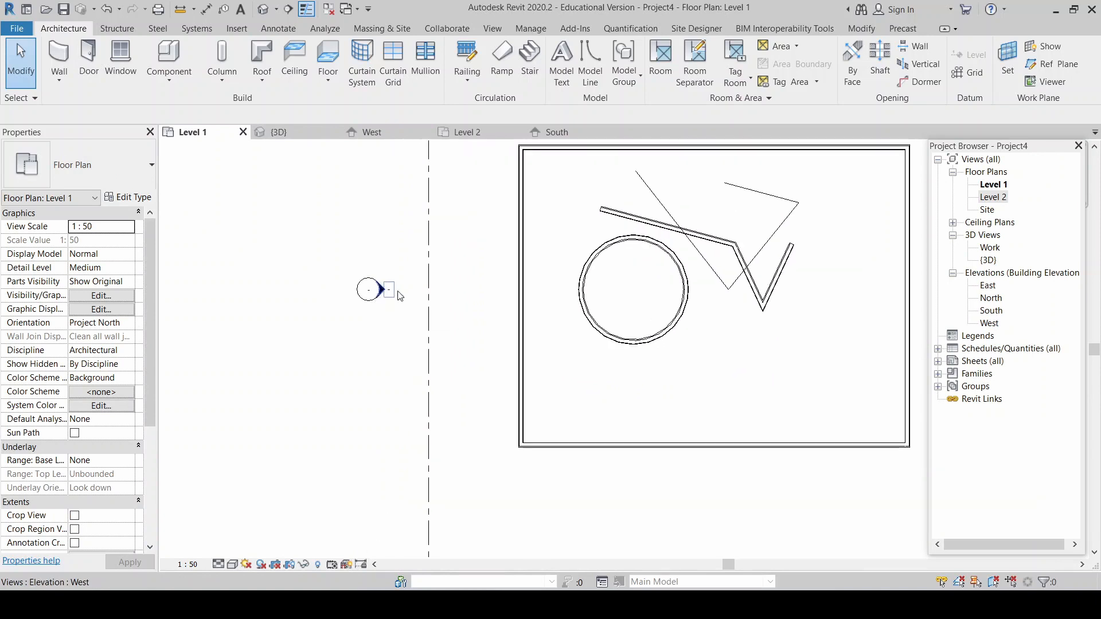
pyautogui.scroll(-3, 400, 296)
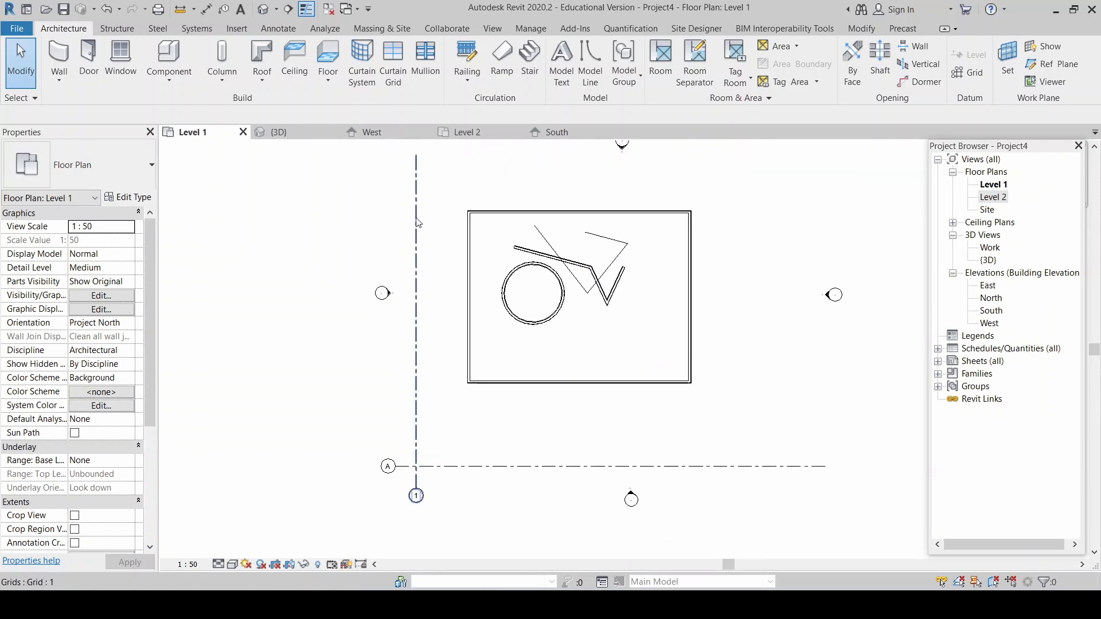
pyautogui.click(390, 294)
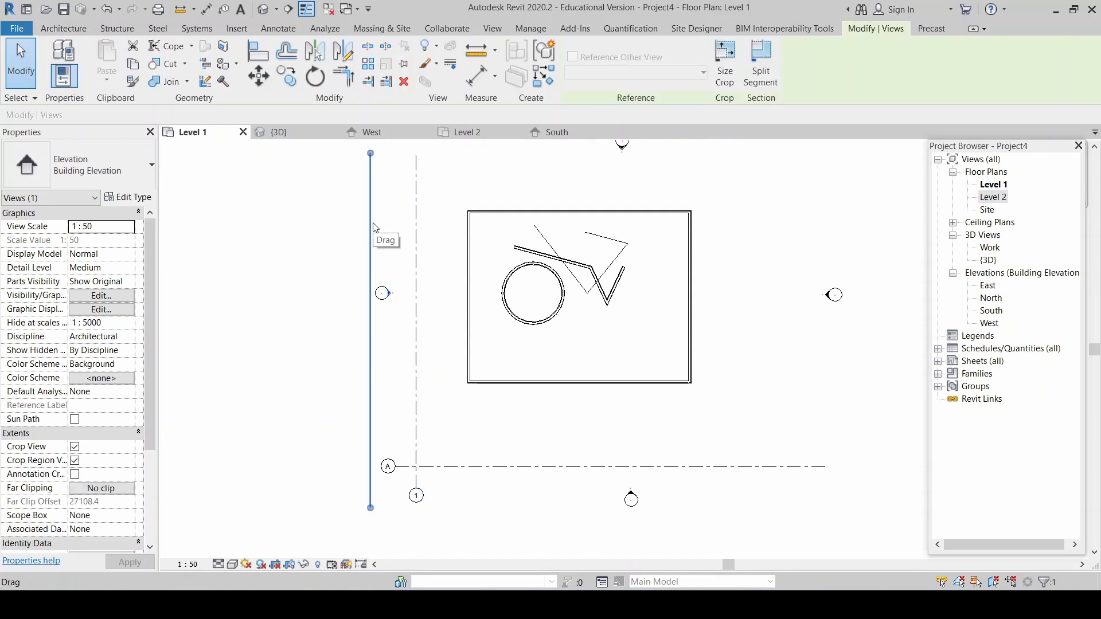
pyautogui.scroll(4, 400, 314)
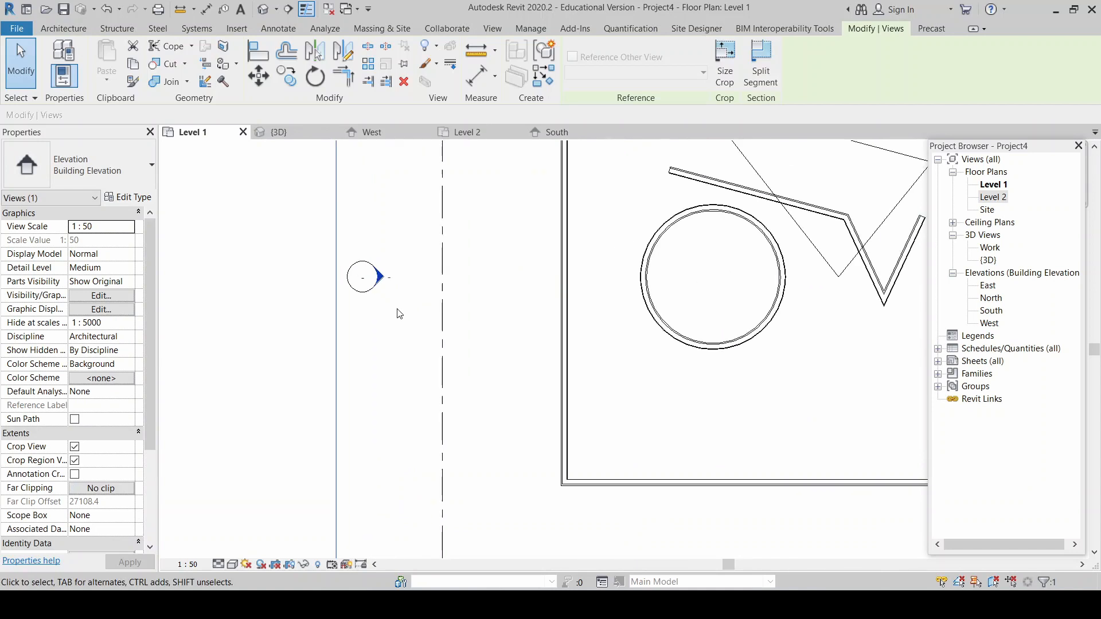
pyautogui.press('Escape')
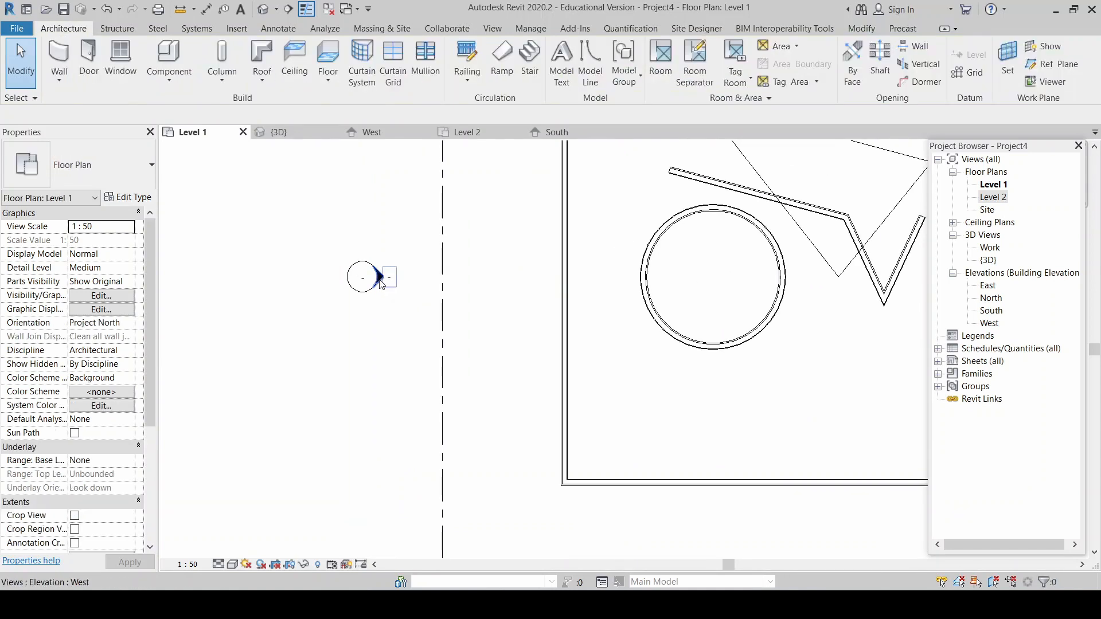
pyautogui.doubleClick(379, 279)
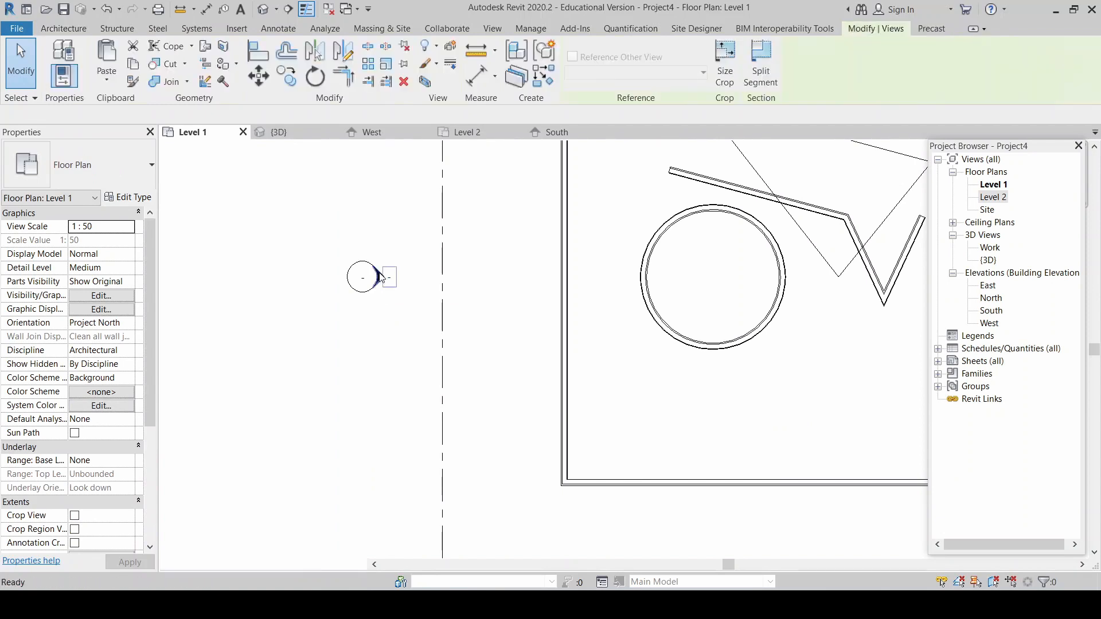
pyautogui.scroll(-2, 590, 463)
pyautogui.scroll(1, 556, 475)
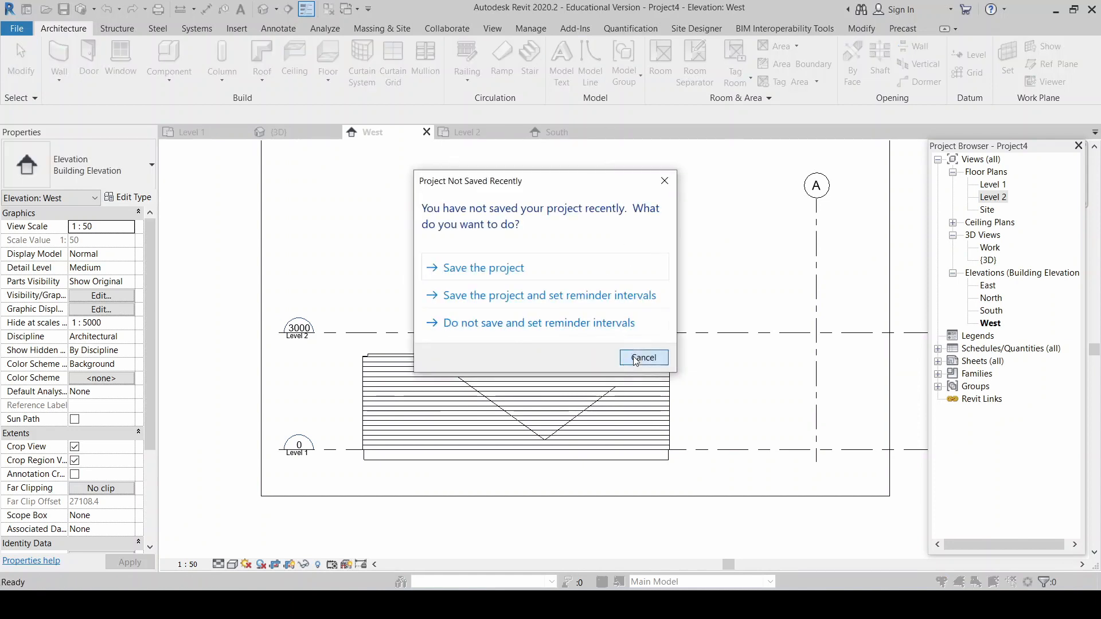
# Step: Dismiss the save reminder and set the named work plane for the Model Line to Grid : 1
pyautogui.click(635, 359)
pyautogui.click(623, 267)
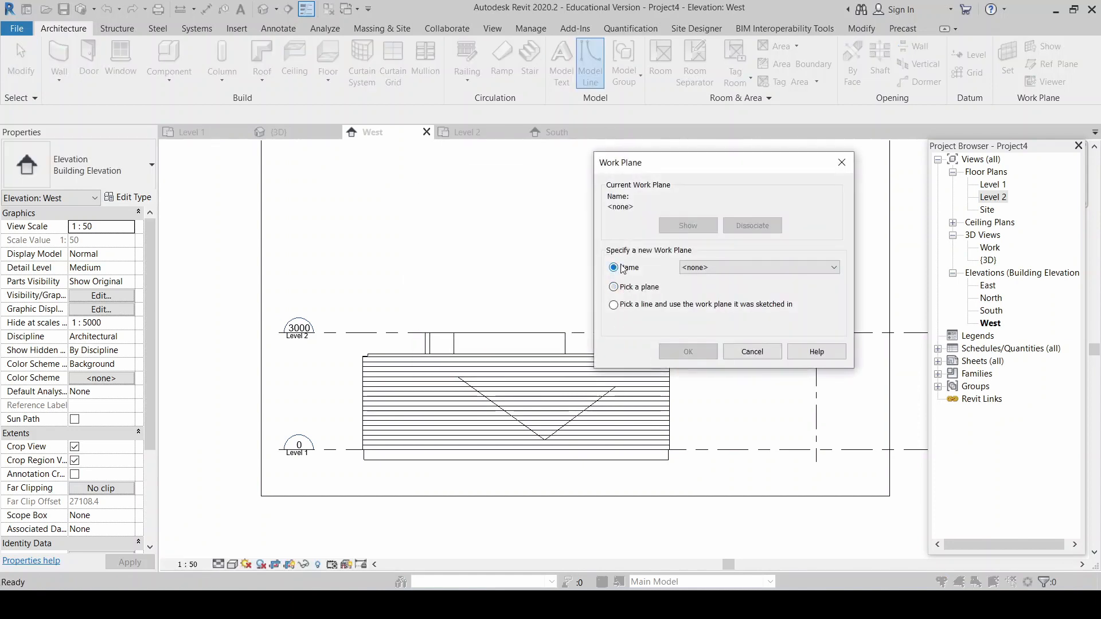
pyautogui.click(764, 267)
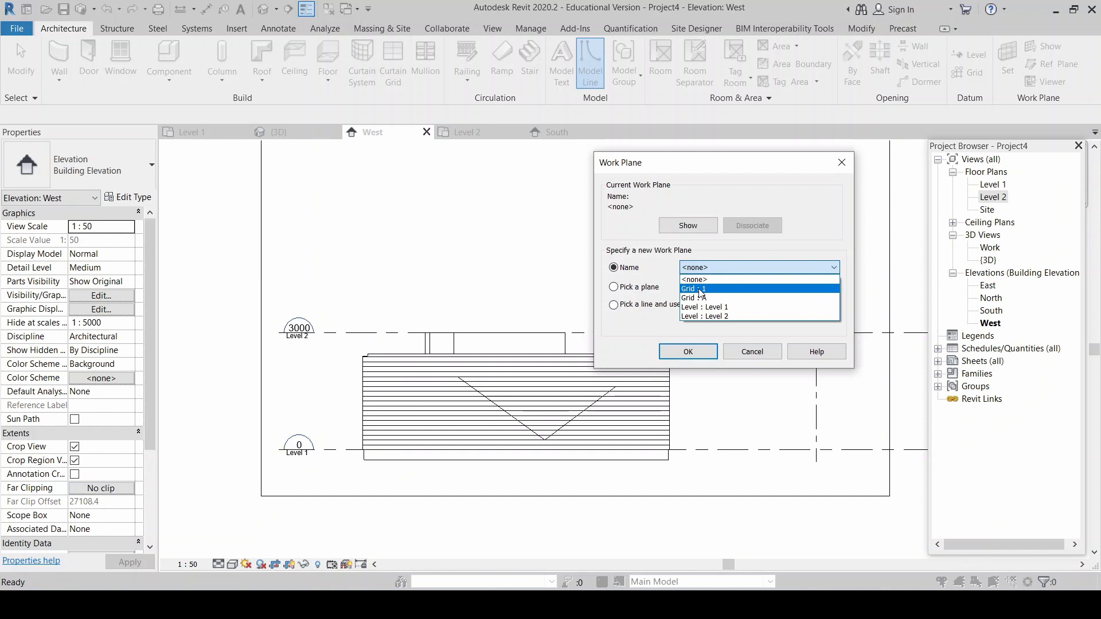
pyautogui.click(700, 290)
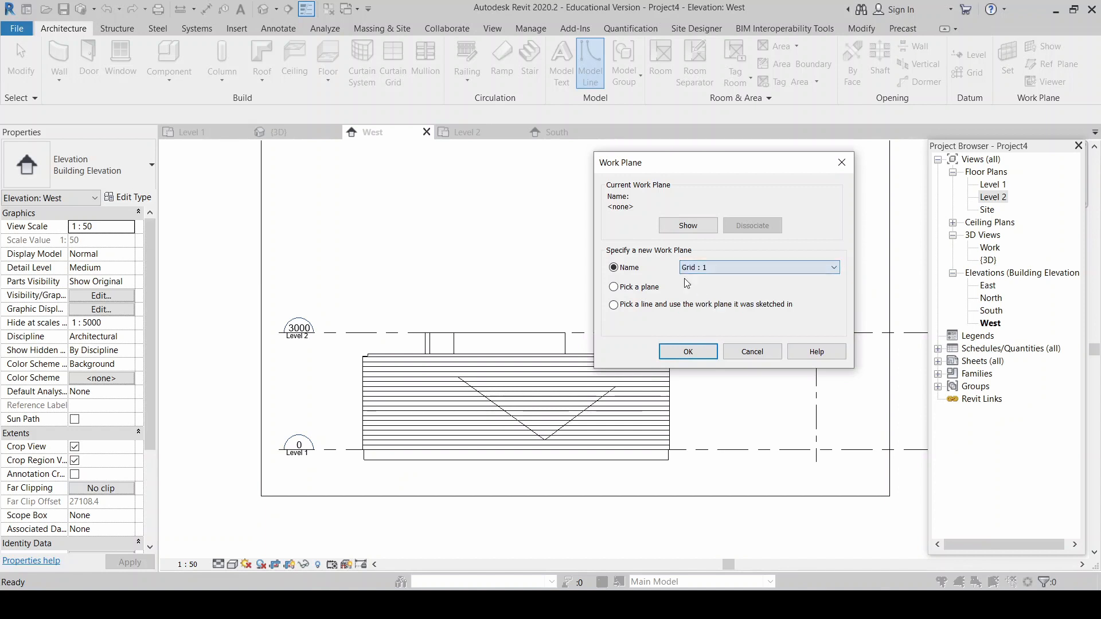
pyautogui.click(688, 353)
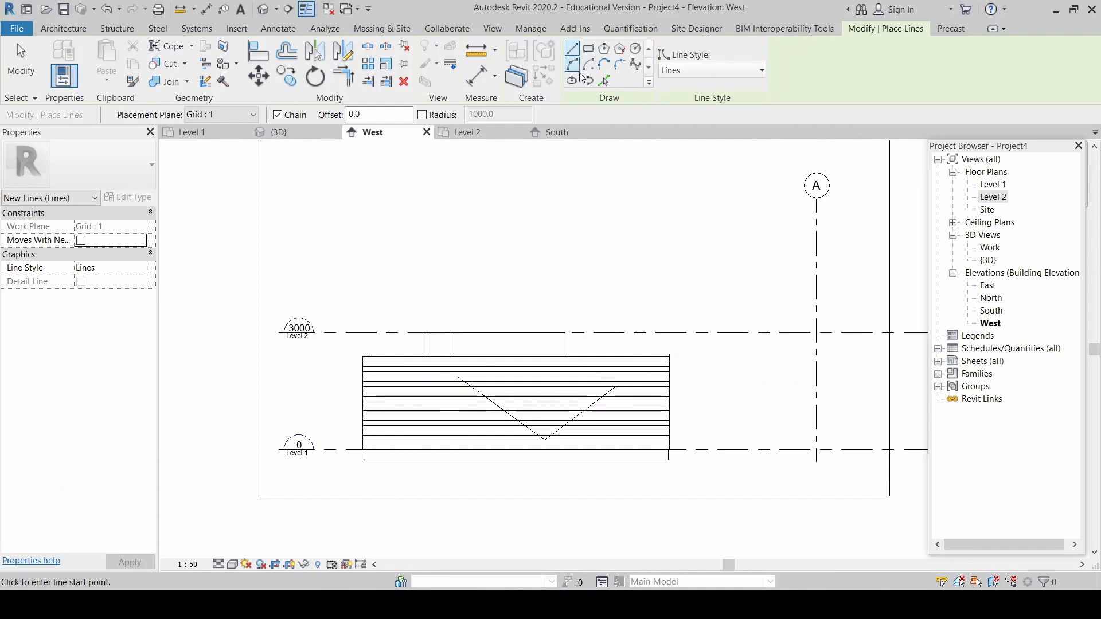
# Step: Draw a vertical model line in the Lines style on Grid : 1, from above Level 2 to below the wall base
pyautogui.click(436, 361)
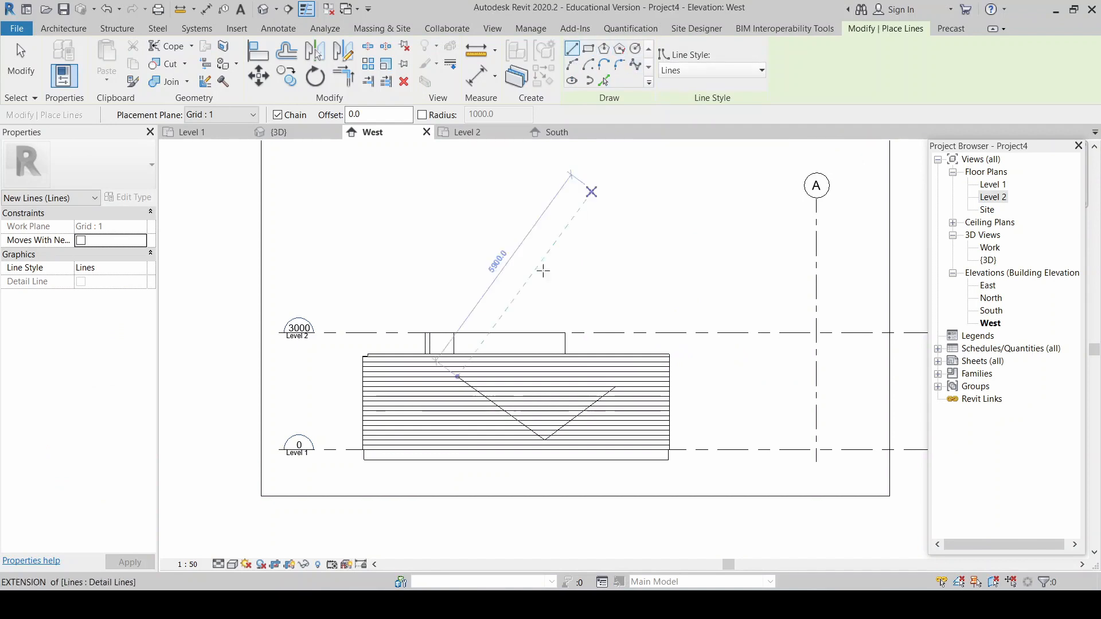
pyautogui.press('Escape')
pyautogui.scroll(3, 471, 393)
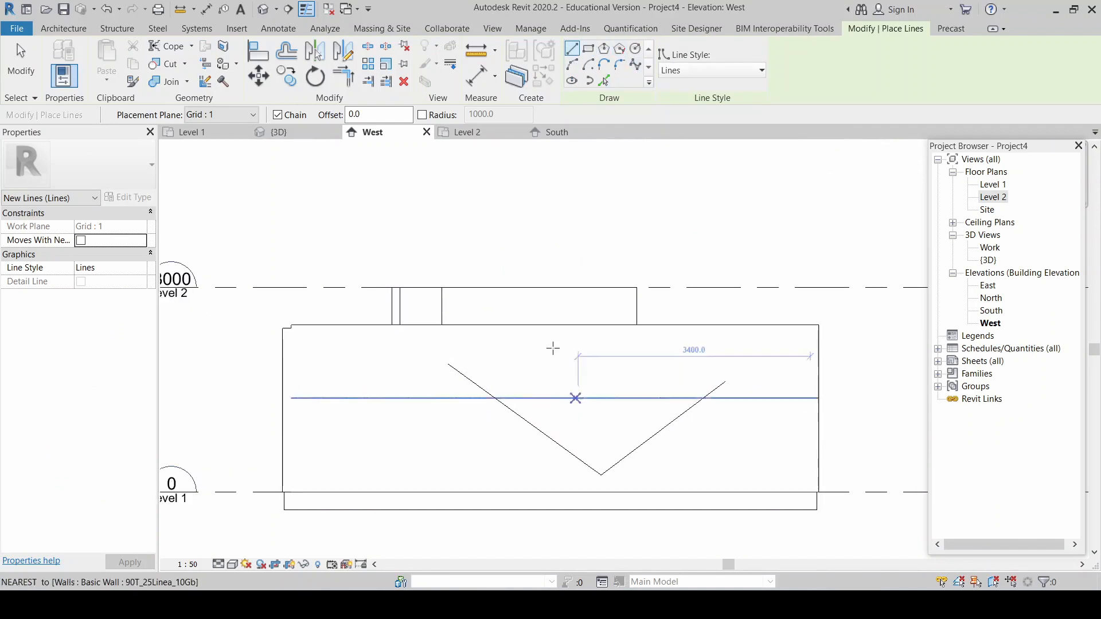
pyautogui.click(517, 251)
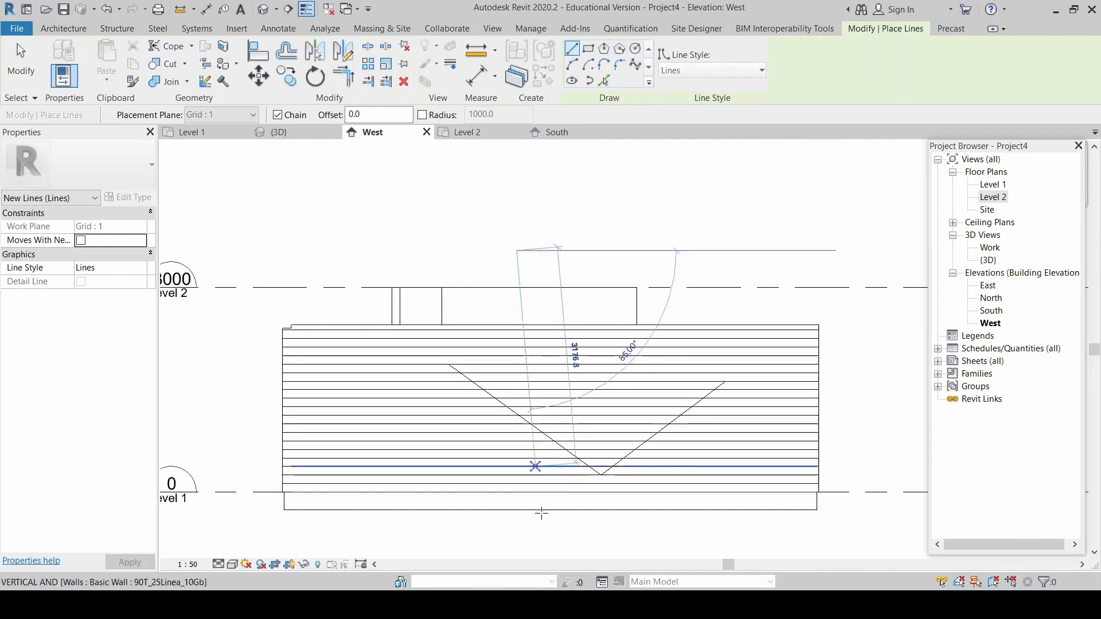
pyautogui.click(517, 538)
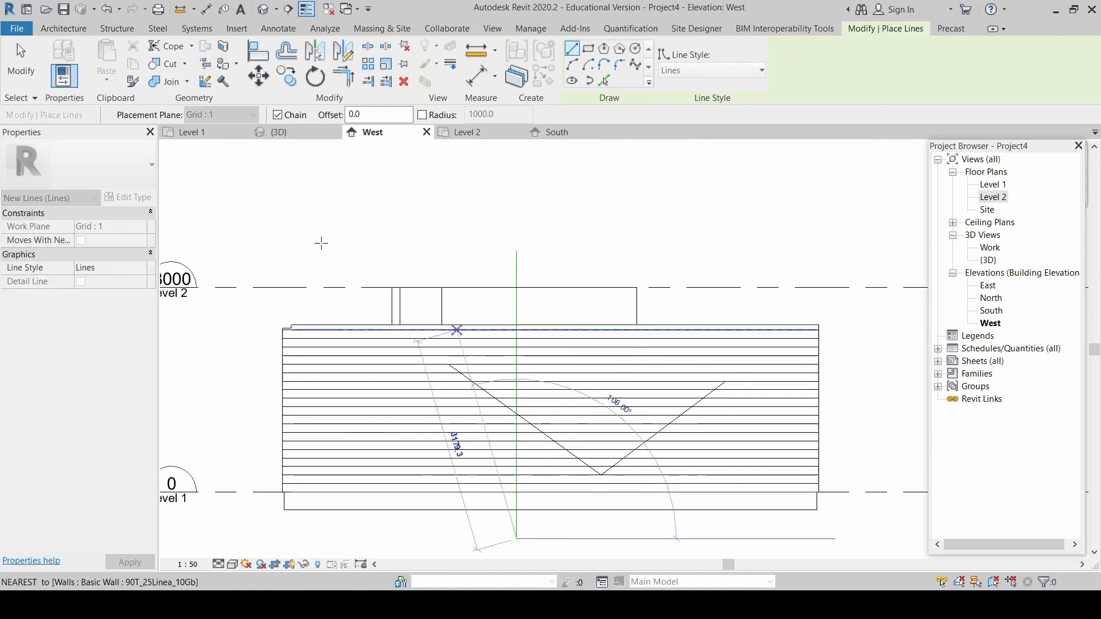
pyautogui.press('Escape')
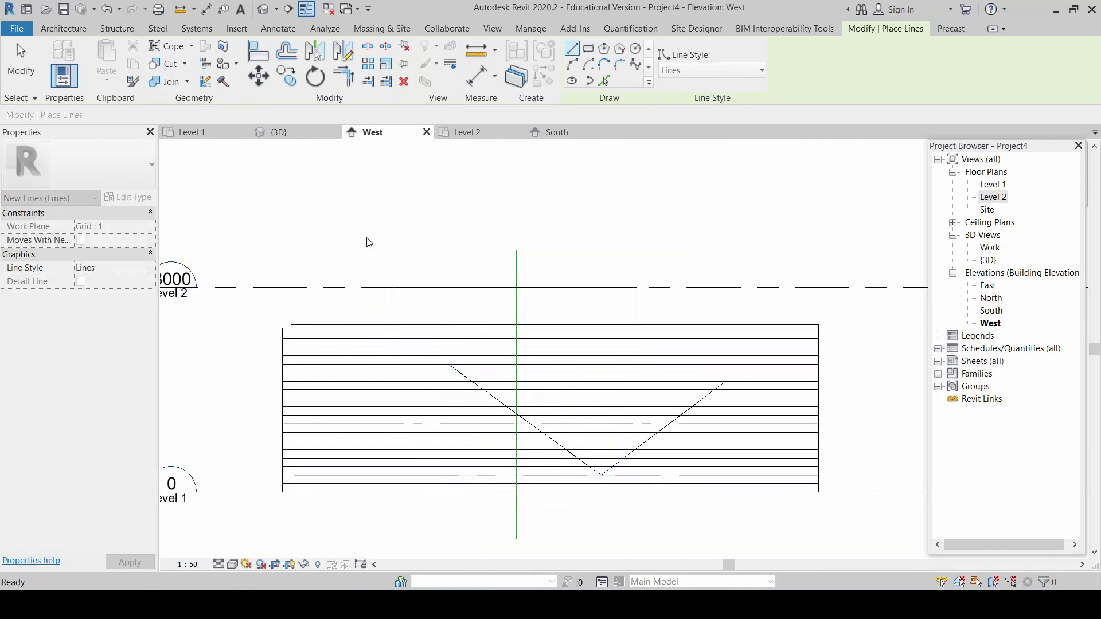
pyautogui.press('Escape')
pyautogui.scroll(-1, 473, 216)
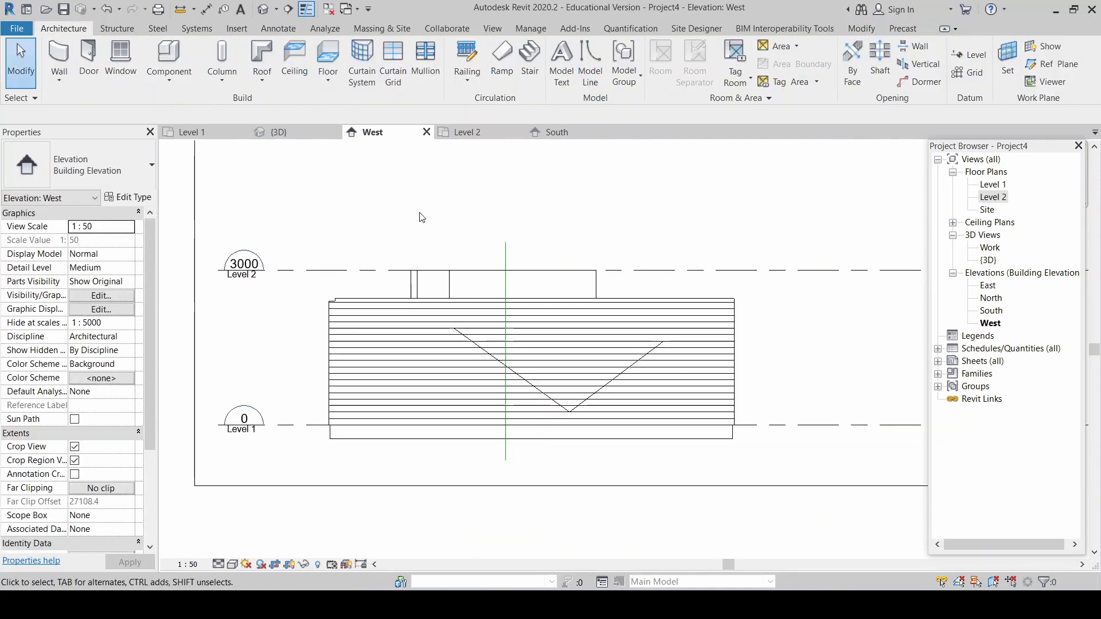
# Step: Compare the properties of the vertical model line and the V-shaped detail lines in the West elevation
pyautogui.scroll(-1, 438, 224)
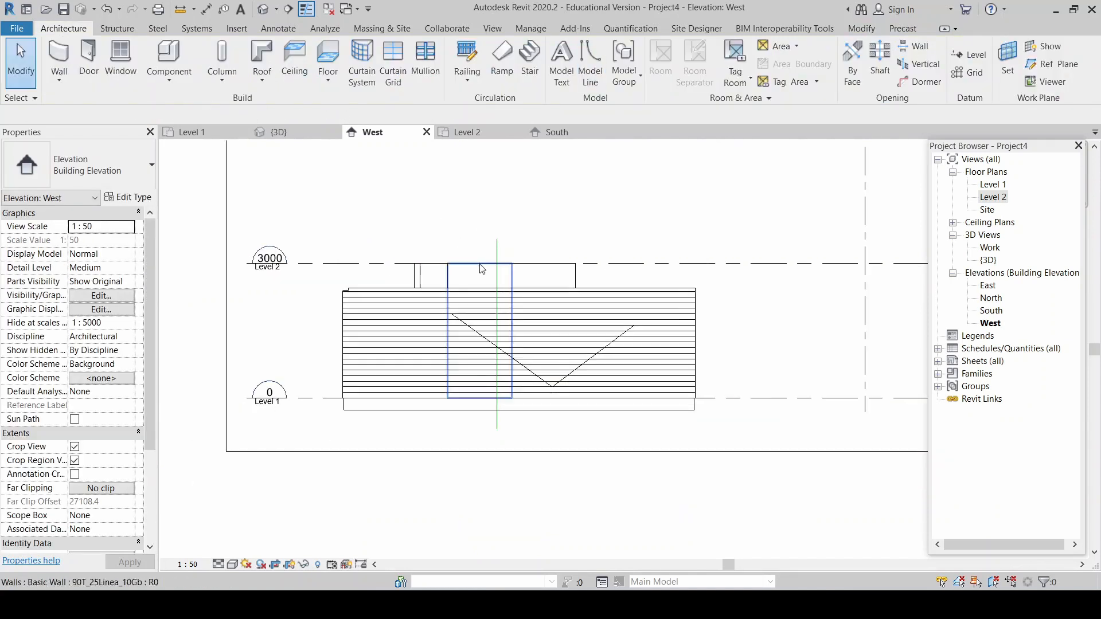
pyautogui.scroll(1, 487, 356)
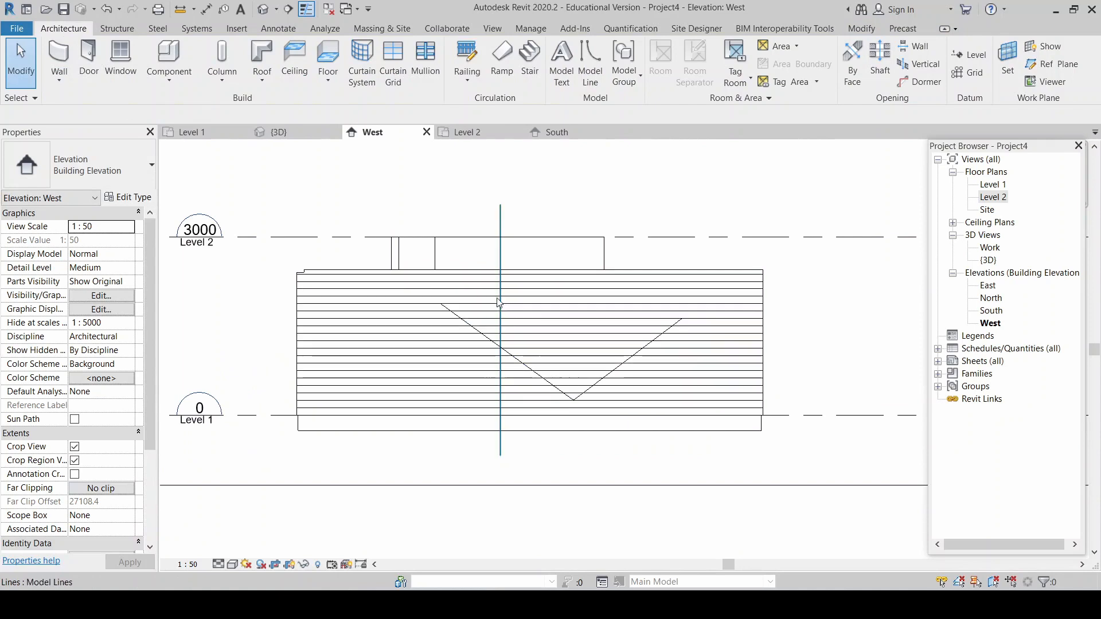
pyautogui.click(500, 316)
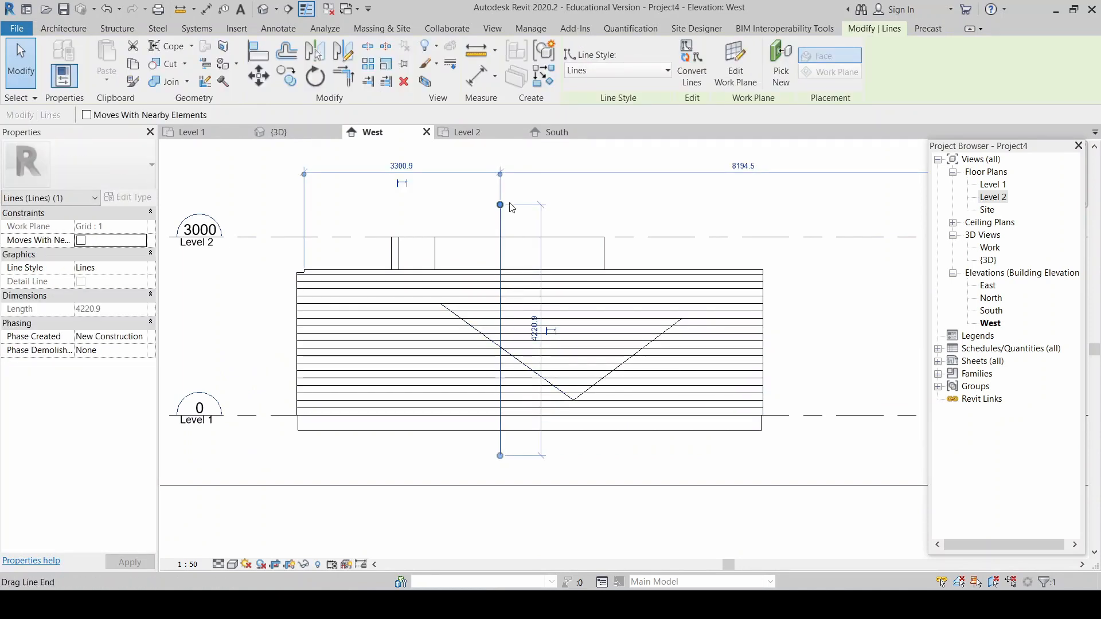
pyautogui.click(229, 202)
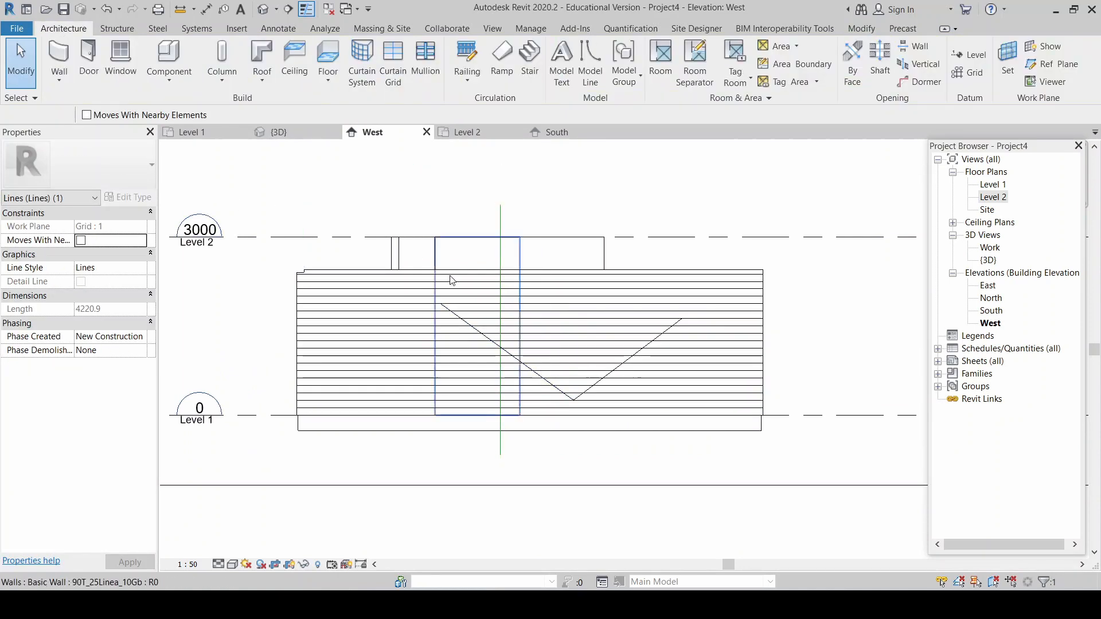
pyautogui.click(467, 322)
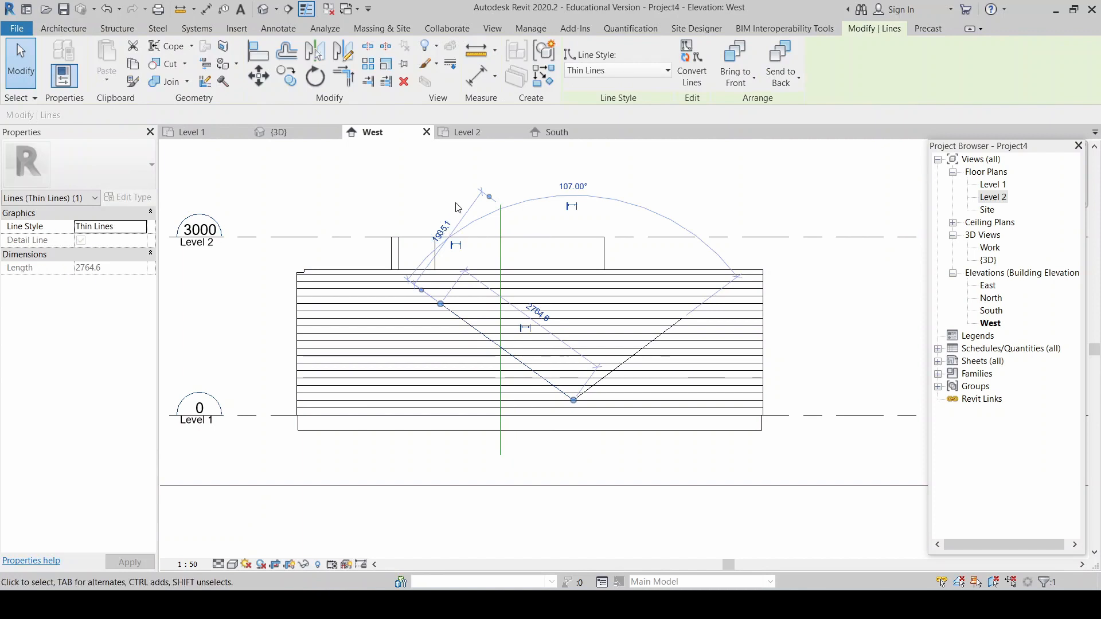
pyautogui.click(423, 185)
pyautogui.scroll(3, 469, 381)
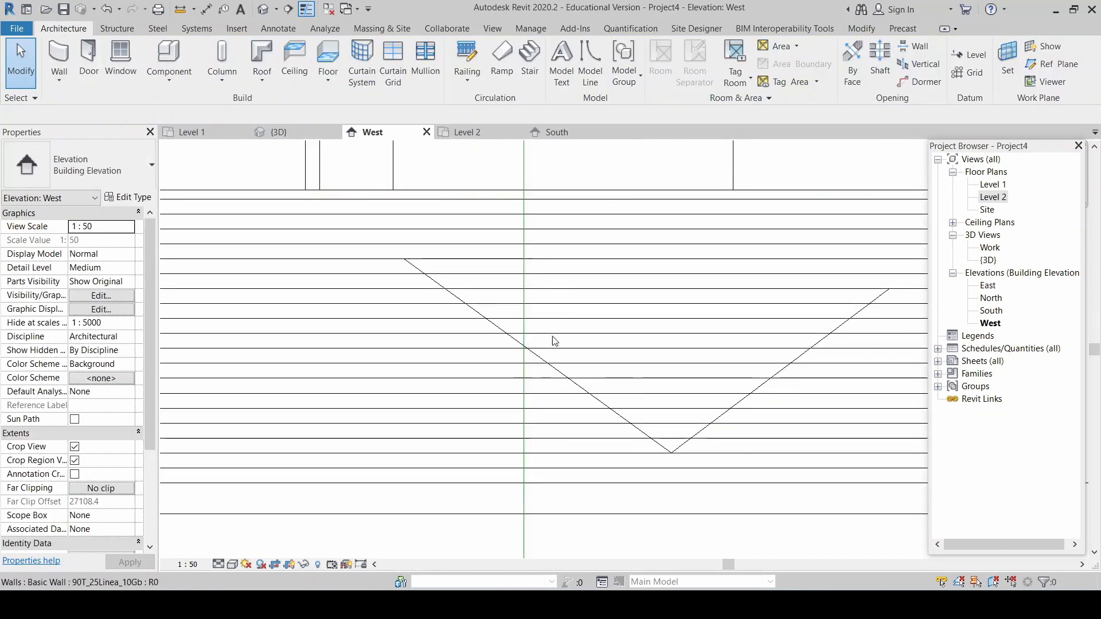
pyautogui.click(564, 380)
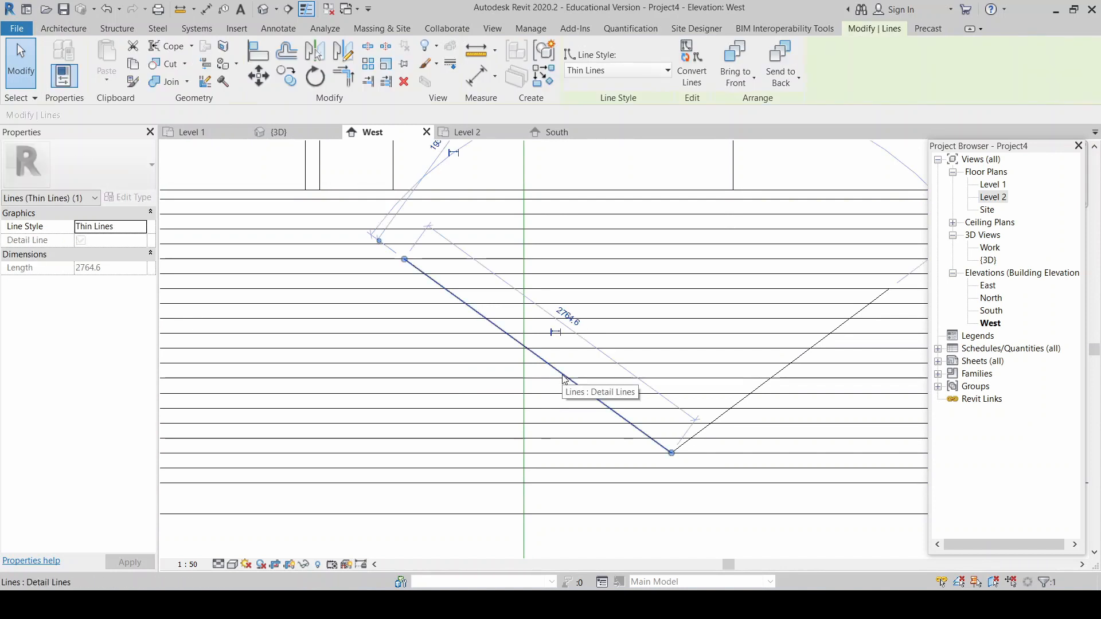
pyautogui.click(524, 393)
pyautogui.press('Escape')
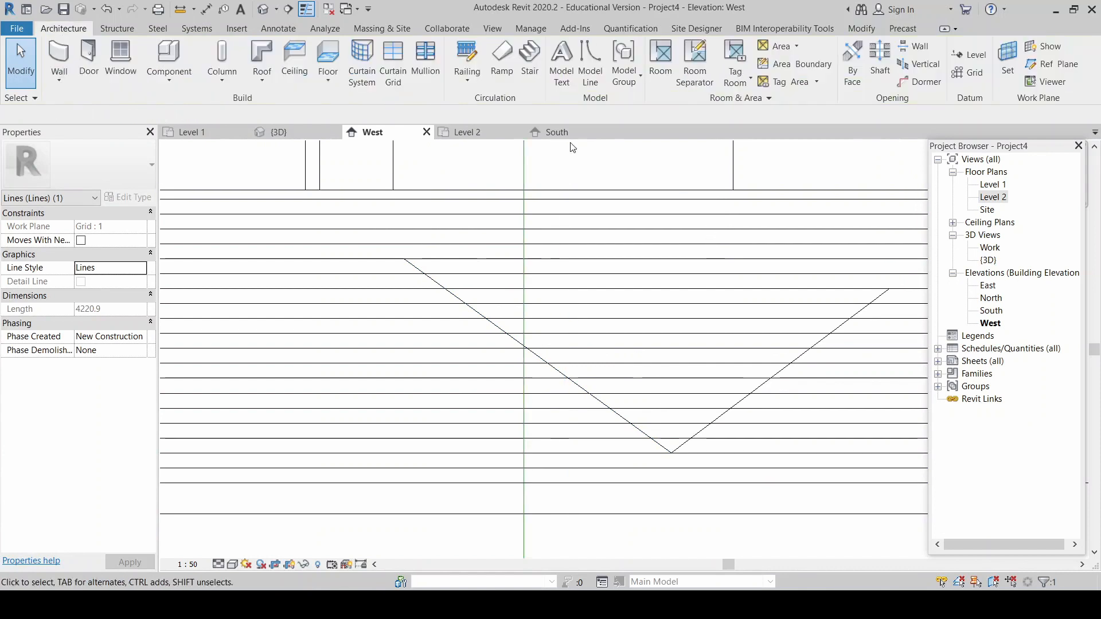
# Step: Examine the vertical model line's position relative to the building in the 3D view and in the South elevation
pyautogui.click(279, 132)
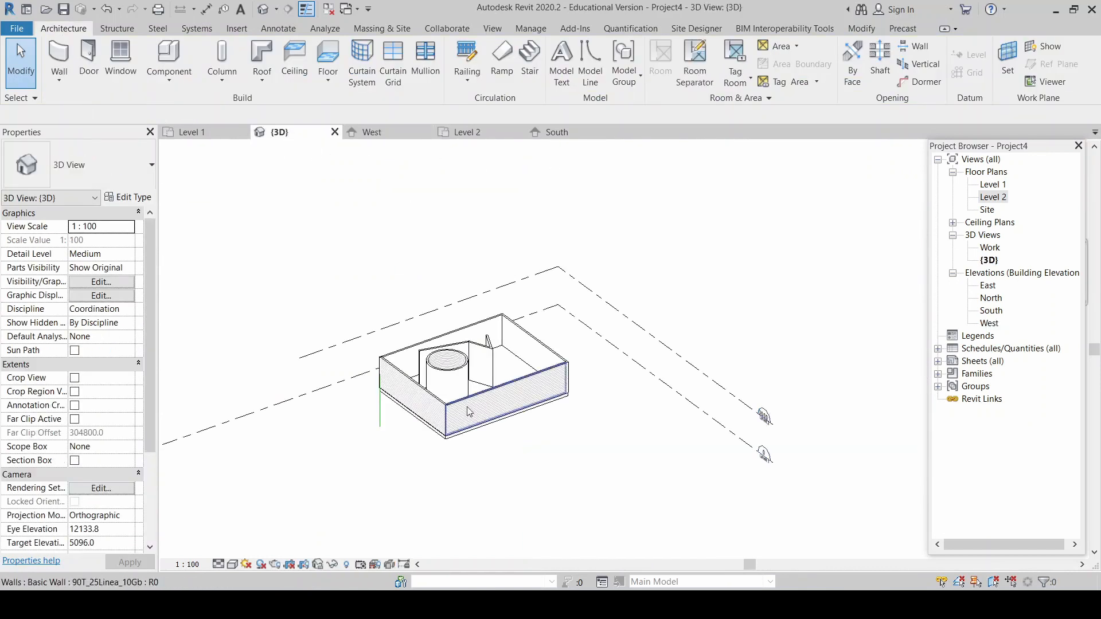
pyautogui.click(380, 416)
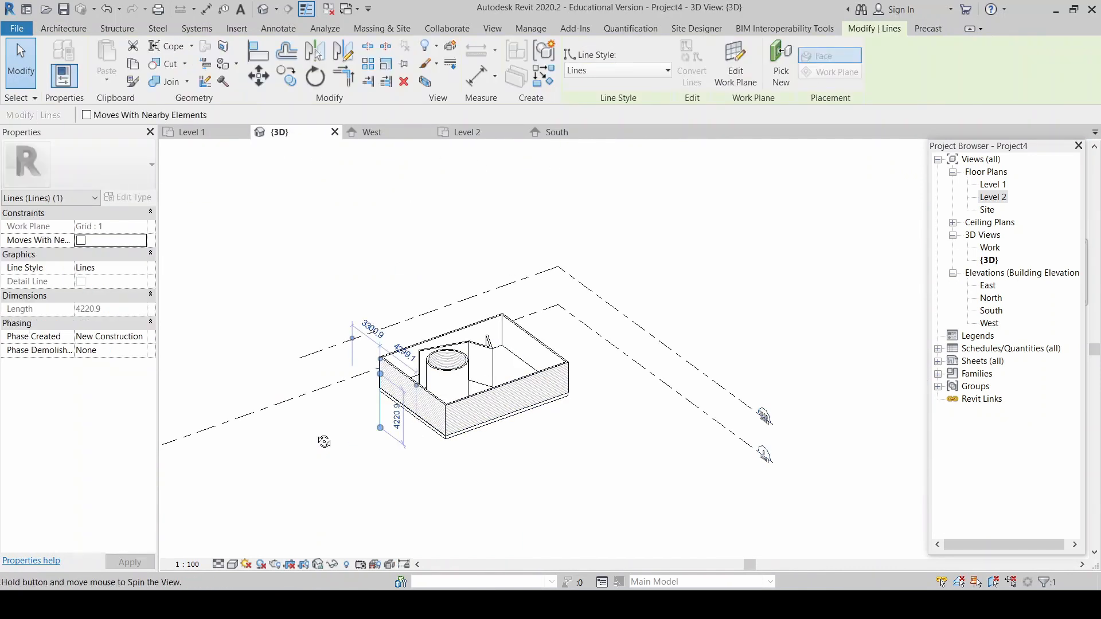
pyautogui.keyDown('shift'); pyautogui.moveTo(324, 442); pyautogui.dragTo(511, 420, button='middle'); pyautogui.keyUp('shift')
pyautogui.click(510, 421)
pyautogui.scroll(2, 345, 441)
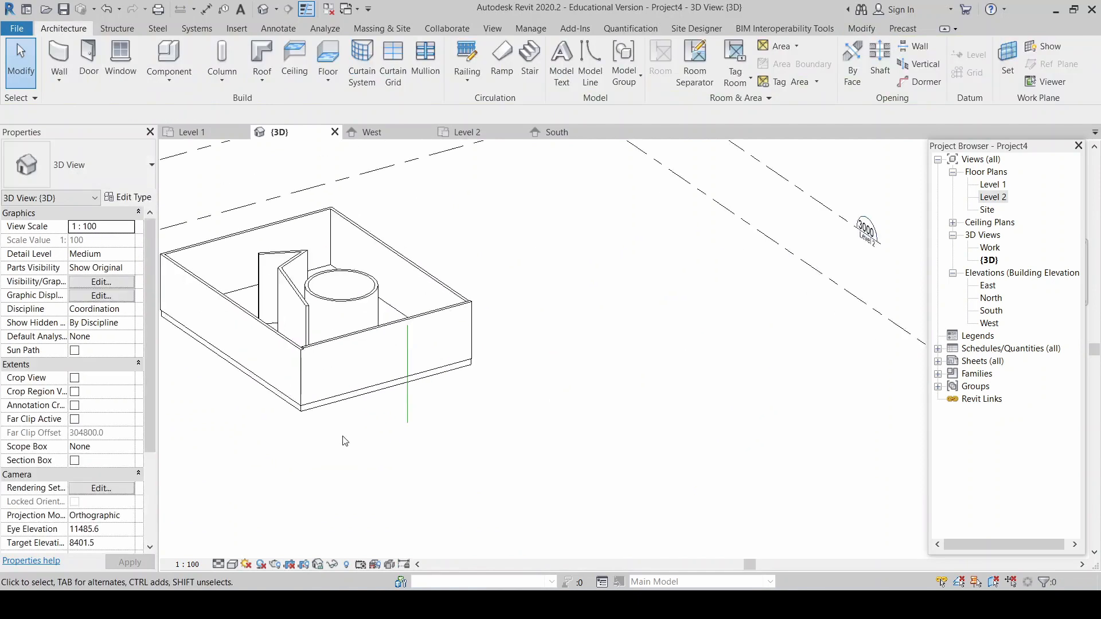
pyautogui.moveTo(345, 442)
pyautogui.keyDown('shift'); pyautogui.mouseDown(button='middle')
pyautogui.moveTo(535, 452)
pyautogui.moveTo(625, 397)
pyautogui.moveTo(428, 449)
pyautogui.moveTo(617, 445)
pyautogui.moveTo(600, 442)
pyautogui.mouseUp(button='middle'); pyautogui.keyUp('shift')
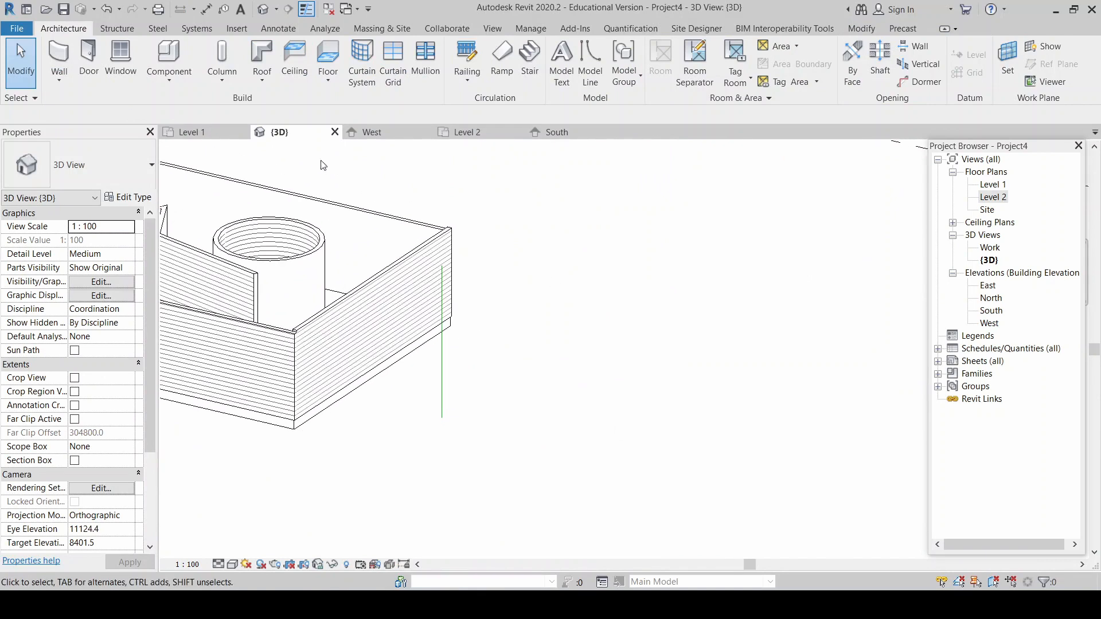
pyautogui.moveTo(343, 451)
pyautogui.keyDown('shift'); pyautogui.mouseDown(button='middle')
pyautogui.moveTo(447, 432)
pyautogui.moveTo(312, 455)
pyautogui.mouseUp(button='middle'); pyautogui.keyUp('shift')
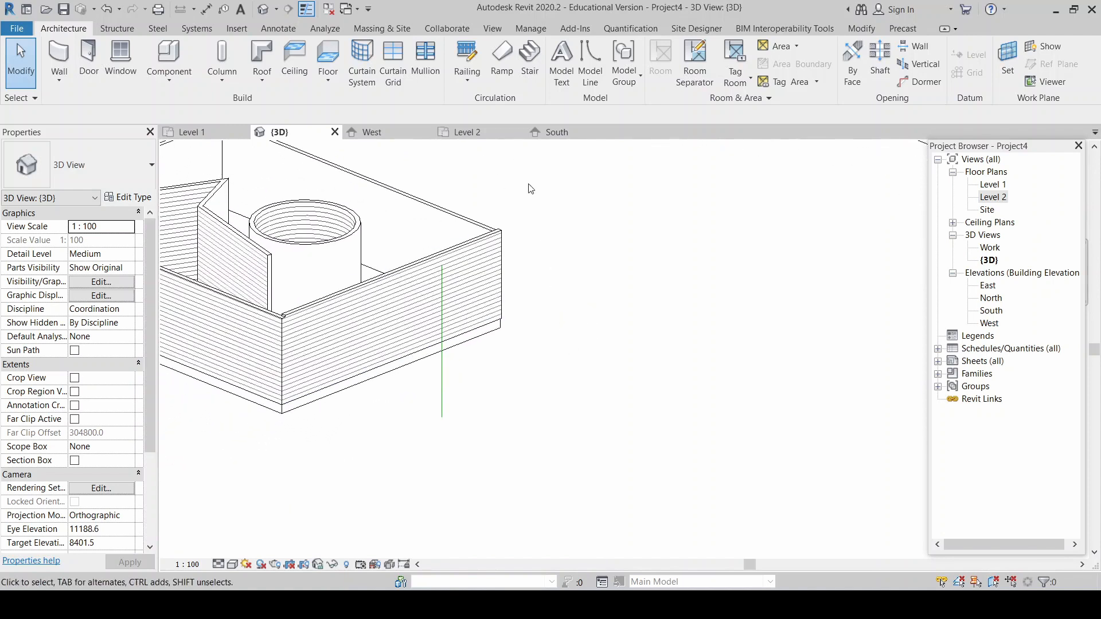
pyautogui.click(569, 132)
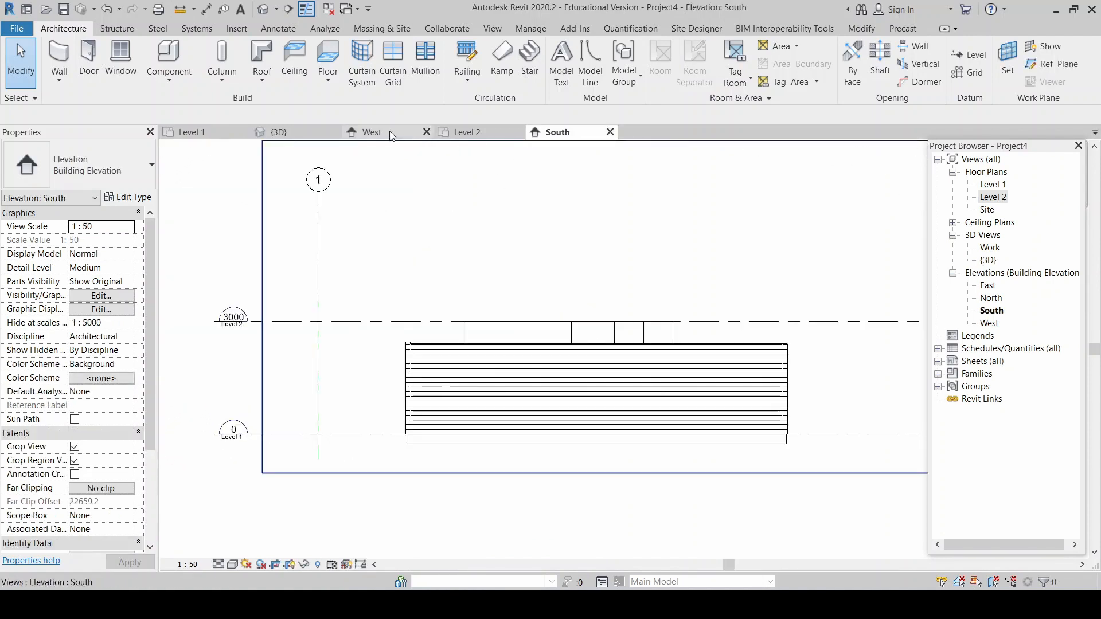
# Step: In the West elevation, start a Model Line and set its placement plane with Pick a plane, choosing the lined exterior wall face
pyautogui.click(371, 133)
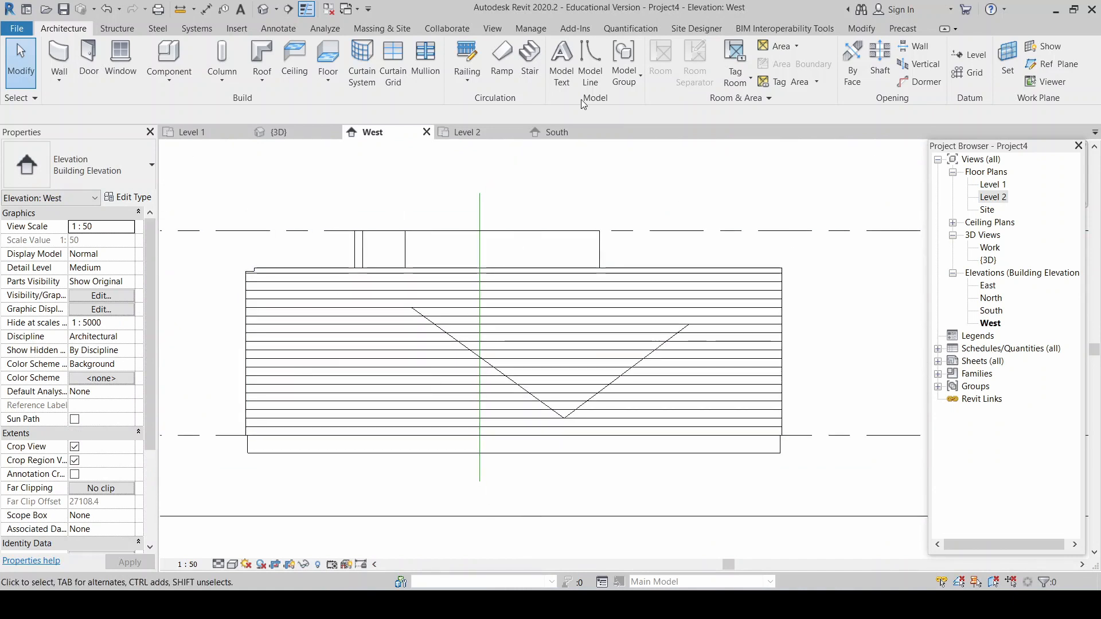
pyautogui.click(590, 55)
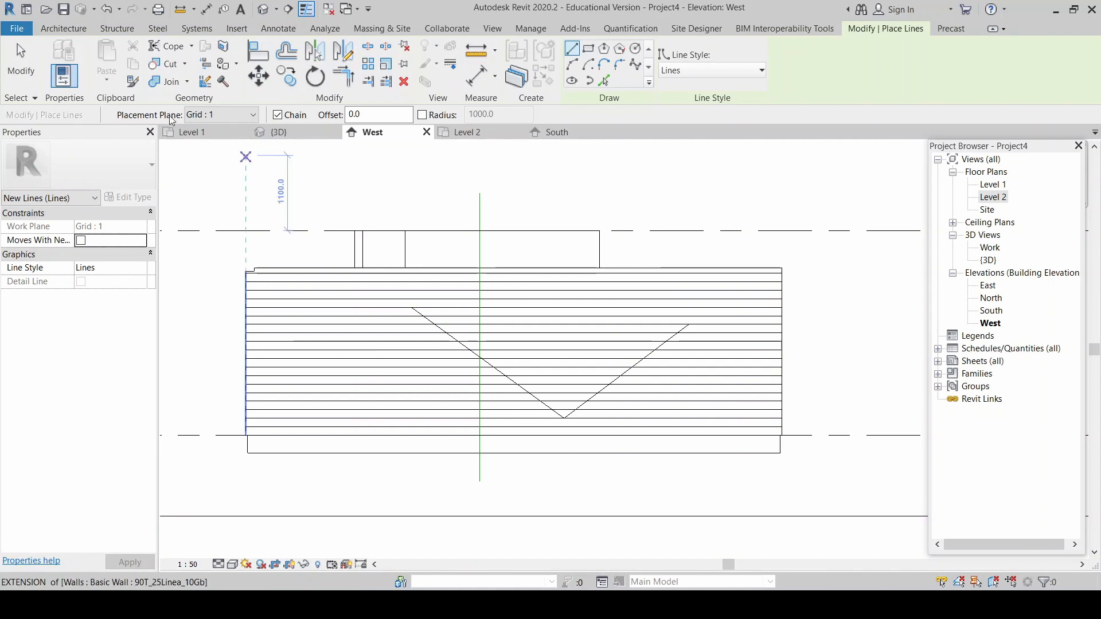
pyautogui.click(254, 117)
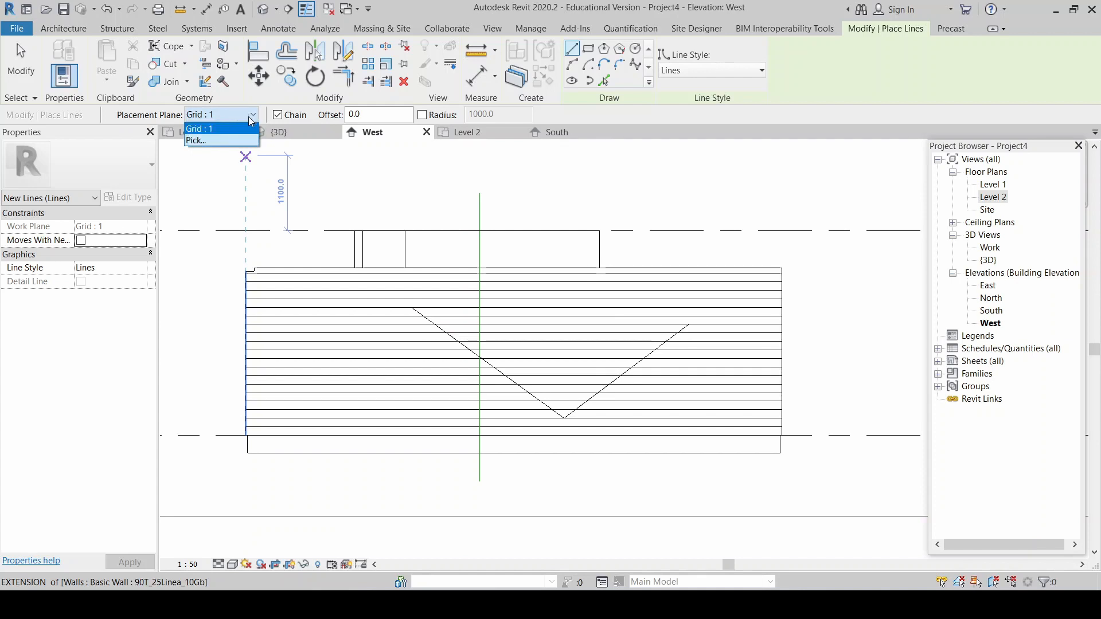
pyautogui.click(209, 142)
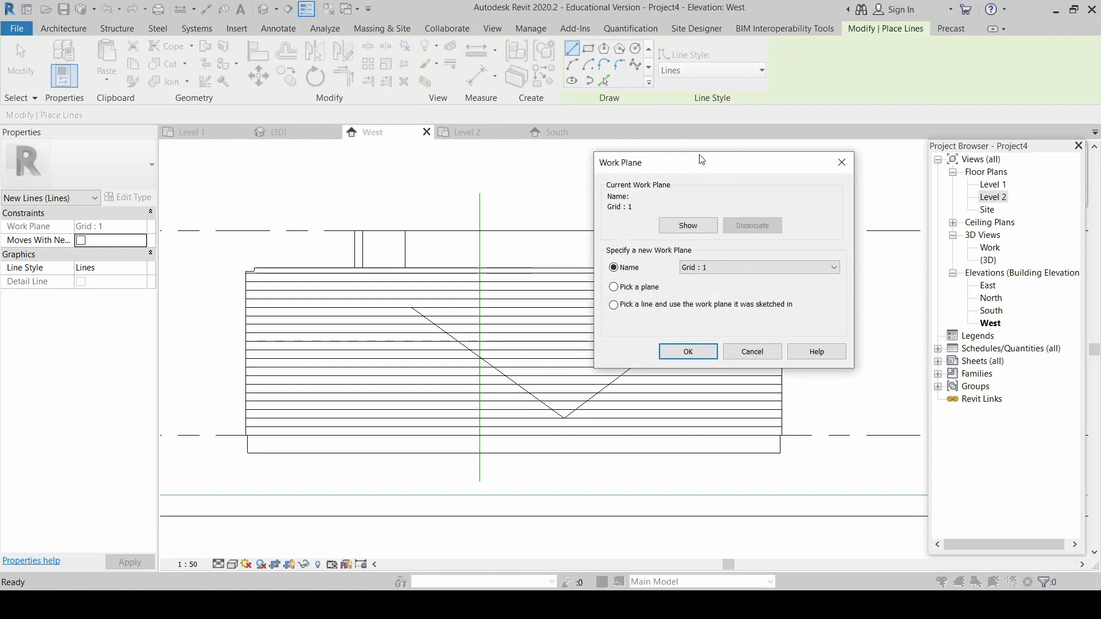
pyautogui.click(734, 267)
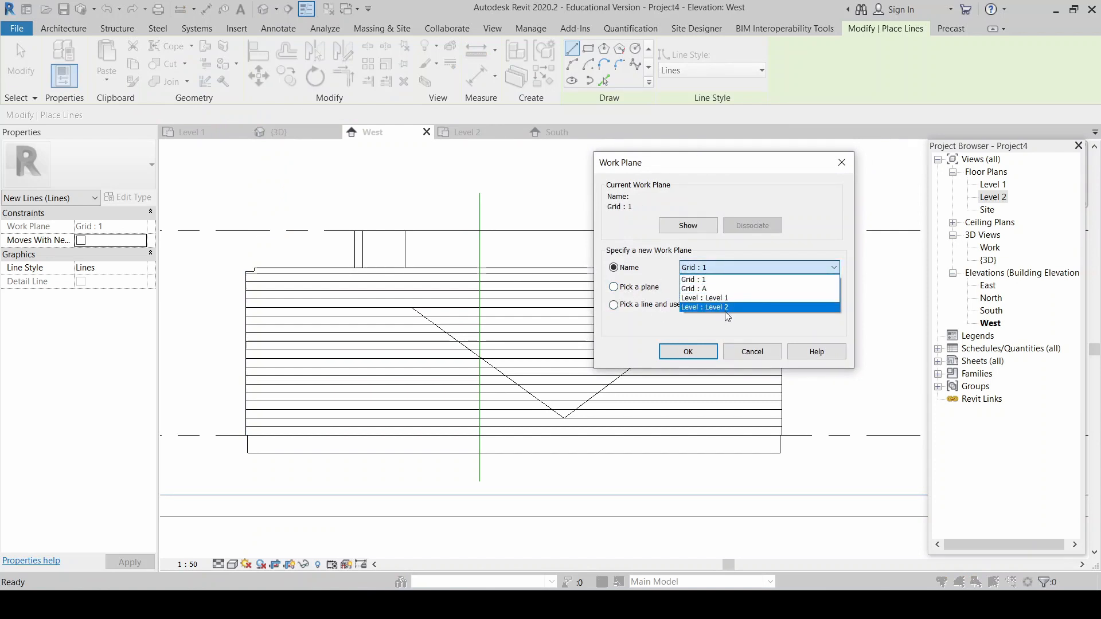
pyautogui.click(727, 268)
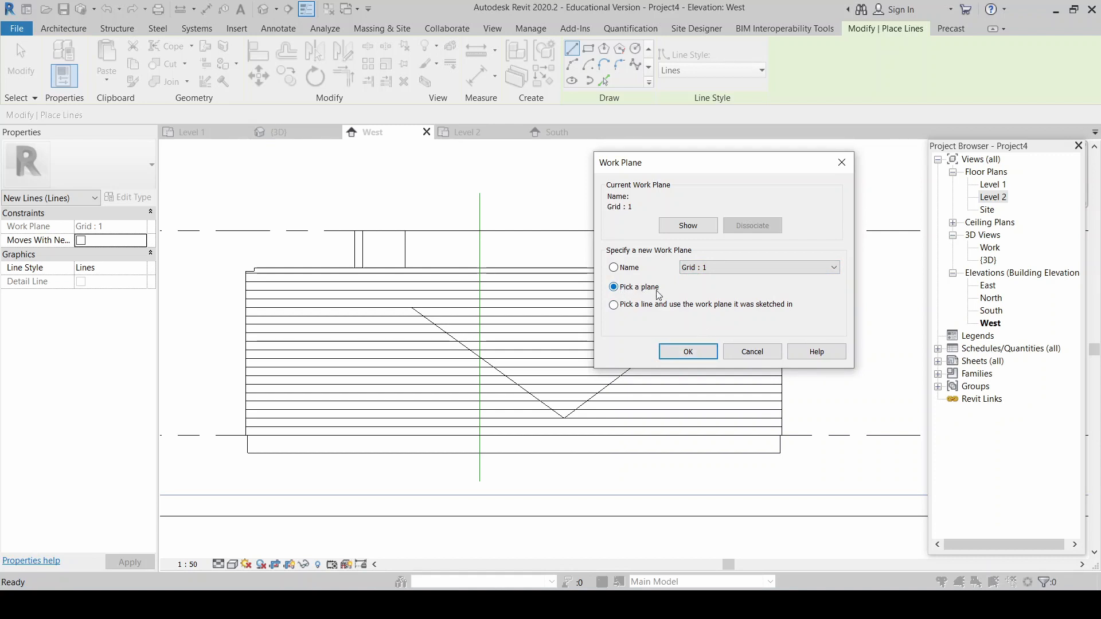
pyautogui.click(688, 351)
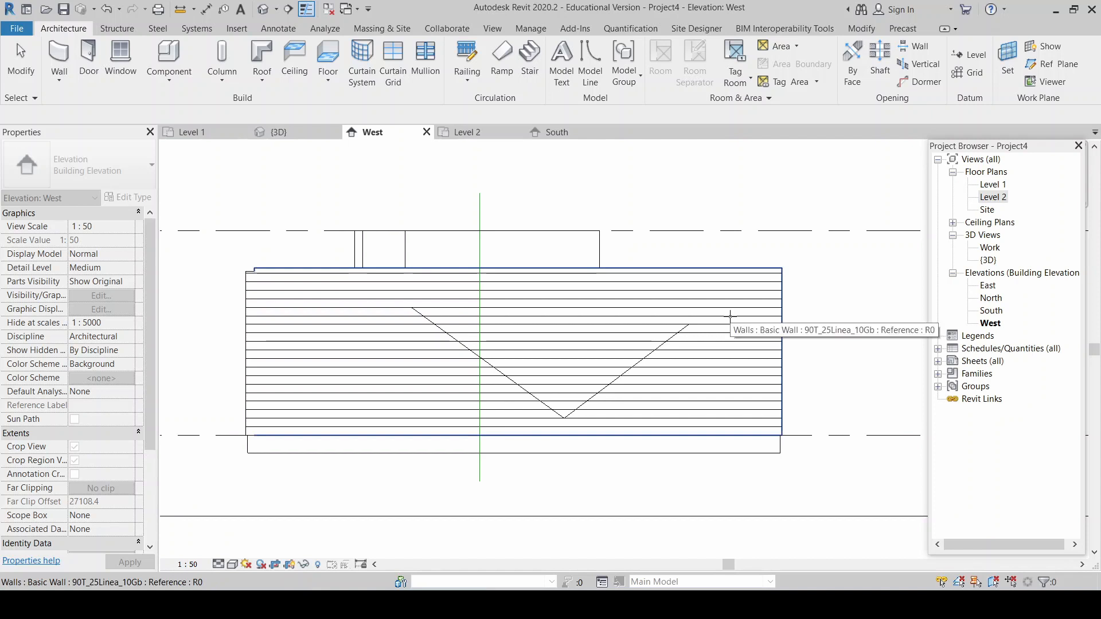
# Step: Draw a diagonal model line in the Lines style on the picked wall face, from above Level 2 down to below the wall base
pyautogui.press('l')
pyautogui.press('i')
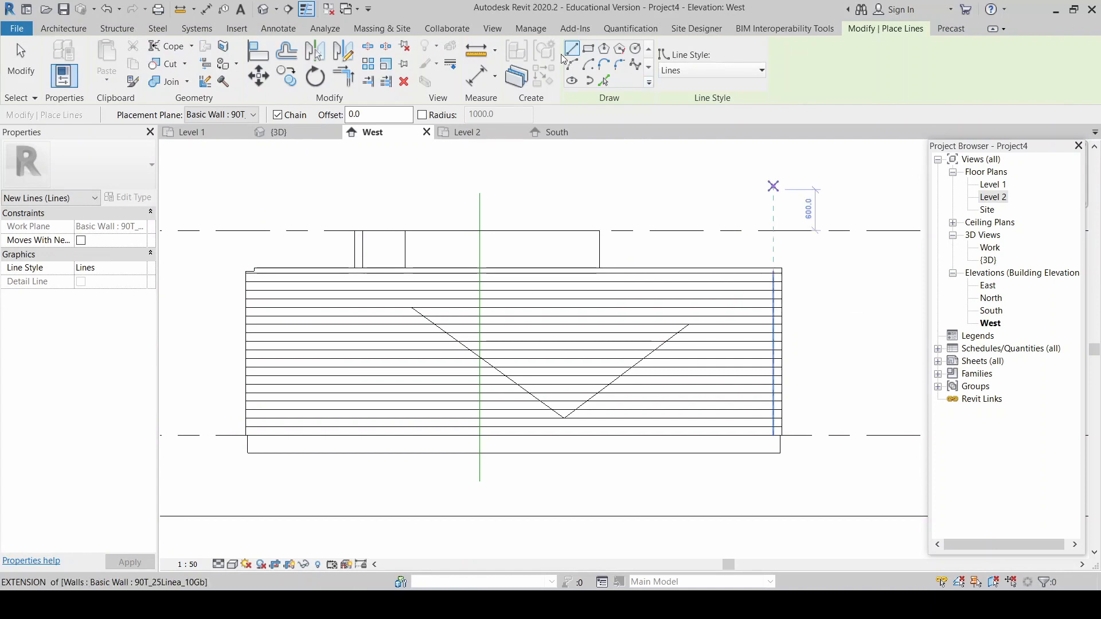
pyautogui.click(431, 194)
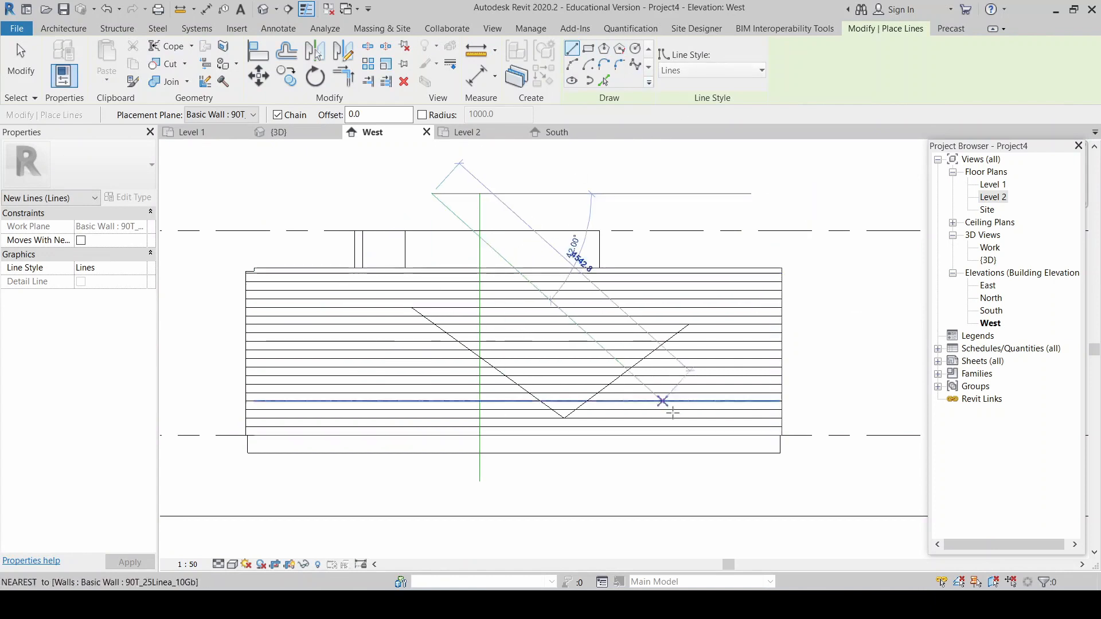
pyautogui.click(674, 482)
pyautogui.press('Escape')
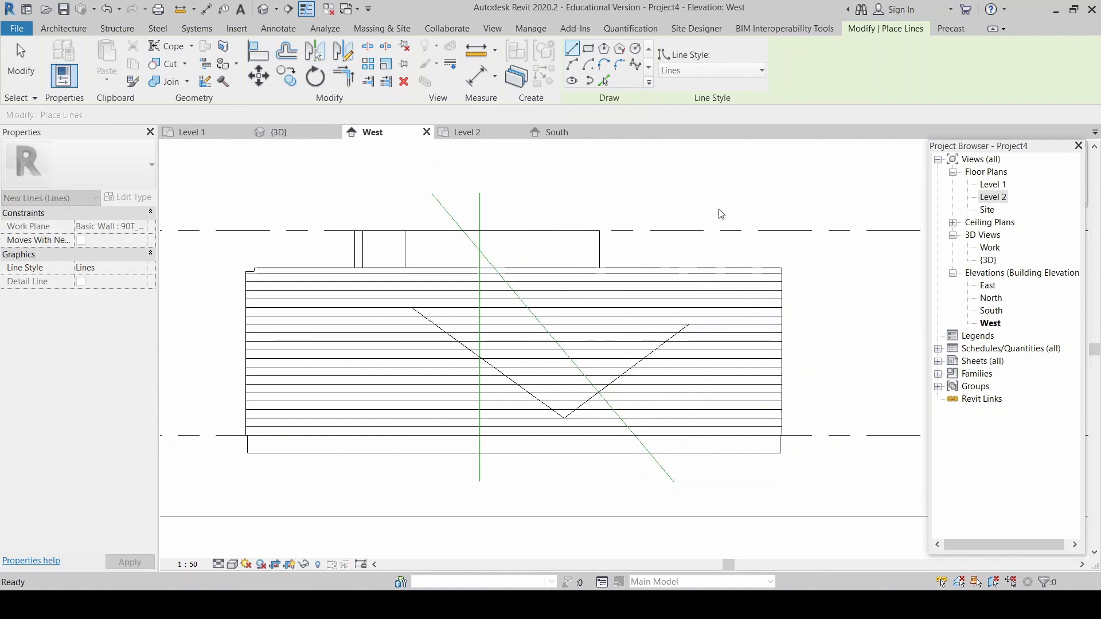
pyautogui.press('Escape')
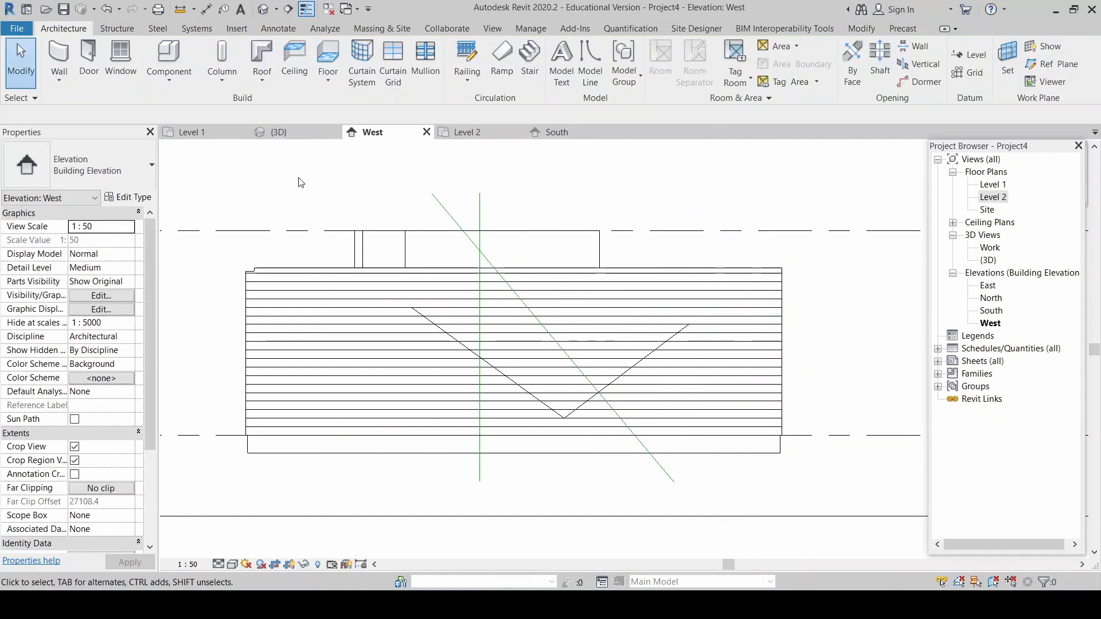
# Step: Examine in the 3D view how the diagonal model line lies on the wall face compared with the vertical line on Grid 1
pyautogui.click(279, 132)
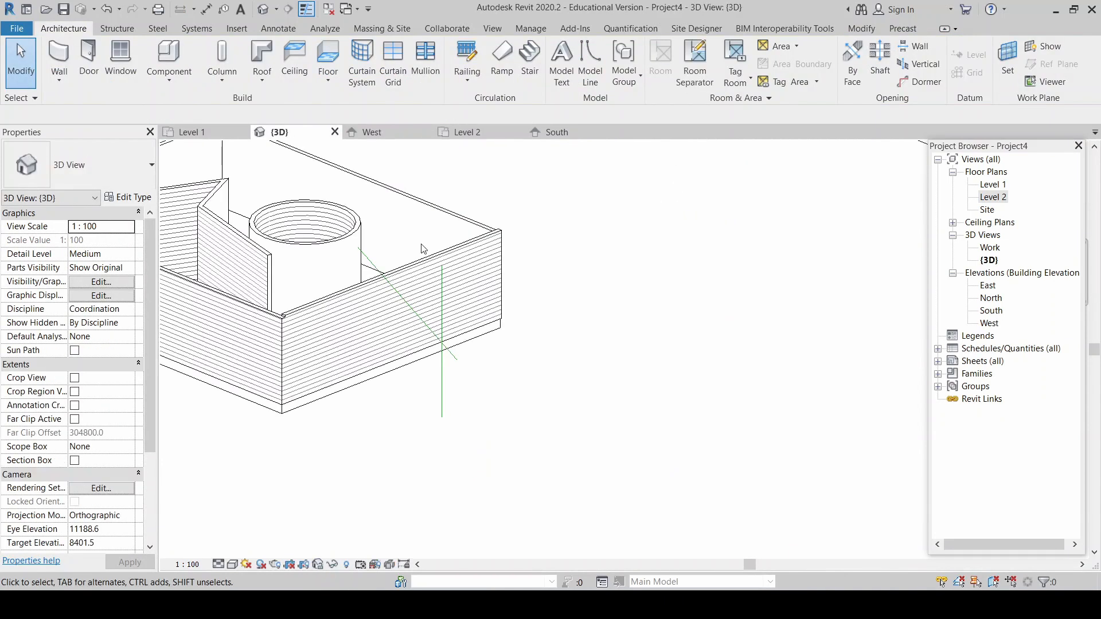
pyautogui.click(443, 386)
pyautogui.keyDown('shift'); pyautogui.moveTo(558, 401); pyautogui.dragTo(337, 388, button='middle'); pyautogui.keyUp('shift')
pyautogui.click(338, 388)
pyautogui.scroll(2, 528, 412)
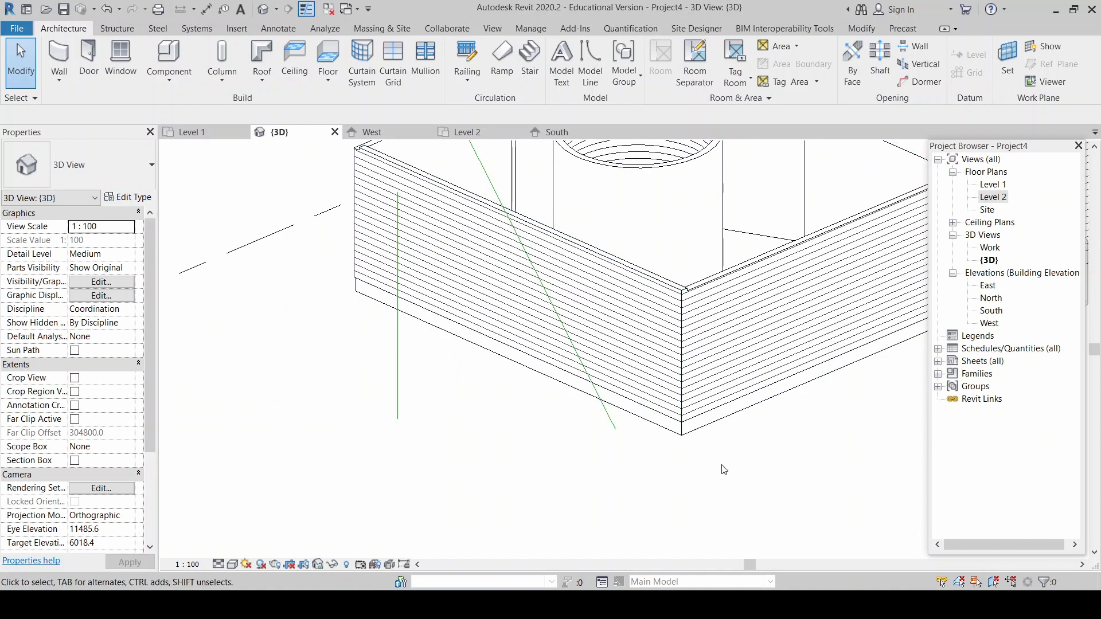
pyautogui.keyDown('shift'); pyautogui.moveTo(724, 469); pyautogui.dragTo(642, 304, button='middle'); pyautogui.keyUp('shift')
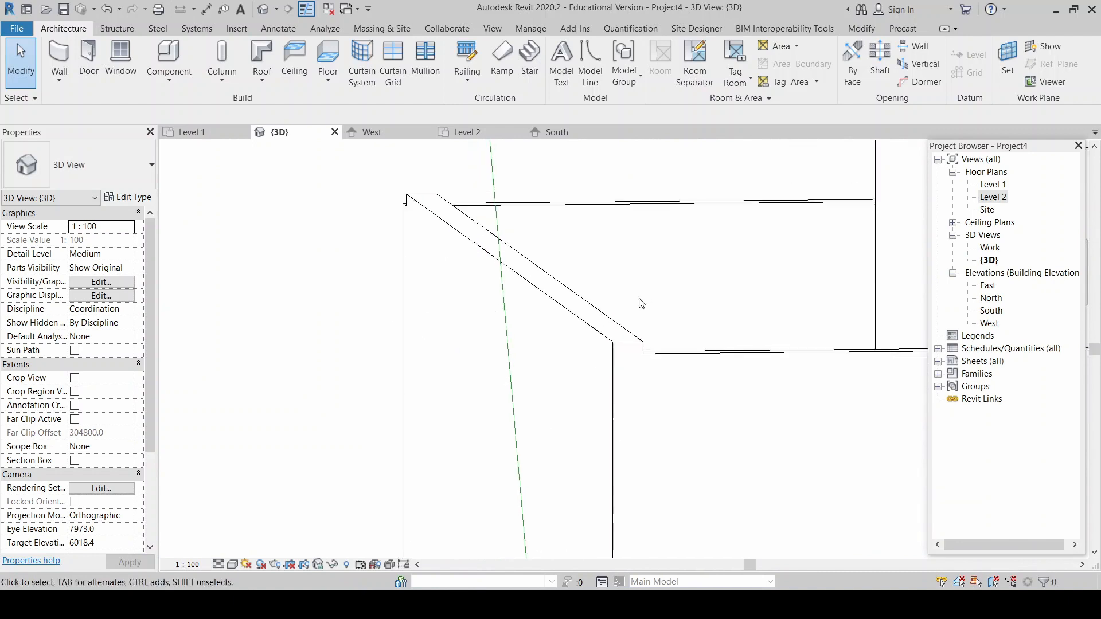
pyautogui.scroll(-6, 641, 304)
pyautogui.keyDown('shift'); pyautogui.moveTo(532, 309); pyautogui.dragTo(656, 384, button='middle'); pyautogui.keyUp('shift')
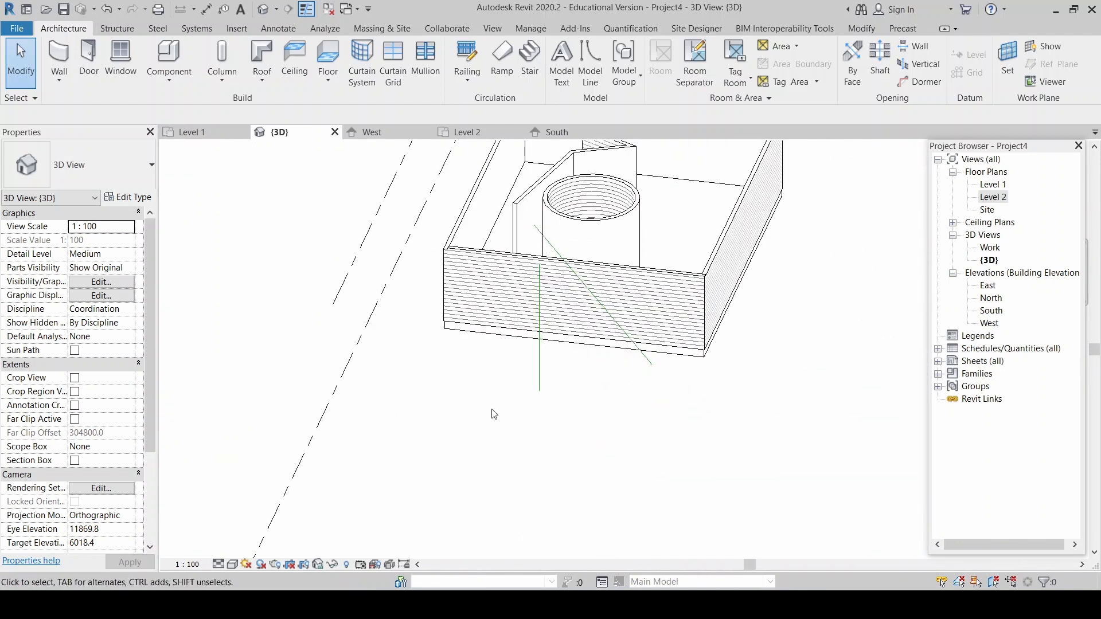
pyautogui.scroll(-4, 494, 414)
pyautogui.keyDown('shift'); pyautogui.moveTo(403, 317); pyautogui.dragTo(553, 343, button='middle'); pyautogui.keyUp('shift')
pyautogui.scroll(-1, 727, 309)
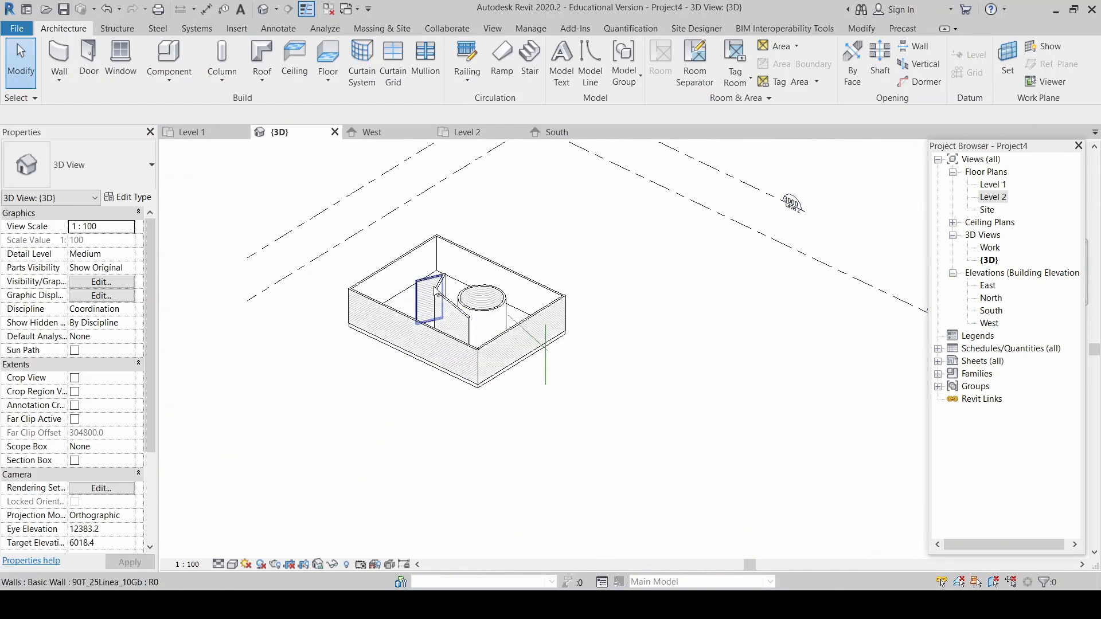
pyautogui.scroll(2, 436, 288)
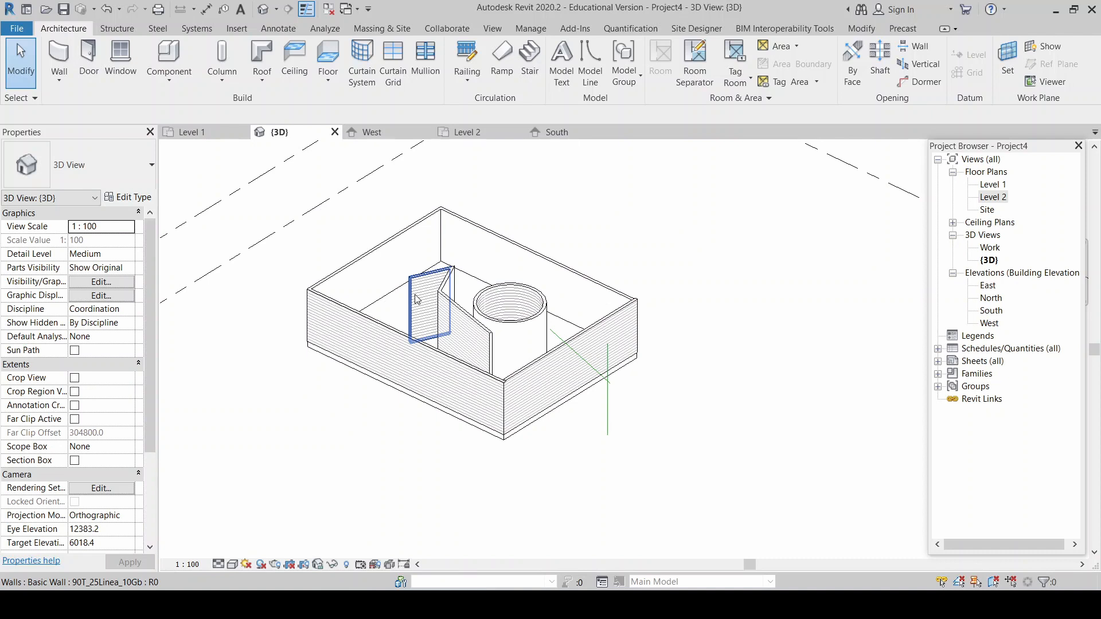
pyautogui.scroll(-2, 823, 361)
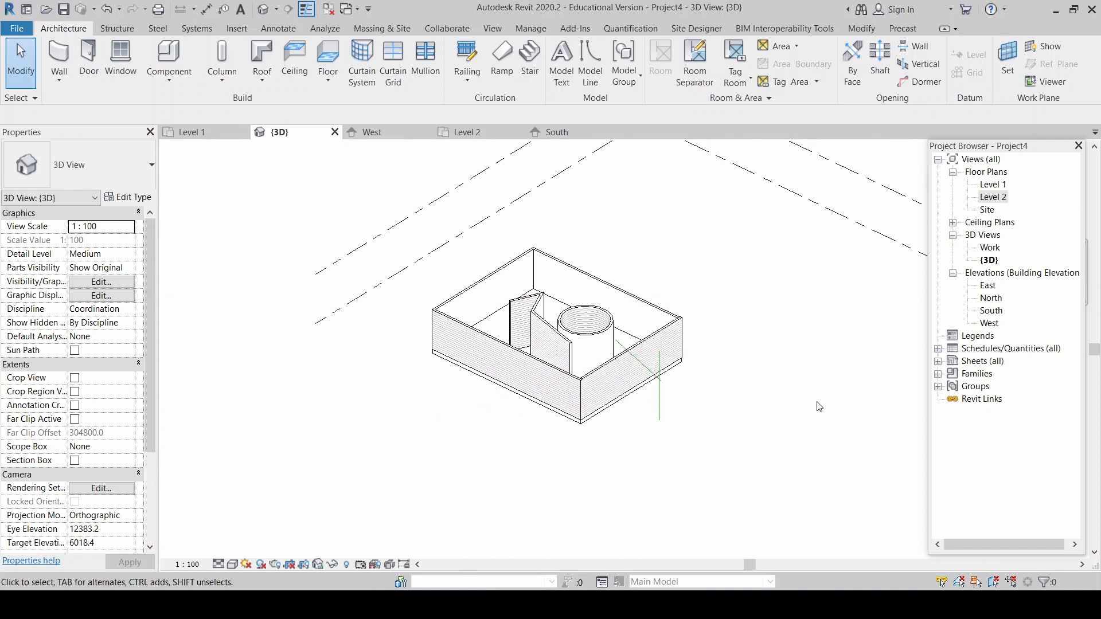